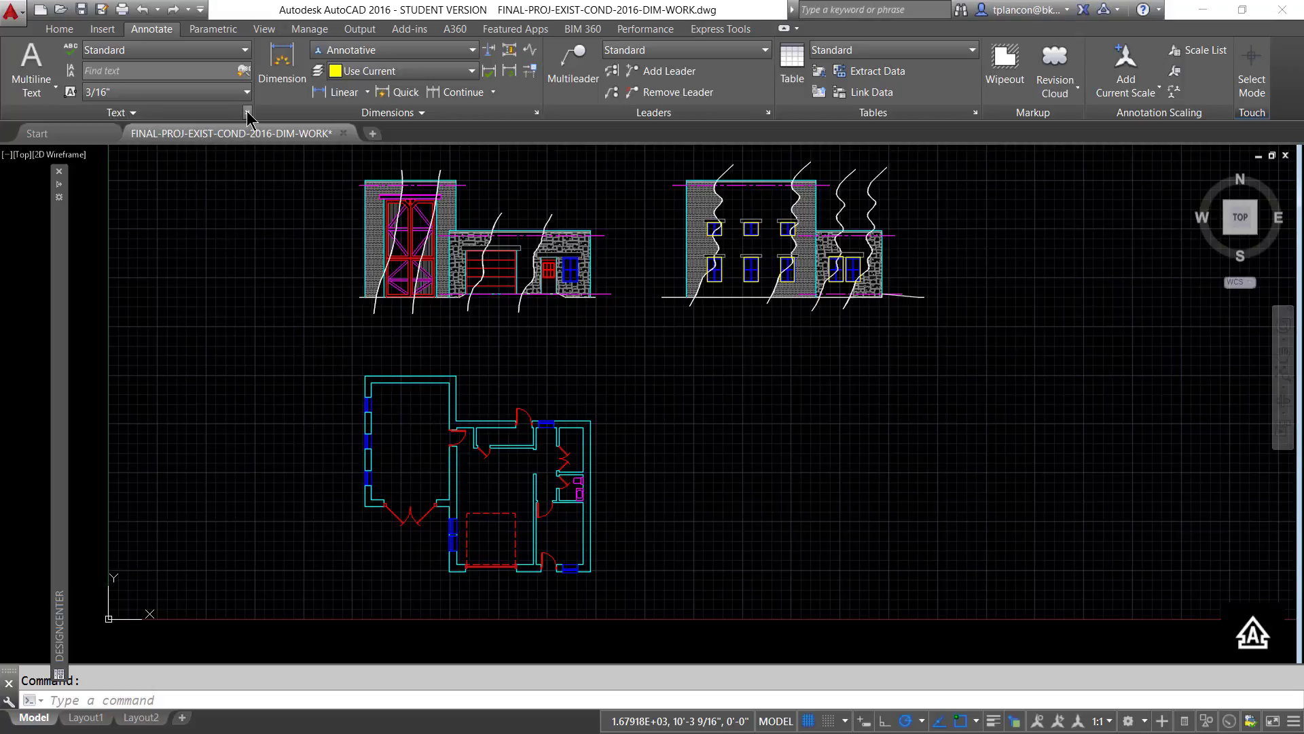
# - Change the font of the ANNO-NOTES text style to Arial and apply it
pyautogui.click(248, 114)
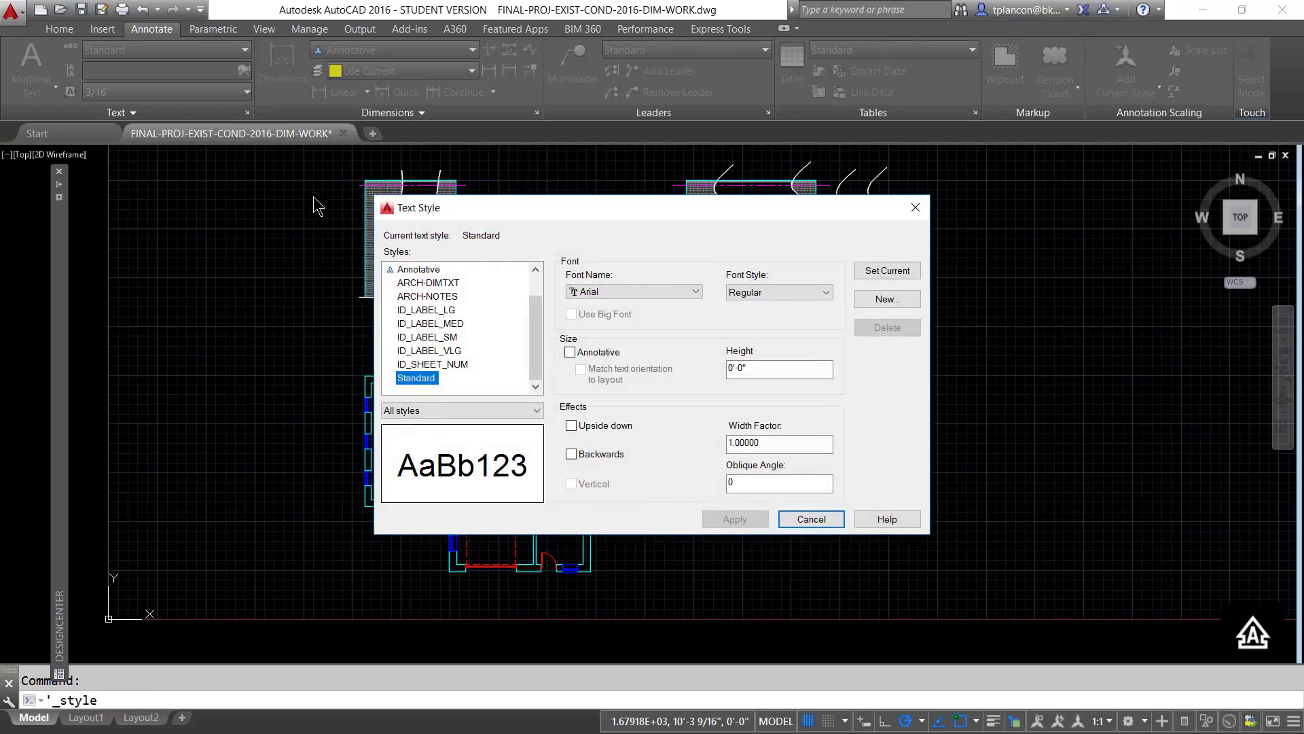
pyautogui.moveTo(535, 329); pyautogui.dragTo(535, 292)
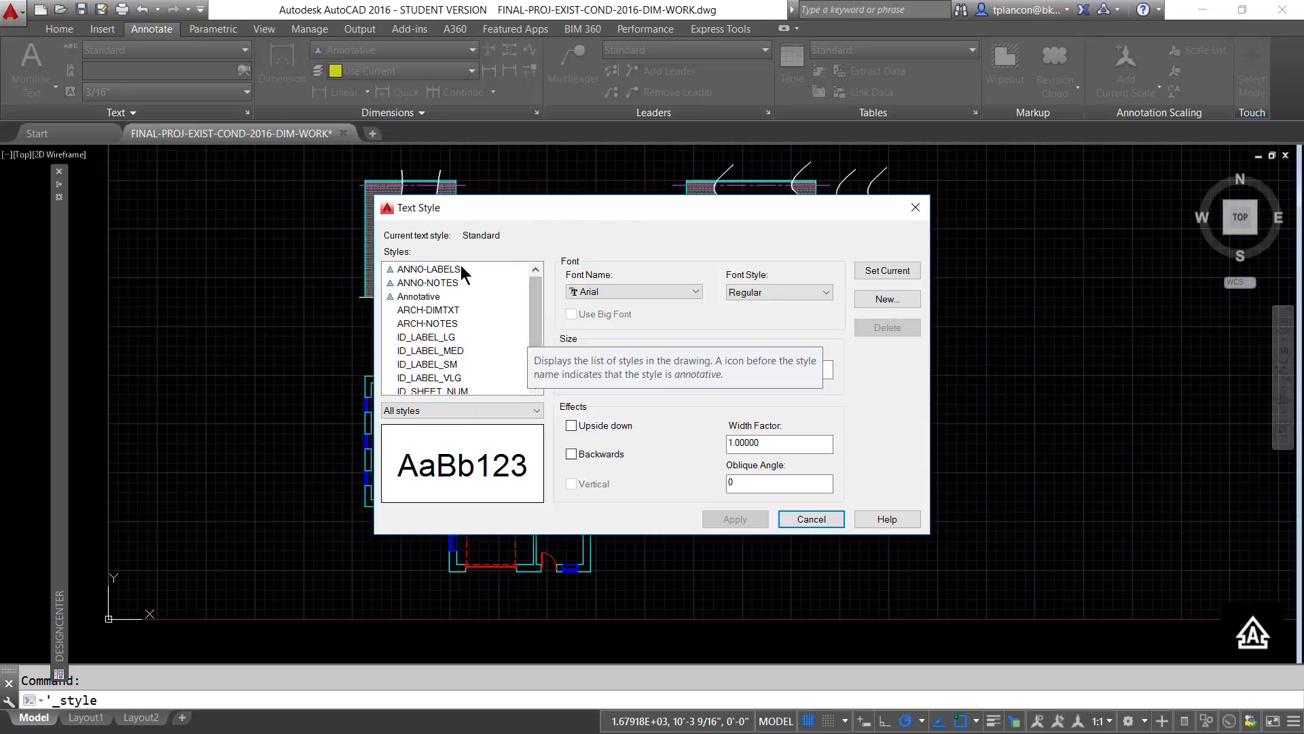
pyautogui.click(413, 269)
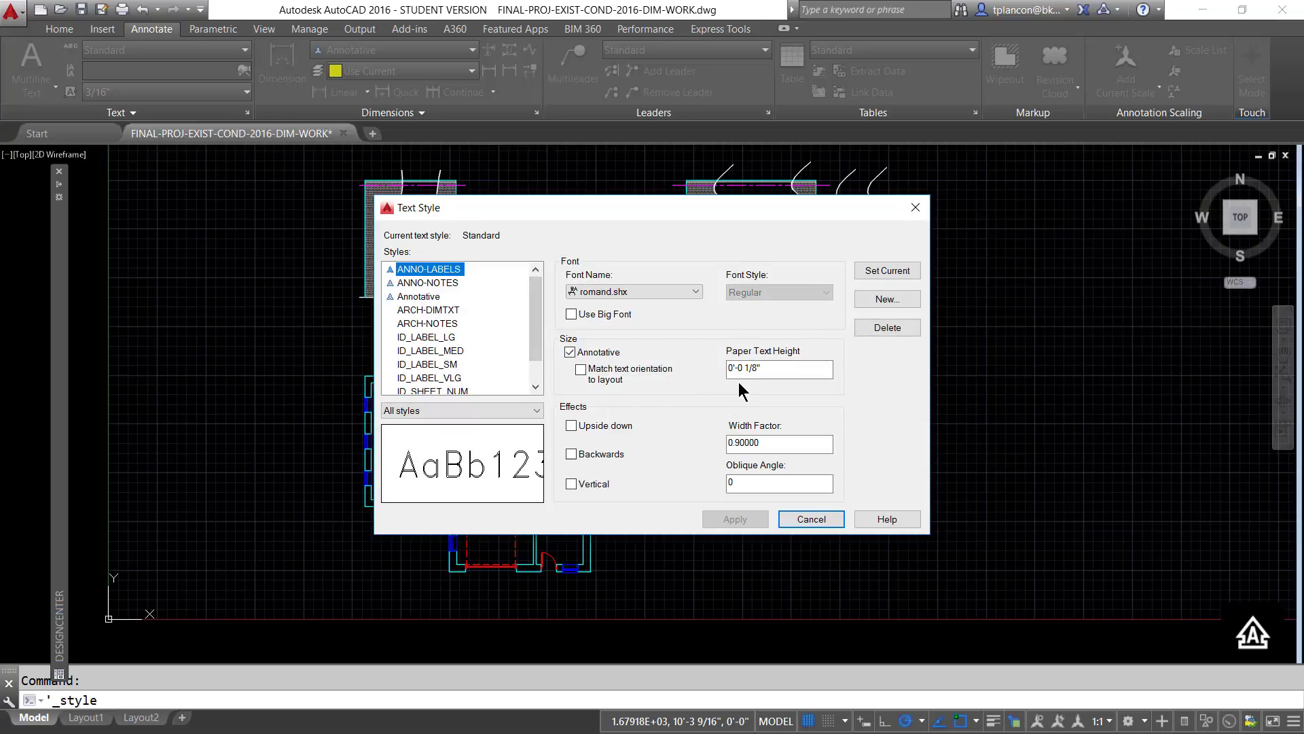
pyautogui.click(411, 283)
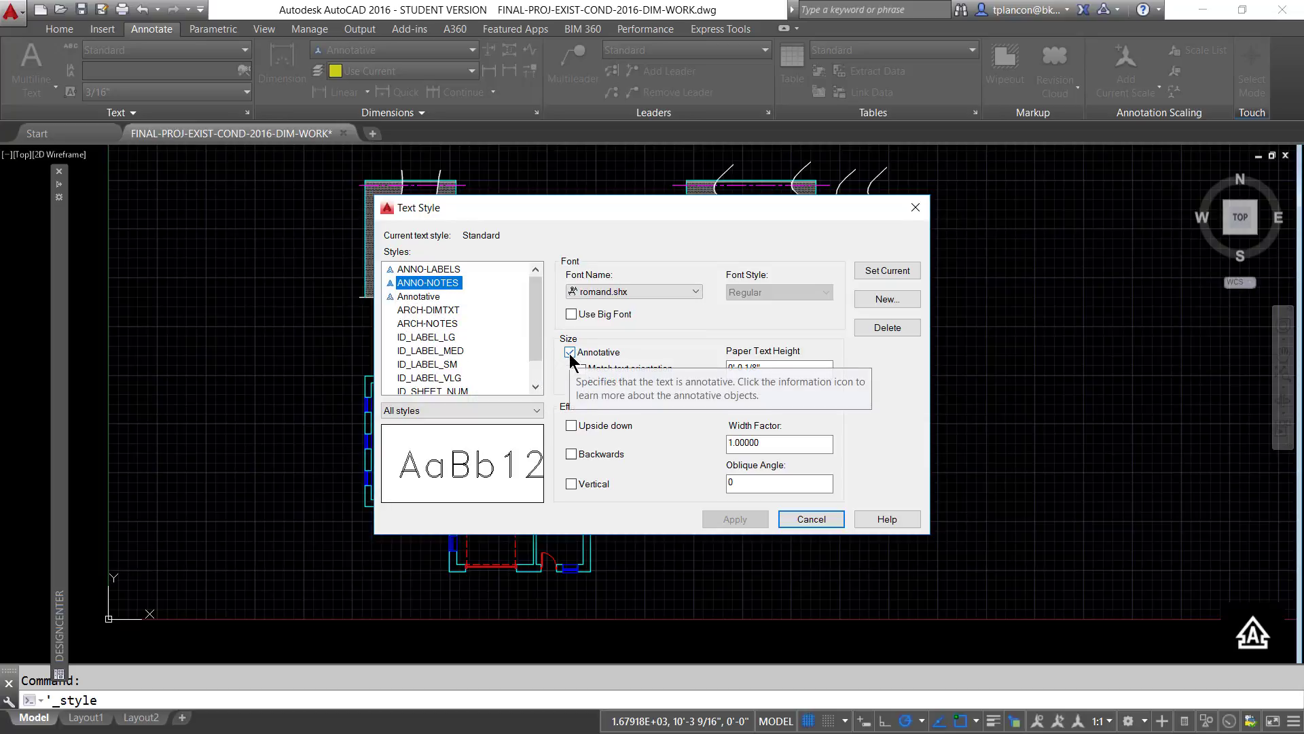
pyautogui.click(696, 292)
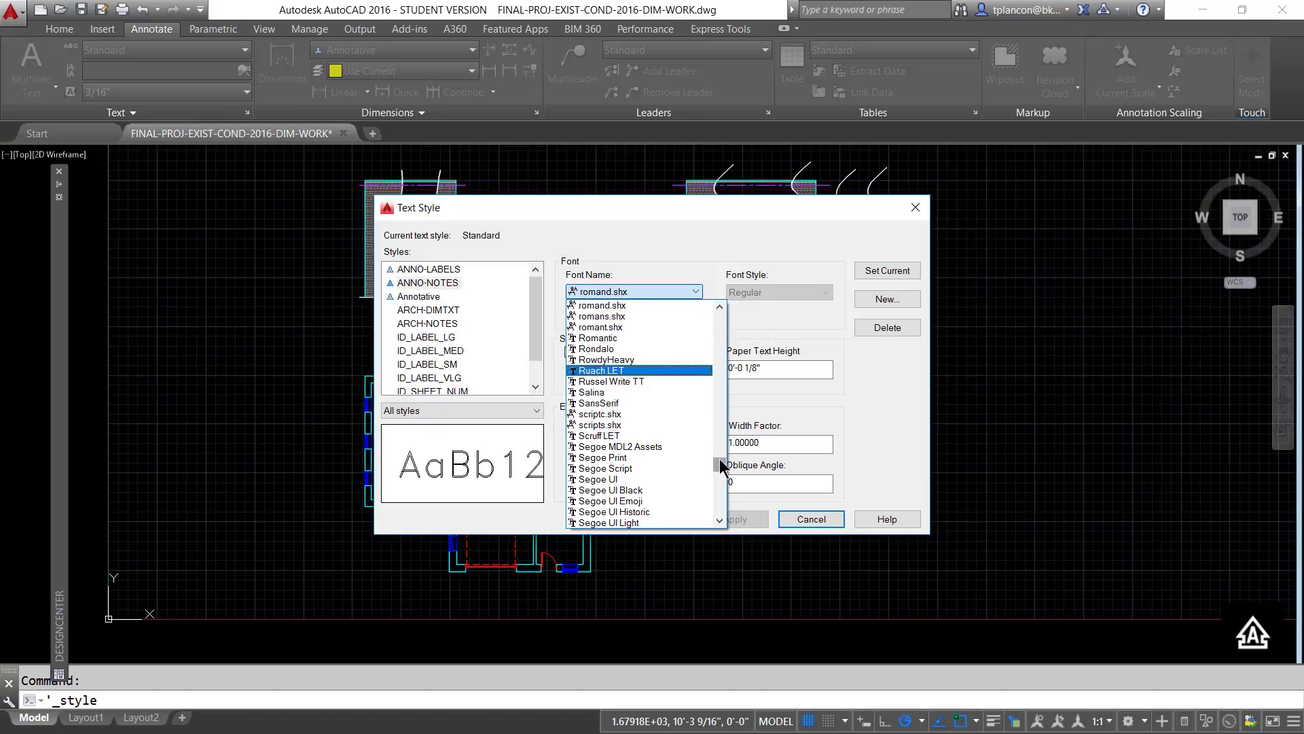
pyautogui.moveTo(720, 459); pyautogui.dragTo(706, 339)
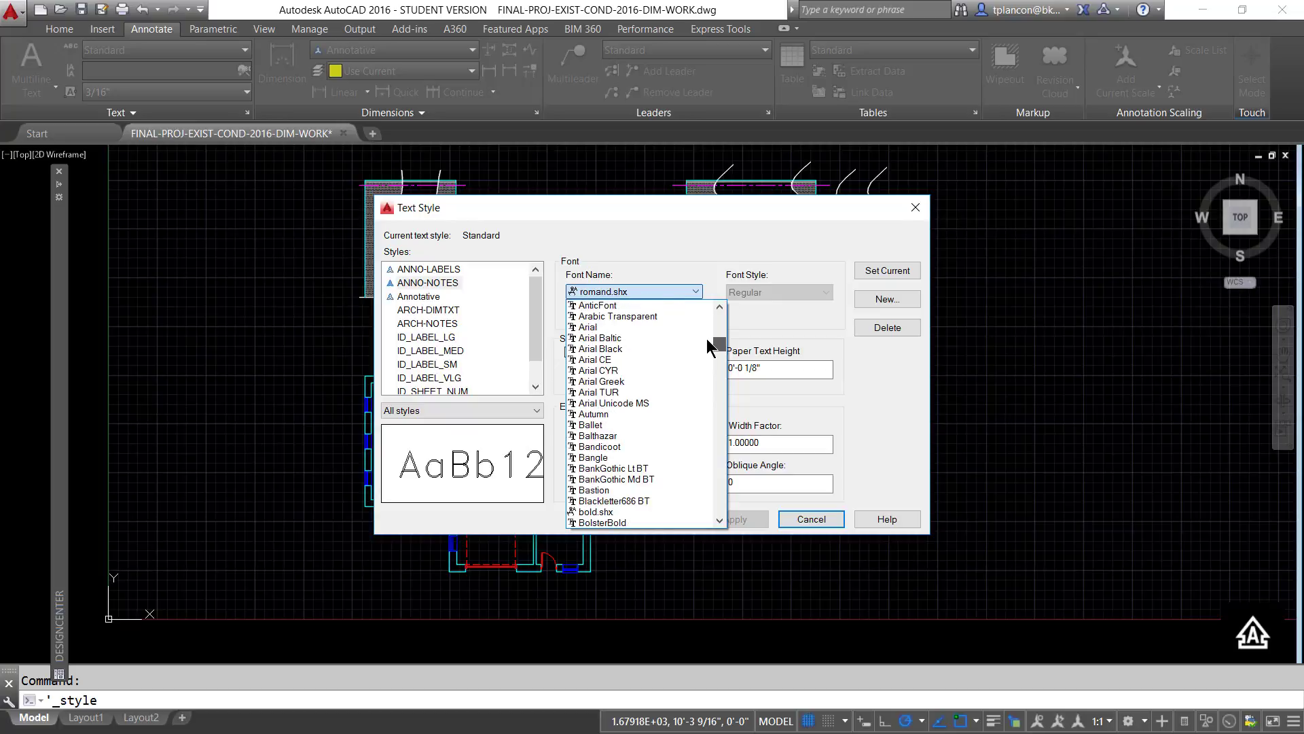
pyautogui.click(583, 327)
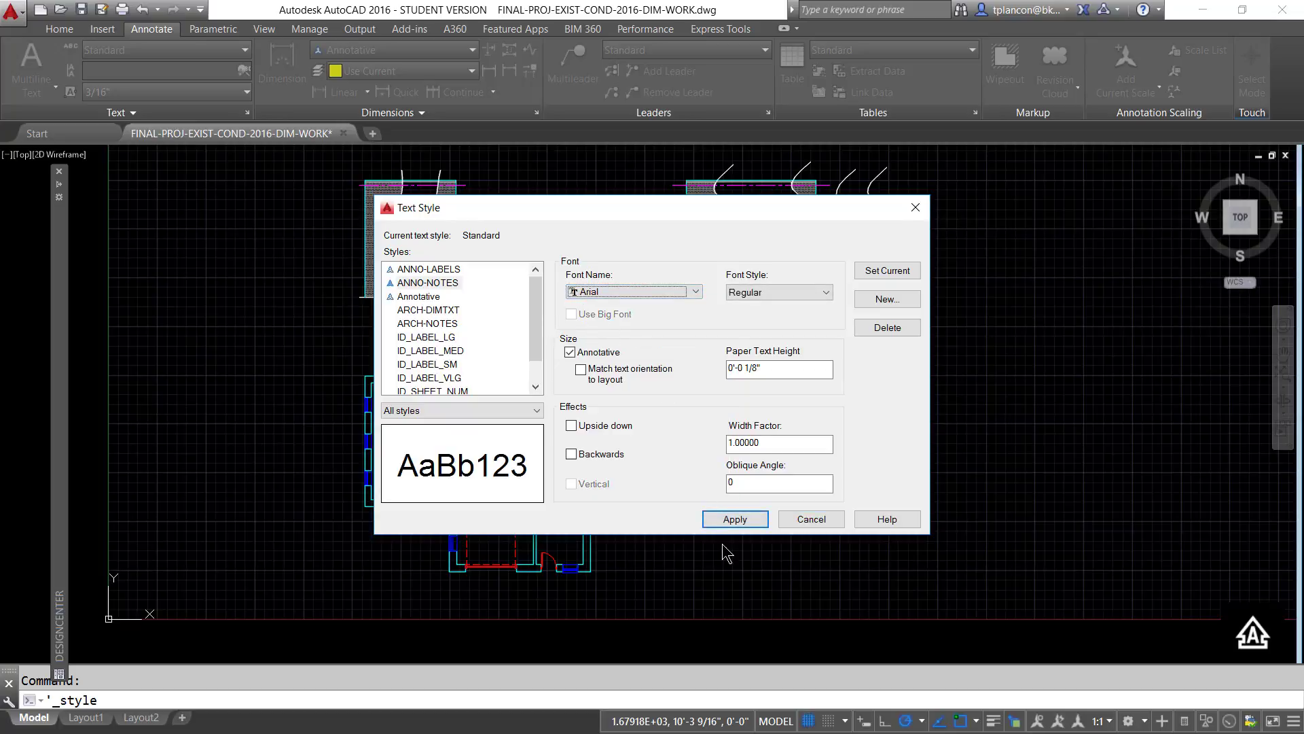
pyautogui.click(734, 519)
# - Change the font of the ANNO-LABELS text style to Arial and apply it
pyautogui.click(443, 270)
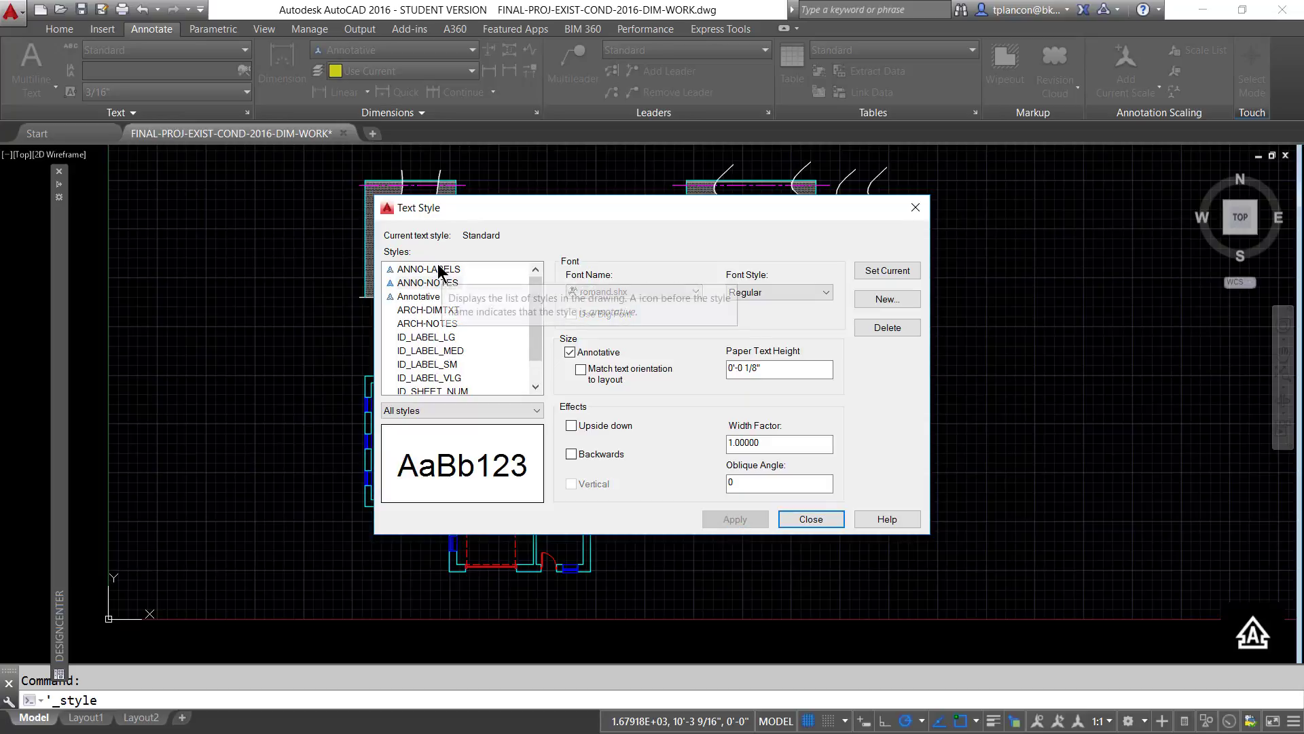
pyautogui.click(695, 291)
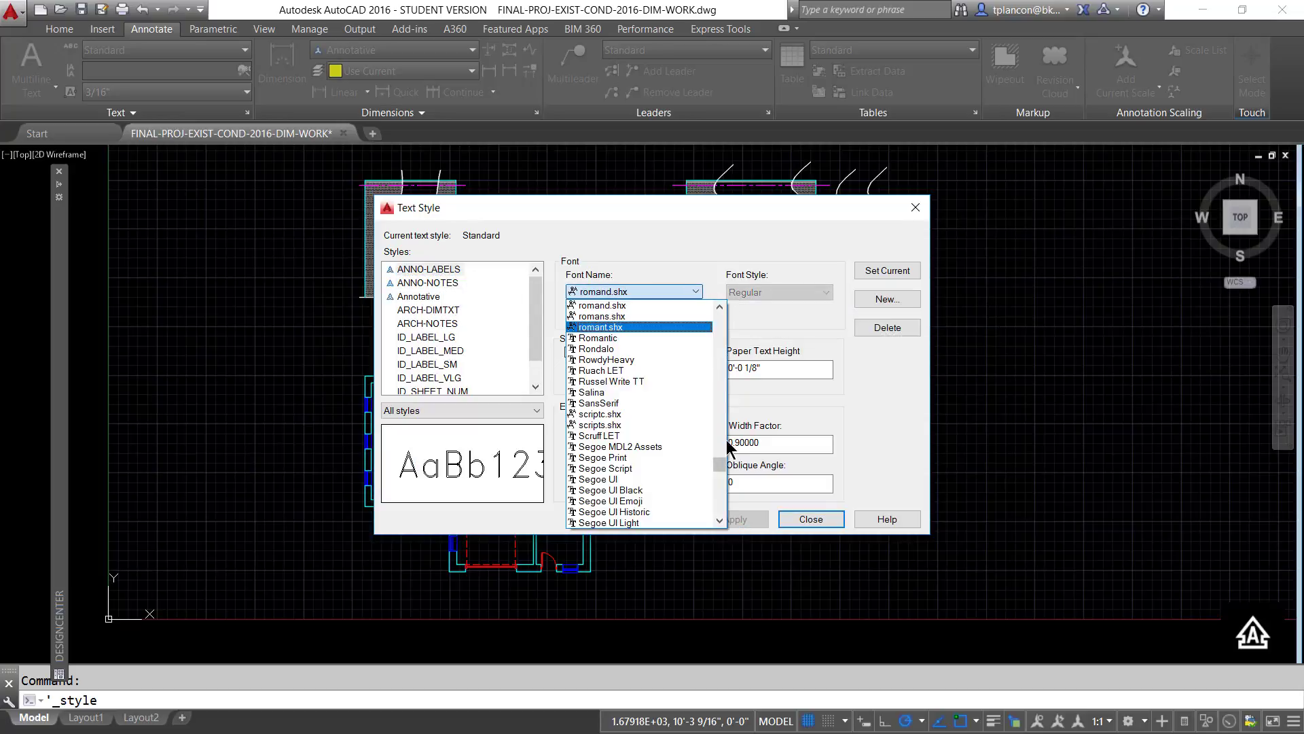
pyautogui.moveTo(720, 458); pyautogui.dragTo(700, 333)
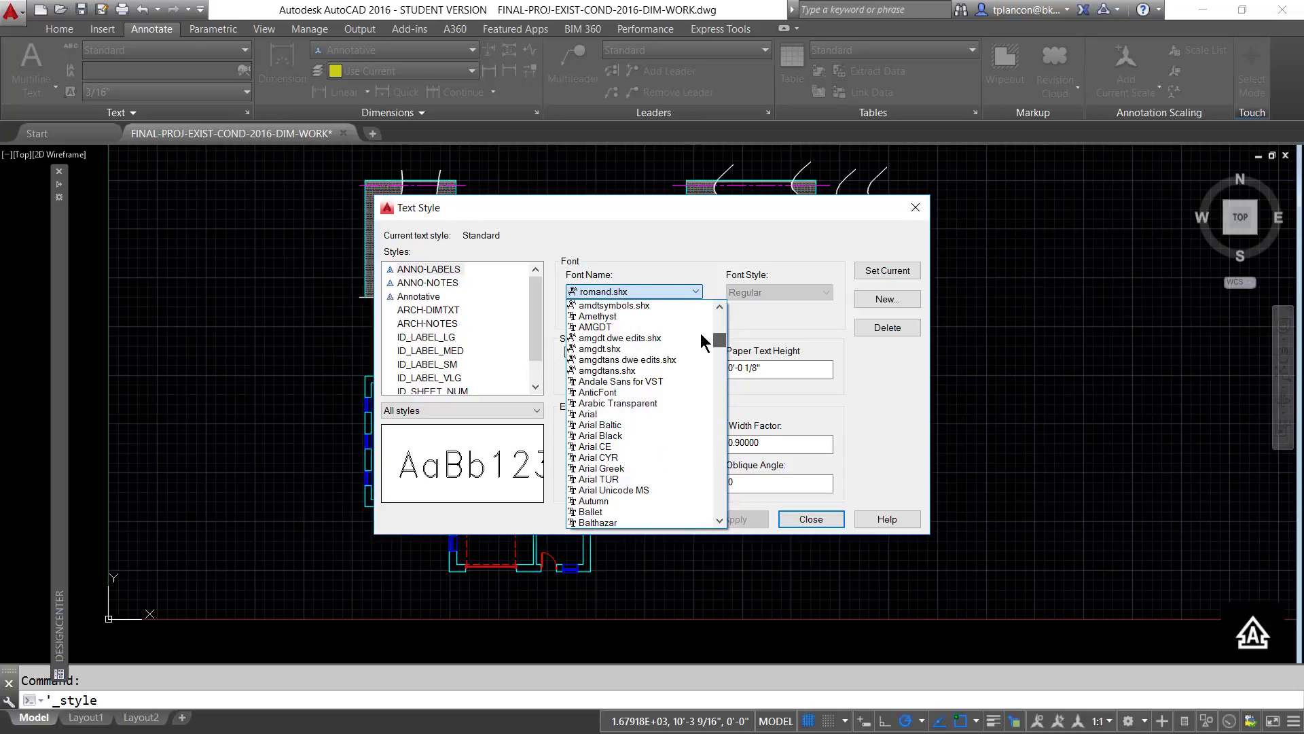
pyautogui.click(594, 413)
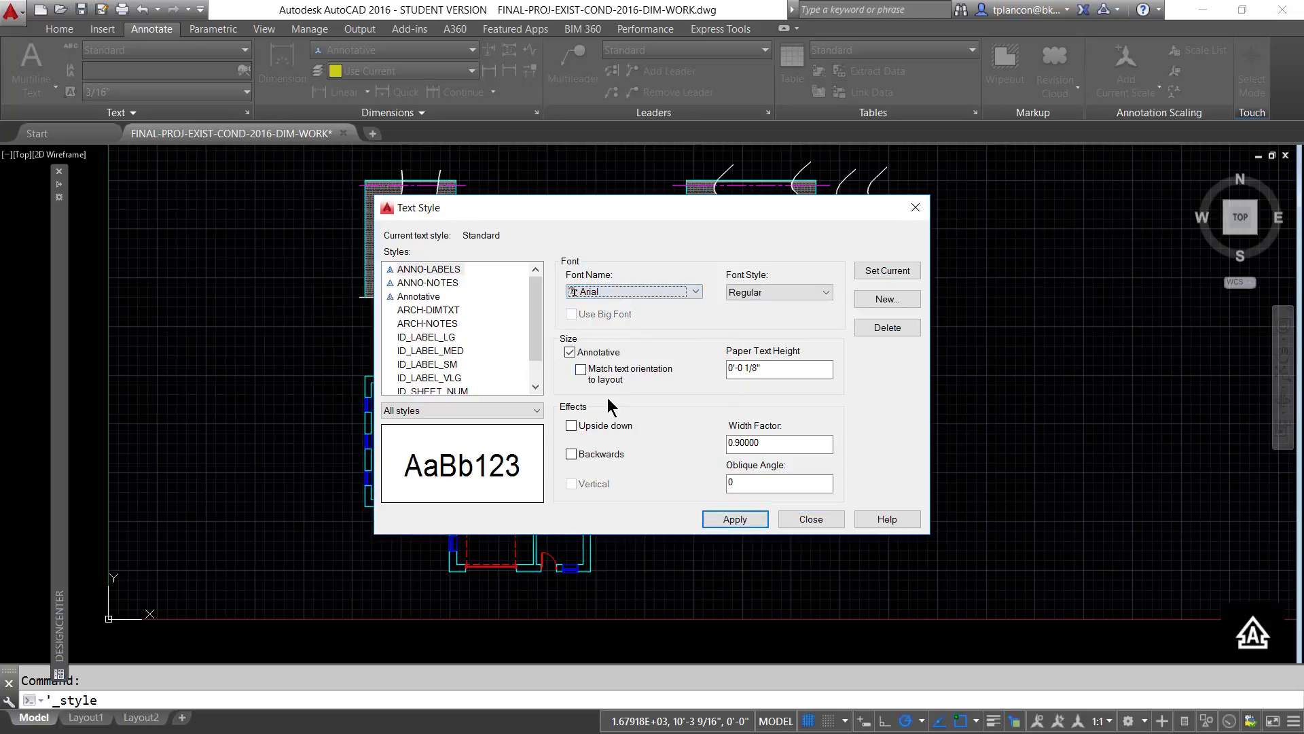
pyautogui.click(723, 516)
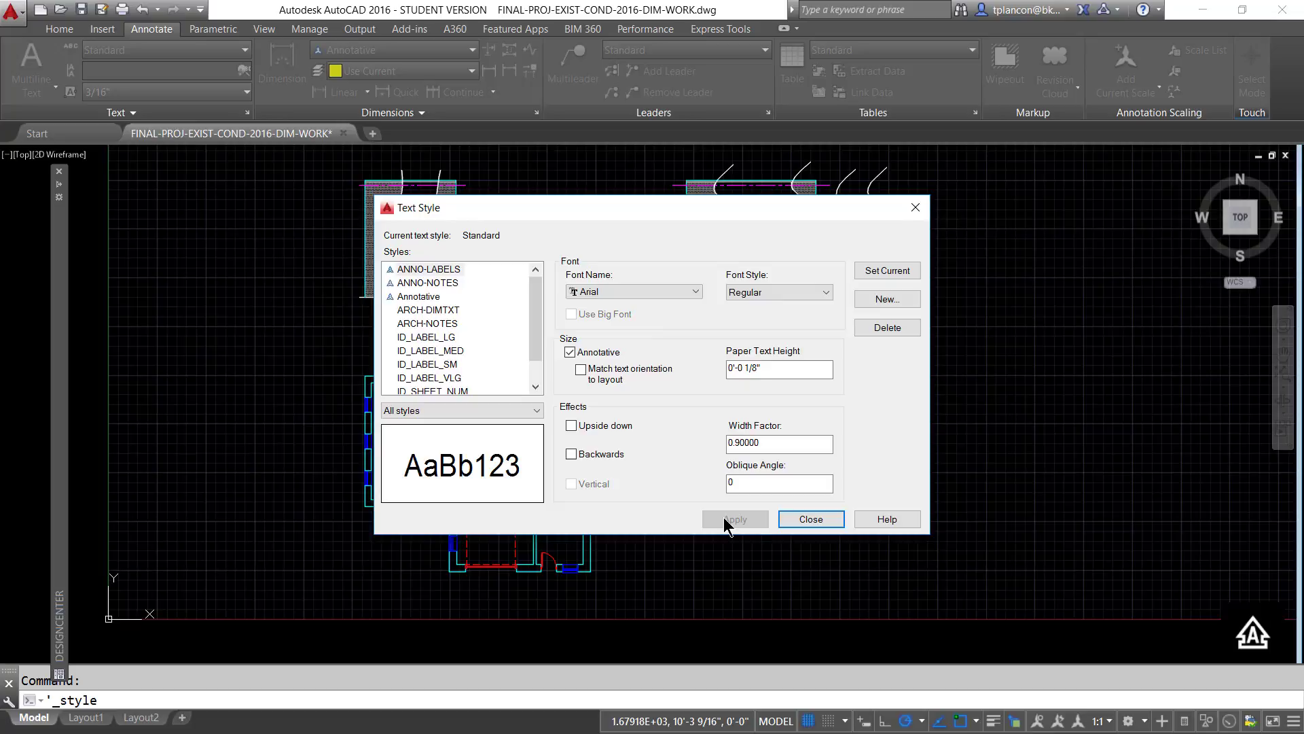
# - Set the height of the ARCH-NOTES text style to 0 and save the modified style
pyautogui.click(434, 311)
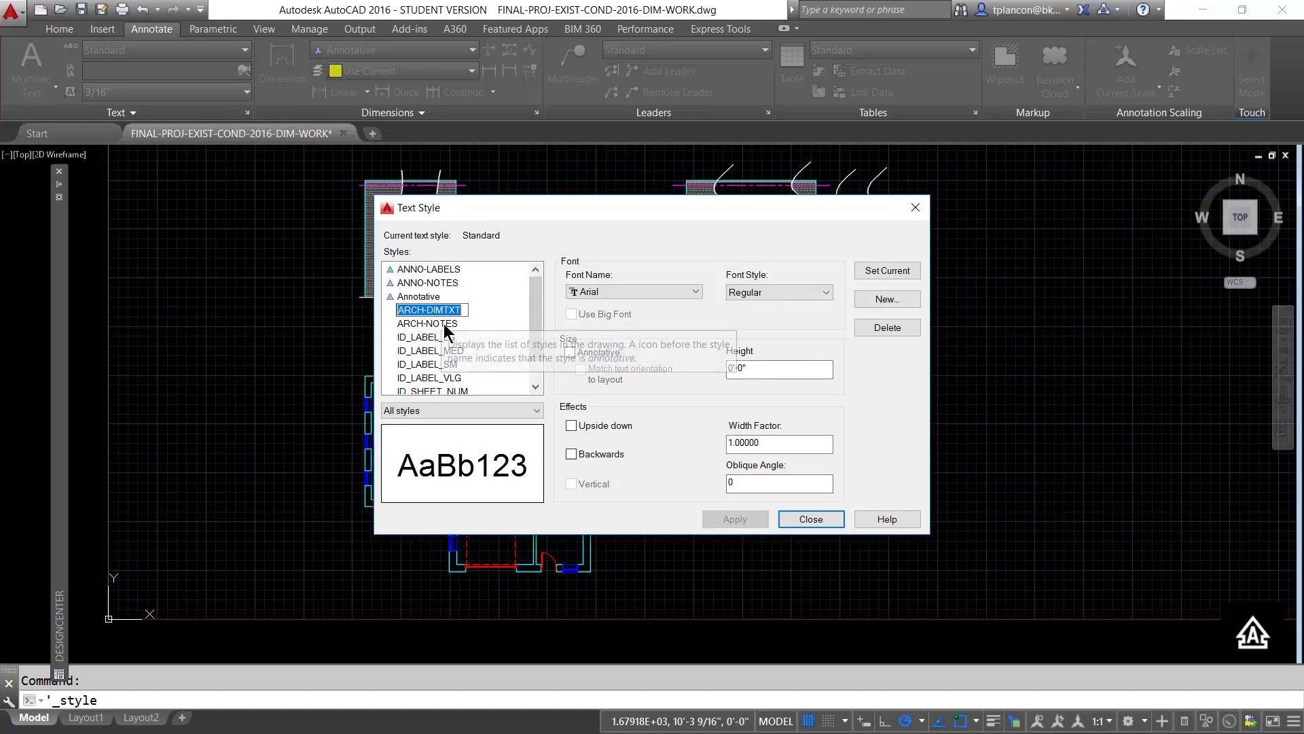
pyautogui.click(445, 325)
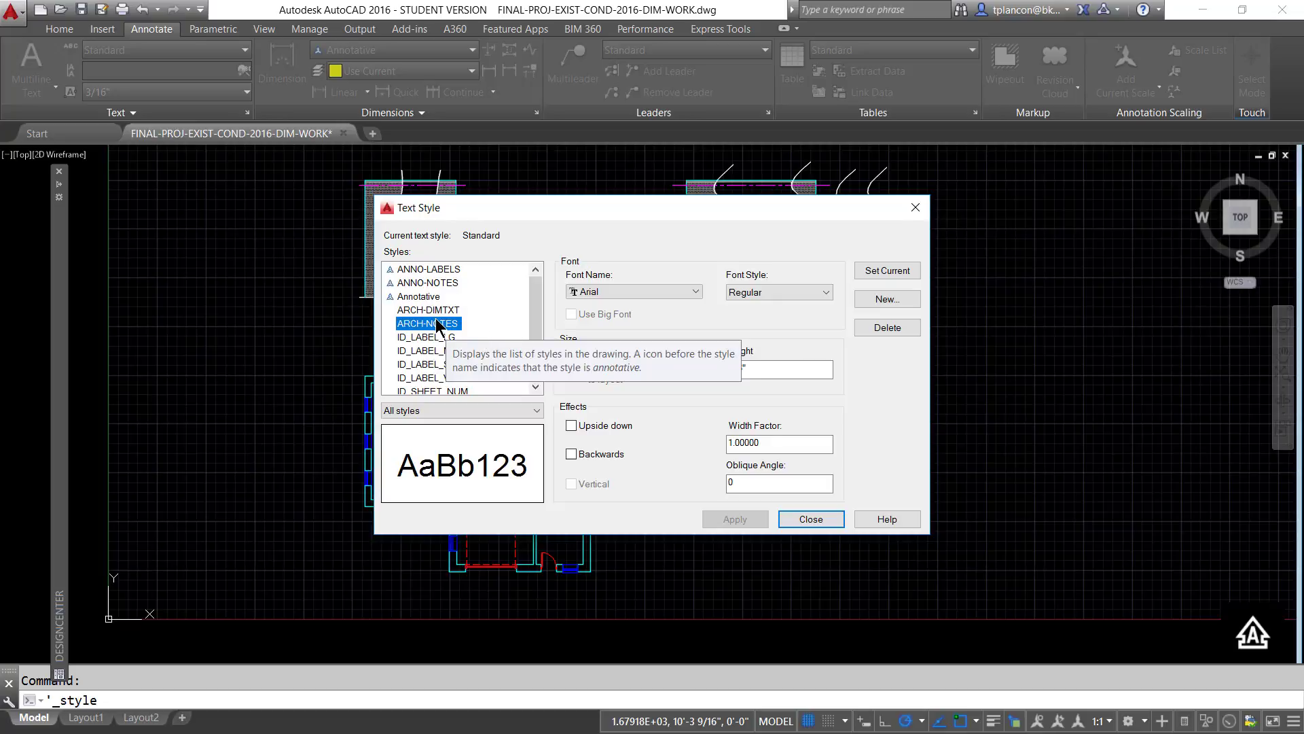
pyautogui.doubleClick(756, 371)
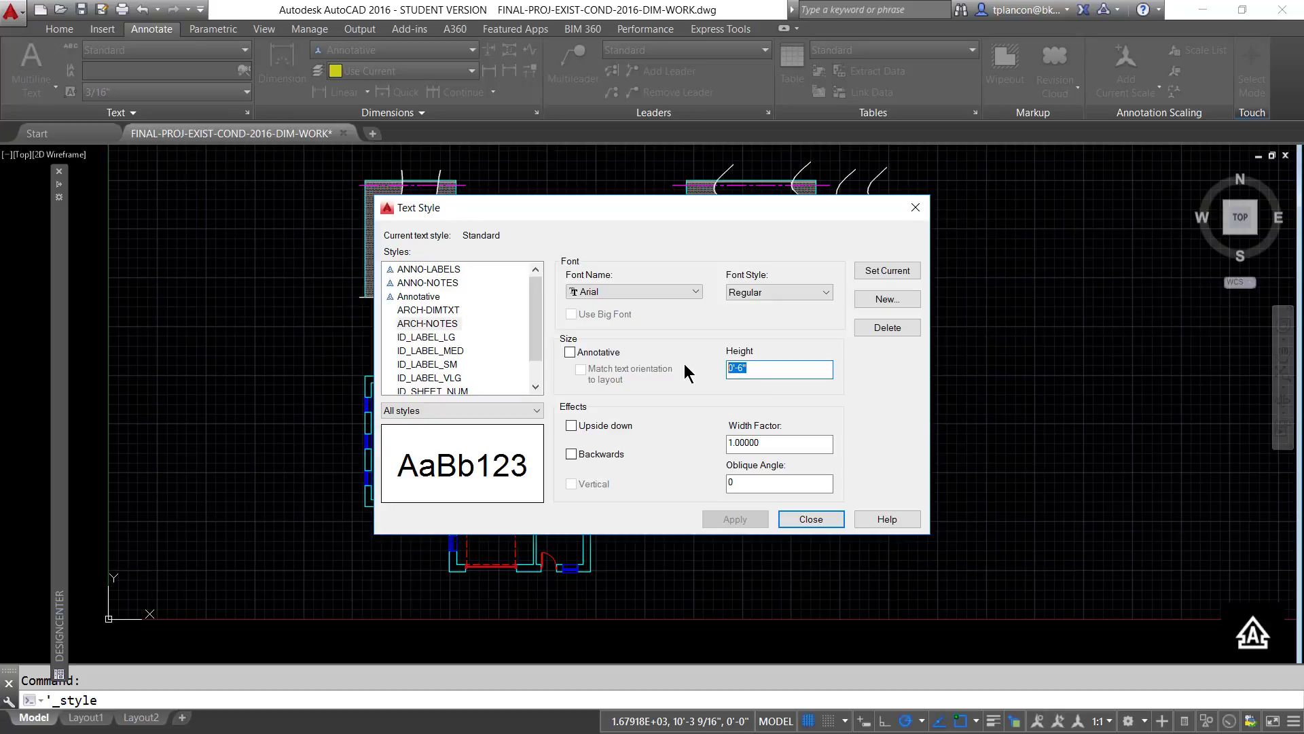
pyautogui.write('0')
pyautogui.click(784, 445)
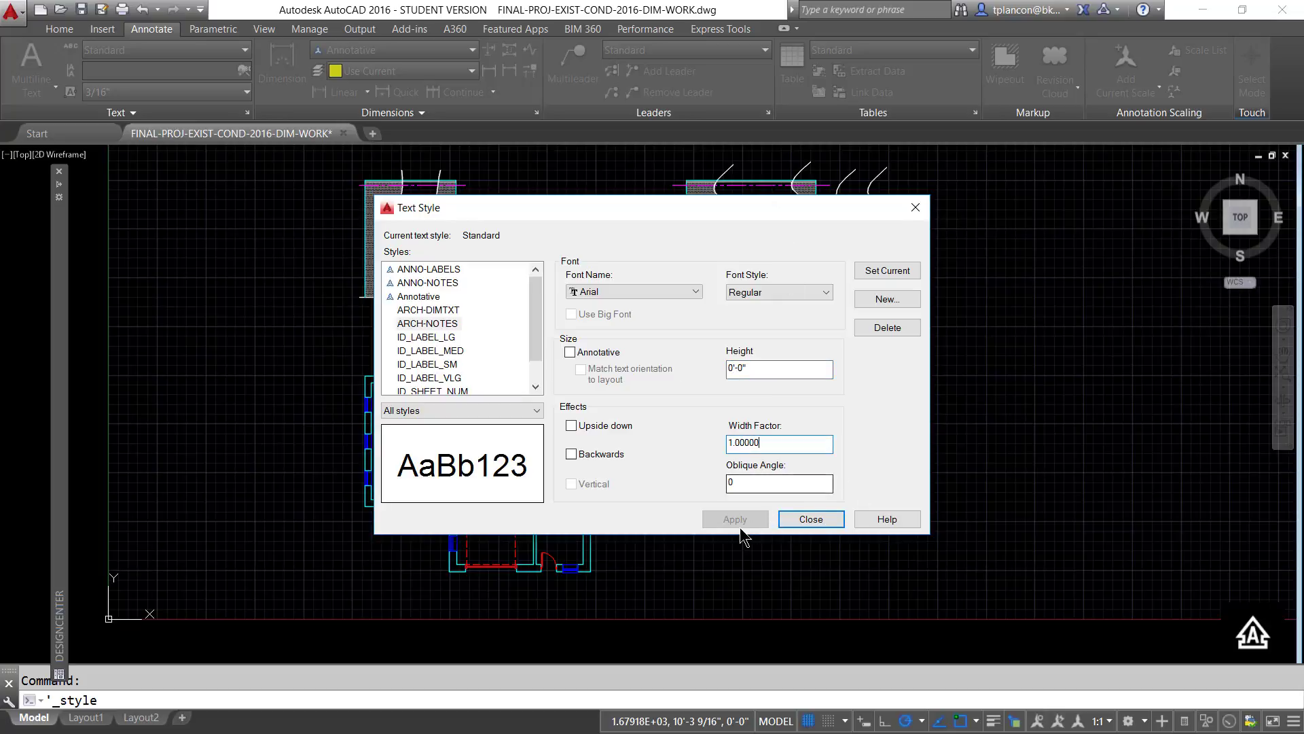
pyautogui.click(435, 323)
pyautogui.click(433, 309)
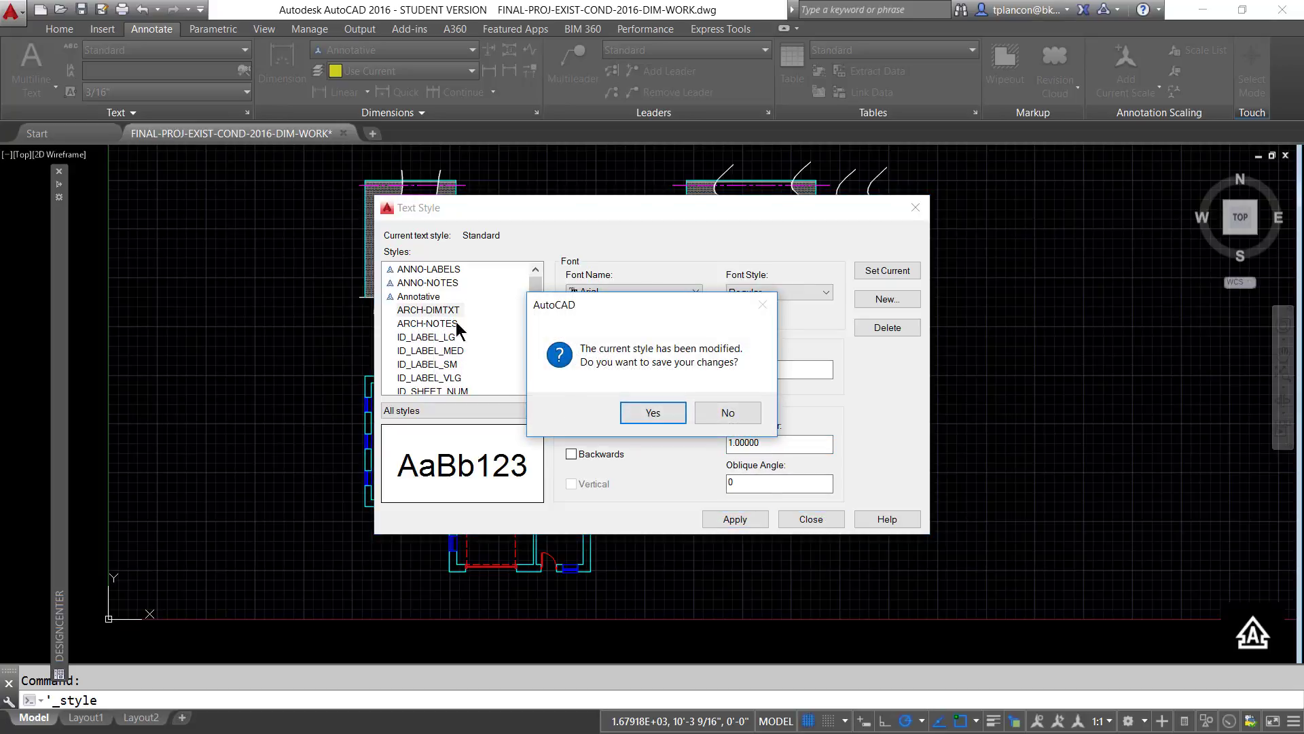
pyautogui.click(657, 412)
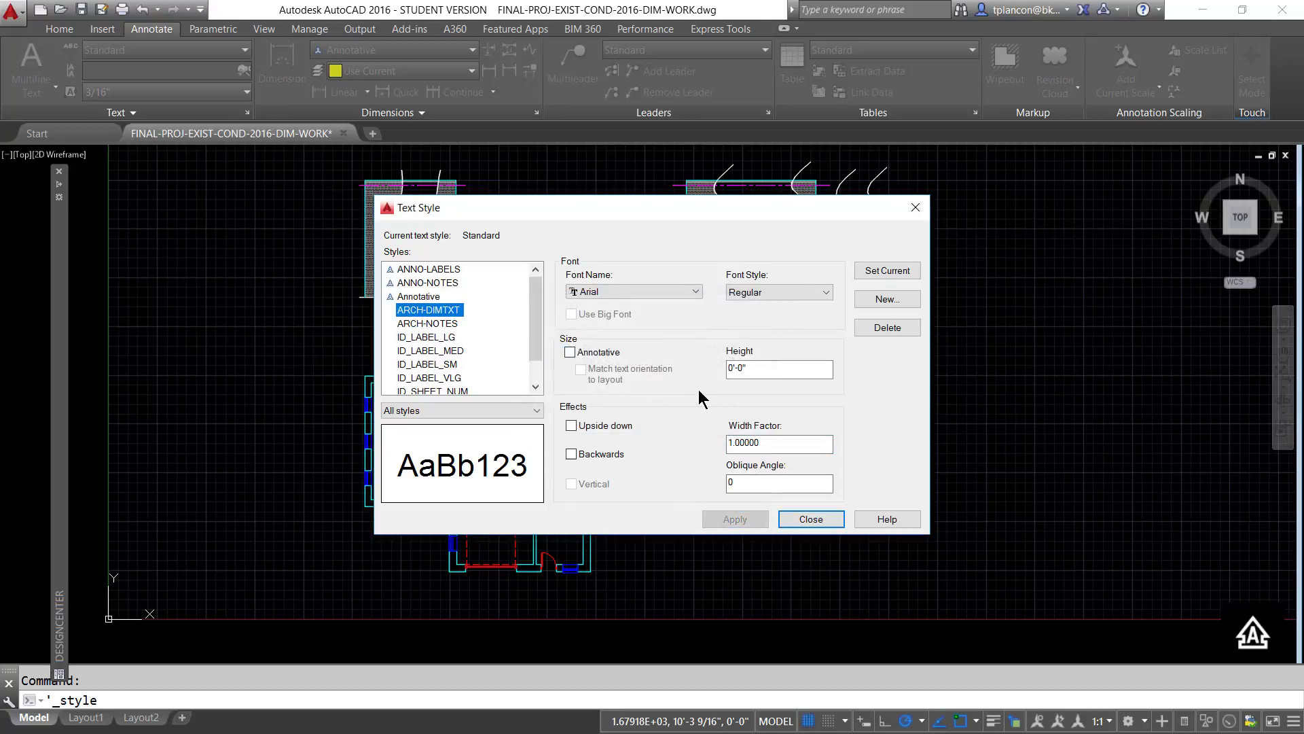
# - Review the font and height settings of the ID_LABEL, ARCH and ANNO text styles, and close the text style settings
pyautogui.click(424, 338)
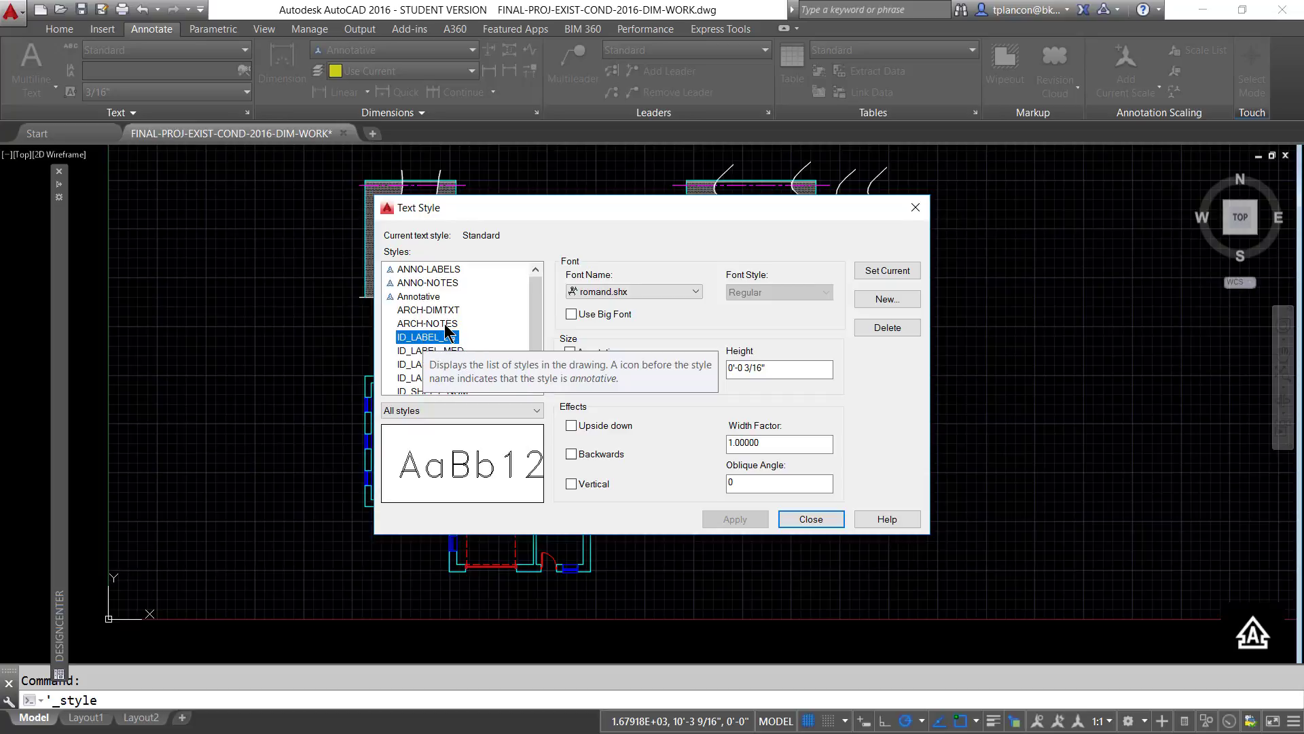
pyautogui.click(451, 353)
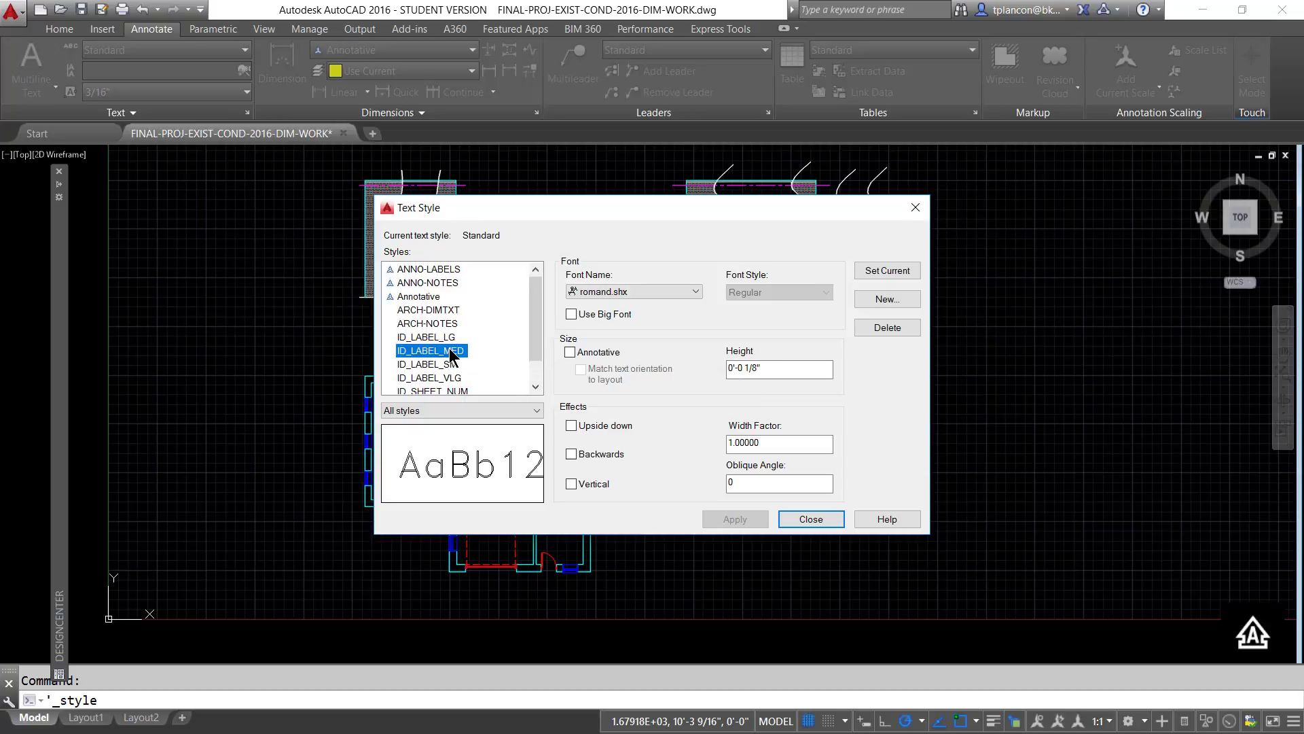
pyautogui.click(424, 365)
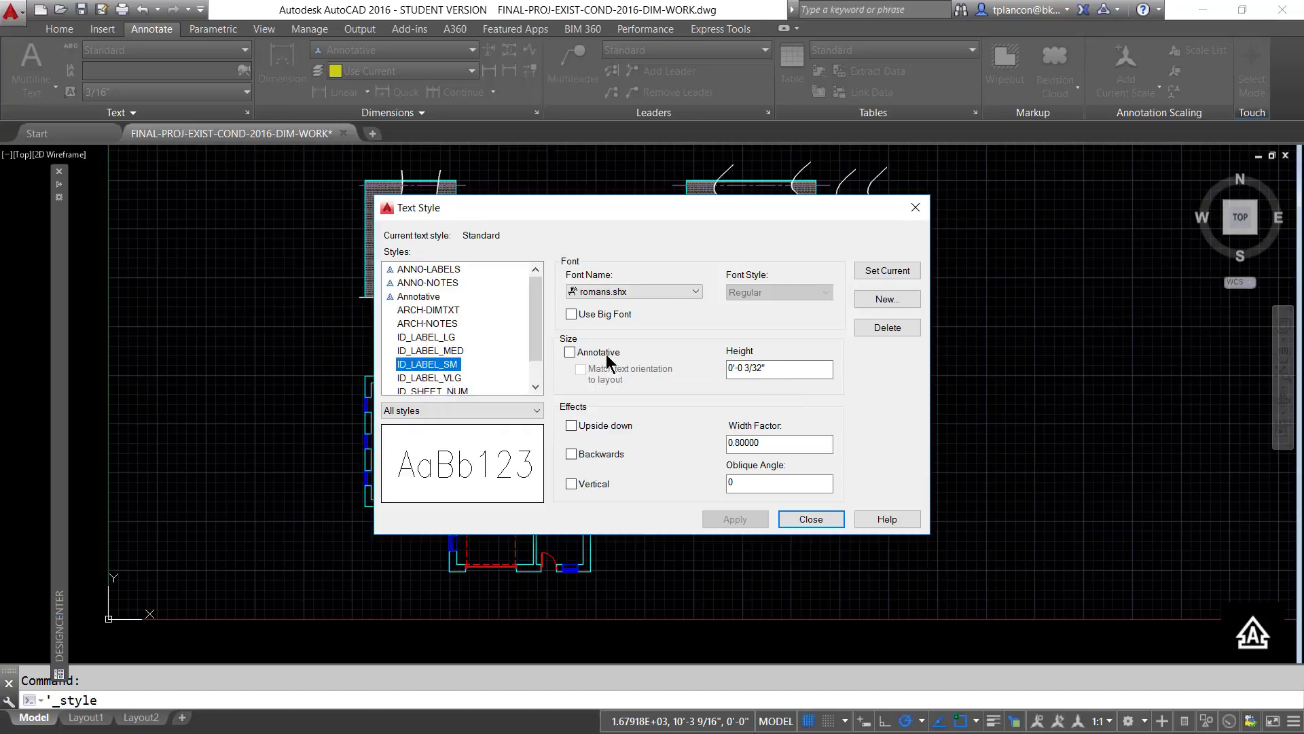
pyautogui.click(422, 325)
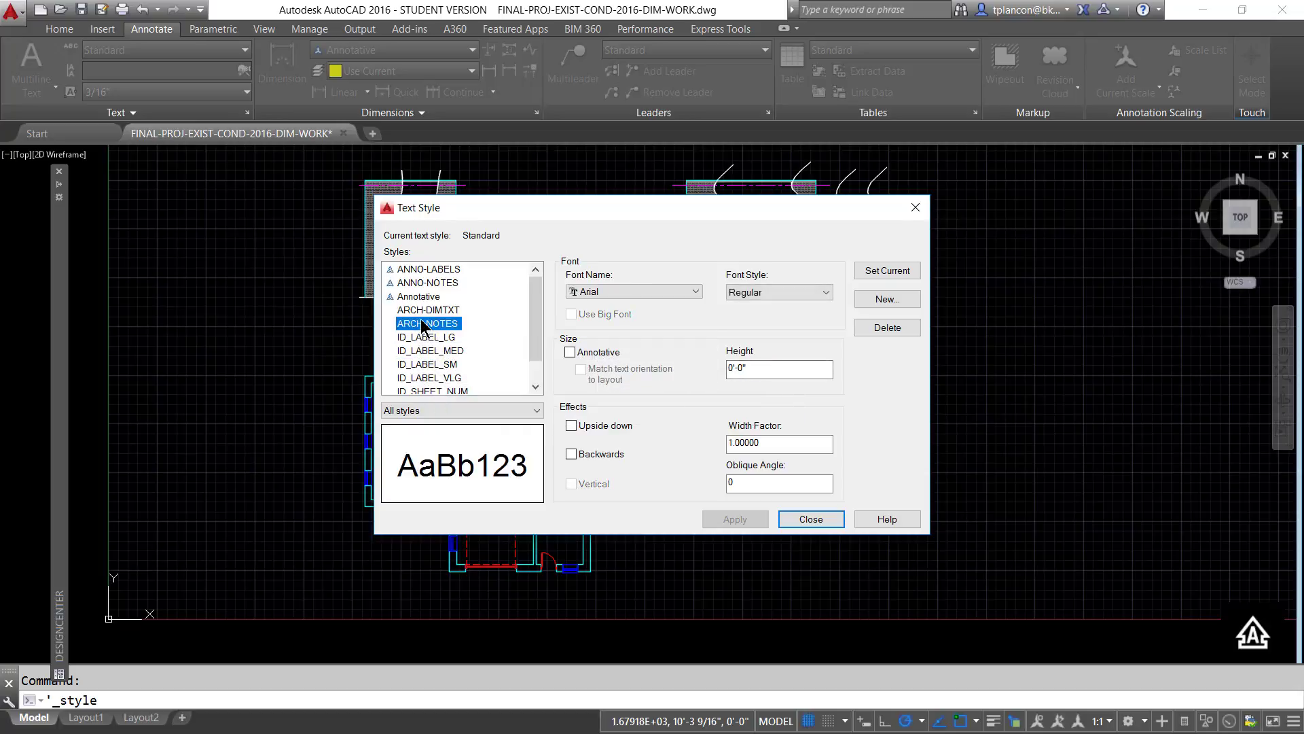
pyautogui.click(427, 311)
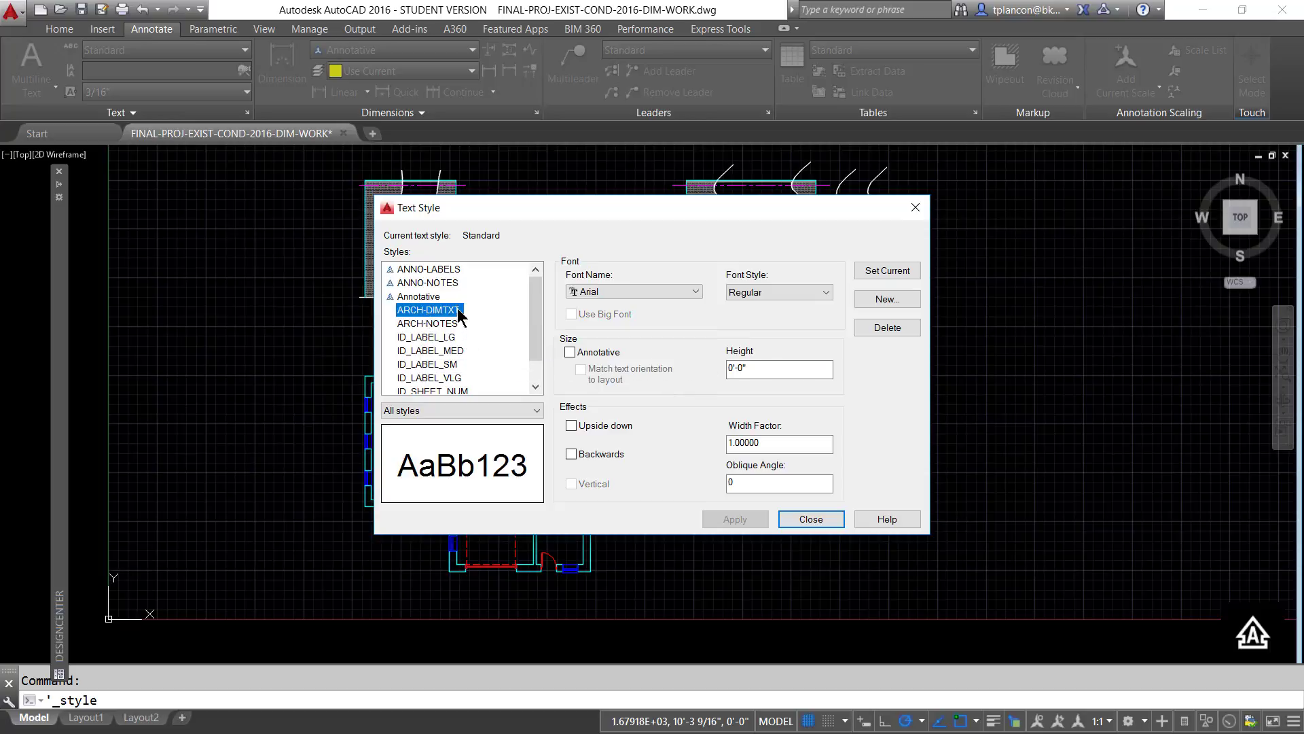
pyautogui.click(432, 284)
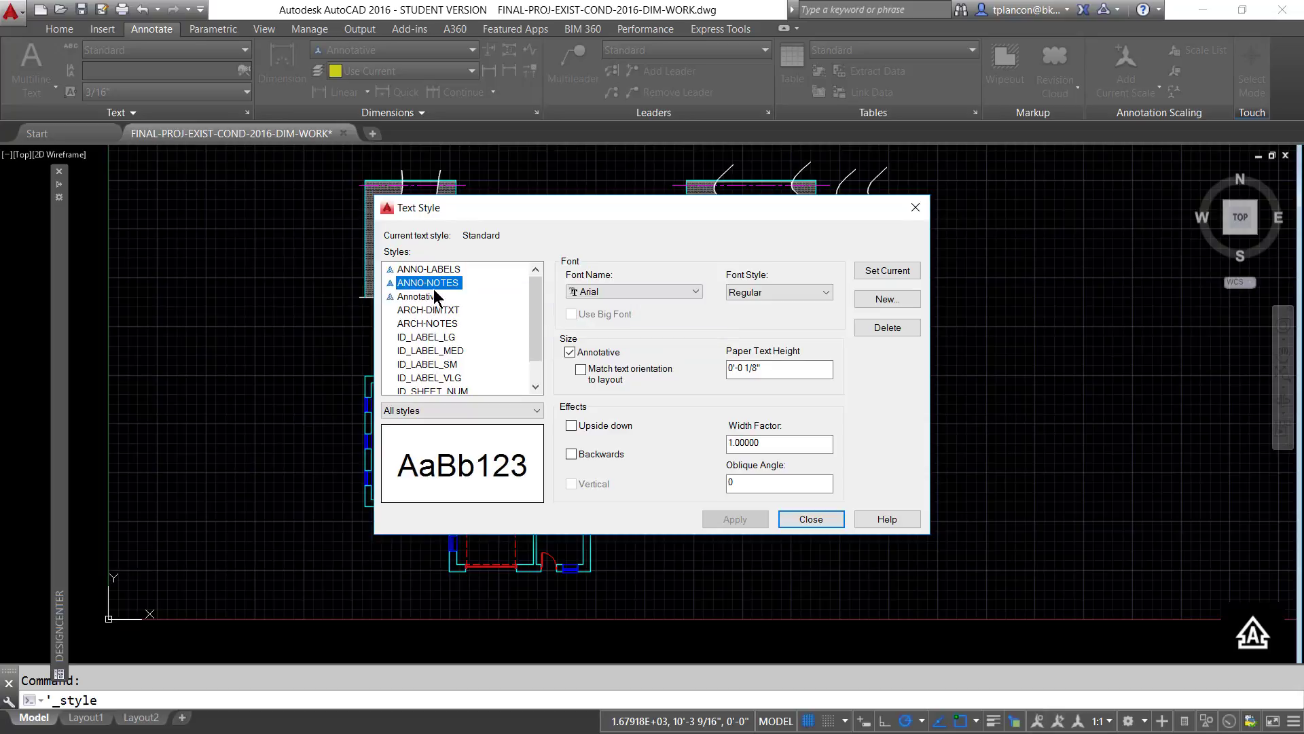
pyautogui.click(434, 270)
pyautogui.scroll(-1, 537, 333)
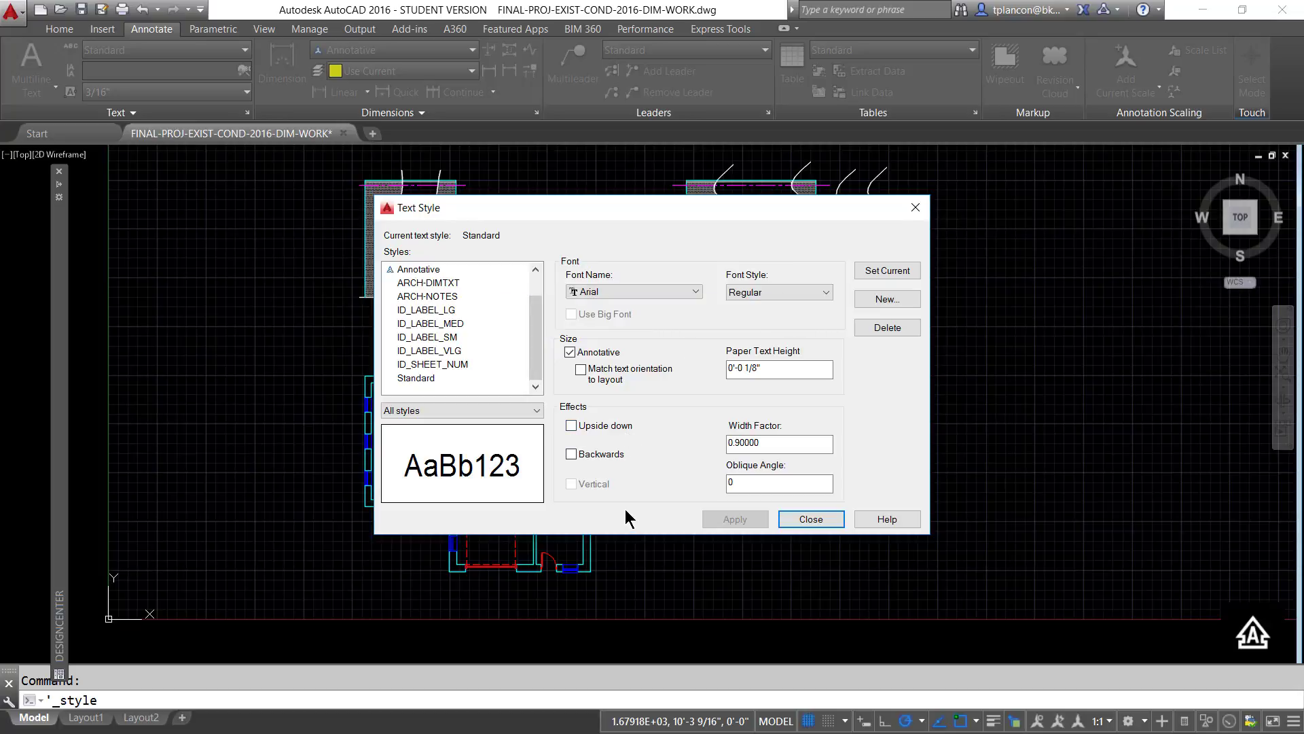
pyautogui.click(815, 518)
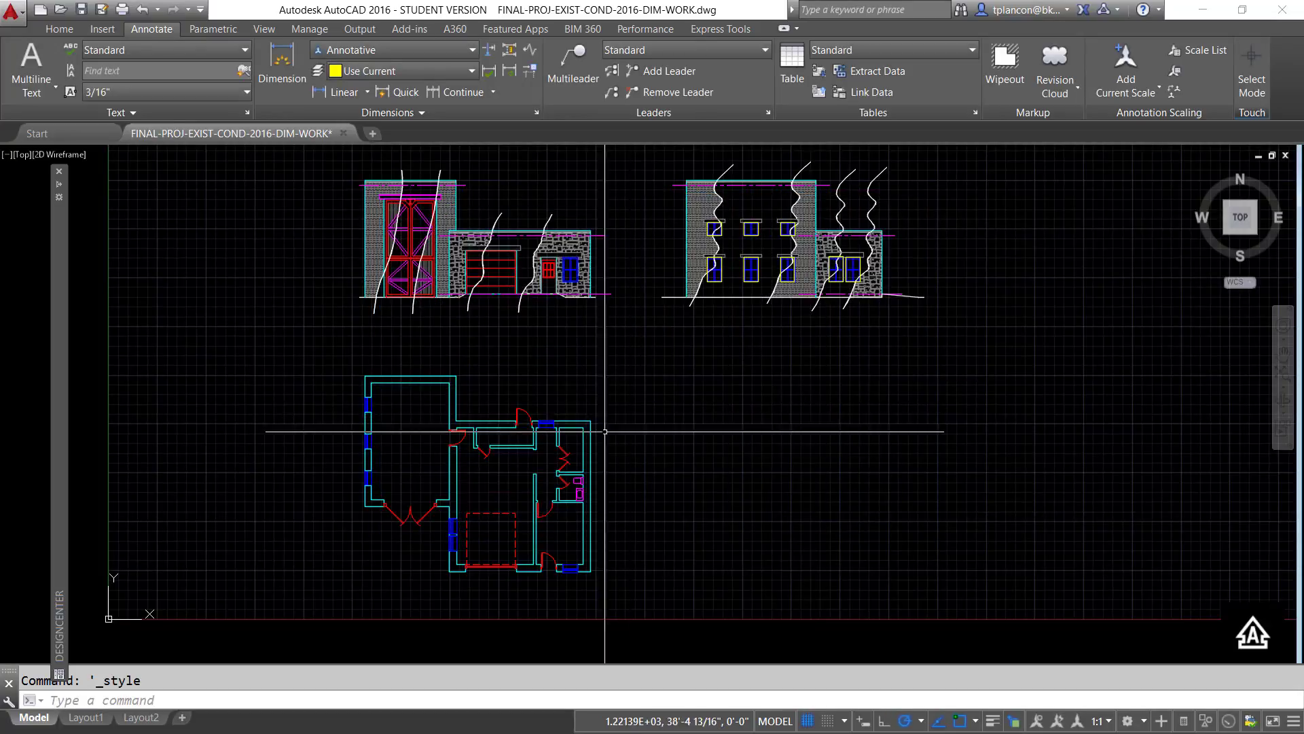
# - Check which dimension styles exist in the drawing using the Dimension Style Manager
pyautogui.click(536, 112)
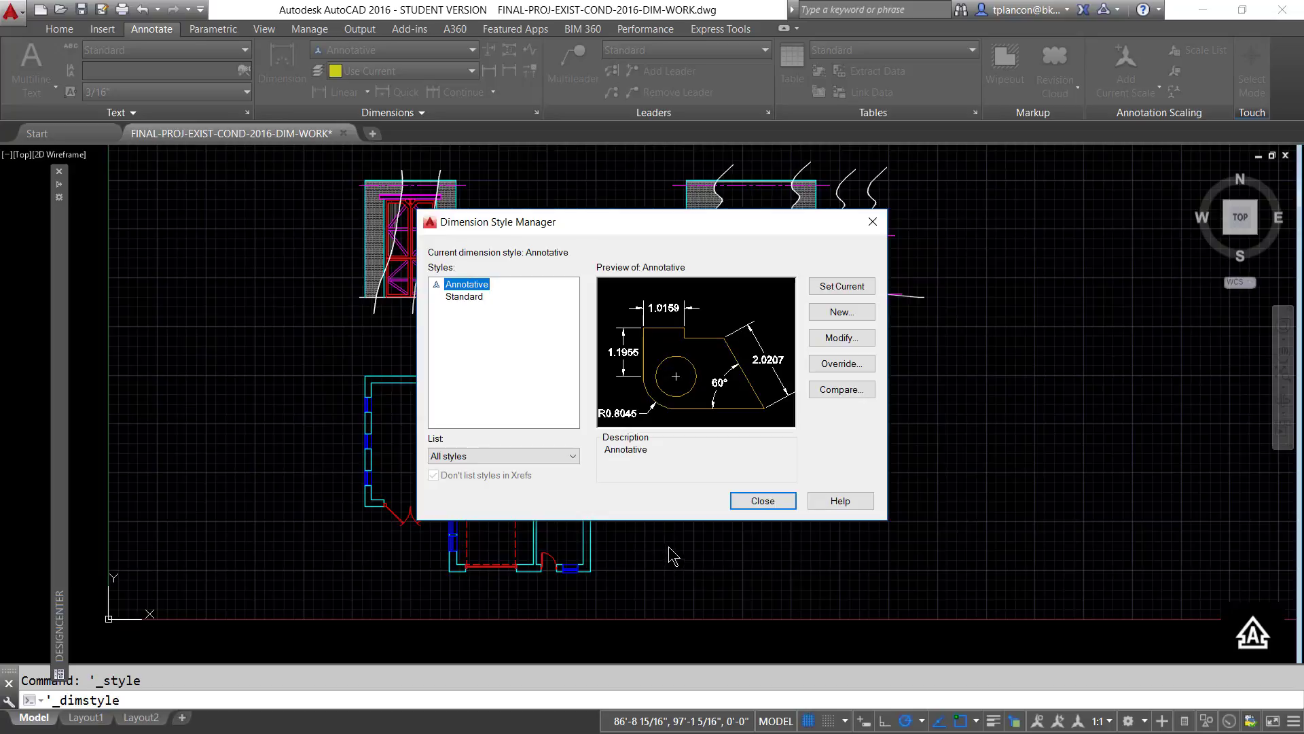
pyautogui.click(758, 500)
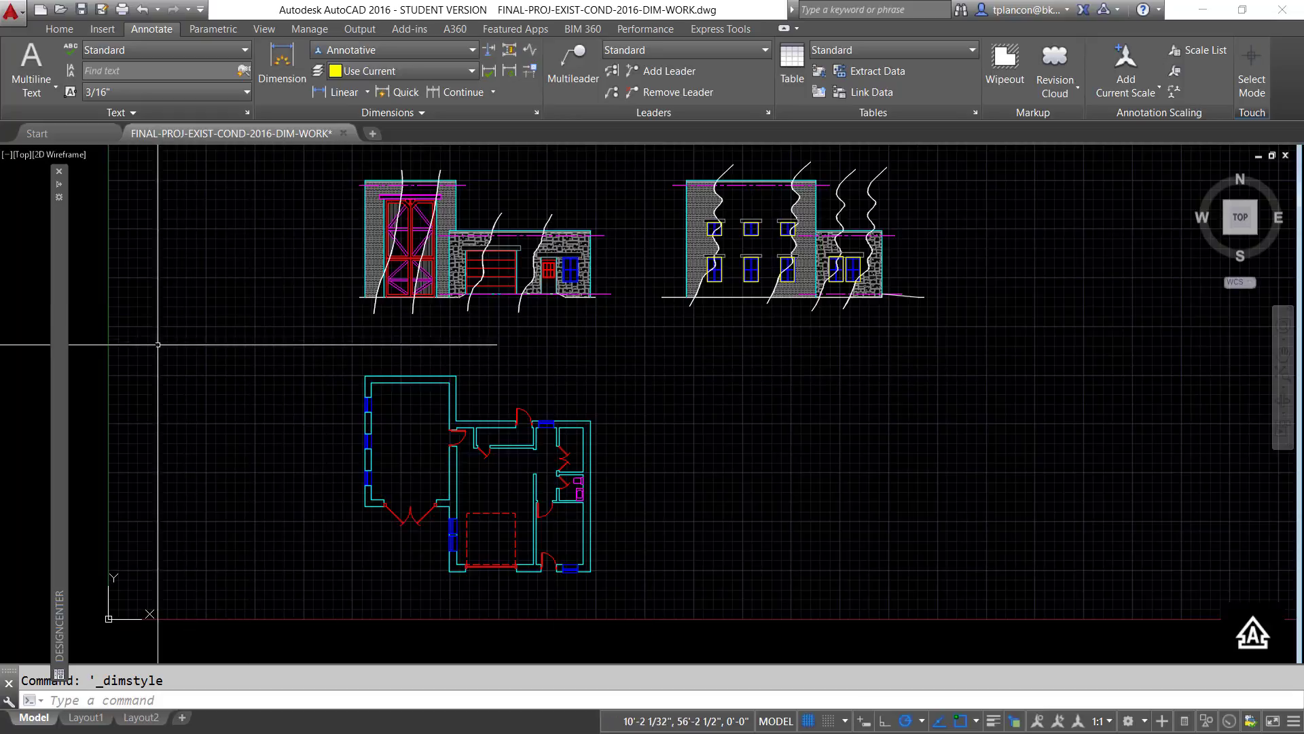
# - Close the DesignCenter palette and reopen it with the DC command
pyautogui.moveTo(60, 351)
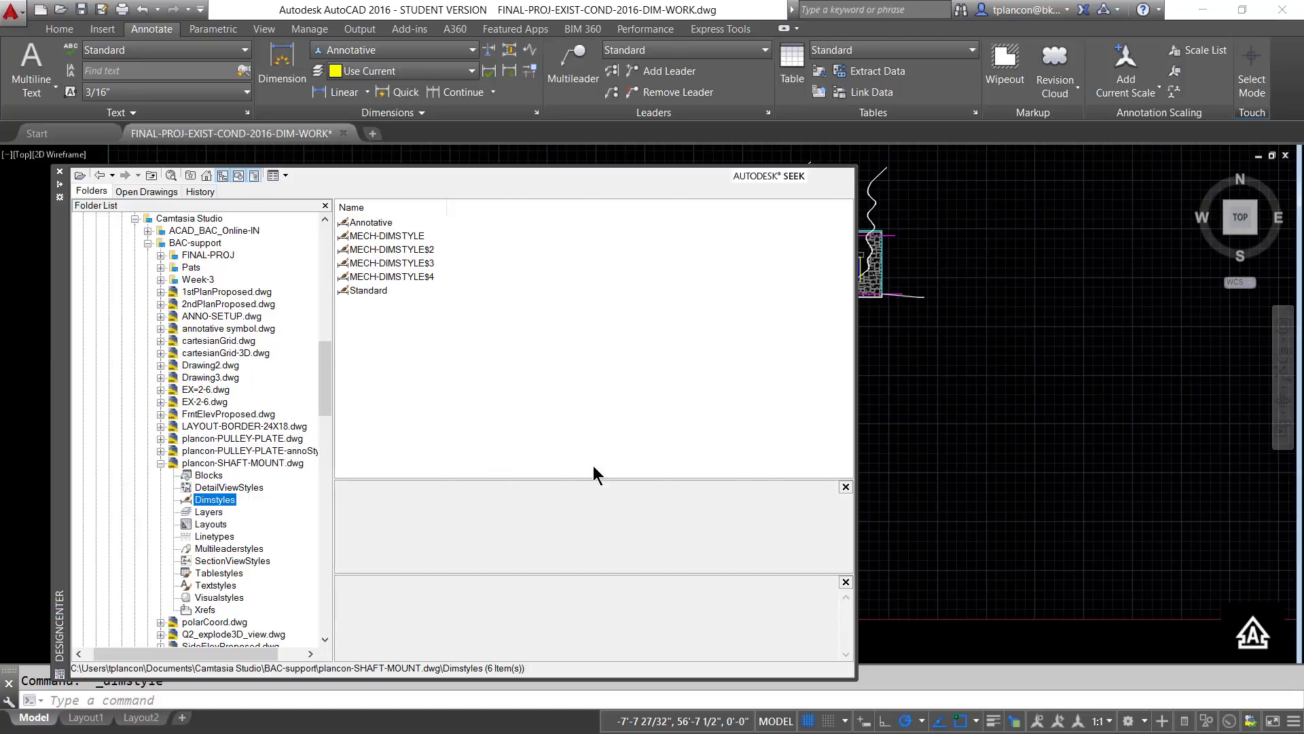
pyautogui.click(889, 446)
pyautogui.click(889, 468)
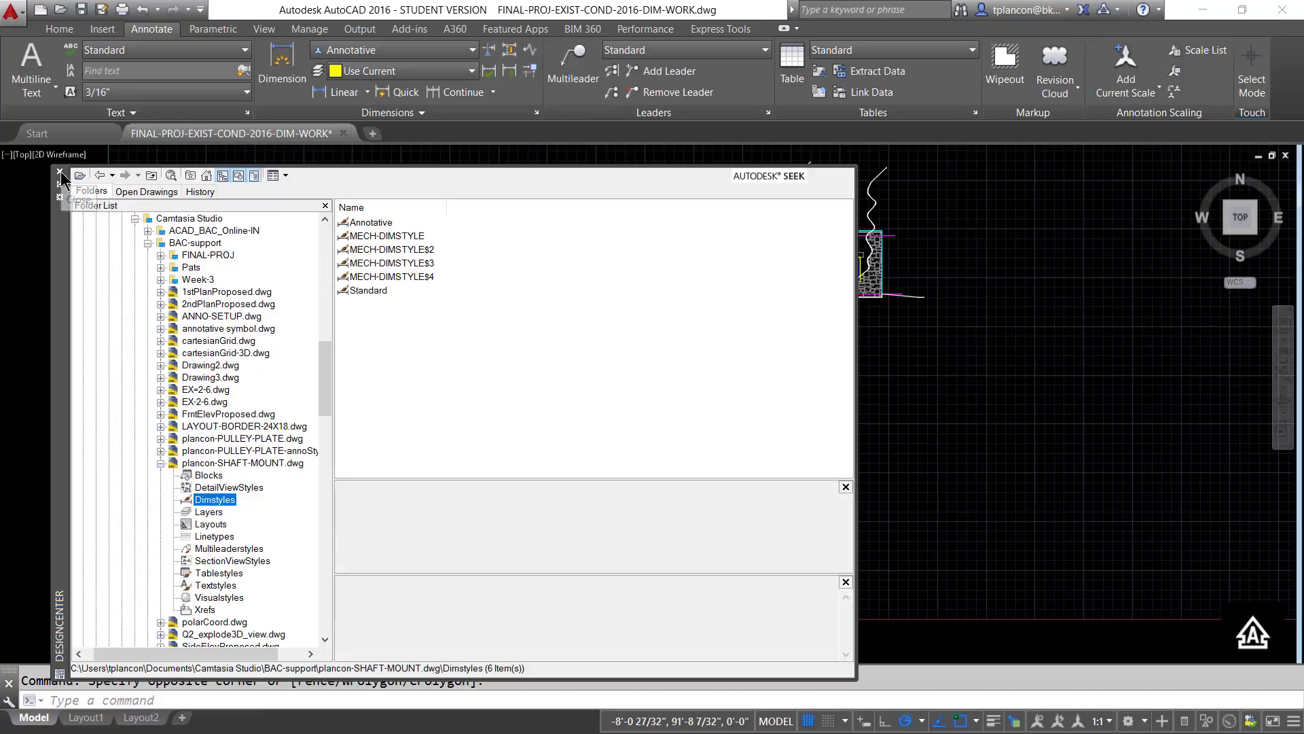
pyautogui.click(60, 172)
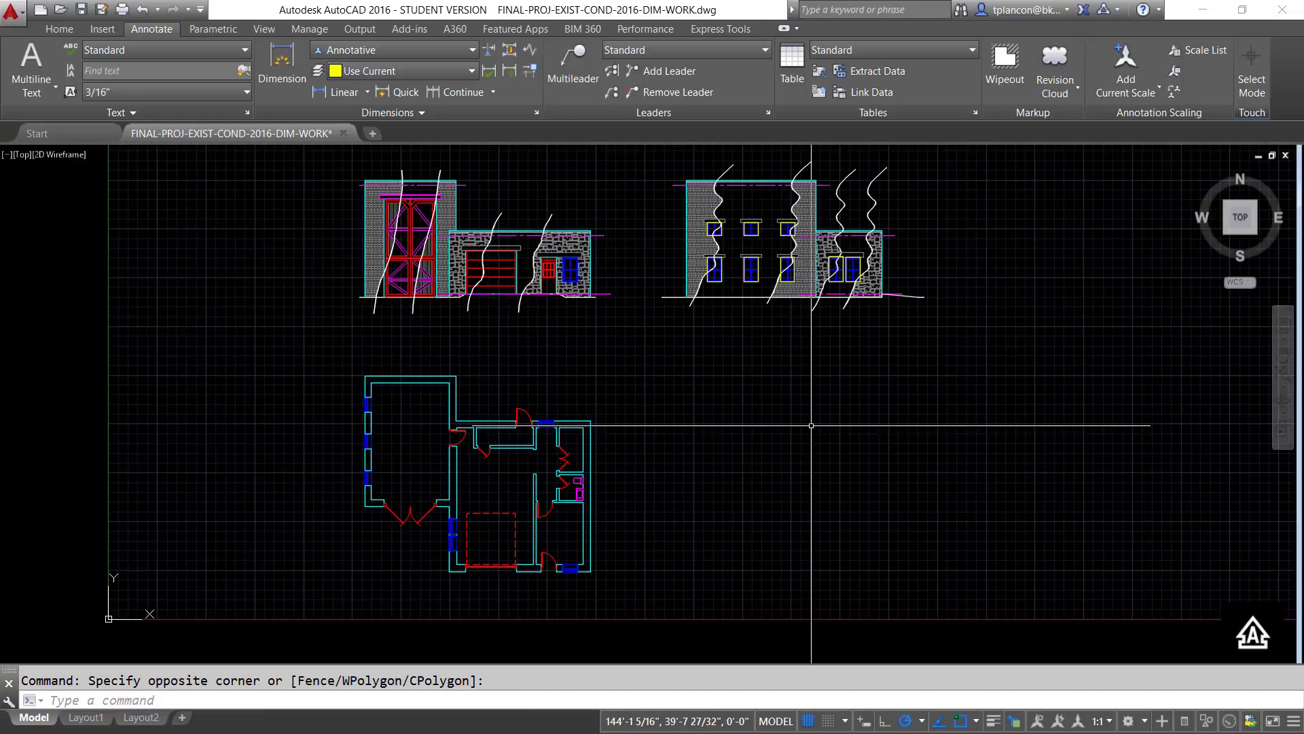
pyautogui.click(780, 468)
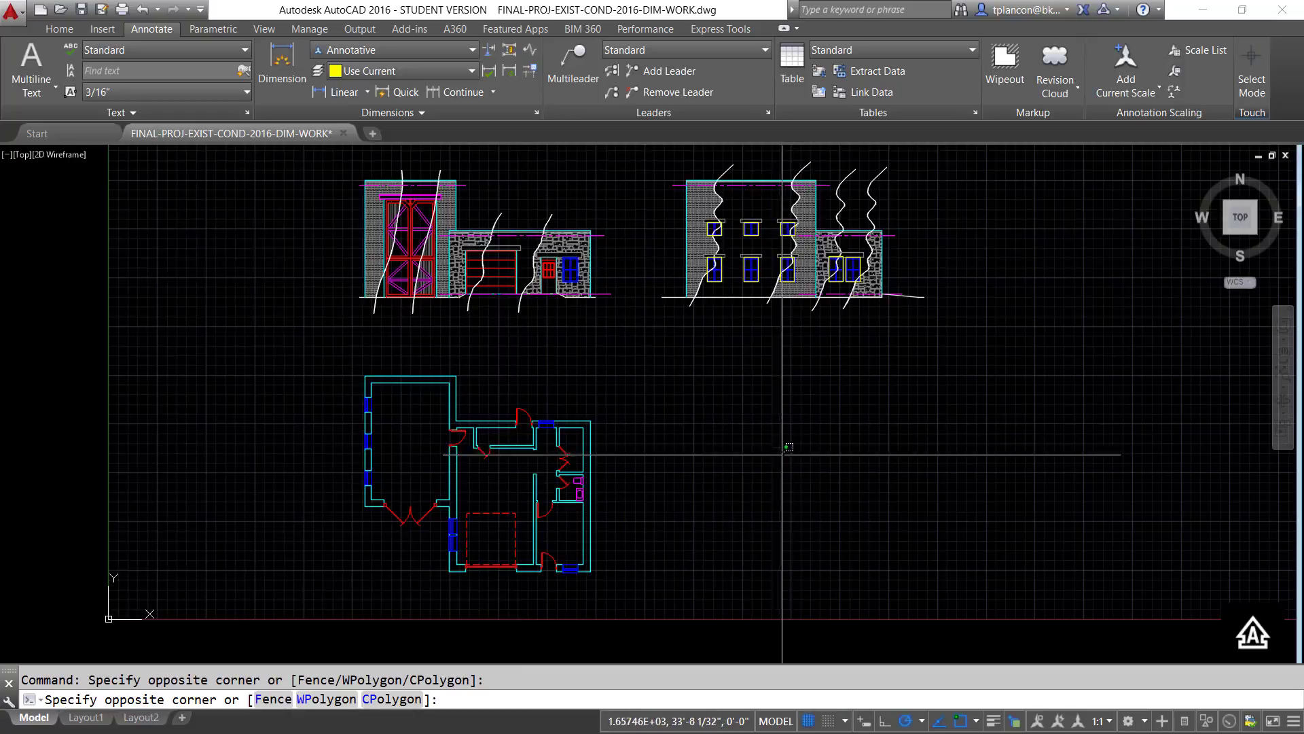
pyautogui.click(774, 467)
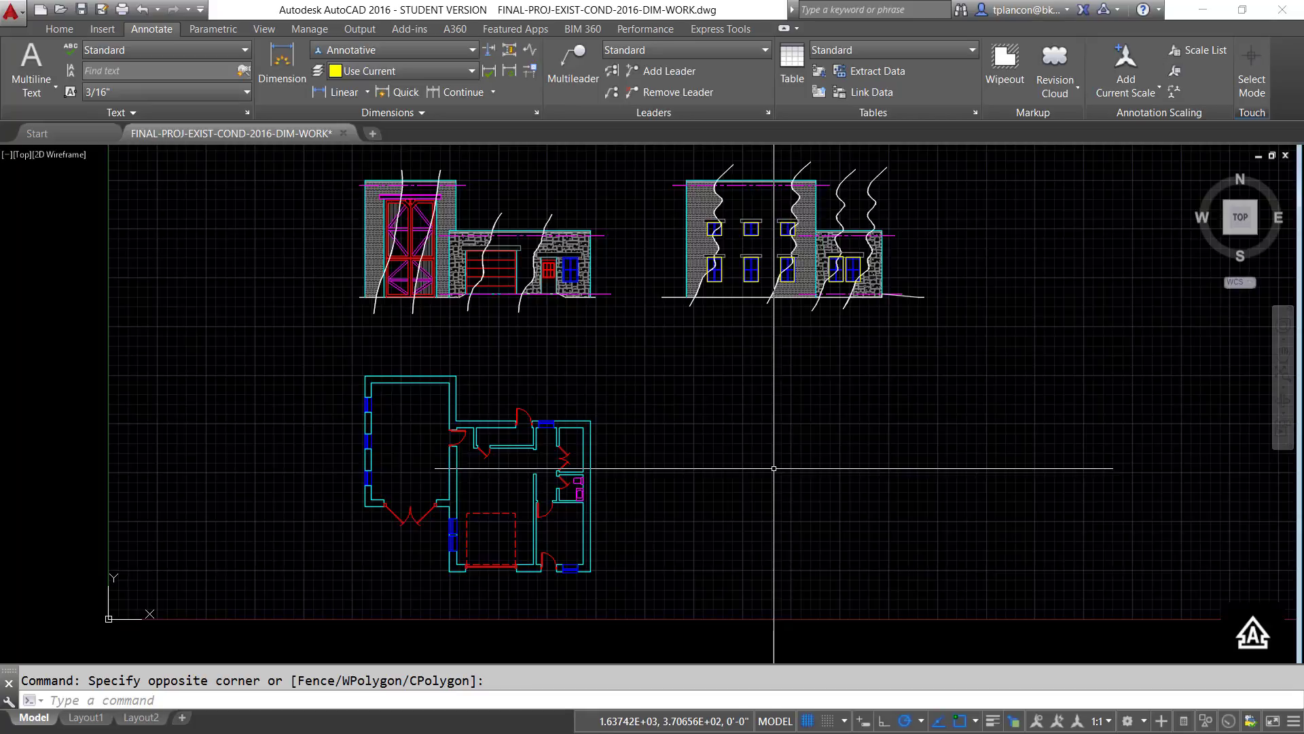
pyautogui.write('DC')
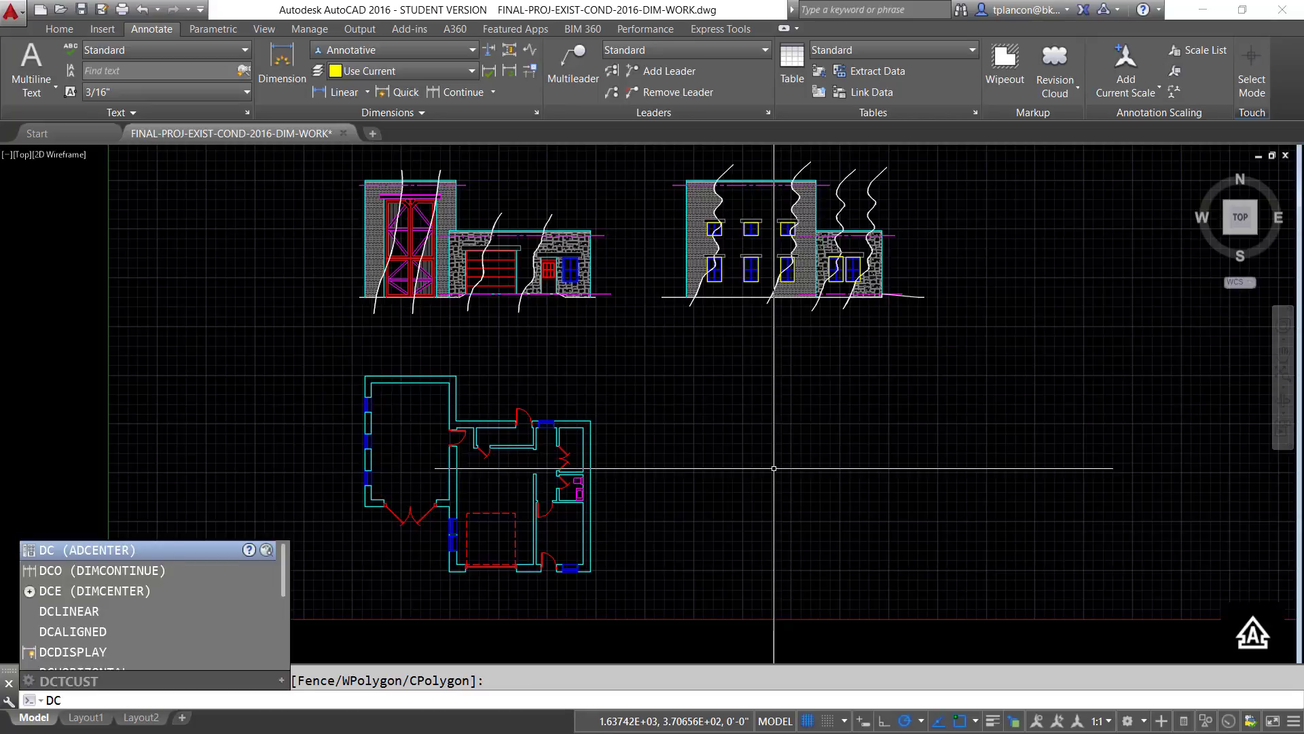
pyautogui.press('Return')
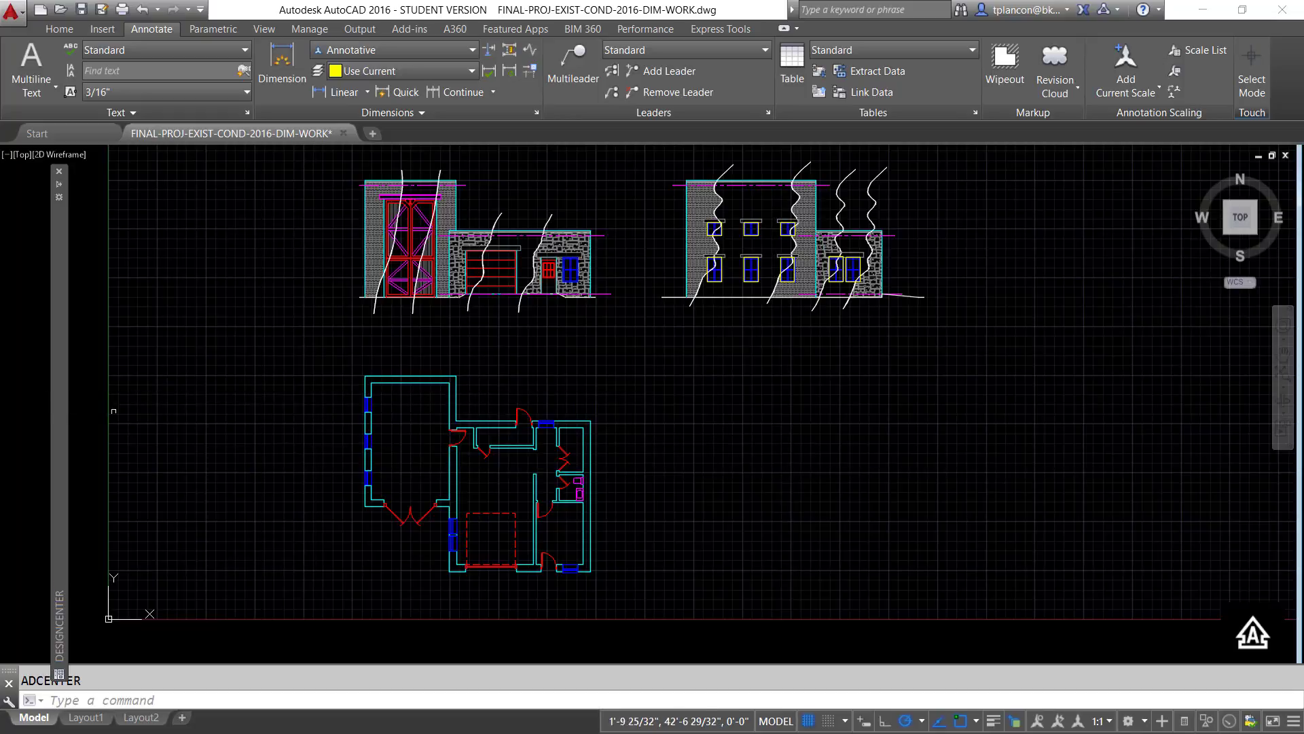
# - Copy MECH-DIMSTYLE and its $2, $3 and $4 sub-styles from the SHAFT-MOUNT drawing through DesignCenter, and check them in the Dimension Style Manager
pyautogui.moveTo(61, 413)
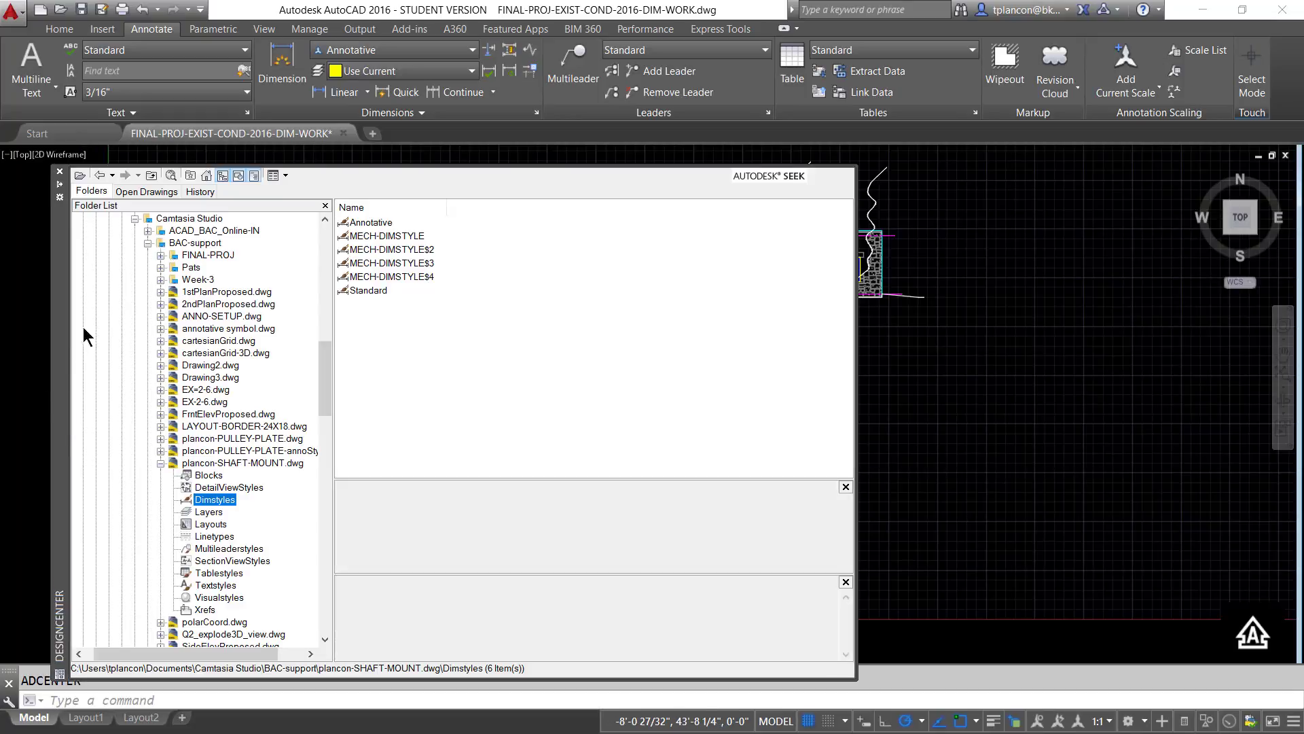
pyautogui.click(91, 189)
pyautogui.click(162, 464)
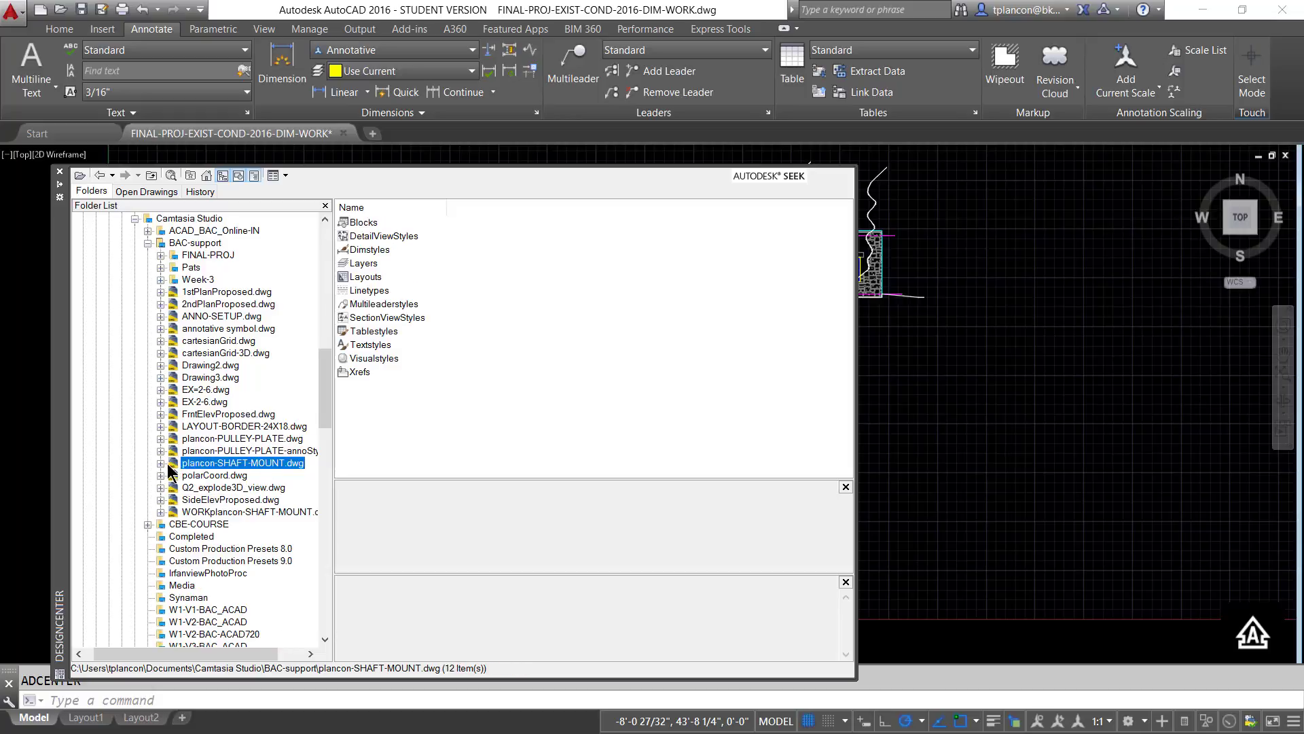
pyautogui.click(161, 463)
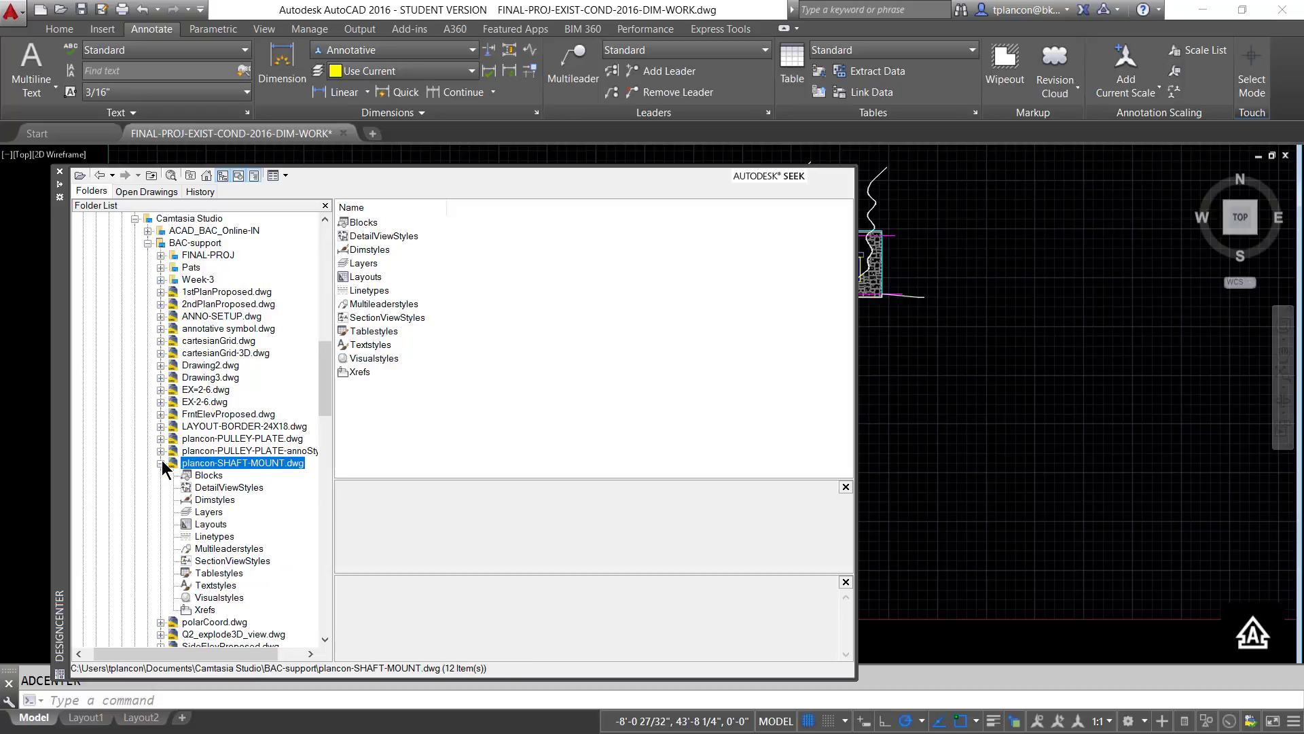
pyautogui.click(208, 501)
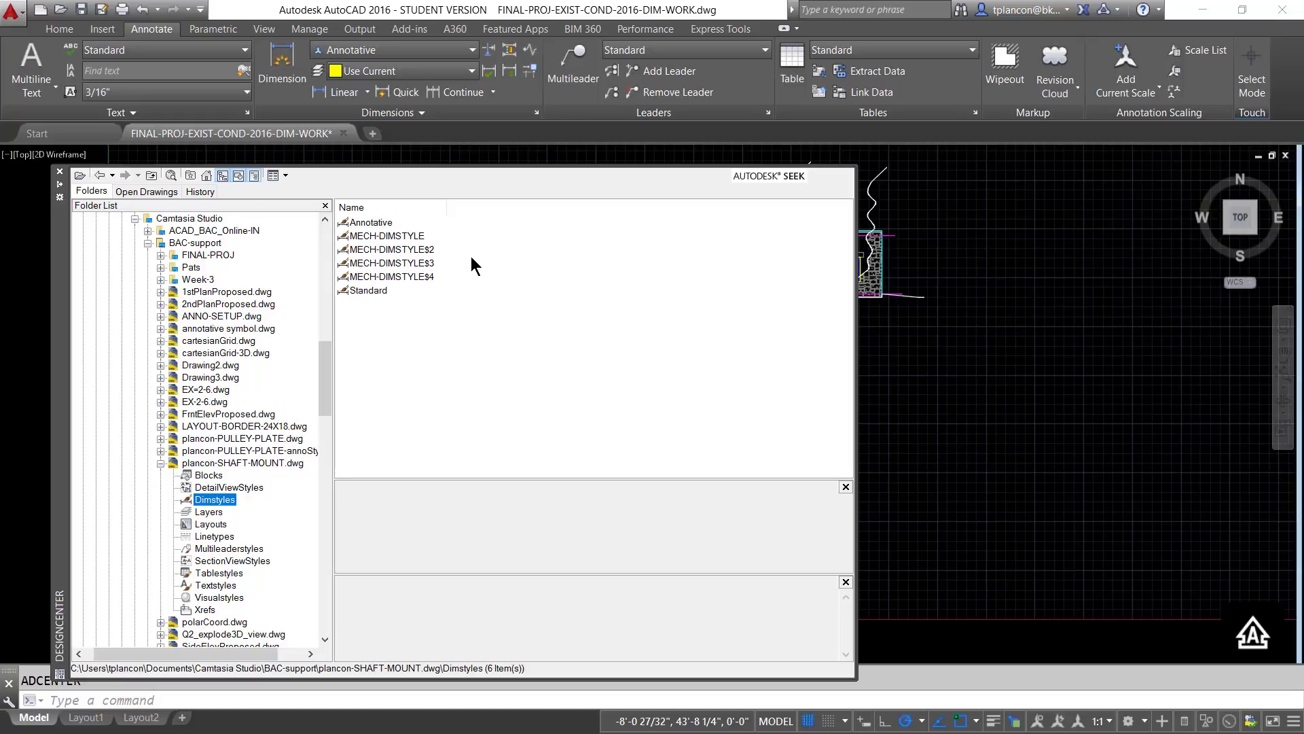
pyautogui.click(377, 236)
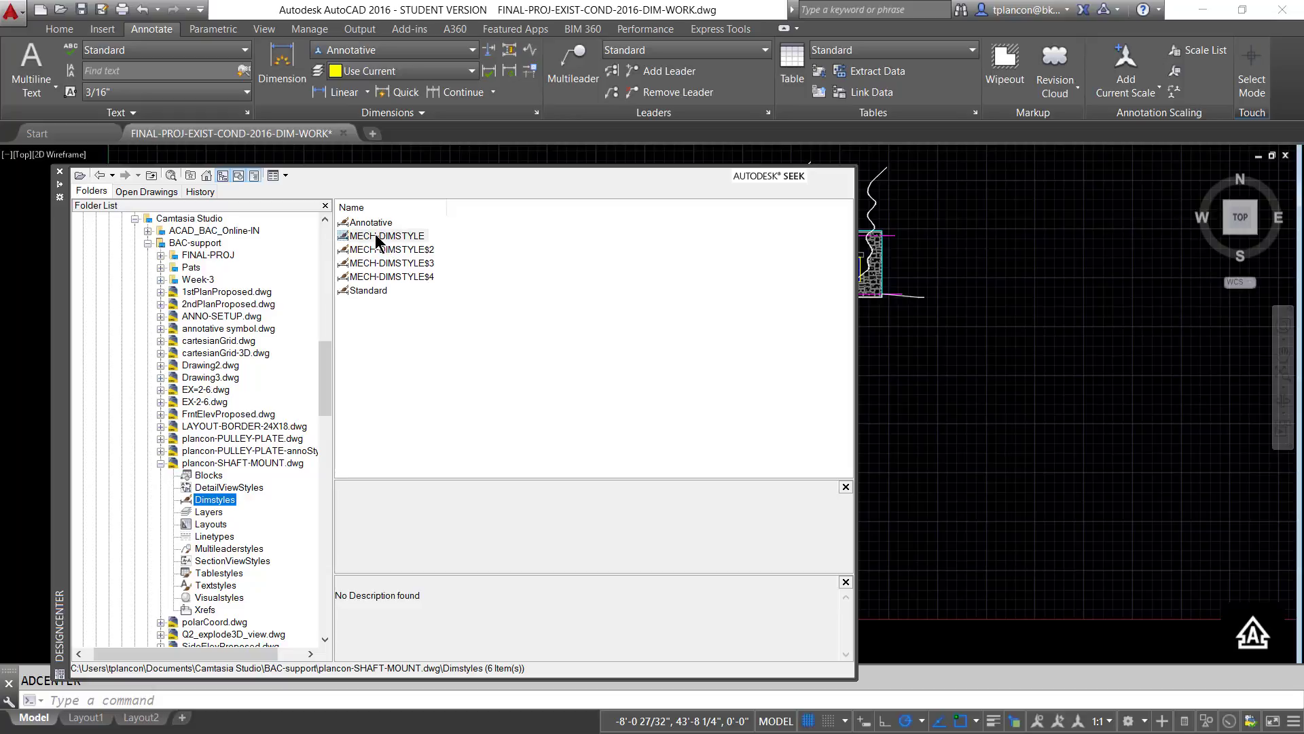
pyautogui.keyDown('shift'); pyautogui.click(377, 277); pyautogui.keyUp('shift')
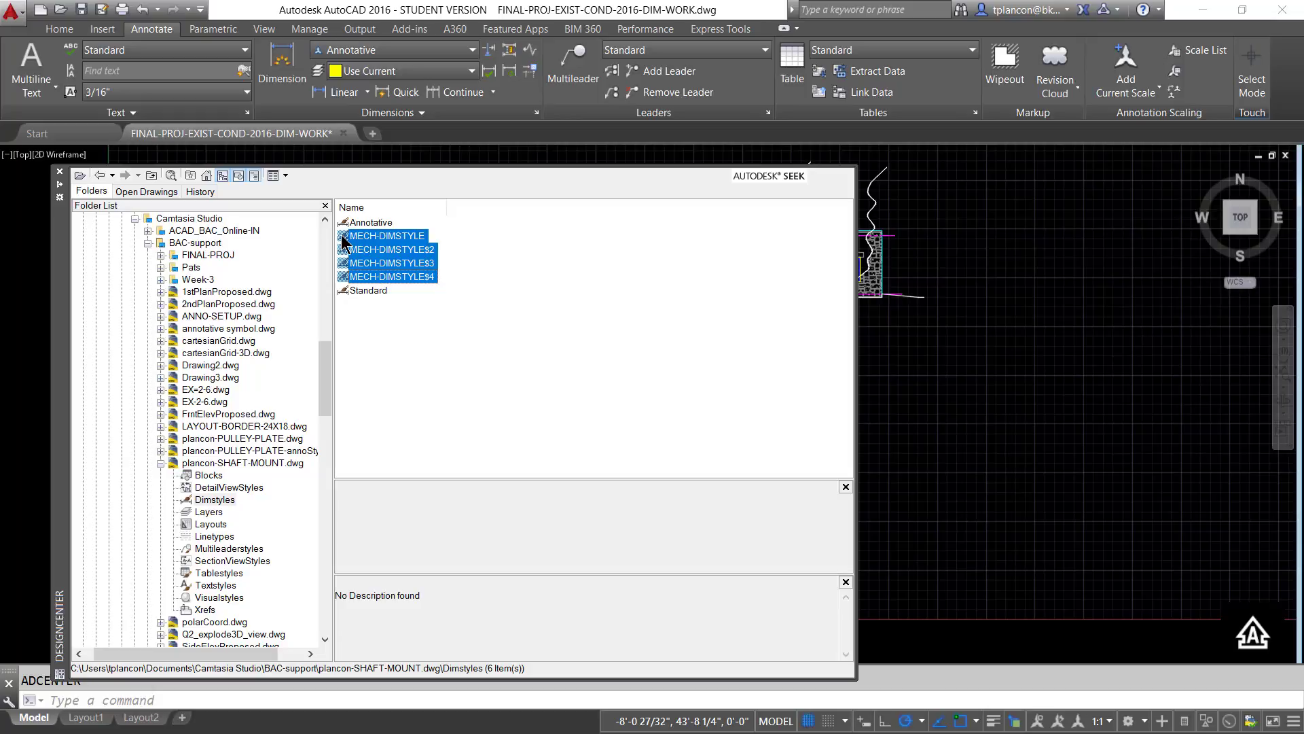
pyautogui.moveTo(348, 243); pyautogui.dragTo(909, 398)
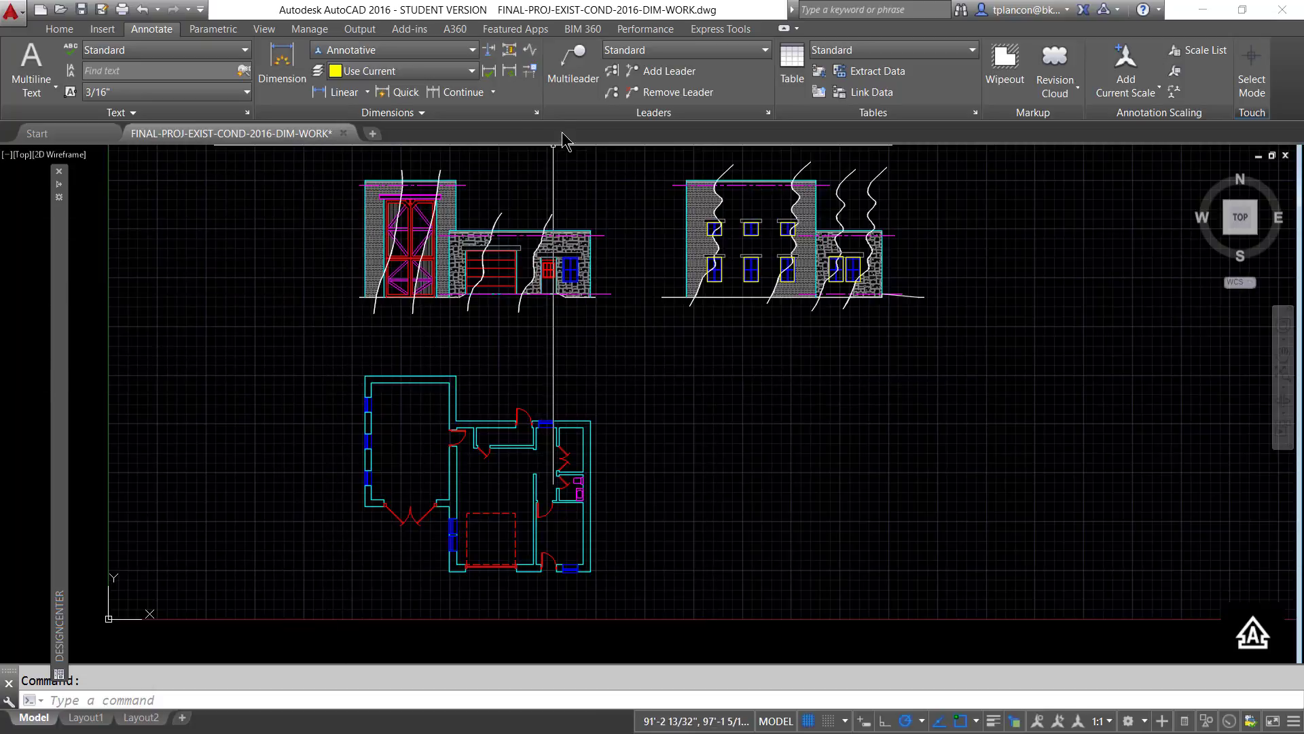
pyautogui.click(536, 113)
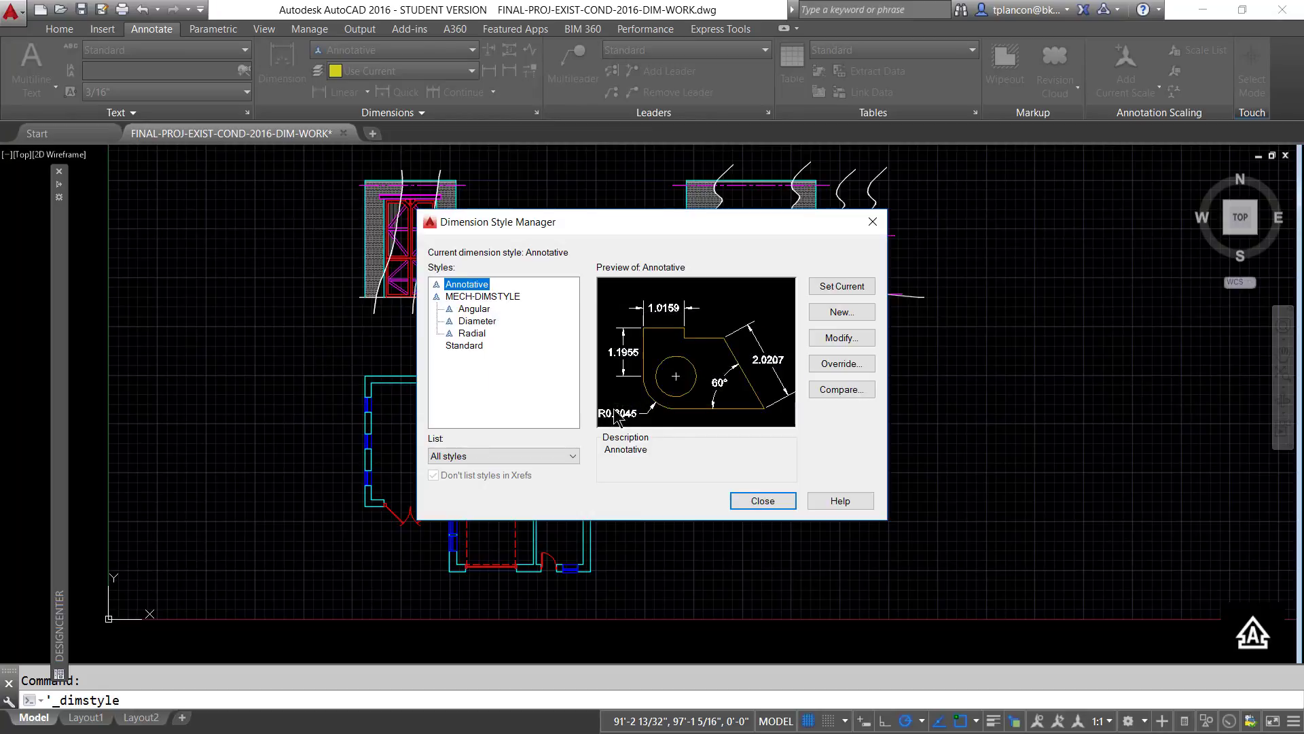
pyautogui.click(746, 497)
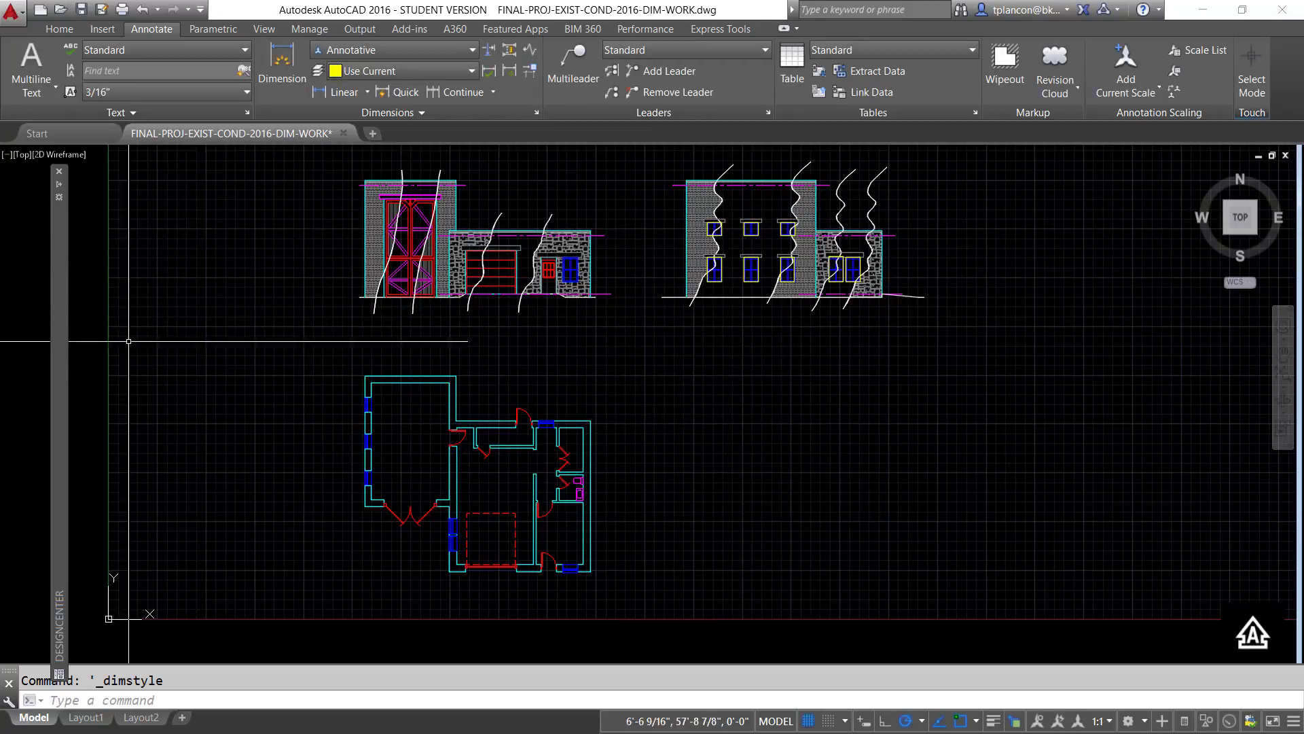
# - Copy the MECH-LEADER multileader style from the SHAFT-MOUNT drawing into the current drawing through DesignCenter
pyautogui.moveTo(64, 388)
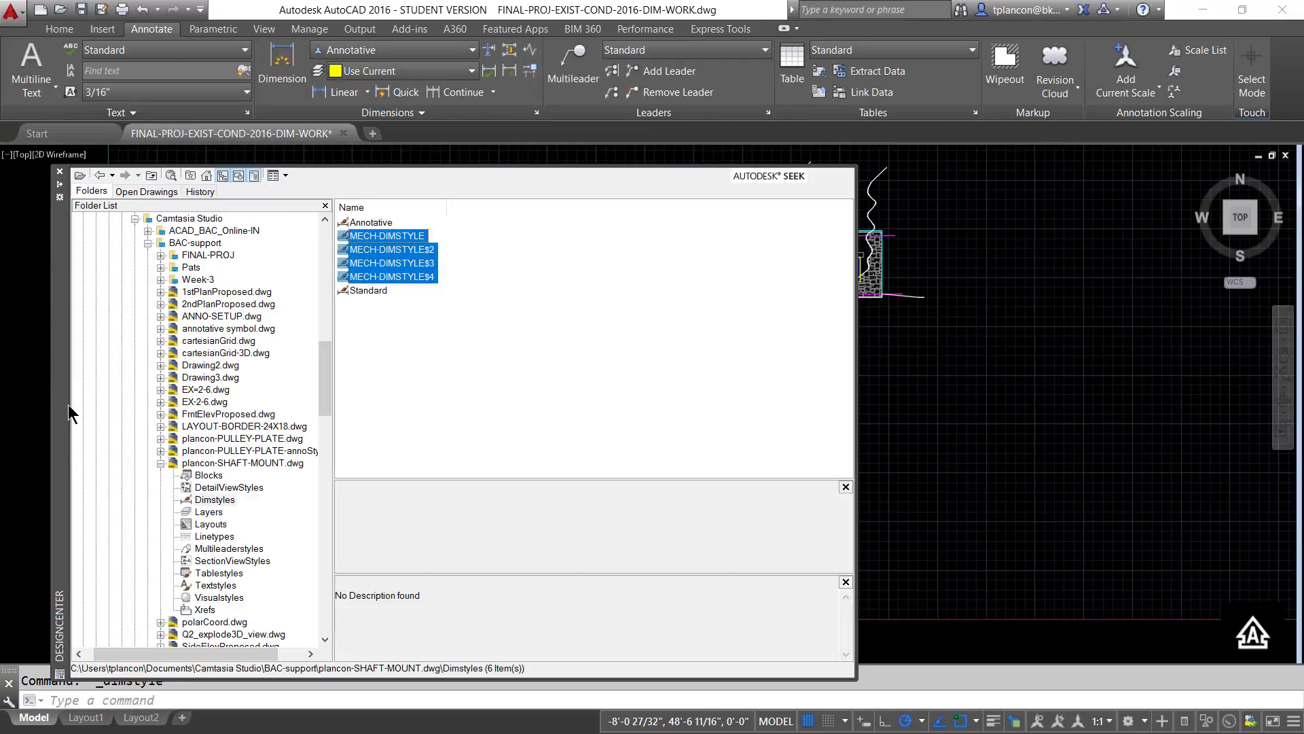
pyautogui.click(206, 549)
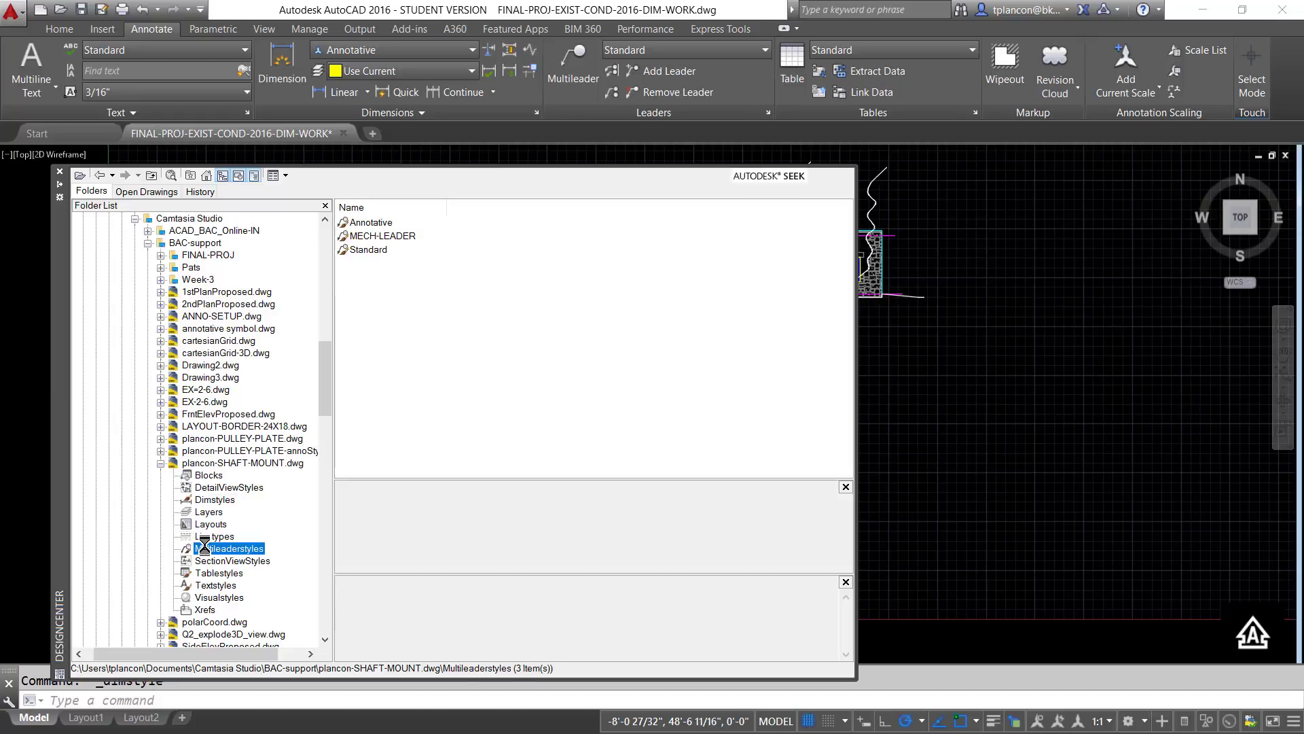
pyautogui.click(369, 232)
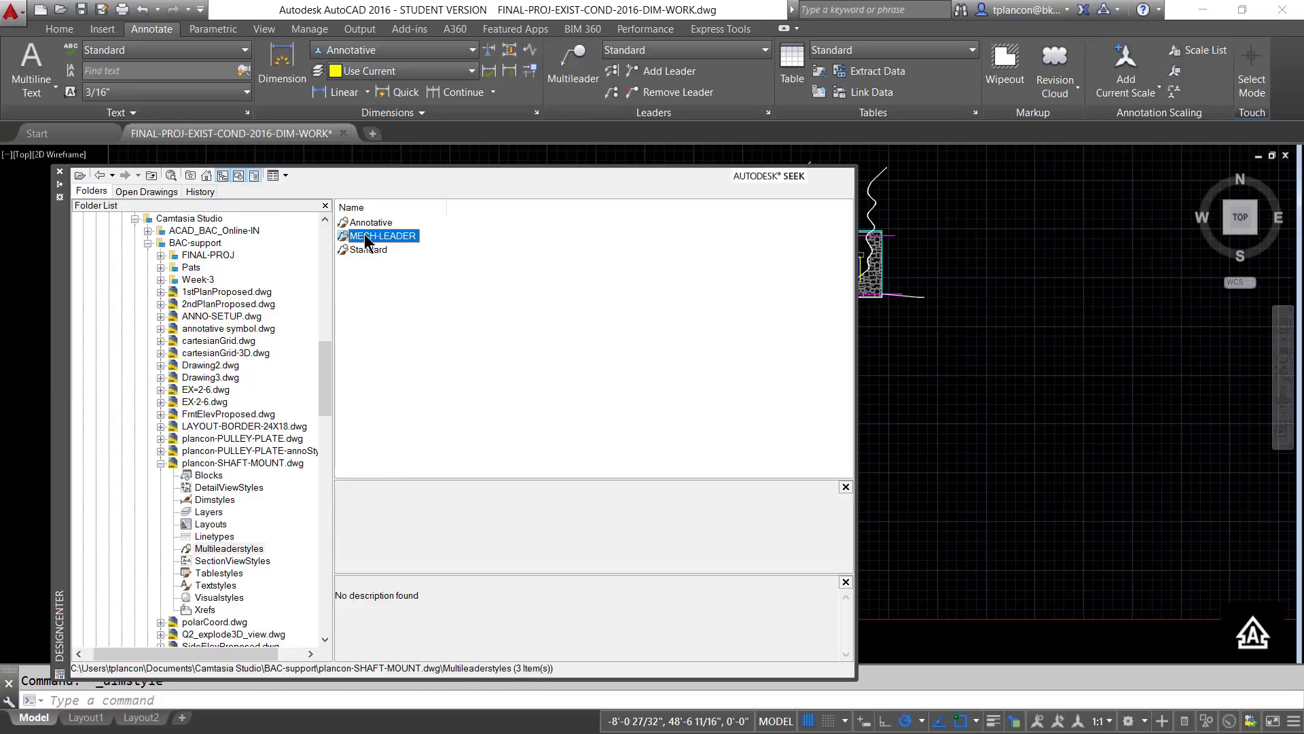
pyautogui.moveTo(366, 240)
pyautogui.mouseDown()
pyautogui.moveTo(836, 352)
pyautogui.moveTo(916, 452)
pyautogui.mouseUp()
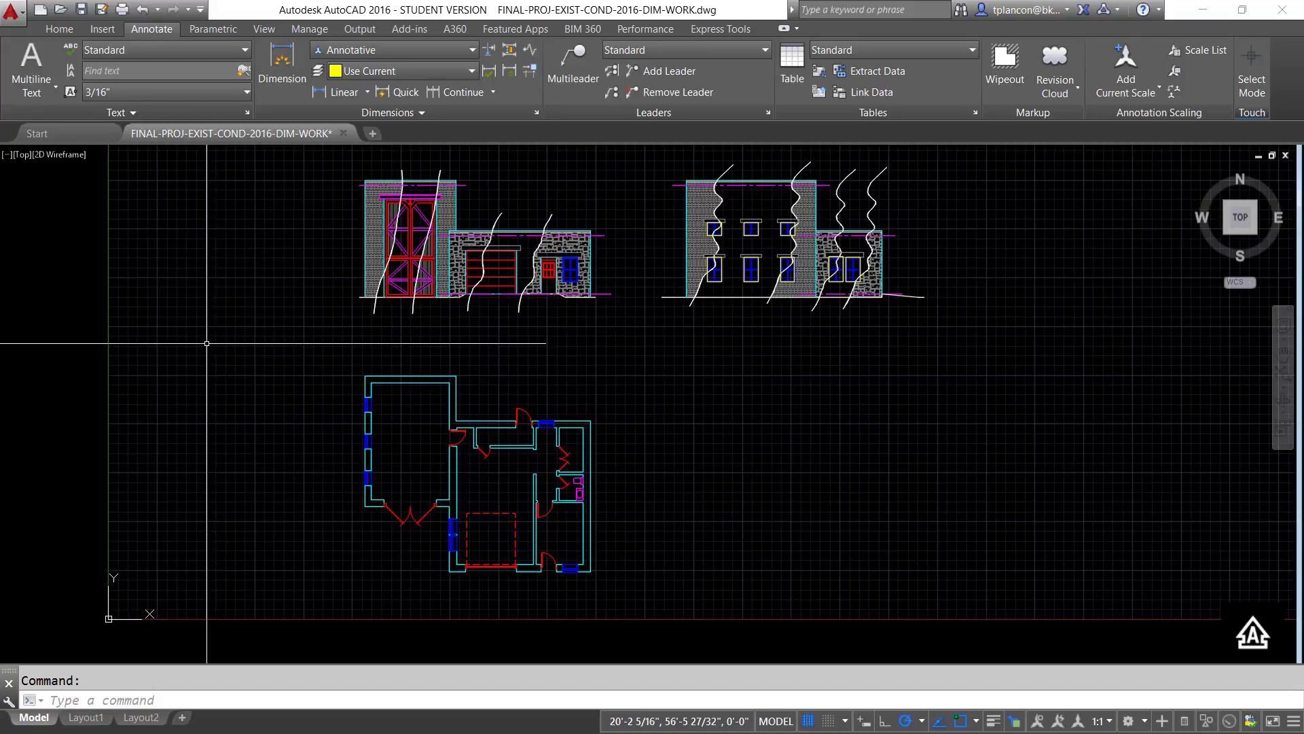
# - Rename the MECH-DIMSTYLE dimension style to ARCH-ANNO in the Dimension Style Manager
pyautogui.click(535, 114)
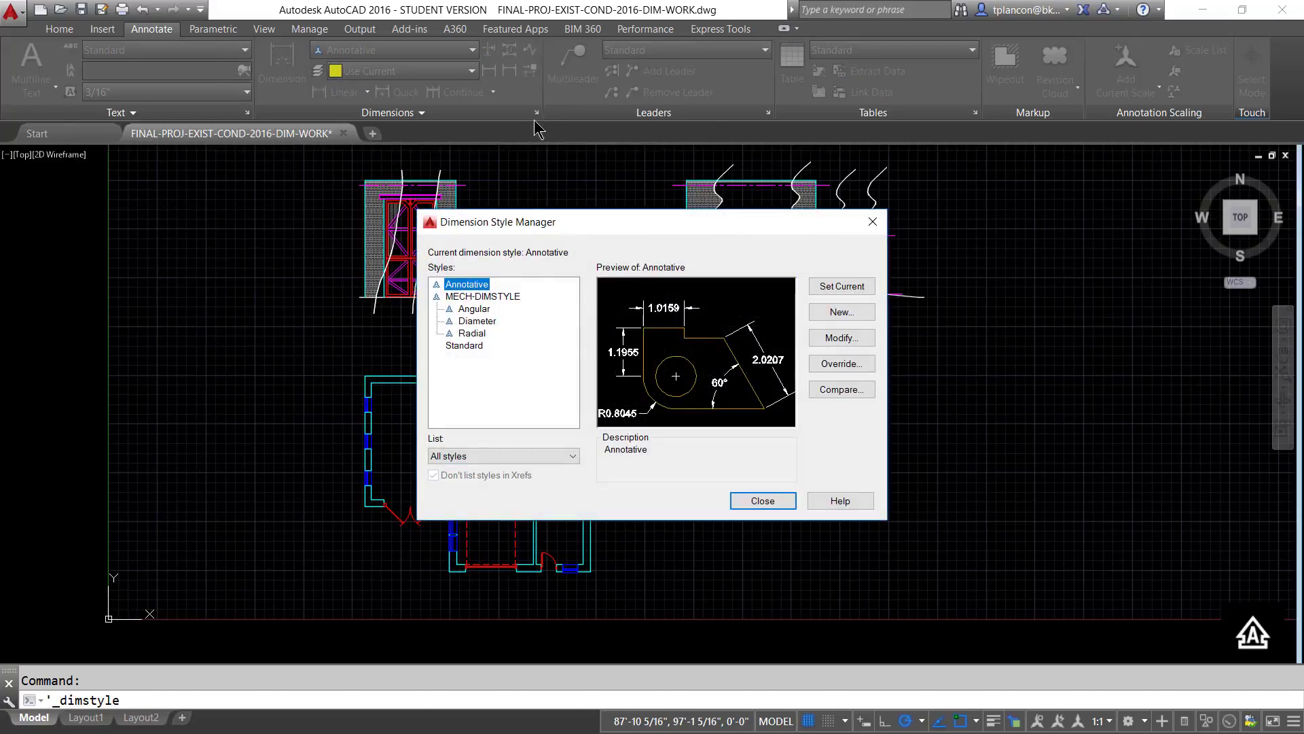
pyautogui.click(484, 296)
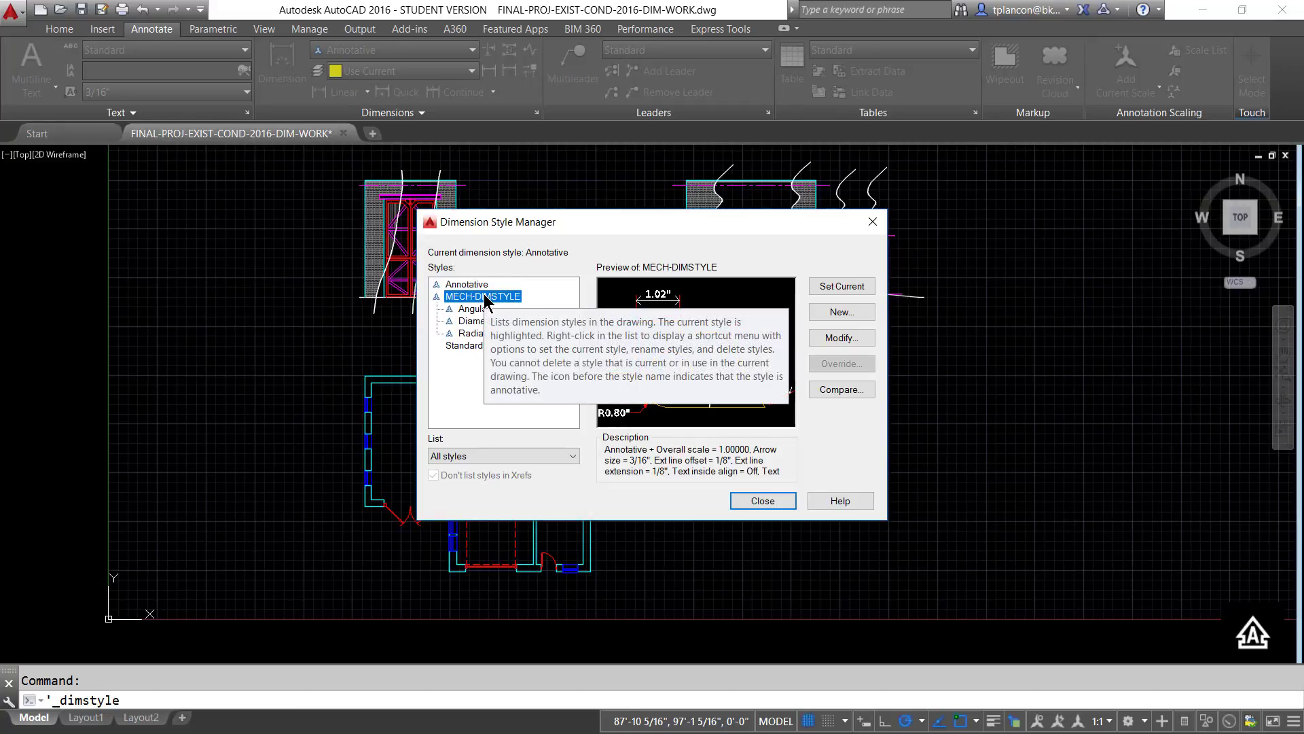
pyautogui.rightClick(484, 296)
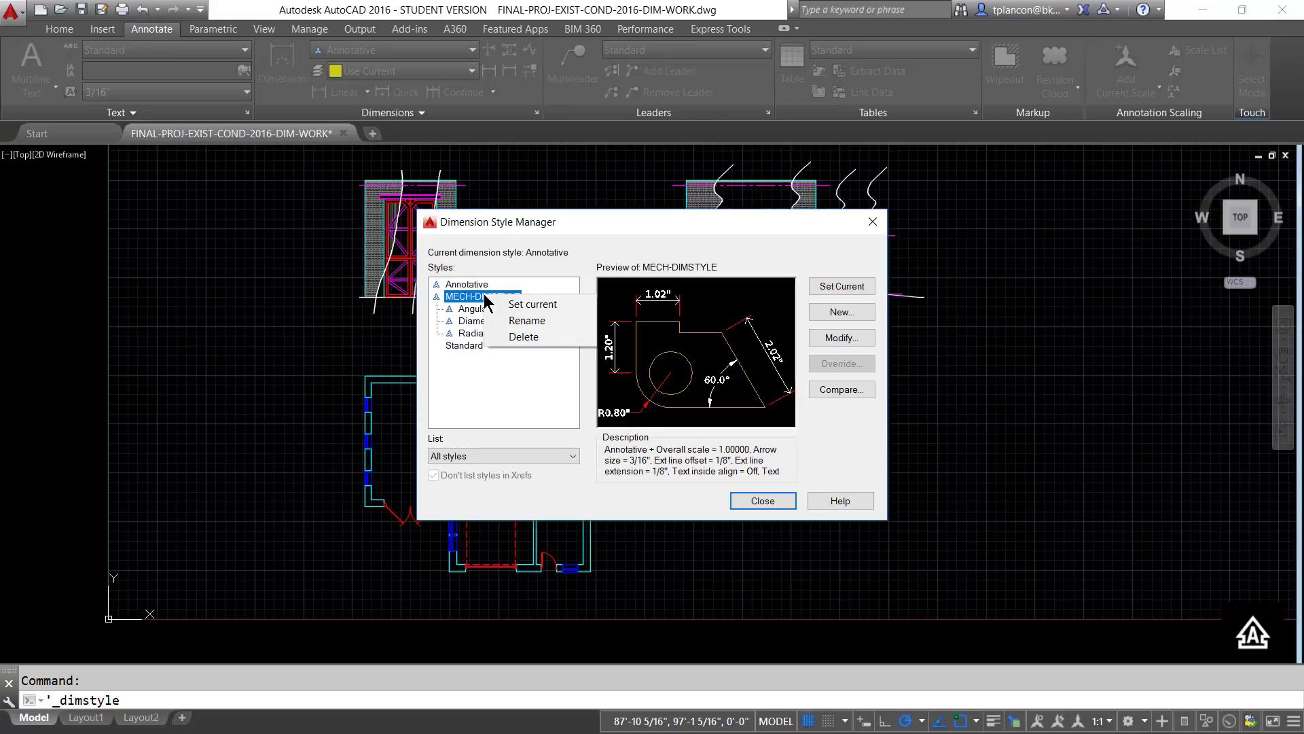
pyautogui.click(527, 321)
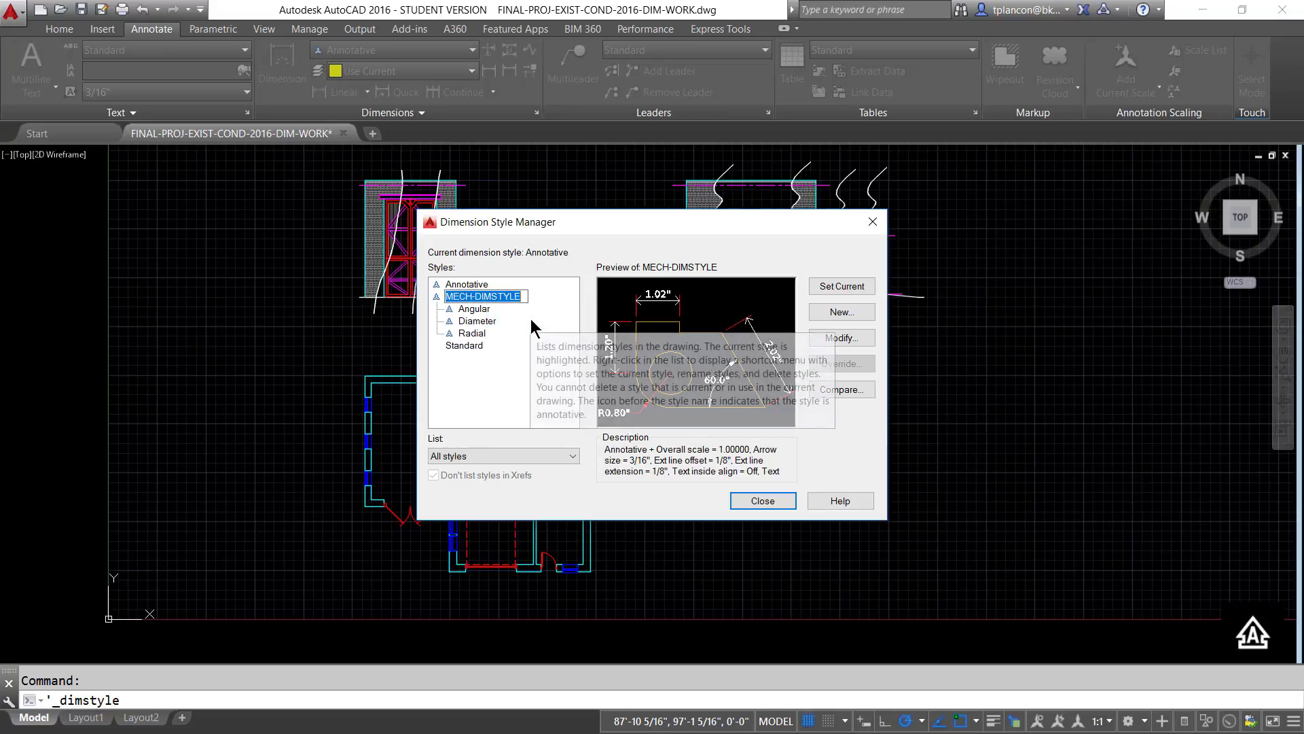
pyautogui.write('ARCH')
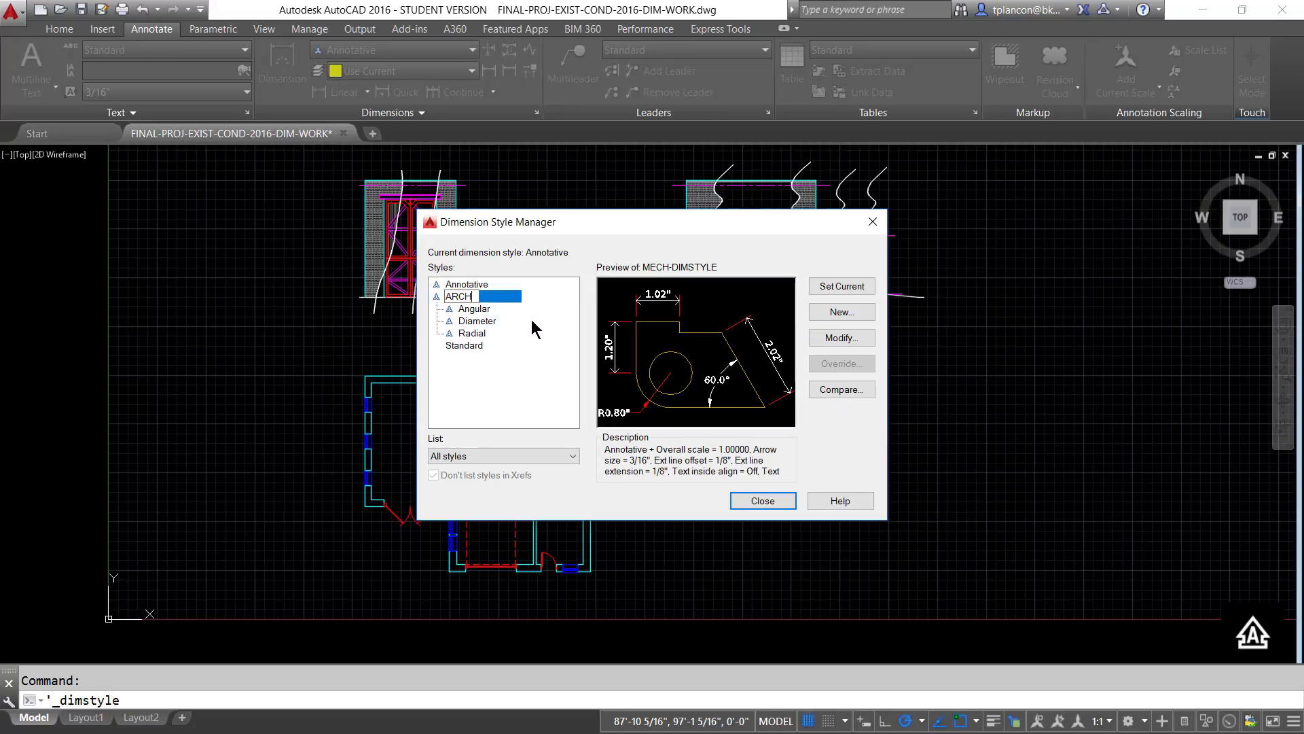
pyautogui.write('-ANNO')
pyautogui.press('Return')
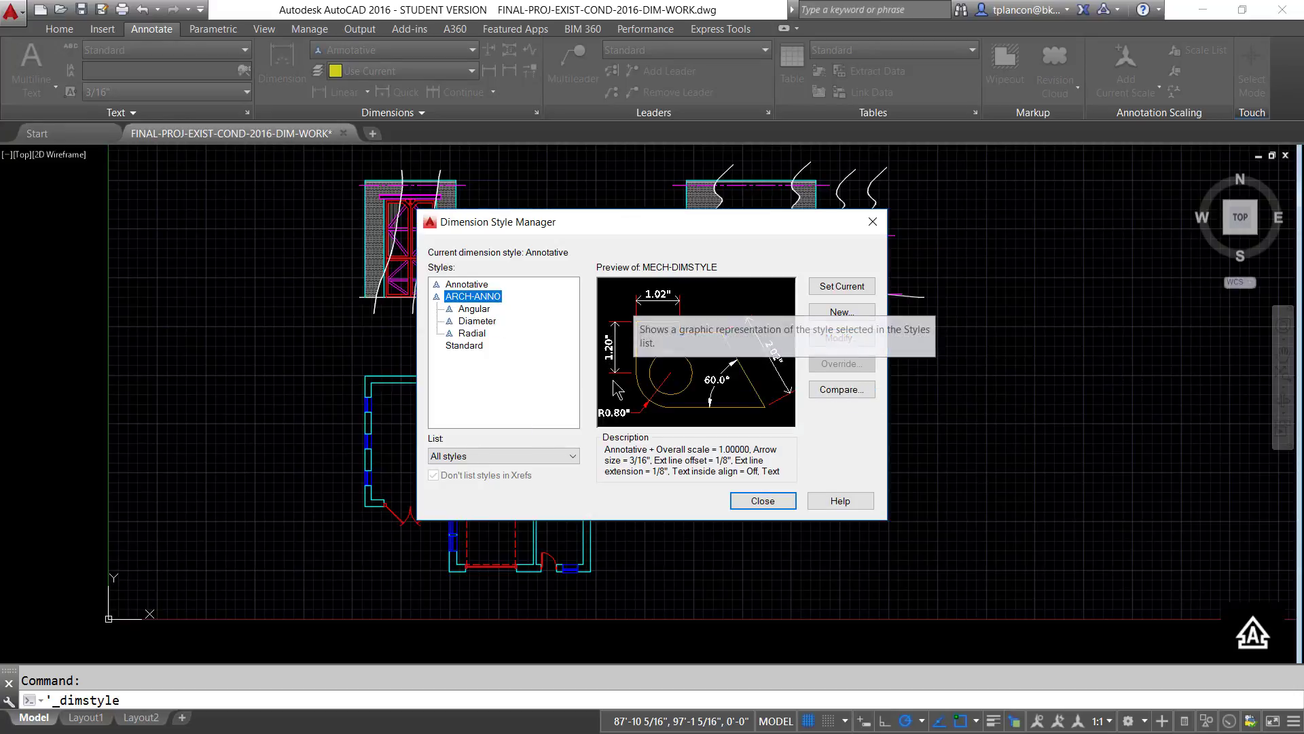
# - Modify the ARCH-ANNO dimension style to use Architectural linear units with a precision of 0'-0 1/16"
pyautogui.click(834, 335)
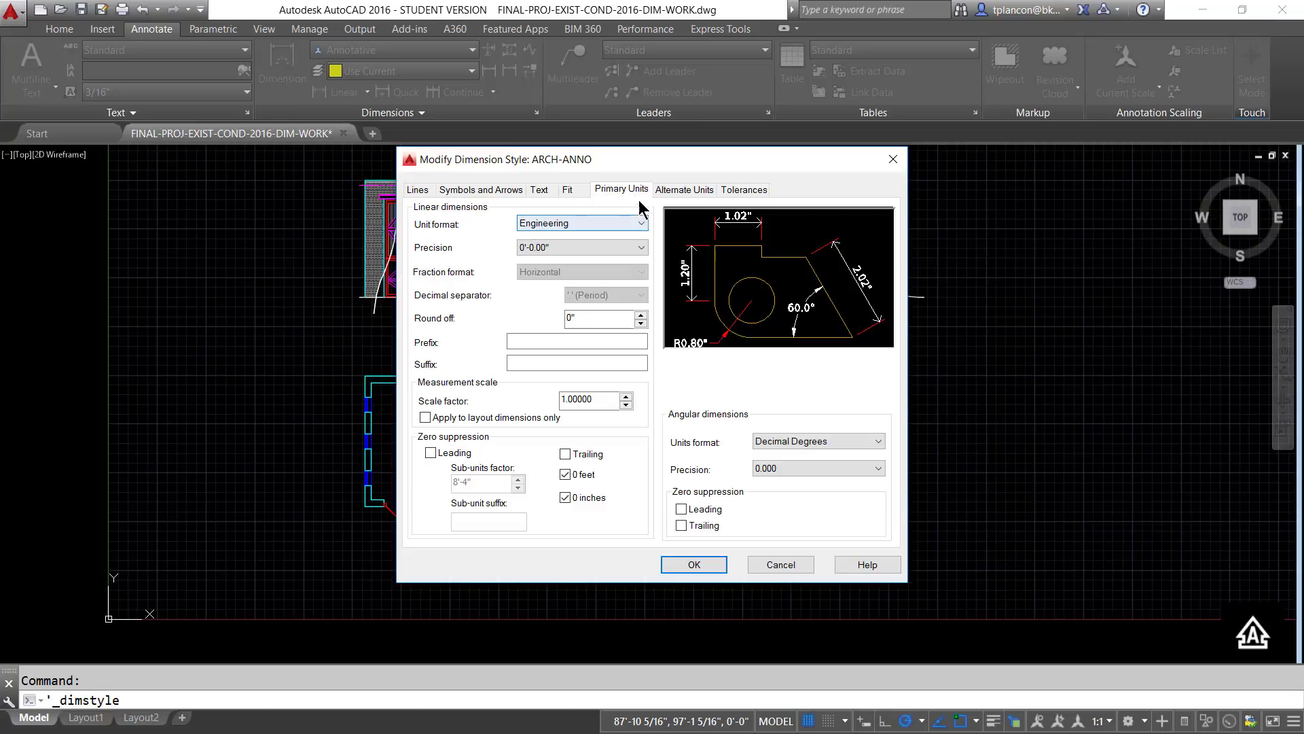
pyautogui.click(642, 224)
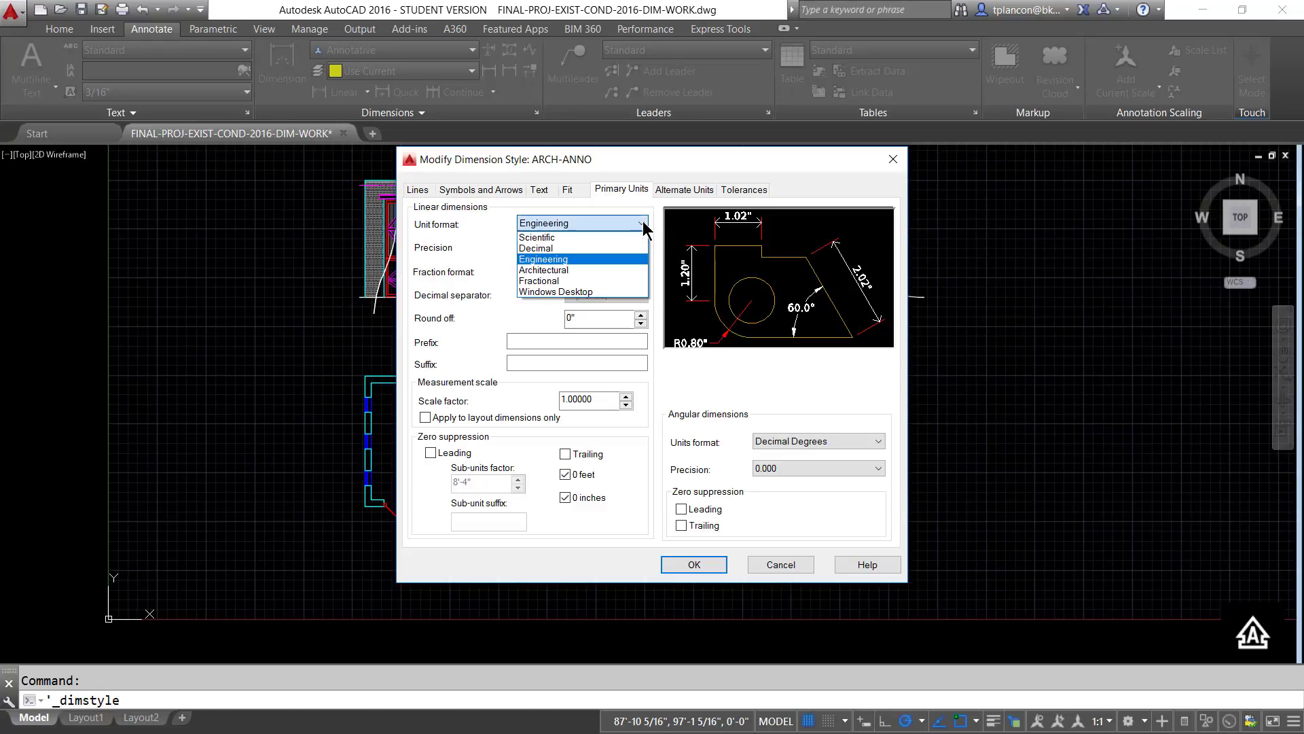
pyautogui.click(543, 269)
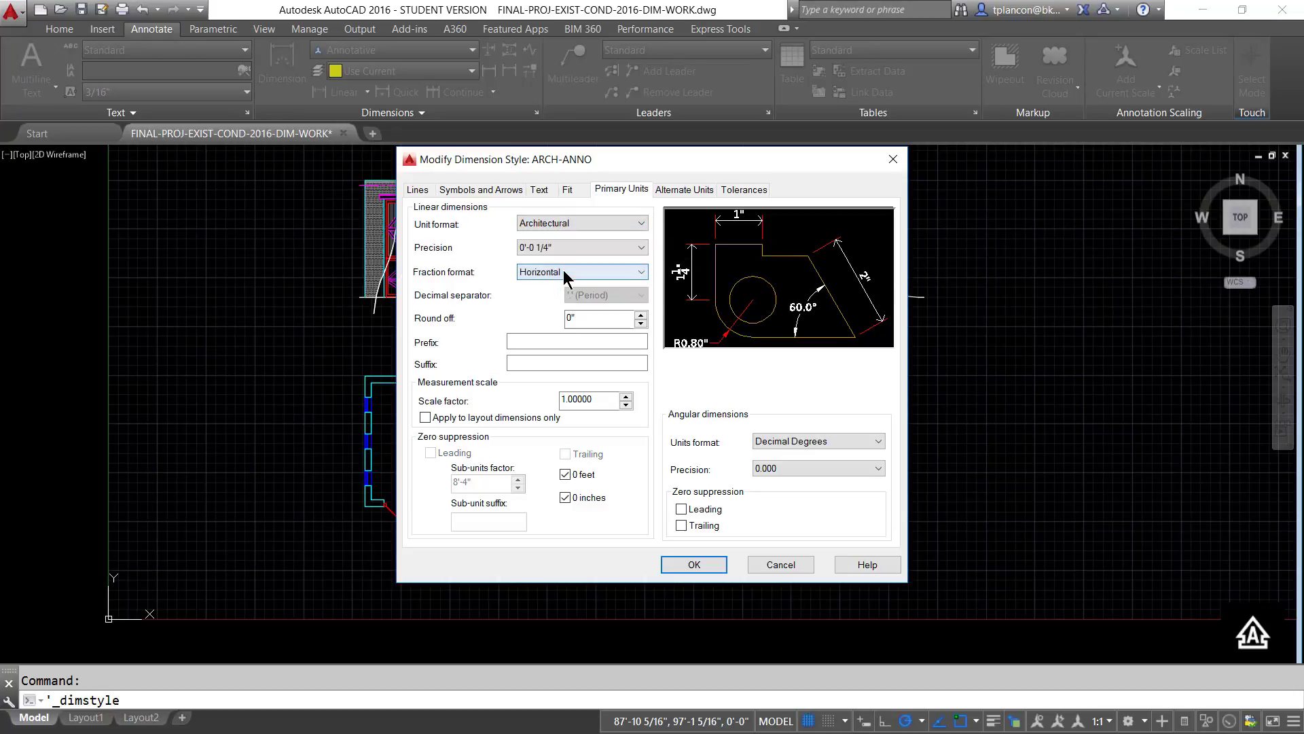
pyautogui.click(641, 249)
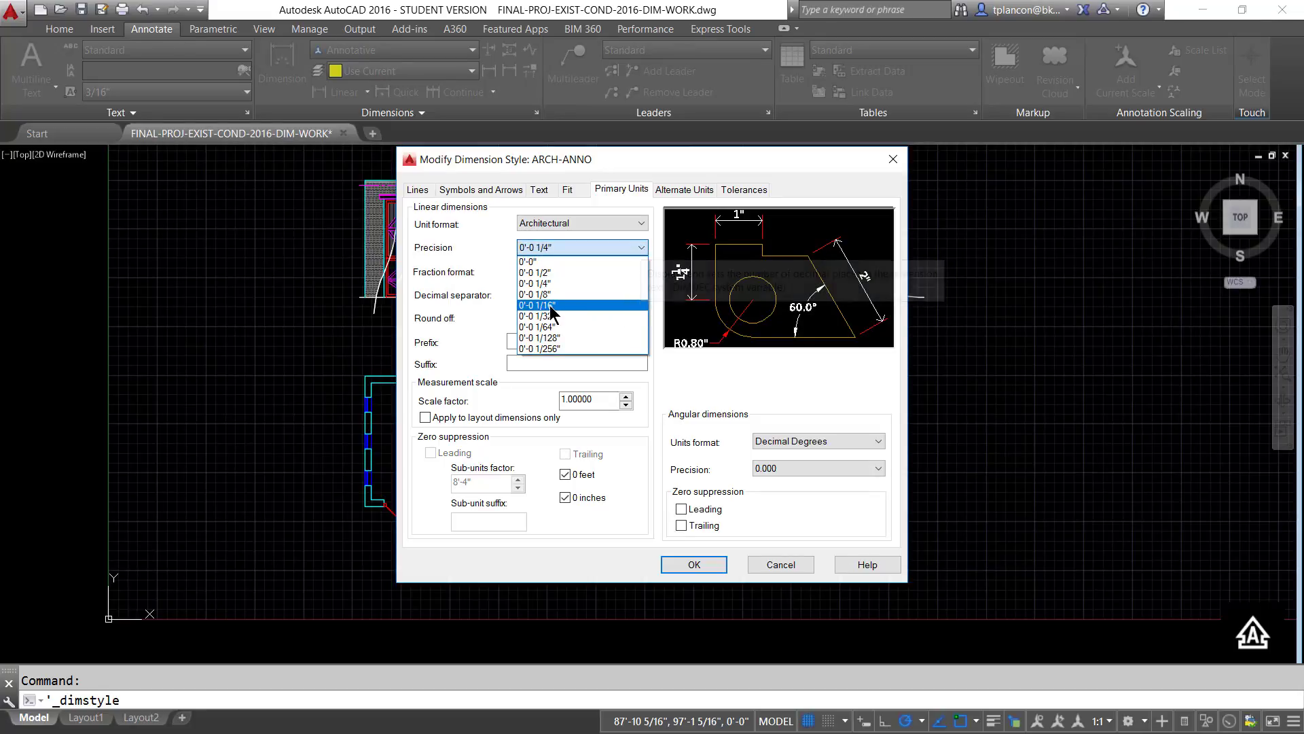
pyautogui.click(550, 309)
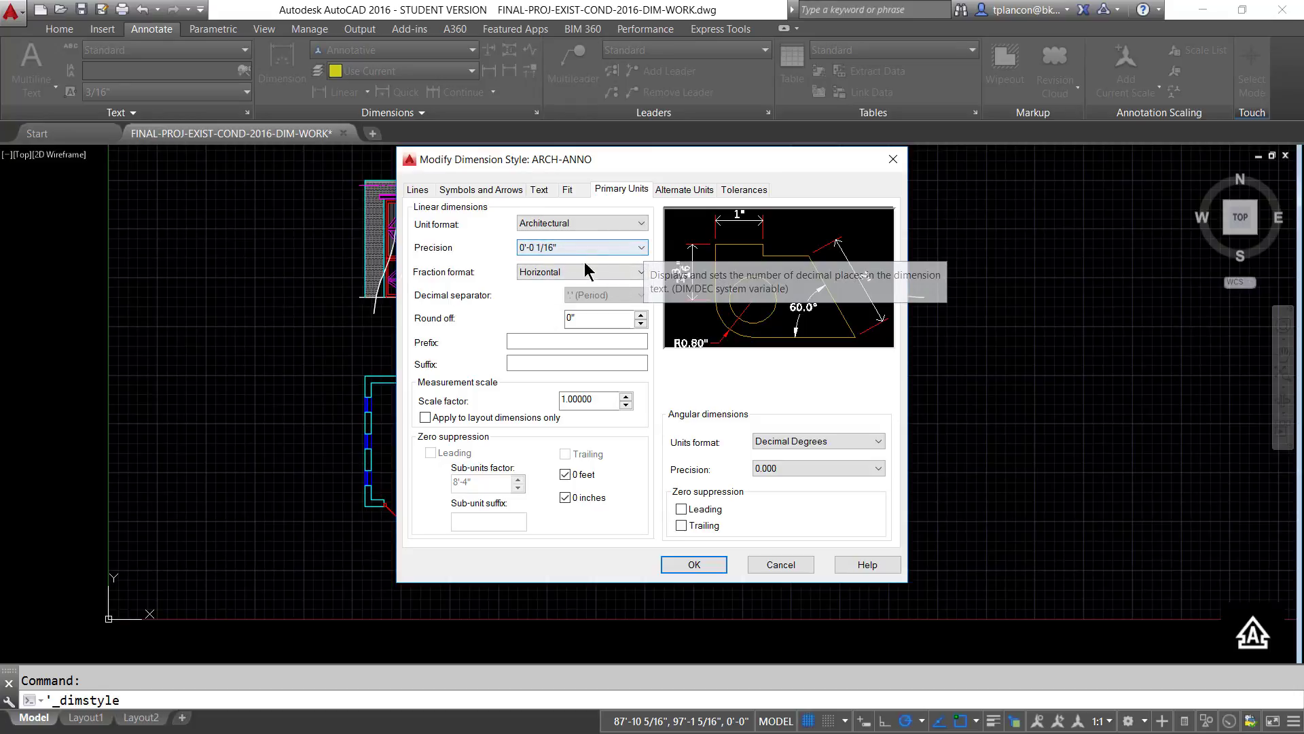
# - Switch the annotative scaling of the ARCH-ANNO dimension style off and back on
pyautogui.click(568, 190)
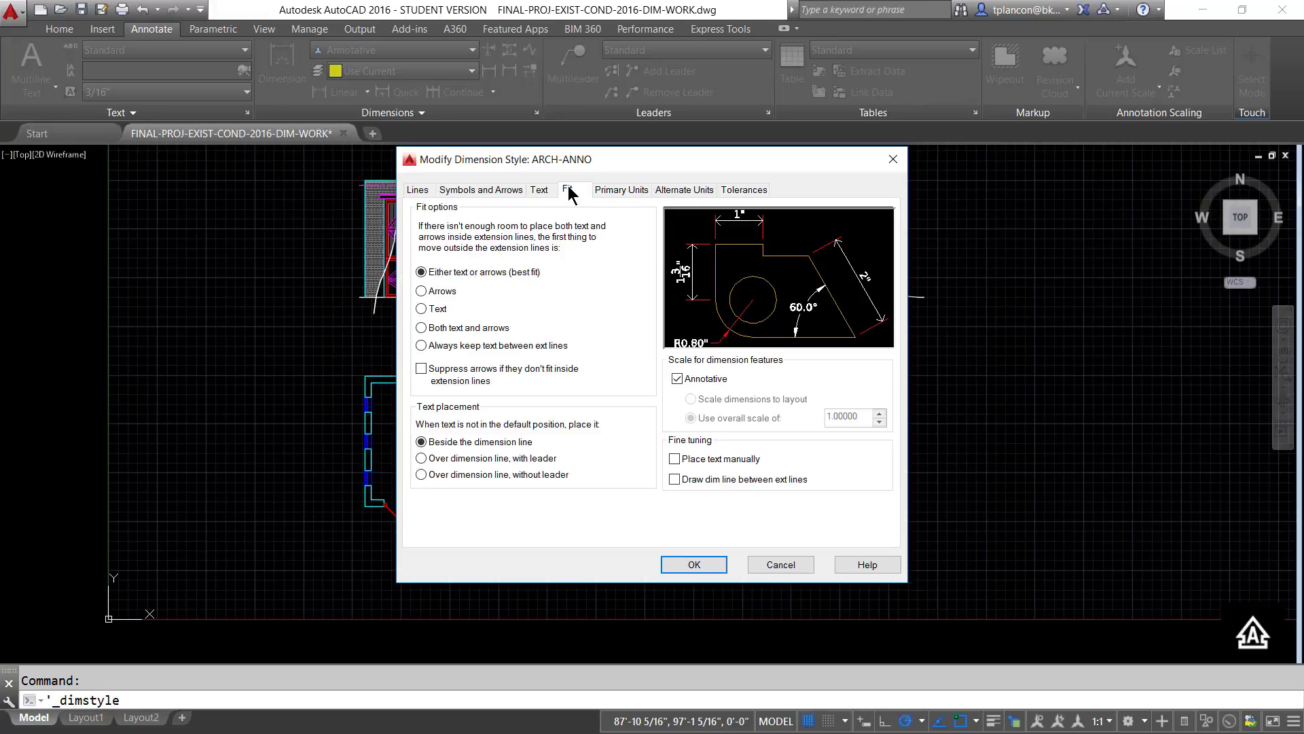
pyautogui.click(678, 378)
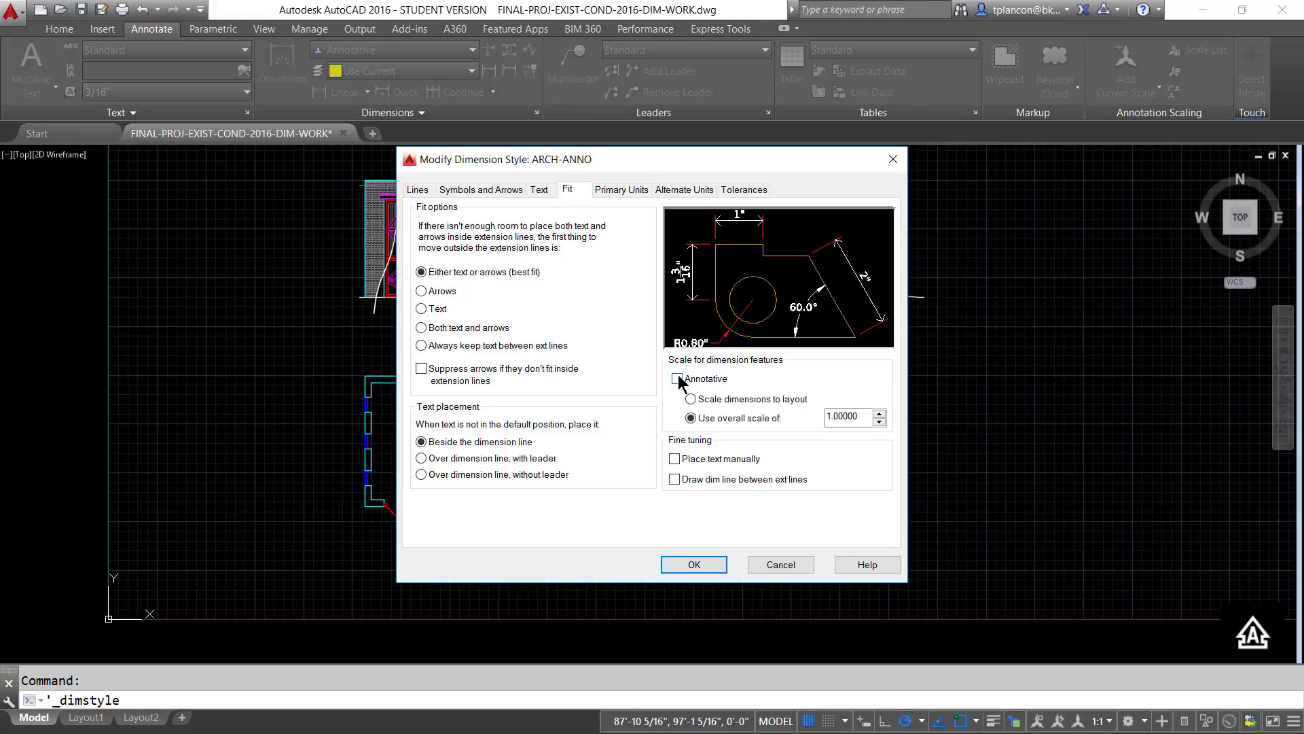
pyautogui.click(677, 378)
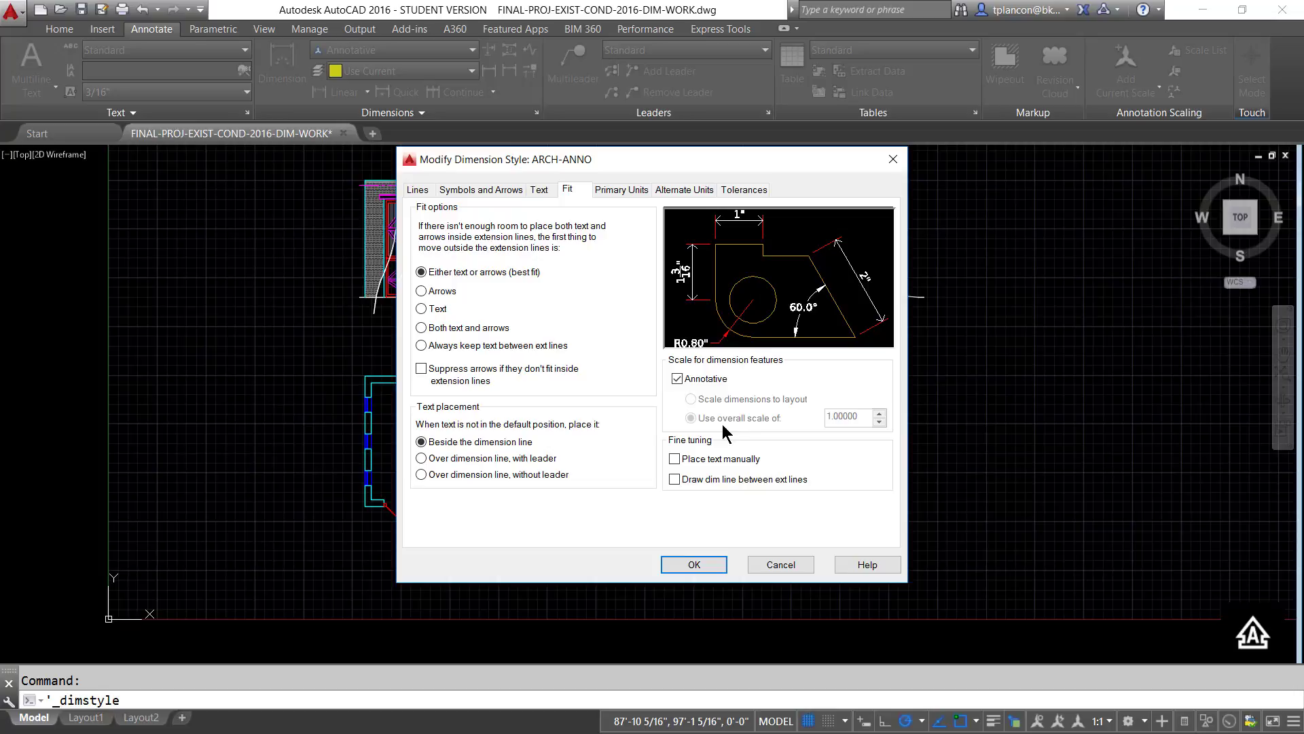
# - Assign the ARCH-DIMTXT text style to the ARCH-ANNO dimension text and set its height to 3/32"
pyautogui.click(540, 191)
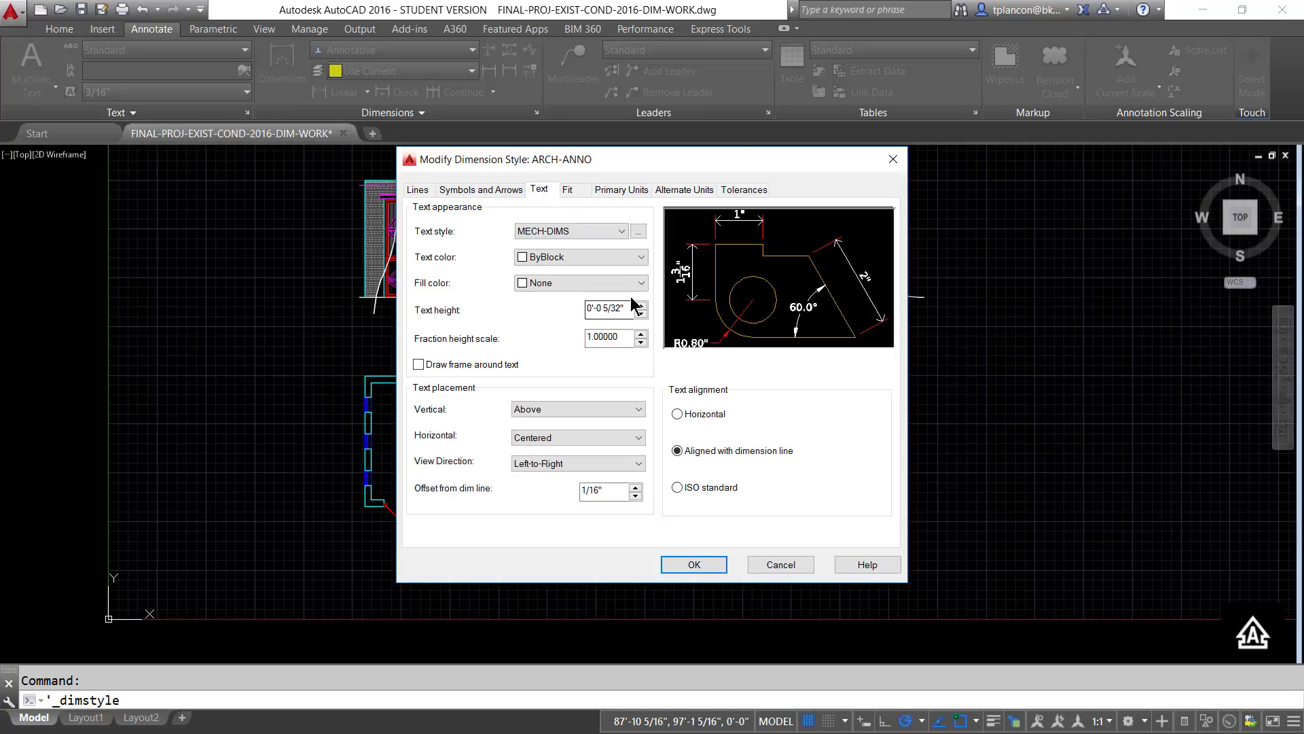
pyautogui.click(620, 232)
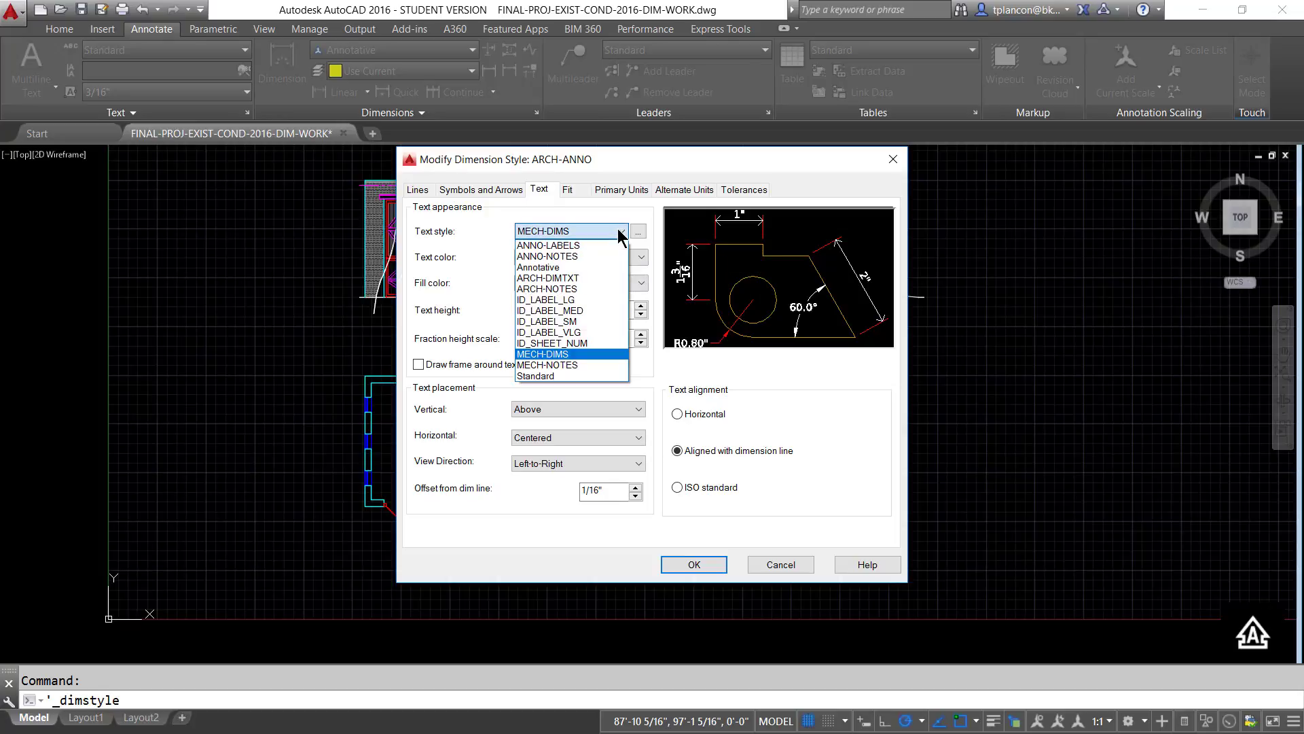
pyautogui.click(563, 278)
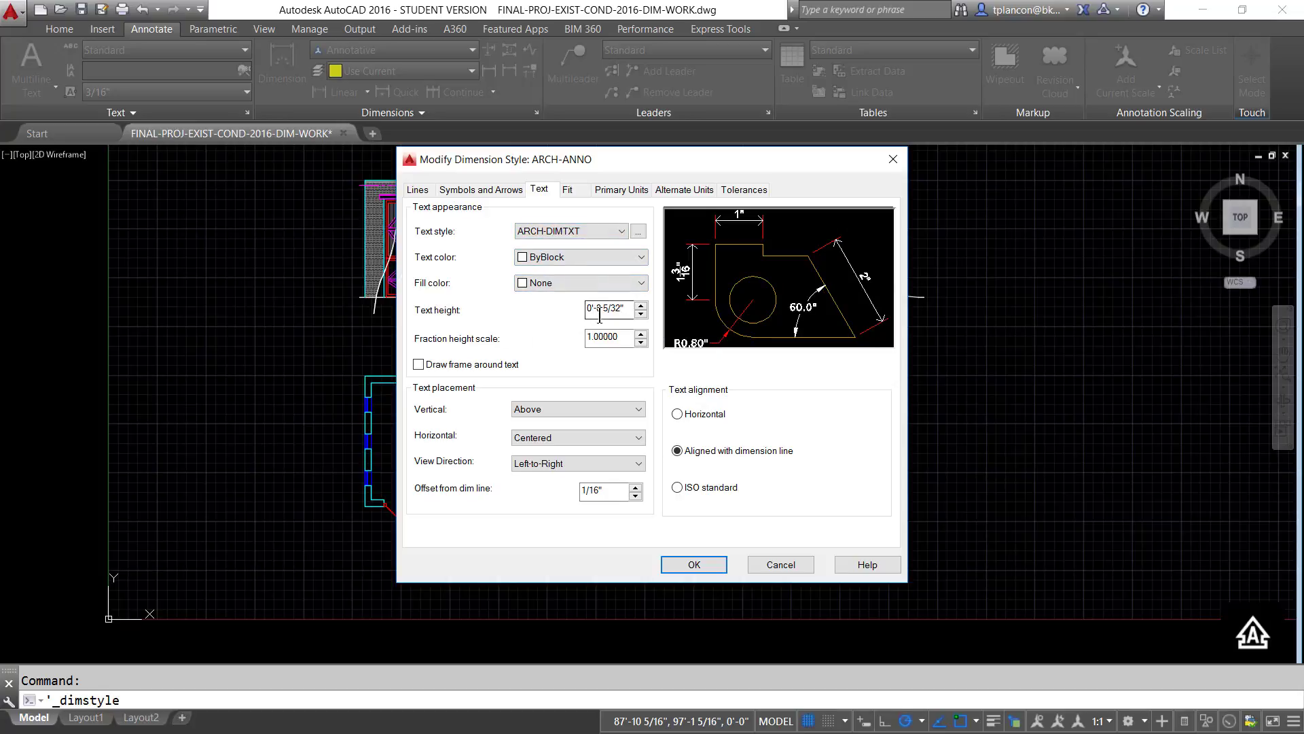
pyautogui.click(640, 314)
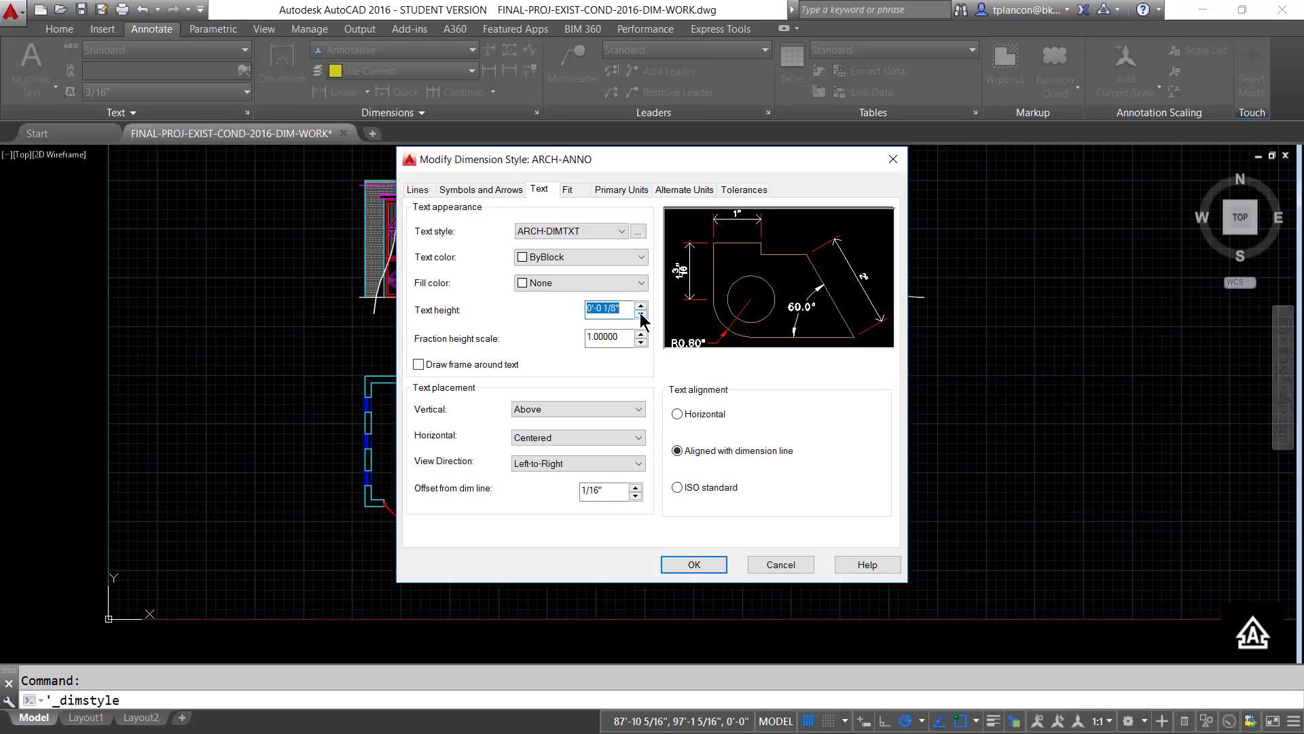
pyautogui.click(641, 314)
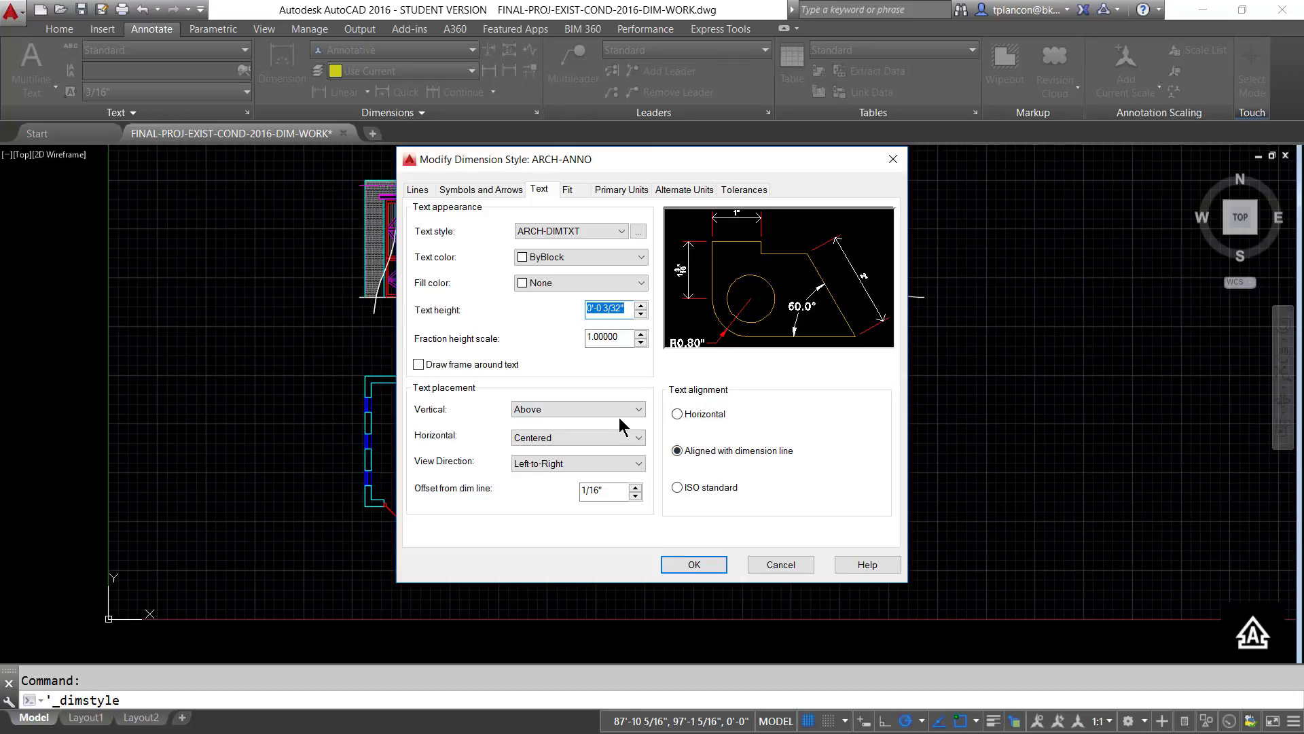
# - Set the first and second arrowheads of the ARCH-ANNO dimension style to Architectural tick
pyautogui.click(463, 190)
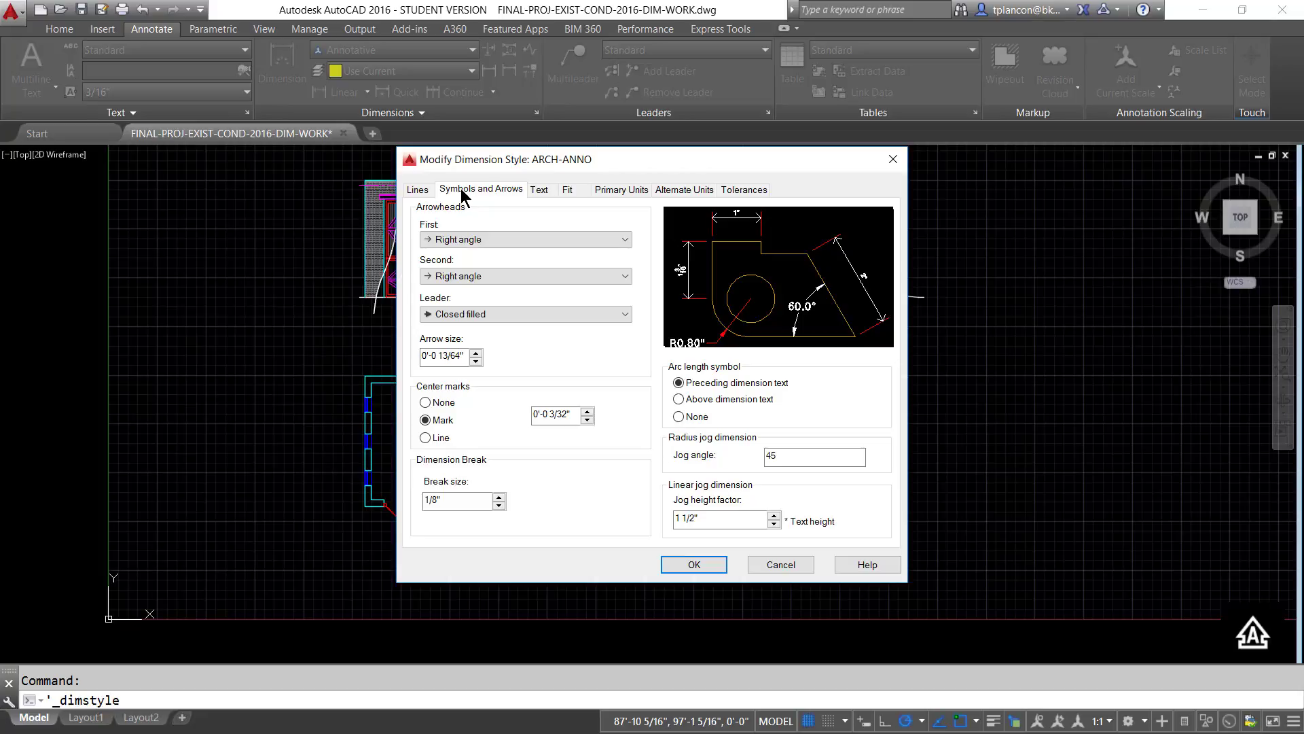
pyautogui.click(625, 241)
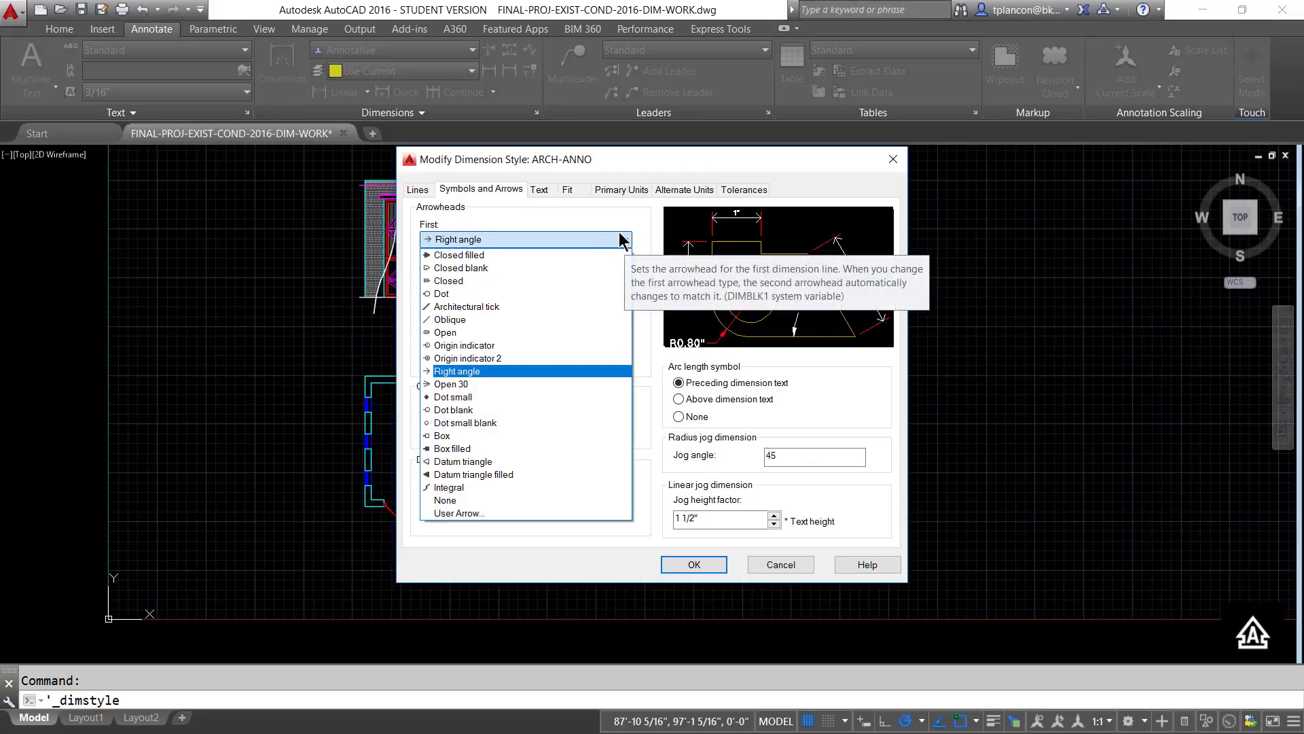
pyautogui.click(460, 308)
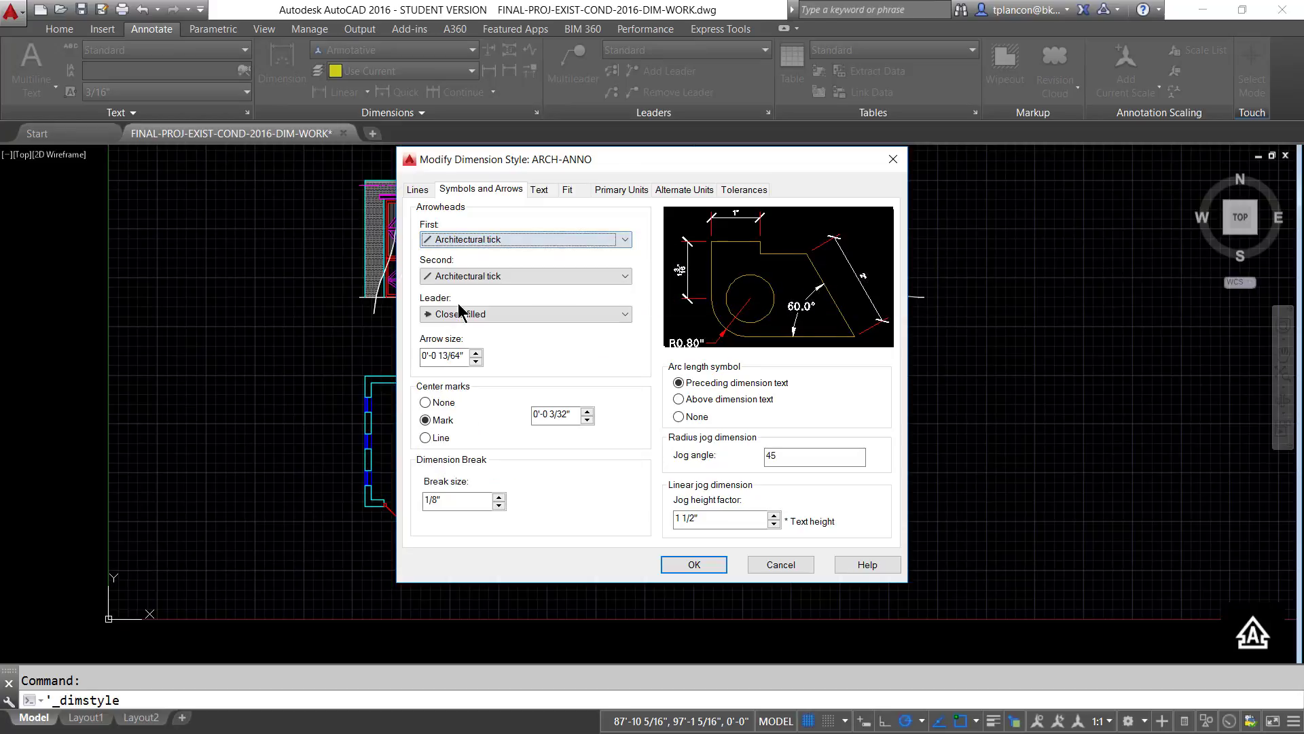
# - Set the arrow size of the ARCH-ANNO dimension style to 1/16"
pyautogui.click(436, 357)
pyautogui.moveTo(434, 356); pyautogui.dragTo(478, 356)
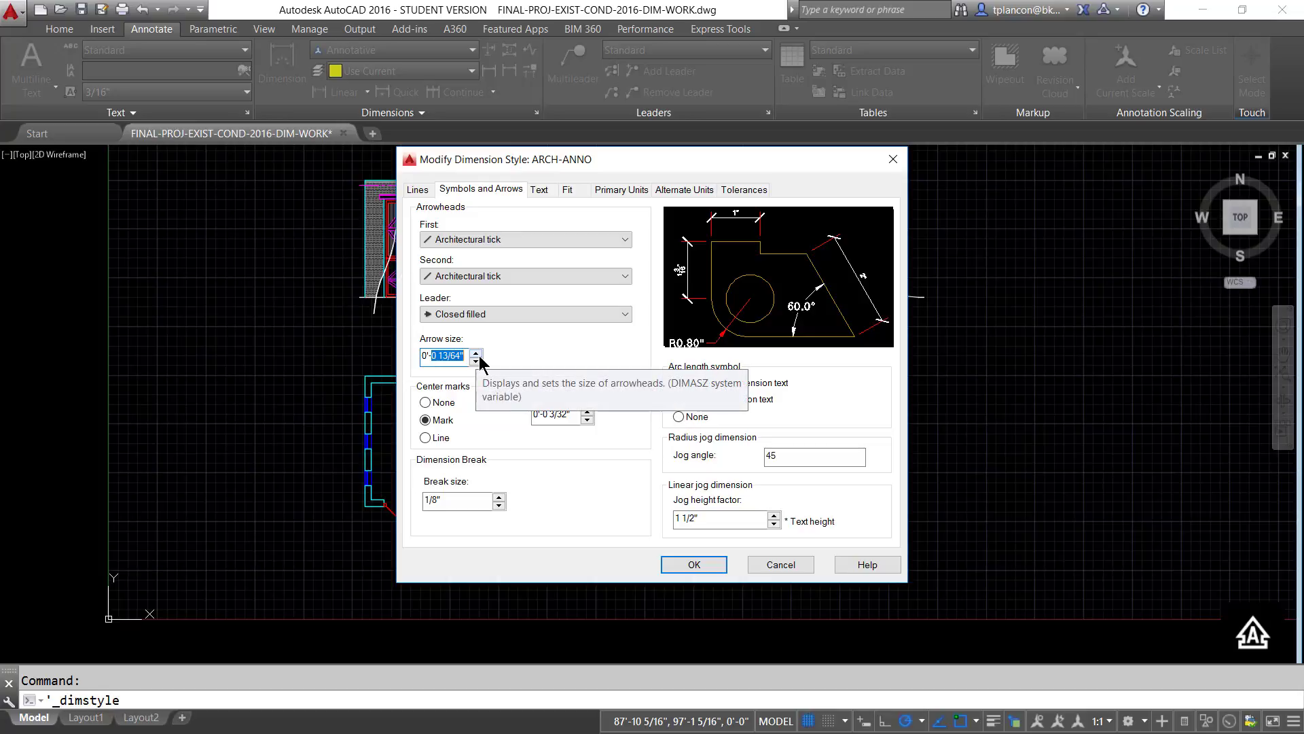
pyautogui.write('1')
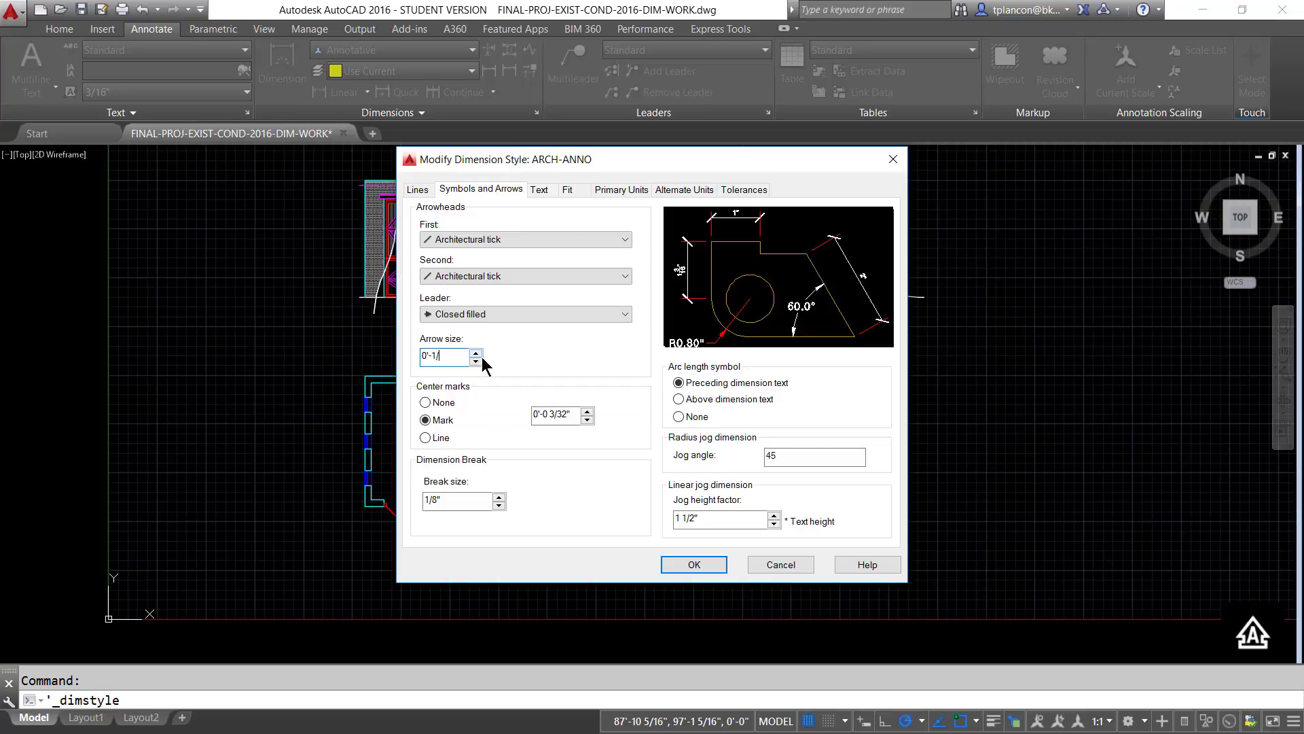
pyautogui.write('/16')
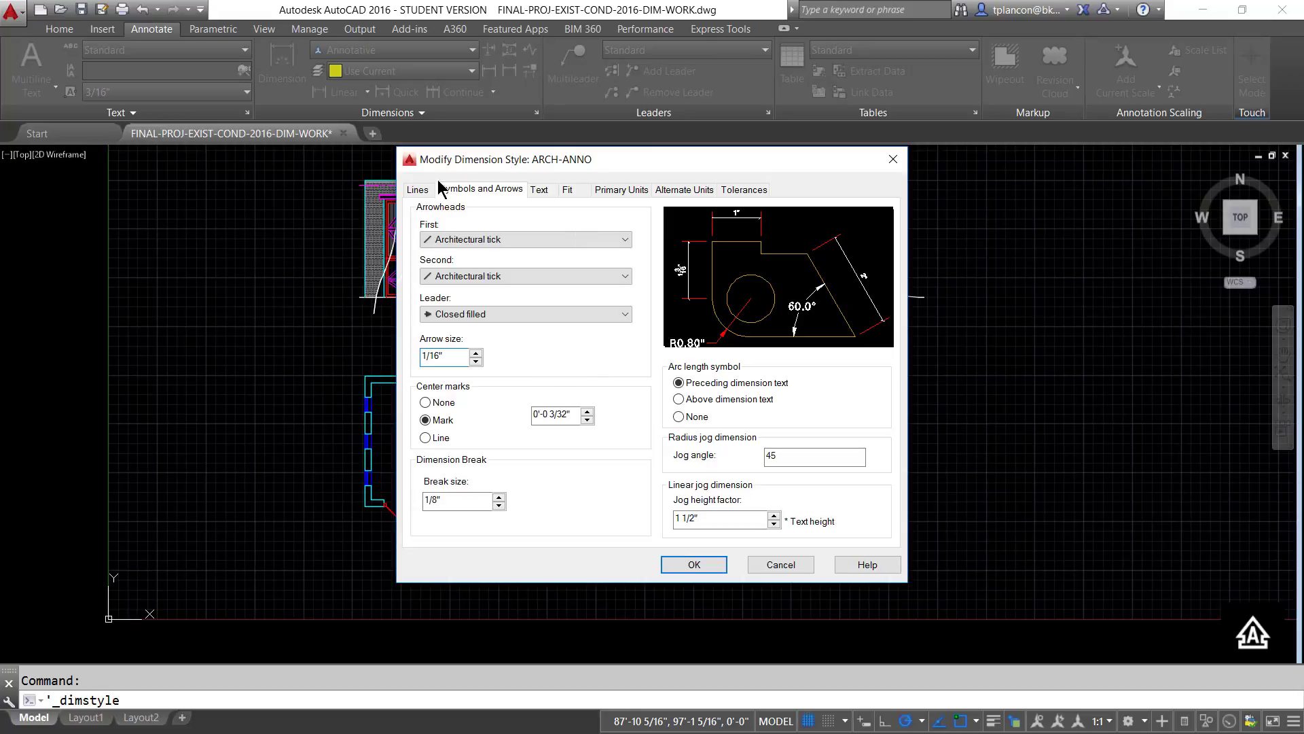
# - Set the ARCH-ANNO extension beyond ticks and beyond dimension lines to 3/32" each, and finish editing the dimension styles
pyautogui.click(419, 192)
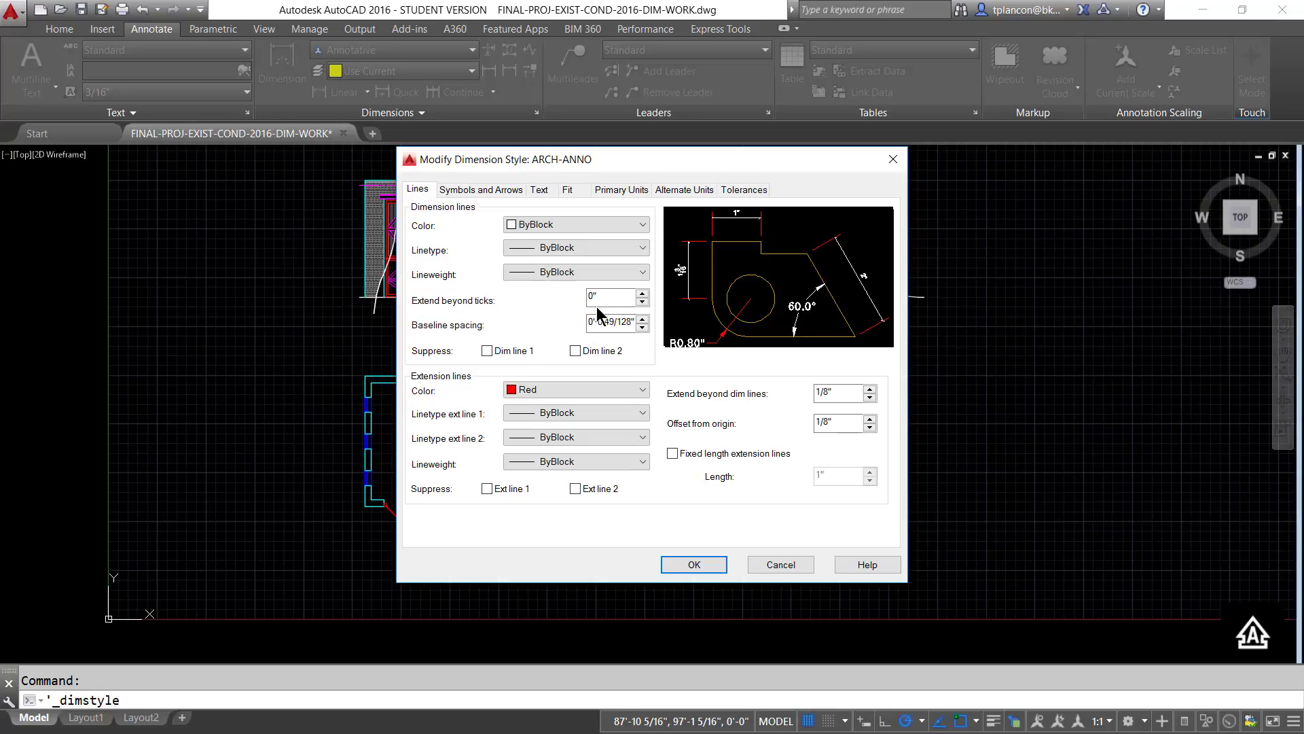
pyautogui.click(642, 292)
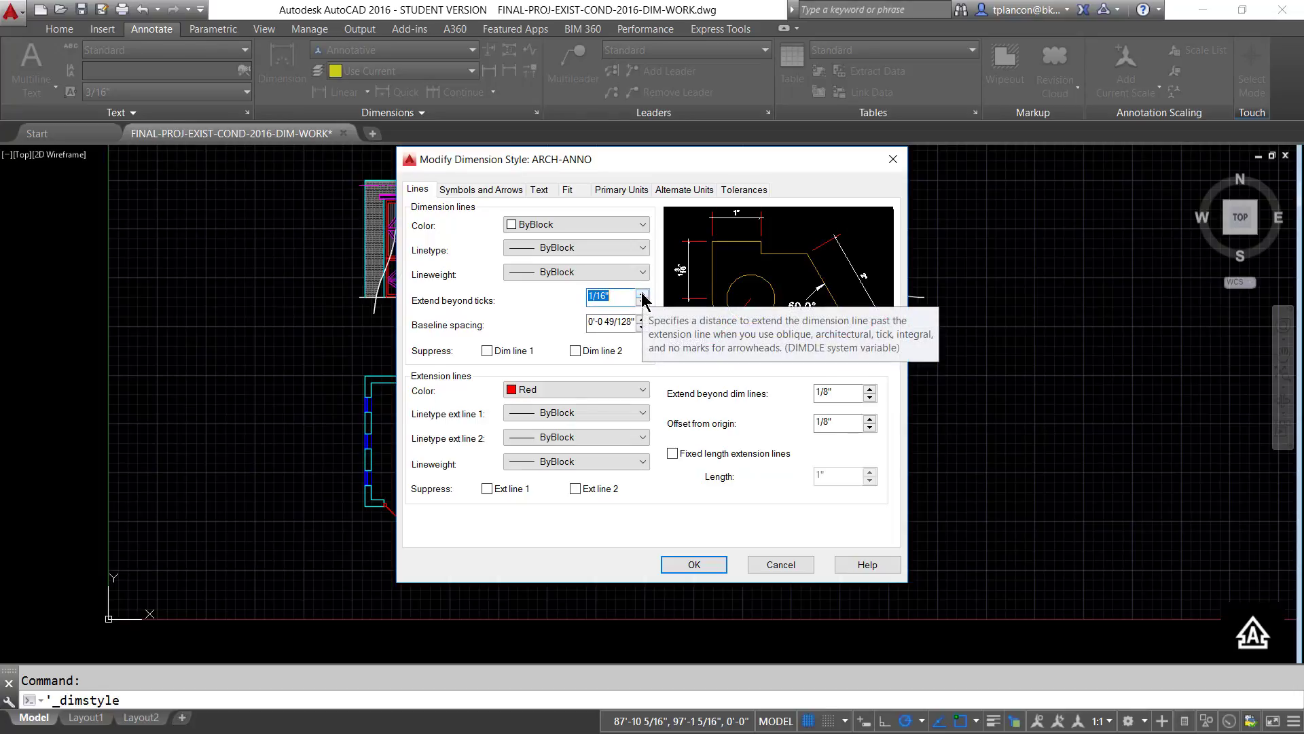
pyautogui.click(642, 293)
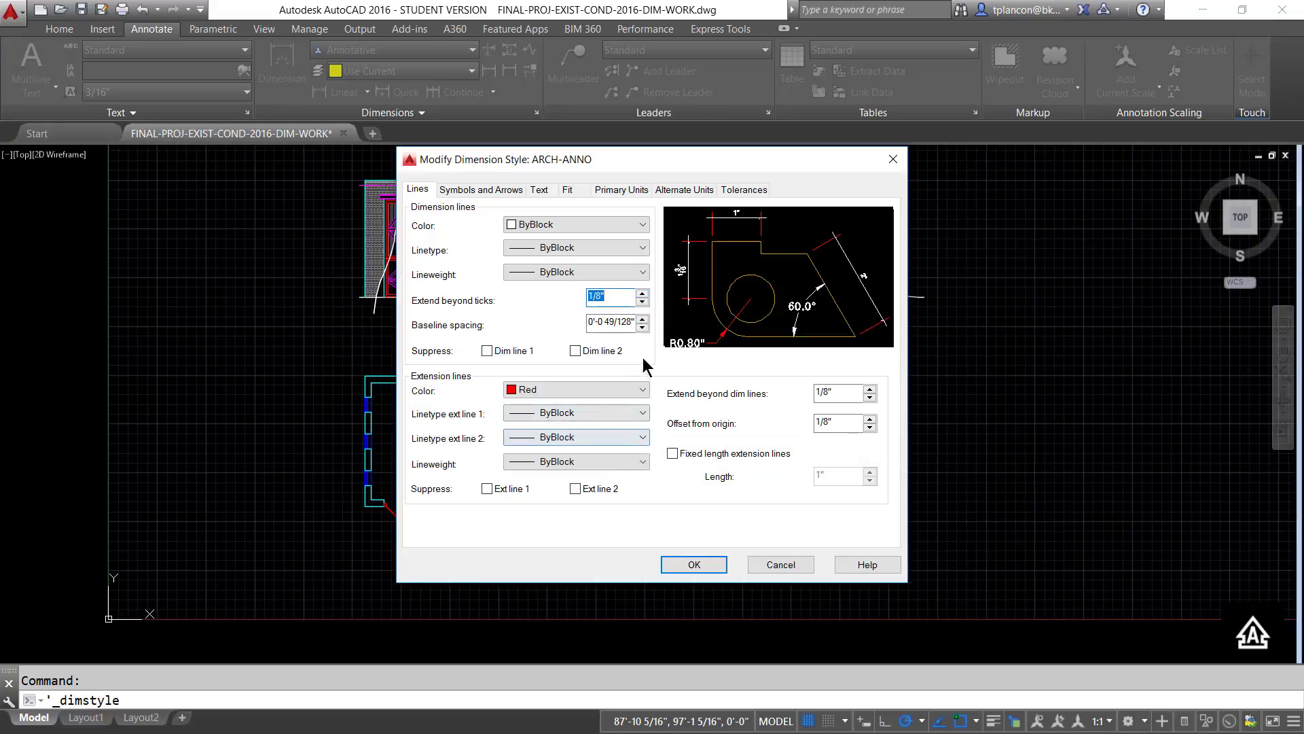
pyautogui.click(642, 301)
pyautogui.click(869, 398)
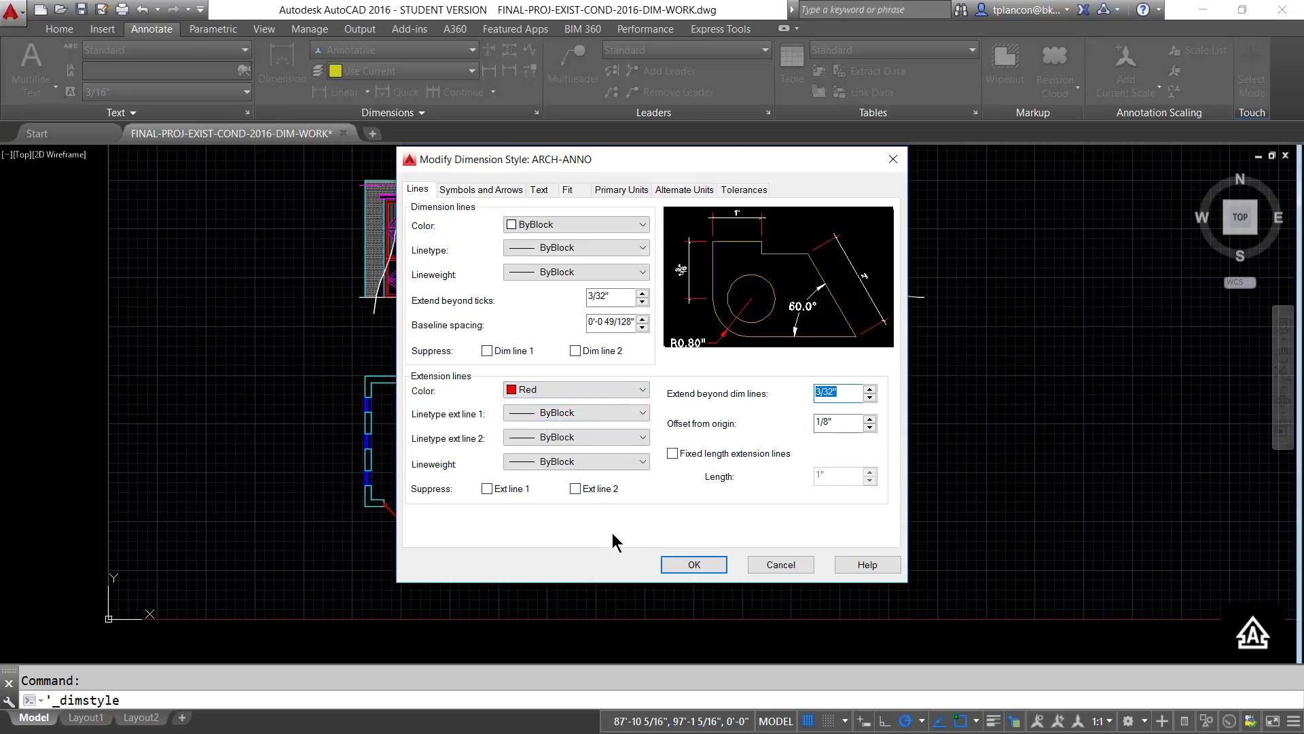
pyautogui.click(685, 565)
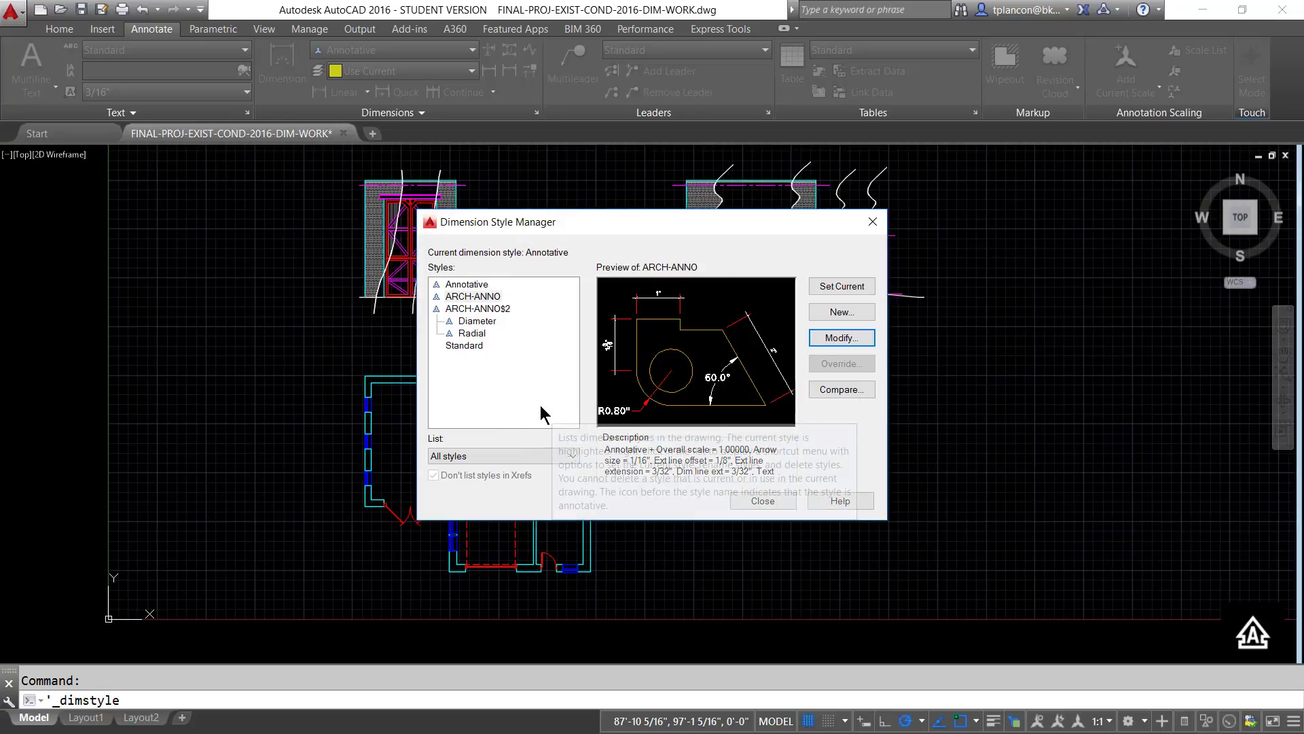
pyautogui.click(460, 297)
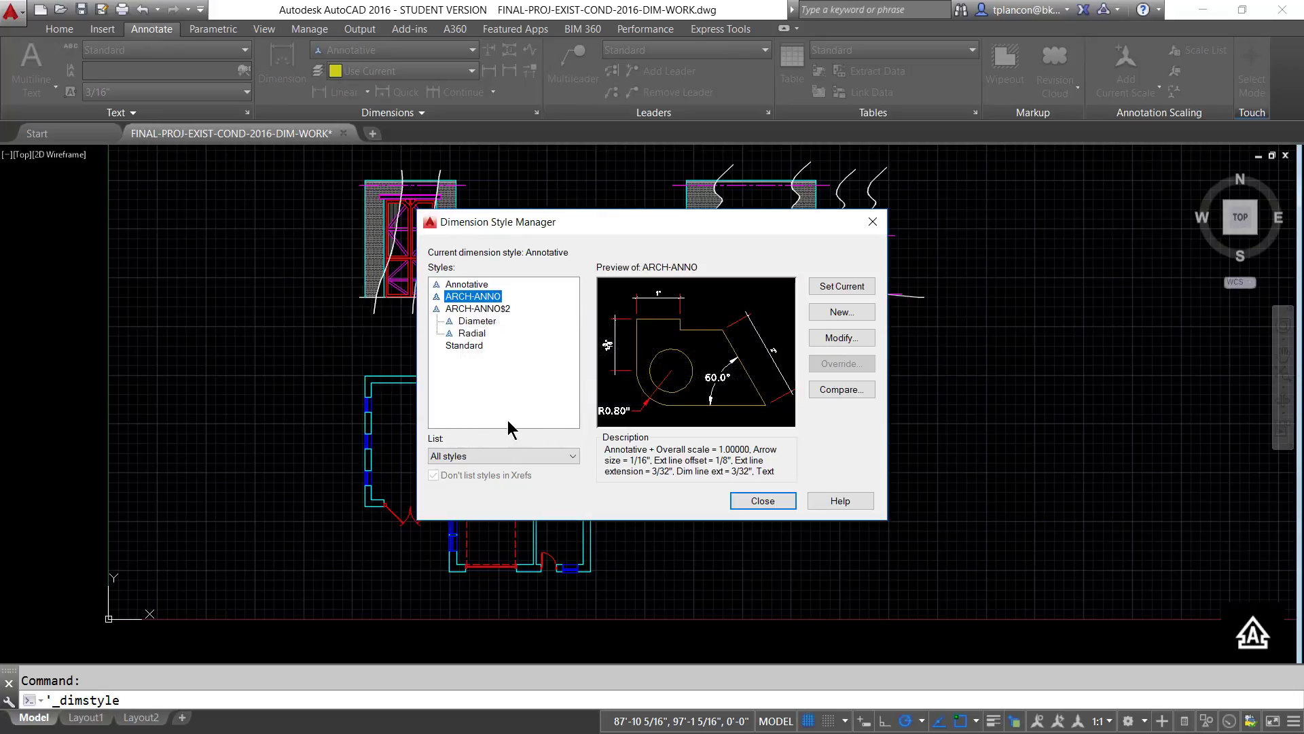
pyautogui.click(762, 501)
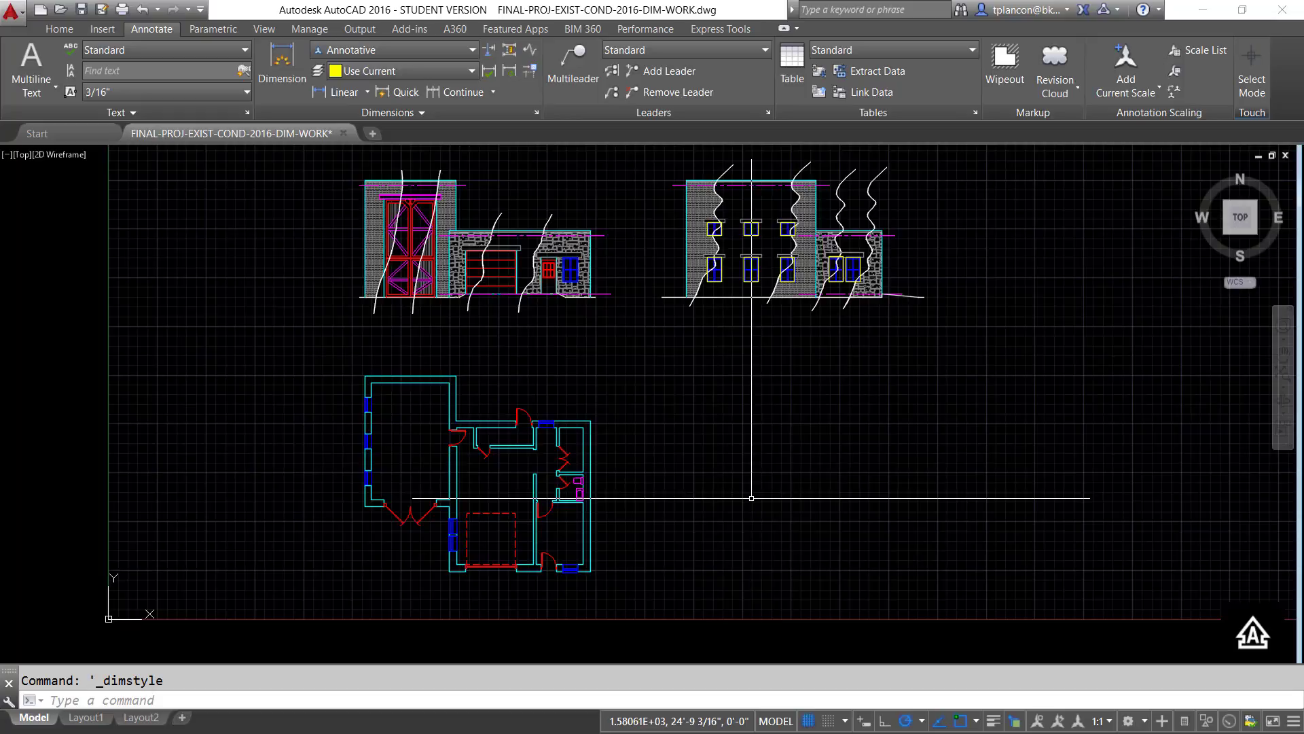
# - Rename the MECH-LEADER multileader style as ARCH-LEADER-ANNO
pyautogui.click(769, 112)
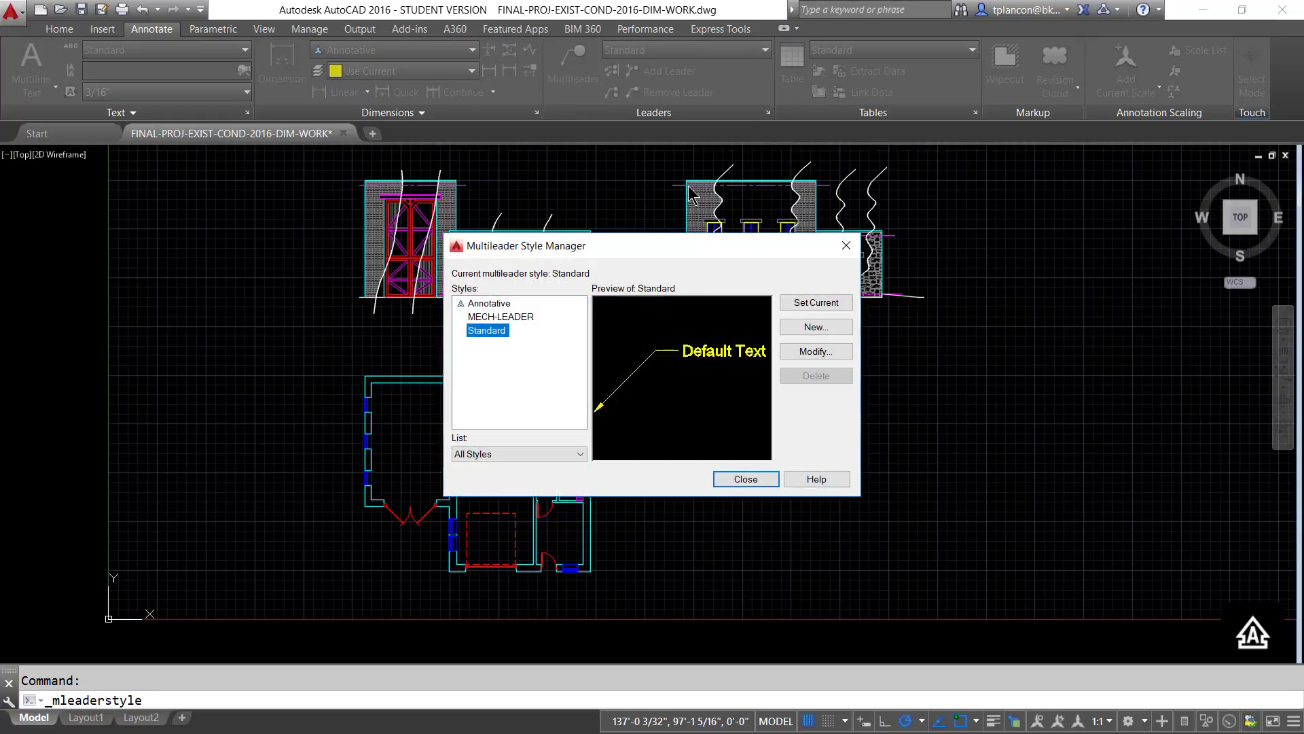
pyautogui.click(507, 317)
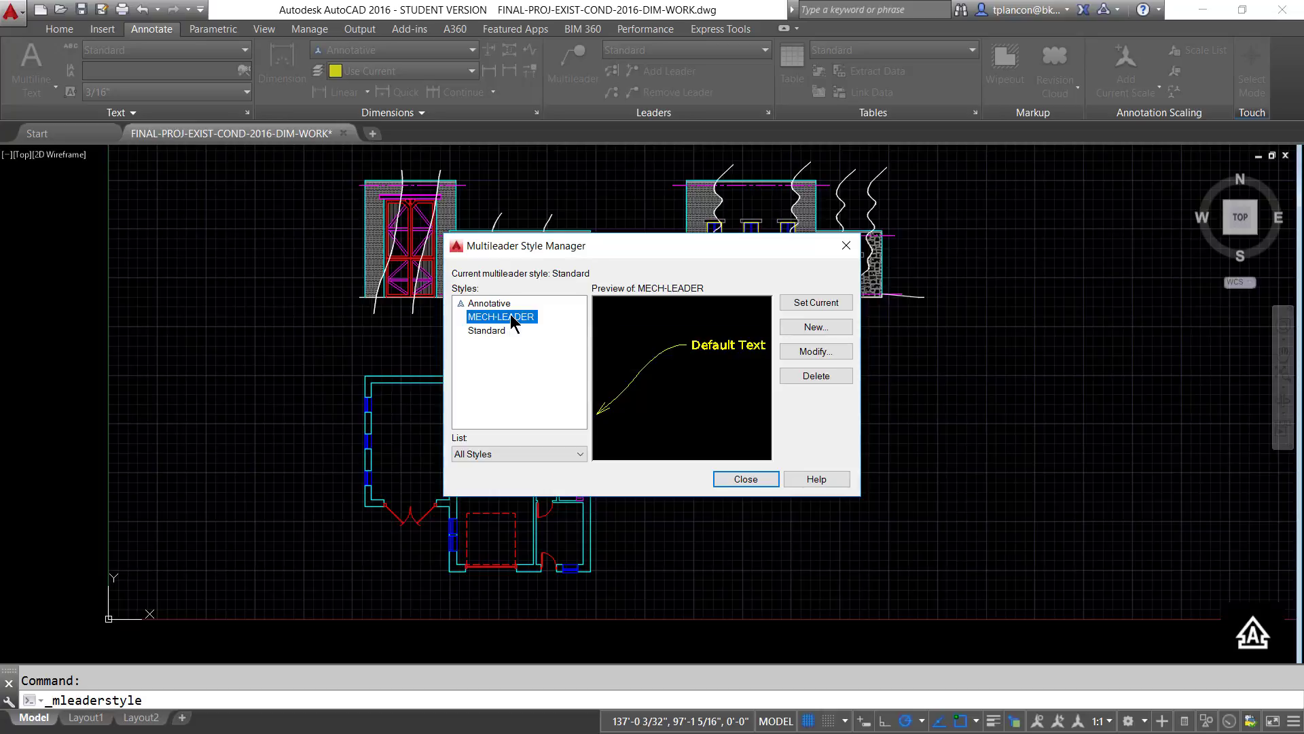
pyautogui.click(510, 355)
pyautogui.click(529, 317)
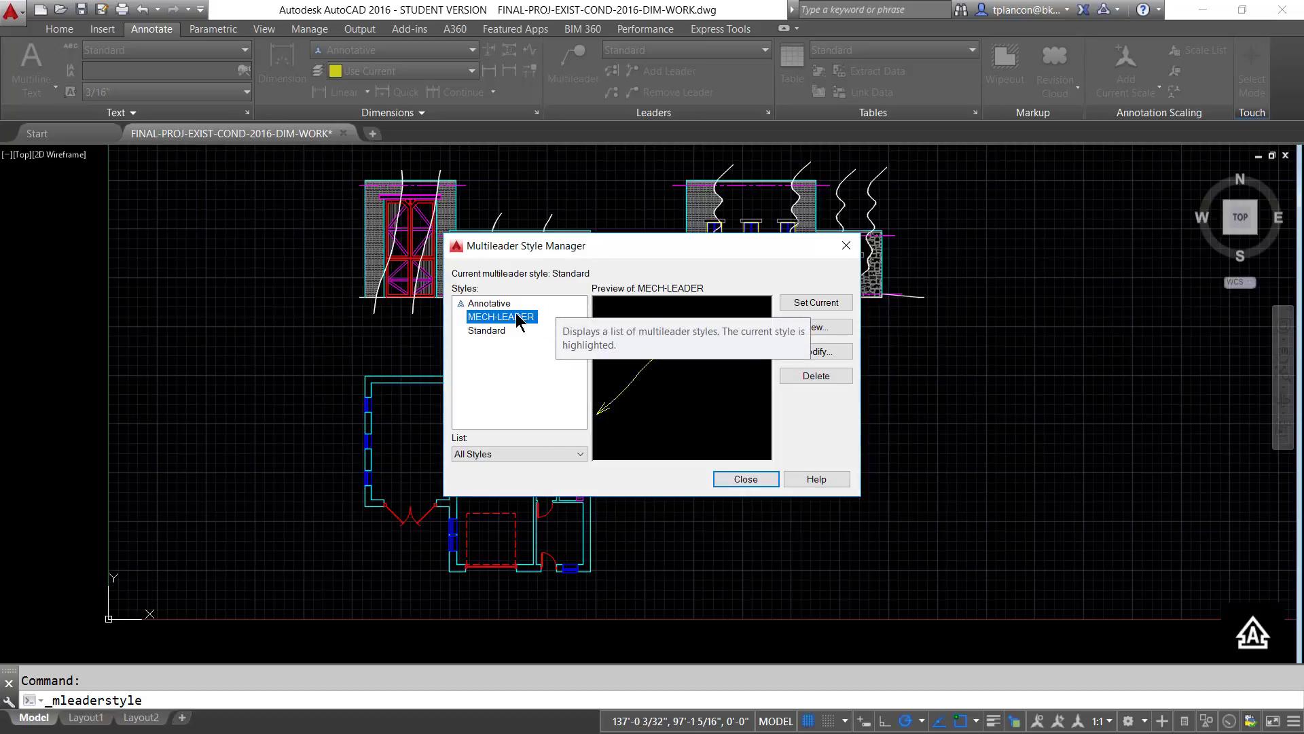
pyautogui.rightClick(517, 316)
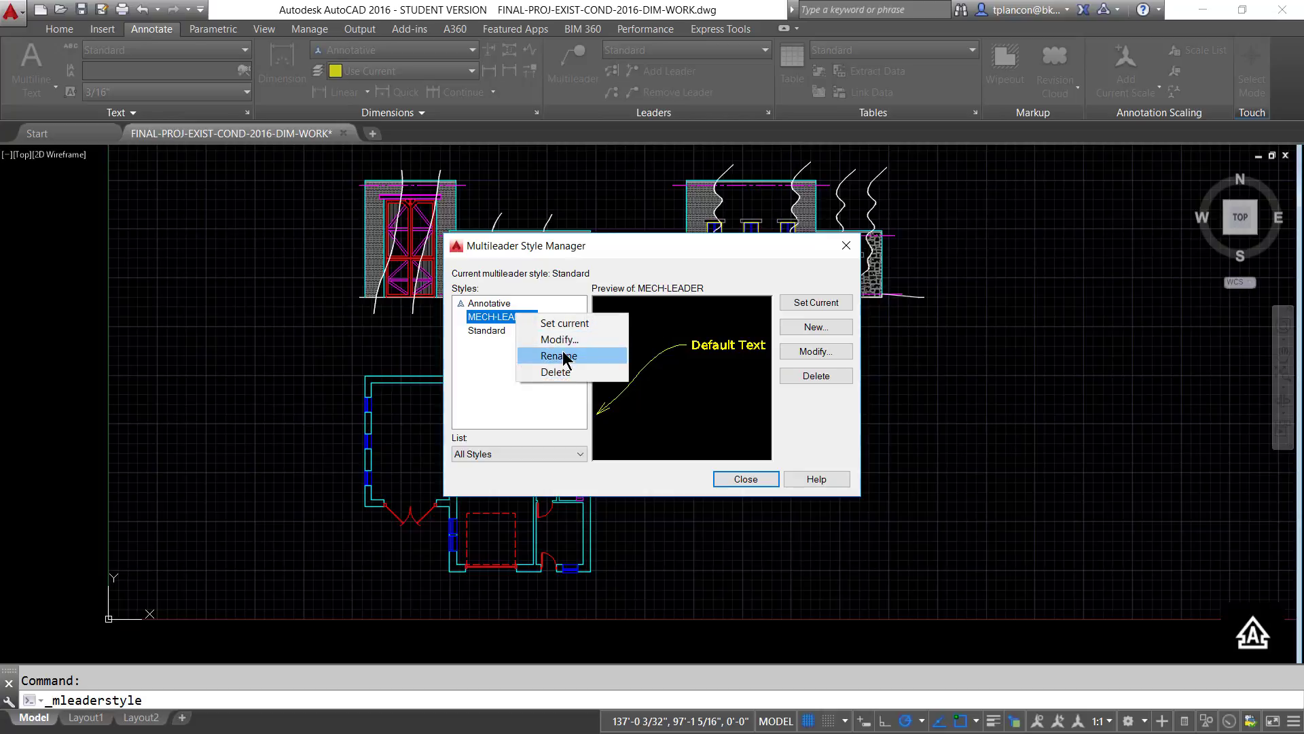
pyautogui.click(559, 355)
pyautogui.click(490, 317)
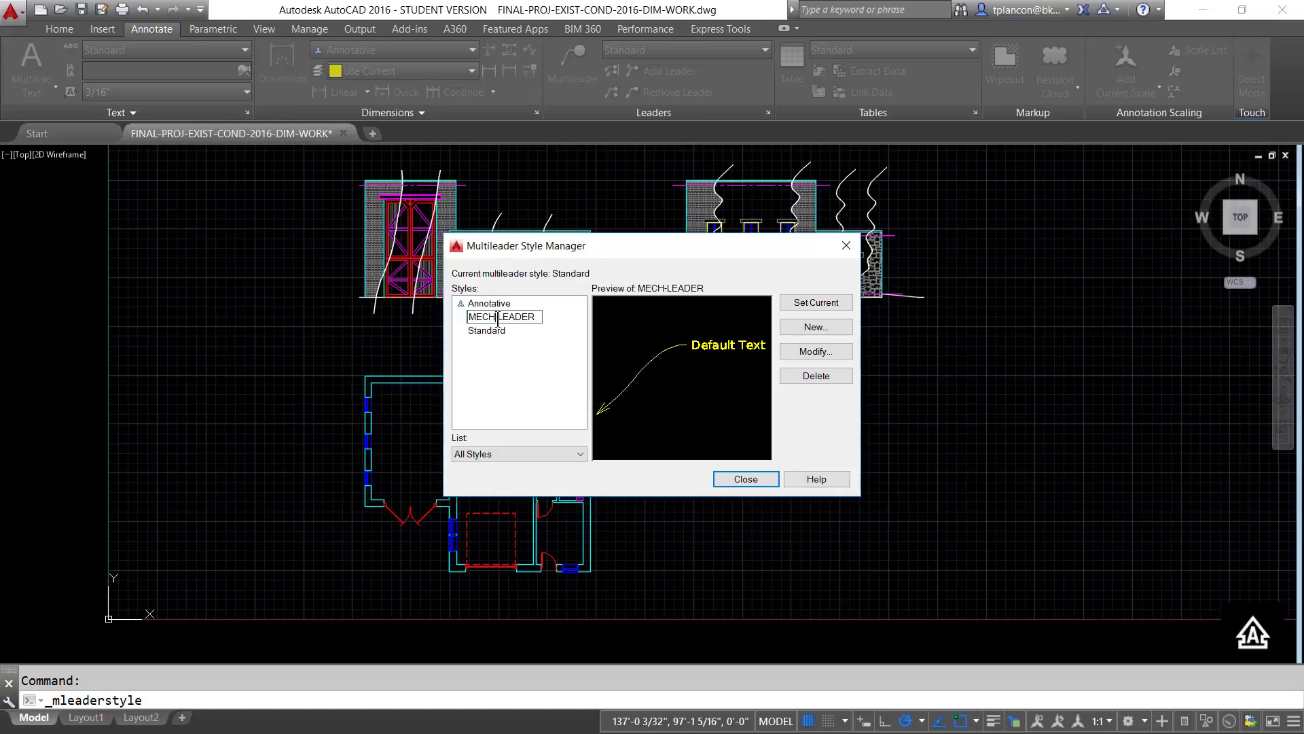
pyautogui.moveTo(496, 317); pyautogui.dragTo(447, 313)
pyautogui.write('ARCH')
pyautogui.write('-ANNO')
pyautogui.press('Return')
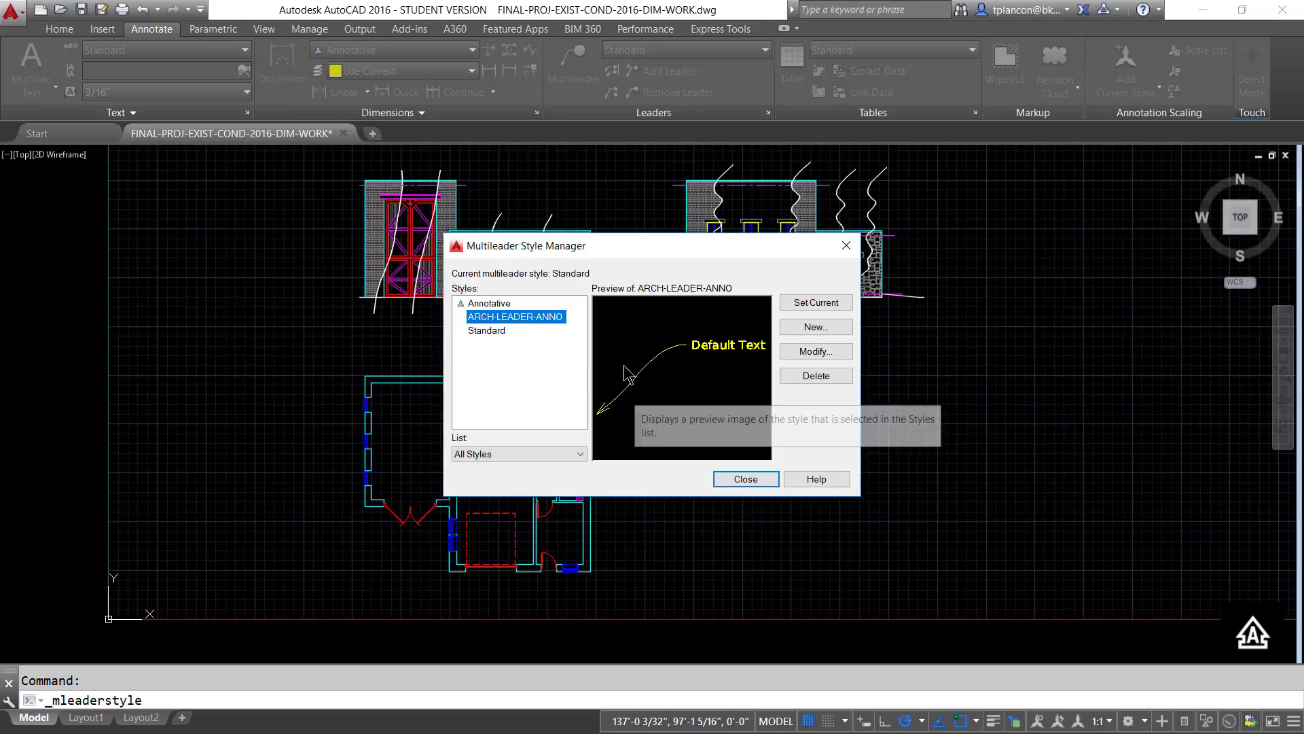
# - Modify the ARCH-LEADER-ANNO multileader style to use the Straight leader type
pyautogui.click(816, 351)
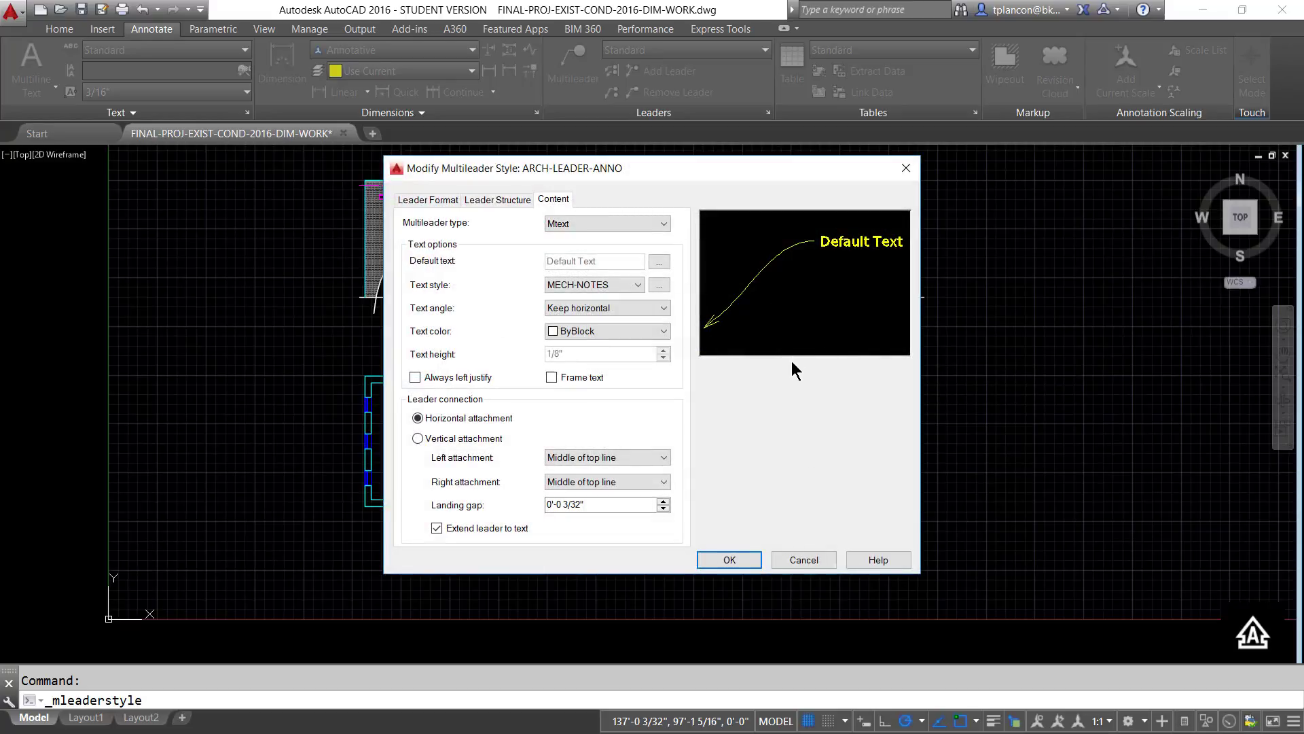
pyautogui.click(425, 200)
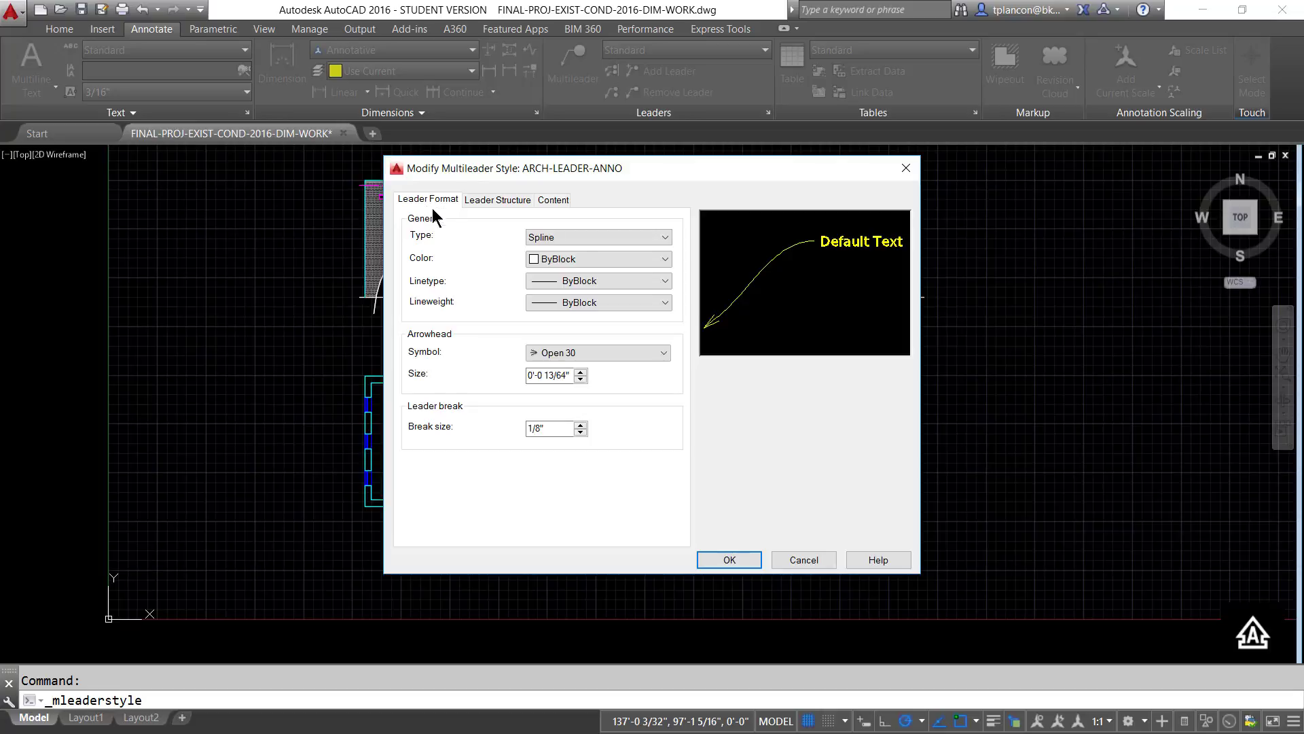
pyautogui.click(664, 237)
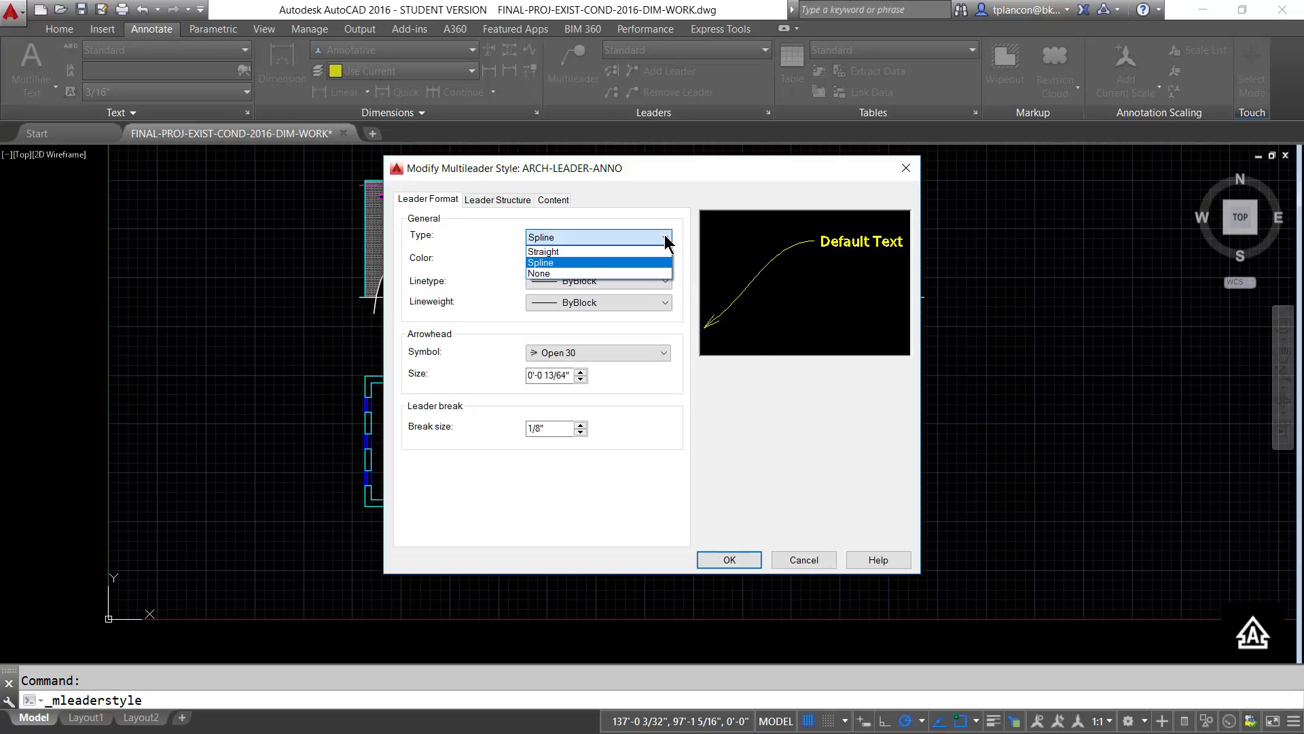
pyautogui.click(561, 249)
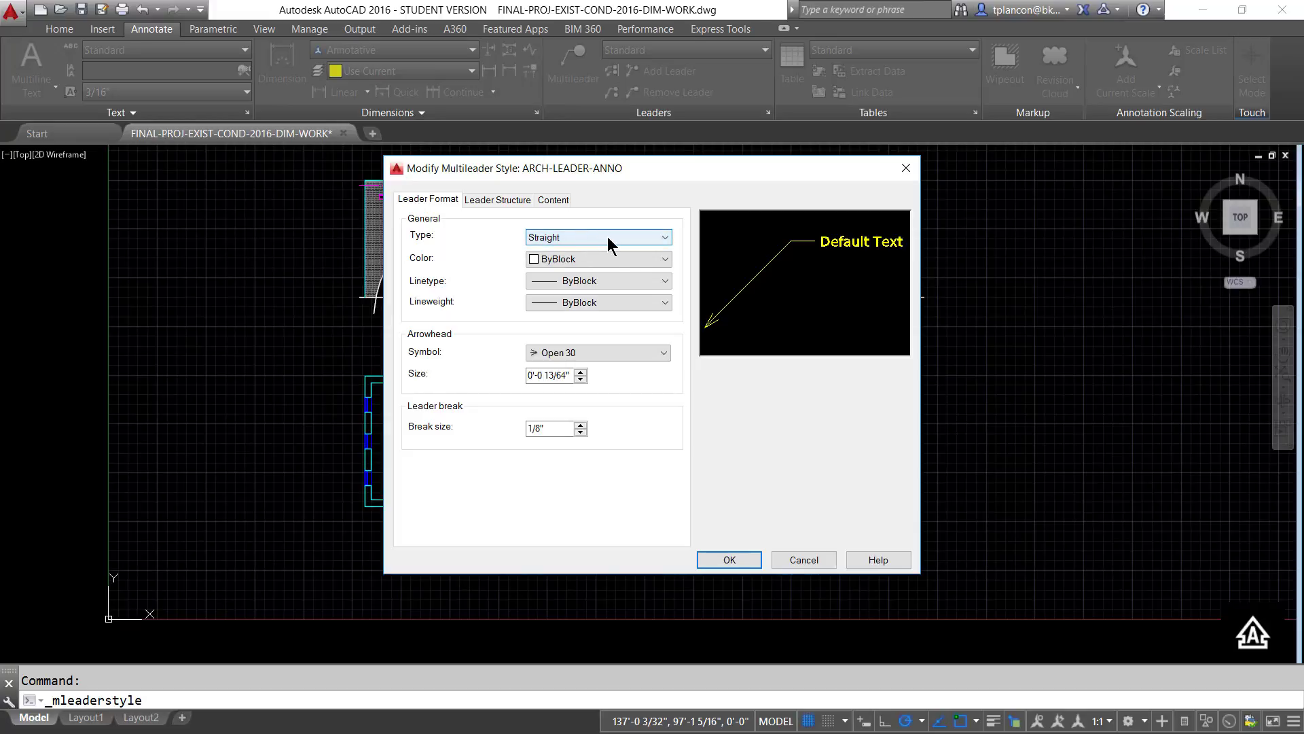
# - Make the ARCH-LEADER-ANNO multileader style annotative and assign it the ARCH-NOTES text style
pyautogui.click(498, 200)
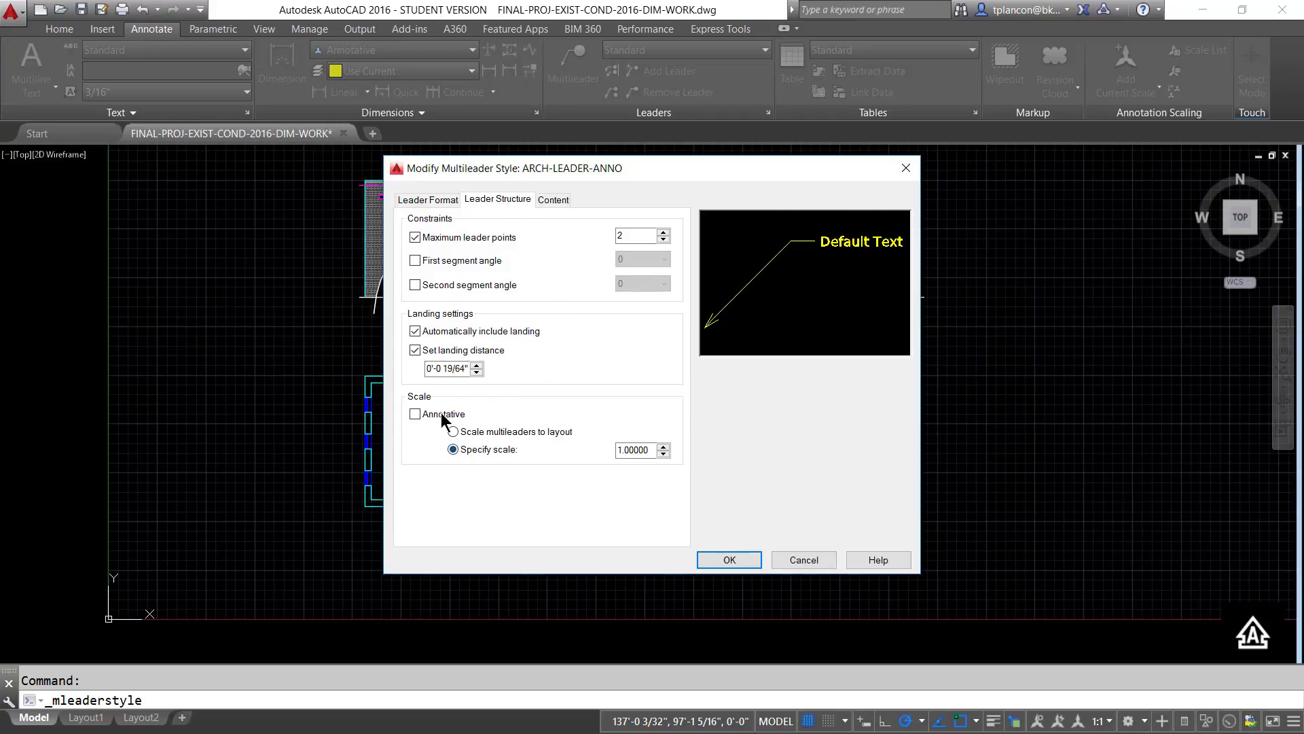
pyautogui.click(414, 412)
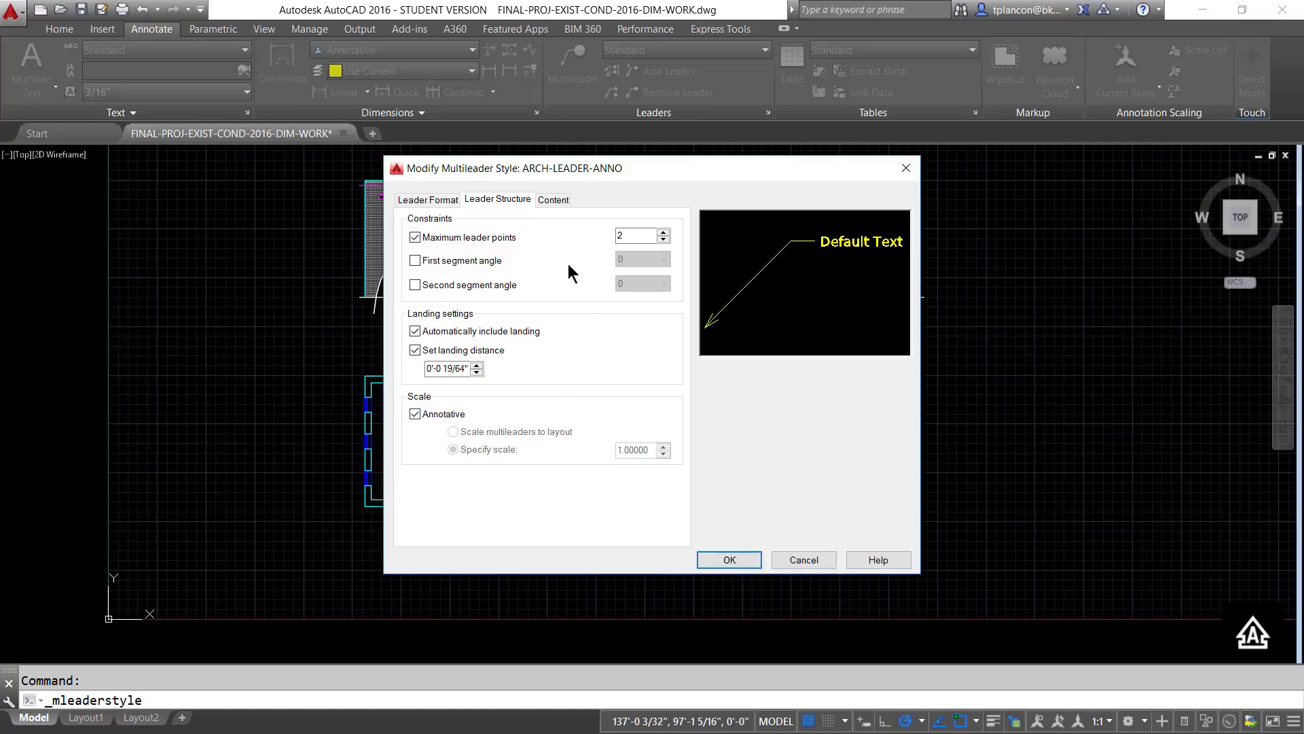
pyautogui.click(553, 201)
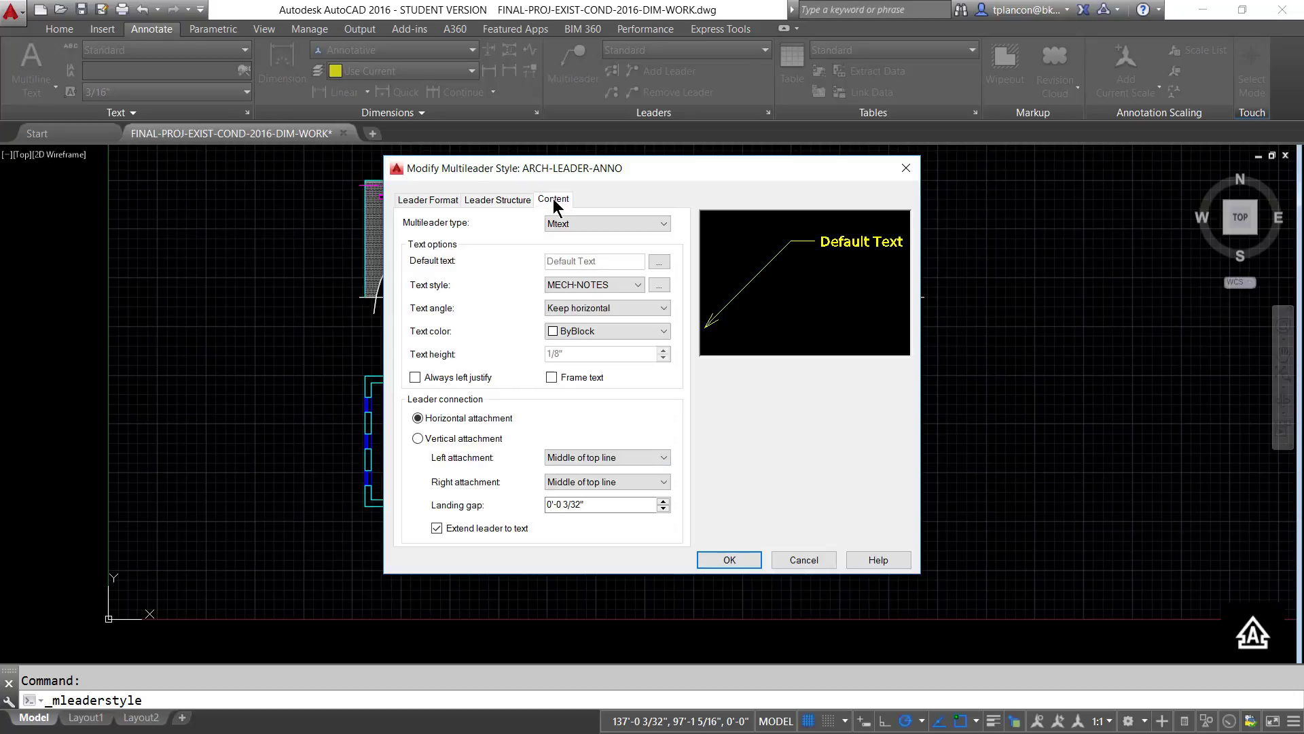
pyautogui.click(638, 285)
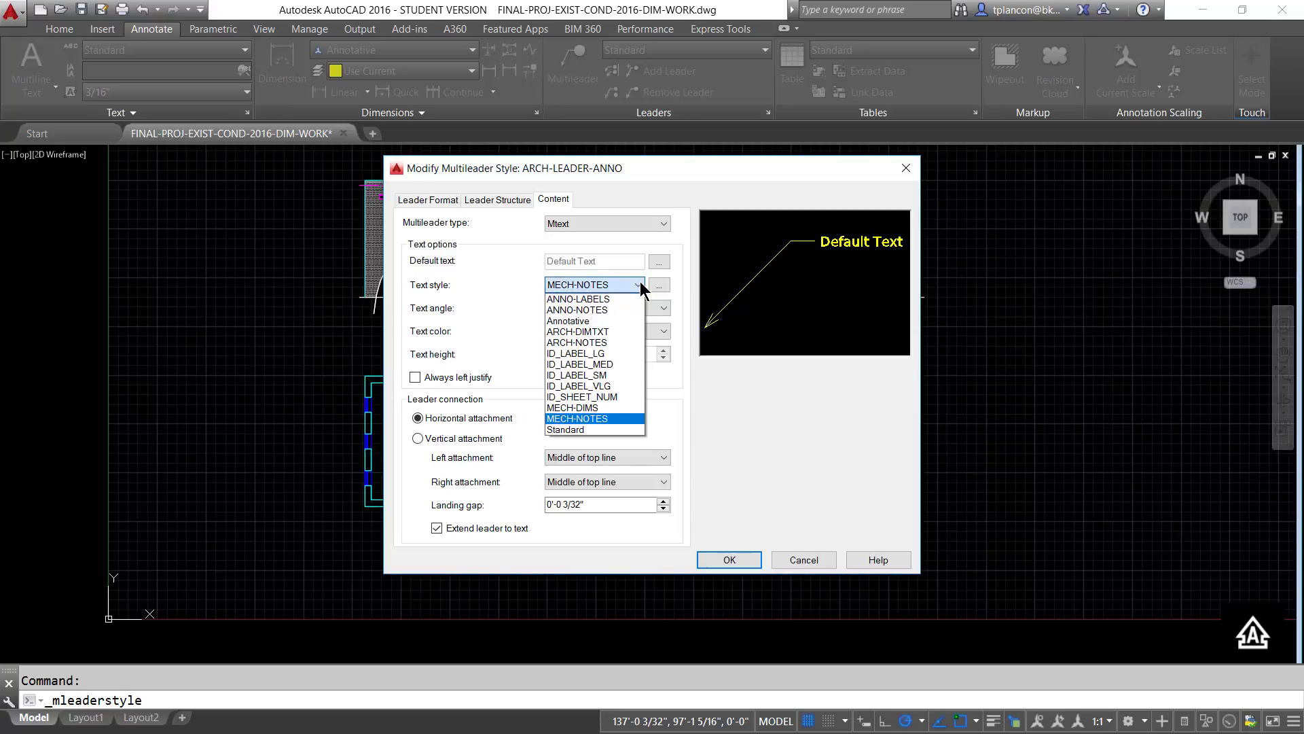
pyautogui.click(589, 341)
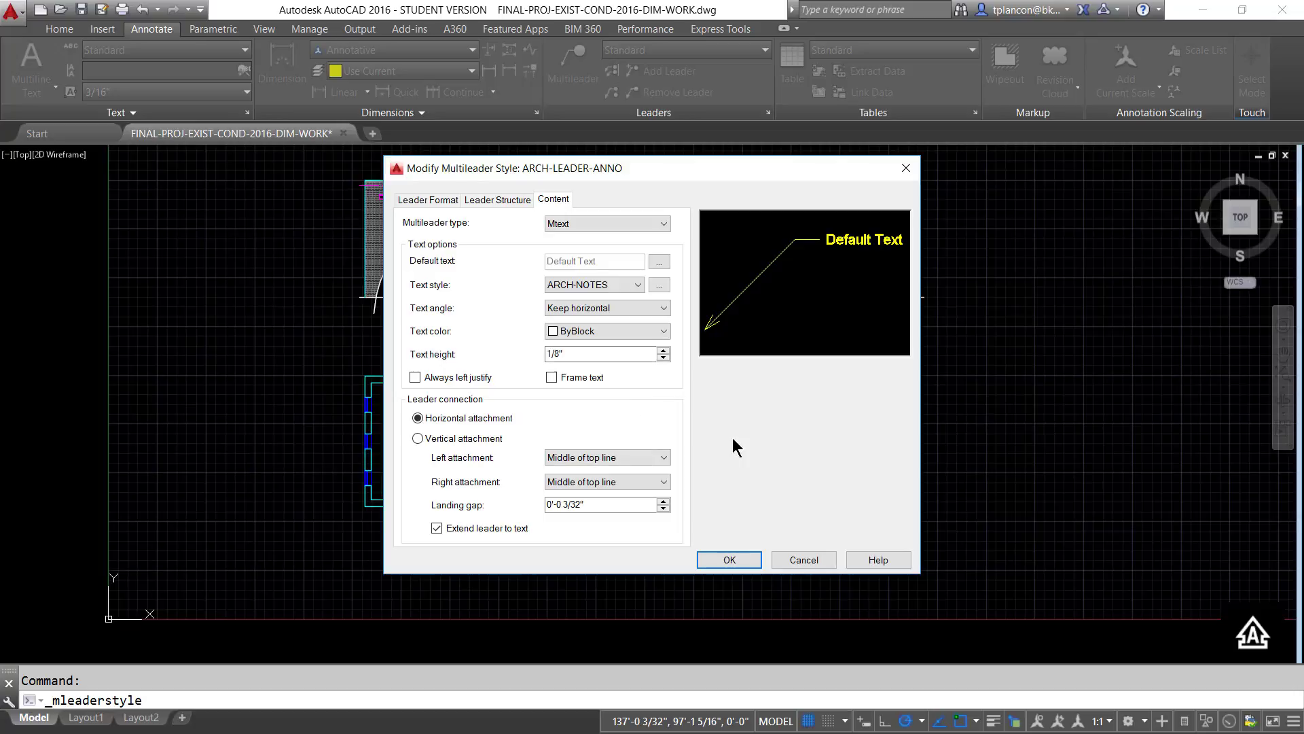
# - Set the ARCH-LEADER-ANNO arrowhead to Closed filled with a size of 1/8", and finish editing the multileader styles
pyautogui.click(442, 200)
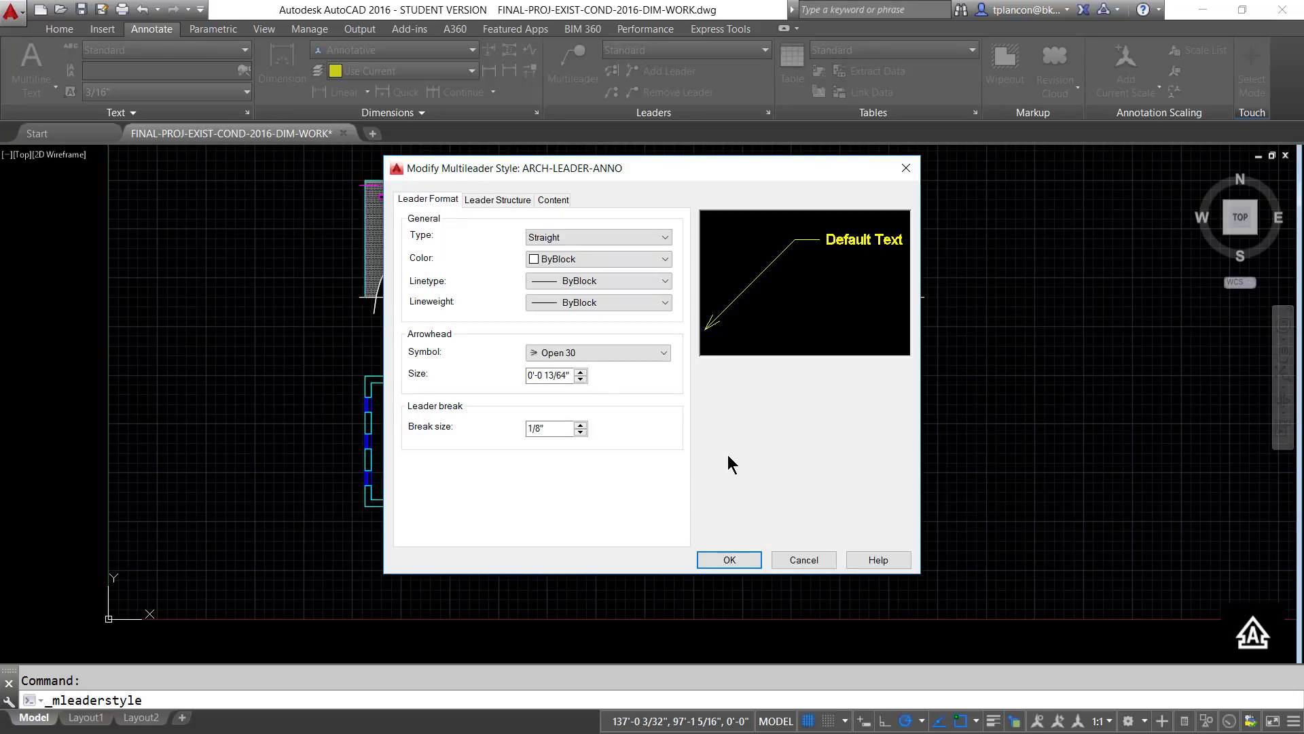
pyautogui.click(663, 353)
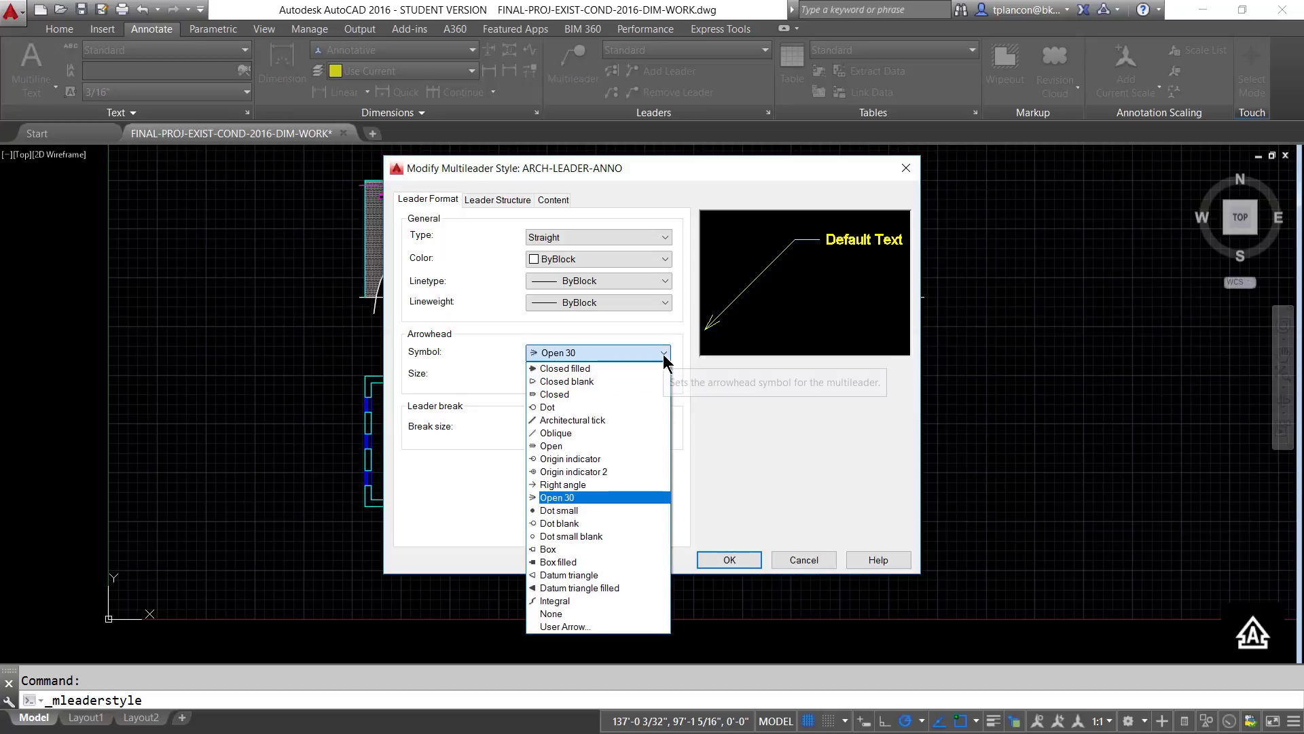
pyautogui.click(568, 369)
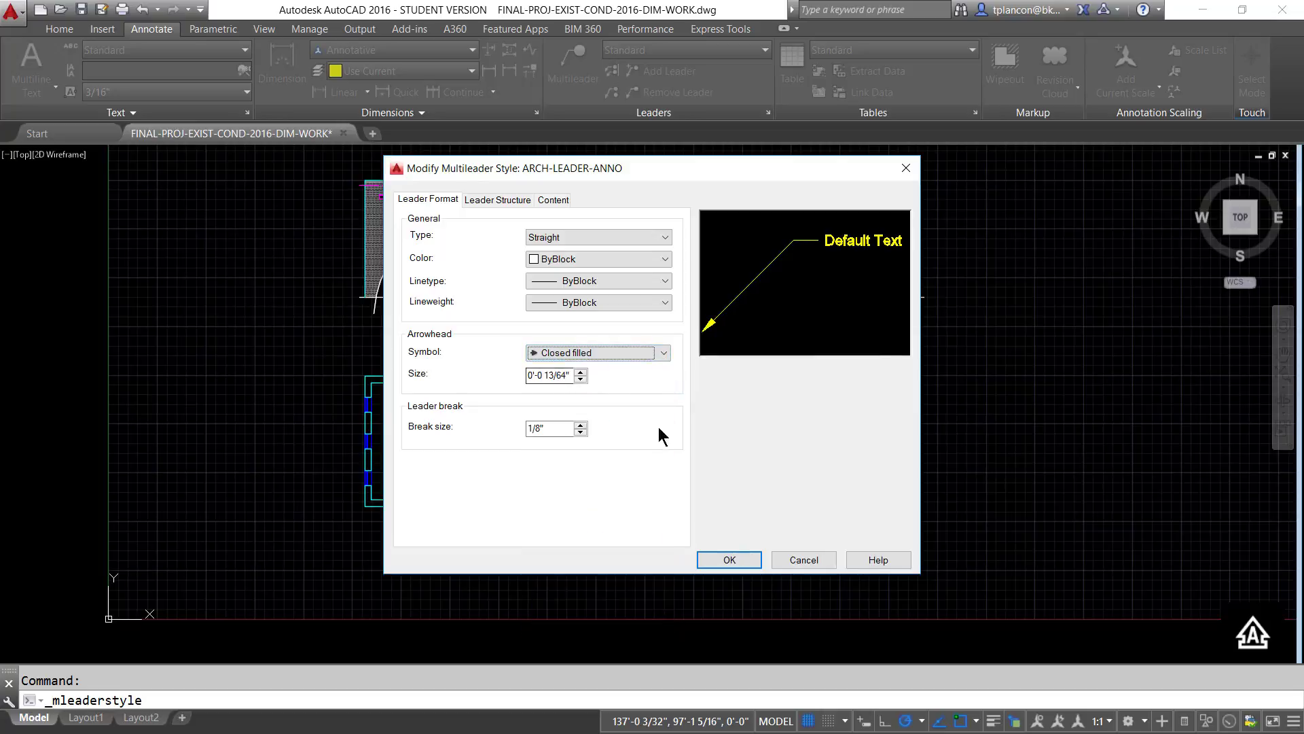
pyautogui.click(580, 371)
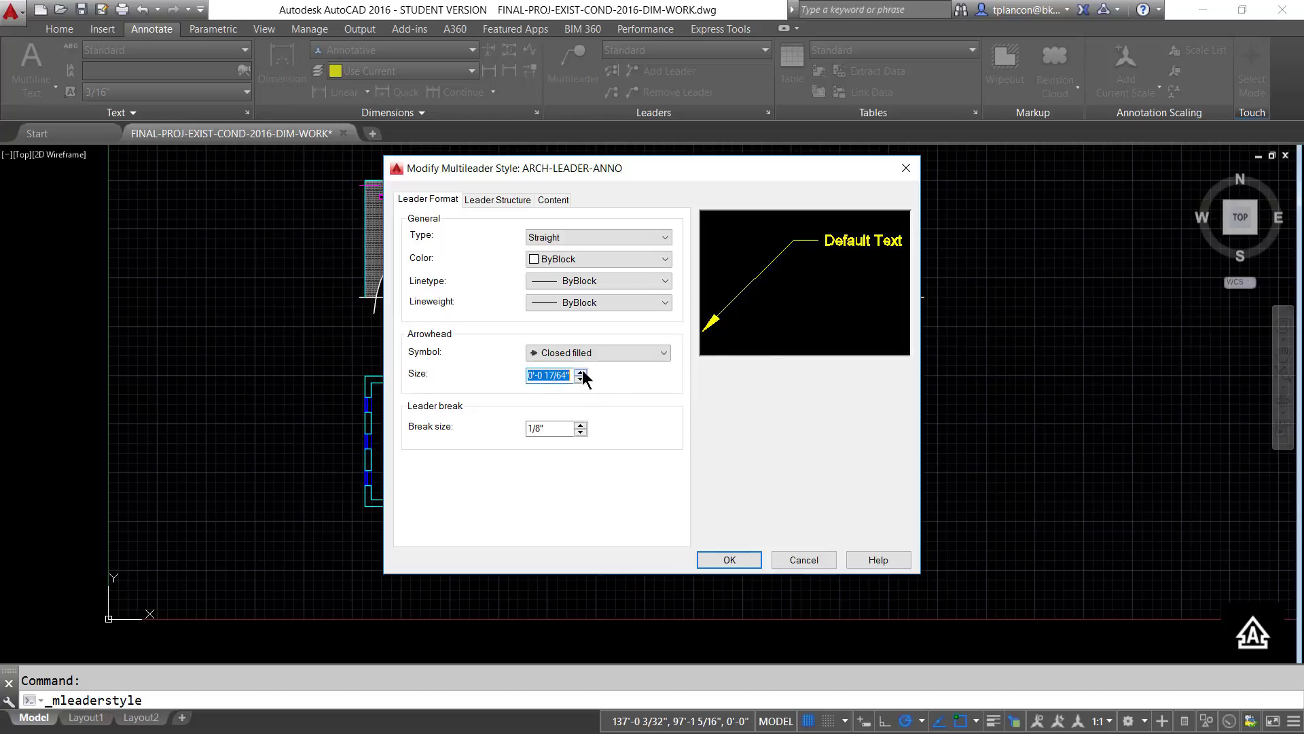
pyautogui.click(581, 371)
pyautogui.click(547, 376)
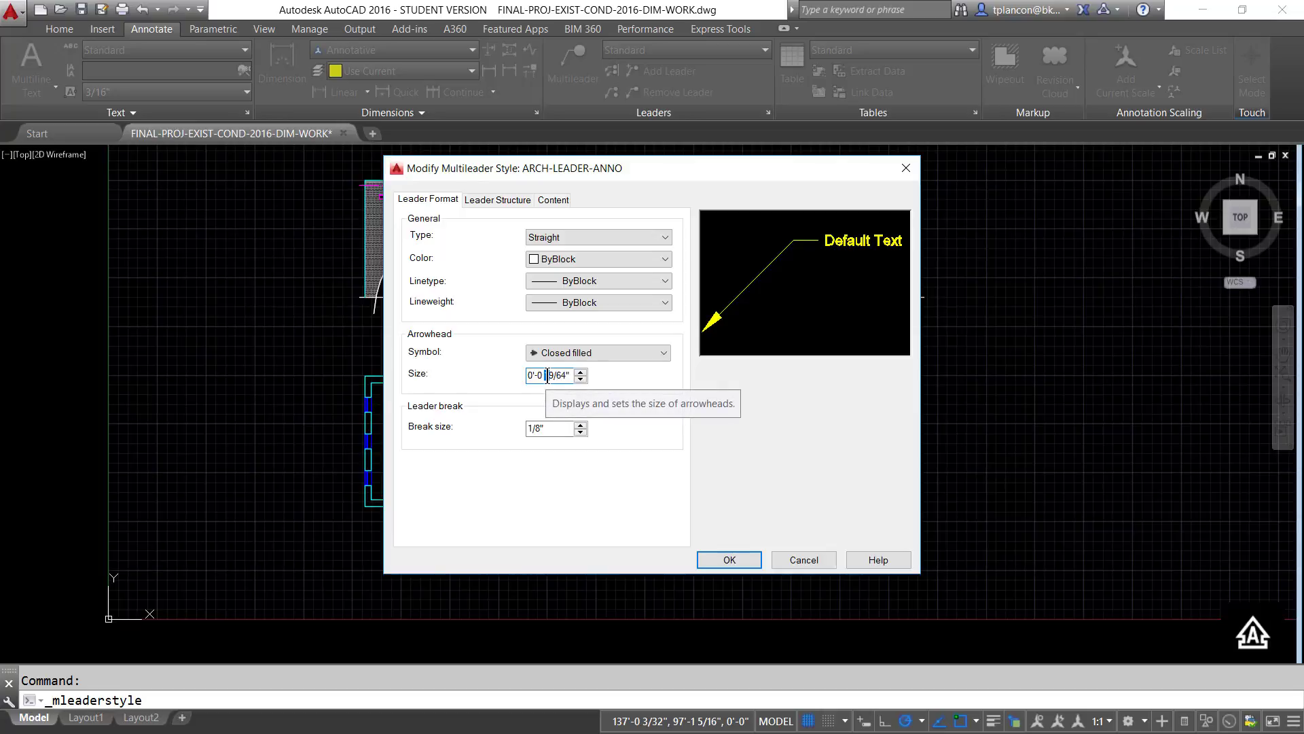
pyautogui.doubleClick(546, 376)
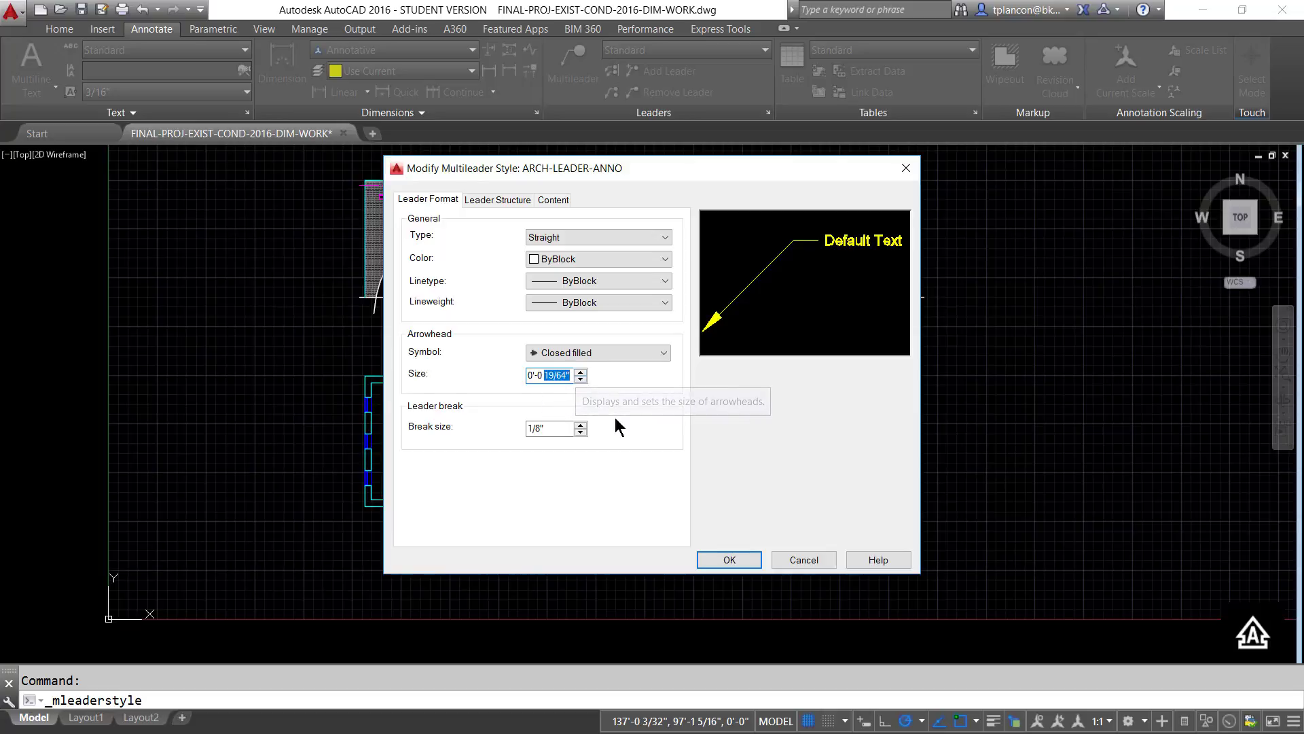
pyautogui.write('1/')
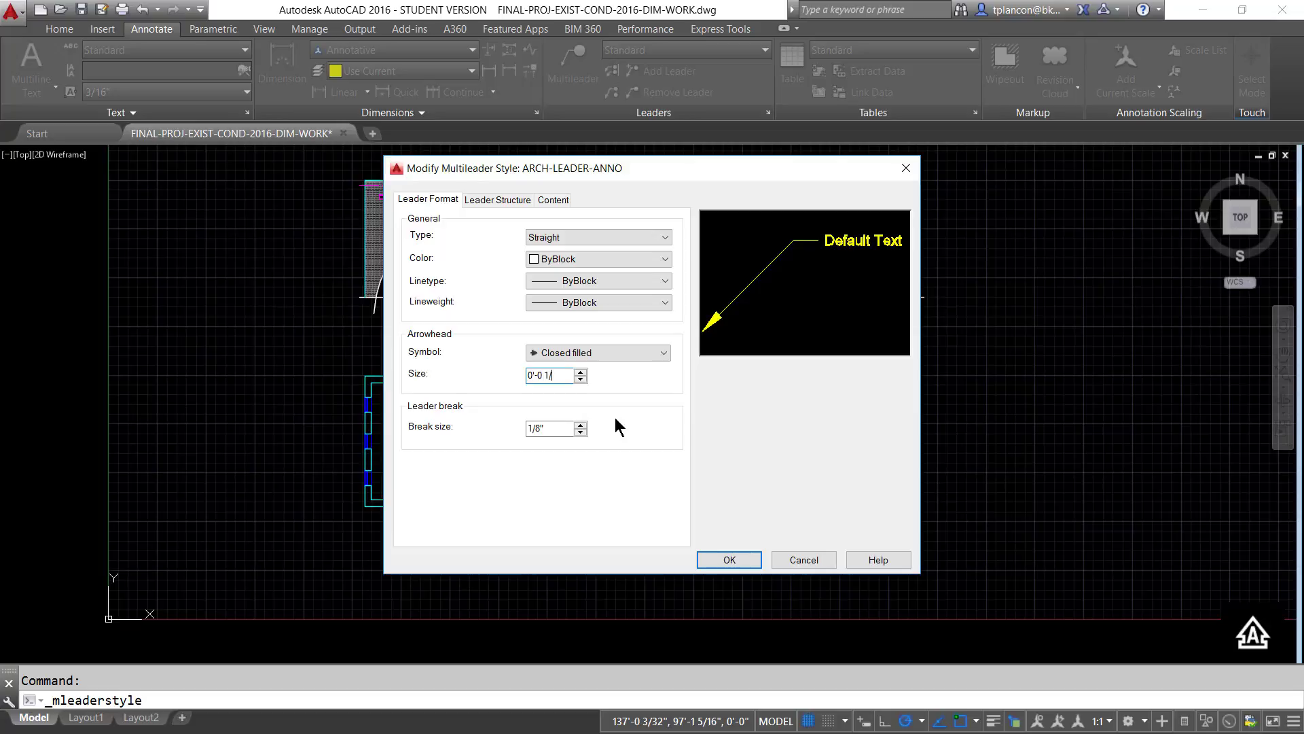
pyautogui.write('8')
pyautogui.click(731, 560)
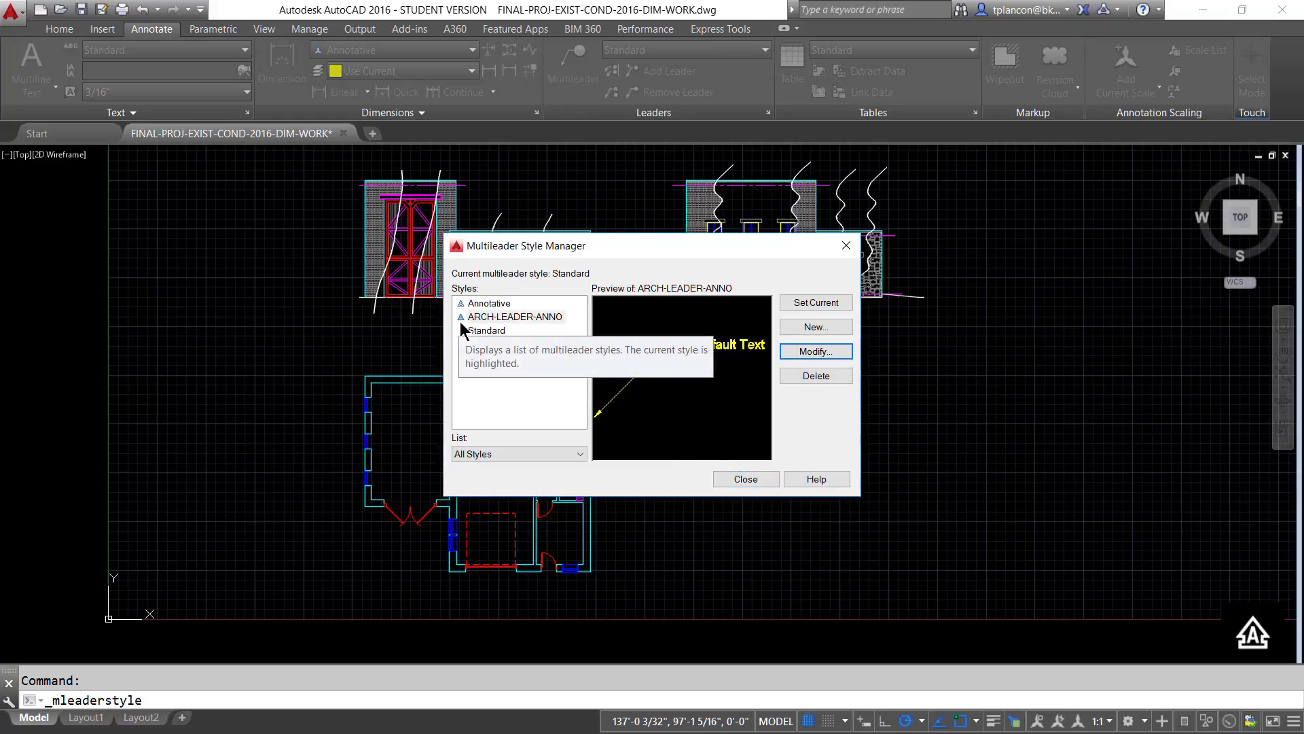
pyautogui.click(745, 479)
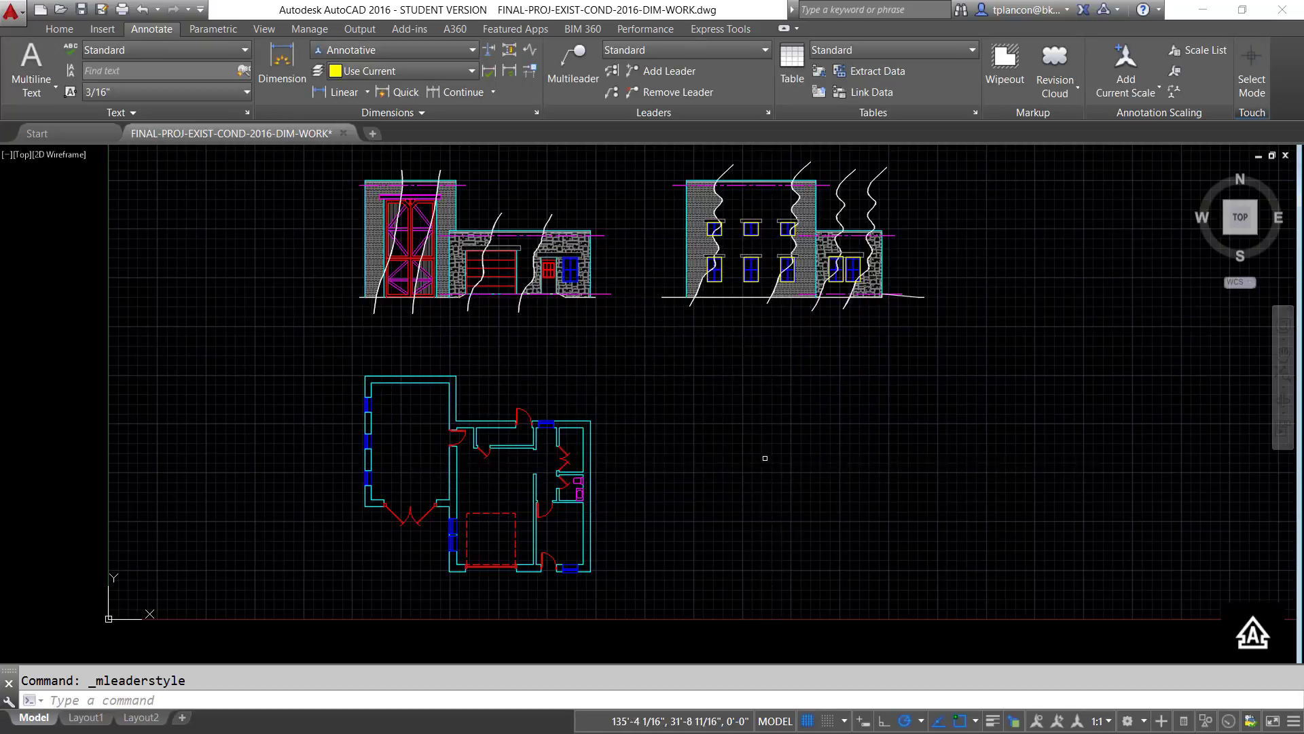
# - Make ARCH-ANNO the current dimension style and, at annotation scale 1:1, place a linear dimension above the uppermost exterior wall of the floor plan
pyautogui.click(473, 50)
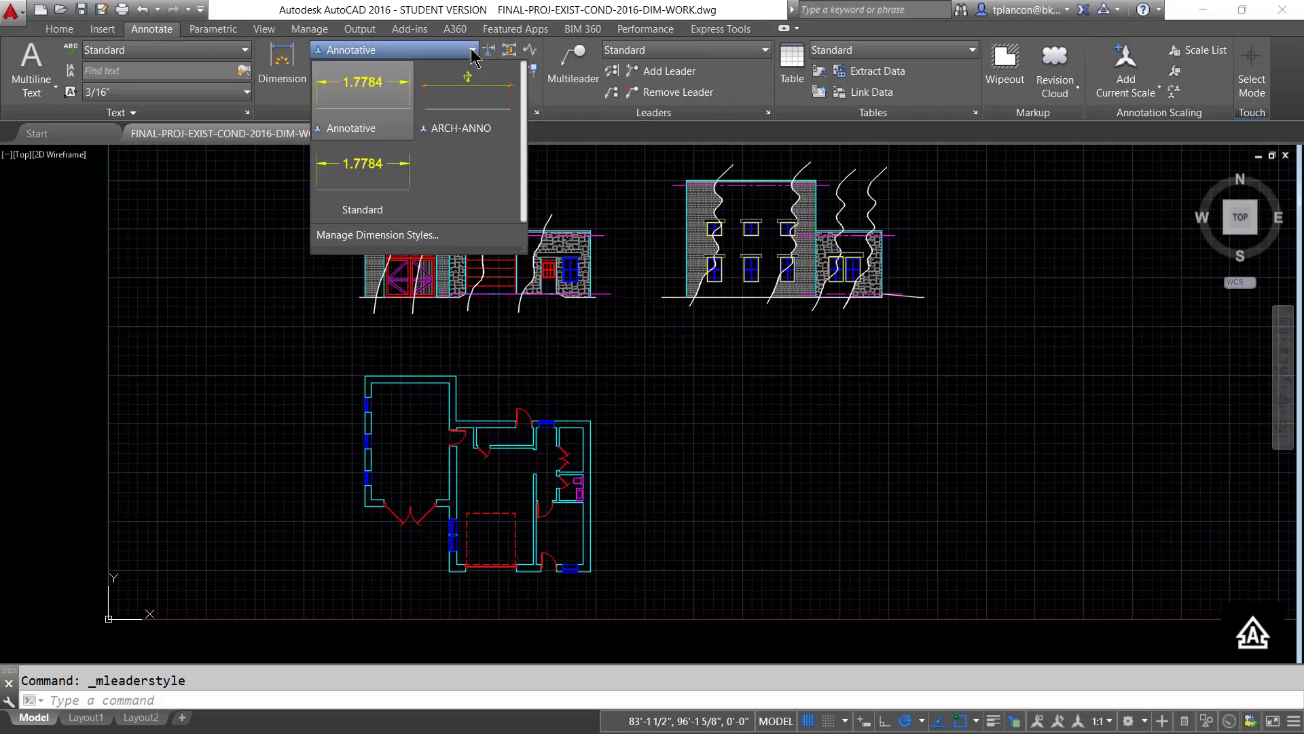
pyautogui.click(465, 114)
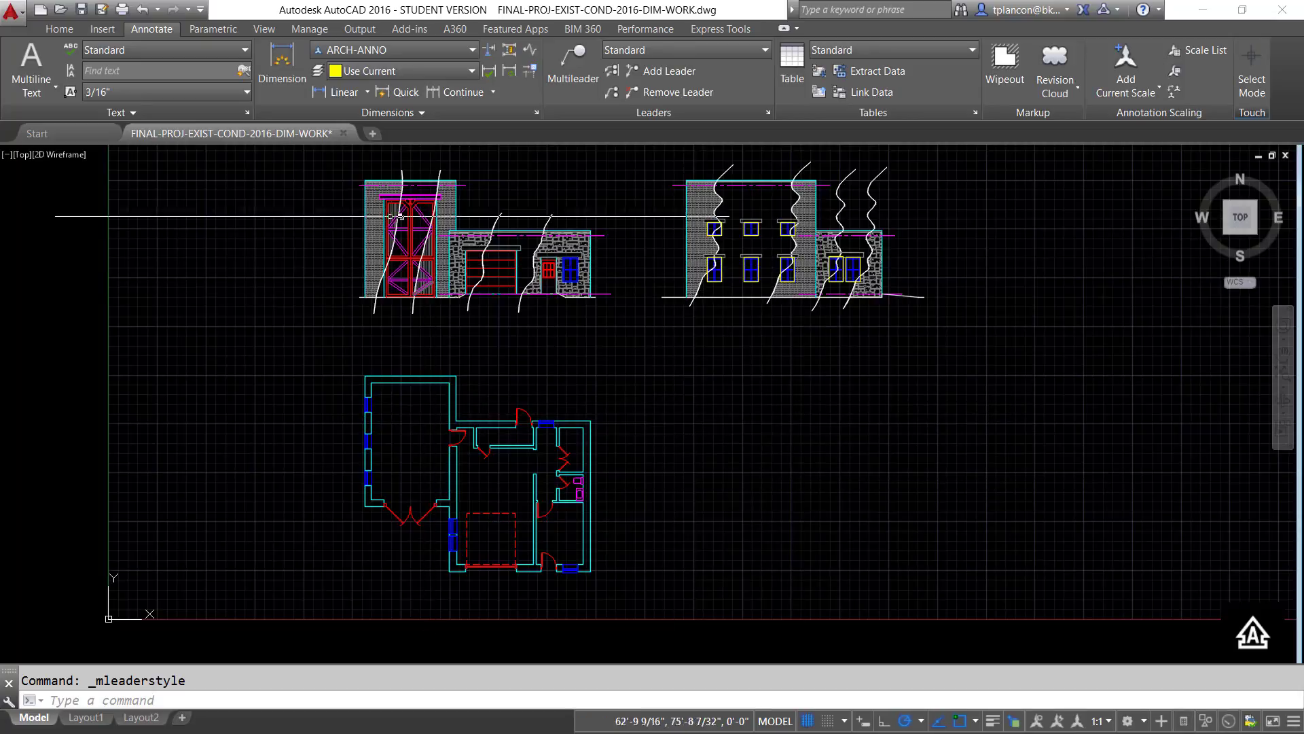
pyautogui.click(335, 94)
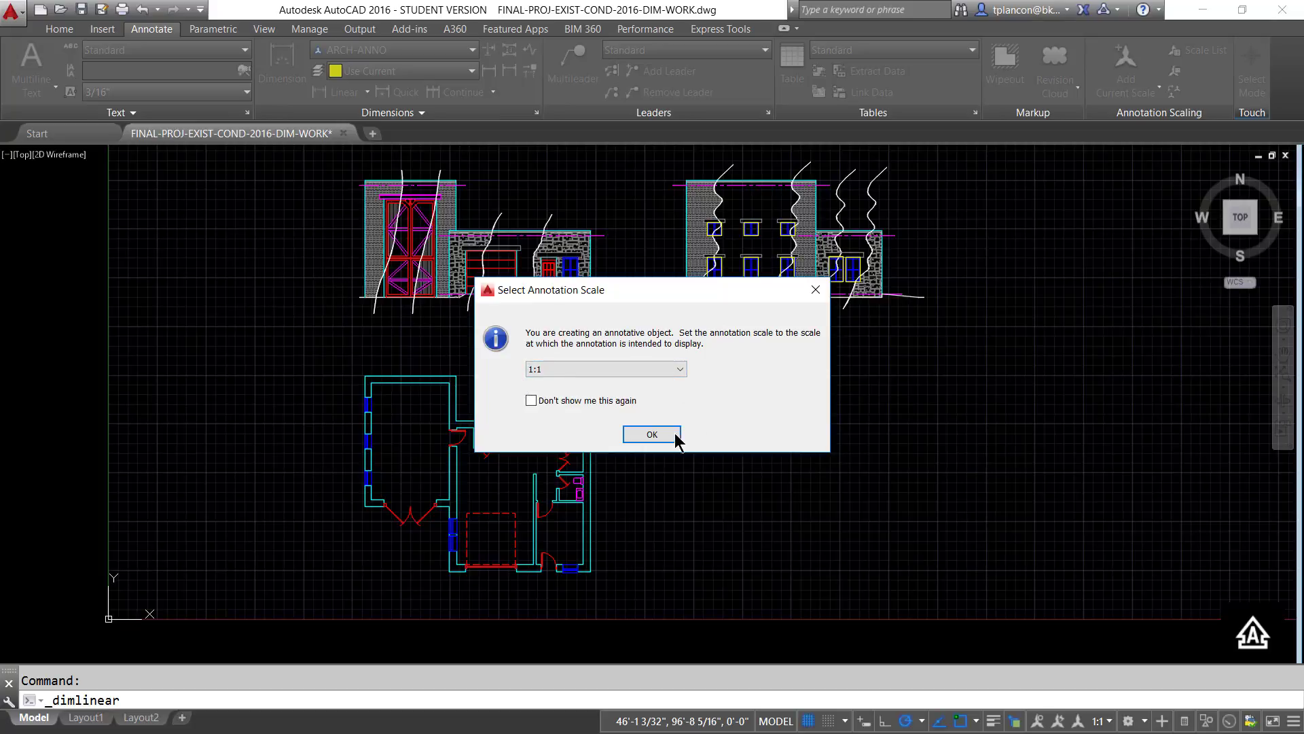
pyautogui.click(652, 434)
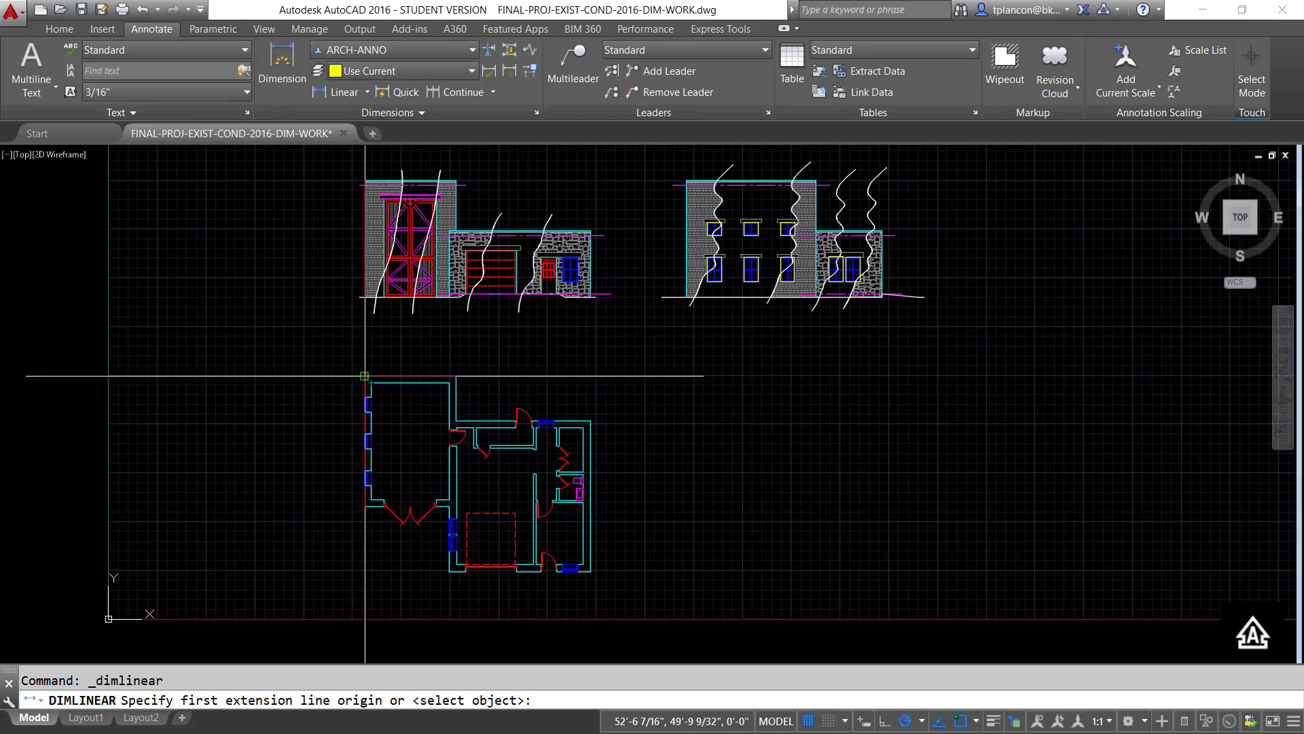
pyautogui.click(365, 376)
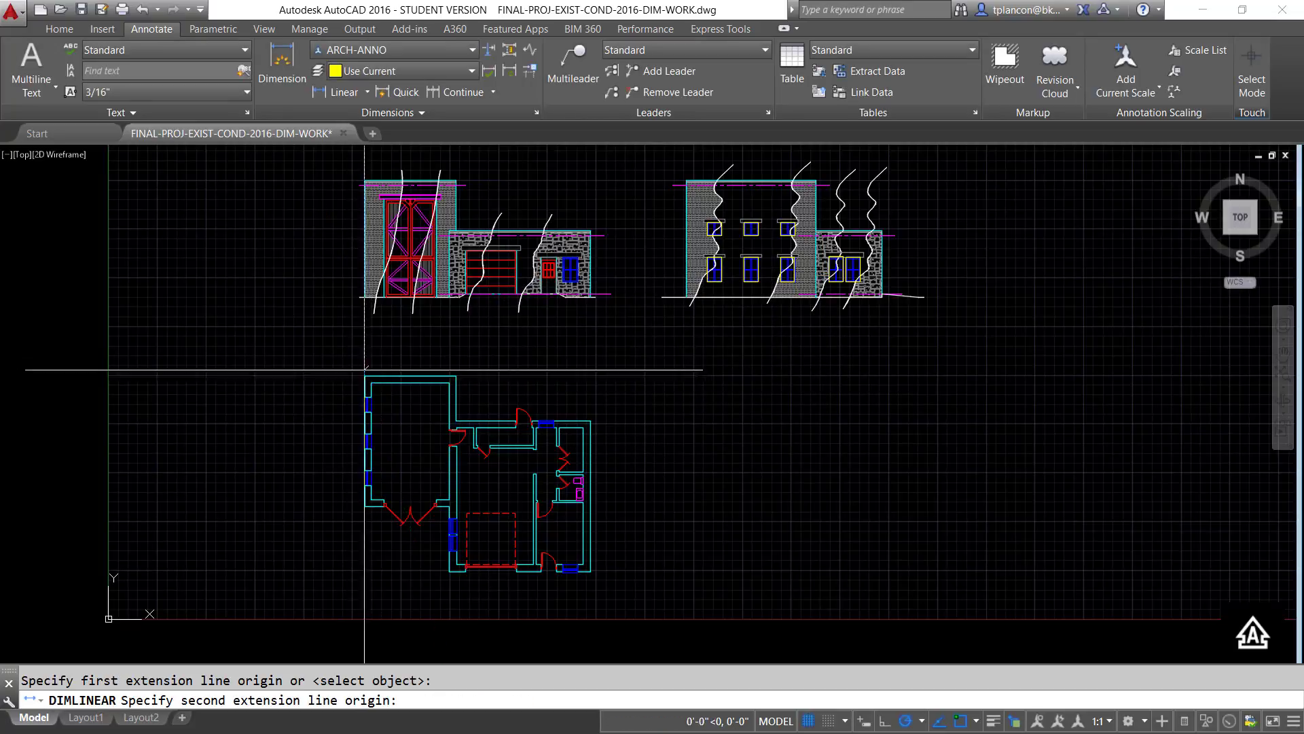
pyautogui.click(455, 375)
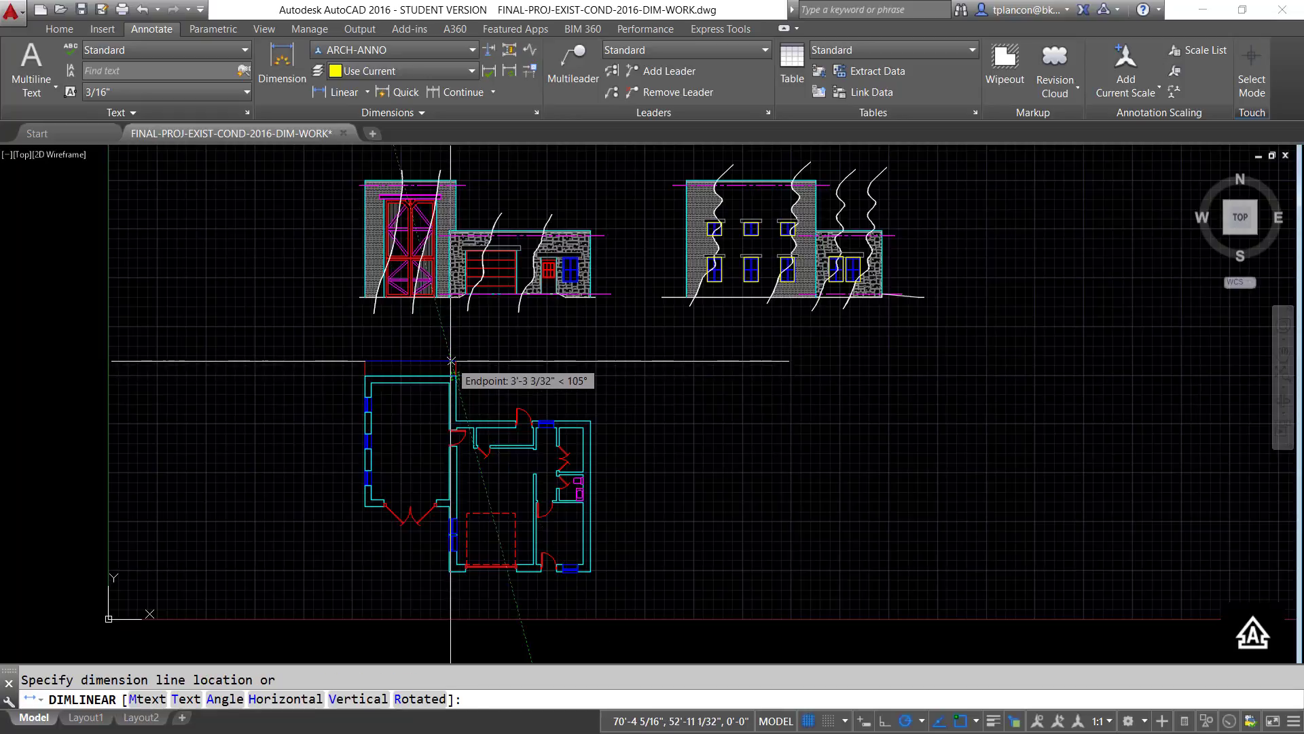
pyautogui.click(451, 361)
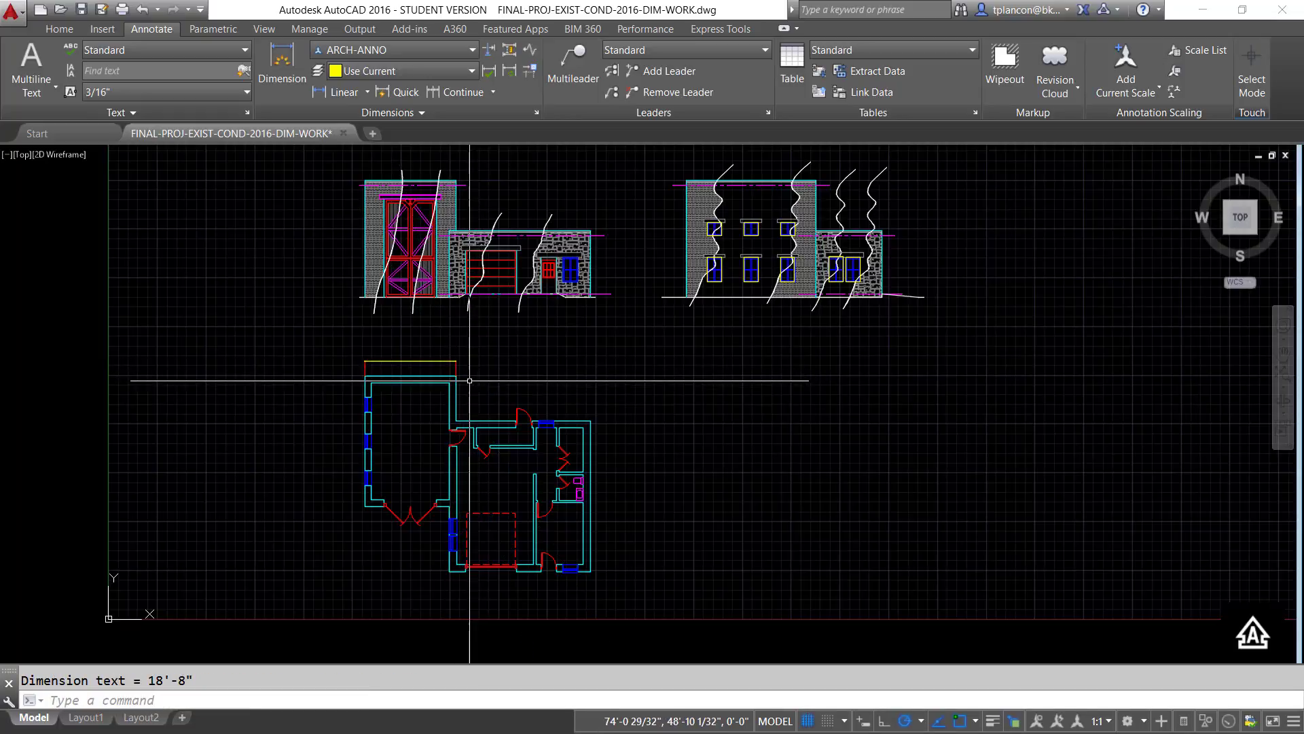
# - Examine the new dimension's text size and line up close at the middle of the dimension line
pyautogui.scroll(5, 471, 377)
pyautogui.moveTo(466, 339); pyautogui.dragTo(967, 458, button='middle')
pyautogui.scroll(2, 582, 422)
pyautogui.moveTo(583, 417); pyautogui.dragTo(607, 445, button='middle')
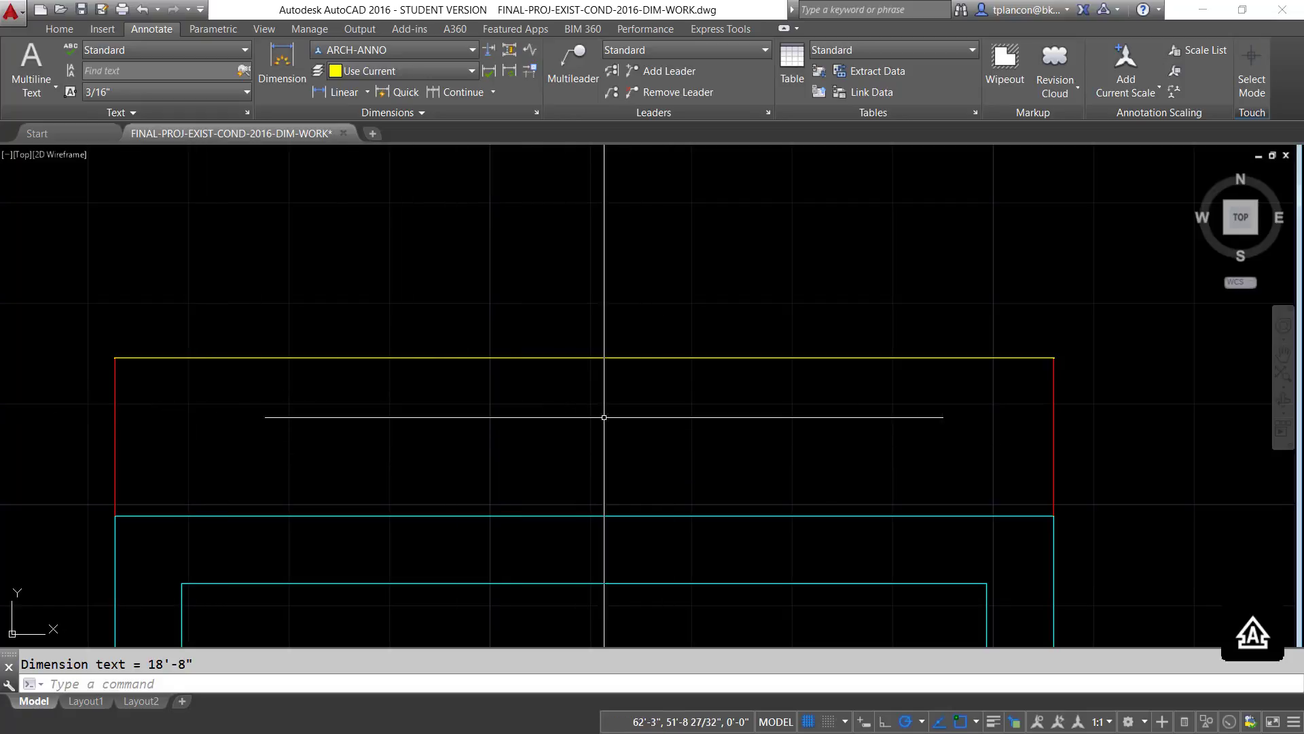
pyautogui.scroll(3, 604, 389)
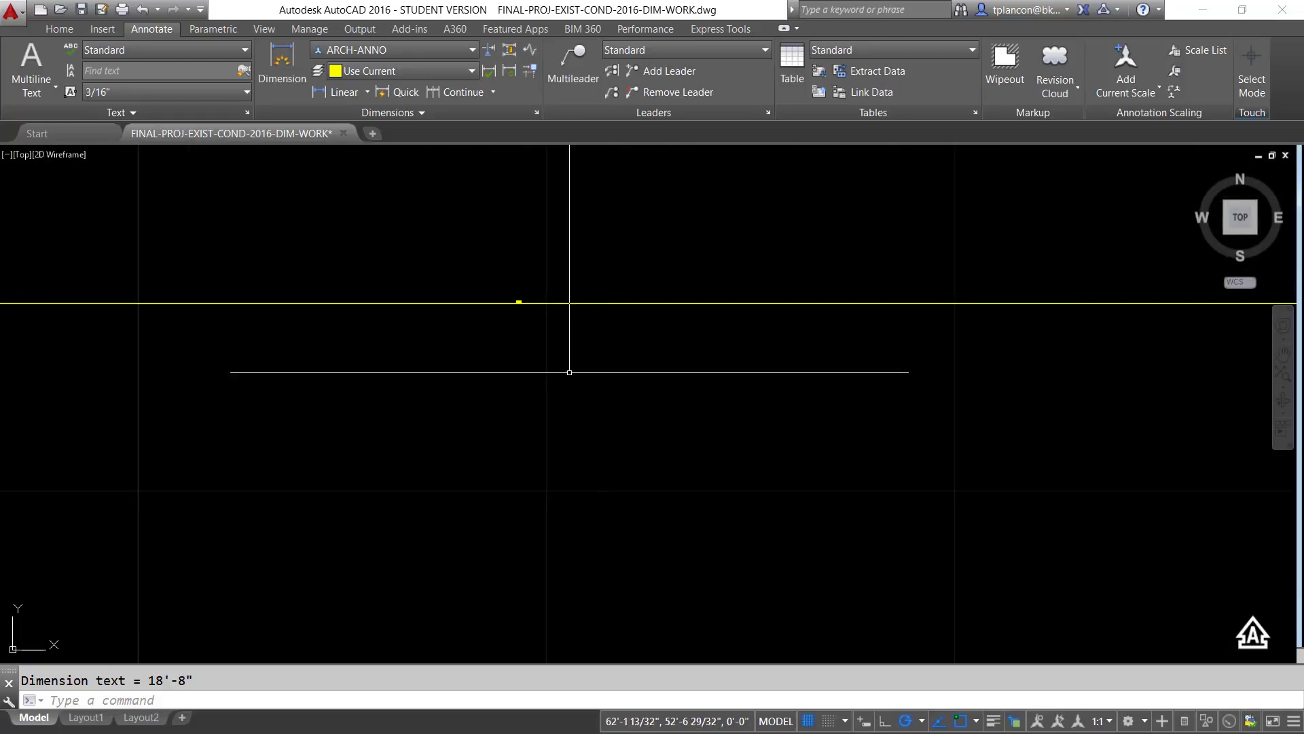
pyautogui.moveTo(561, 373); pyautogui.dragTo(552, 536, button='middle')
pyautogui.scroll(5, 525, 488)
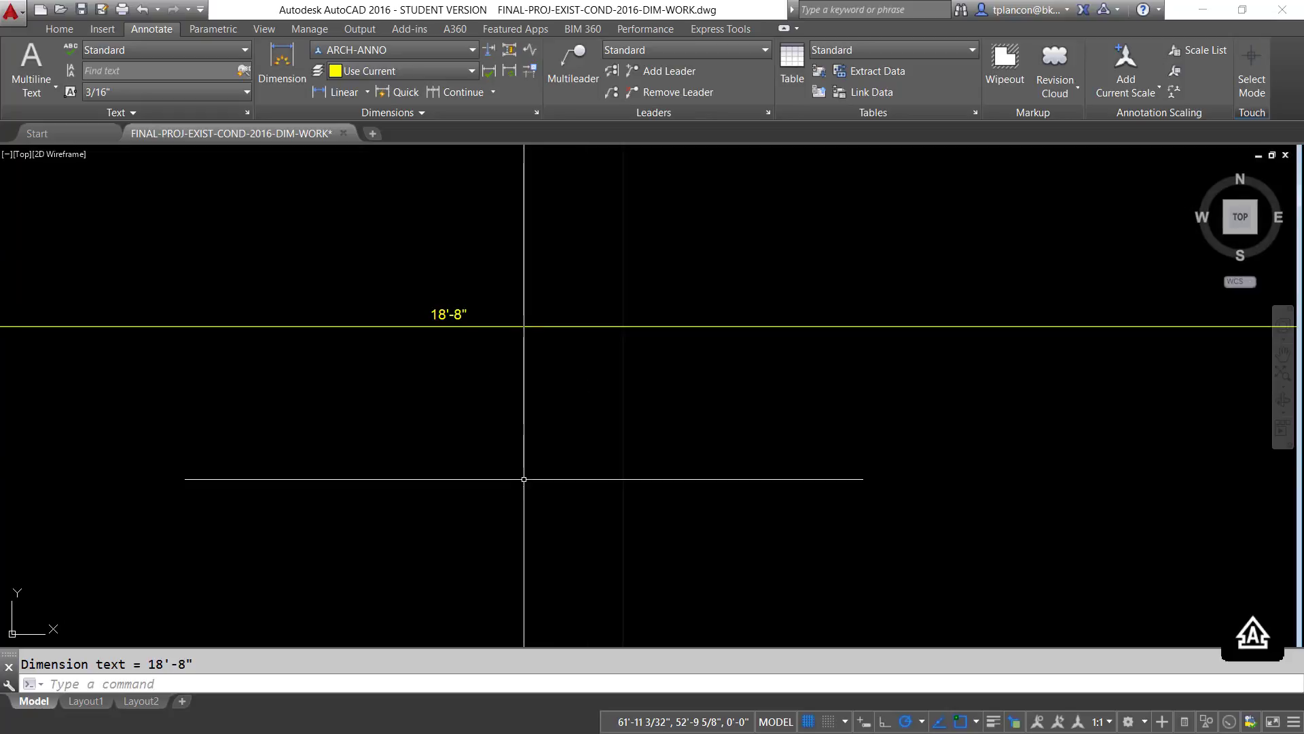
pyautogui.moveTo(462, 384); pyautogui.dragTo(474, 536, button='middle')
pyautogui.scroll(4, 478, 507)
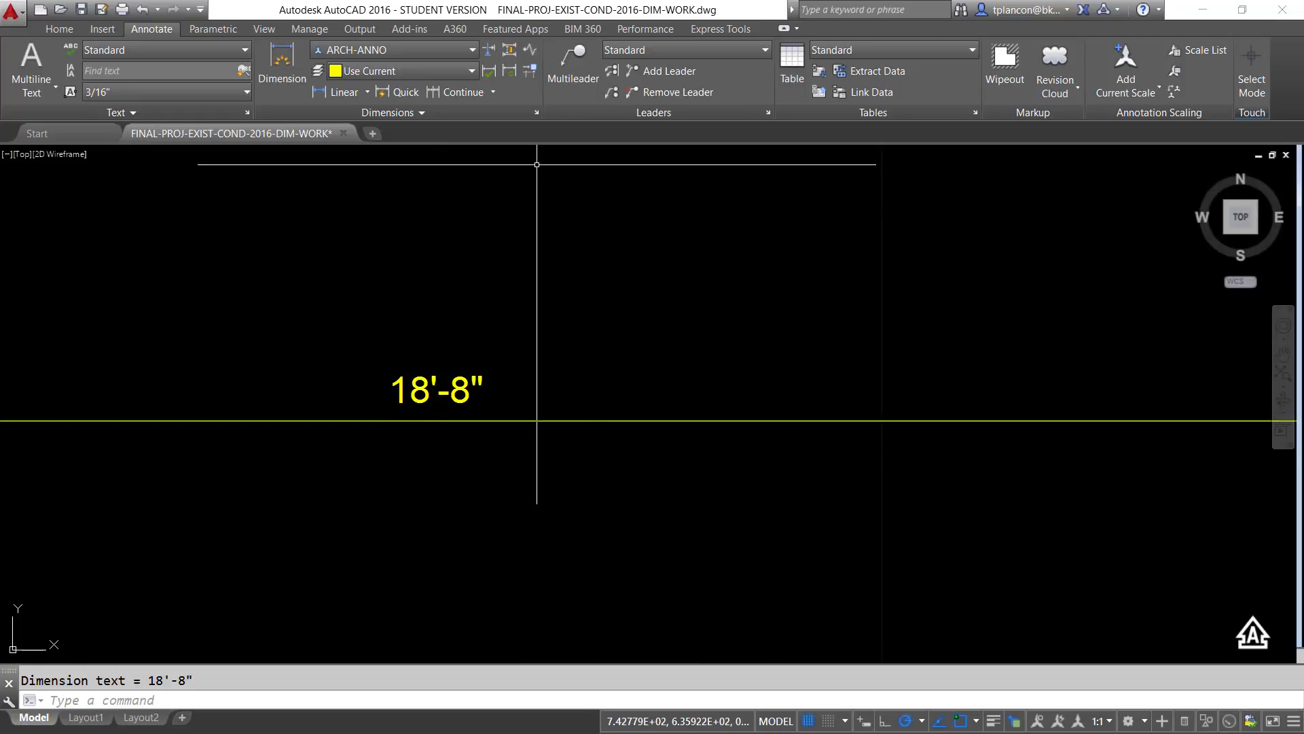
# - Review the line and text settings of the ARCH-ANNO dimension style without changing them
pyautogui.click(537, 114)
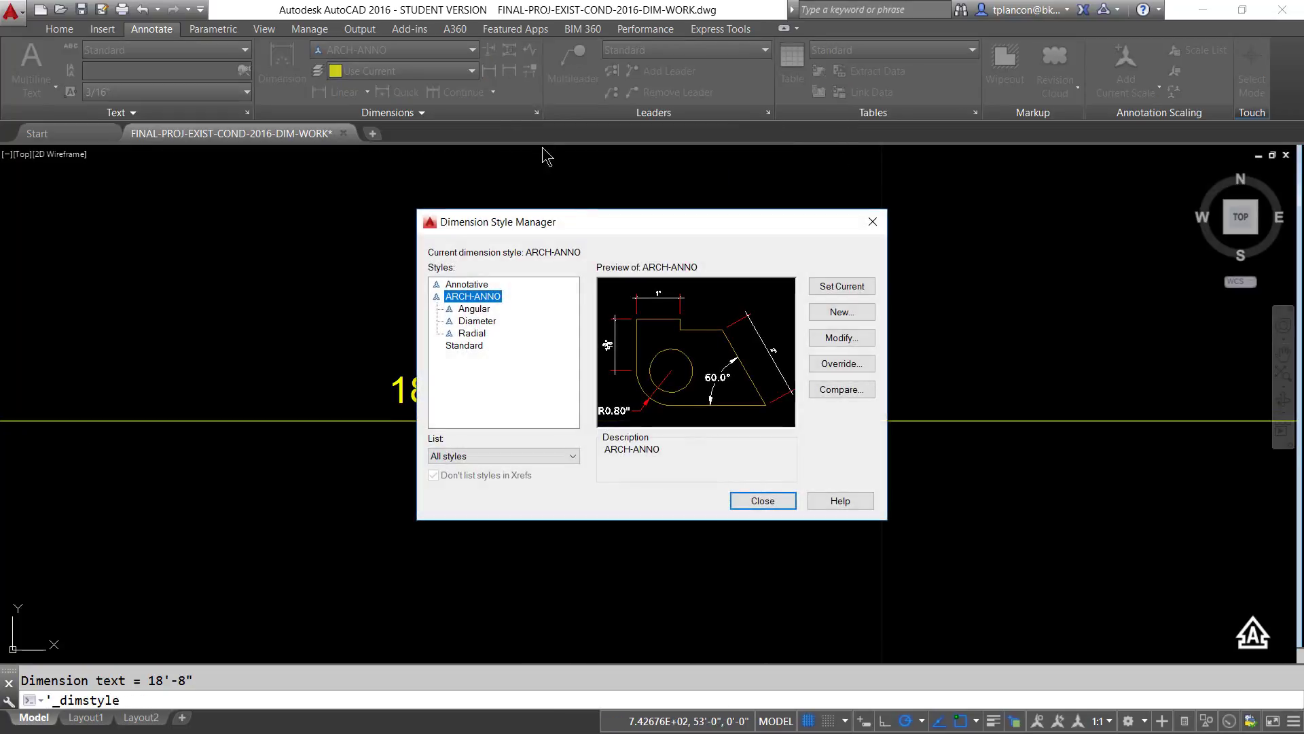
pyautogui.click(834, 336)
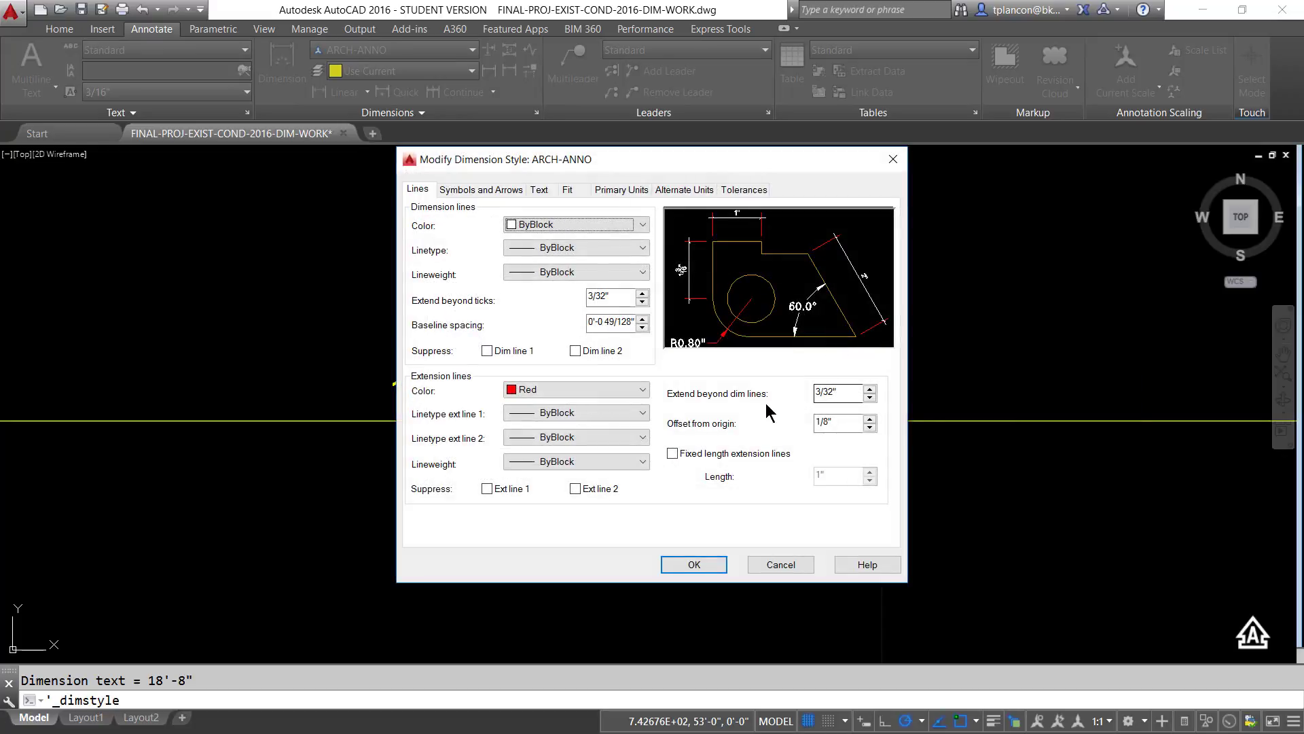
pyautogui.click(540, 190)
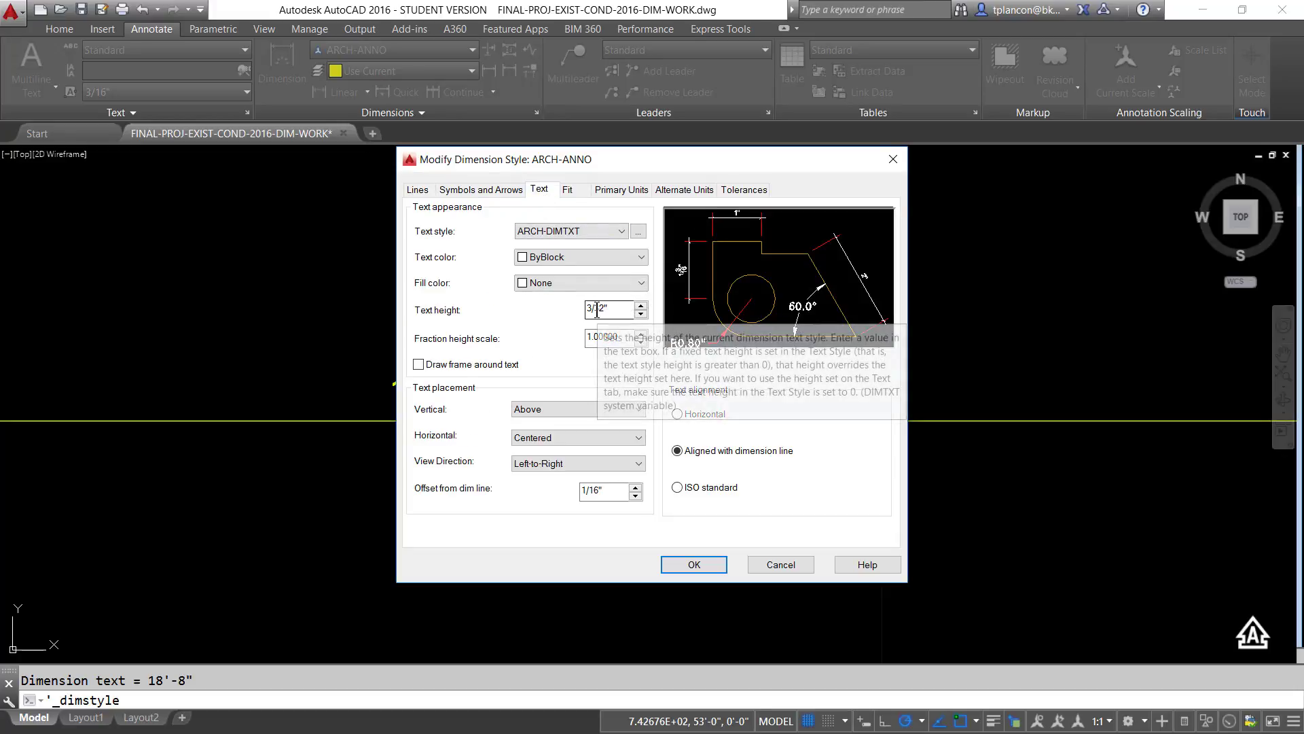
pyautogui.click(788, 561)
pyautogui.click(765, 499)
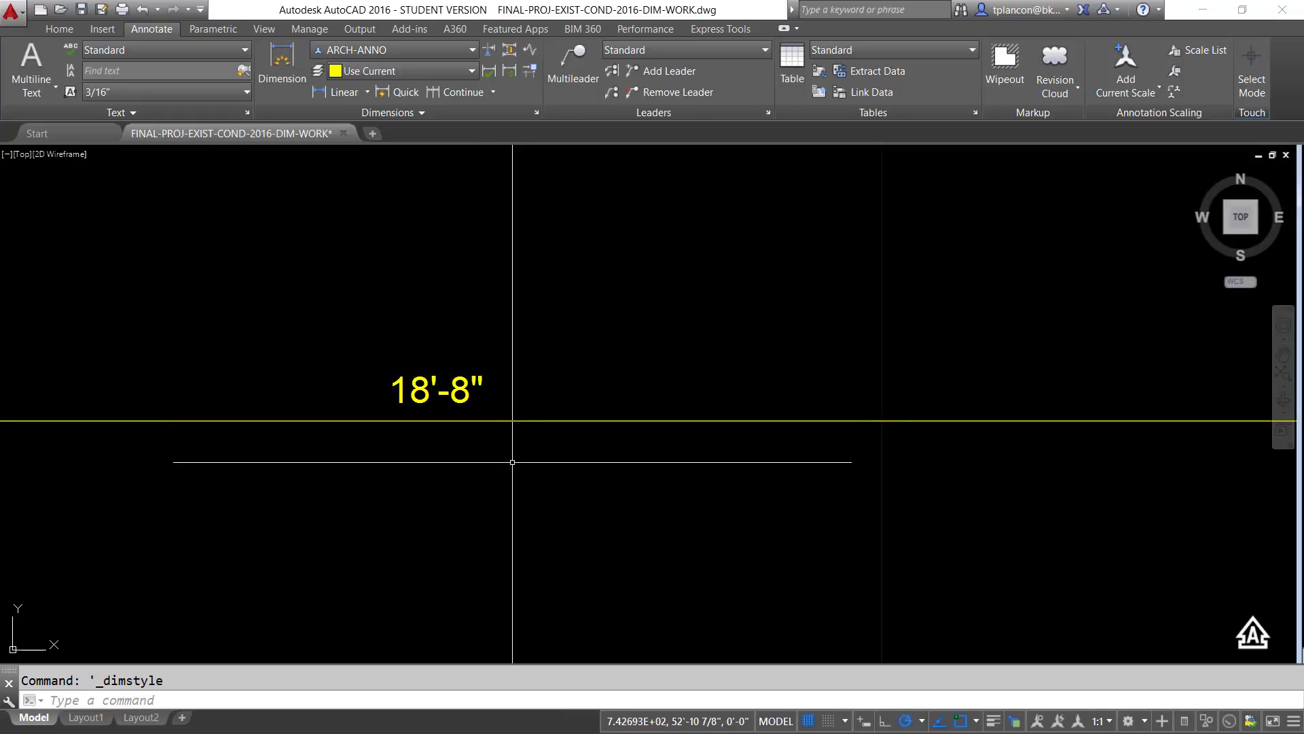
# - Set the drawing's annotation scale to 1/4" = 1'-0"
pyautogui.write('z')
pyautogui.press('Return')
pyautogui.write('e')
pyautogui.press('Return')
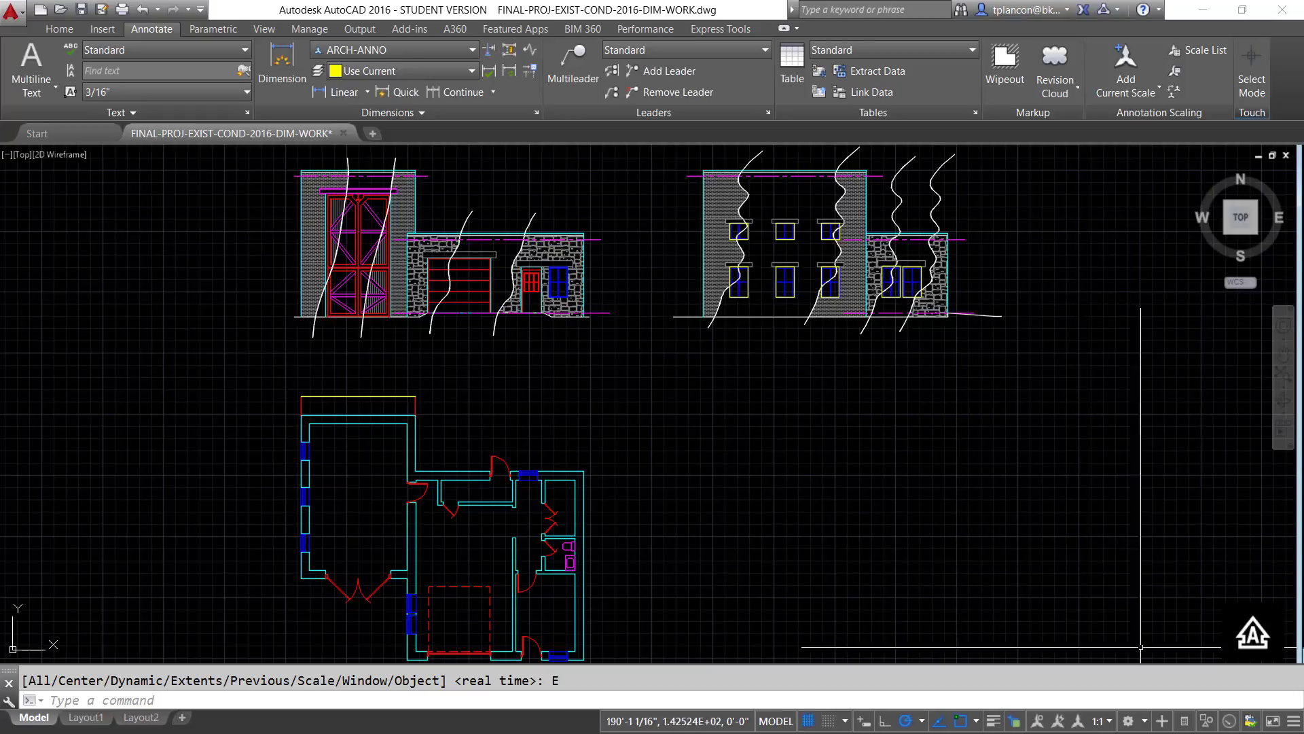
pyautogui.click(1109, 722)
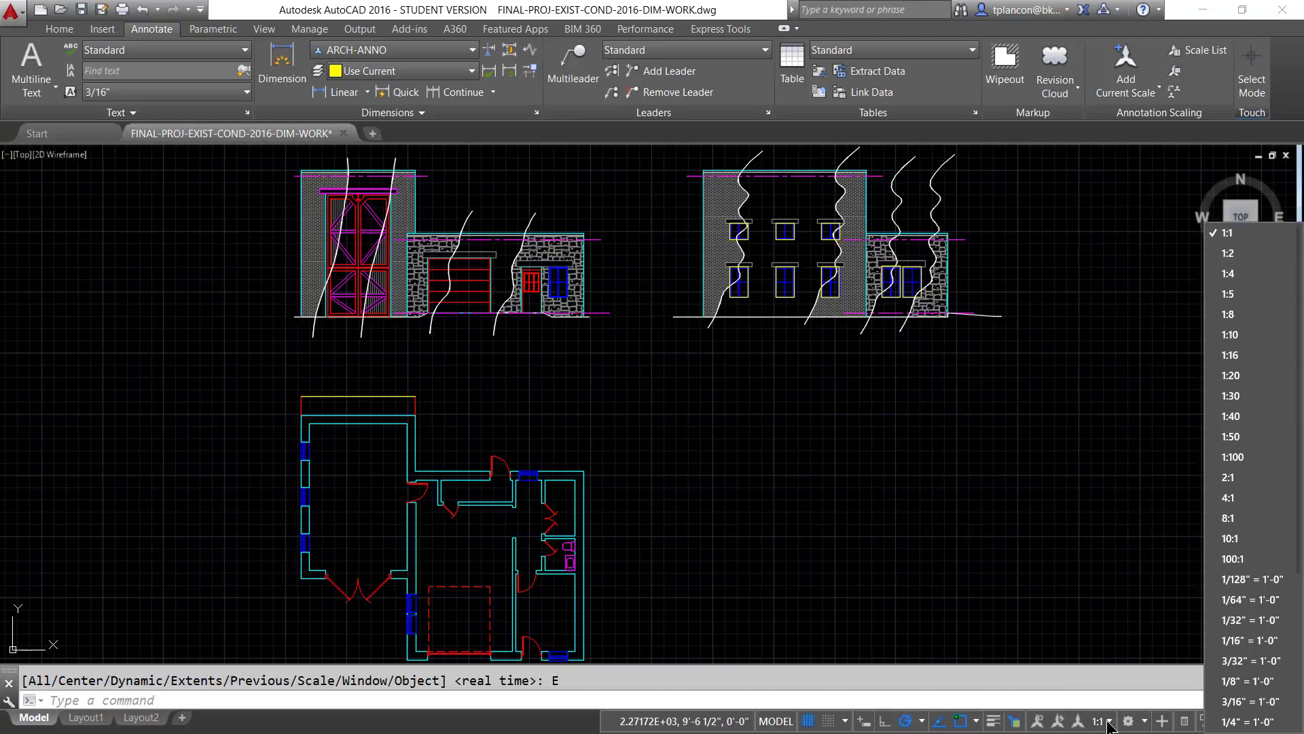
pyautogui.click(1226, 722)
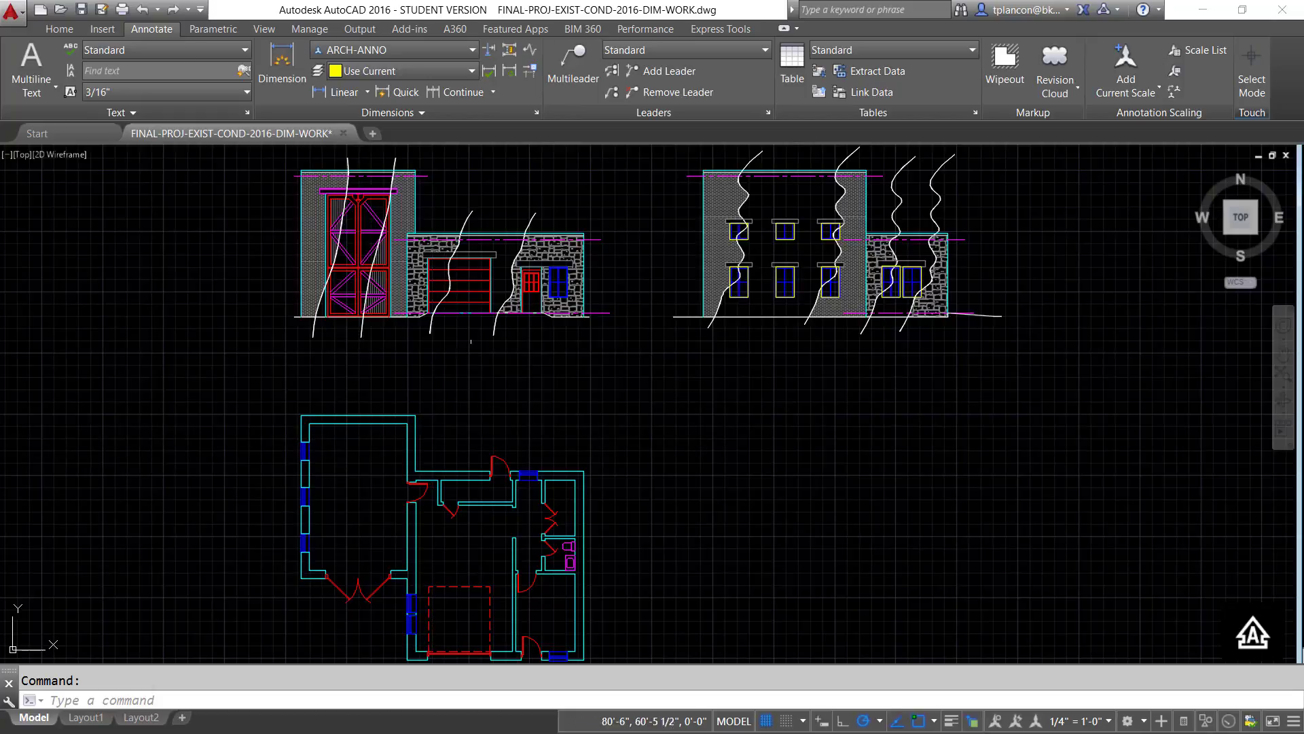
# - Place a linear dimension at the 1/4" = 1'-0" scale between the outer corners of the uppermost plan wall, and inspect its appearance
pyautogui.click(358, 96)
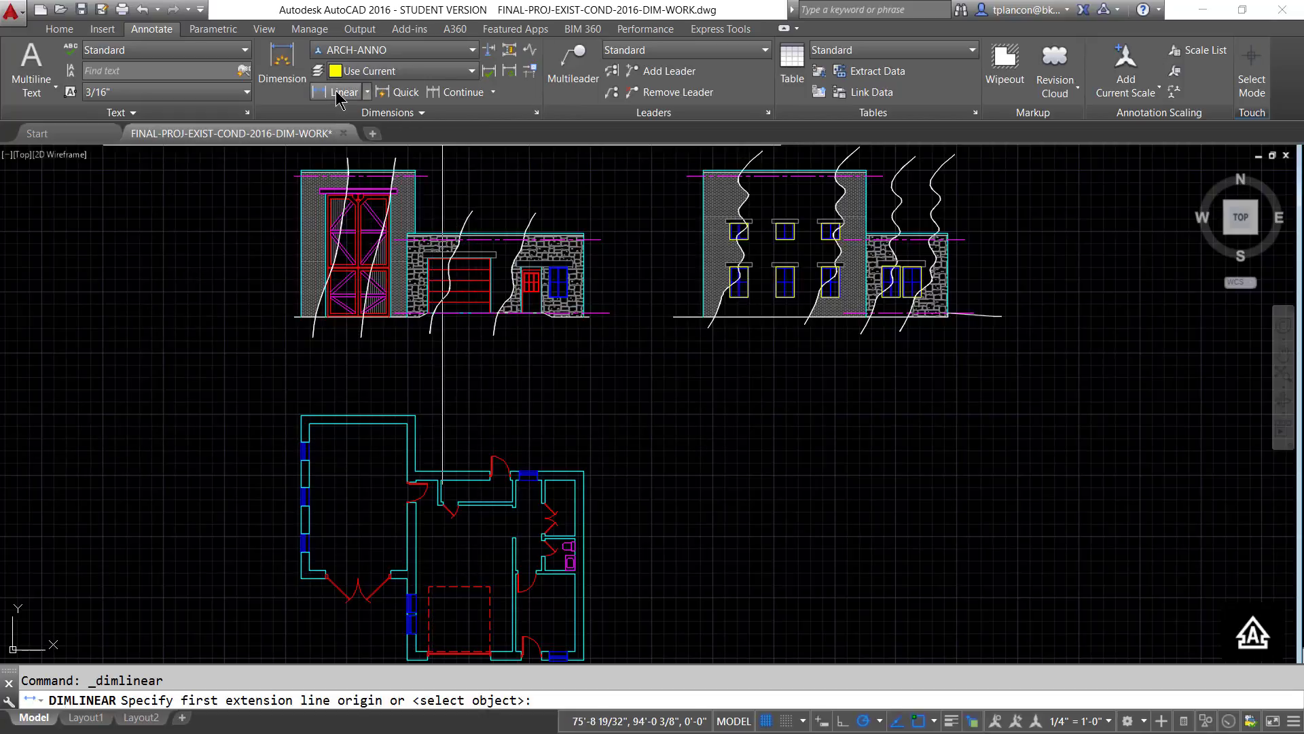
pyautogui.click(301, 415)
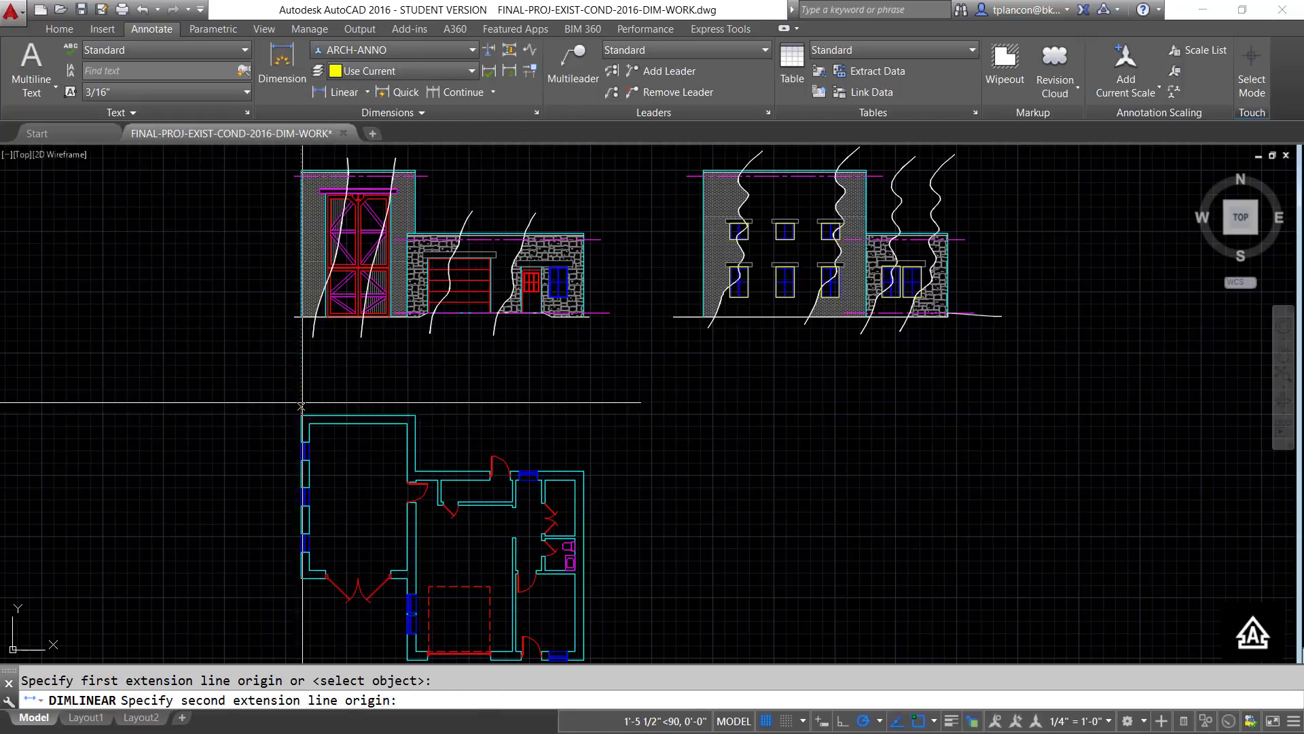
pyautogui.click(414, 415)
pyautogui.click(415, 401)
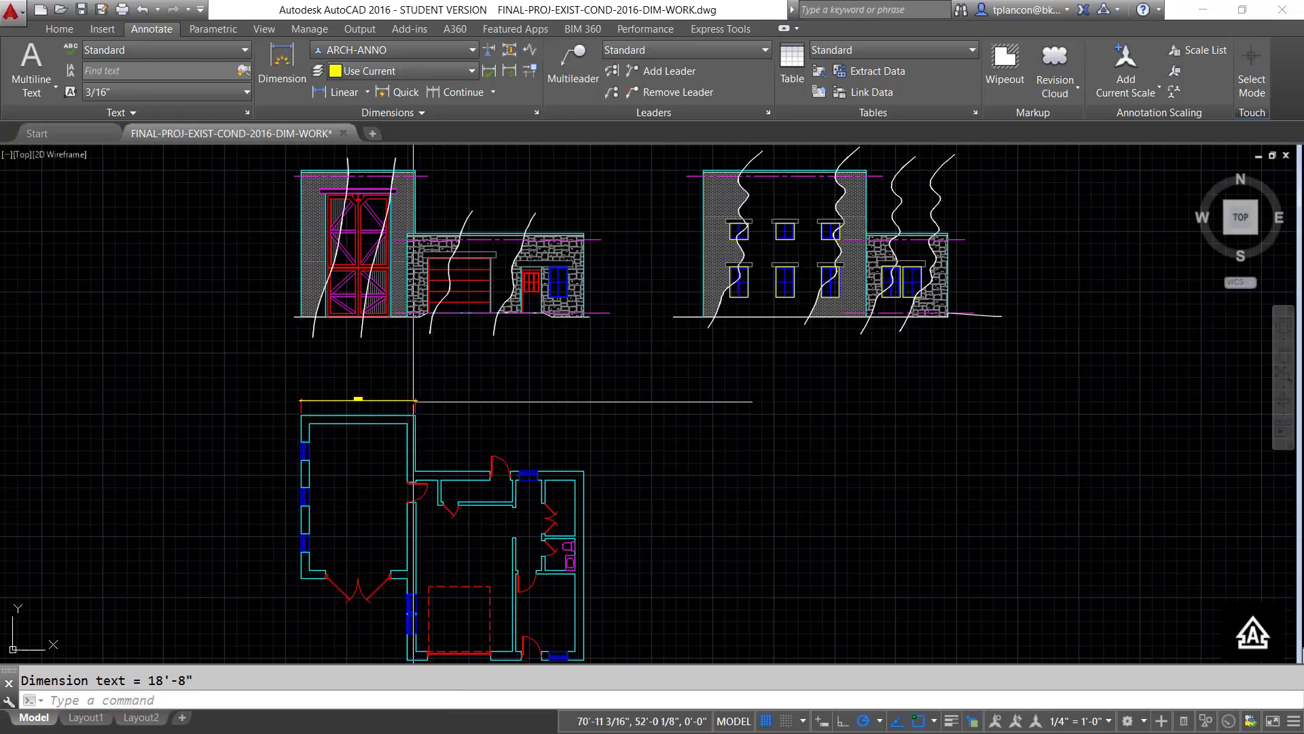
pyautogui.scroll(3, 464, 431)
pyautogui.scroll(4, 465, 431)
pyautogui.moveTo(422, 402); pyautogui.dragTo(720, 434, button='middle')
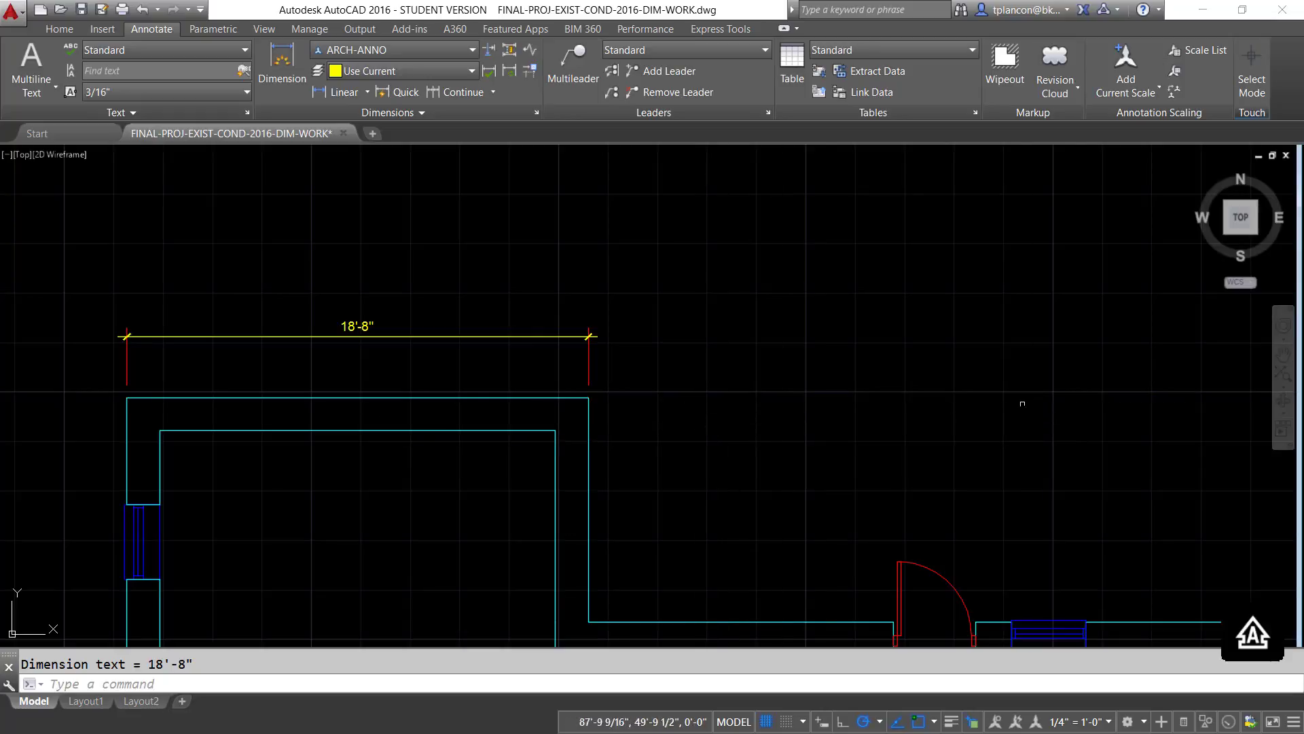
# - Toggle the display of annotation objects for all scales on and off, and switch the annotation scale to 1:1
pyautogui.click(995, 722)
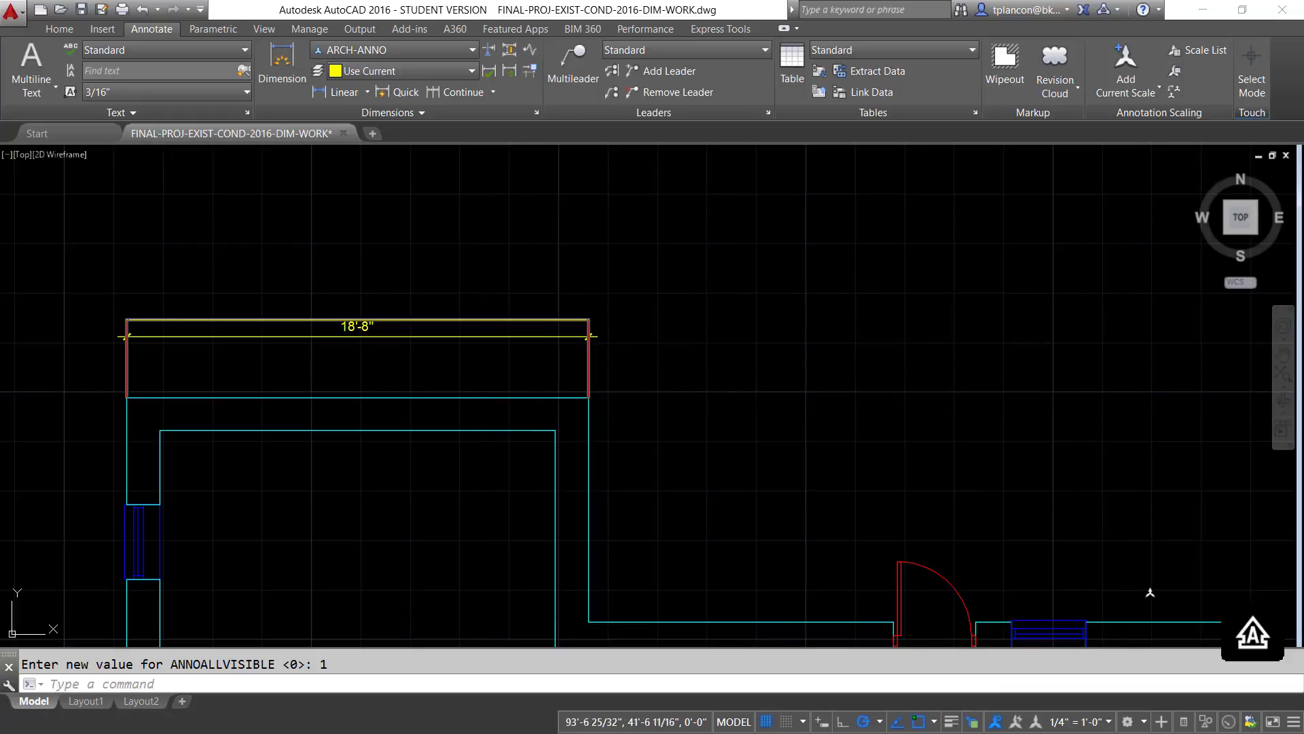
pyautogui.click(996, 721)
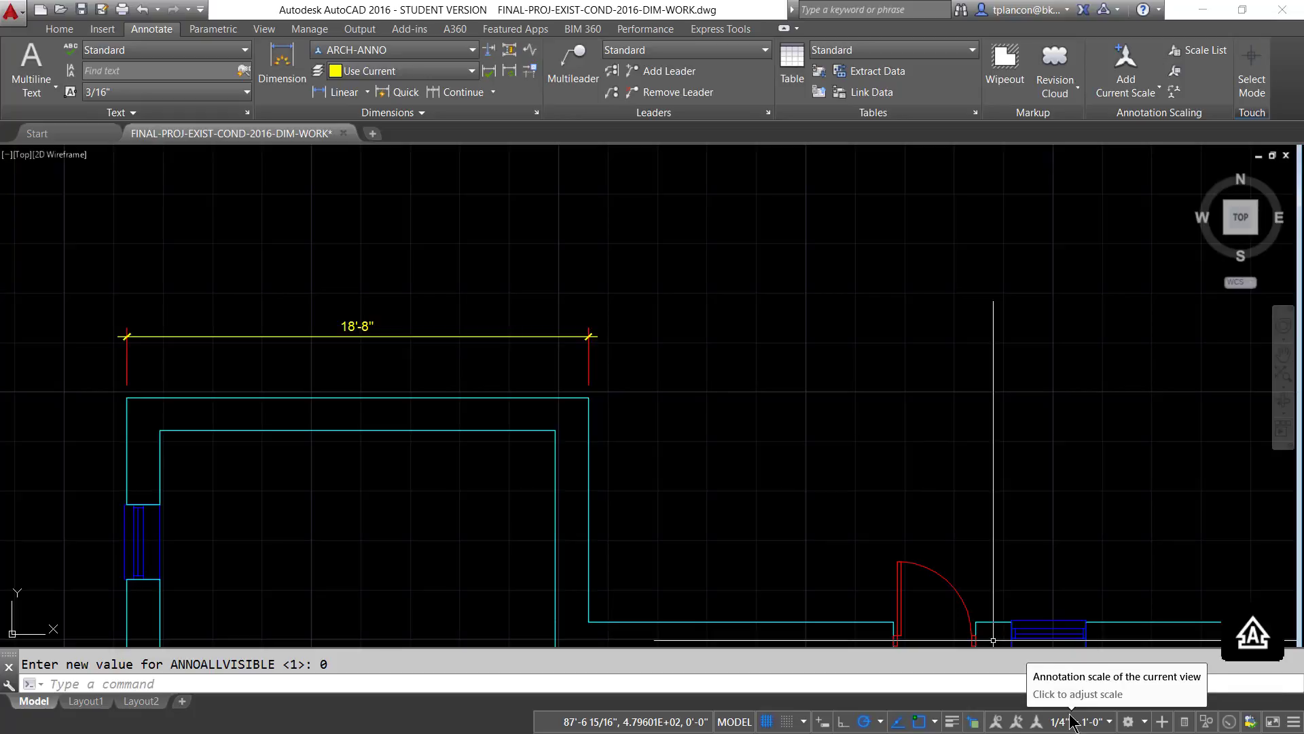
pyautogui.click(1109, 723)
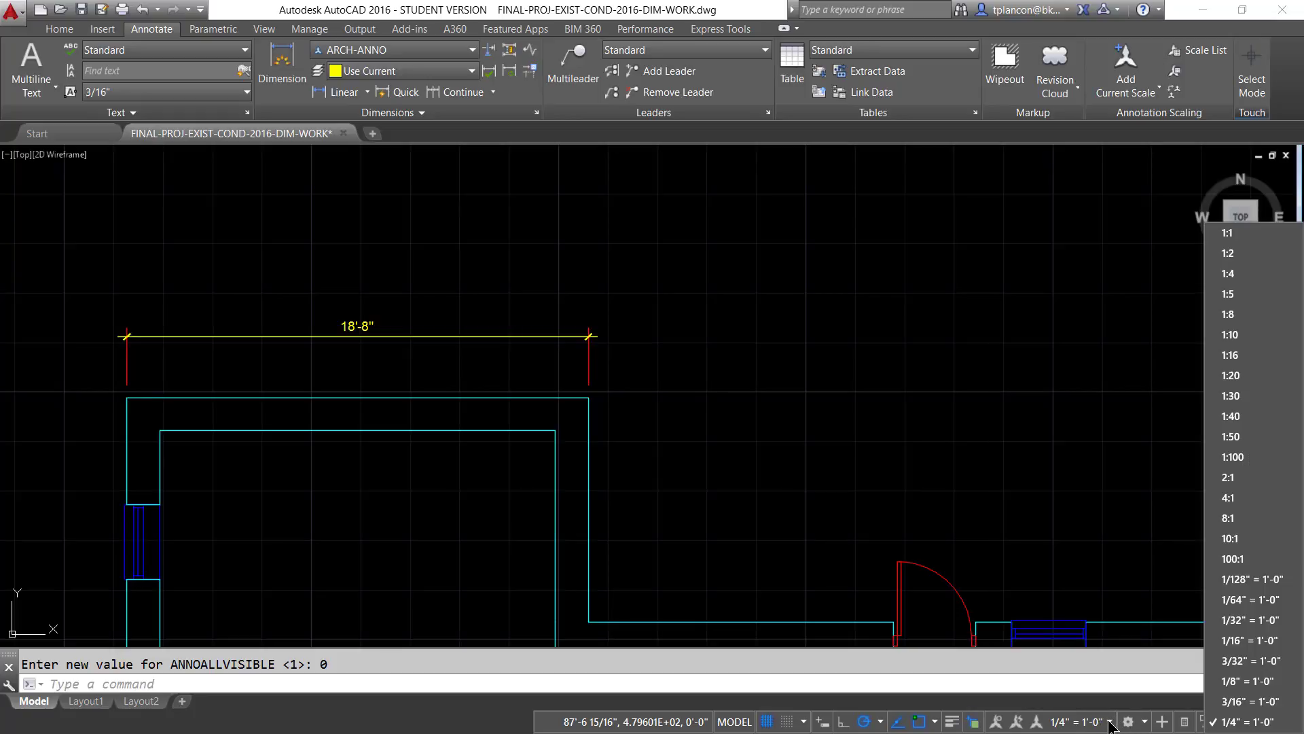
pyautogui.click(1229, 234)
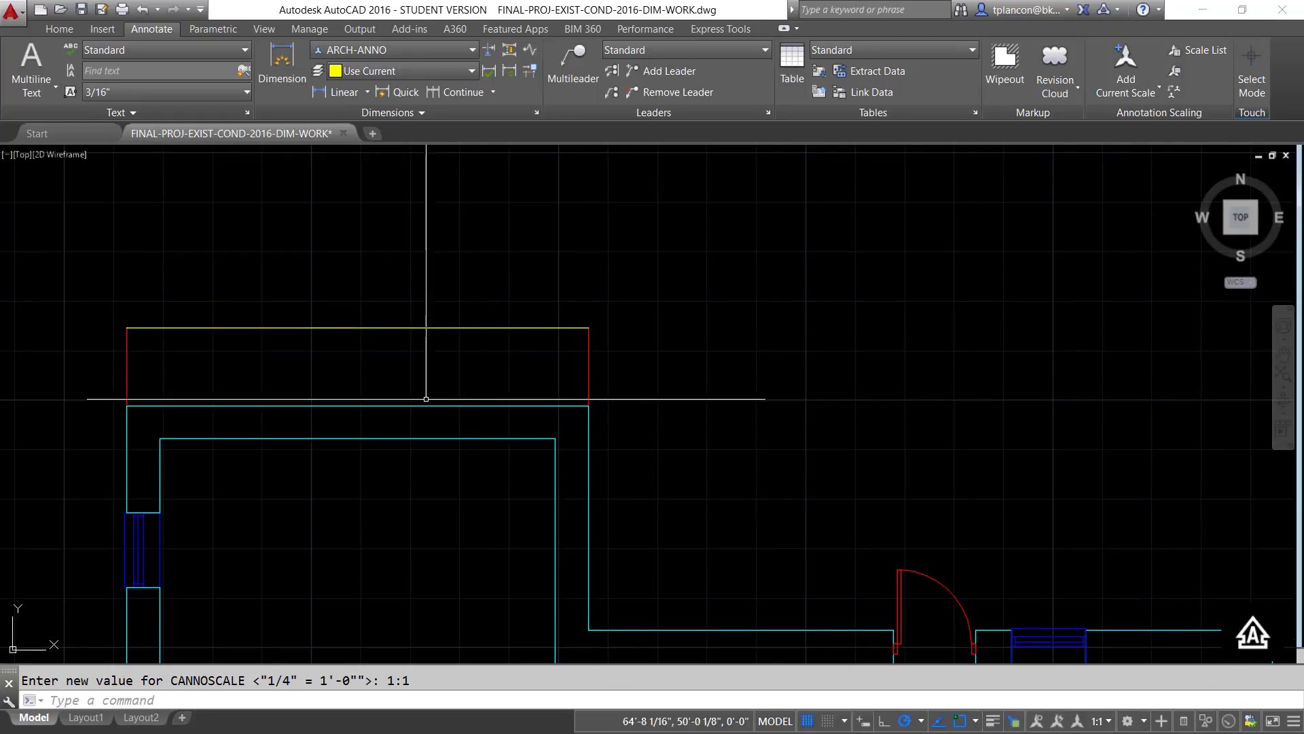
# - Show annotation objects at all scales and erase the linear dimension created at 1/4" = 1'-0"
pyautogui.click(1037, 723)
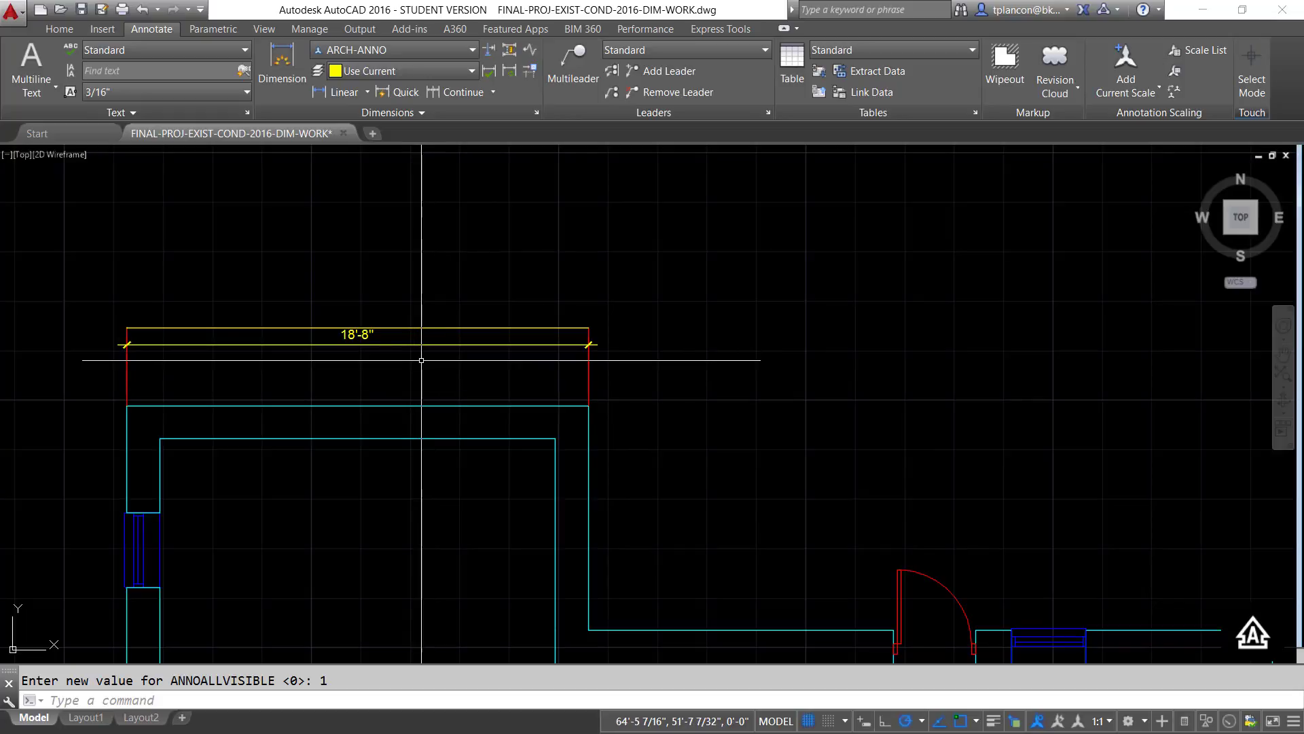
pyautogui.write('E')
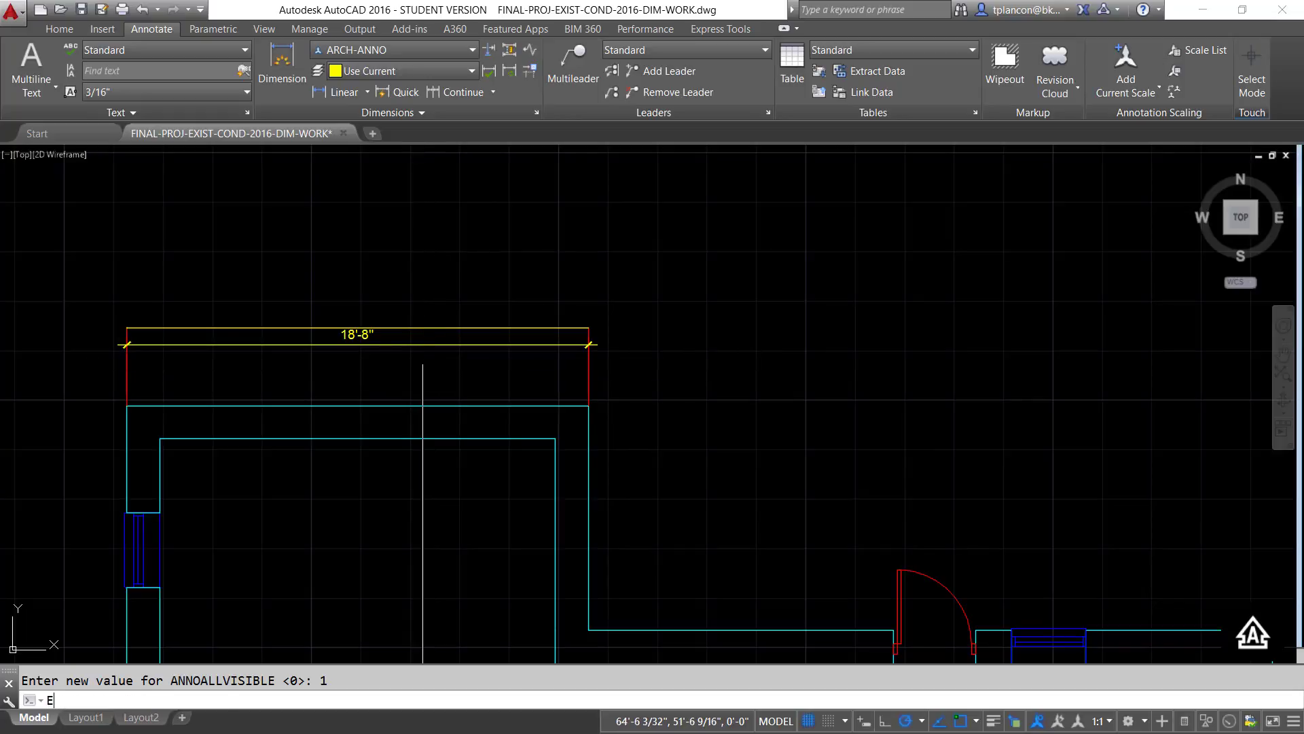
pyautogui.press('Return')
pyautogui.click(434, 347)
pyautogui.click(402, 366)
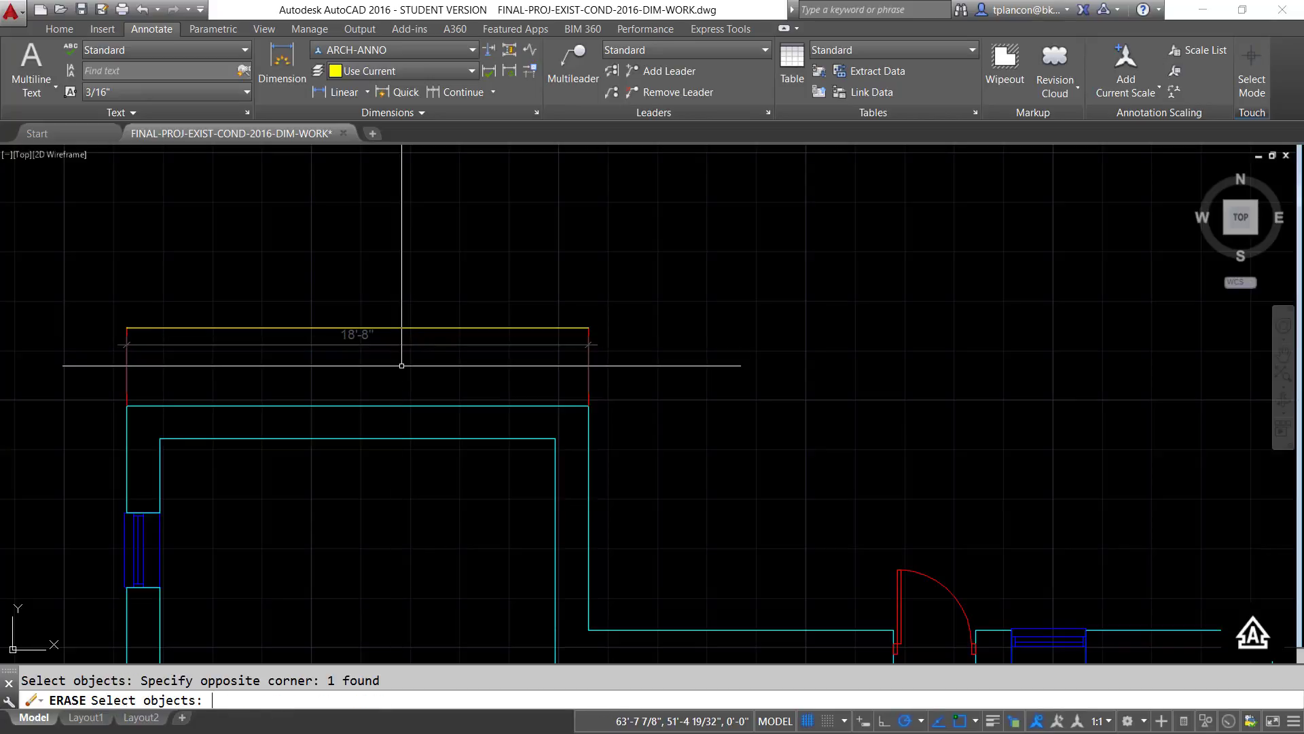
pyautogui.press('Return')
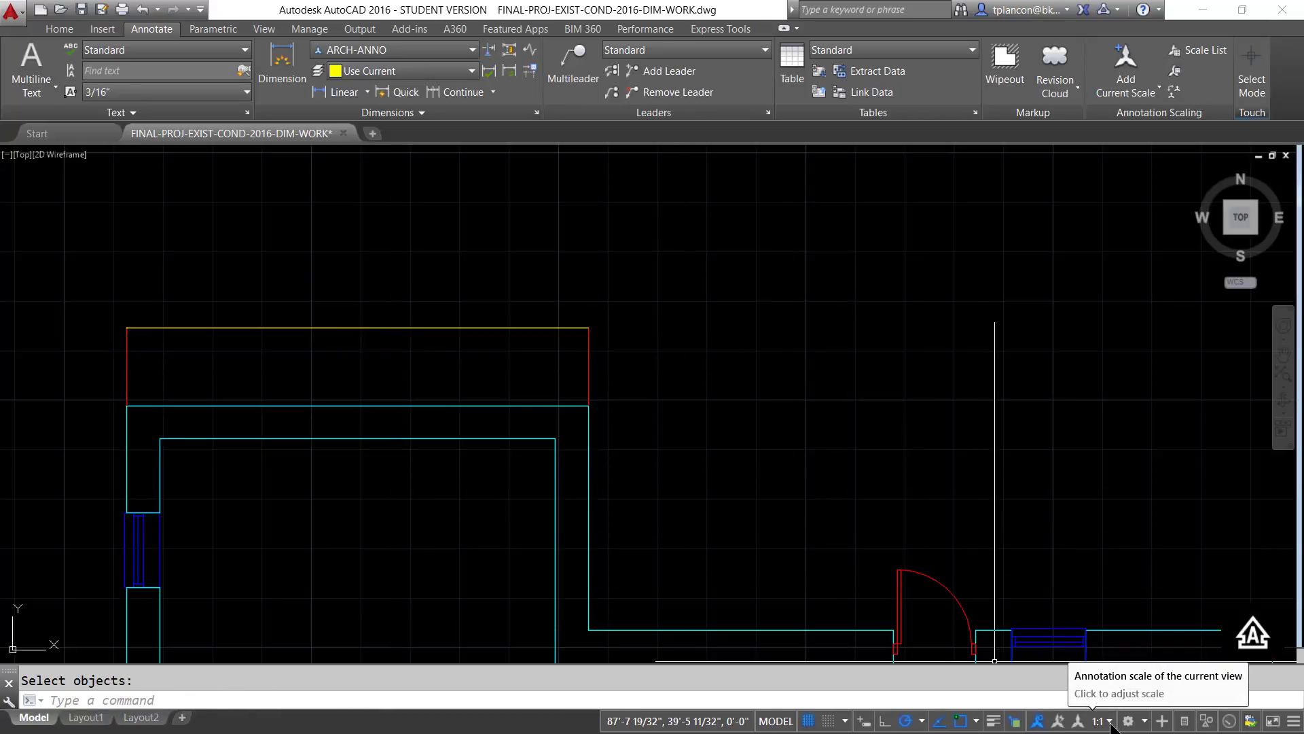
# - Limit annotation display to the current scale and set the annotation scale to 1/4" = 1'-0"
pyautogui.click(1036, 722)
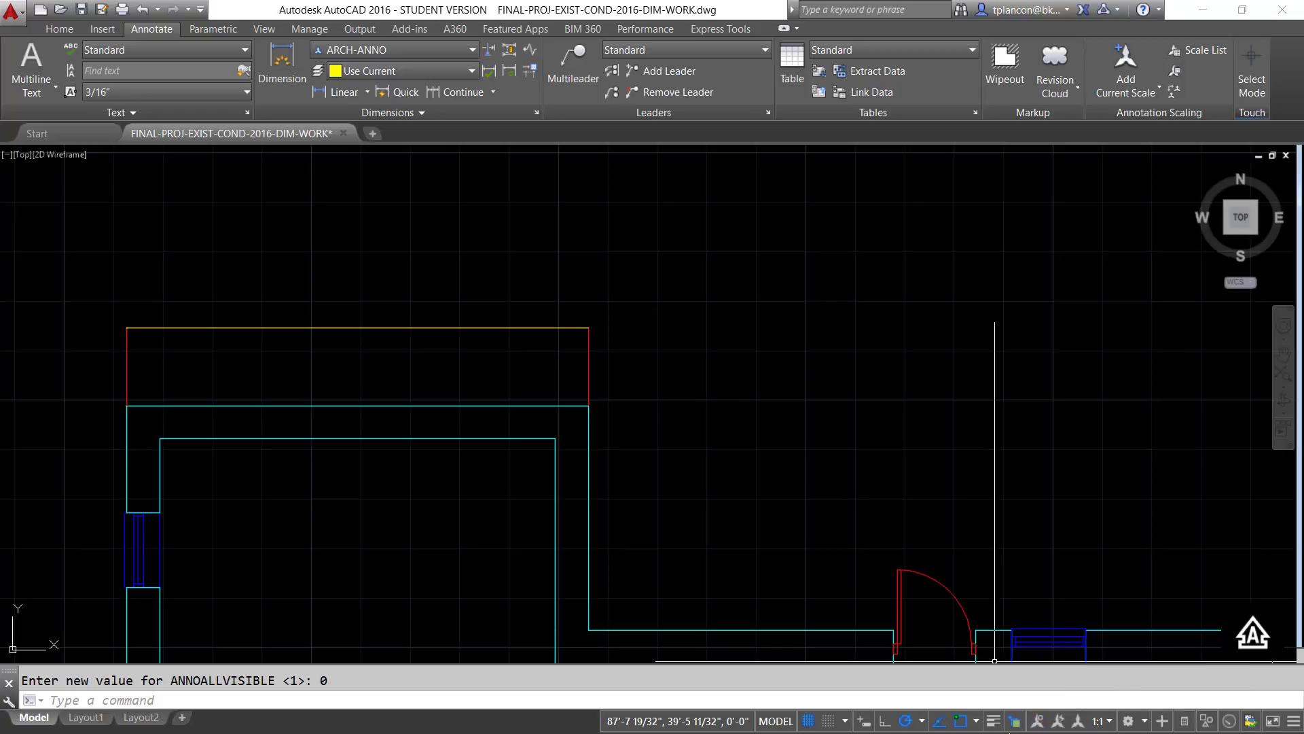
pyautogui.click(1110, 723)
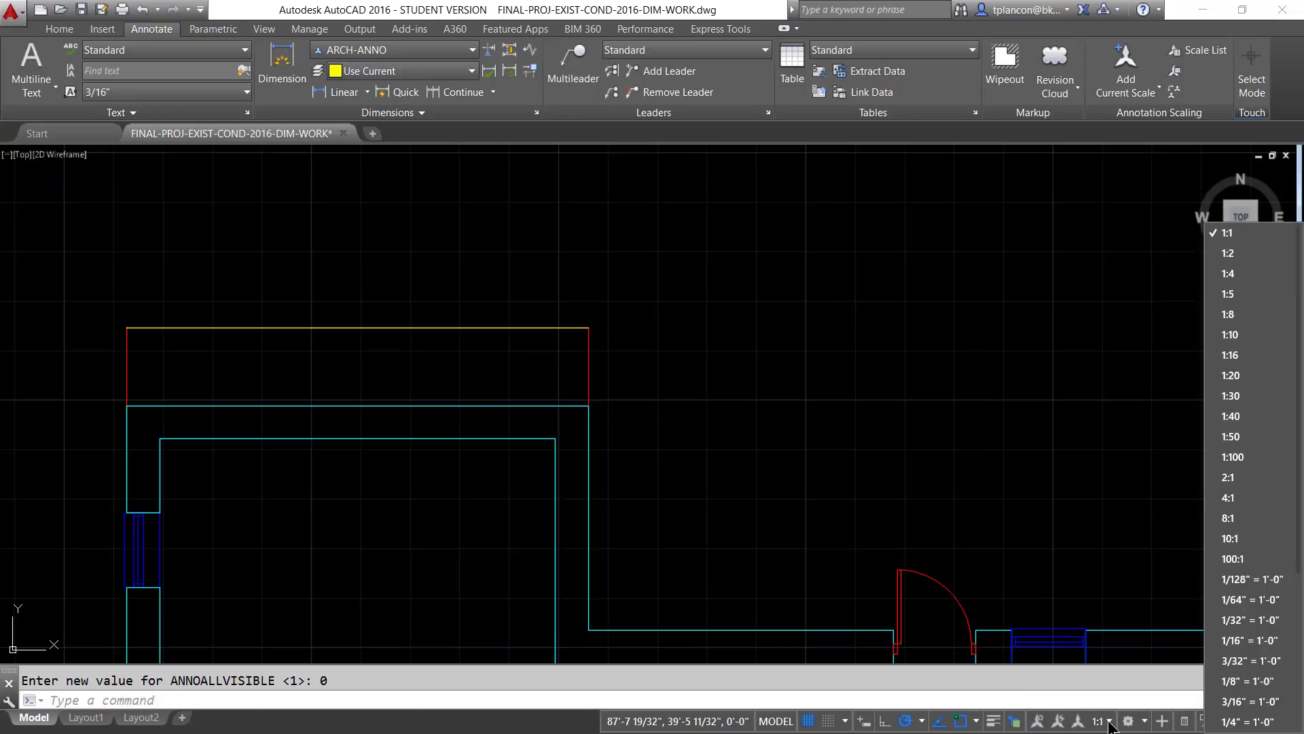
pyautogui.click(1248, 721)
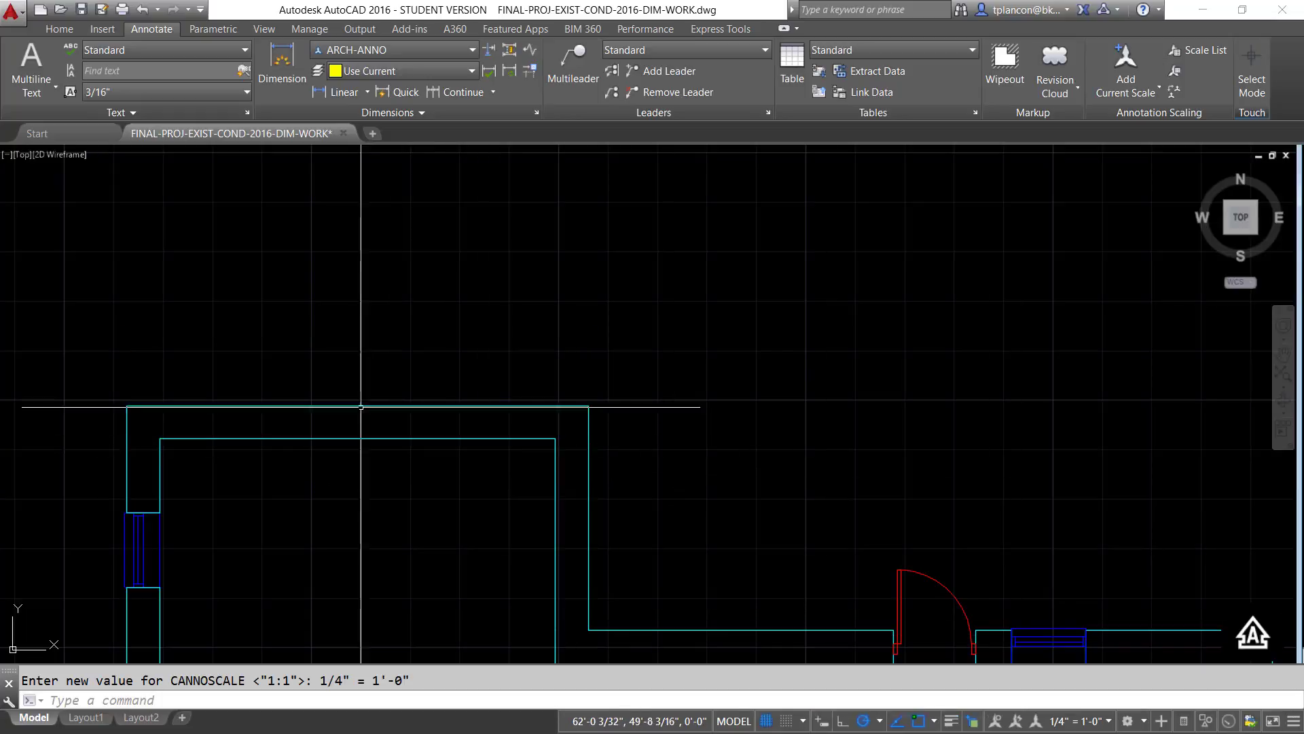
# - Show annotation objects at all scales and add the 1/4" = 1'-0" annotative scale to the linear dimension above the uppermost wall
pyautogui.click(997, 720)
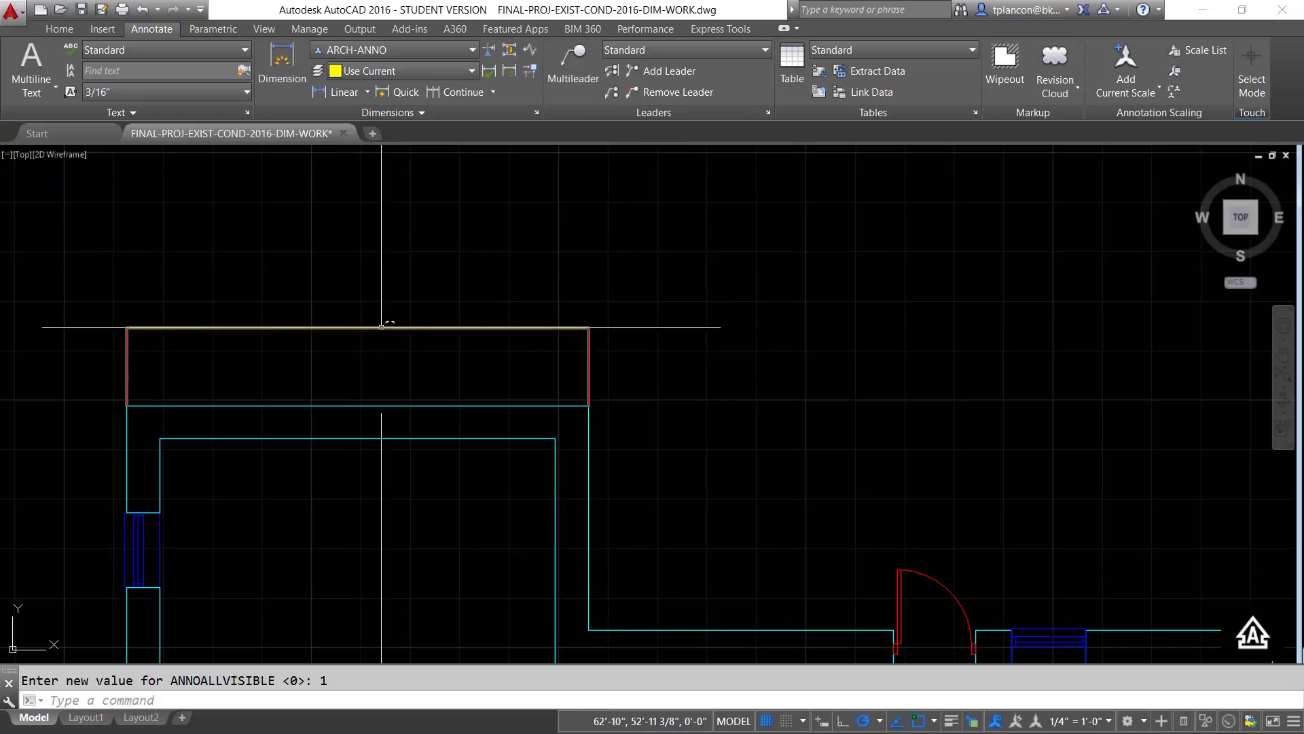
pyautogui.click(381, 327)
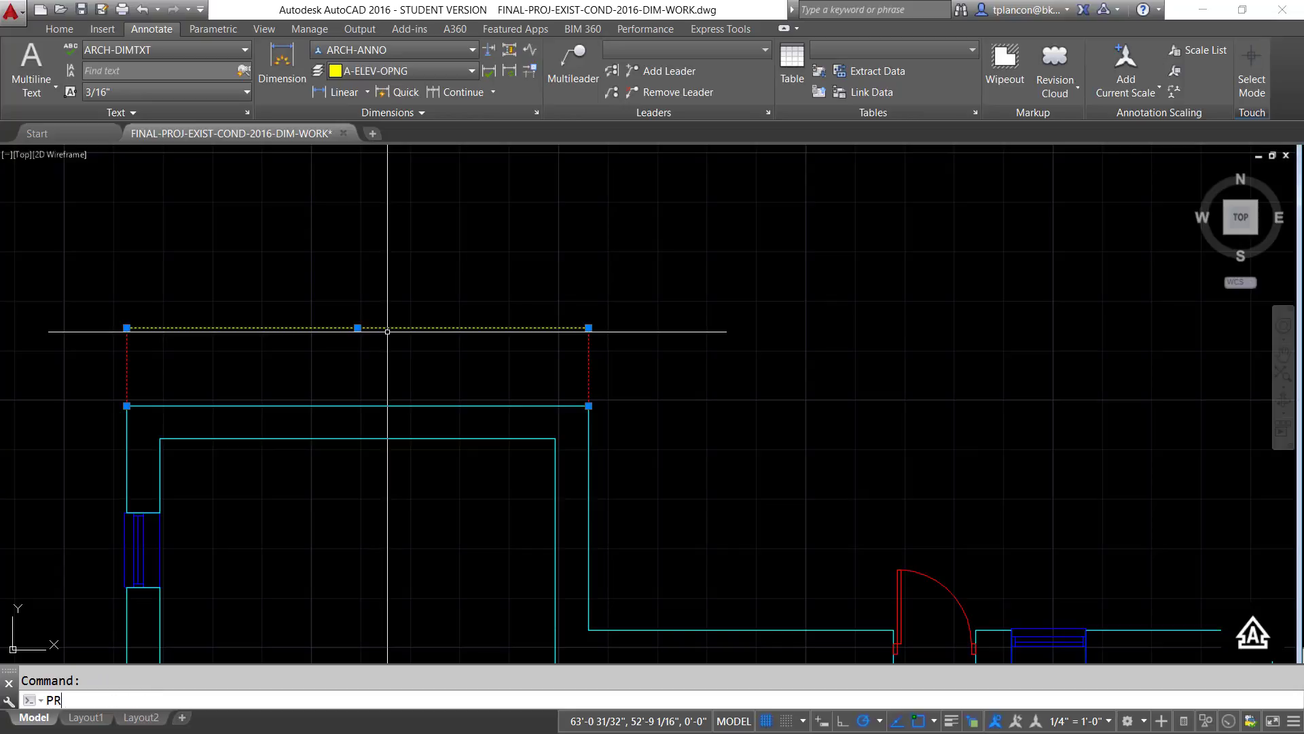
pyautogui.press('Return')
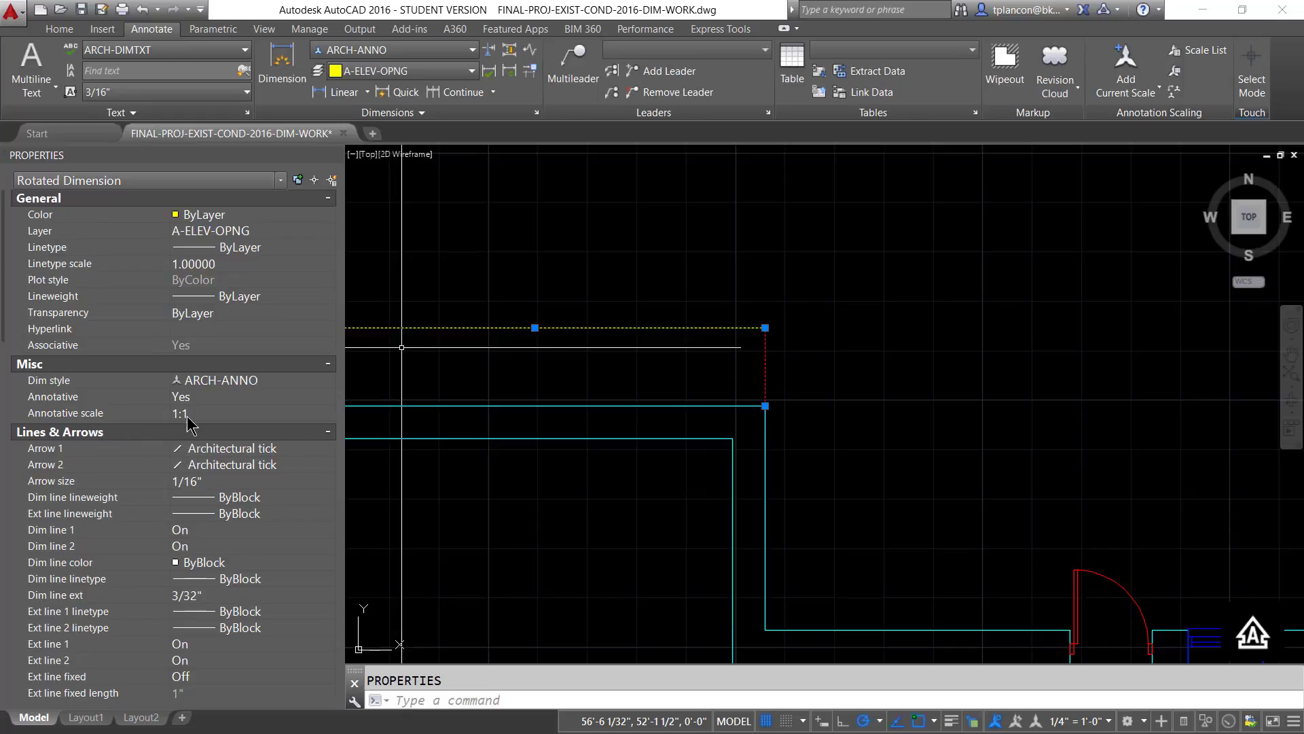
pyautogui.click(204, 417)
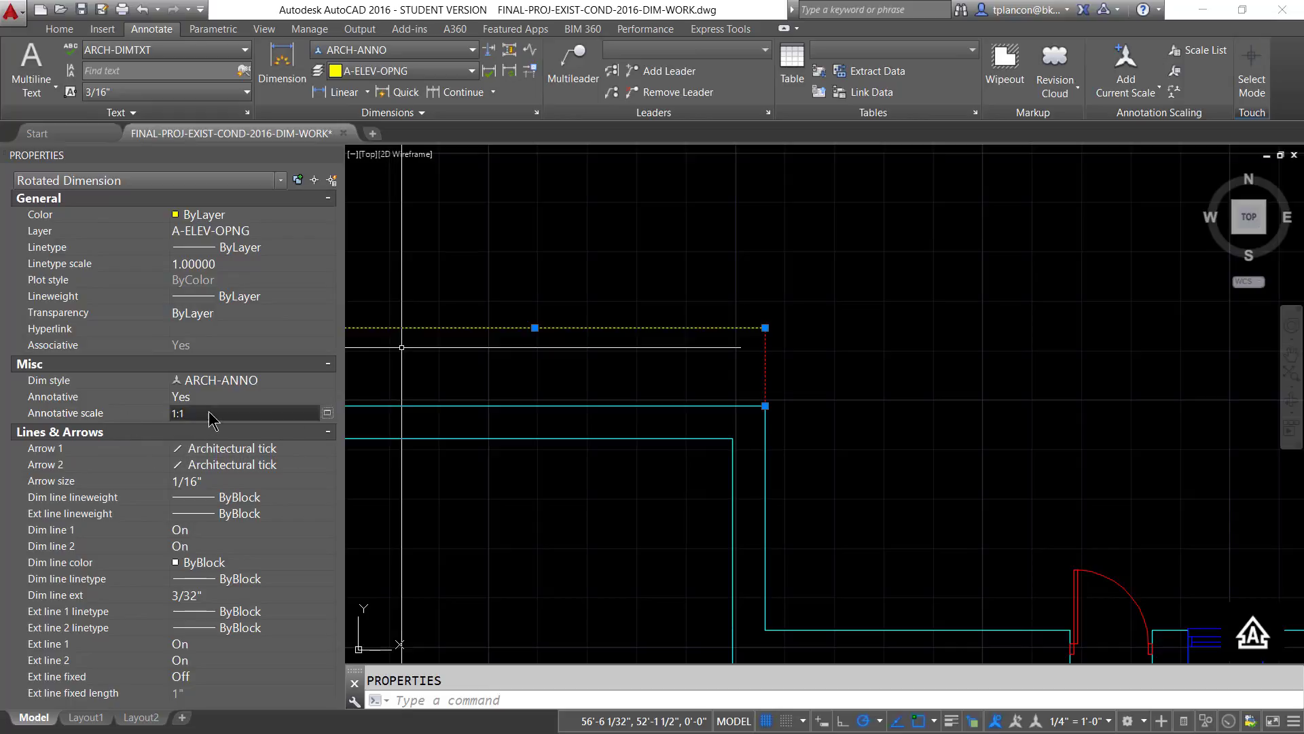
pyautogui.click(327, 413)
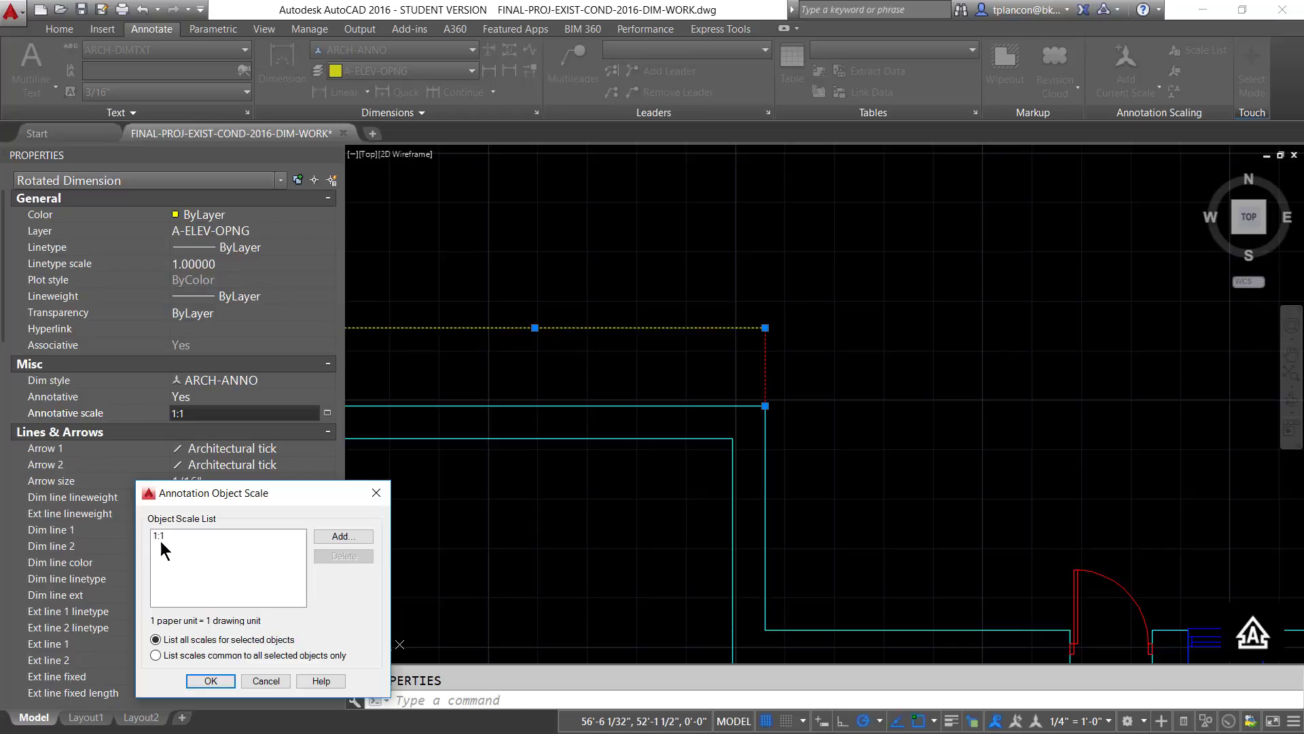
pyautogui.click(355, 537)
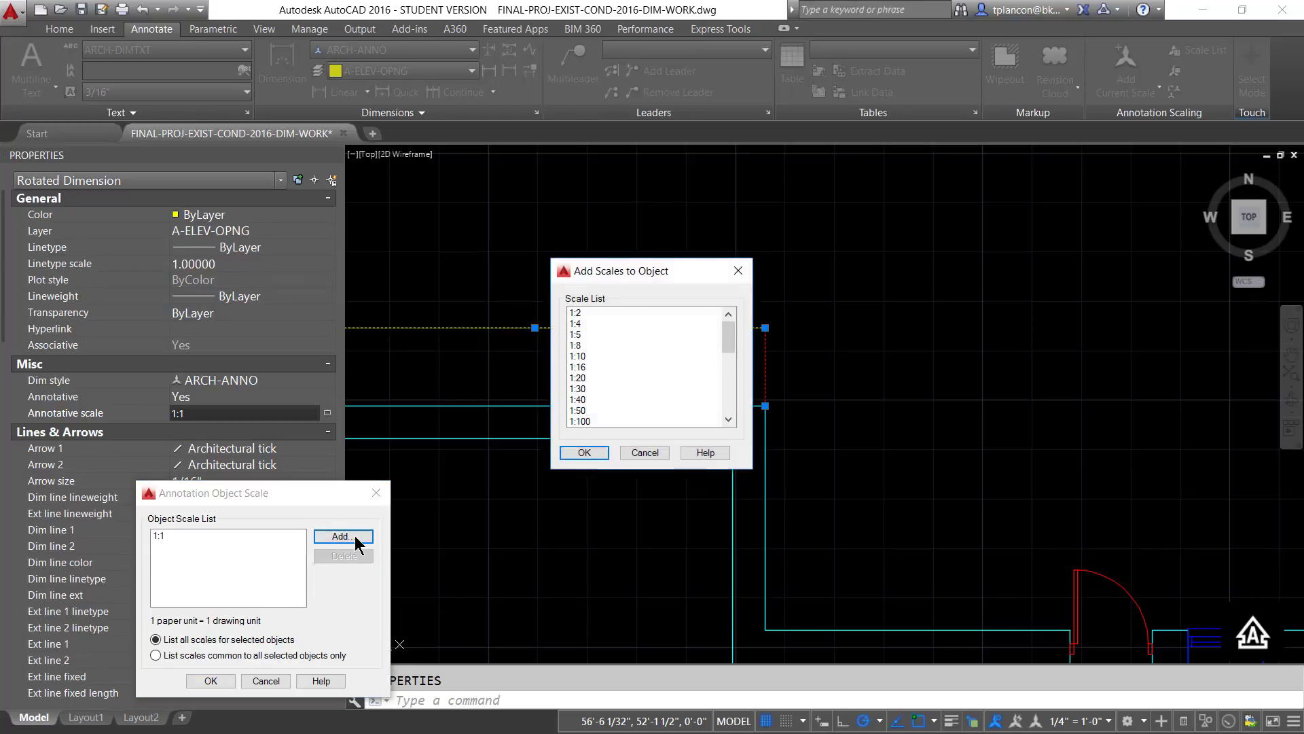
pyautogui.moveTo(727, 336); pyautogui.dragTo(727, 390)
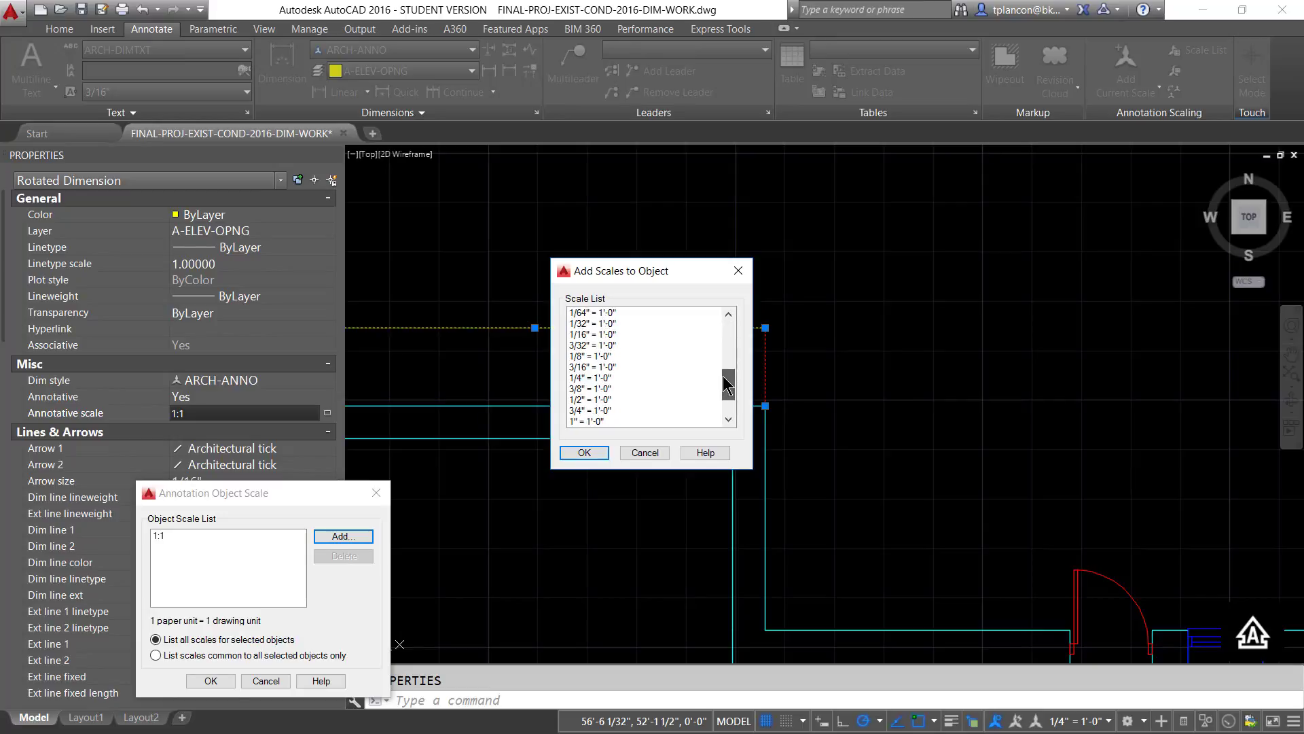
pyautogui.click(588, 377)
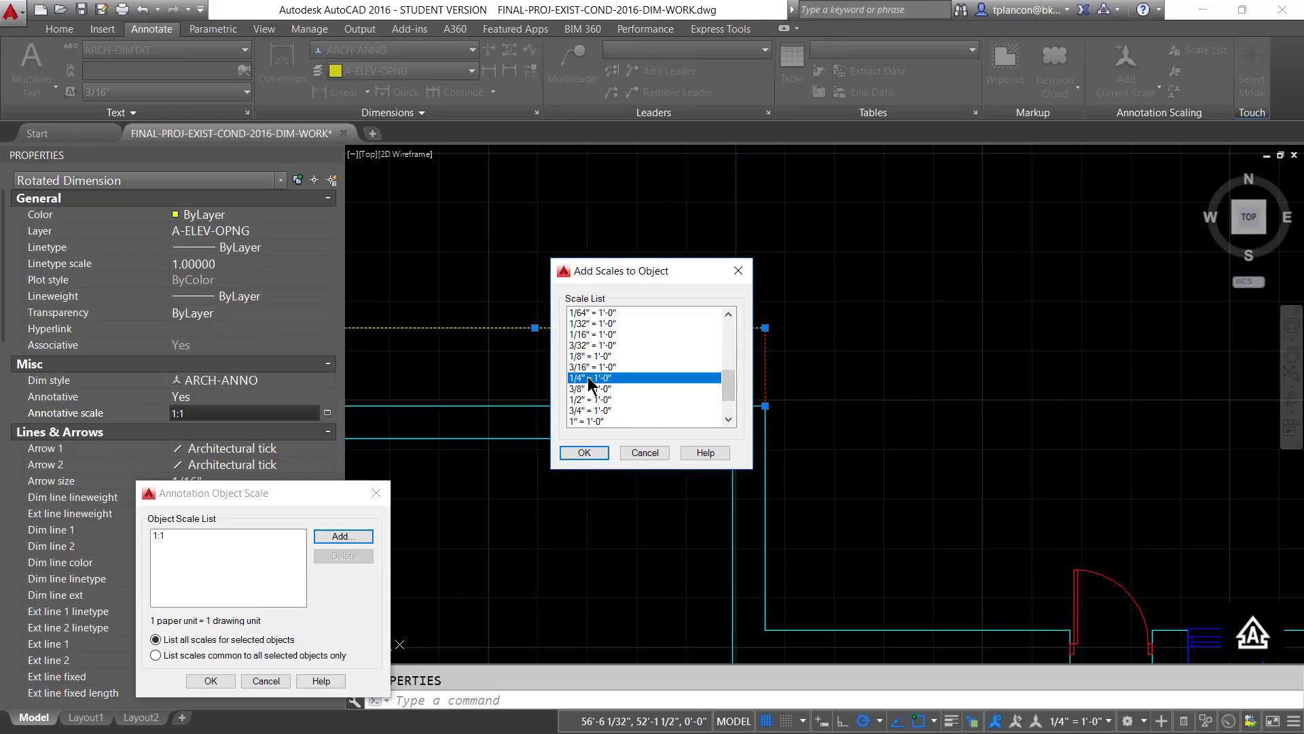
pyautogui.click(584, 452)
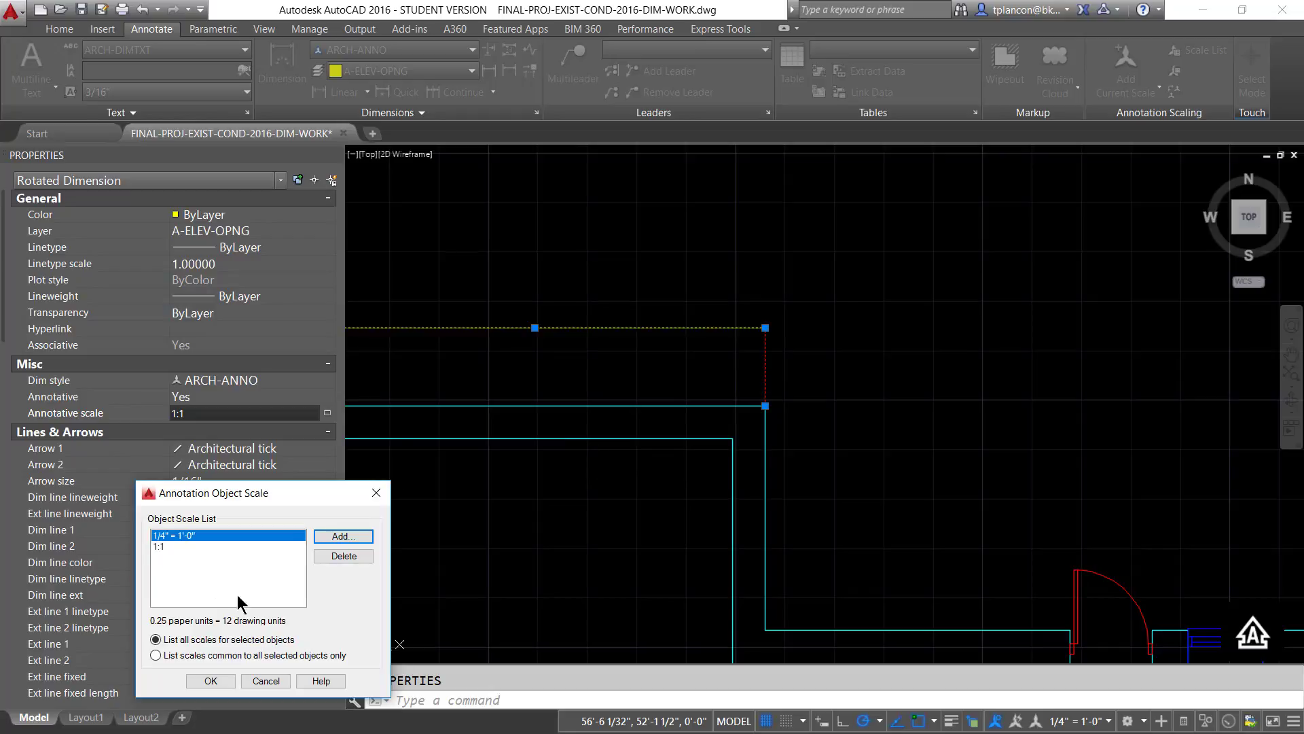
pyautogui.click(210, 681)
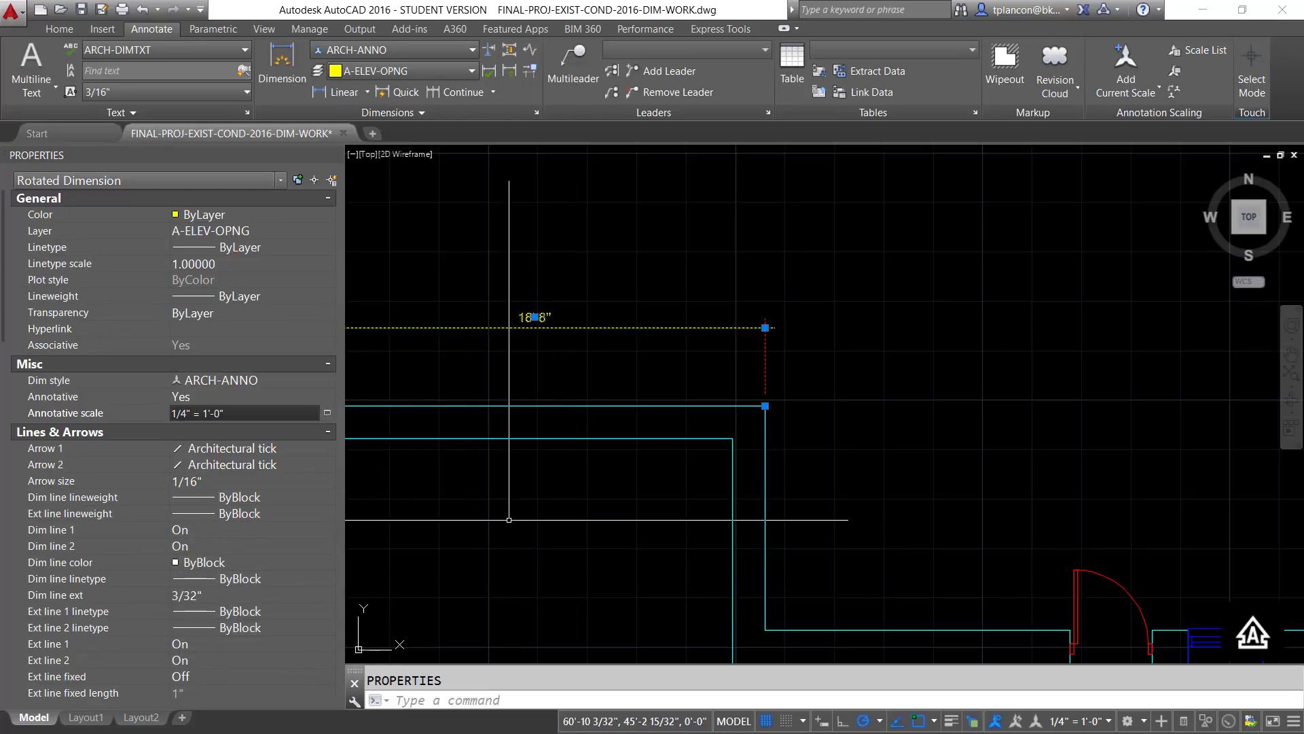
# - Collapse the Properties palette and deselect the linear dimension
pyautogui.click(808, 271)
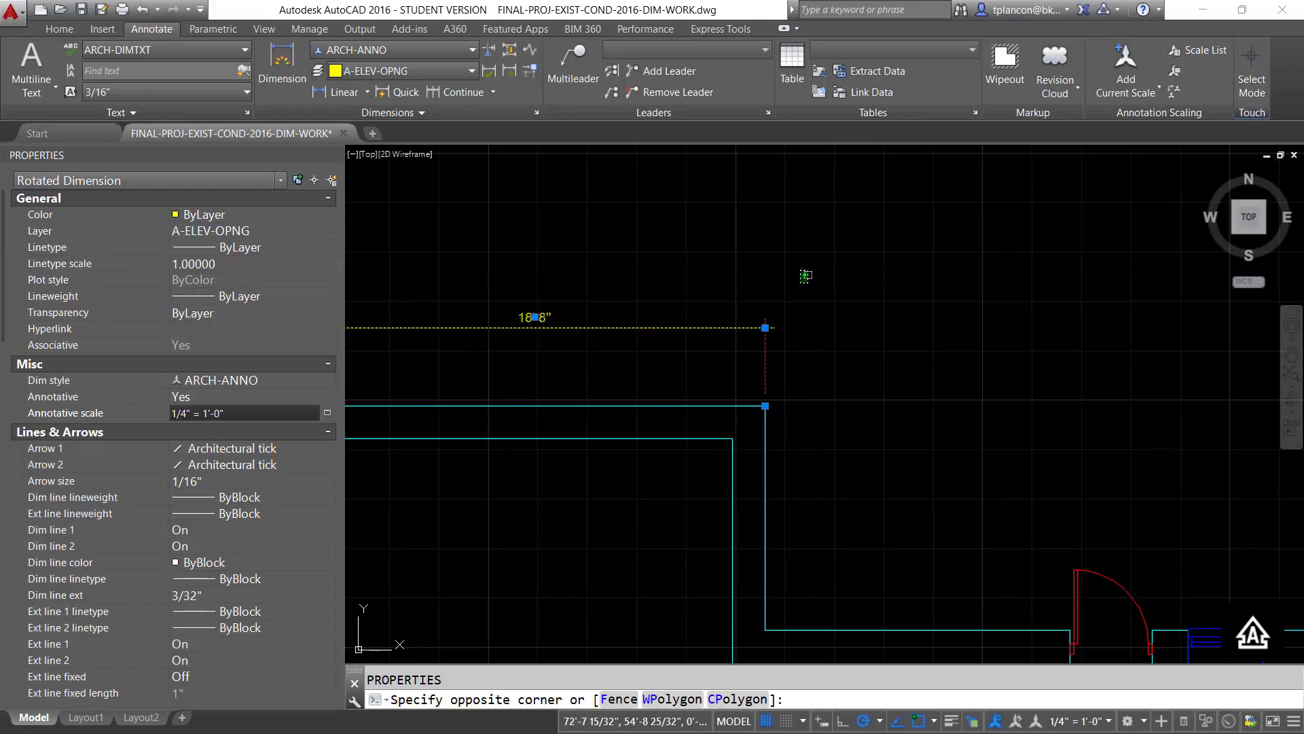
pyautogui.click(801, 283)
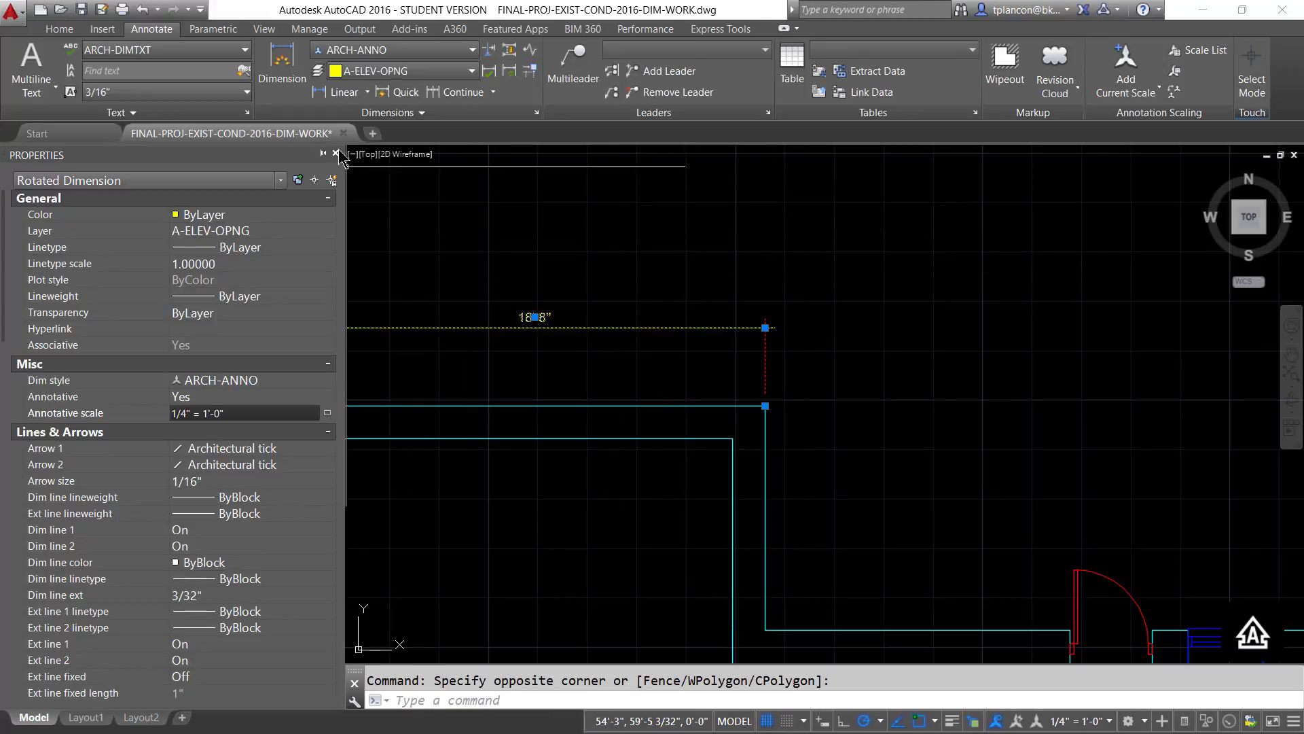
pyautogui.click(324, 154)
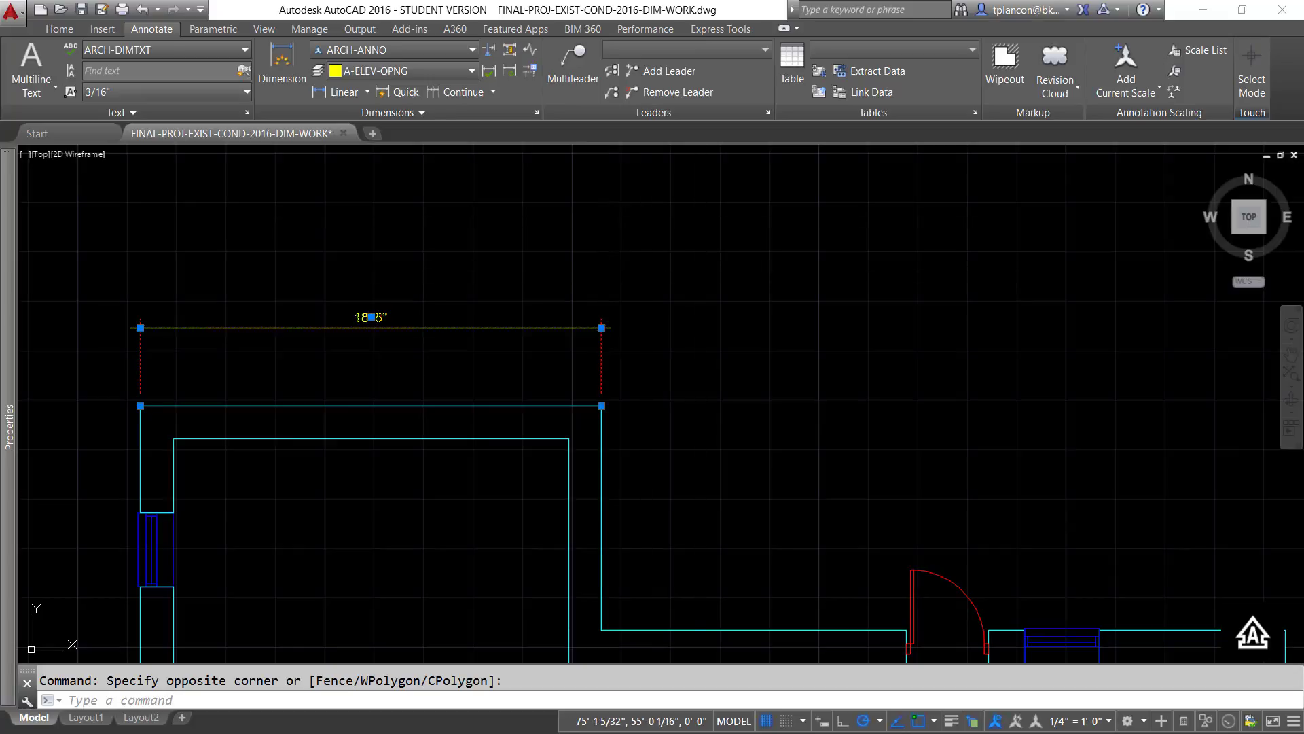
pyautogui.press('Escape')
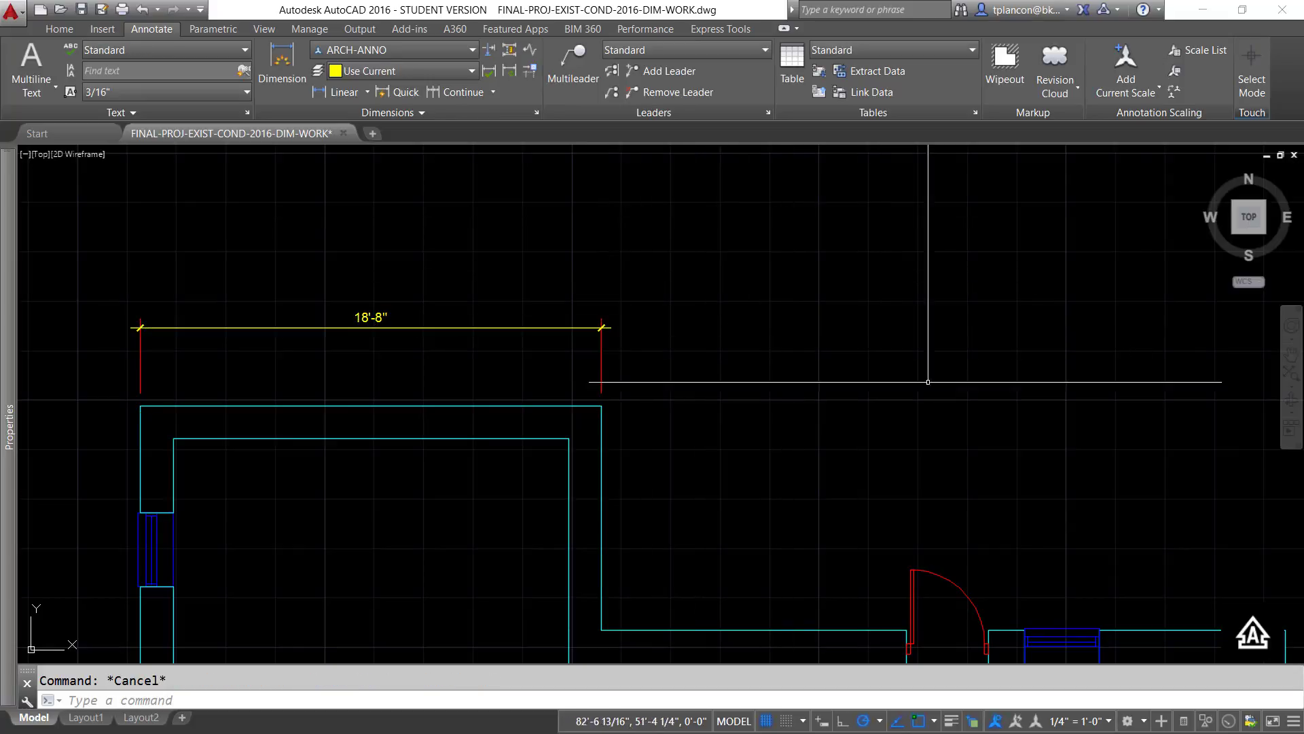
# - Limit annotation display to the current scale and set the annotation scale to 1:1
pyautogui.click(997, 721)
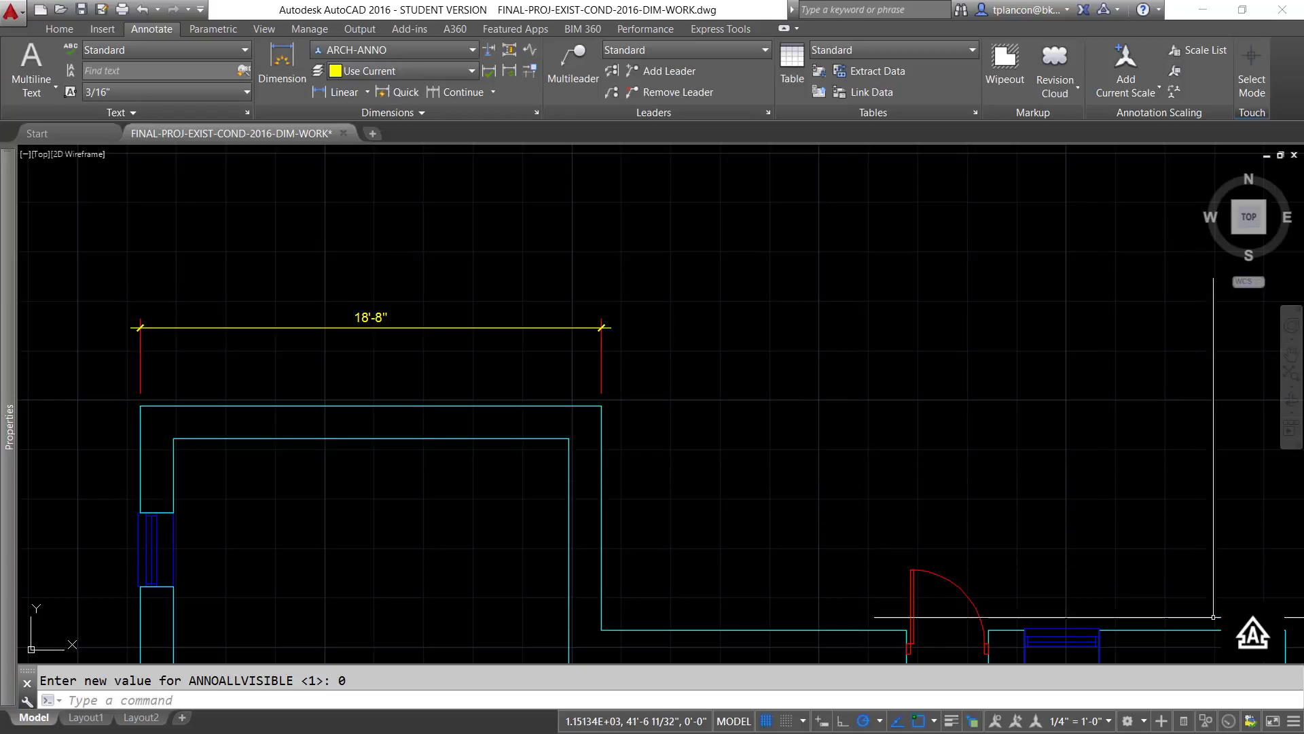
pyautogui.click(1109, 722)
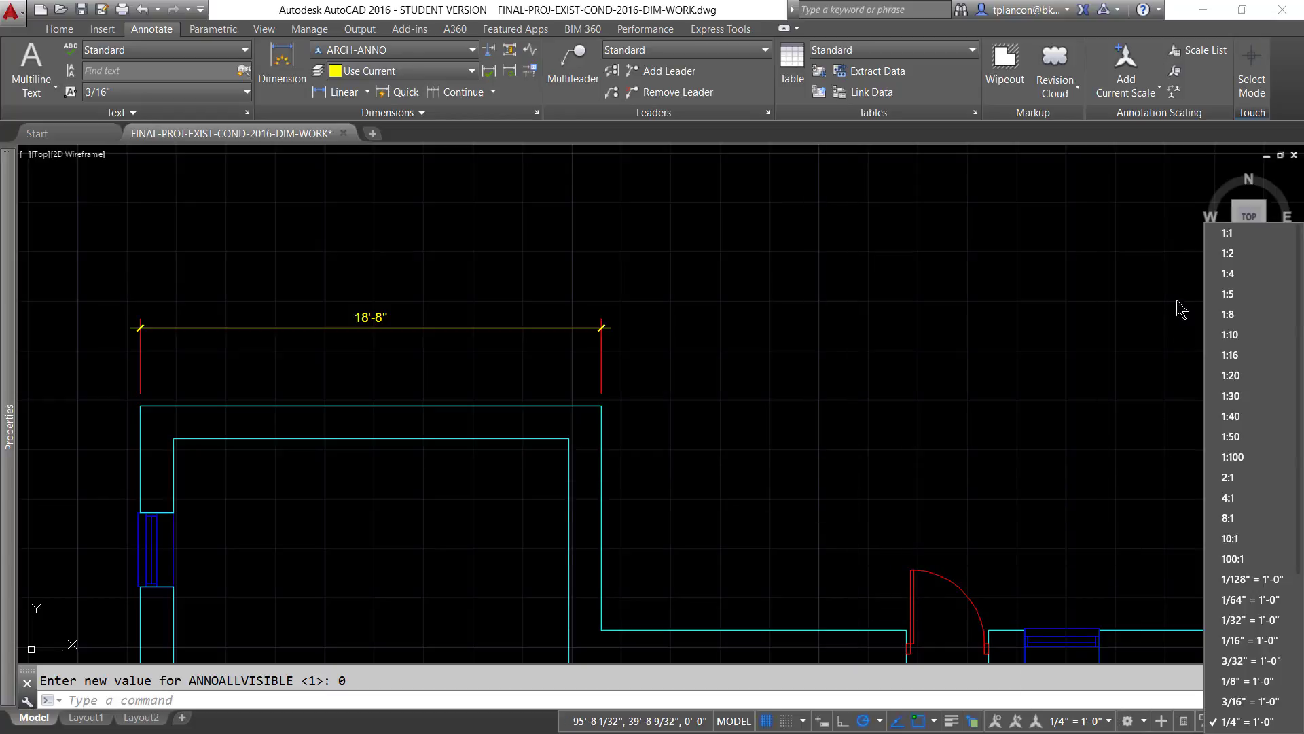
pyautogui.click(1231, 233)
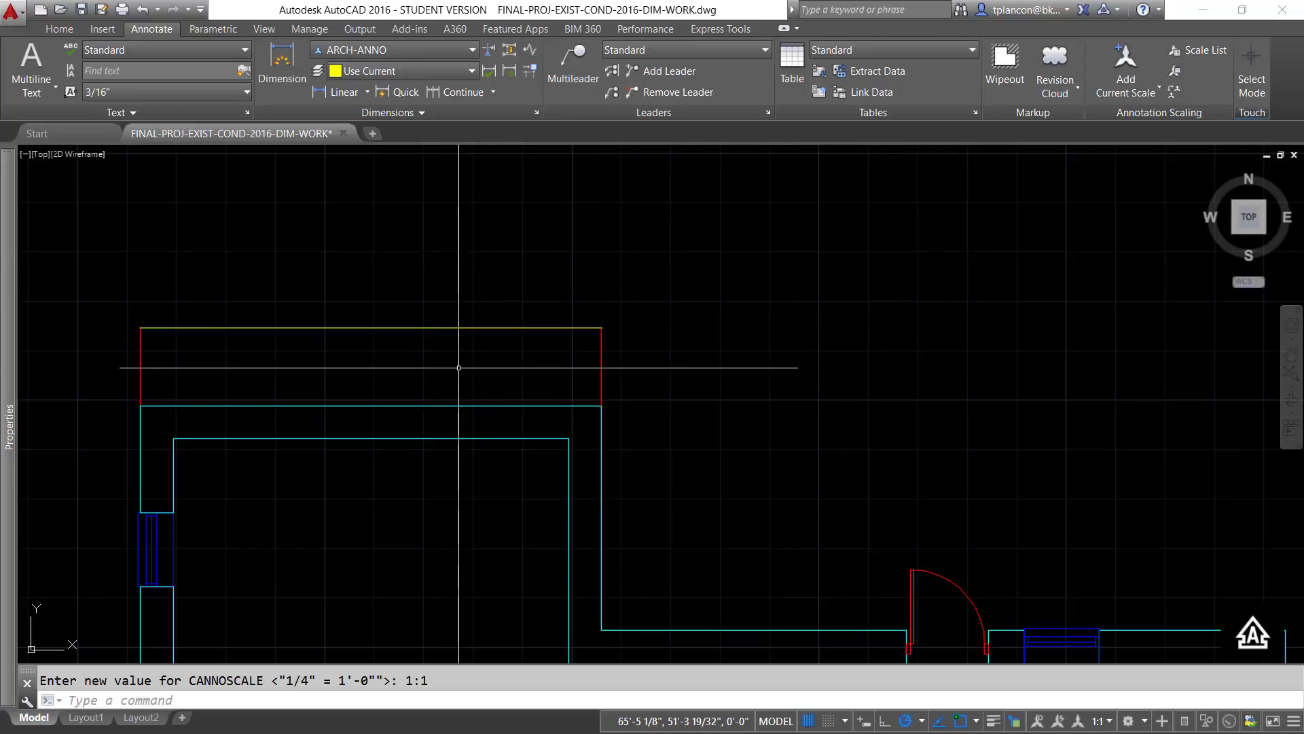
# - Delete the 1:1 scale from the linear dimension's object scale list and set the drawing's annotation scale to 1/4" = 1'-0"
pyautogui.click(508, 327)
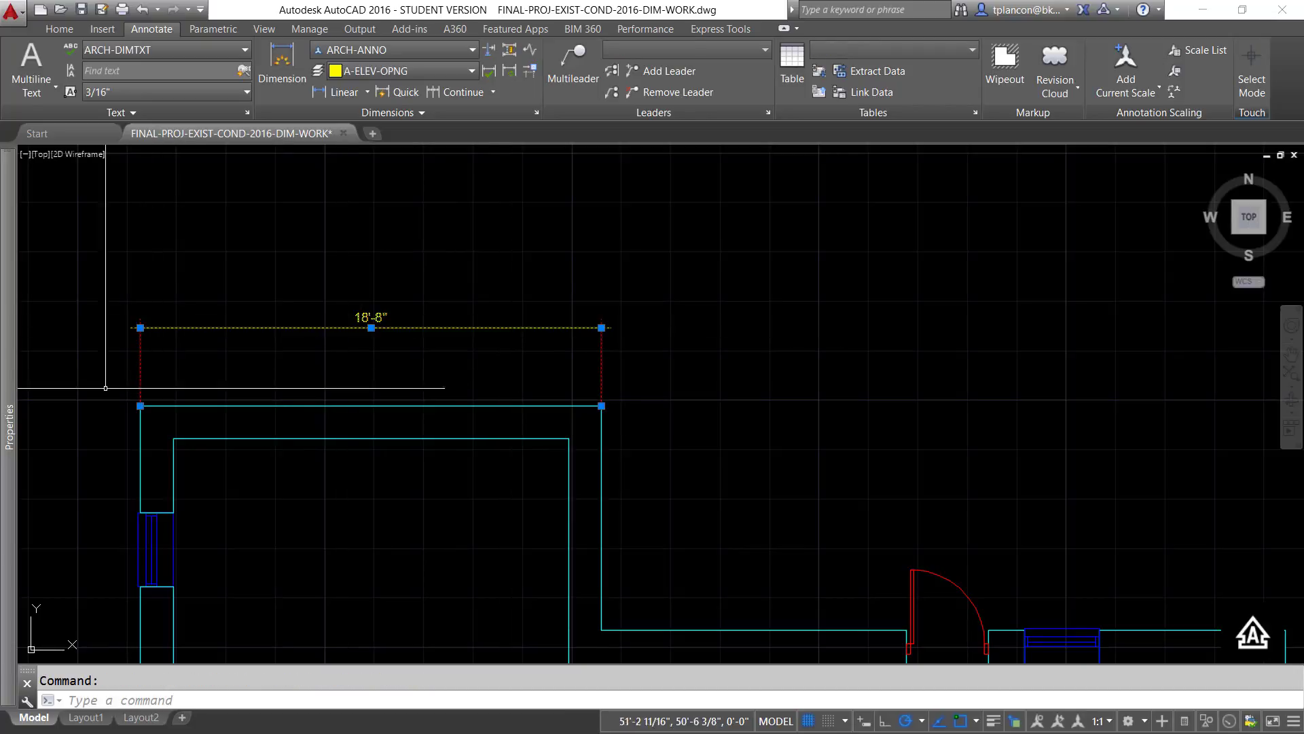
pyautogui.moveTo(10, 384)
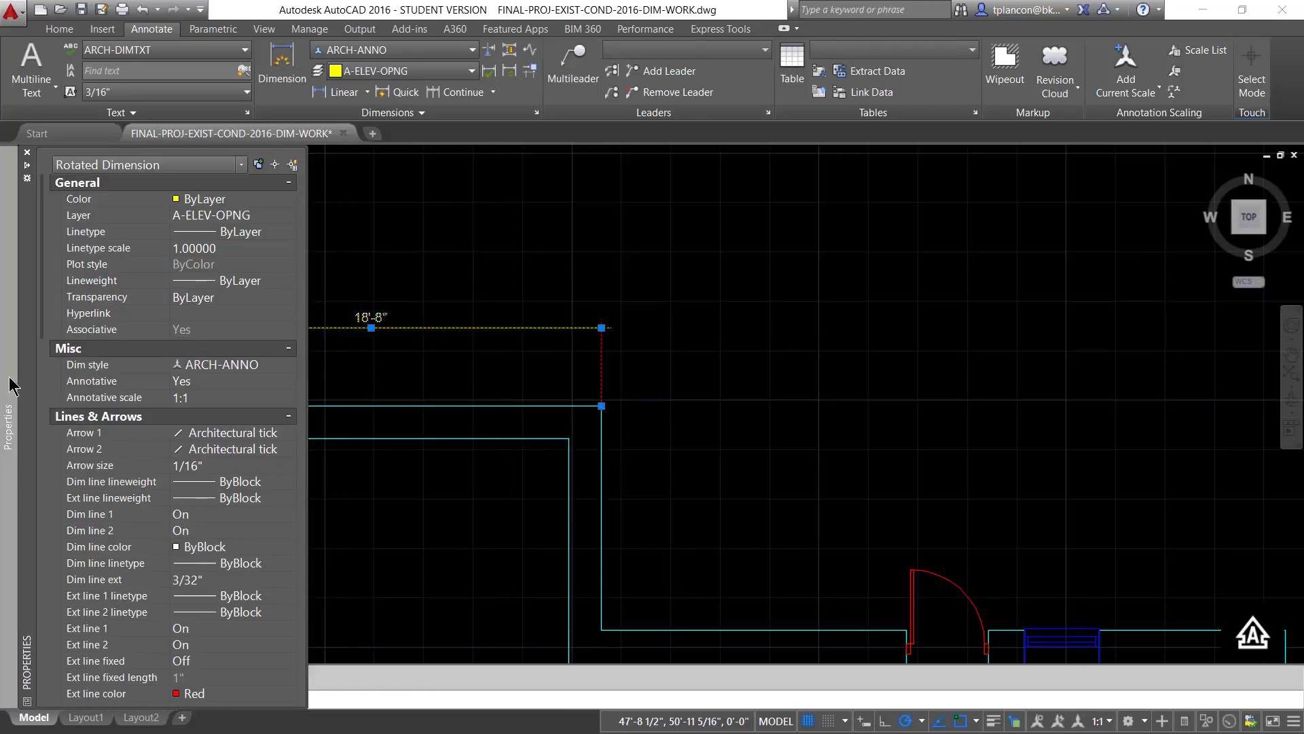
pyautogui.click(258, 399)
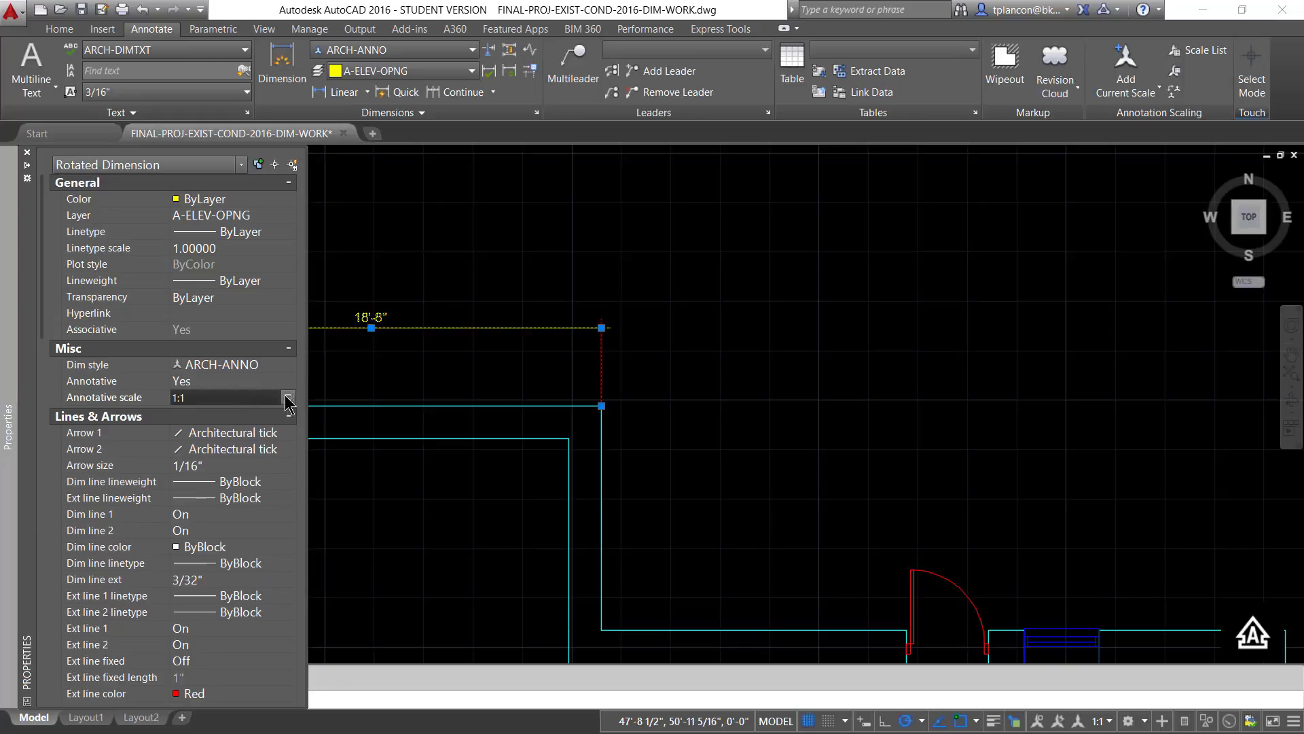
pyautogui.click(288, 398)
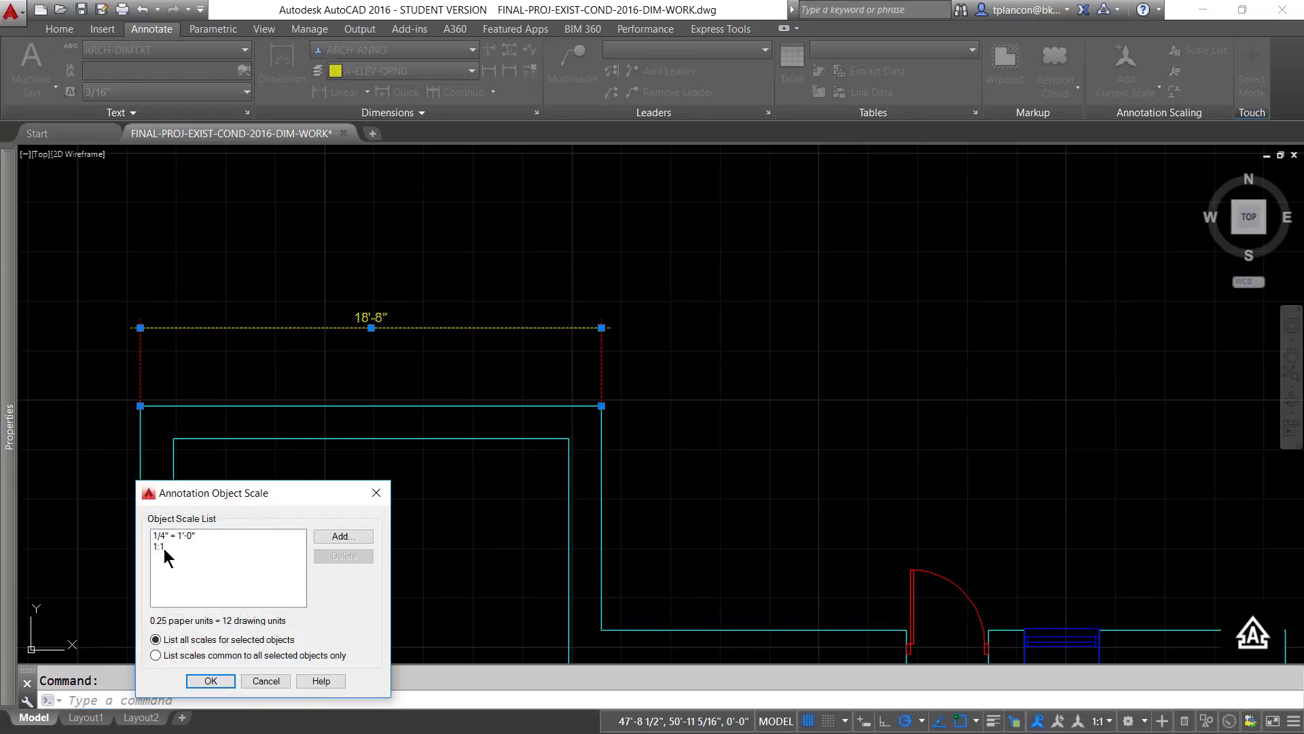
pyautogui.click(157, 546)
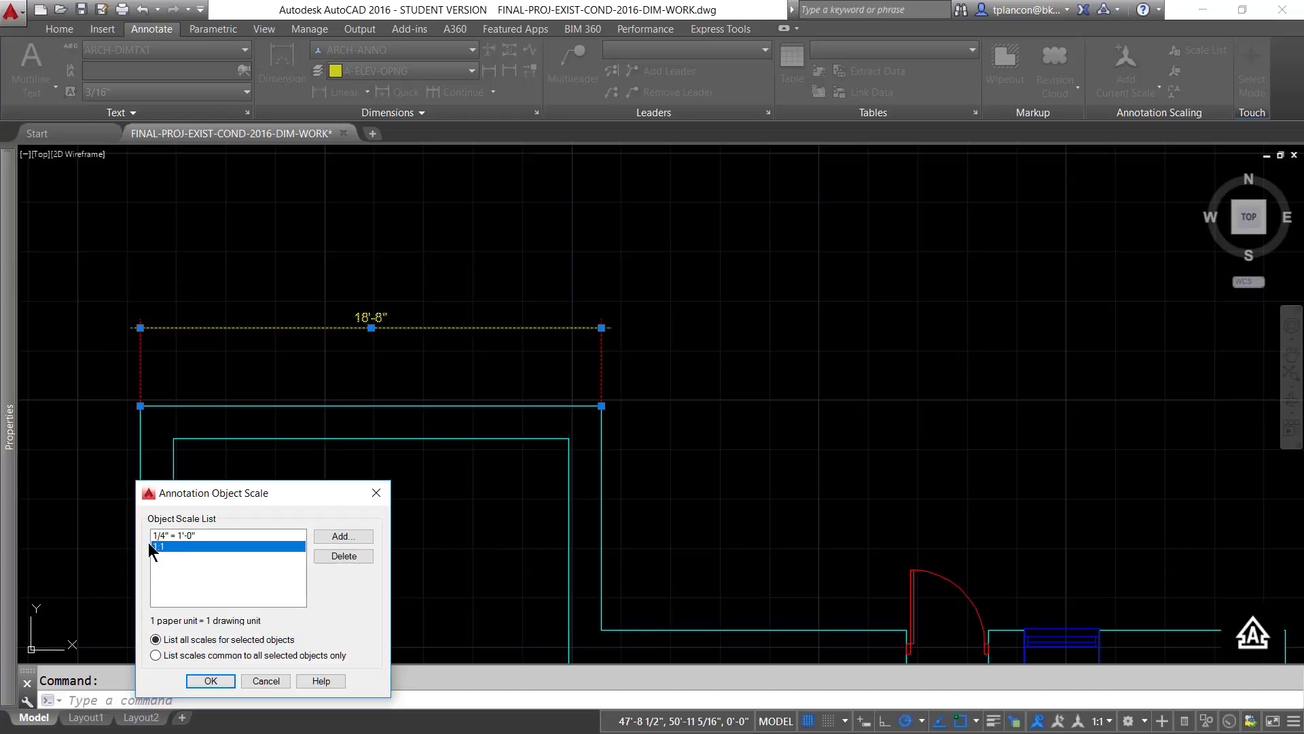
pyautogui.click(343, 556)
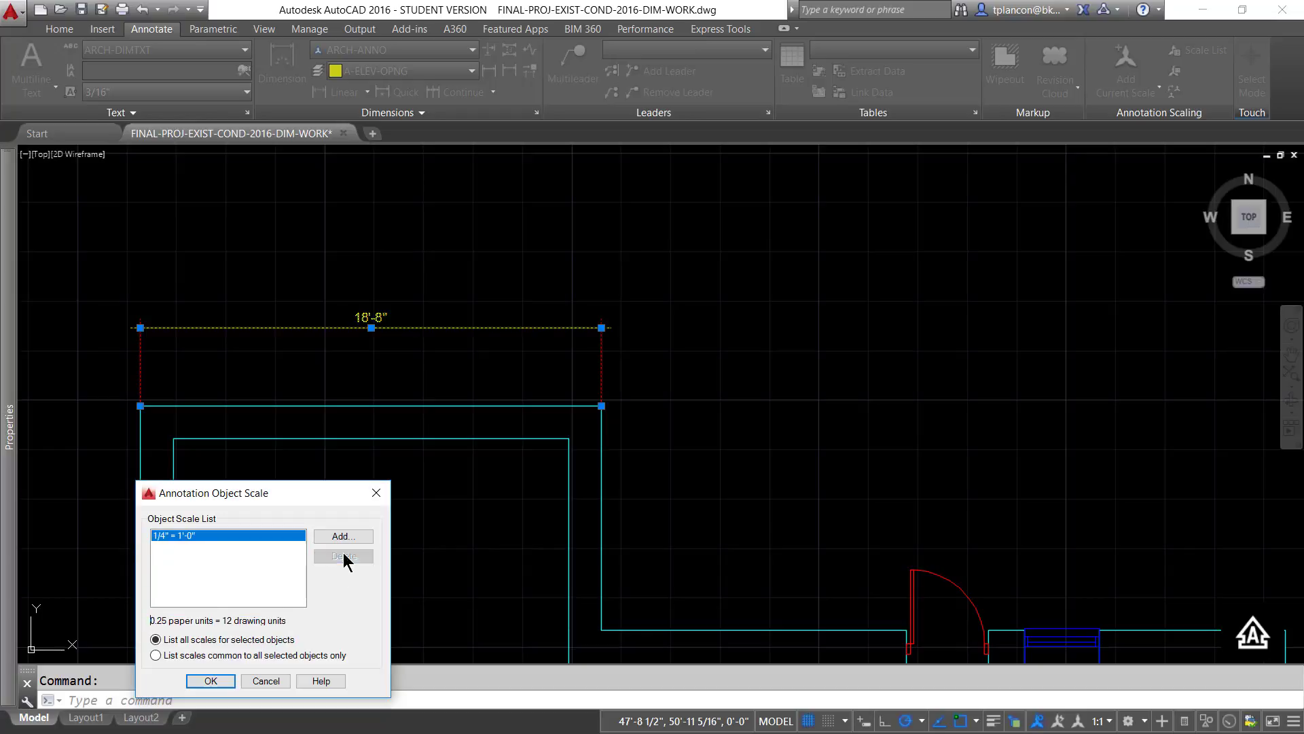
pyautogui.click(215, 682)
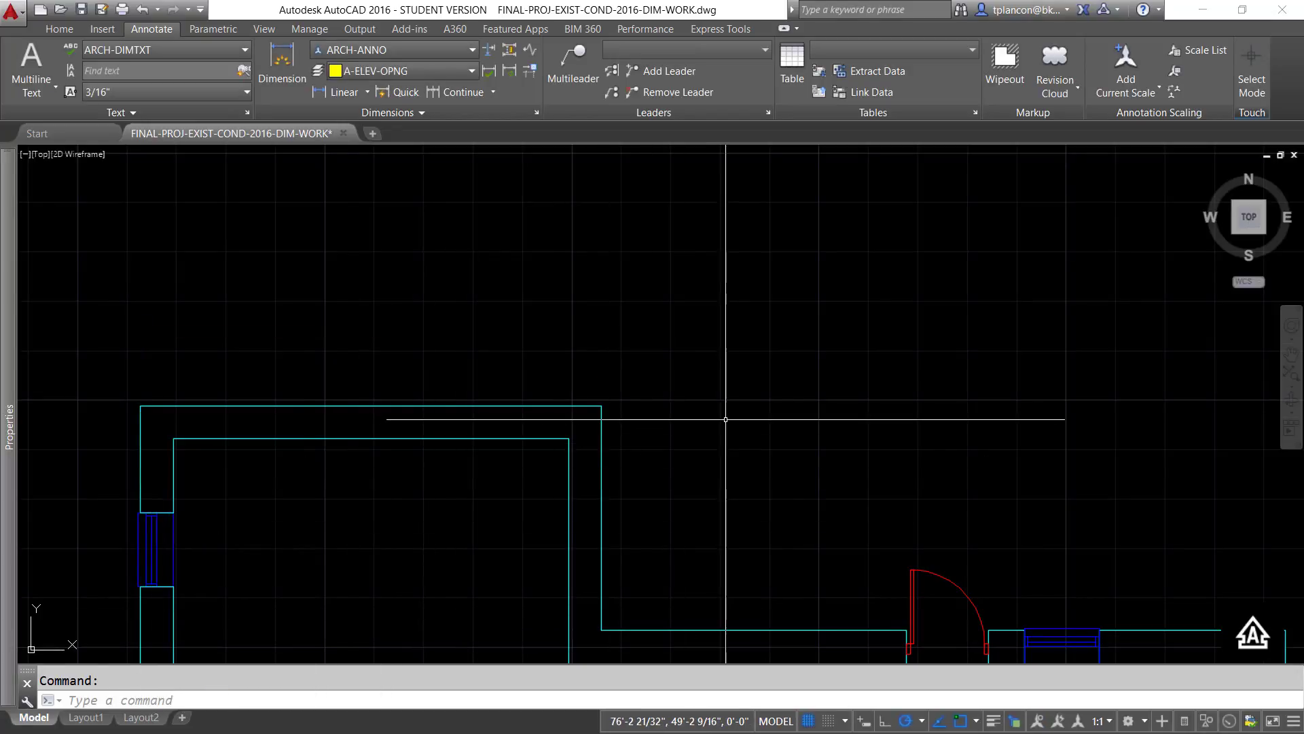
pyautogui.press('Escape')
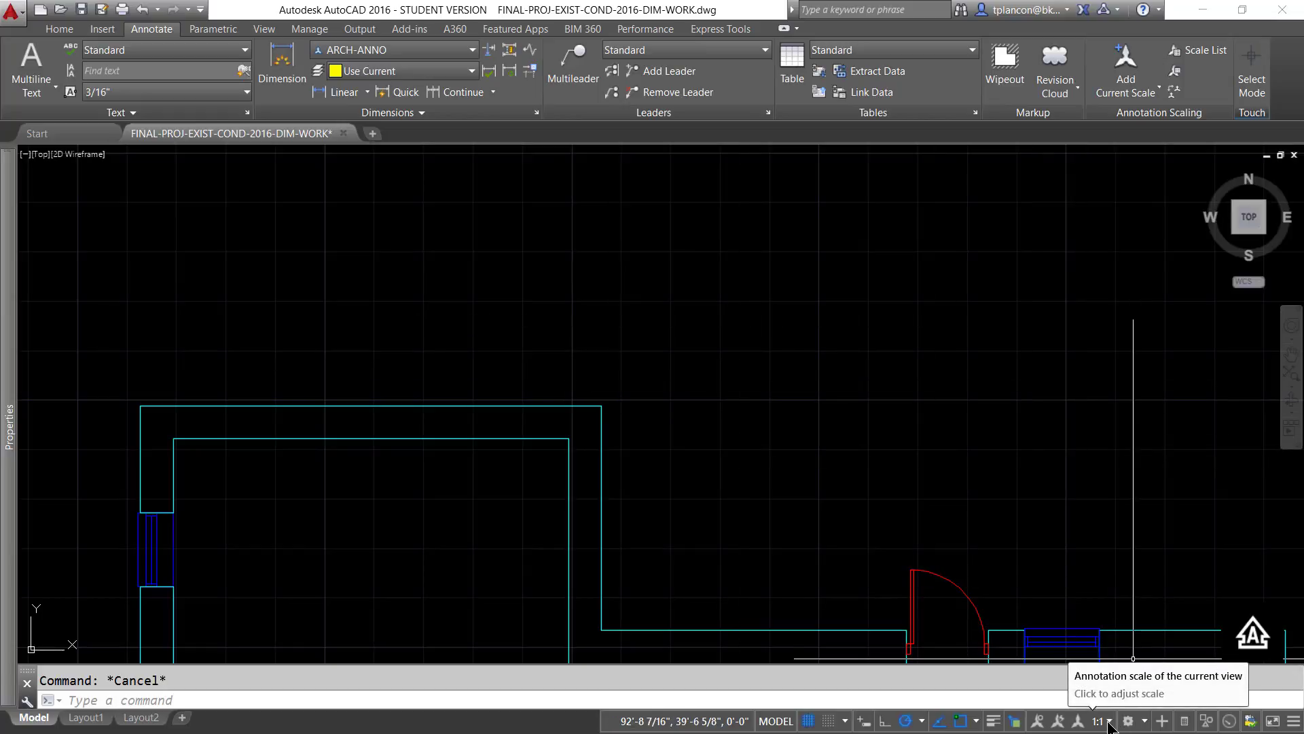
pyautogui.click(1108, 721)
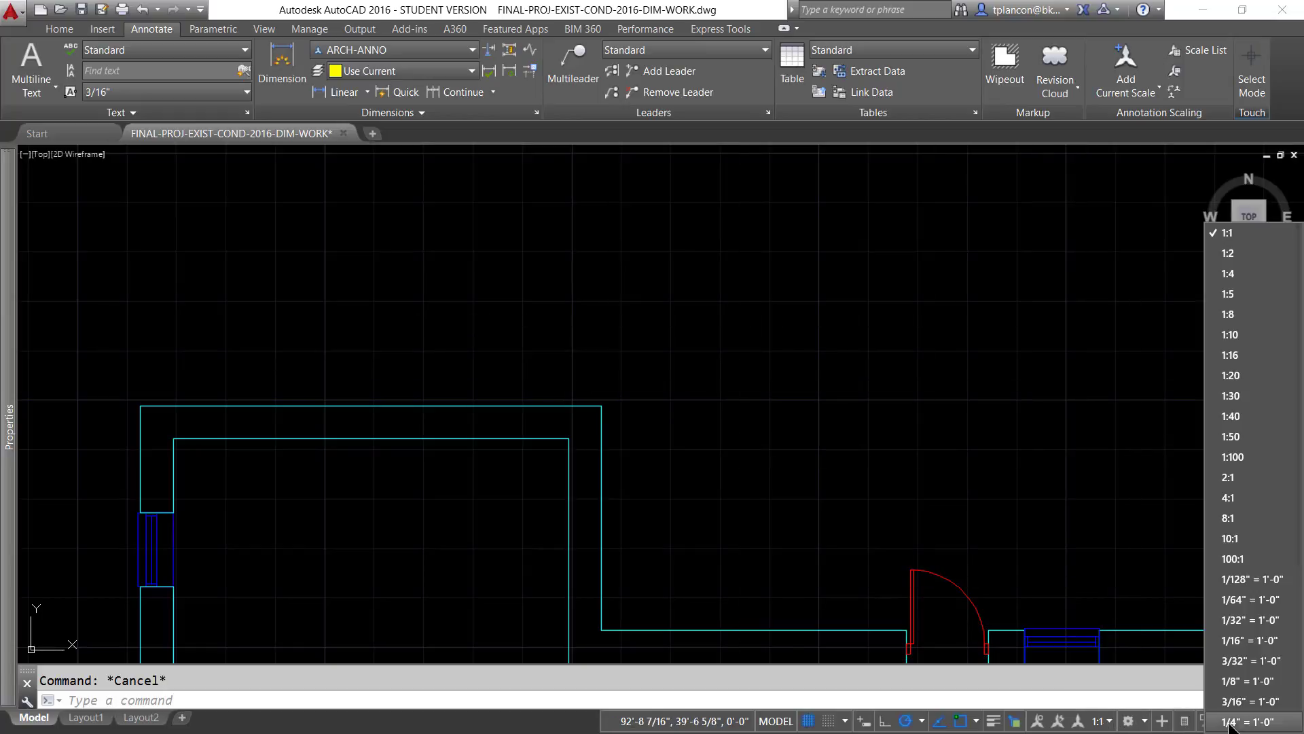
pyautogui.click(1244, 721)
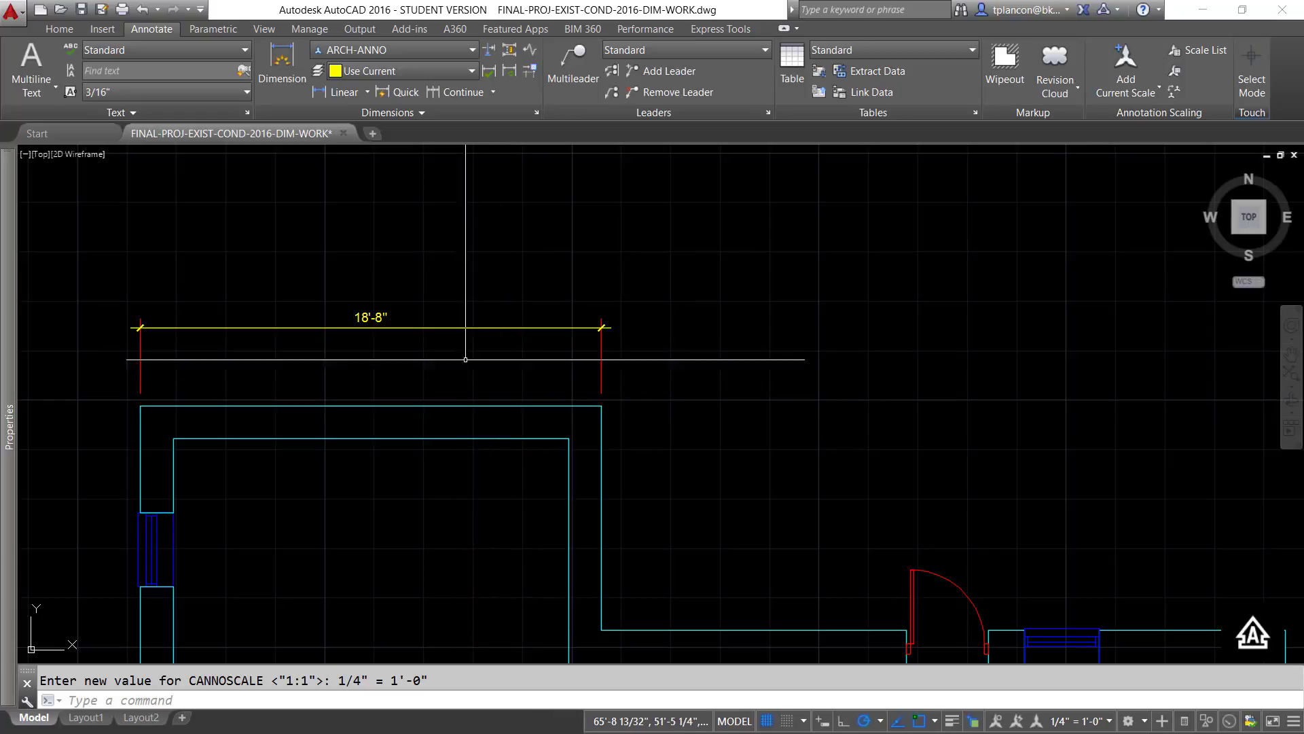
# - Add the 1/8" = 1'-0" and 3/16" = 1'-0" annotative scales to the linear dimension above the uppermost wall
pyautogui.click(462, 328)
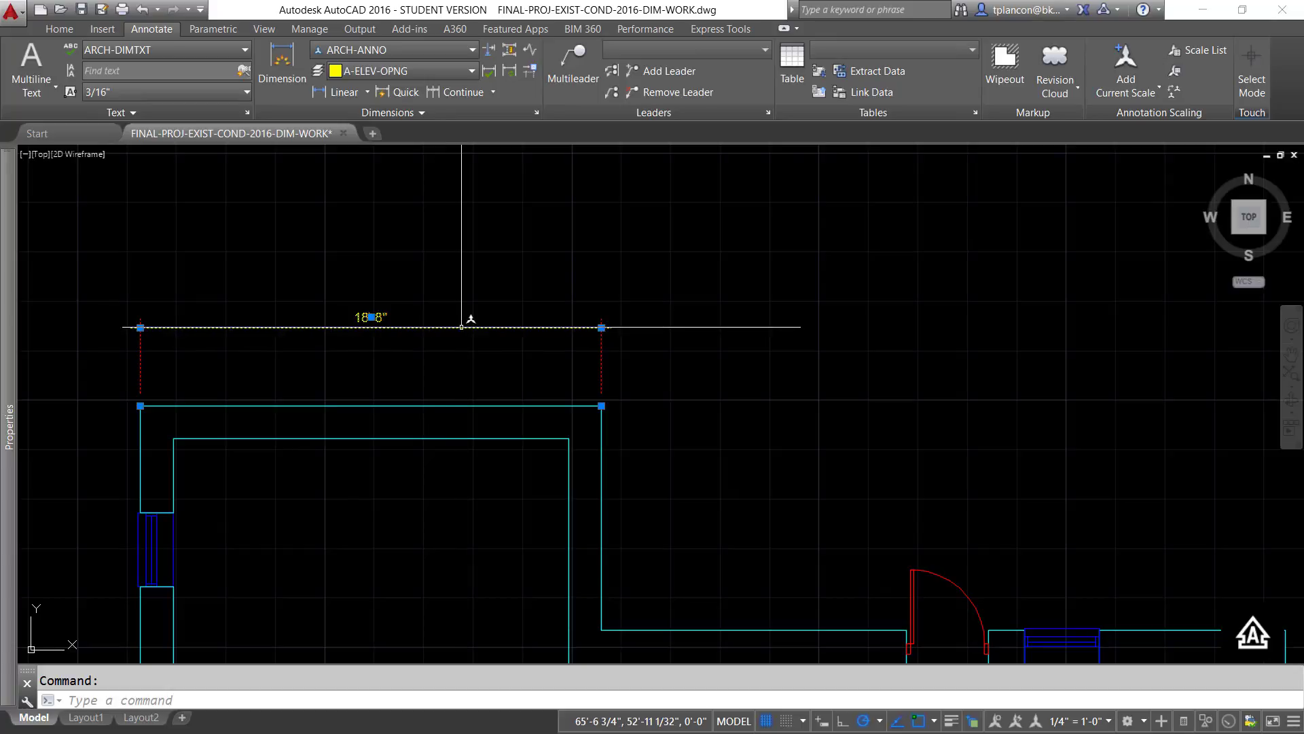
pyautogui.rightClick(461, 322)
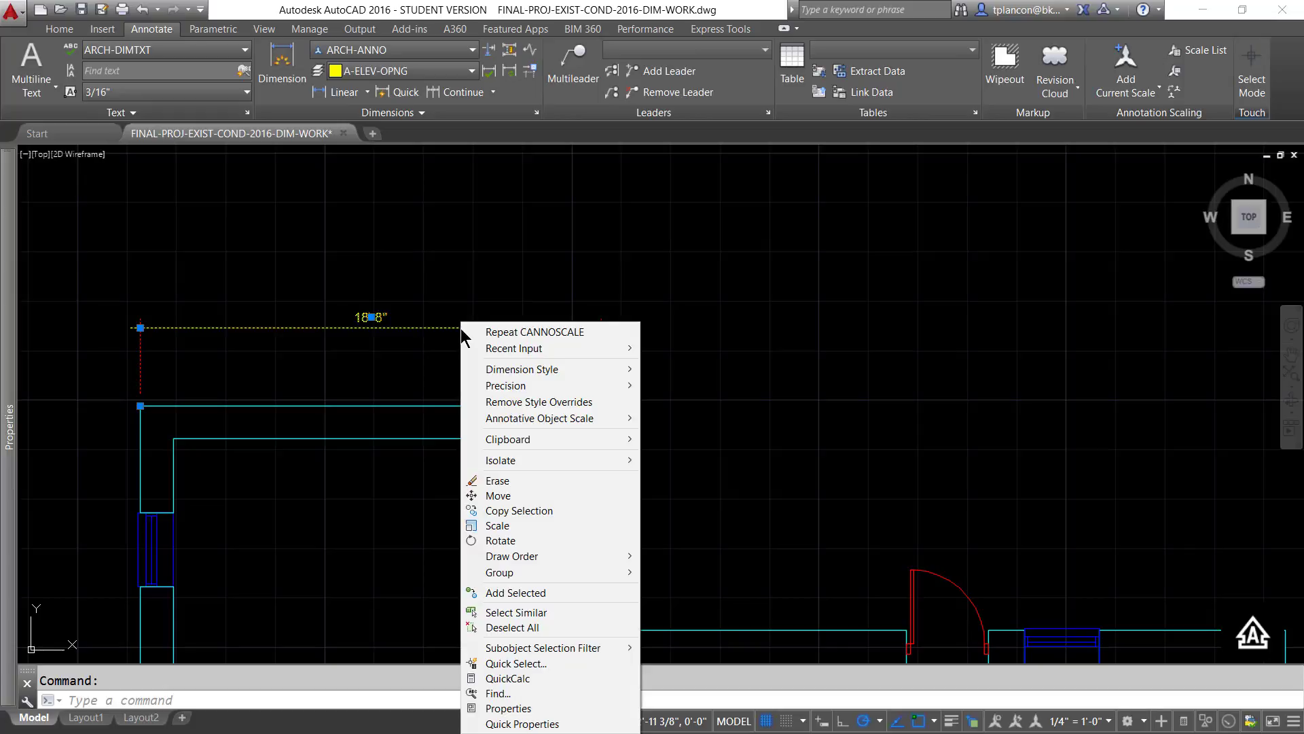
pyautogui.moveTo(510, 420)
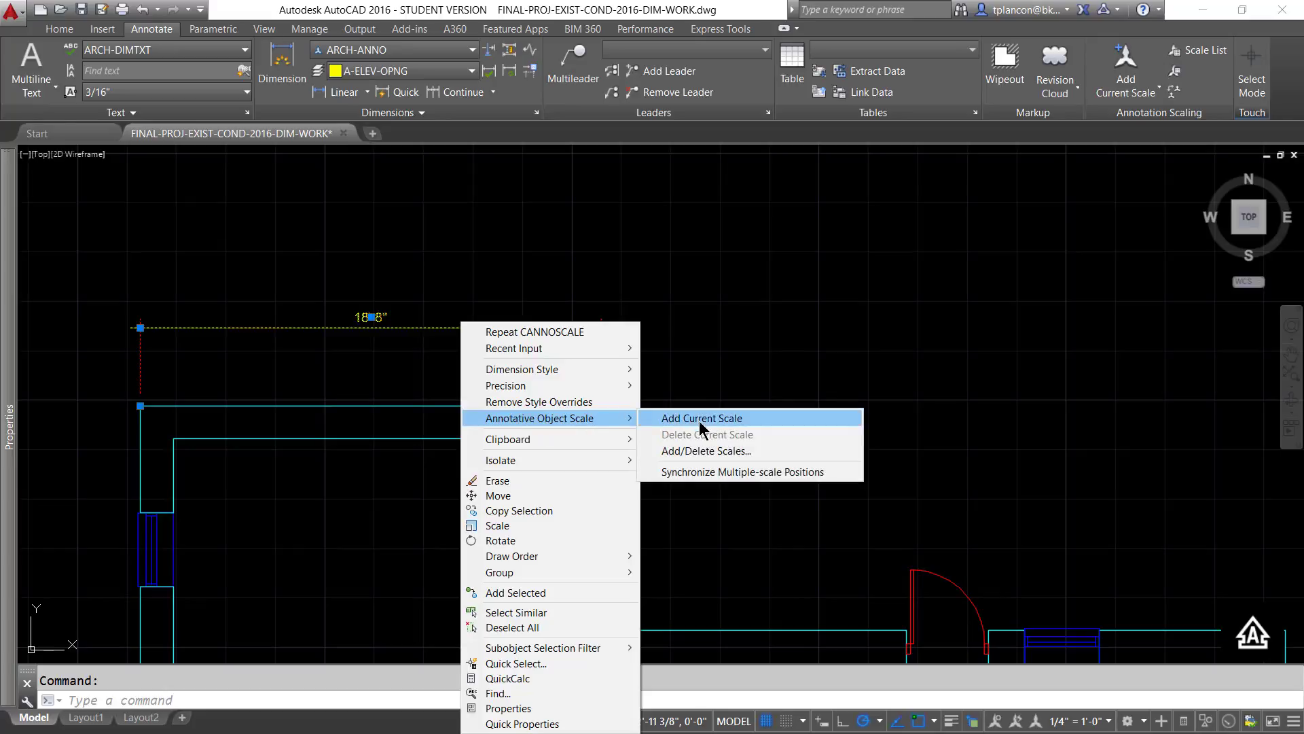
pyautogui.click(700, 450)
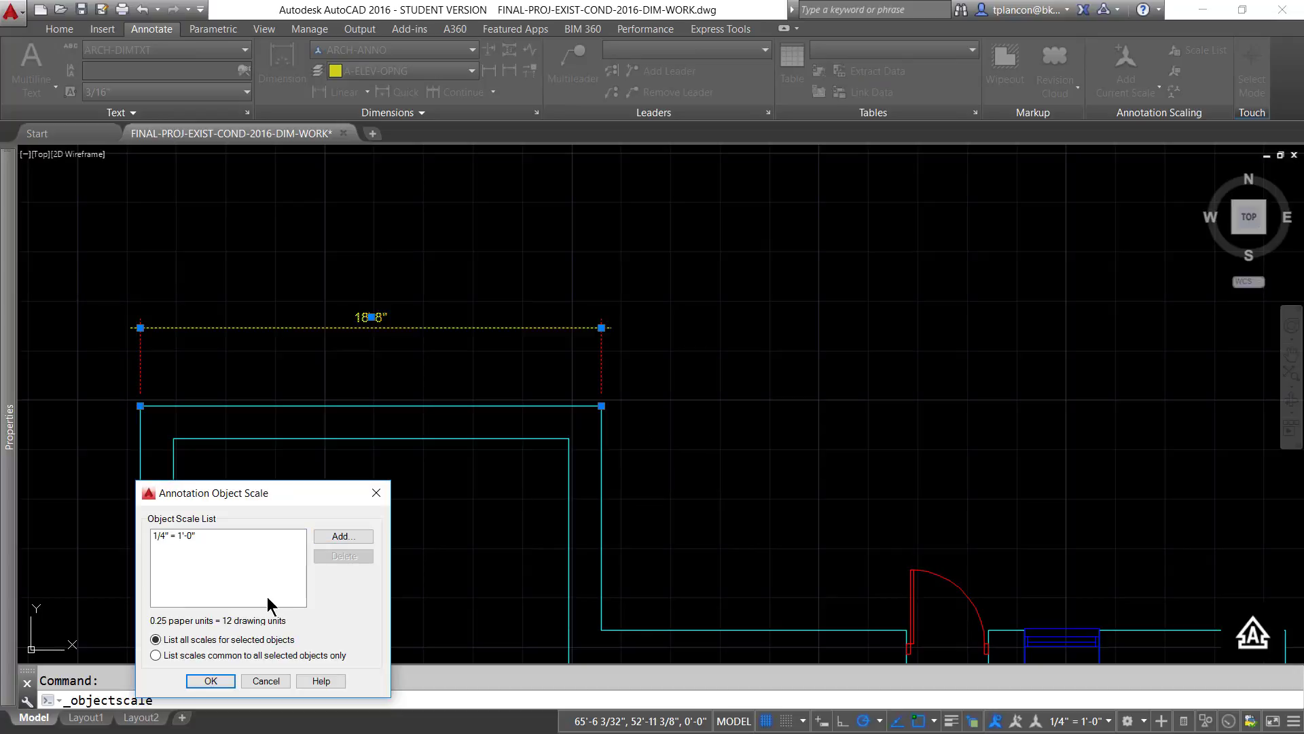
pyautogui.click(352, 536)
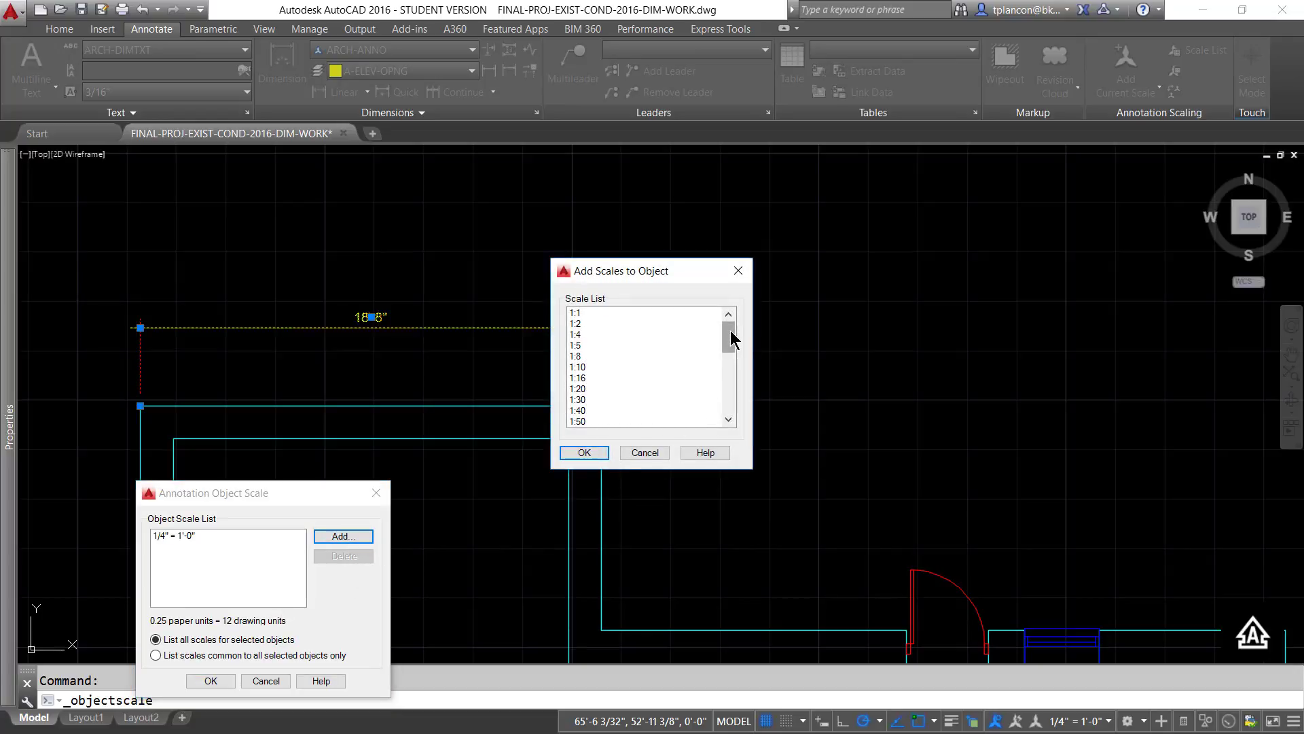
pyautogui.moveTo(731, 330); pyautogui.dragTo(735, 377)
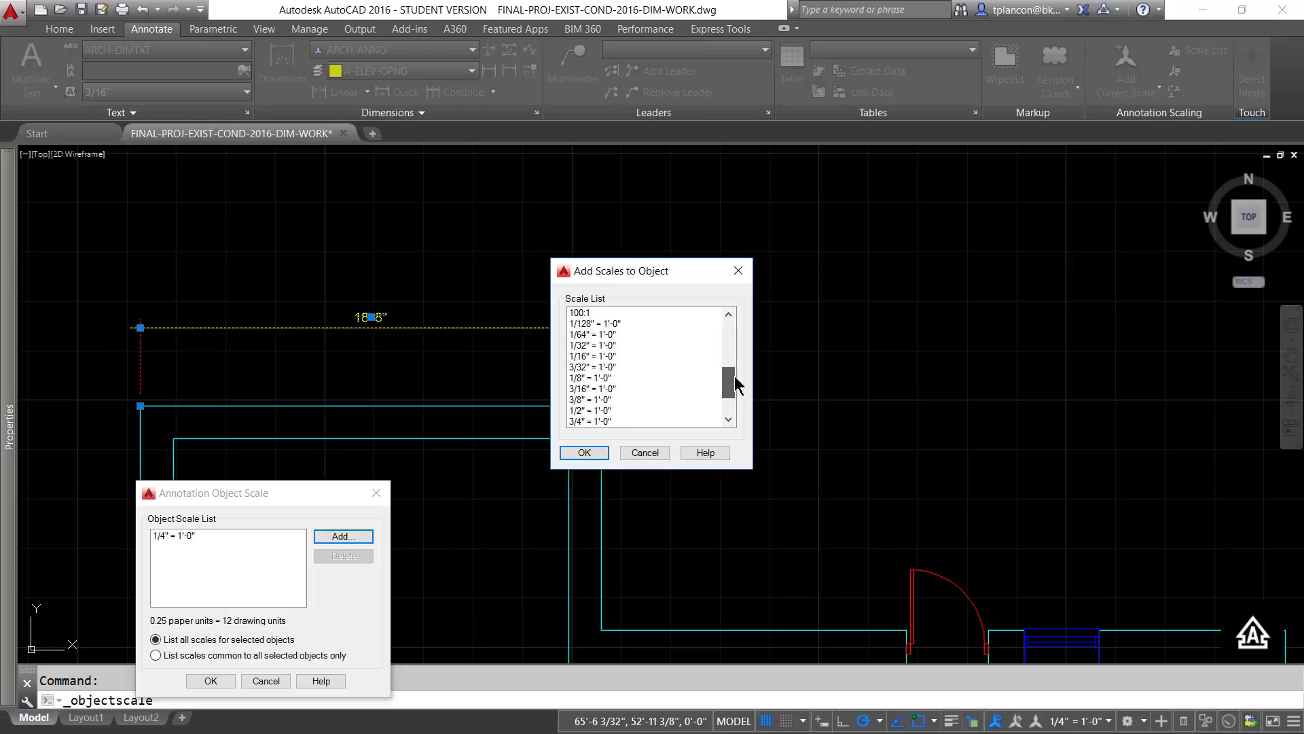
pyautogui.click(601, 389)
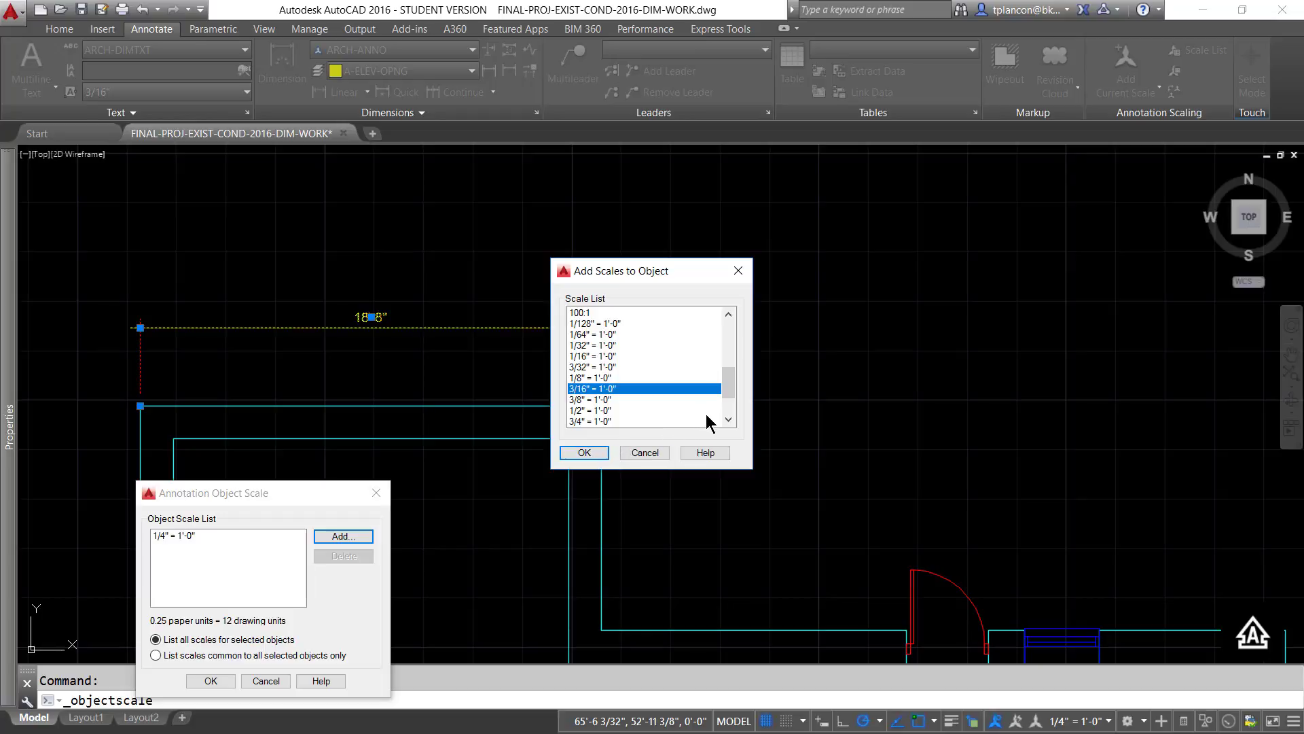
pyautogui.moveTo(730, 389); pyautogui.dragTo(730, 382)
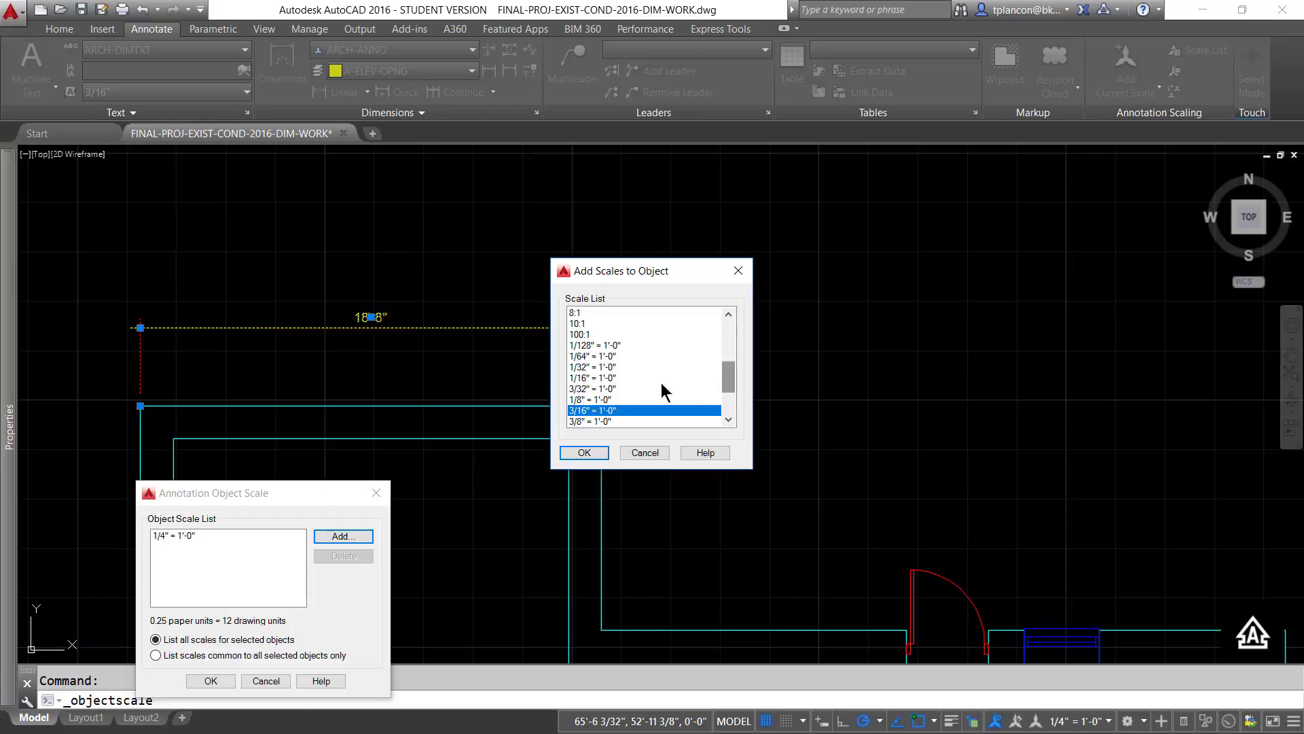
pyautogui.keyDown('ctrl'); pyautogui.click(587, 400); pyautogui.keyUp('ctrl')
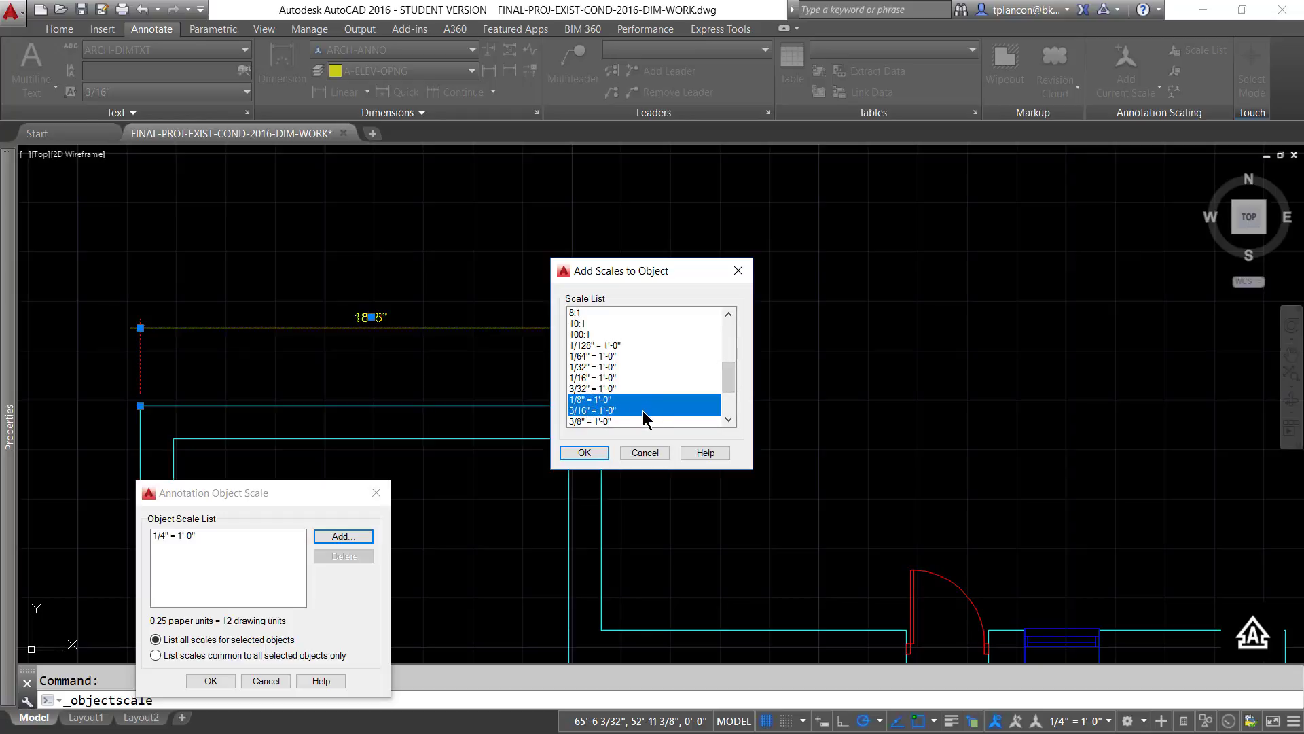
pyautogui.click(584, 453)
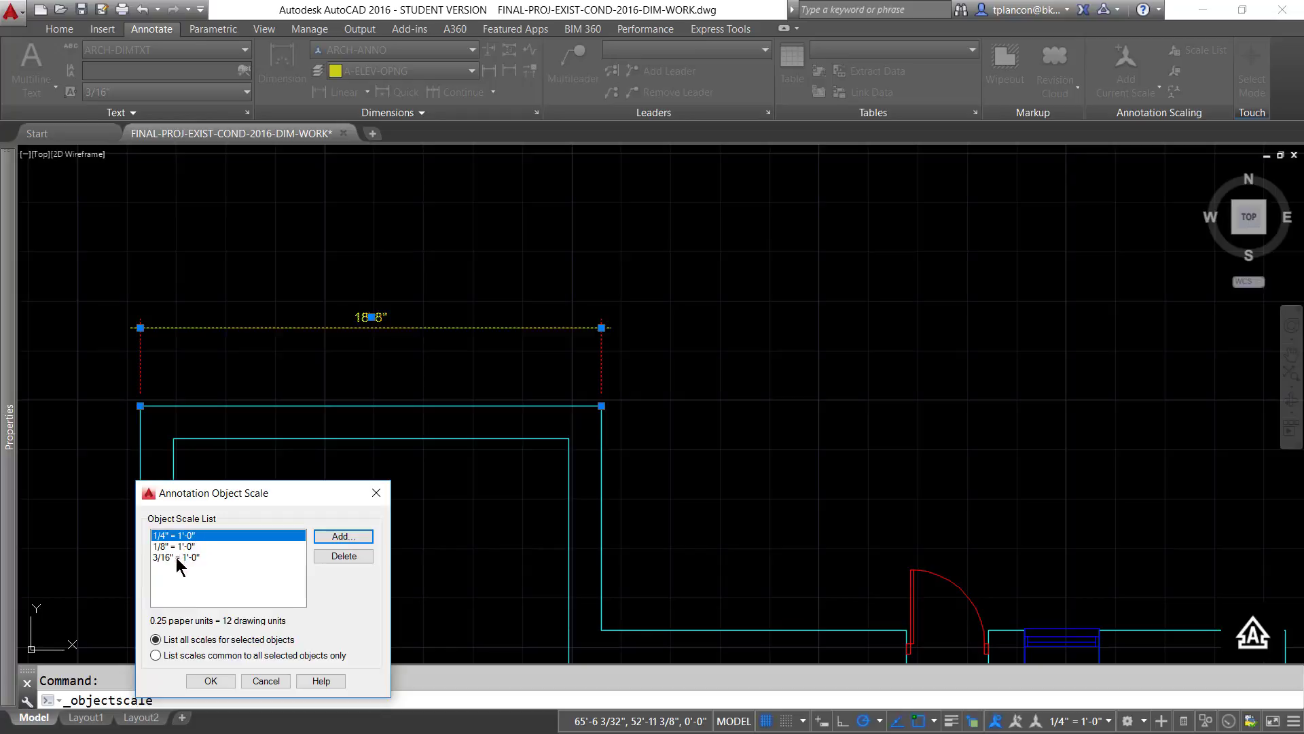
pyautogui.click(211, 681)
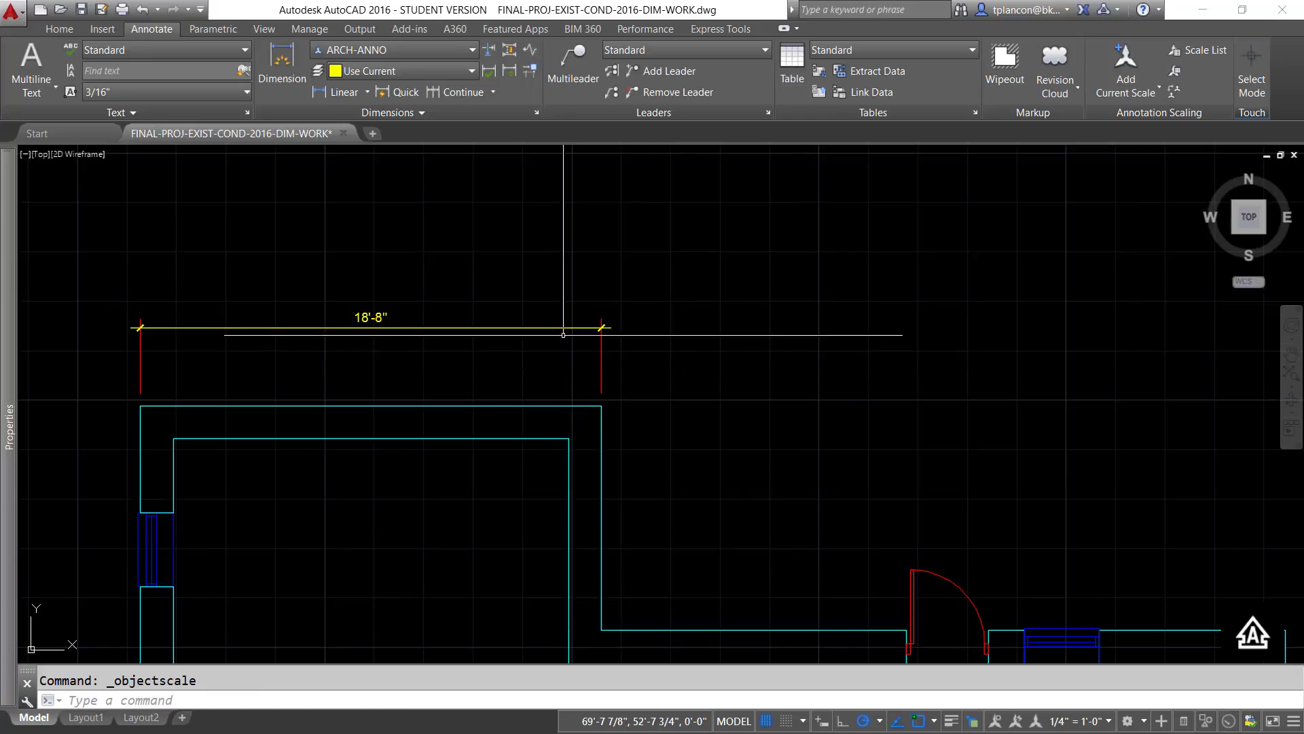
# - Preview the linear dimension at annotation scales 1/8" = 1'-0" and 3/16" = 1'-0", and restore 1/4" = 1'-0"
pyautogui.moveTo(774, 460)
pyautogui.mouseDown(button='middle')
pyautogui.moveTo(1249, 591)
pyautogui.moveTo(1299, 628)
pyautogui.moveTo(1295, 588)
pyautogui.mouseUp(button='middle')
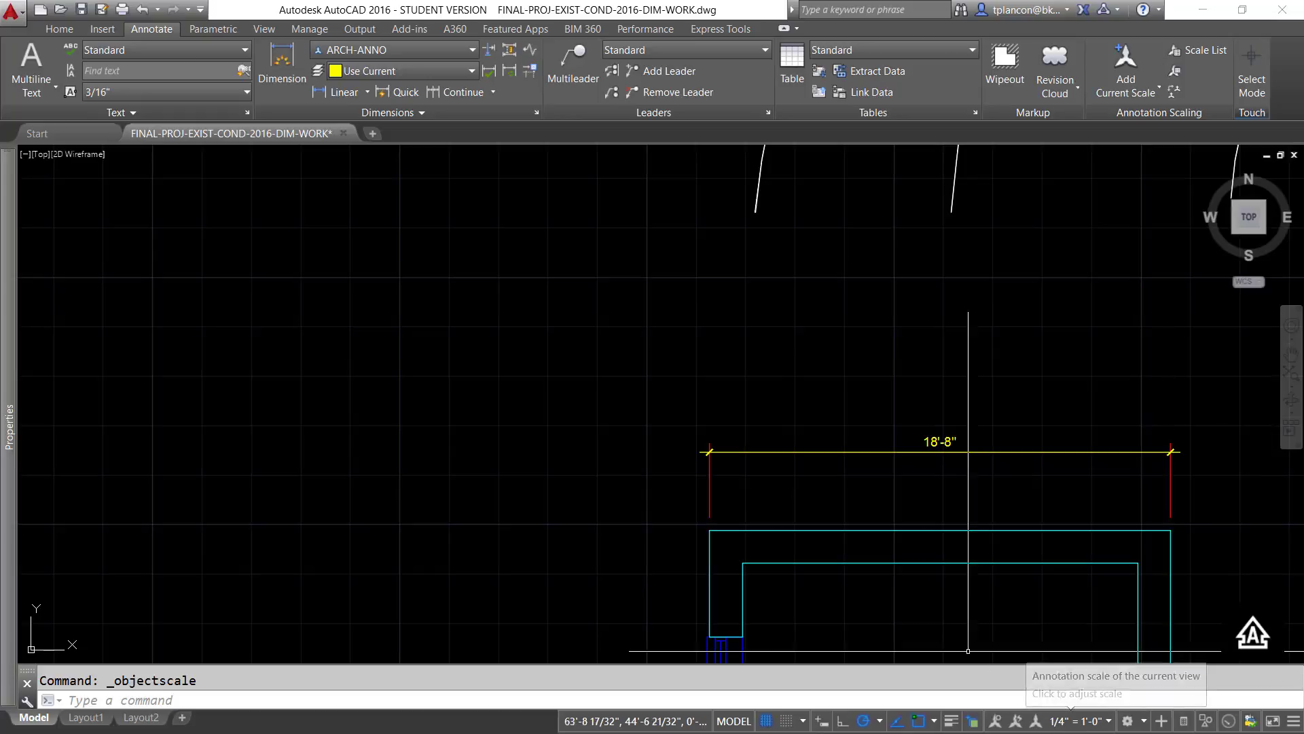
pyautogui.scroll(4, 949, 602)
pyautogui.moveTo(949, 602)
pyautogui.mouseDown(button='middle')
pyautogui.moveTo(679, 606)
pyautogui.moveTo(718, 631)
pyautogui.mouseUp(button='middle')
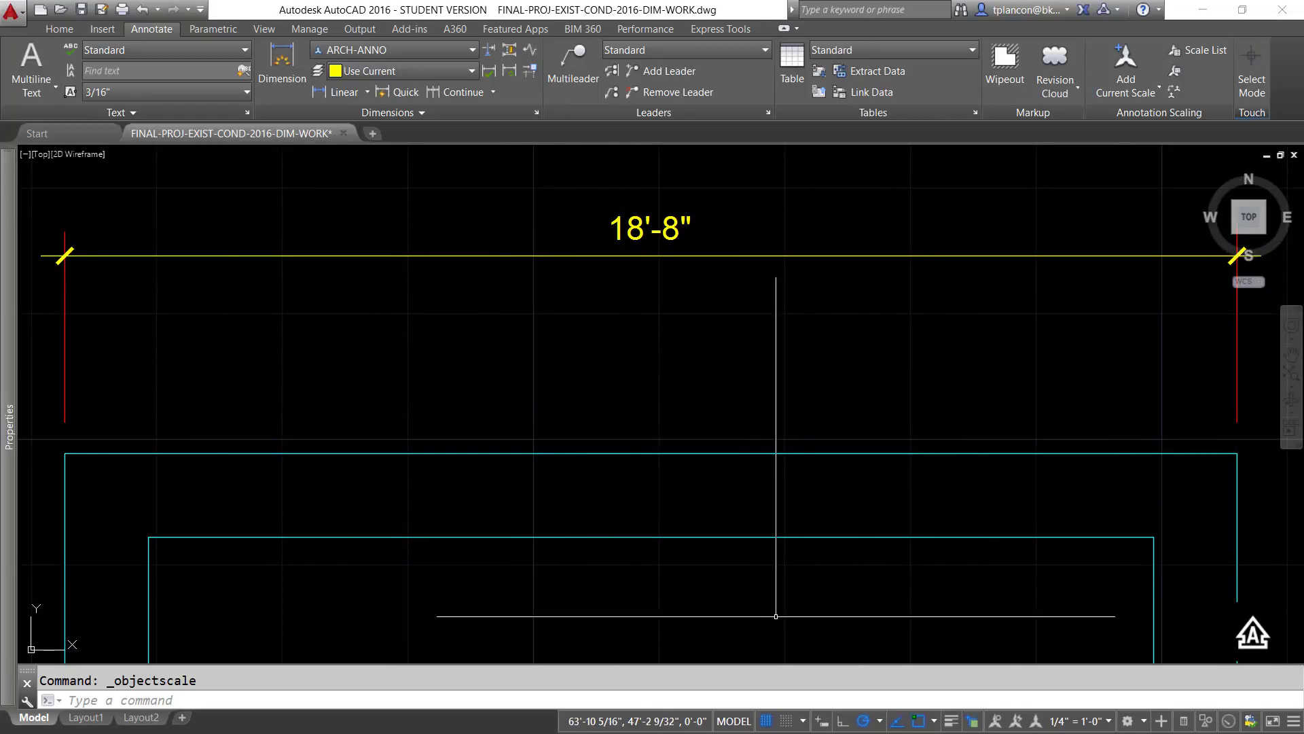
pyautogui.click(1109, 722)
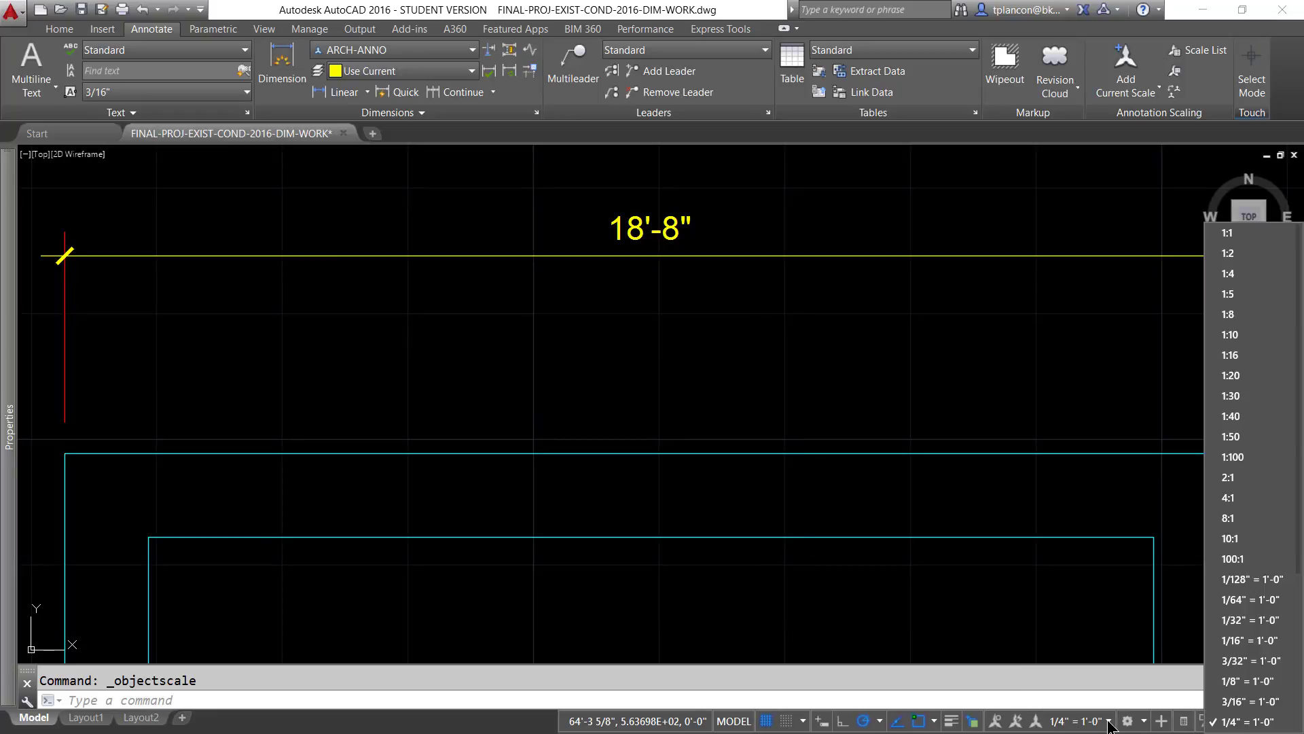
pyautogui.click(1231, 682)
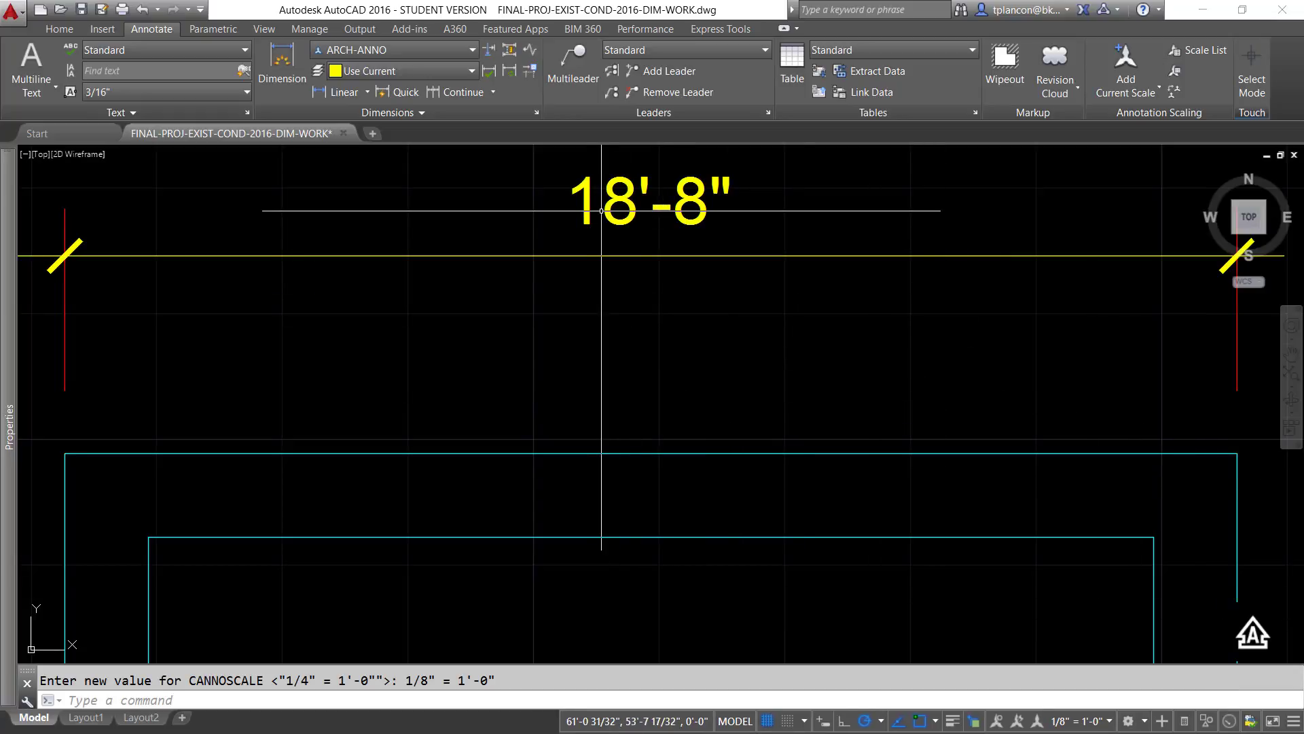
pyautogui.click(1109, 721)
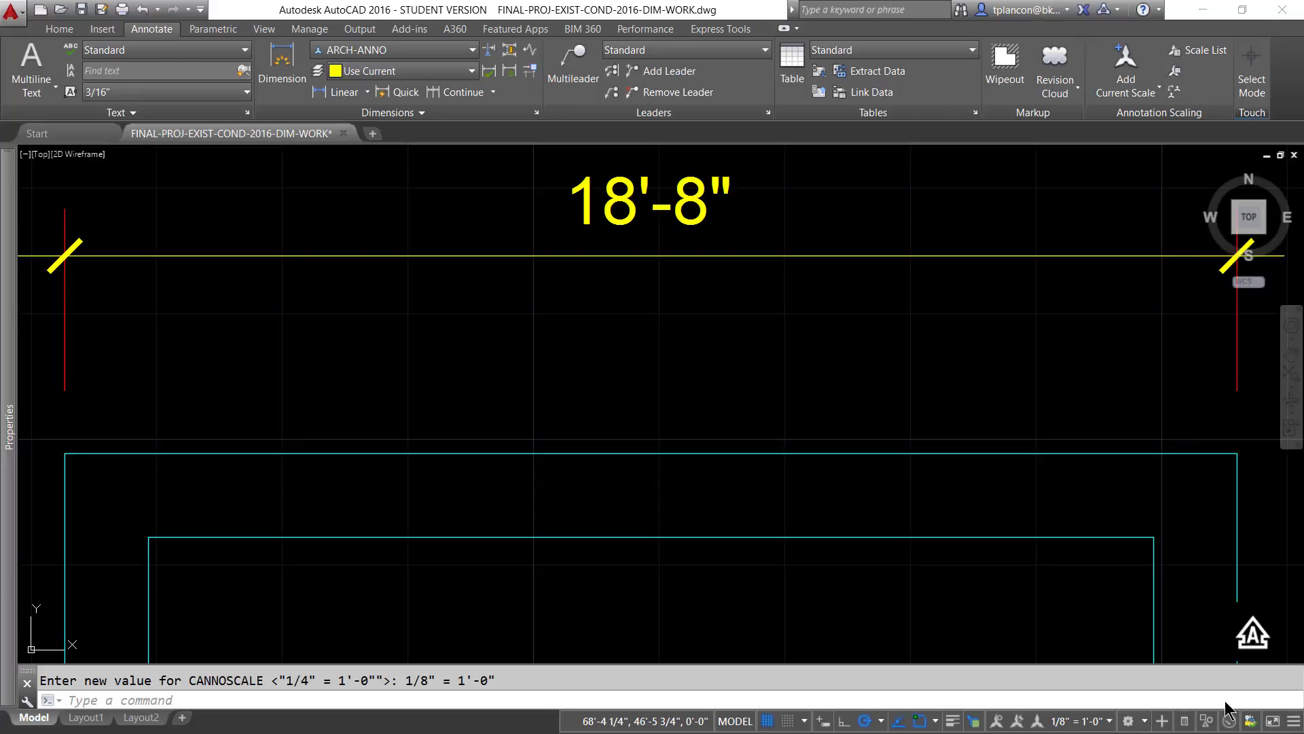
pyautogui.click(1244, 701)
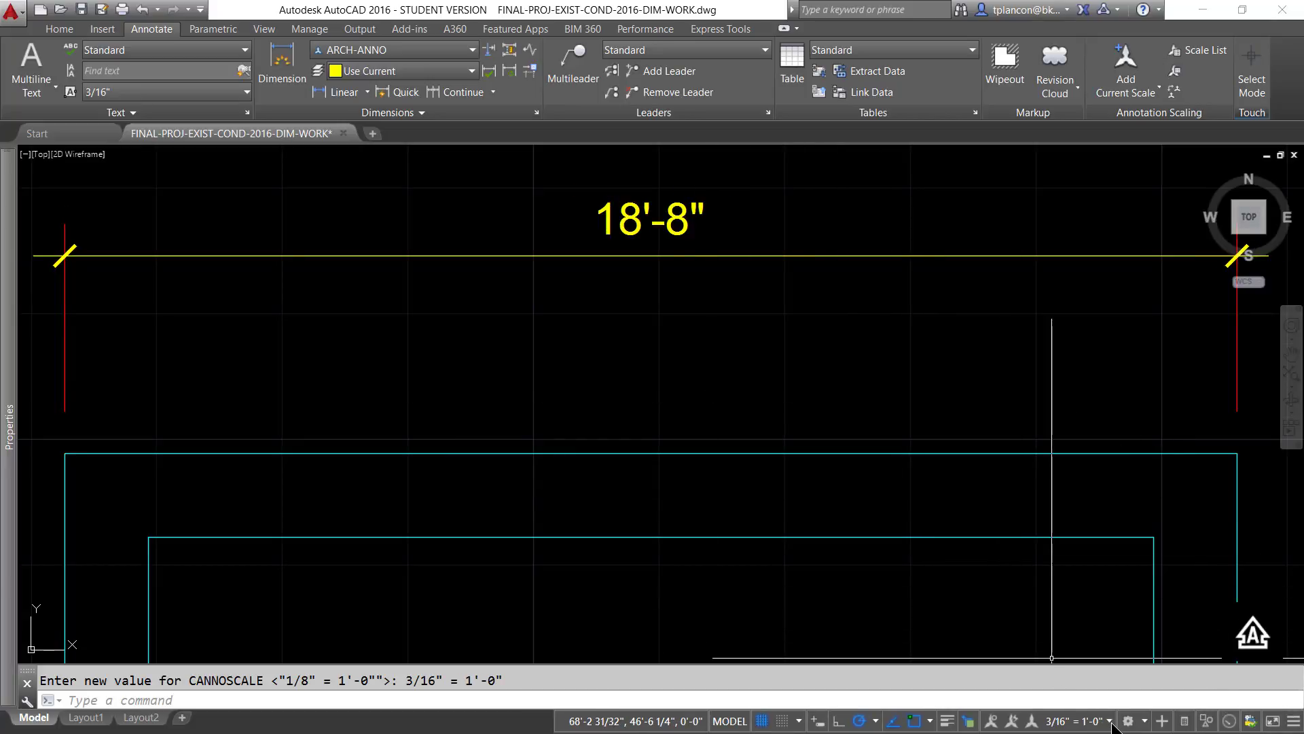
pyautogui.click(1112, 722)
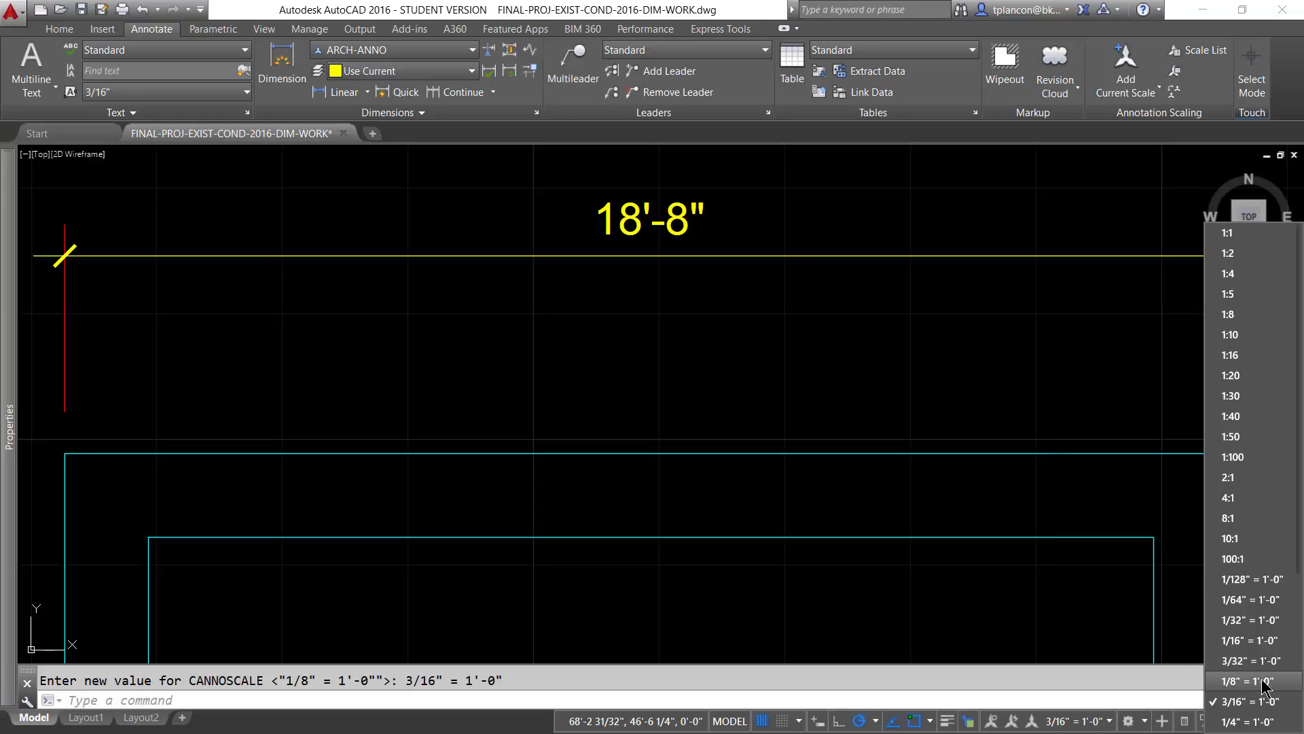
pyautogui.click(1246, 720)
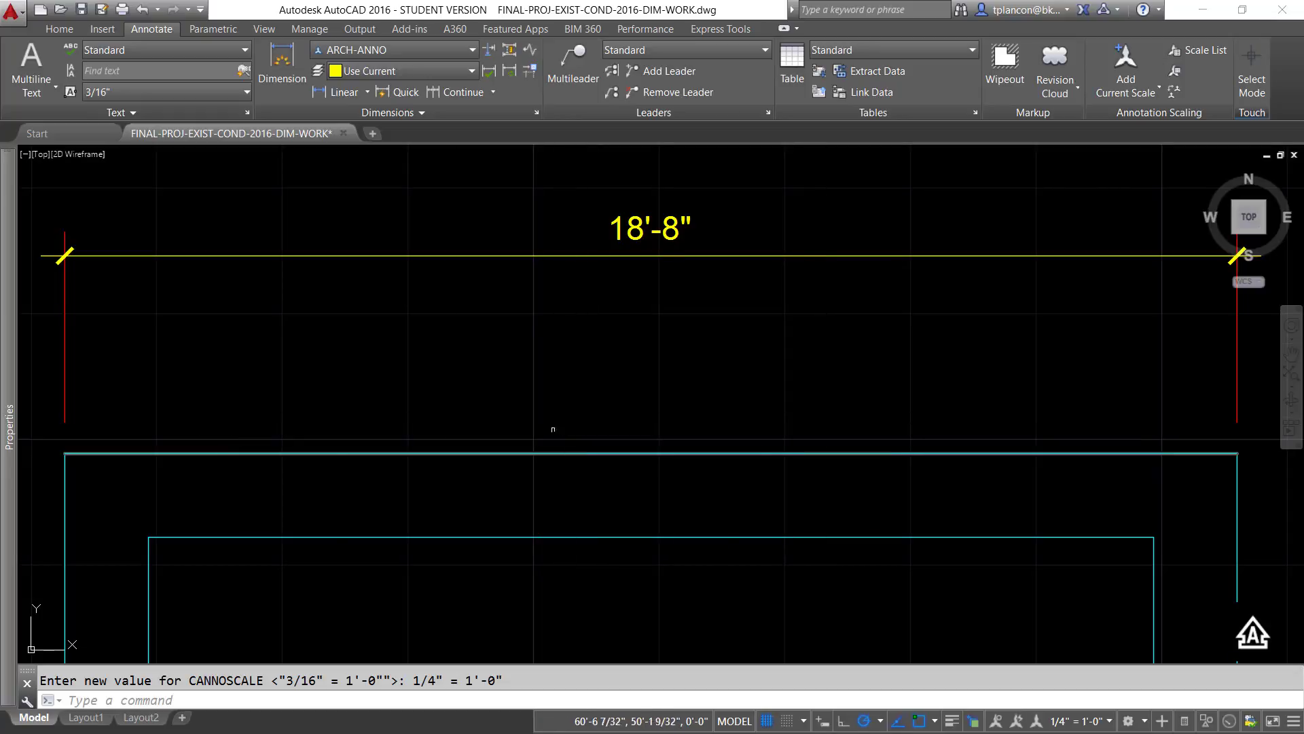
# - Switch to Layout1 and set its viewport scale to 1/8" = 1'-0"
pyautogui.moveTo(88, 718)
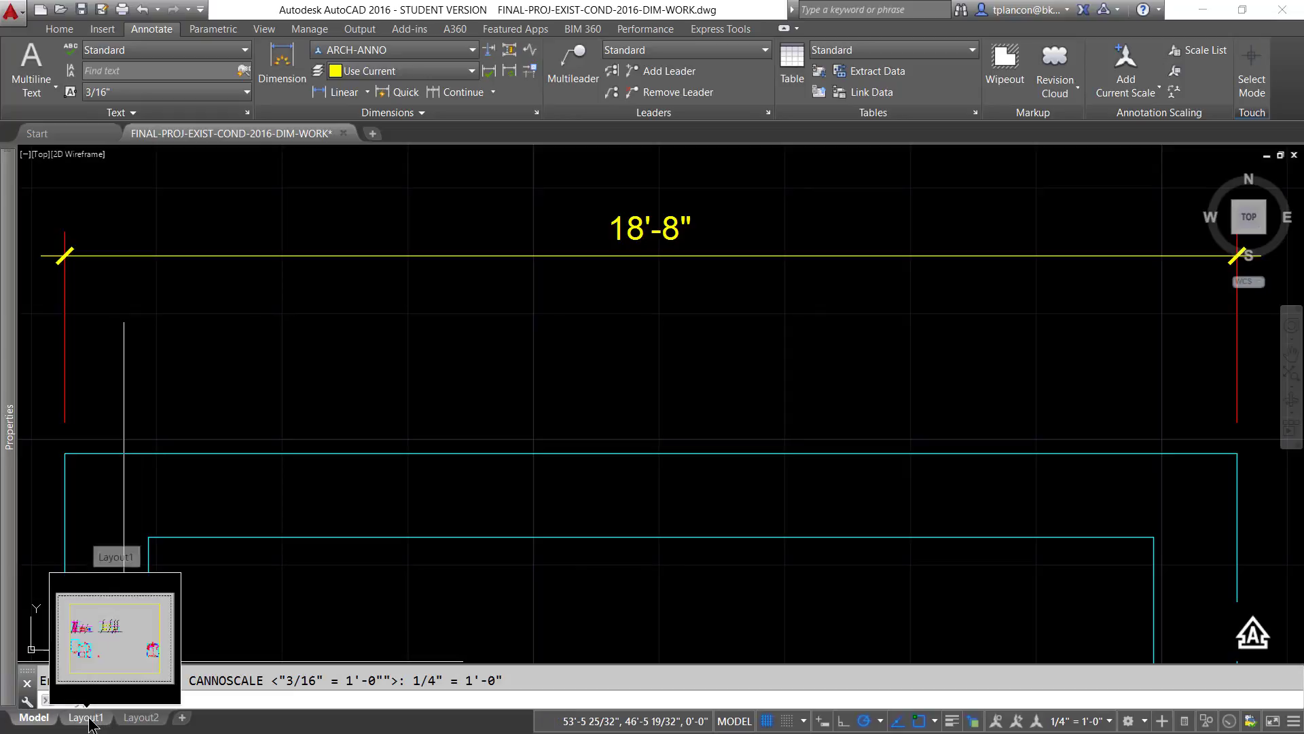
pyautogui.click(89, 718)
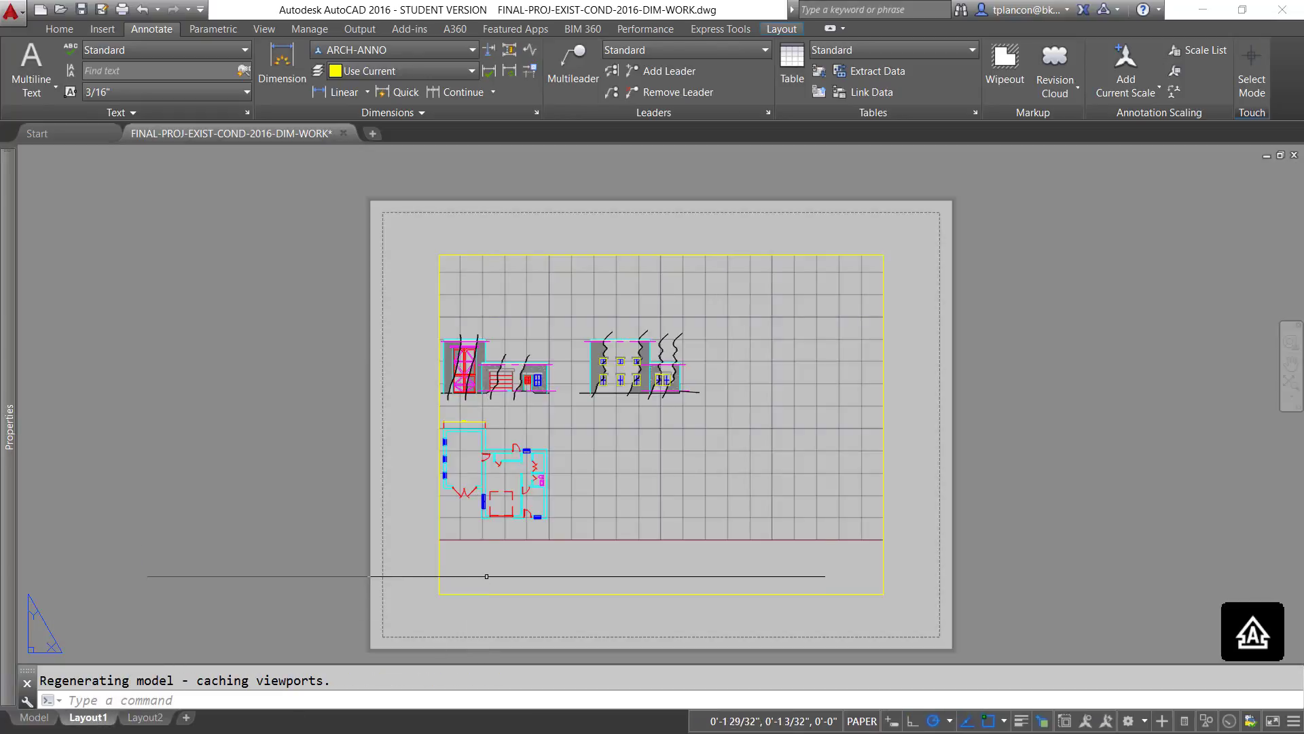
pyautogui.moveTo(483, 571)
pyautogui.mouseDown(button='middle')
pyautogui.moveTo(574, 567)
pyautogui.moveTo(500, 557)
pyautogui.mouseUp(button='middle')
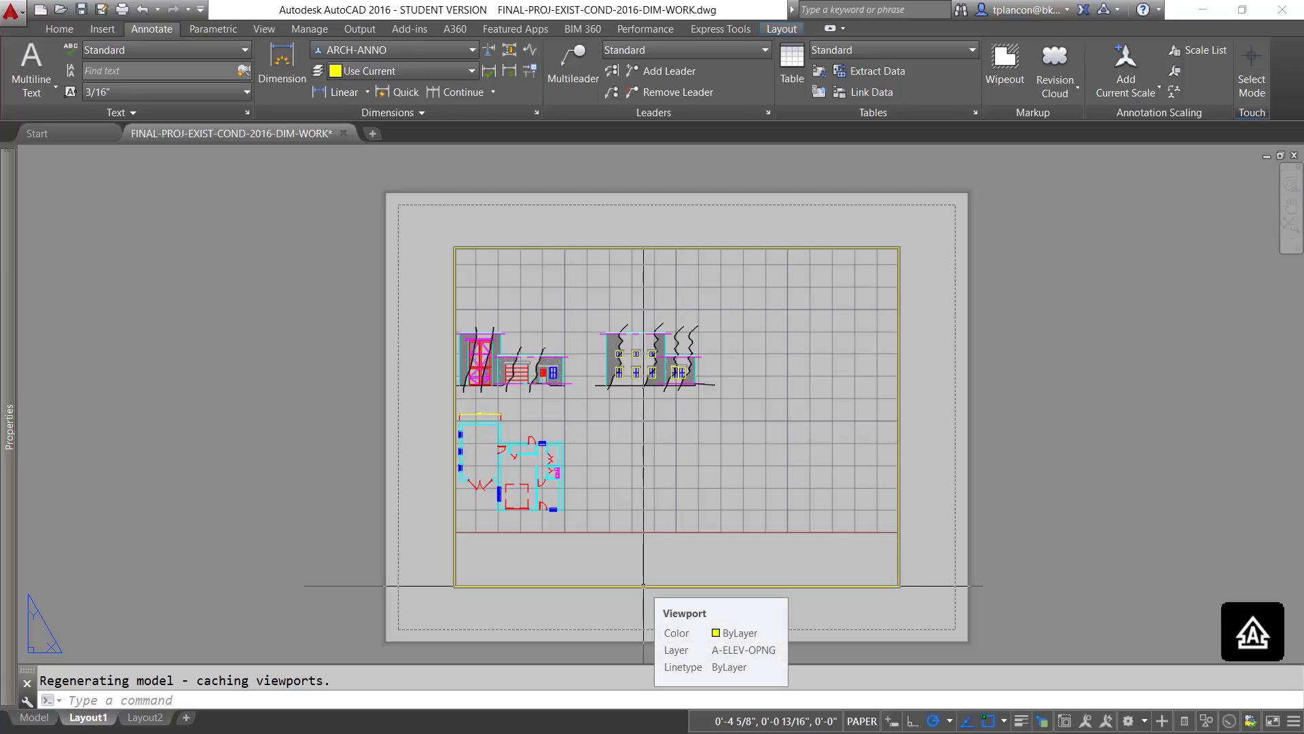
pyautogui.click(643, 585)
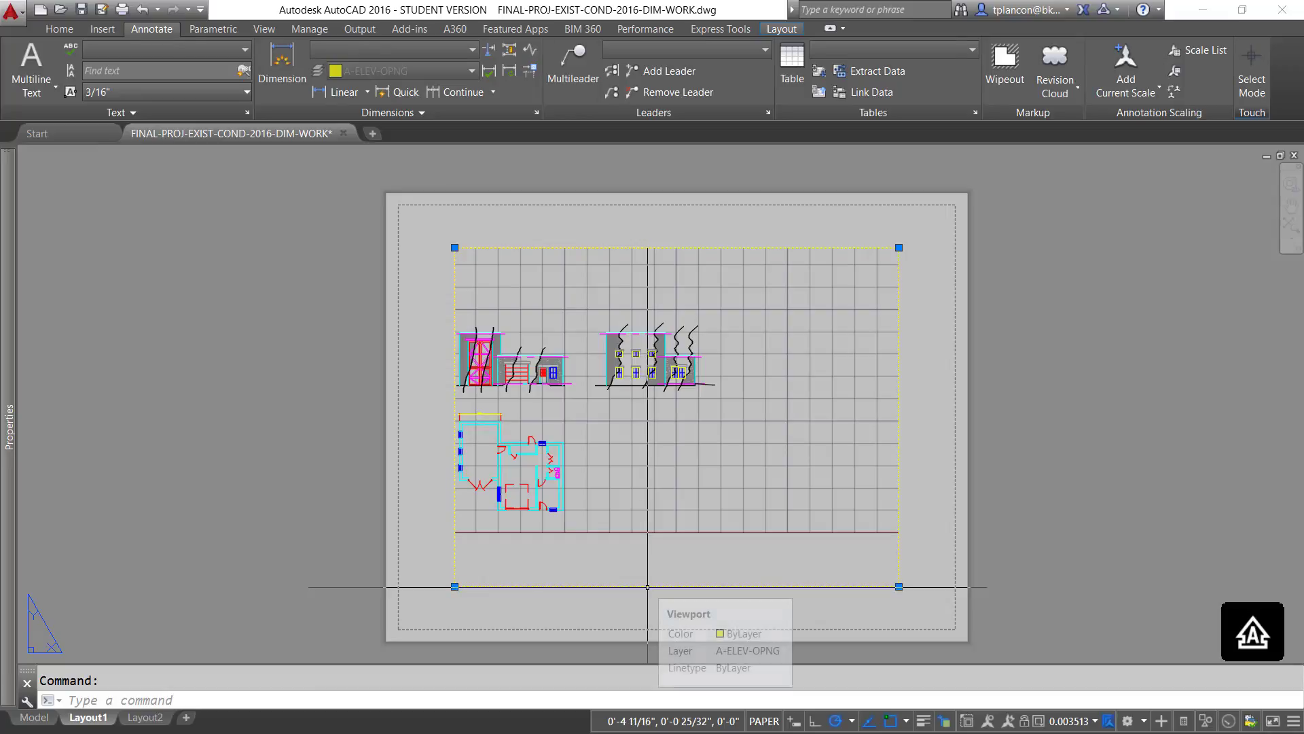
pyautogui.click(1096, 721)
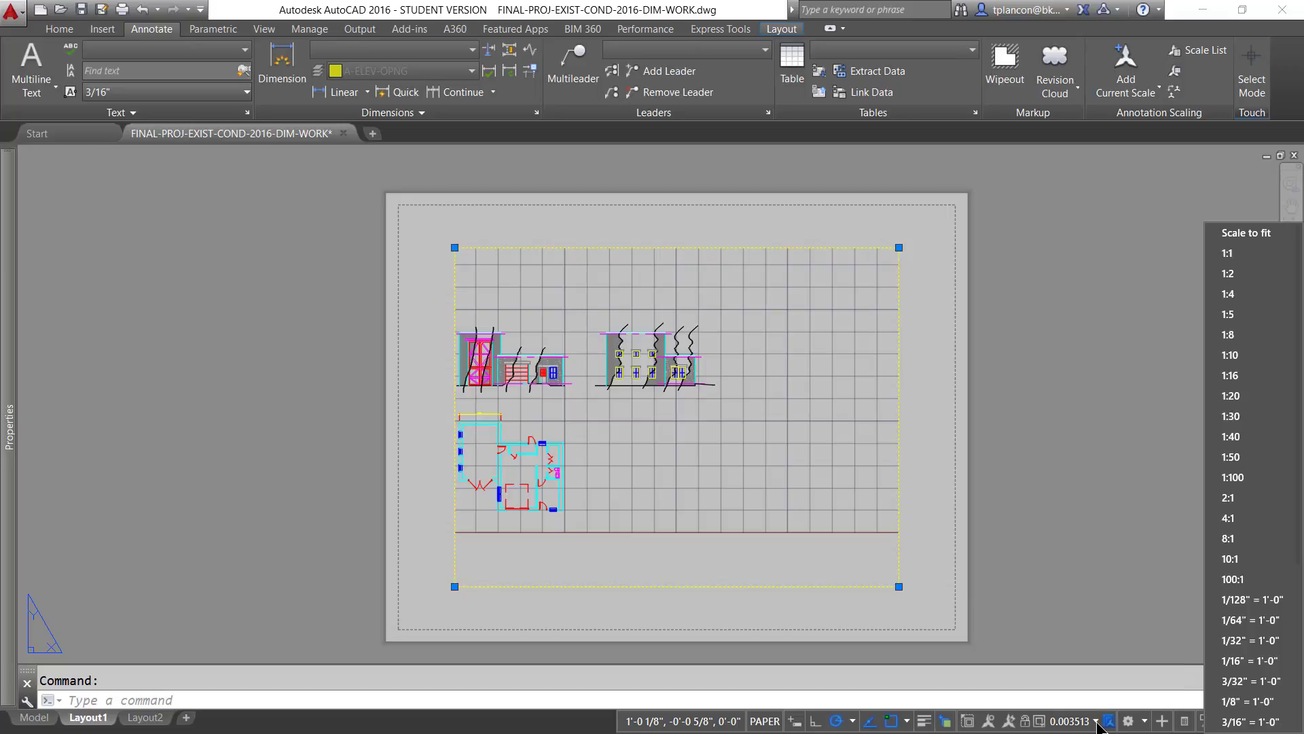
pyautogui.click(1232, 701)
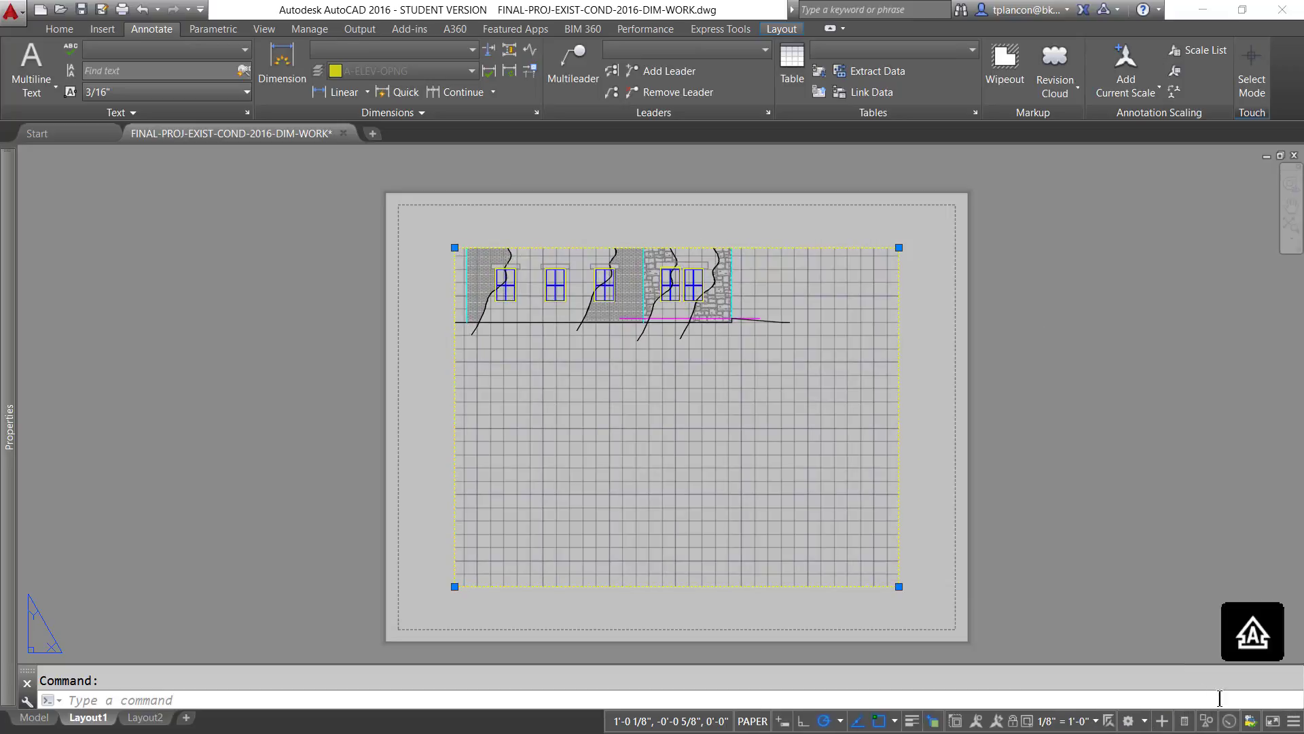
# - Reposition the model inside the Layout1 viewport so the whole floor plan shows, and return to paper space
pyautogui.doubleClick(544, 463)
pyautogui.moveTo(510, 494)
pyautogui.mouseDown(button='middle')
pyautogui.moveTo(641, 466)
pyautogui.moveTo(855, 361)
pyautogui.moveTo(933, 344)
pyautogui.moveTo(981, 372)
pyautogui.moveTo(993, 361)
pyautogui.mouseUp(button='middle')
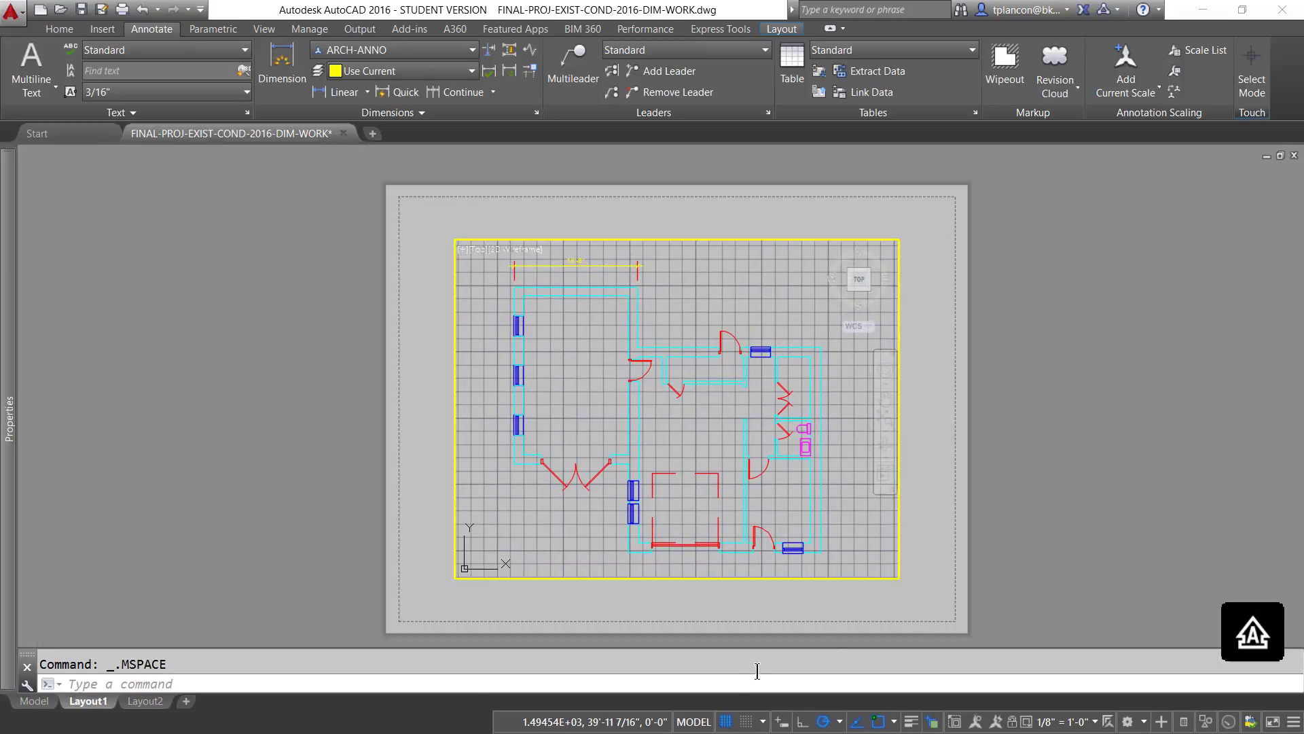
pyautogui.click(693, 722)
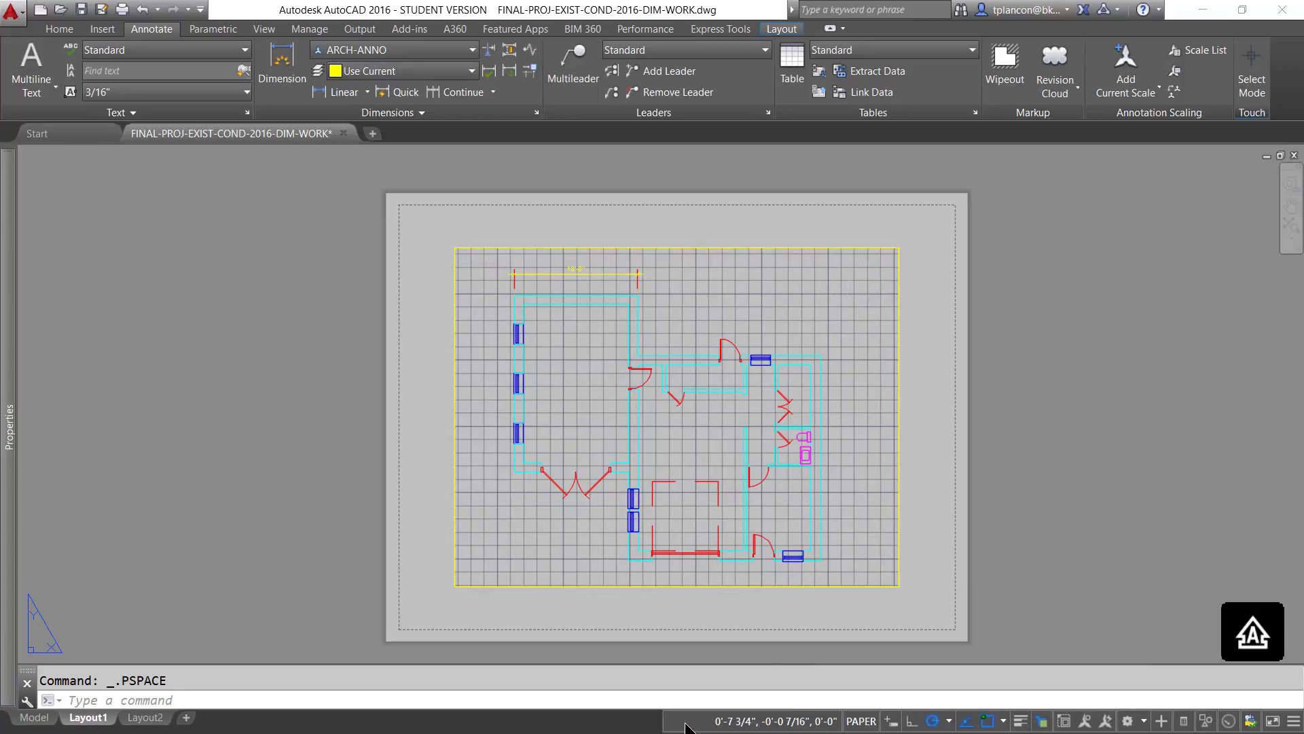
# - Stretch the viewport's lower-right and upper-left corners outward to just inside the sheet's printable margin
pyautogui.click(879, 587)
pyautogui.click(899, 587)
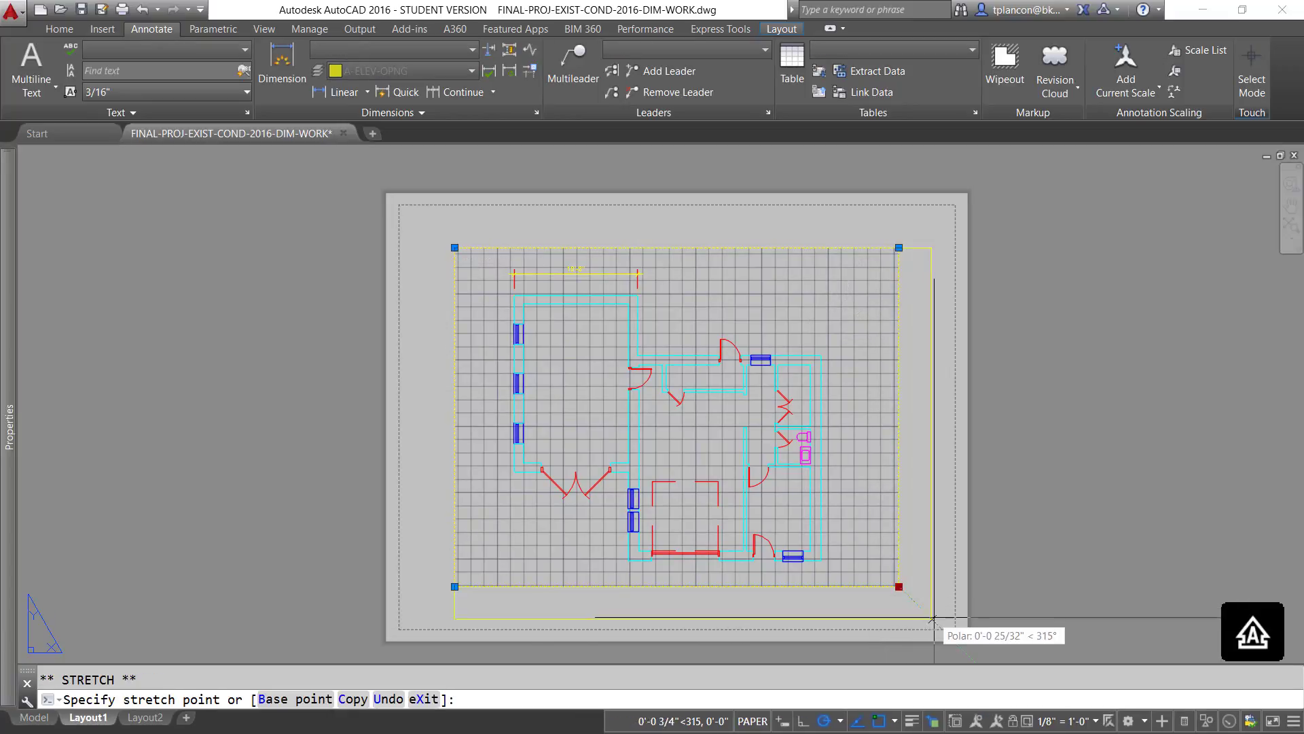
pyautogui.click(941, 629)
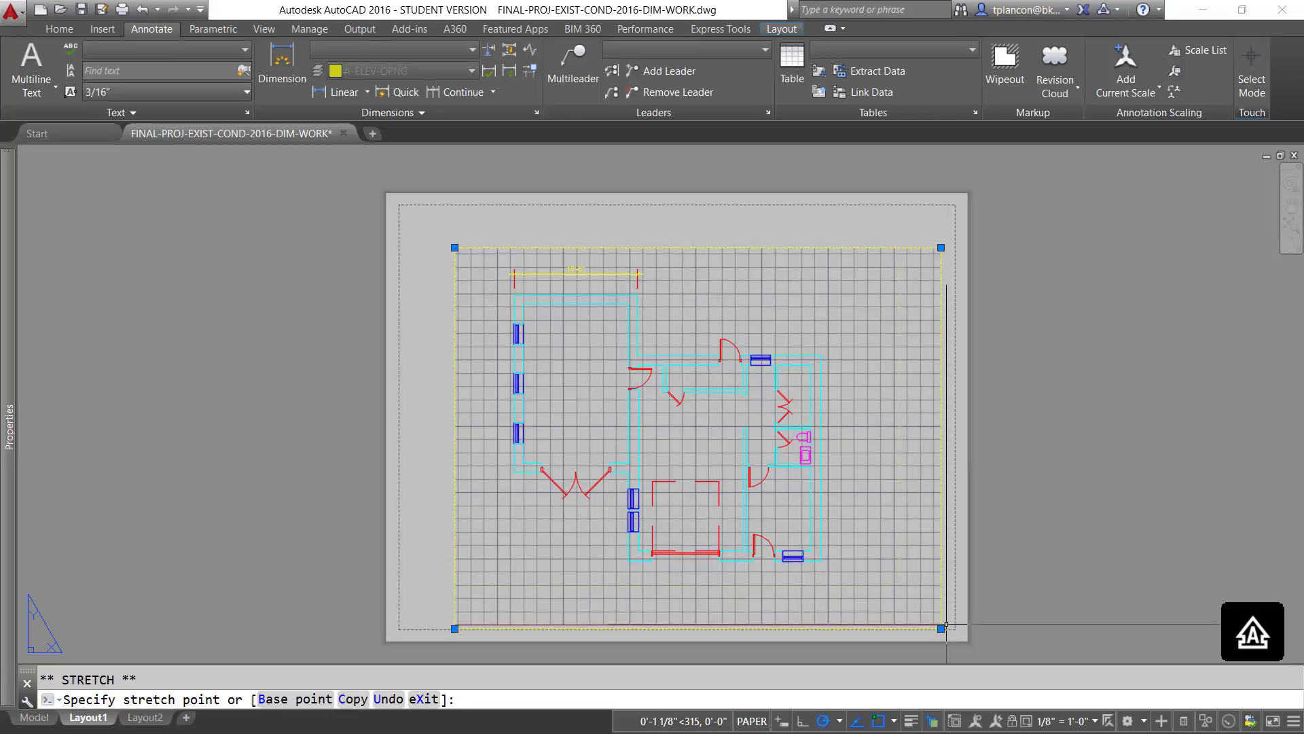
pyautogui.click(455, 247)
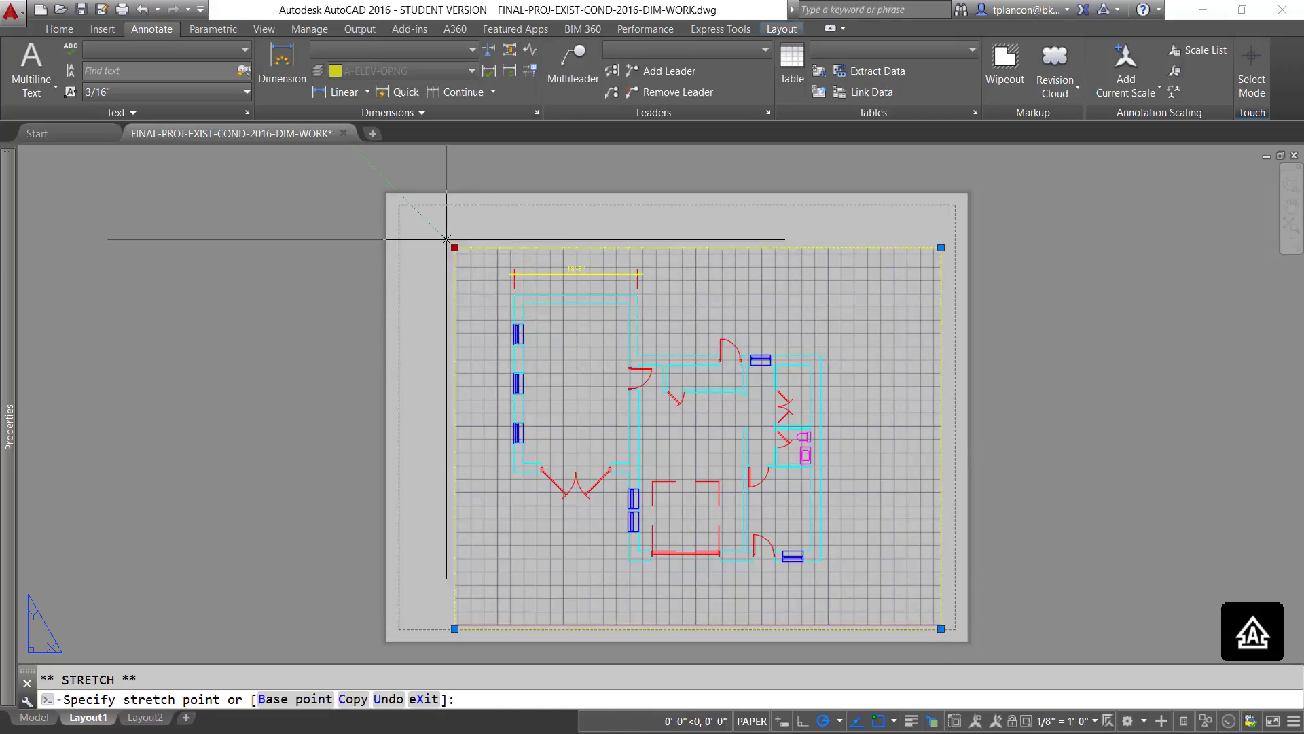
pyautogui.click(401, 209)
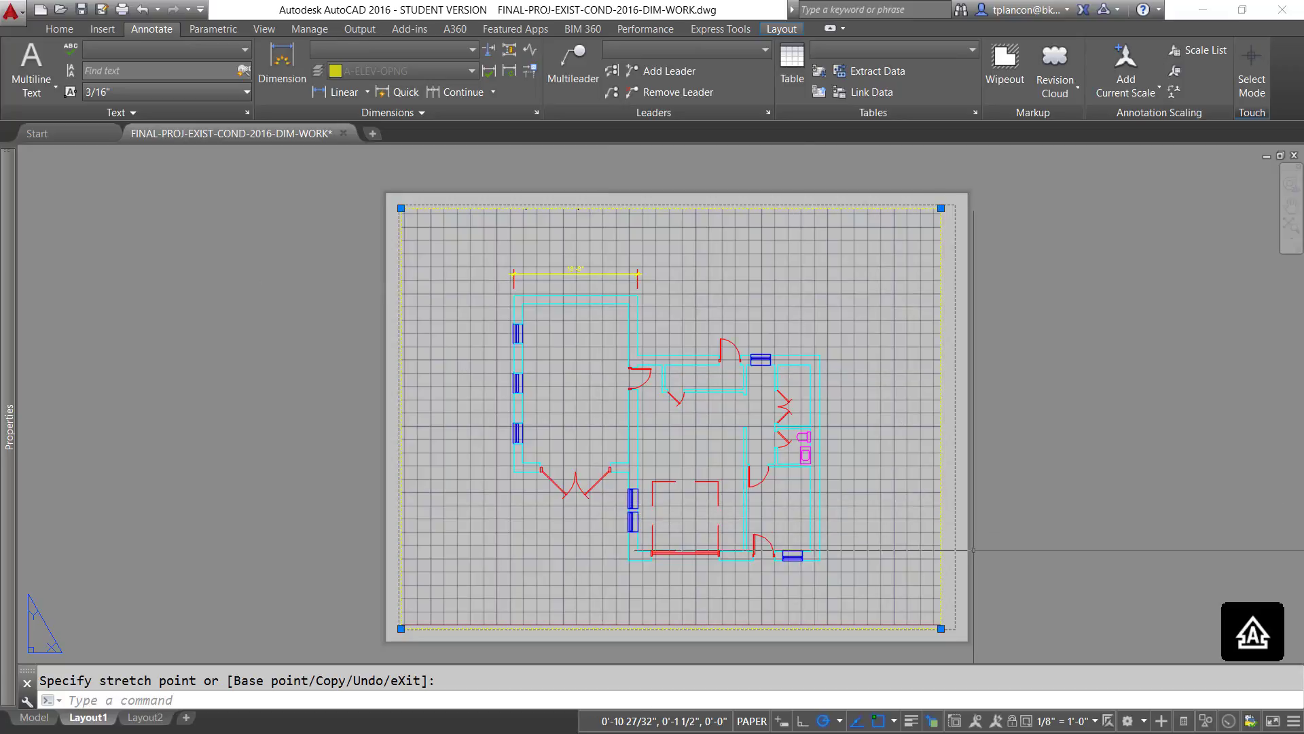
# - Set the Layout1 viewport's scale to 1/4" = 1'-0" and return to paper space
pyautogui.scroll(2, 701, 435)
pyautogui.scroll(2, 680, 407)
pyautogui.moveTo(614, 326)
pyautogui.mouseDown(button='middle')
pyautogui.moveTo(690, 646)
pyautogui.moveTo(738, 733)
pyautogui.moveTo(761, 695)
pyautogui.mouseUp(button='middle')
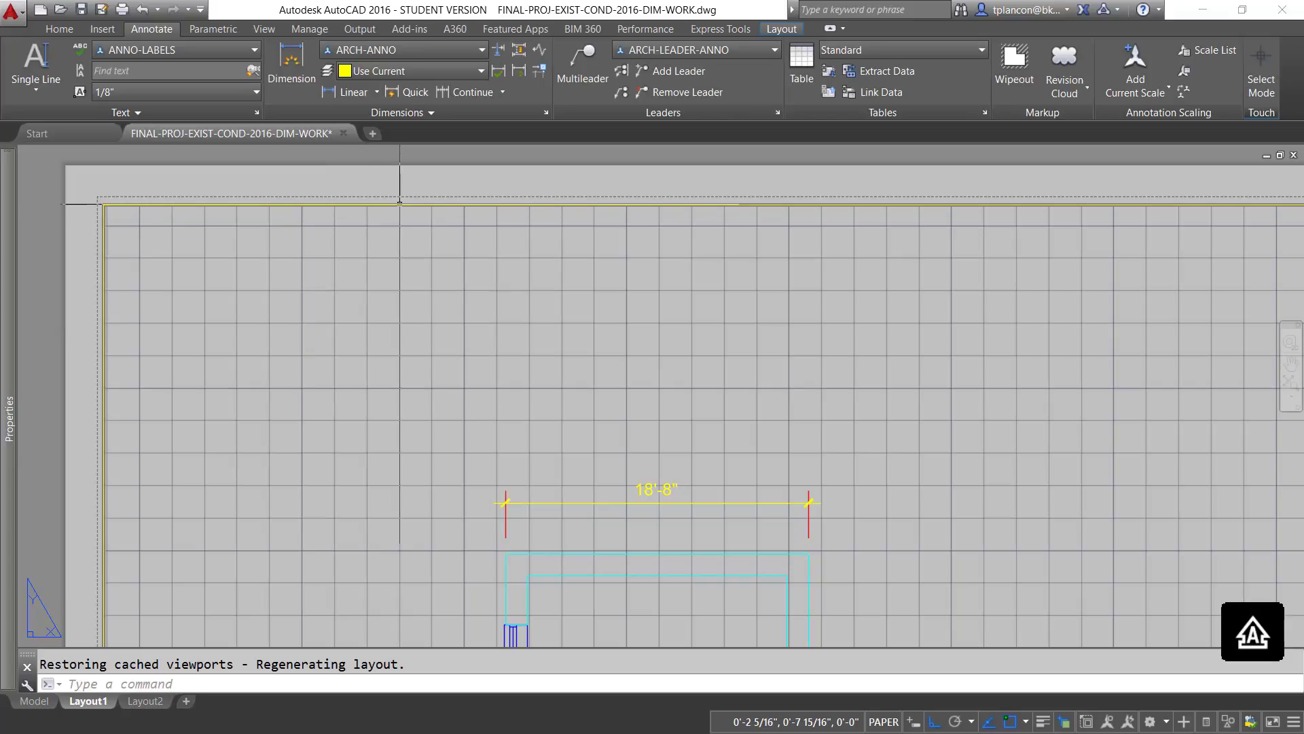
pyautogui.click(393, 205)
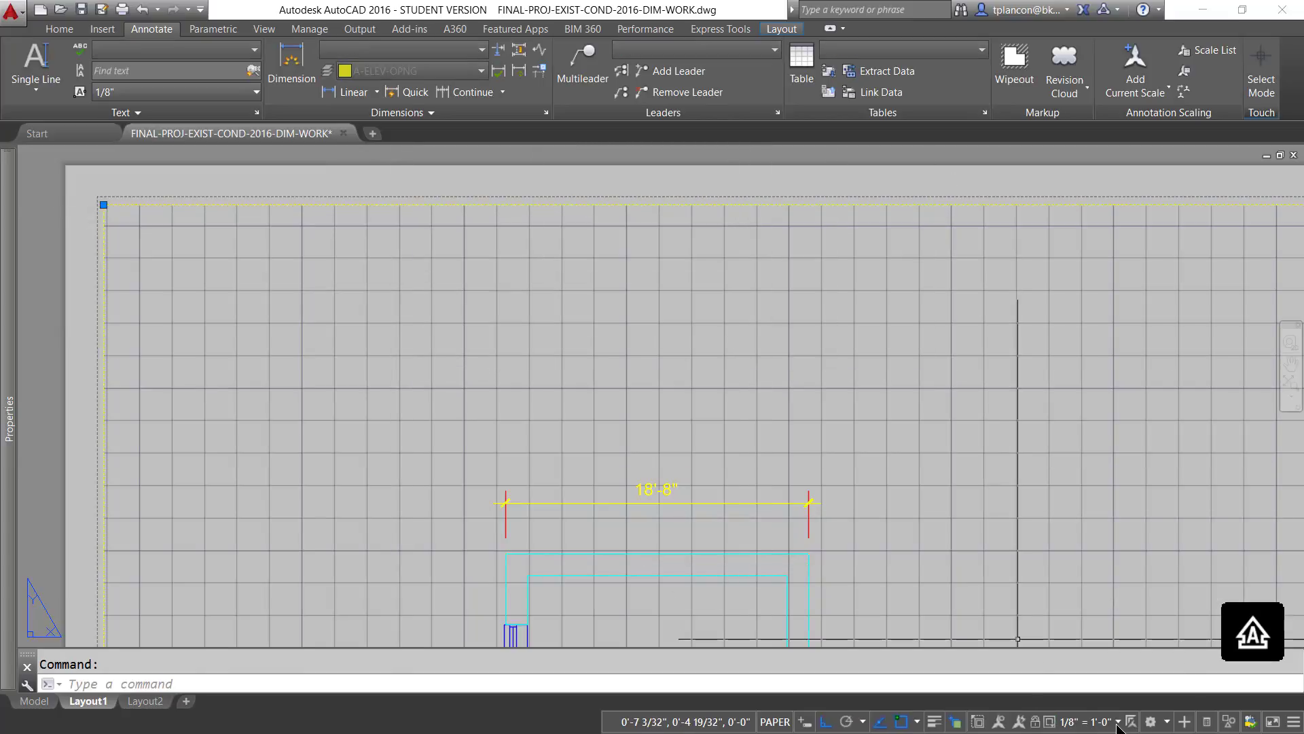
pyautogui.click(1119, 723)
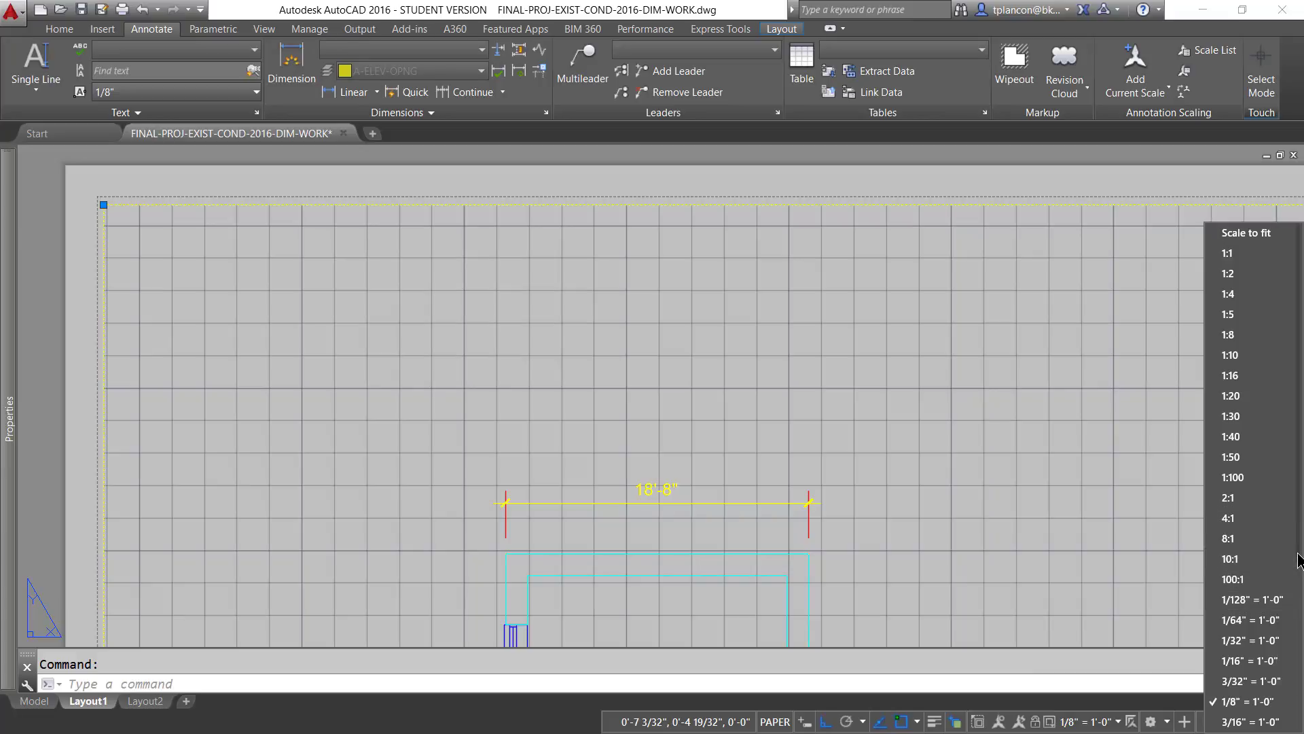
pyautogui.scroll(-2, 1296, 591)
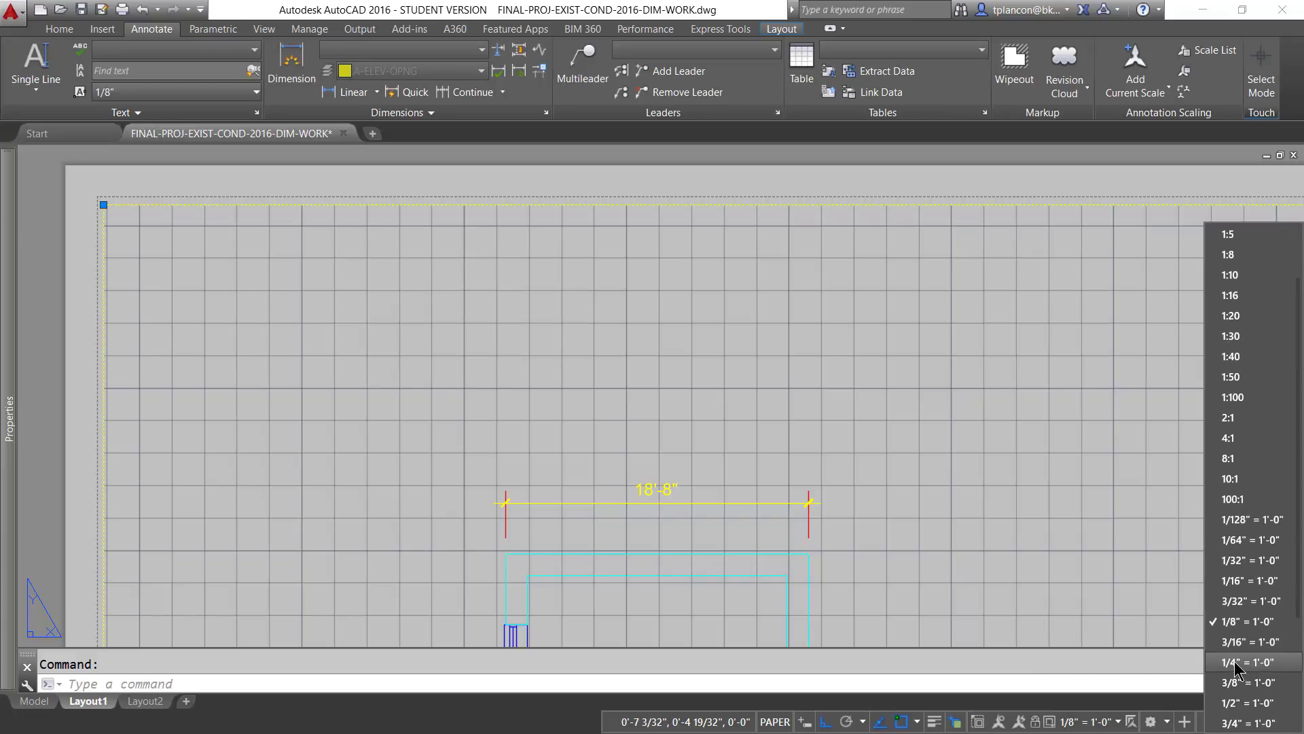
pyautogui.click(1233, 662)
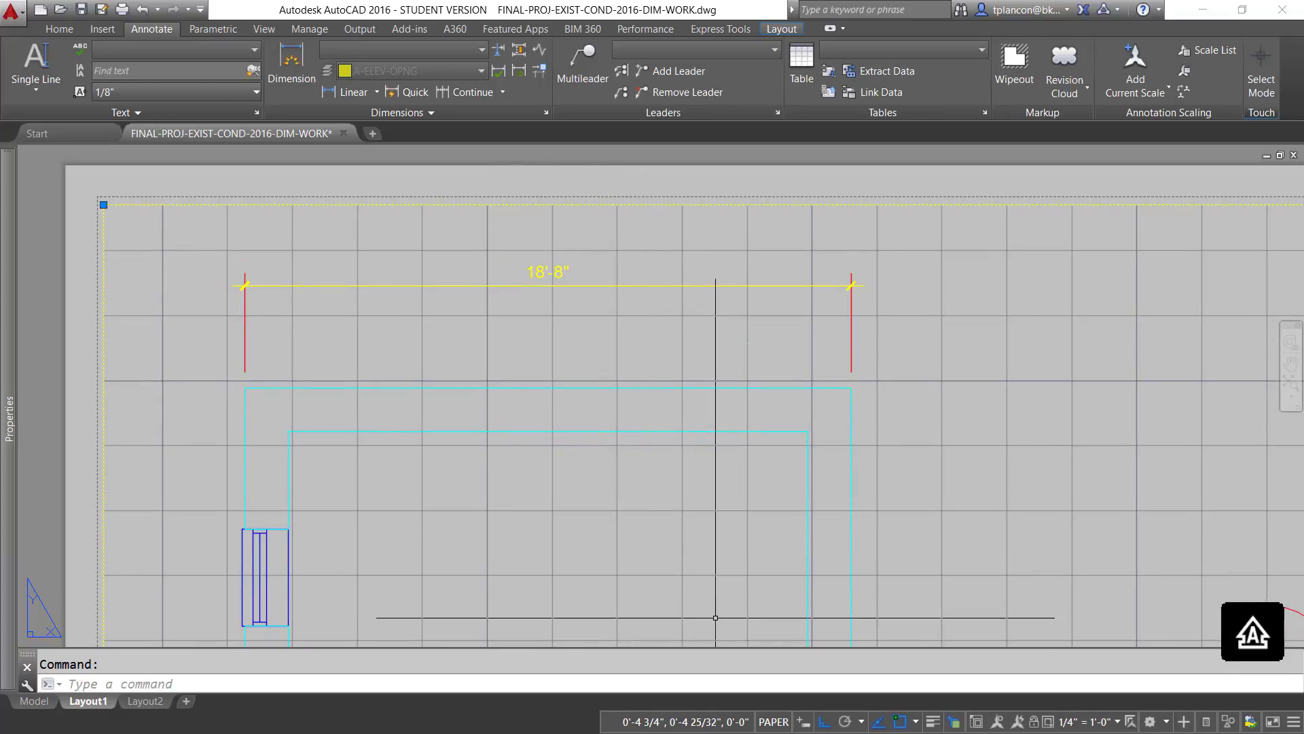
pyautogui.doubleClick(1019, 553)
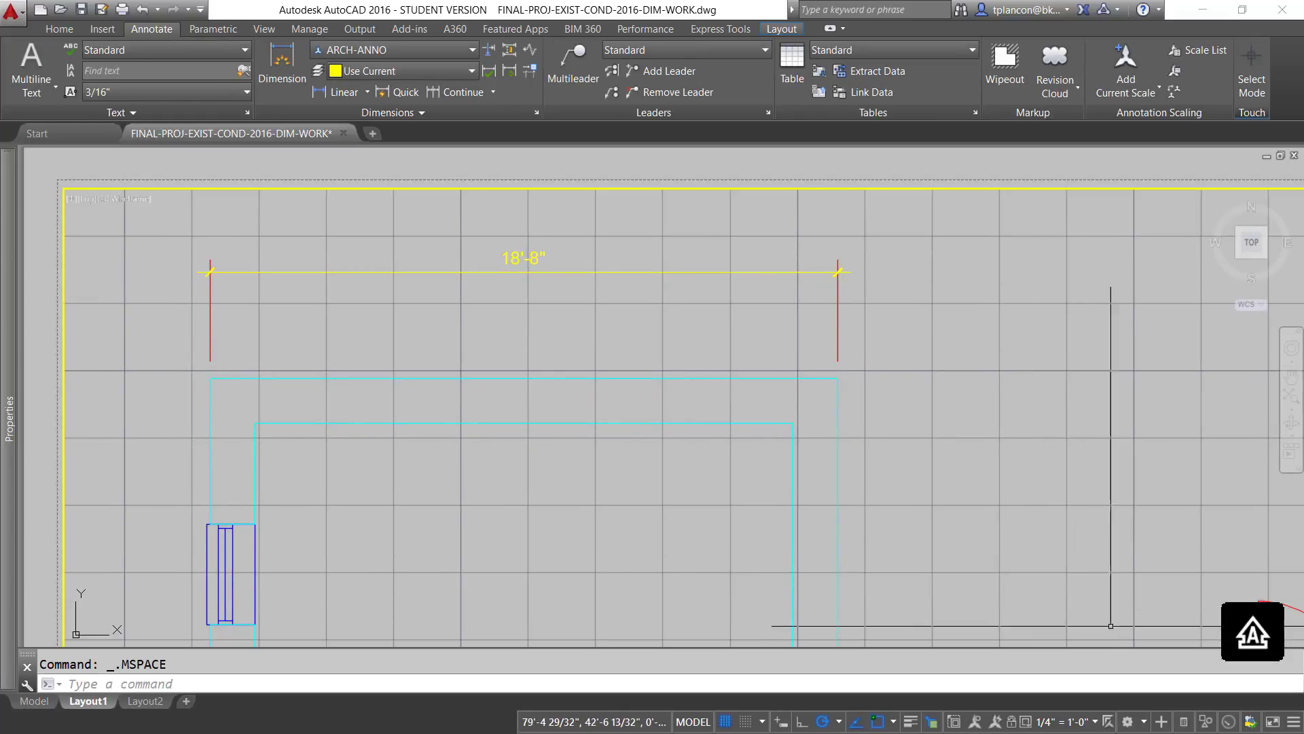
pyautogui.click(683, 723)
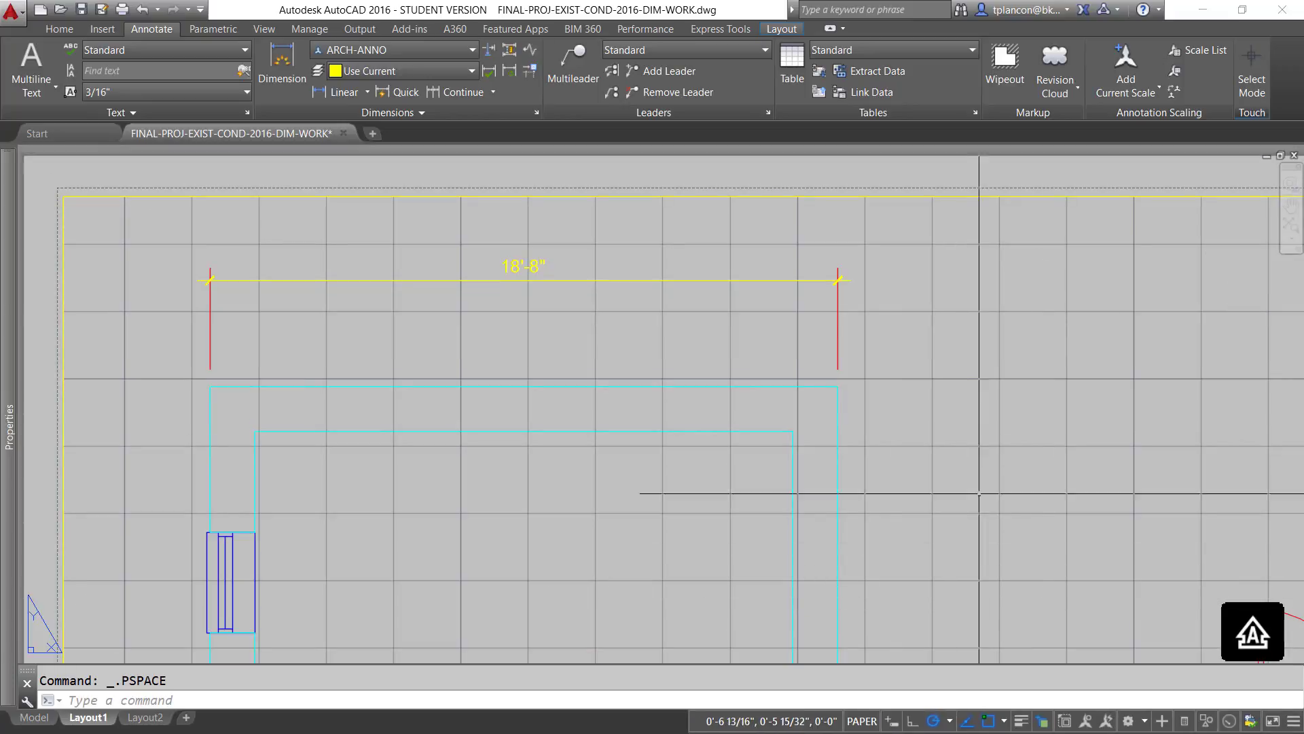
# - Preview the annotative dimension with the Layout1 viewport scaled at 3/16" = 1'-0" and at 1/8" = 1'-0"
pyautogui.click(913, 199)
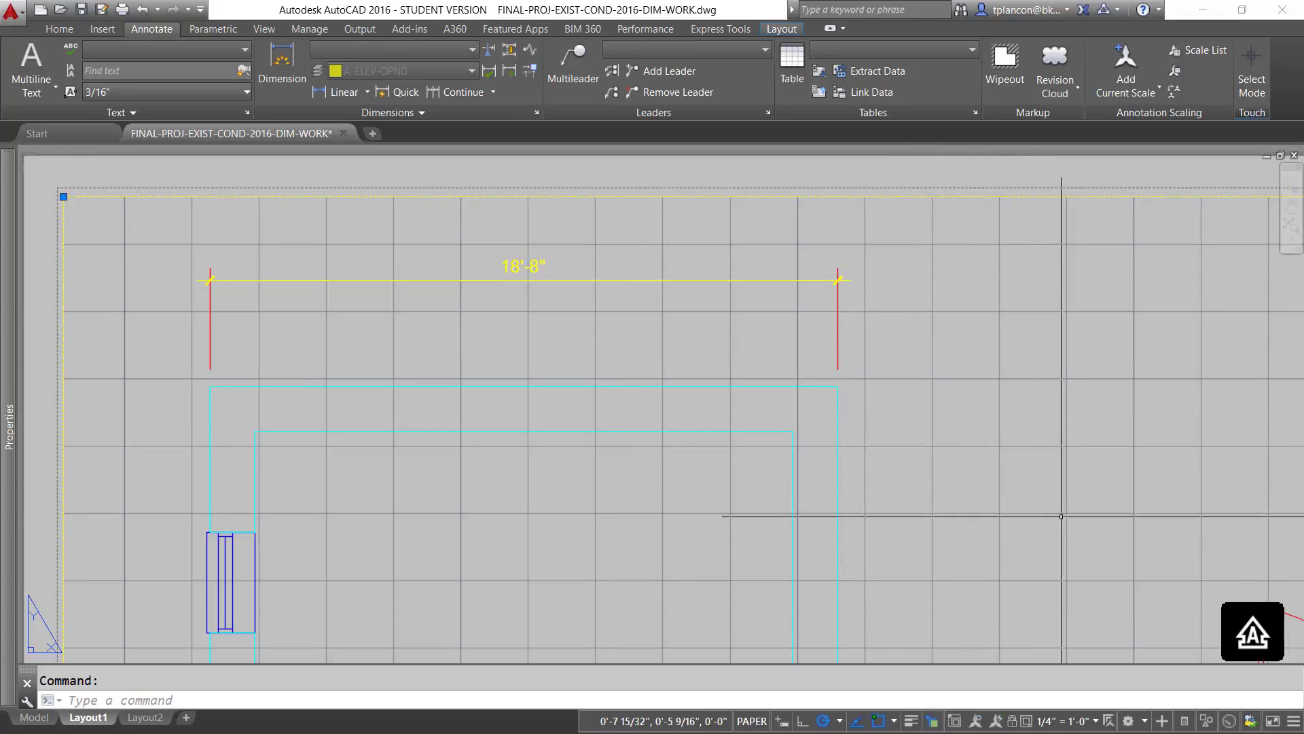
pyautogui.click(1145, 723)
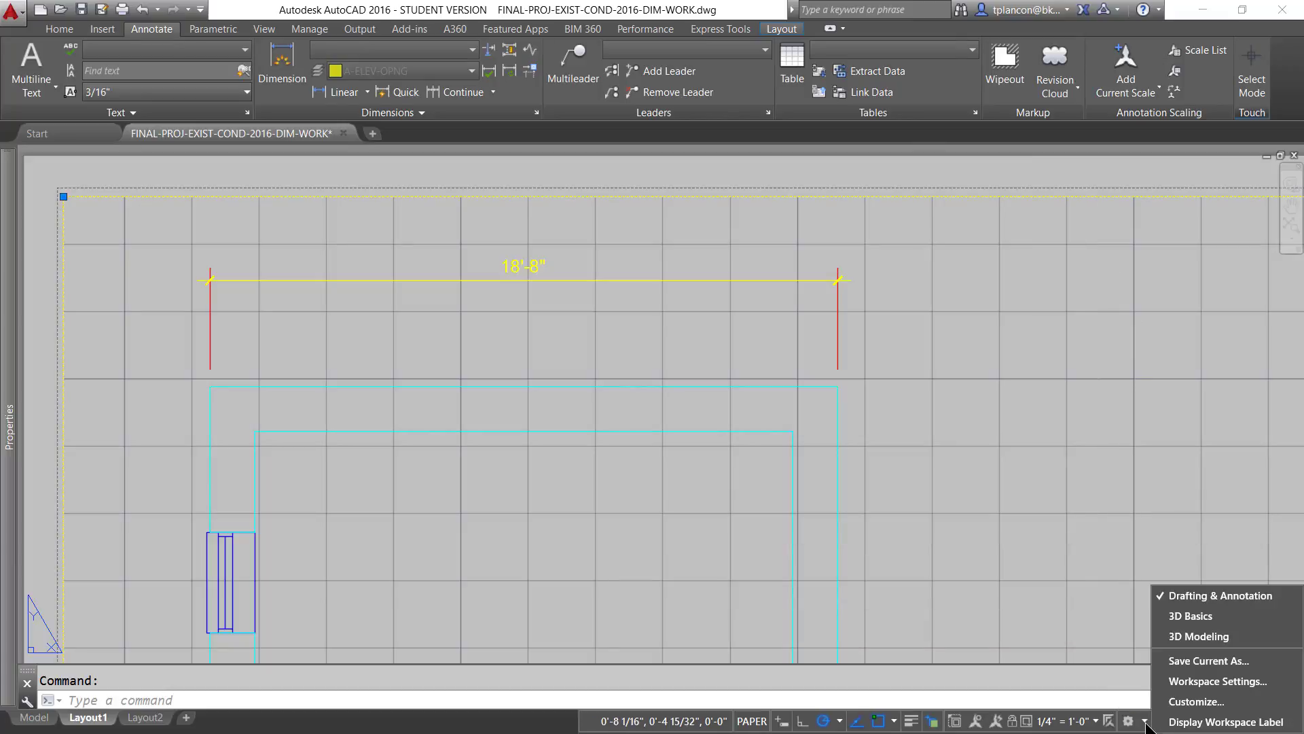
pyautogui.click(1145, 724)
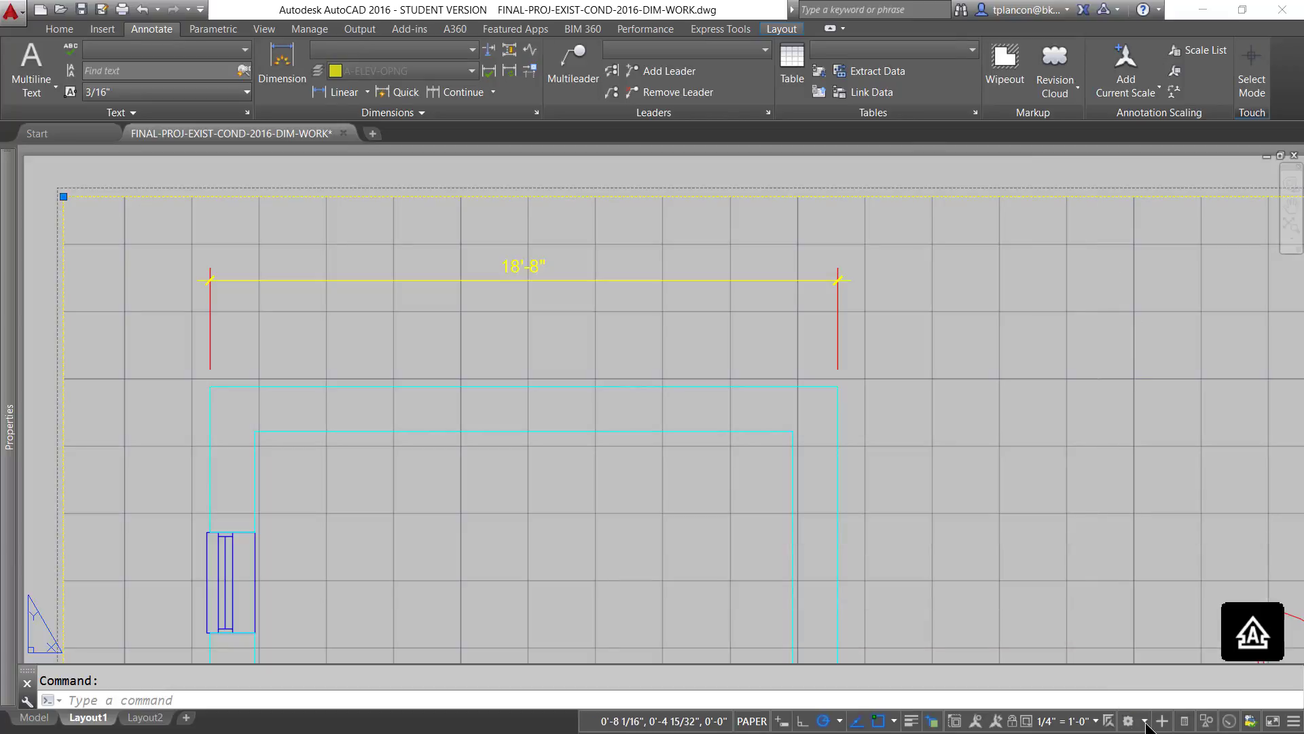
pyautogui.click(1096, 723)
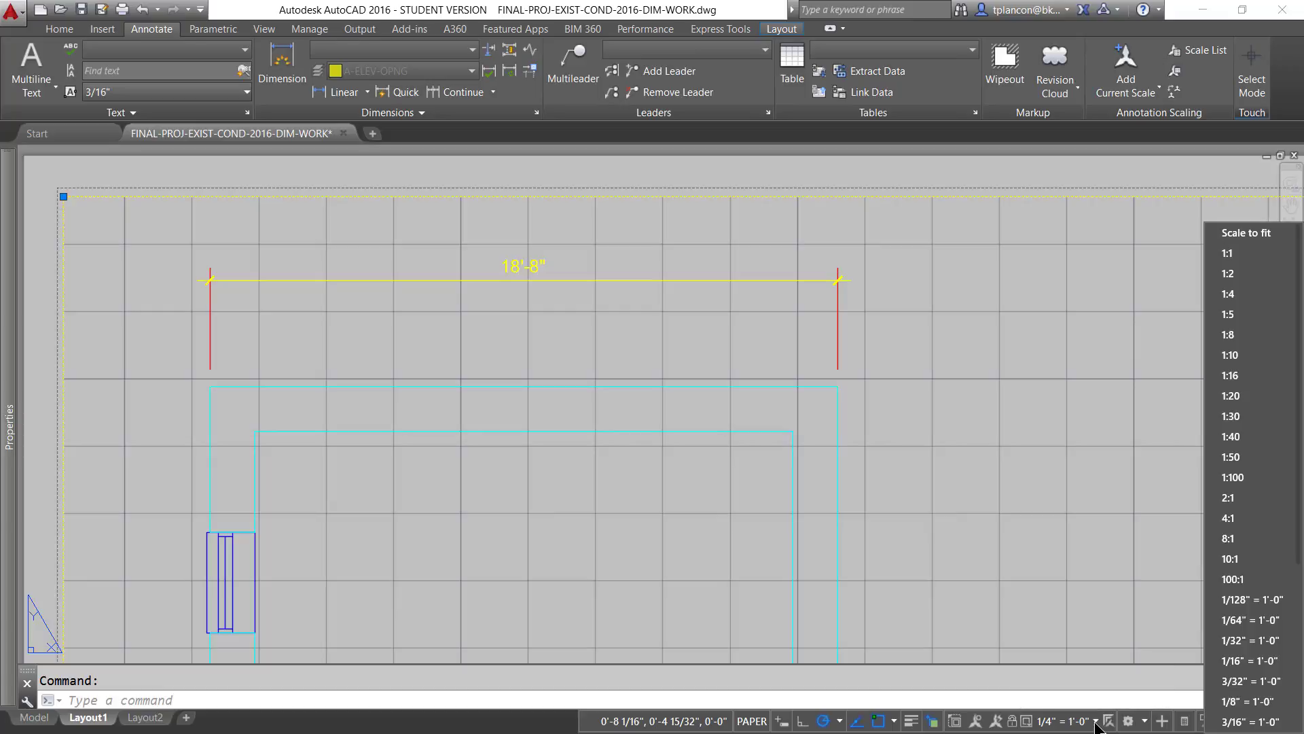
pyautogui.click(1247, 721)
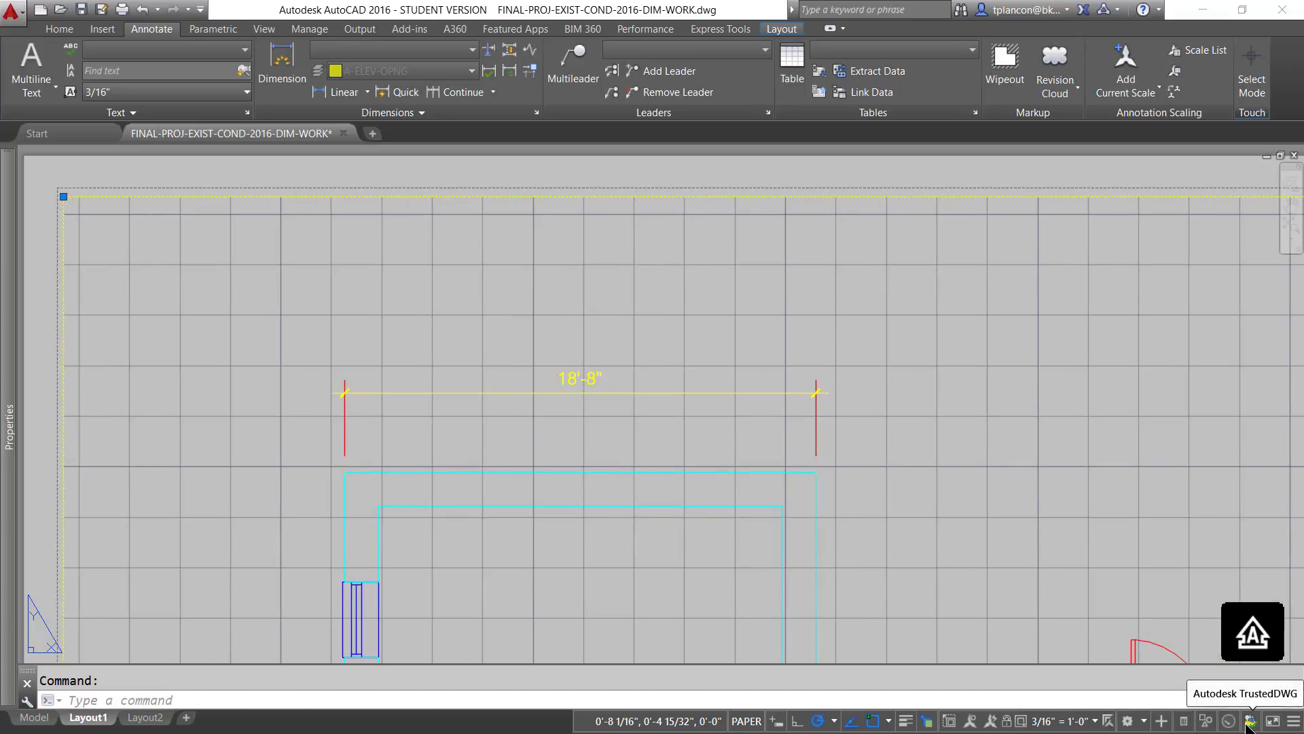
pyautogui.click(1096, 722)
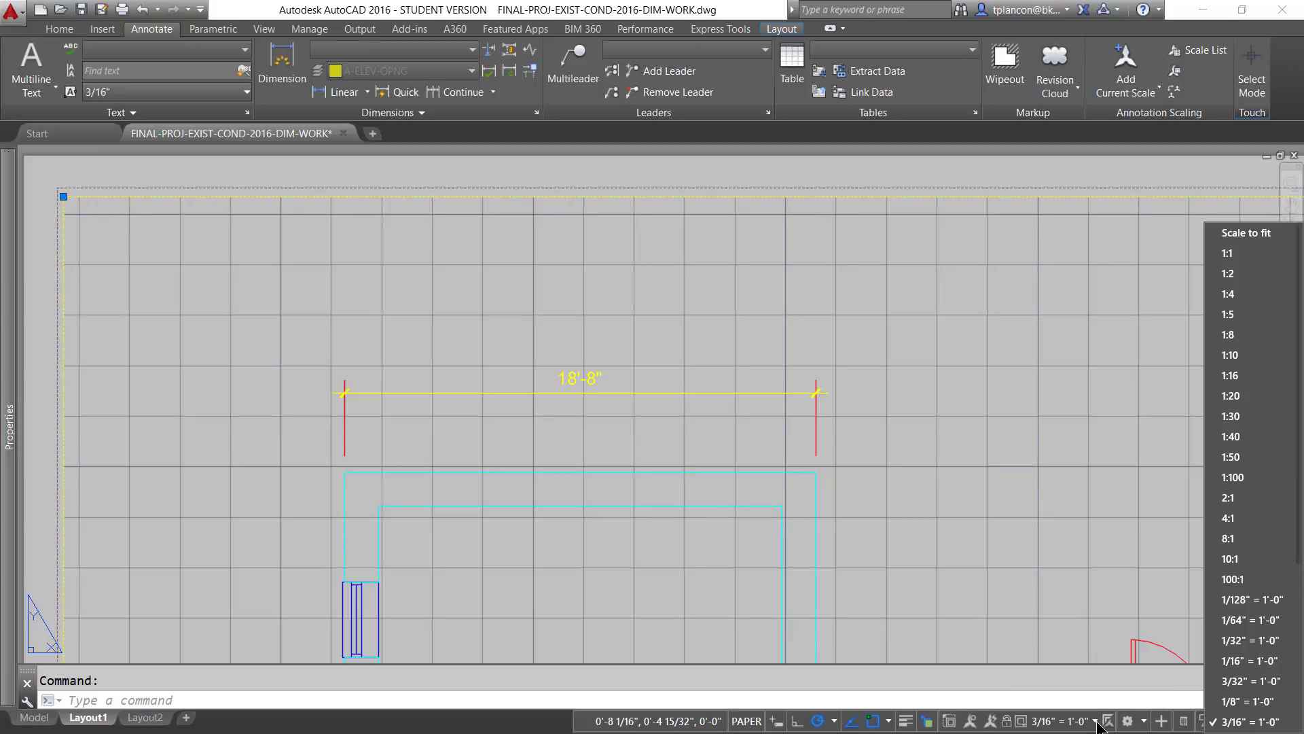
pyautogui.click(1223, 702)
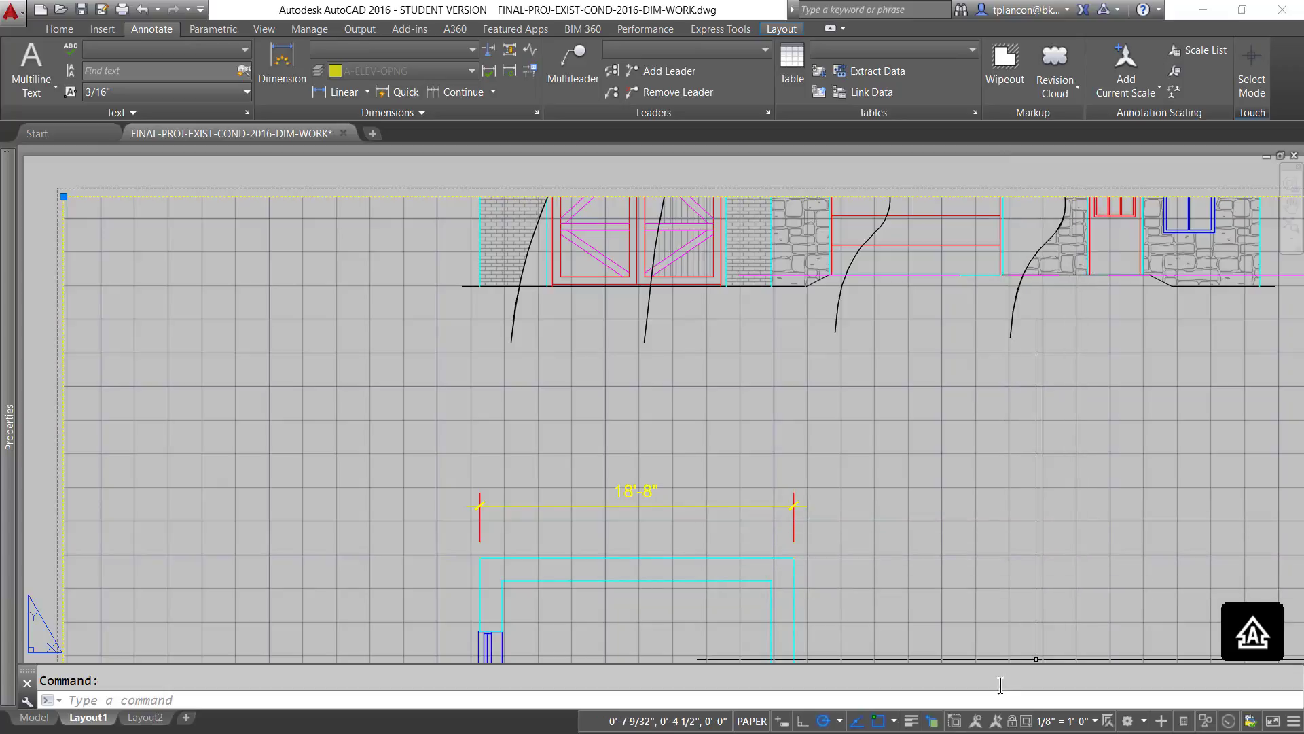
# - Preview the viewport at 3/16" = 1'-0" again, and restore its scale to 1/4" = 1'-0"
pyautogui.click(1095, 721)
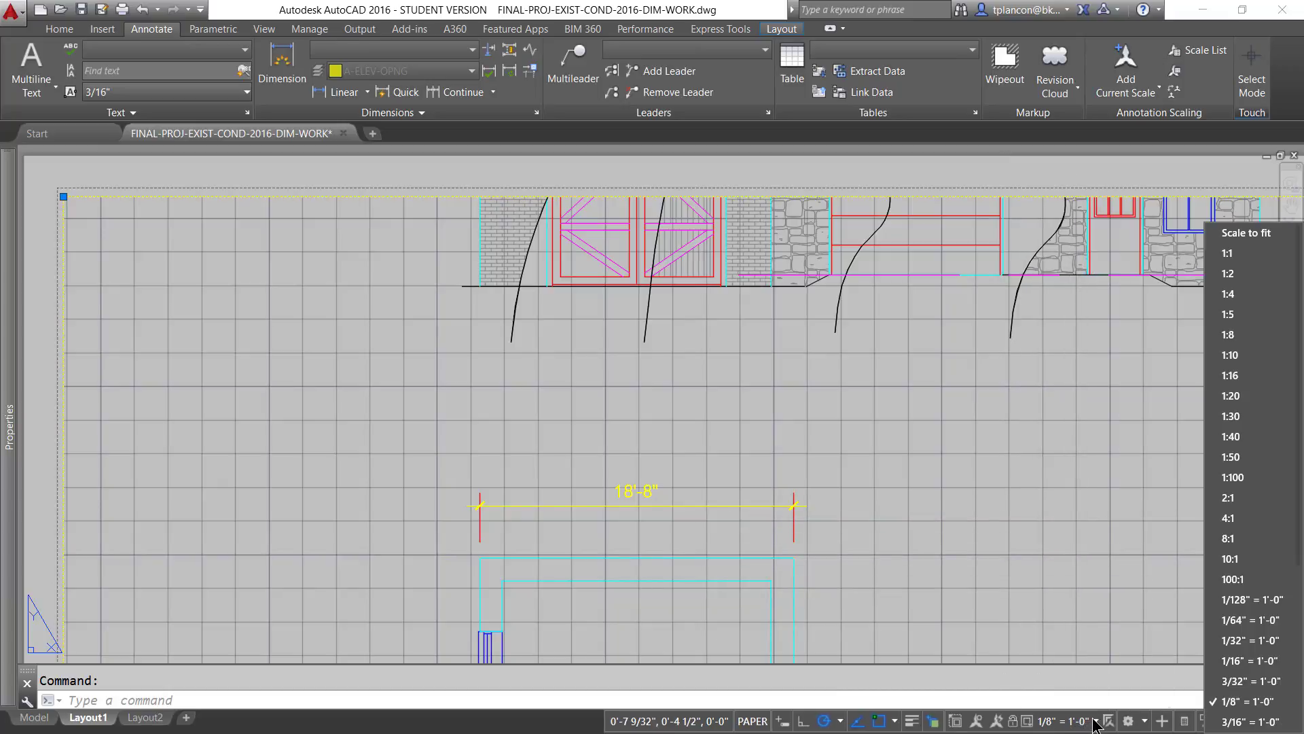
pyautogui.click(1249, 721)
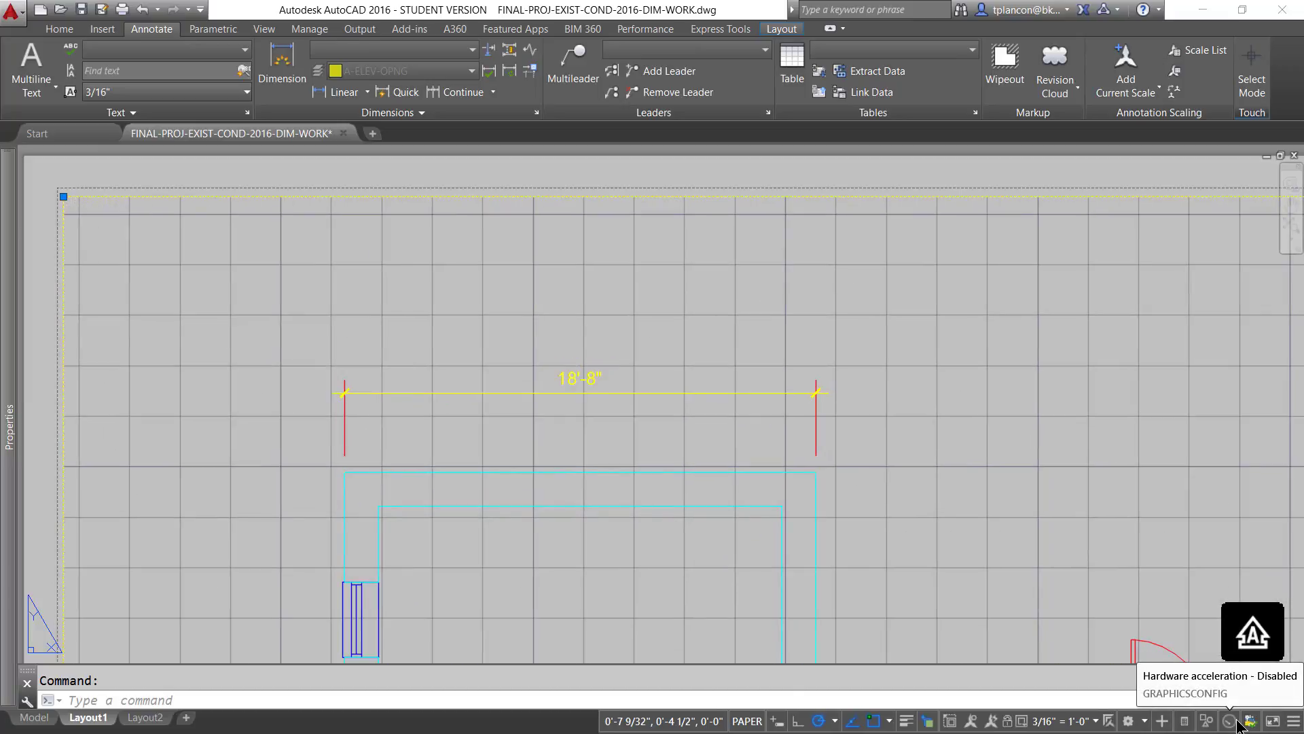
pyautogui.click(1096, 720)
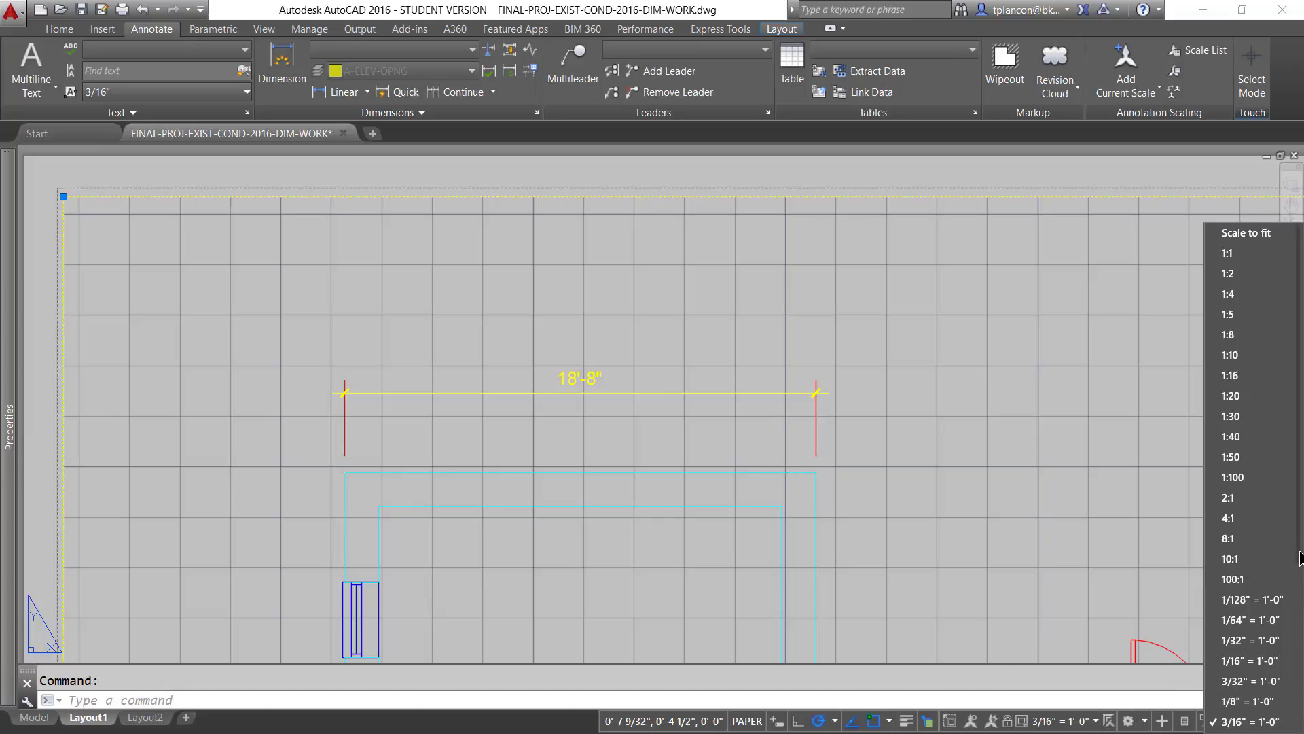
pyautogui.moveTo(1301, 559); pyautogui.dragTo(1284, 647)
pyautogui.click(1237, 673)
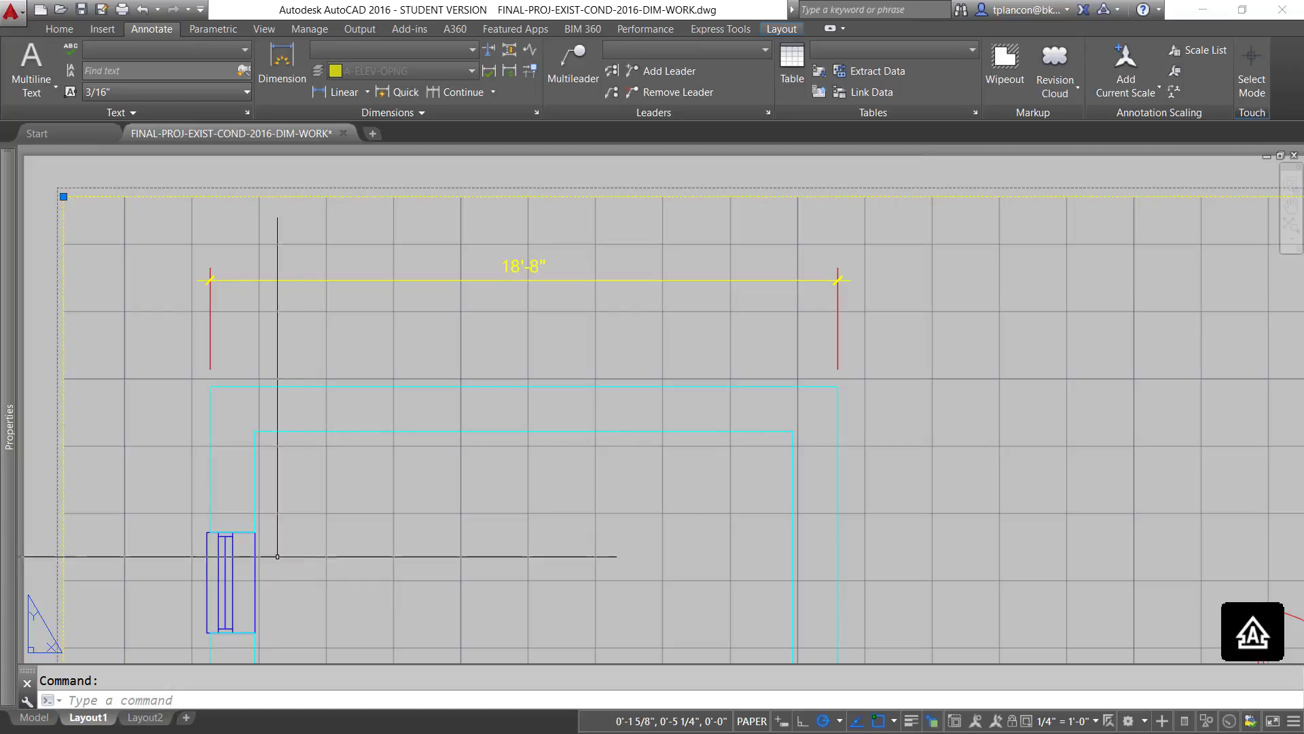
# - Switch from Layout1 to model space, with the whole floor plan and its dimension in view
pyautogui.click(34, 718)
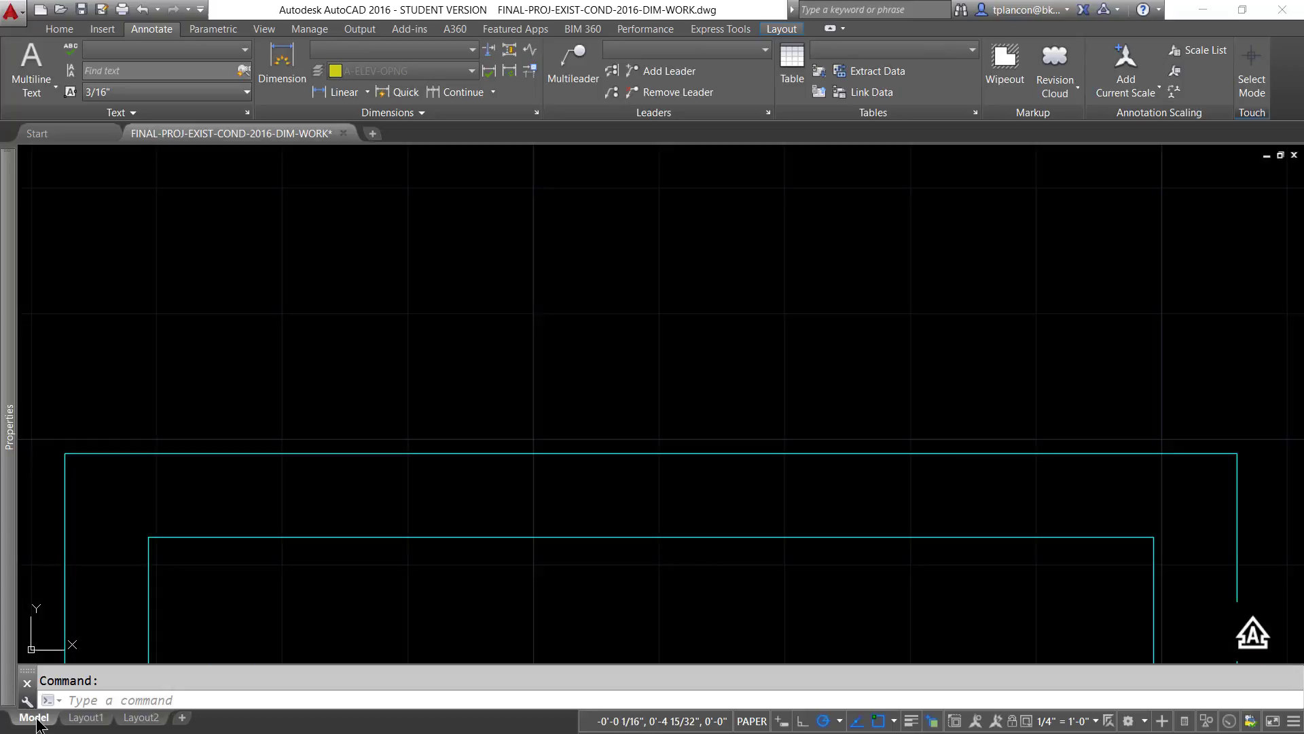
pyautogui.scroll(-6, 545, 441)
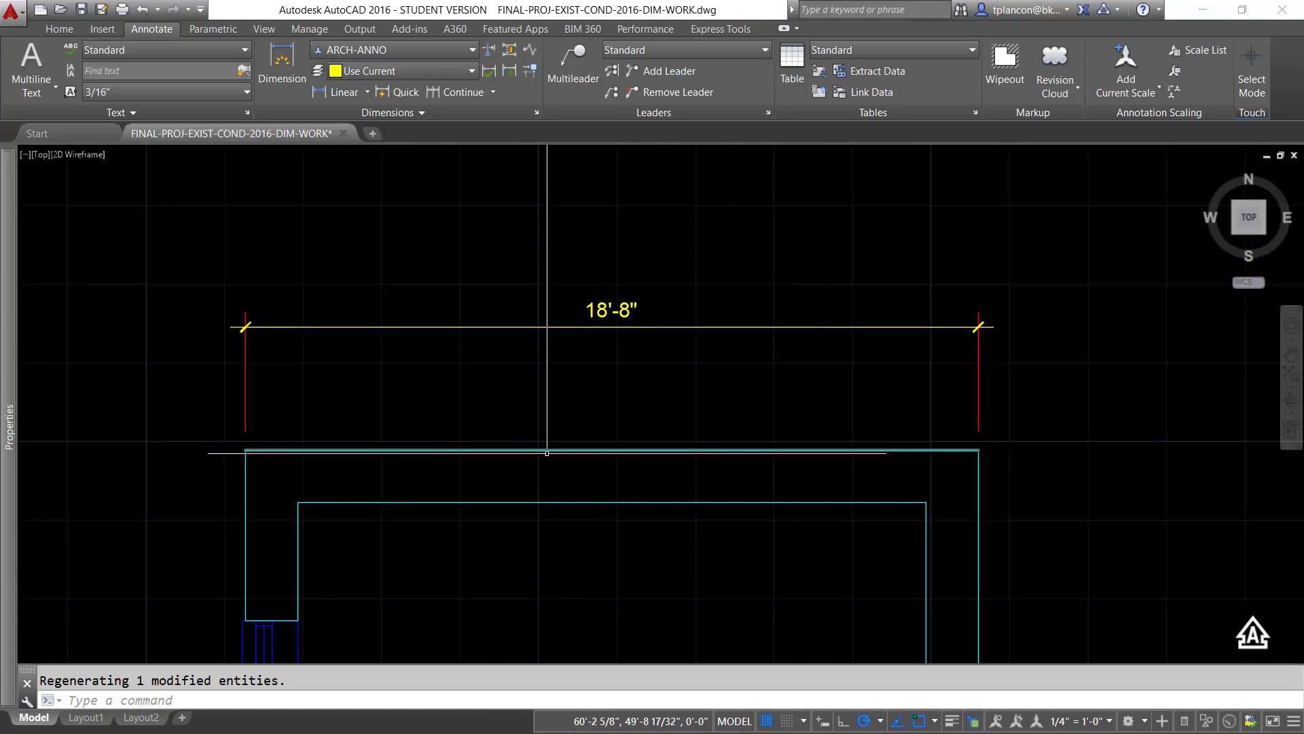
pyautogui.moveTo(543, 528); pyautogui.dragTo(370, 291, button='middle')
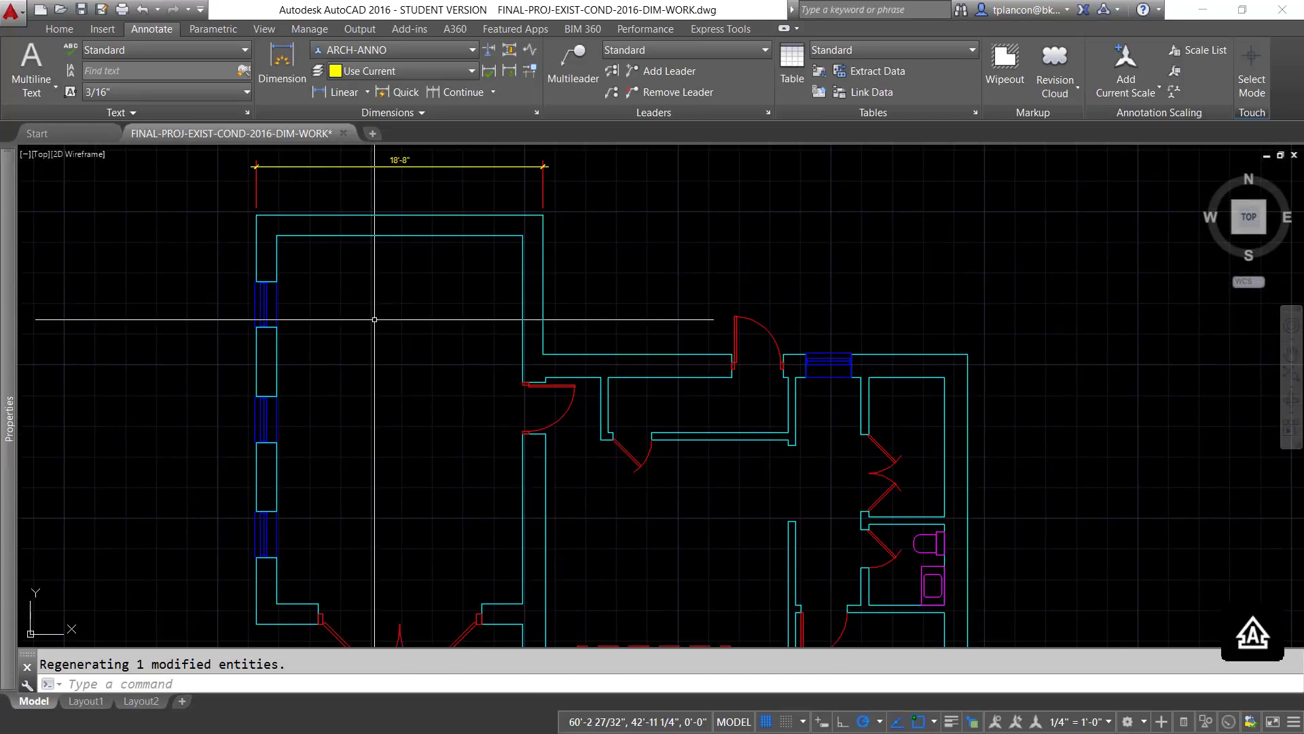
pyautogui.moveTo(393, 334); pyautogui.dragTo(398, 337, button='middle')
pyautogui.scroll(-3, 397, 337)
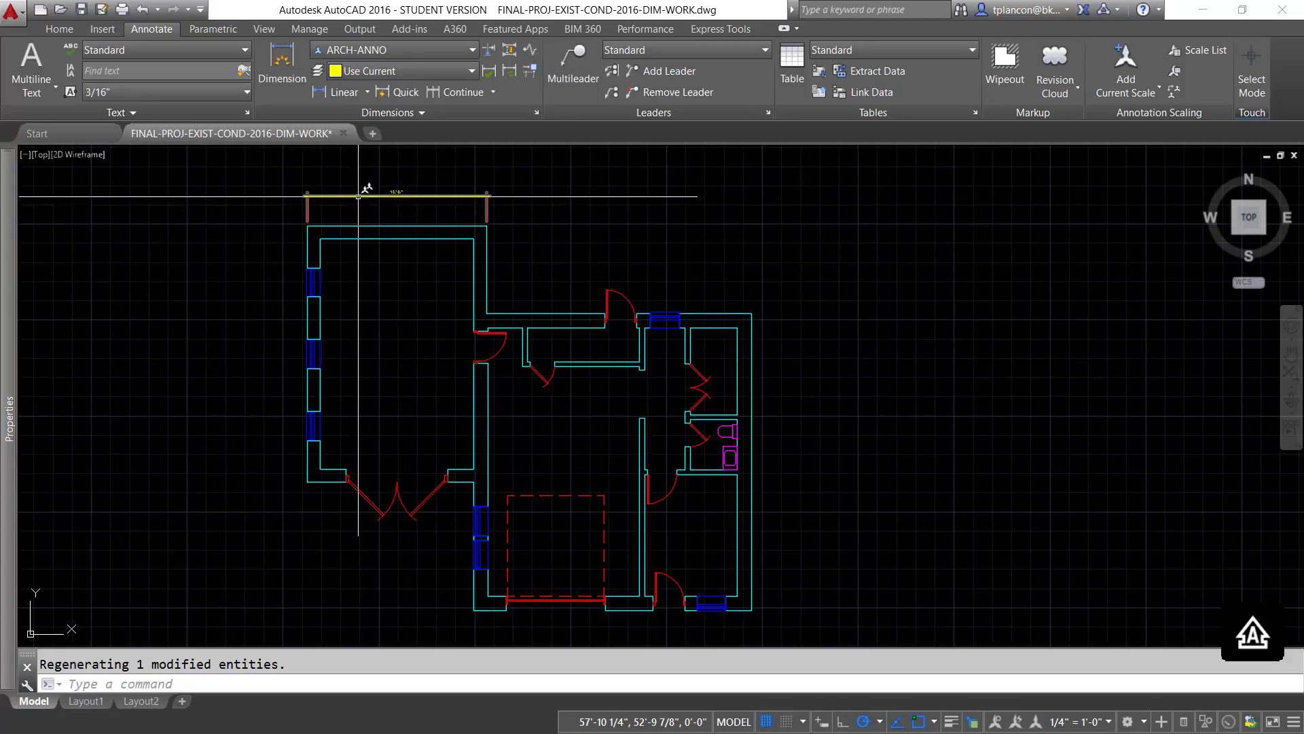
# - Inspect the layer, color and linetype of the linear dimension above the floor plan
pyautogui.moveTo(358, 196)
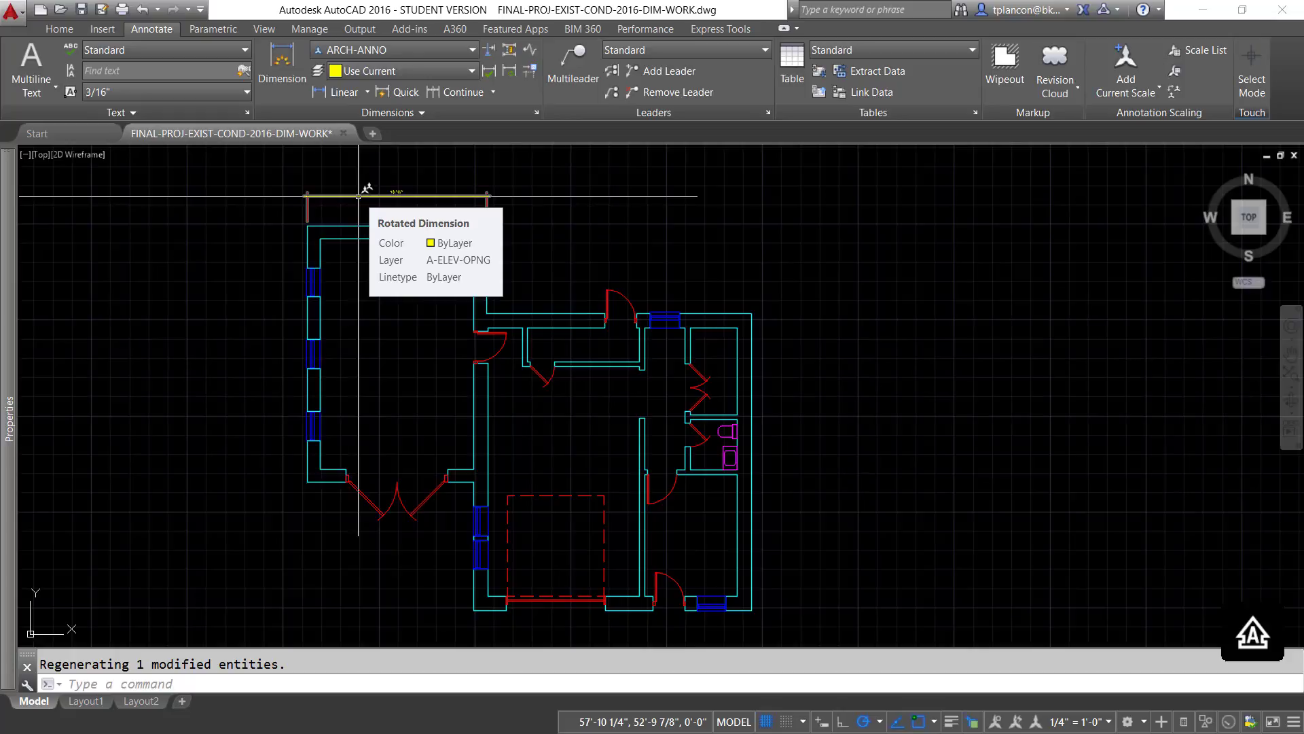
pyautogui.scroll(8, 358, 197)
pyautogui.moveTo(372, 207); pyautogui.dragTo(579, 645, button='middle')
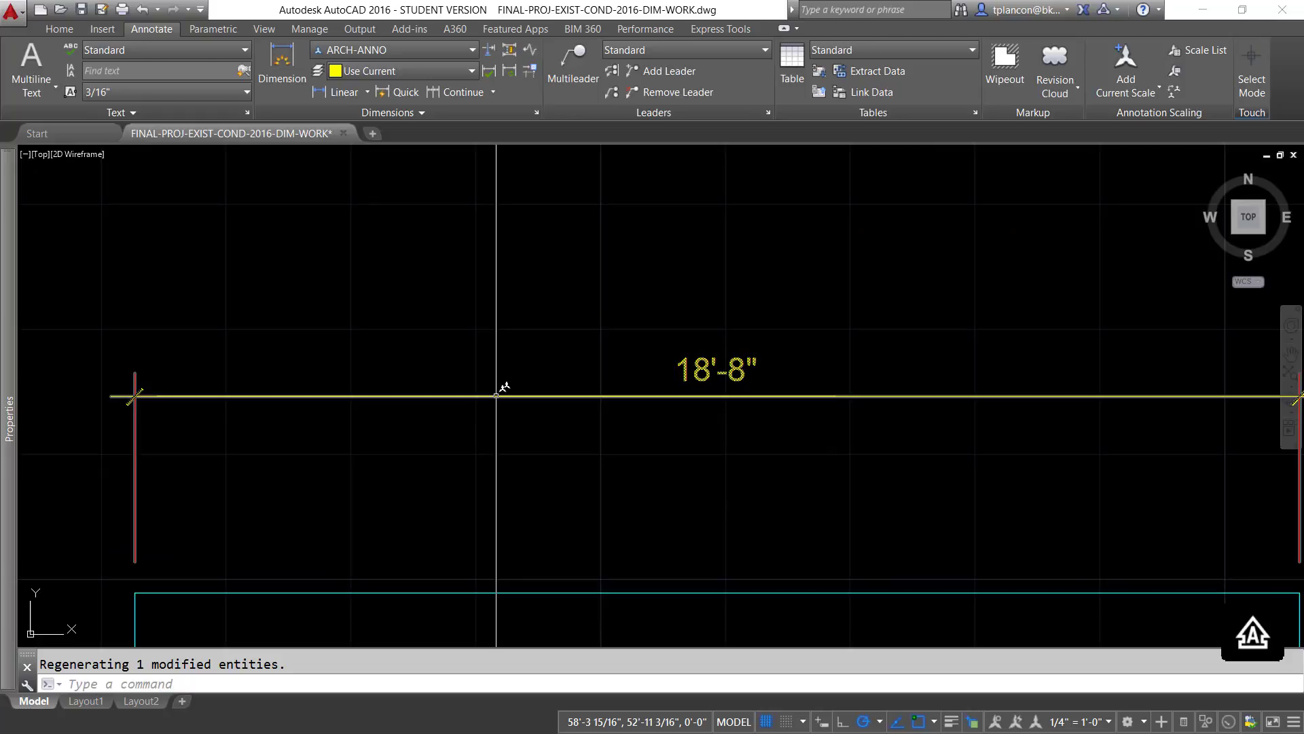
pyautogui.moveTo(497, 394)
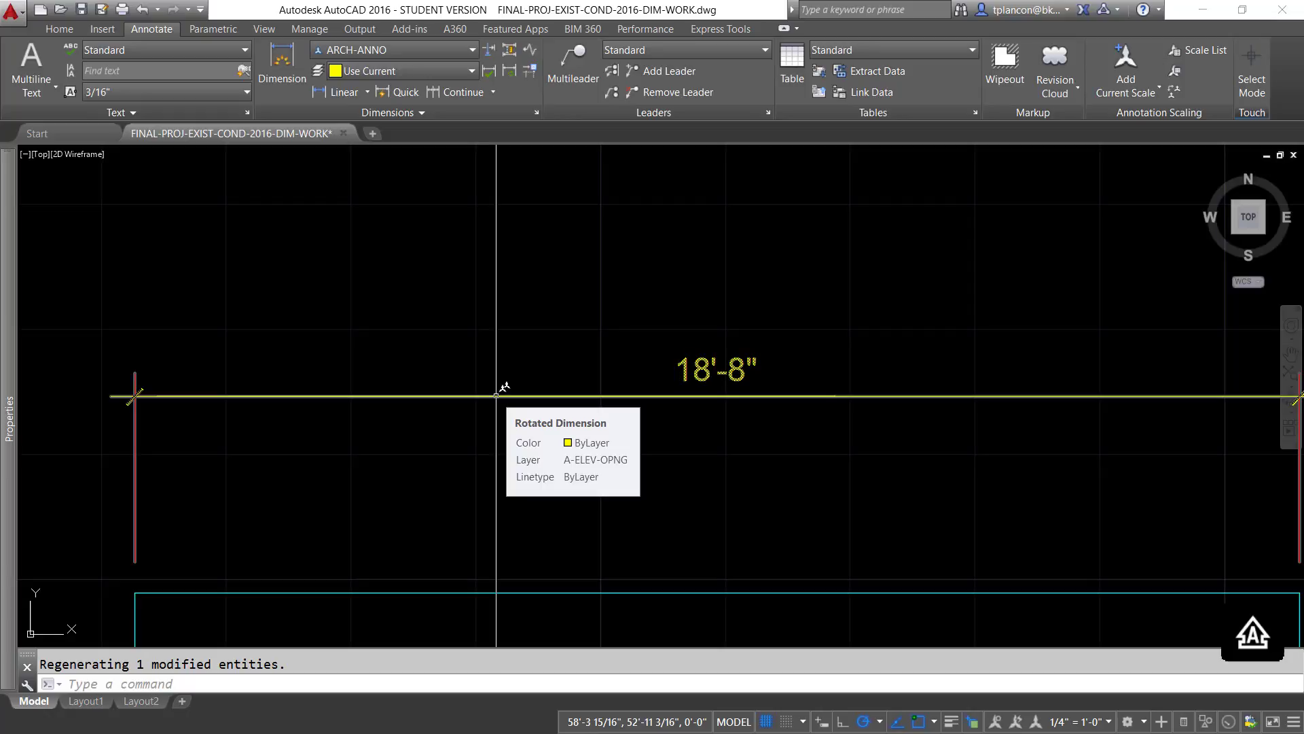
pyautogui.scroll(-8, 503, 469)
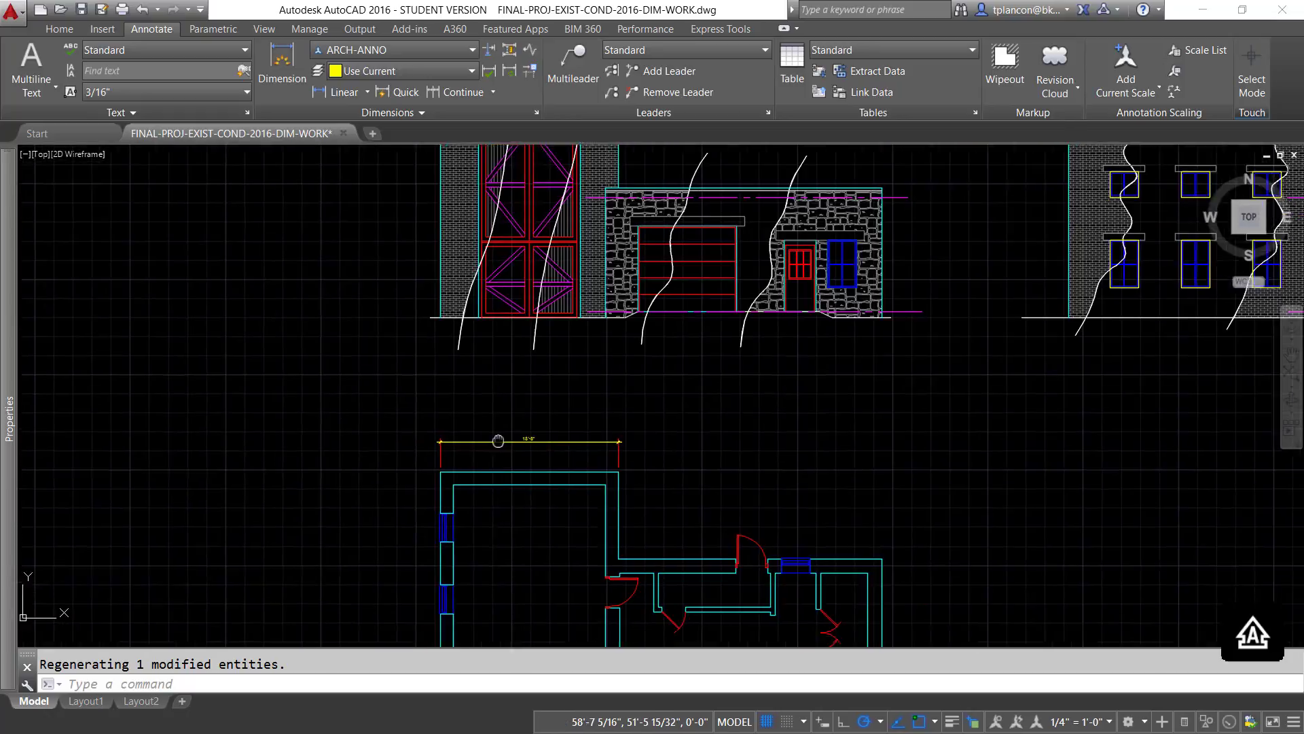
# - Move the linear dimension above the floor plan to the A-ANNO-DIMS layer and deselect it
pyautogui.moveTo(495, 442); pyautogui.dragTo(411, 200, button='middle')
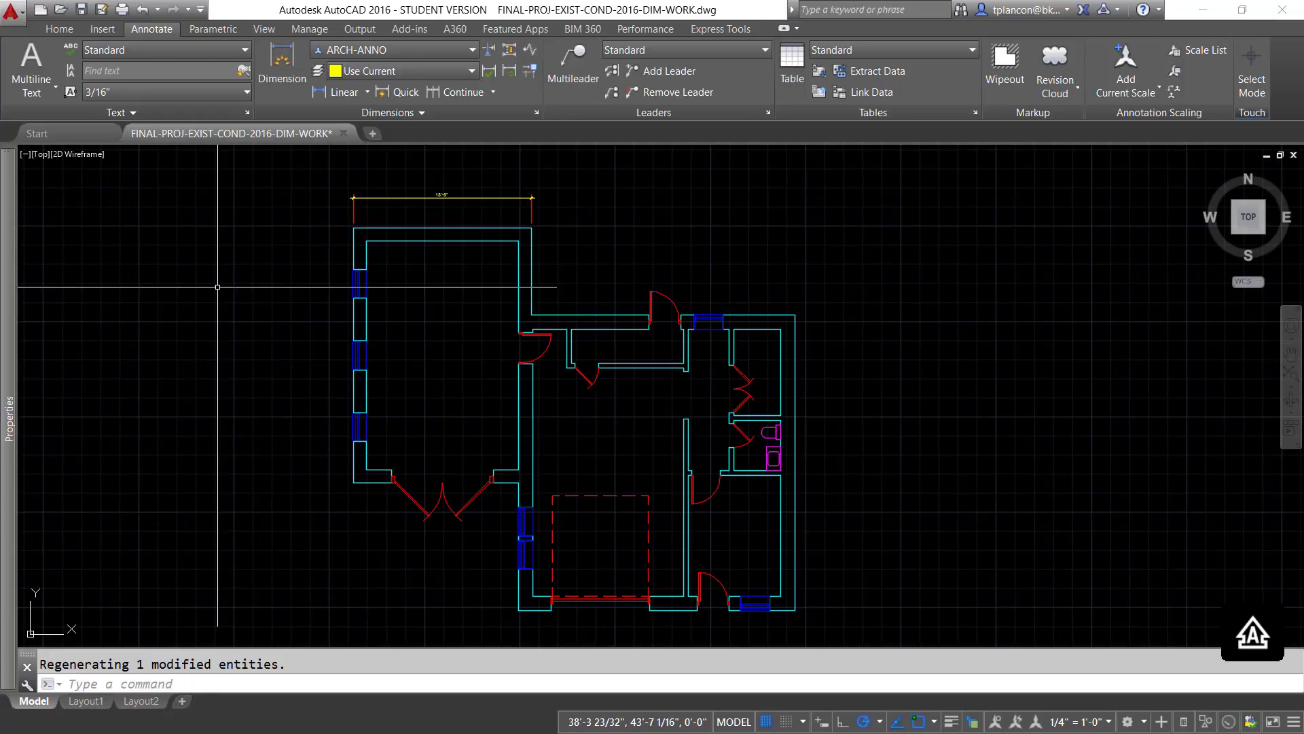
pyautogui.click(62, 30)
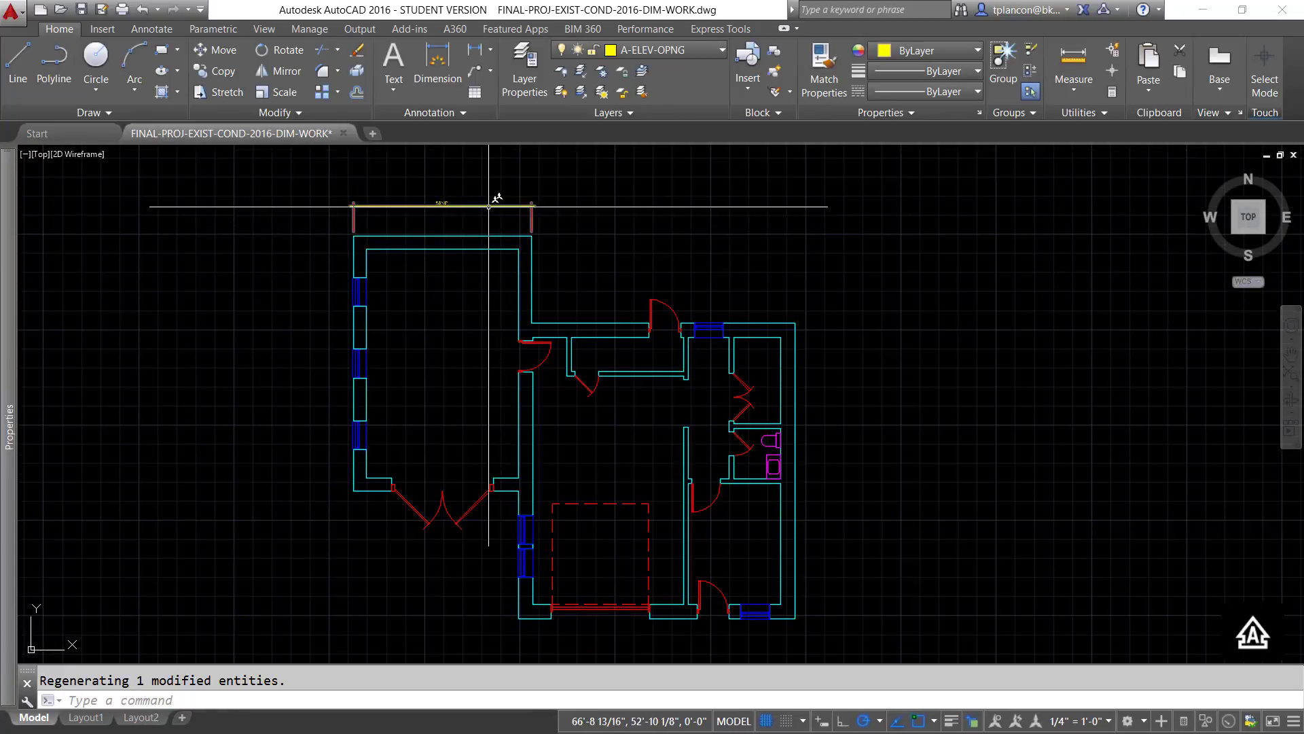
pyautogui.click(722, 52)
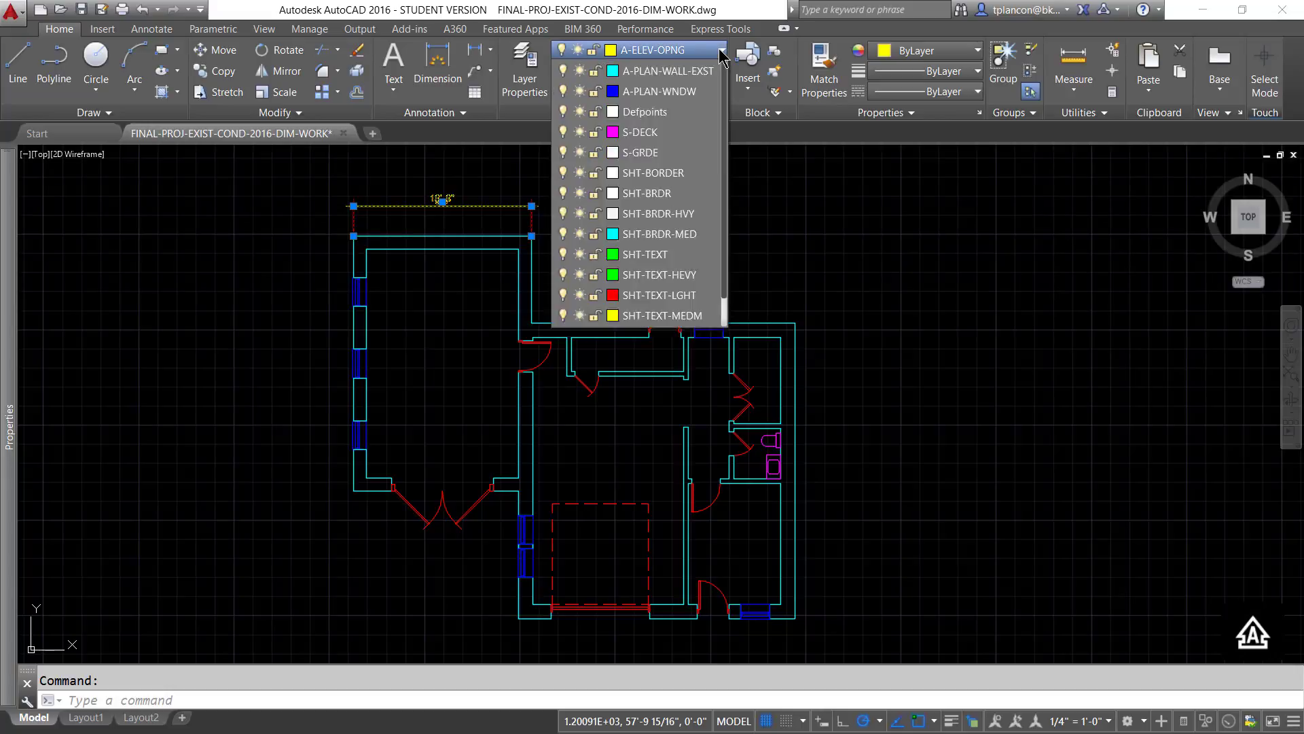
pyautogui.moveTo(725, 256); pyautogui.dragTo(732, 68)
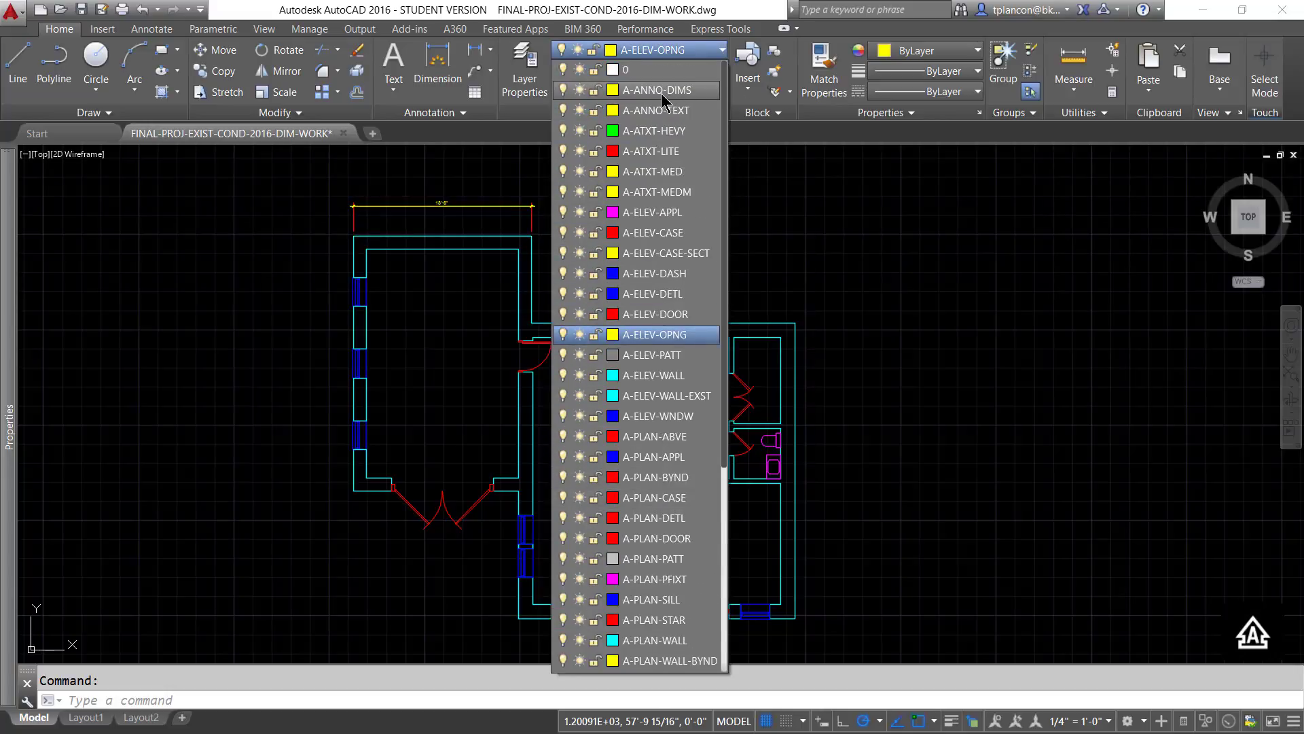
pyautogui.click(662, 95)
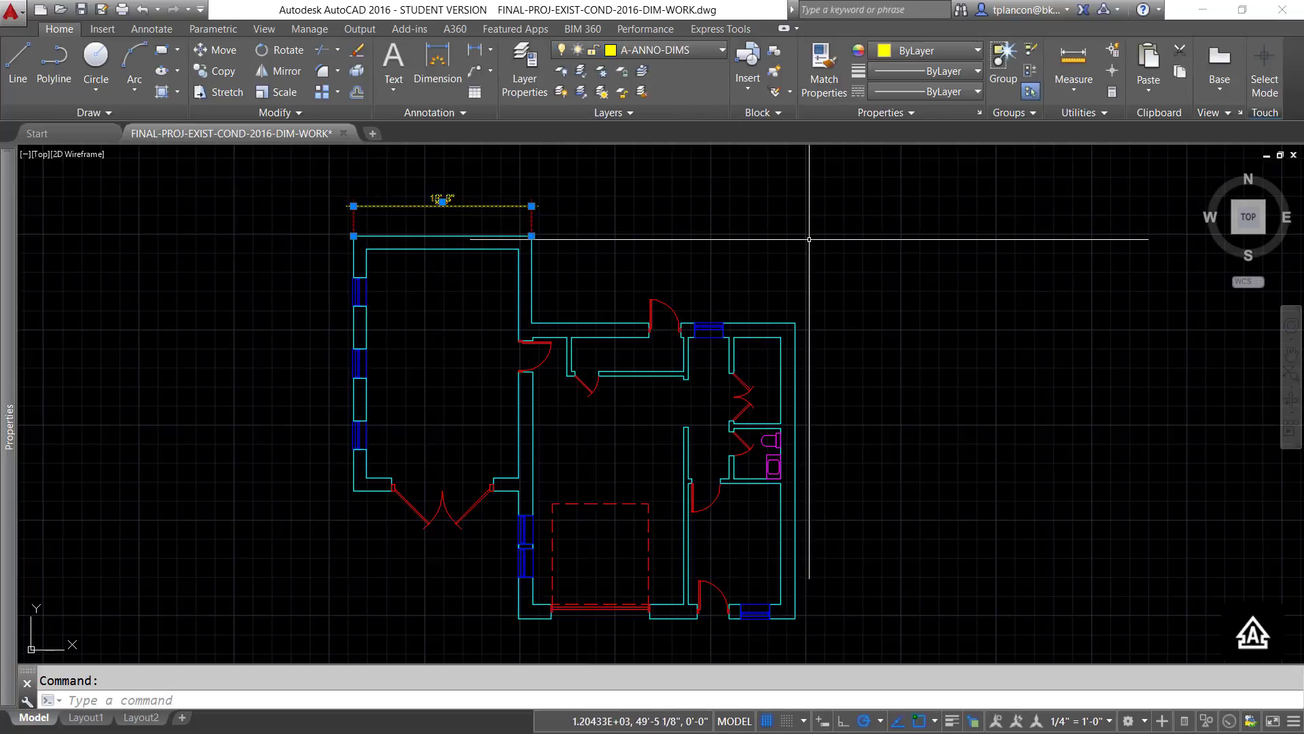
pyautogui.click(771, 238)
pyautogui.press('Escape')
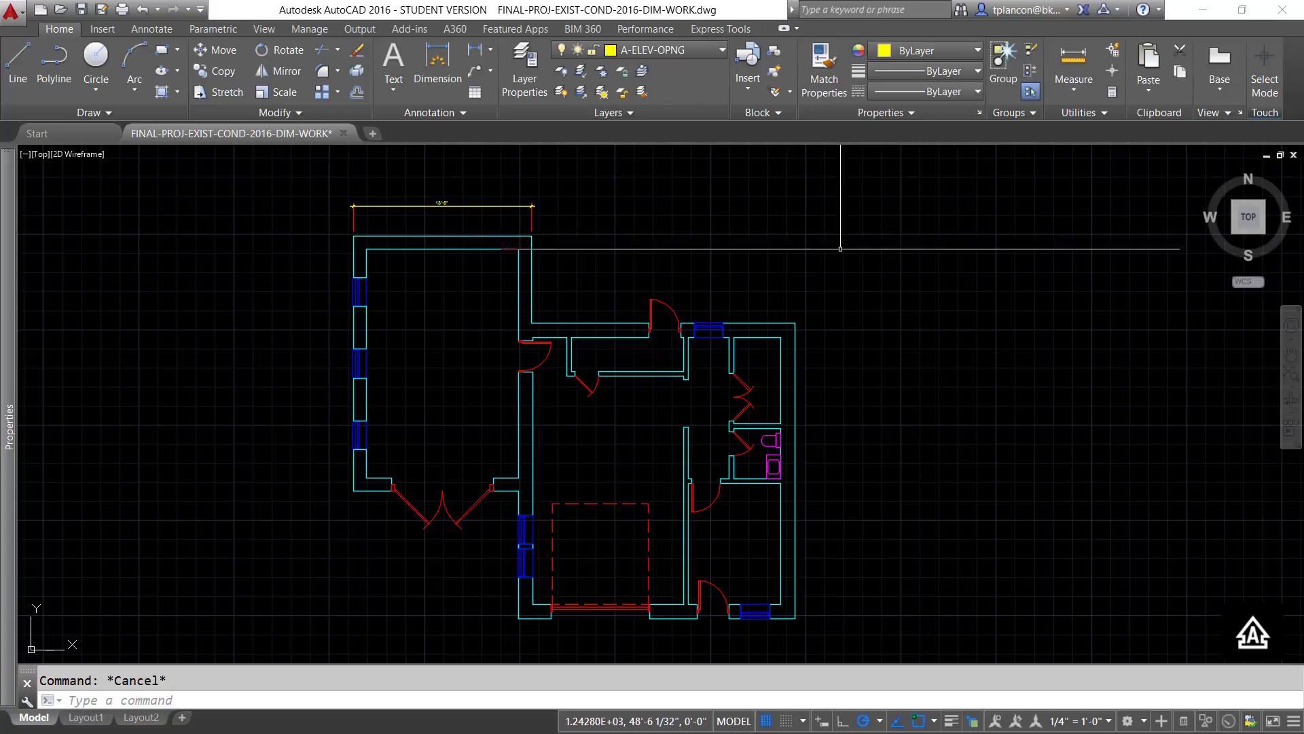
# - Make A-ANNO-DIMS the current layer
pyautogui.click(721, 50)
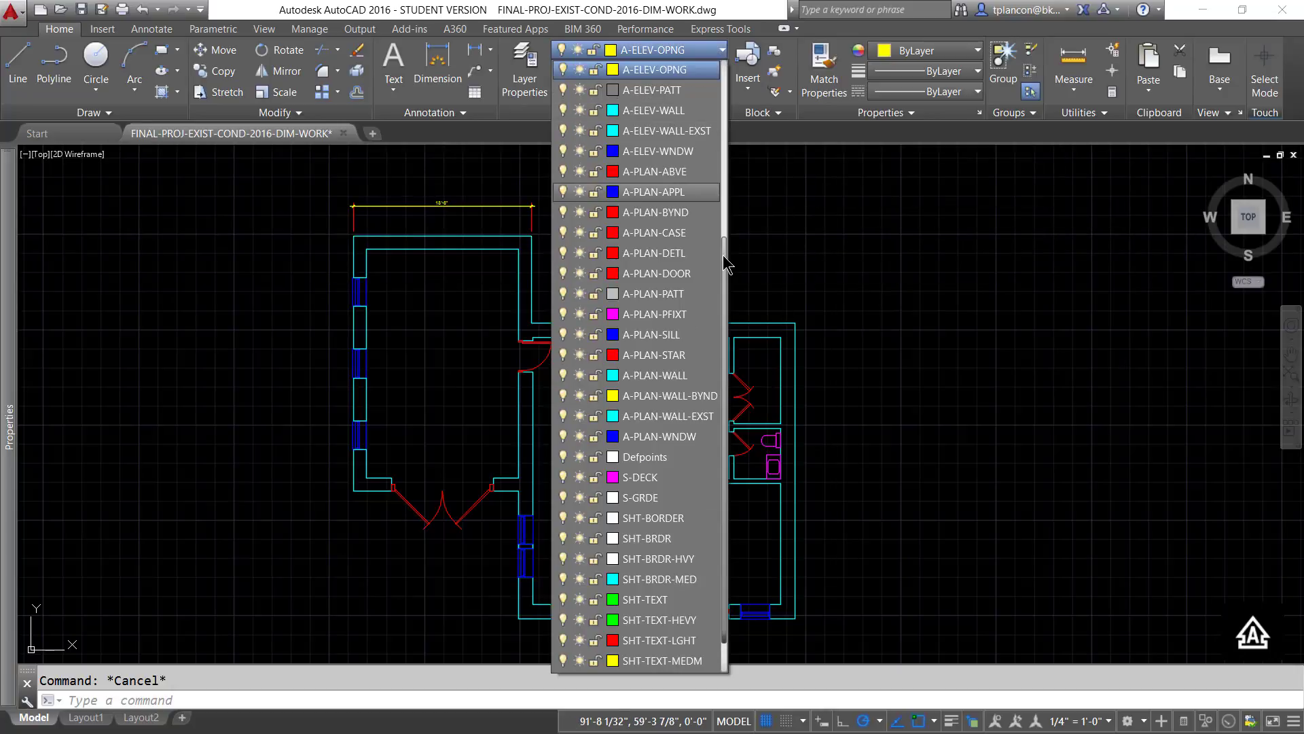
pyautogui.scroll(5, 725, 265)
pyautogui.click(678, 90)
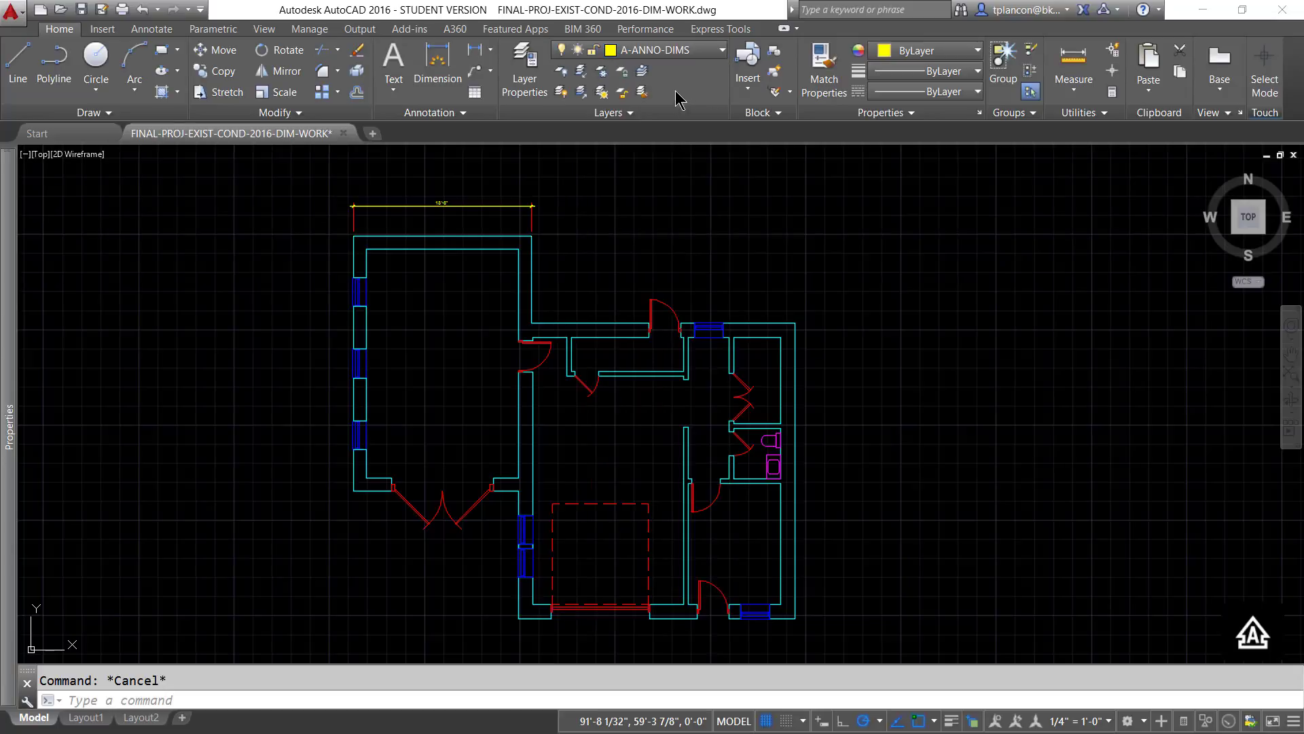
pyautogui.click(849, 215)
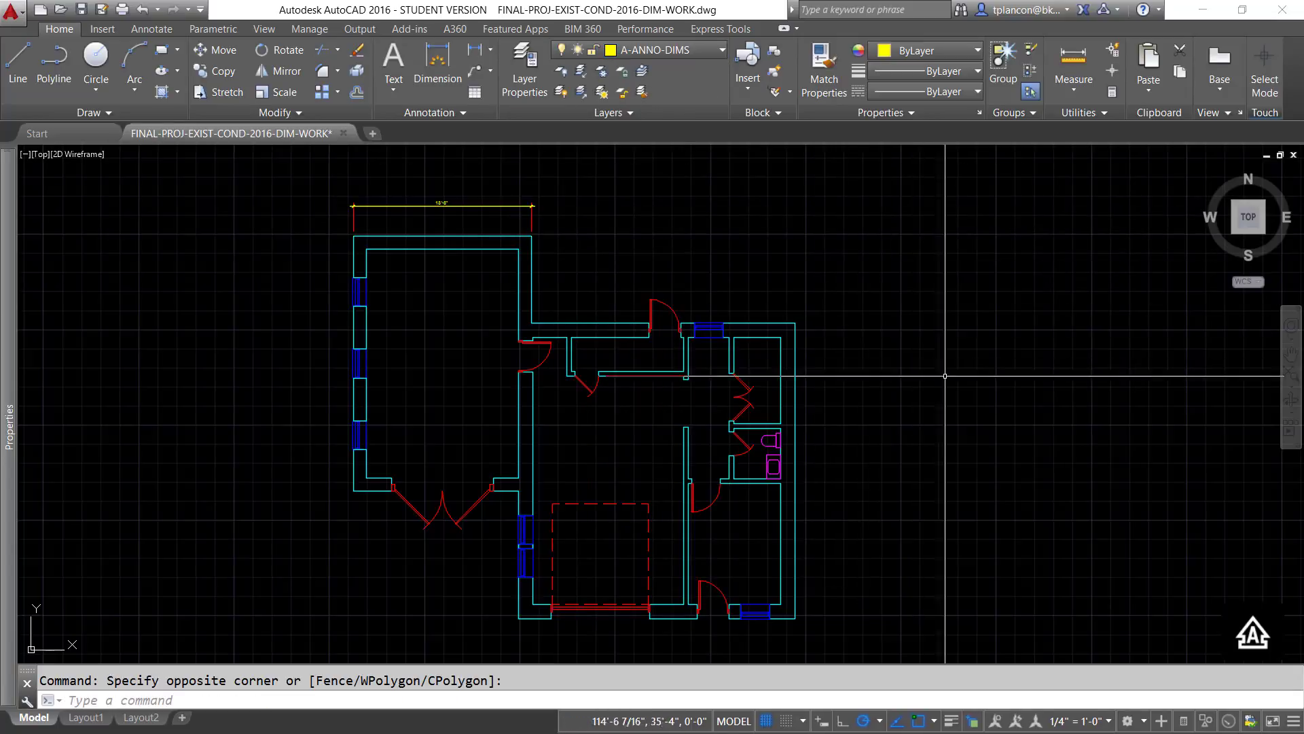
# - Place a linear dimension below the plan's lower exterior wall, from its left corner to the near edge of the garage opening
pyautogui.moveTo(830, 591)
pyautogui.mouseDown(button='middle')
pyautogui.moveTo(838, 483)
pyautogui.moveTo(838, 532)
pyautogui.moveTo(834, 516)
pyautogui.mouseUp(button='middle')
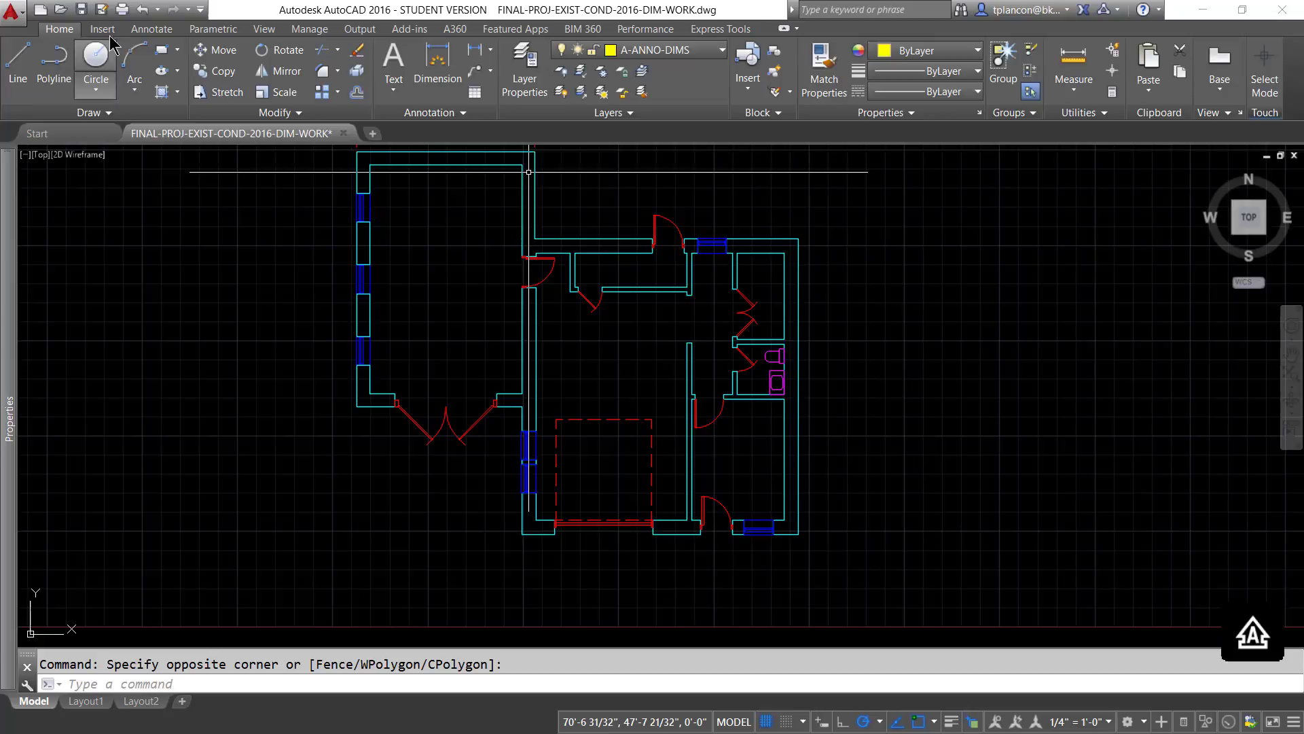
pyautogui.click(151, 28)
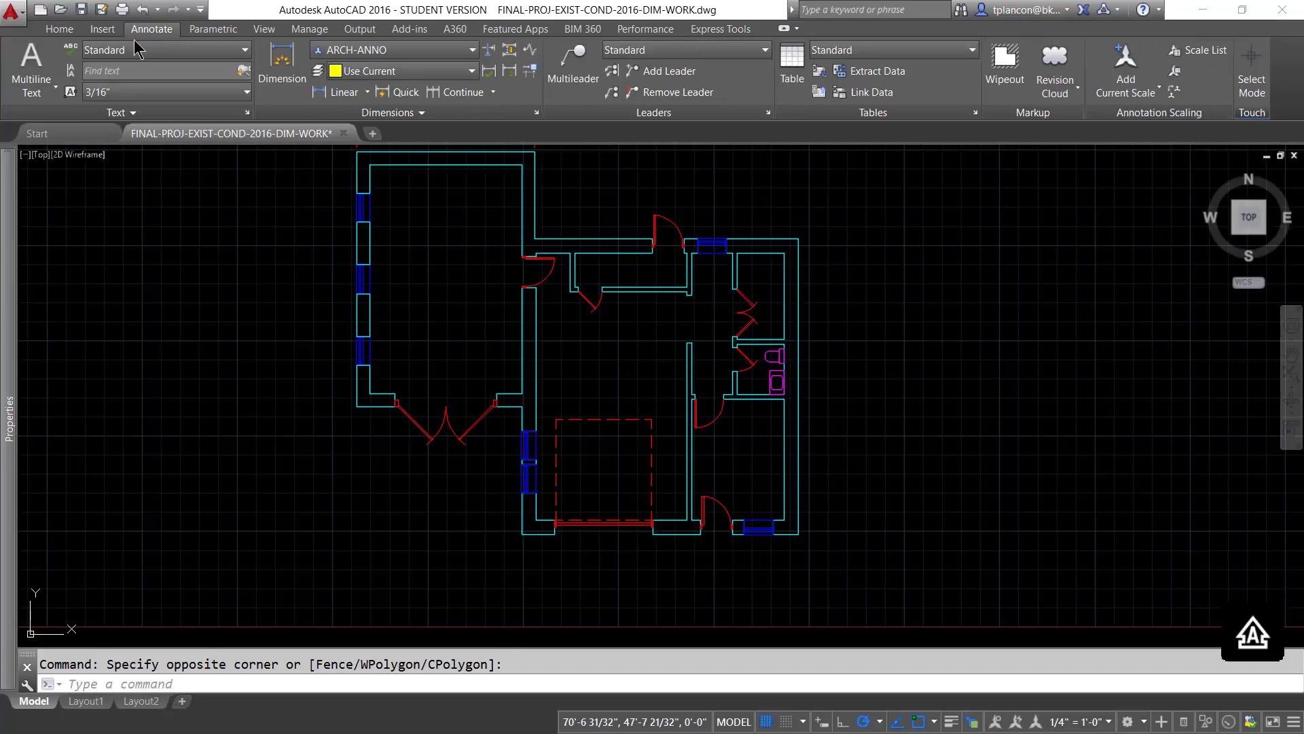
pyautogui.click(344, 92)
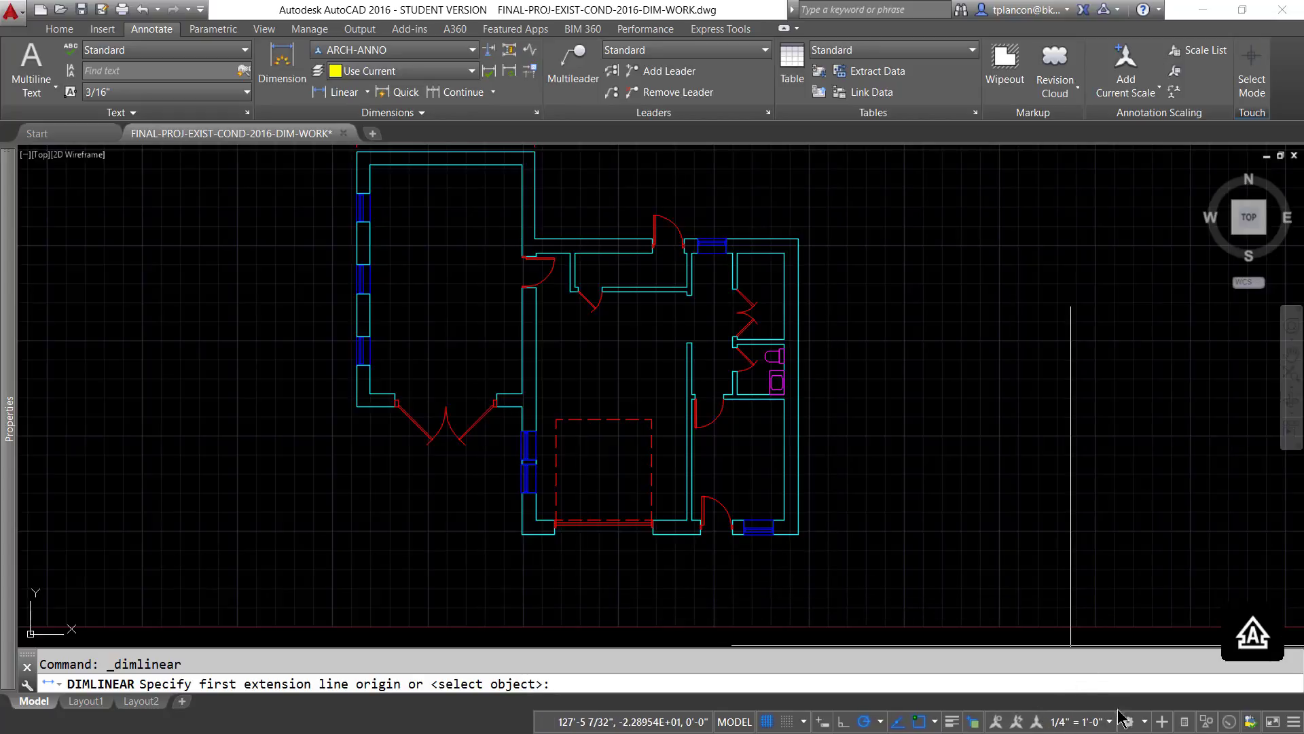
pyautogui.click(522, 534)
pyautogui.click(555, 532)
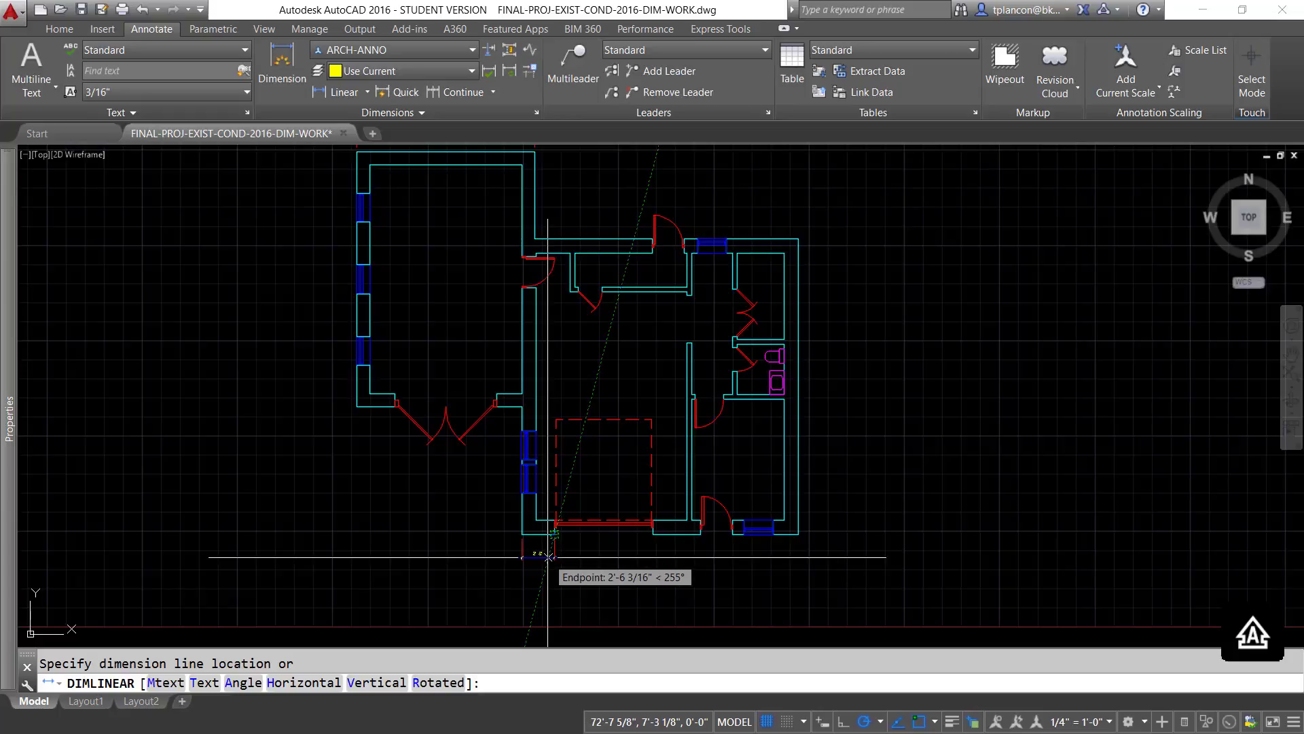
pyautogui.click(547, 562)
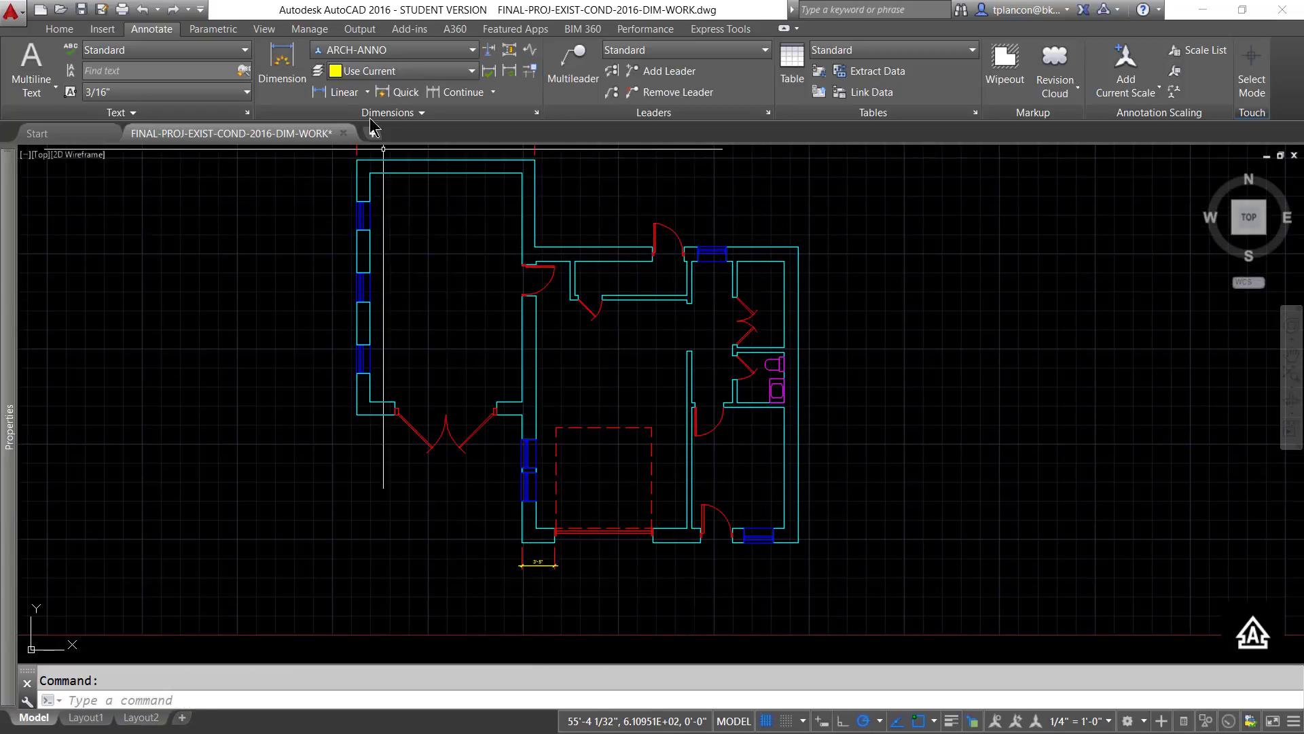
# - Continue the dimension chain along the lower exterior wall, through the garage, door and window edges to the right corner
pyautogui.click(455, 92)
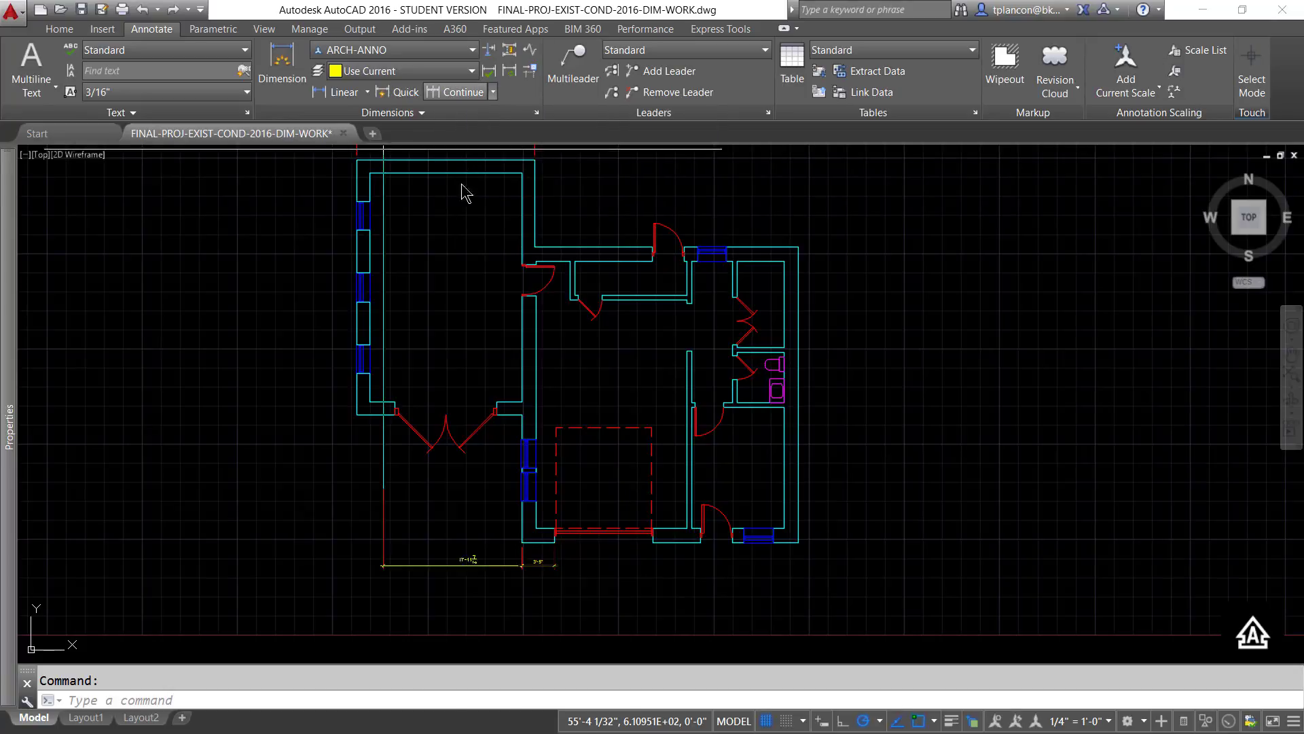
pyautogui.click(654, 542)
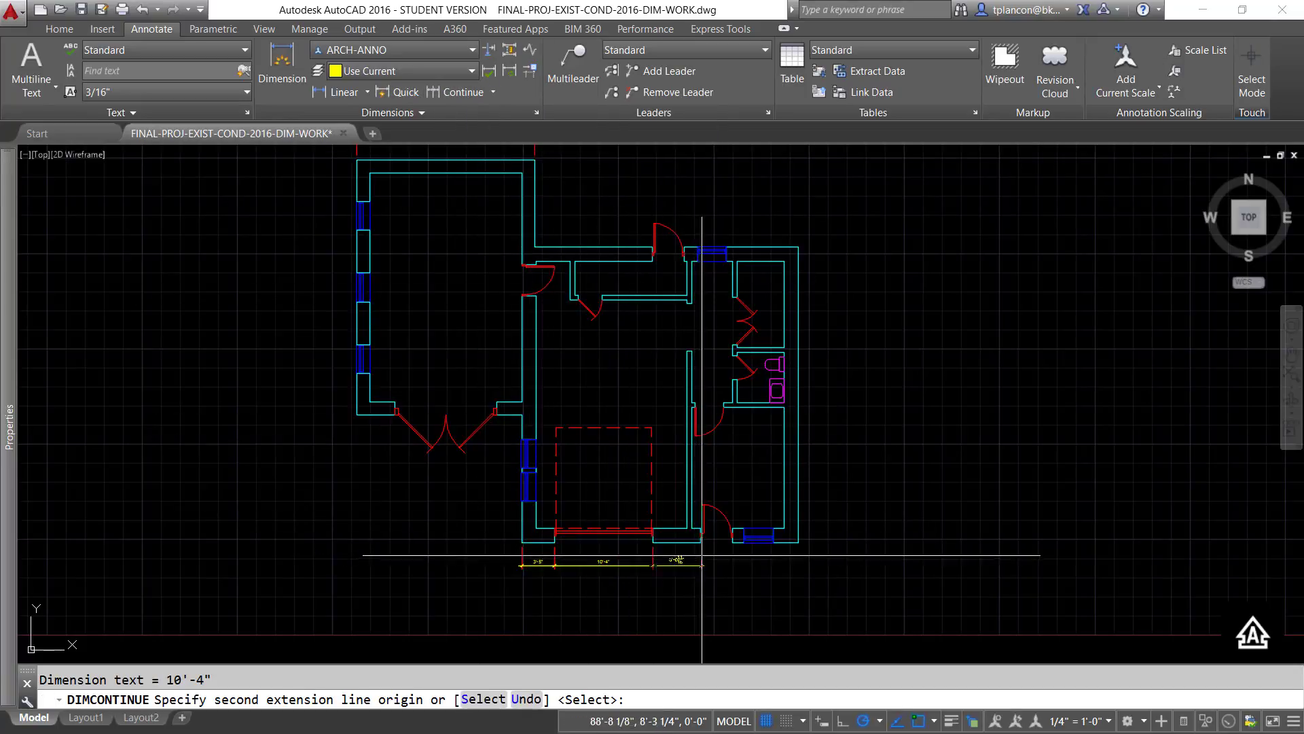
pyautogui.click(700, 542)
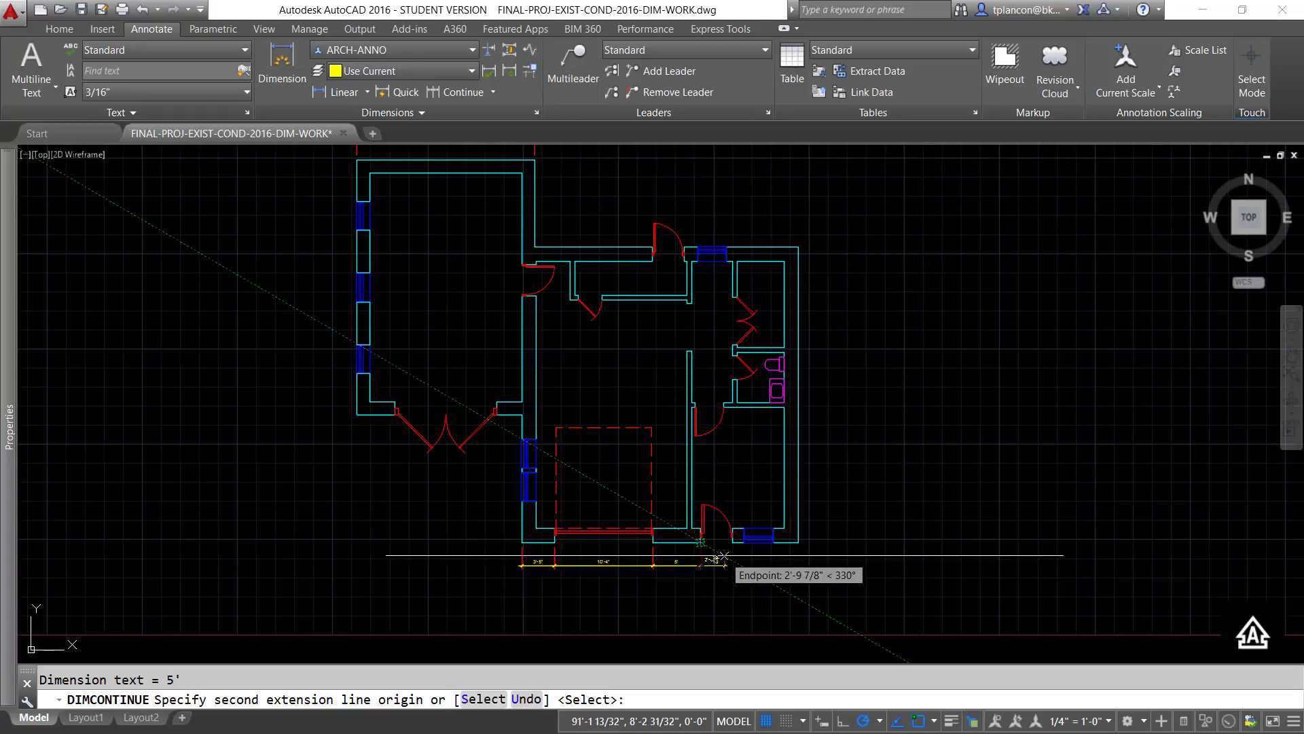
pyautogui.click(732, 542)
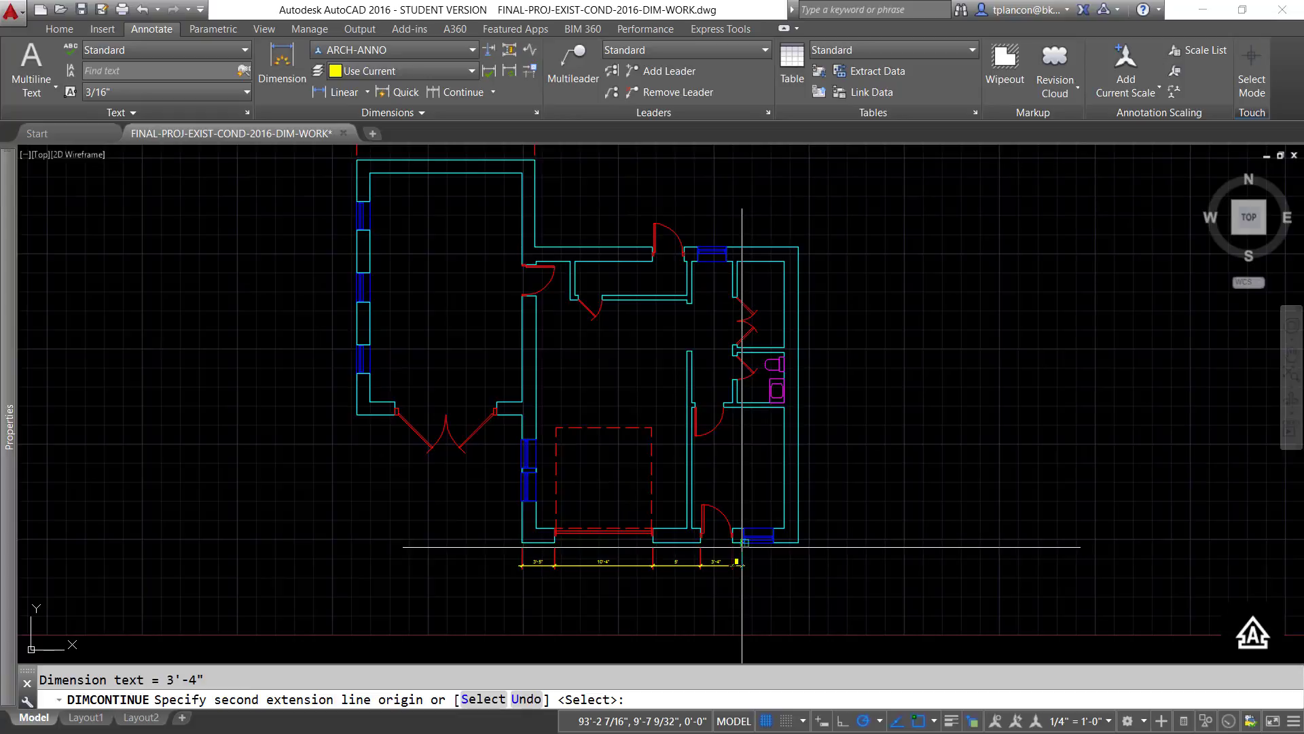
pyautogui.click(742, 543)
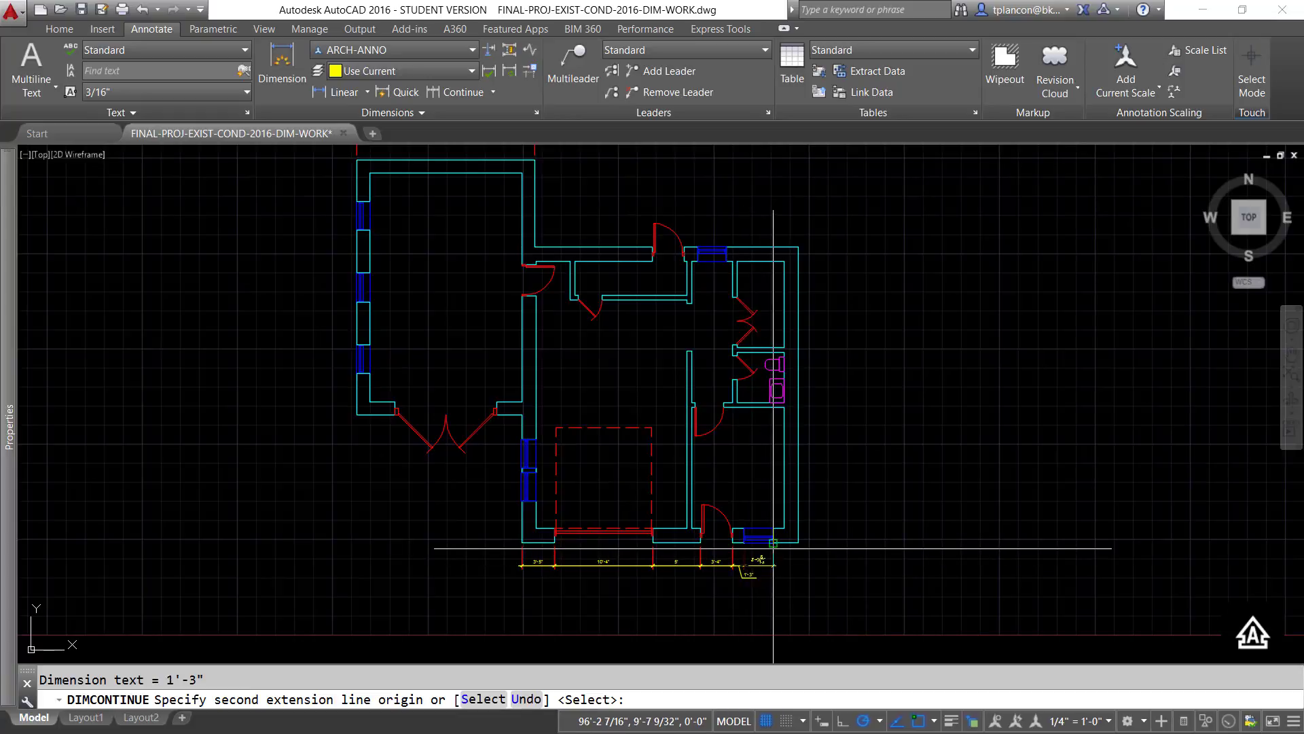
pyautogui.click(773, 544)
pyautogui.click(799, 542)
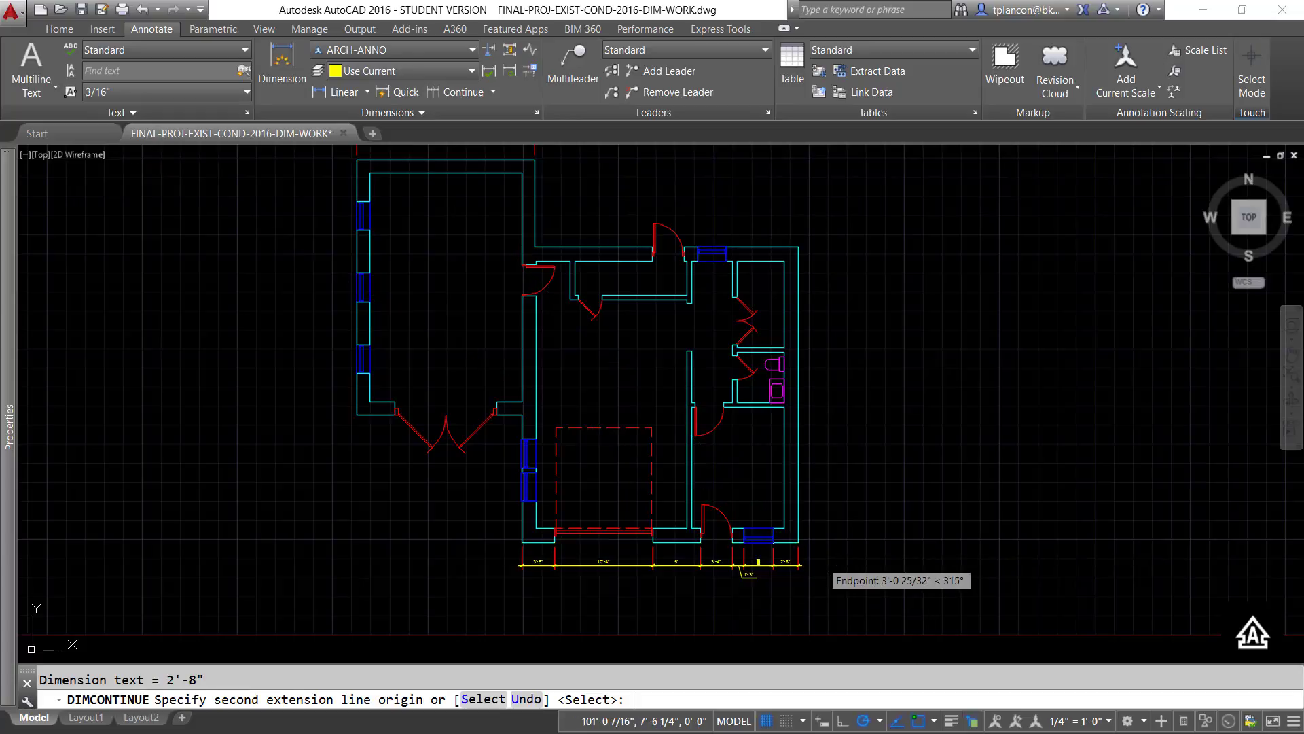
pyautogui.press('Return')
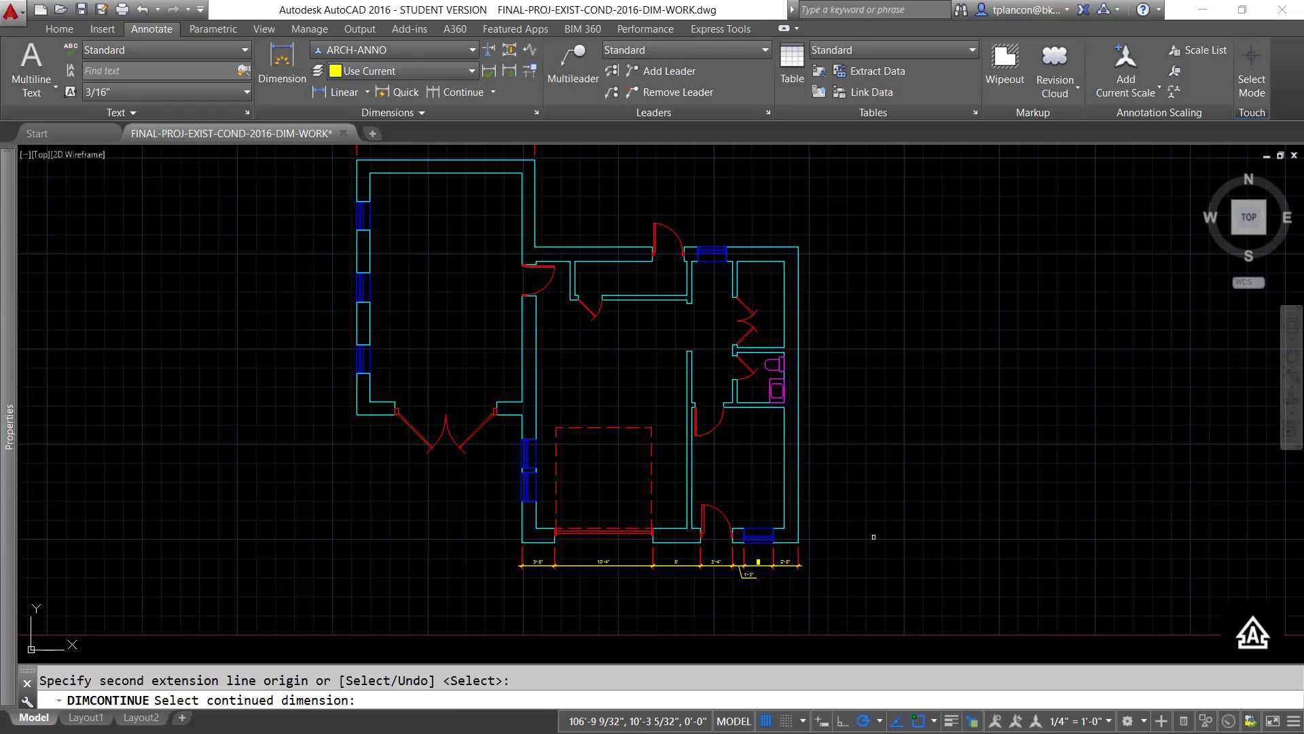
pyautogui.press('Escape')
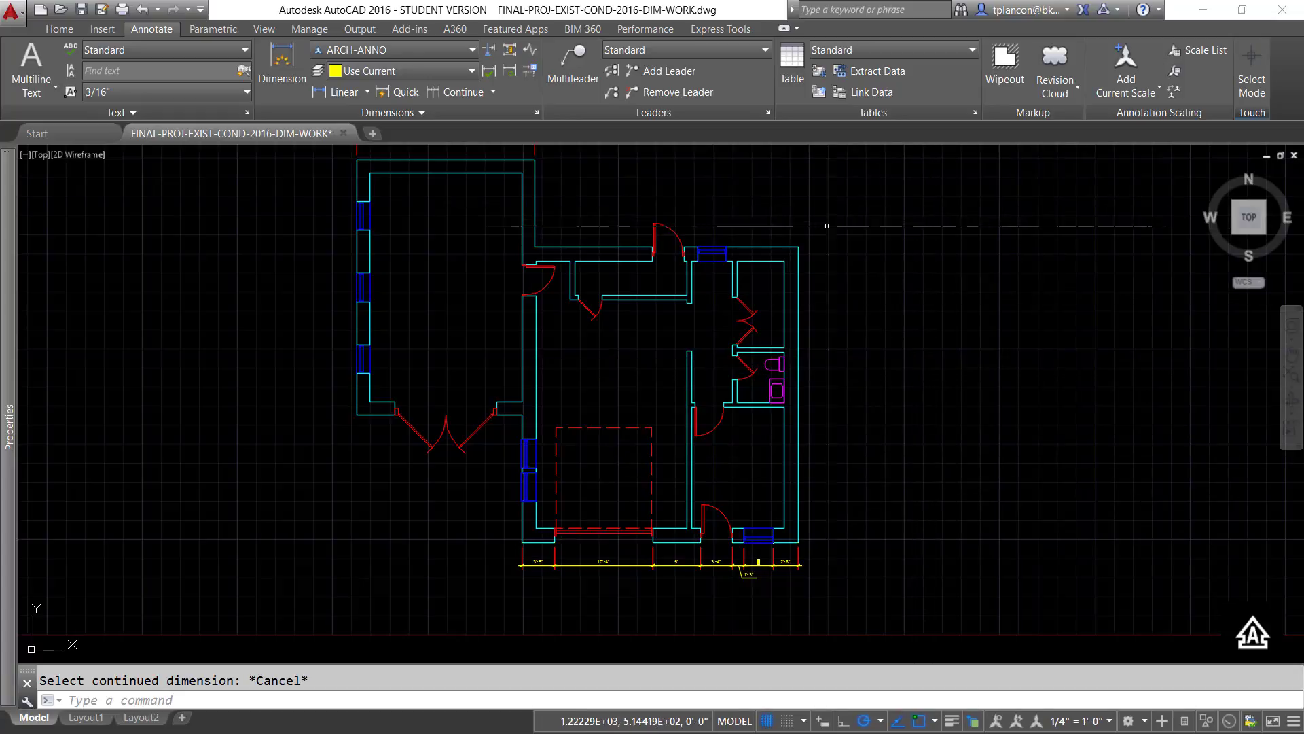
# - Add an overall linear dimension below the chain, spanning the lower exterior wall from its left corner to its right corner
pyautogui.click(337, 92)
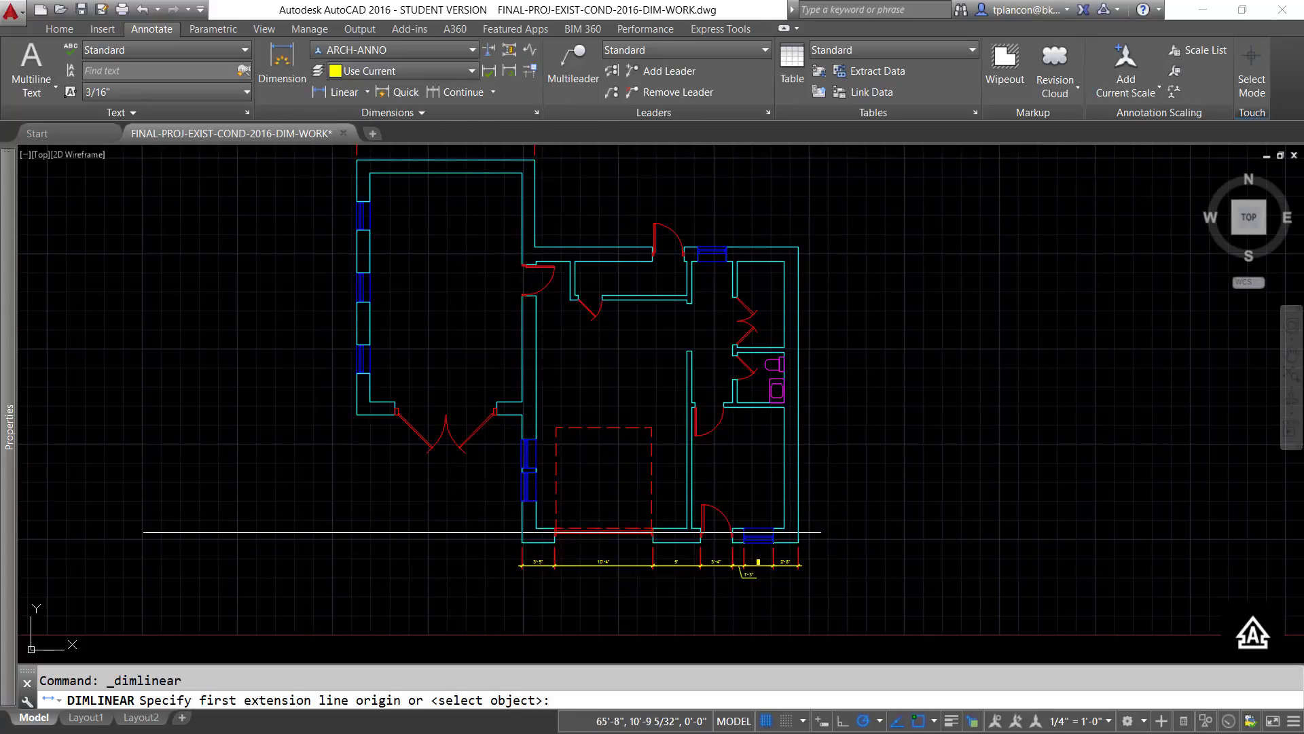
pyautogui.click(522, 542)
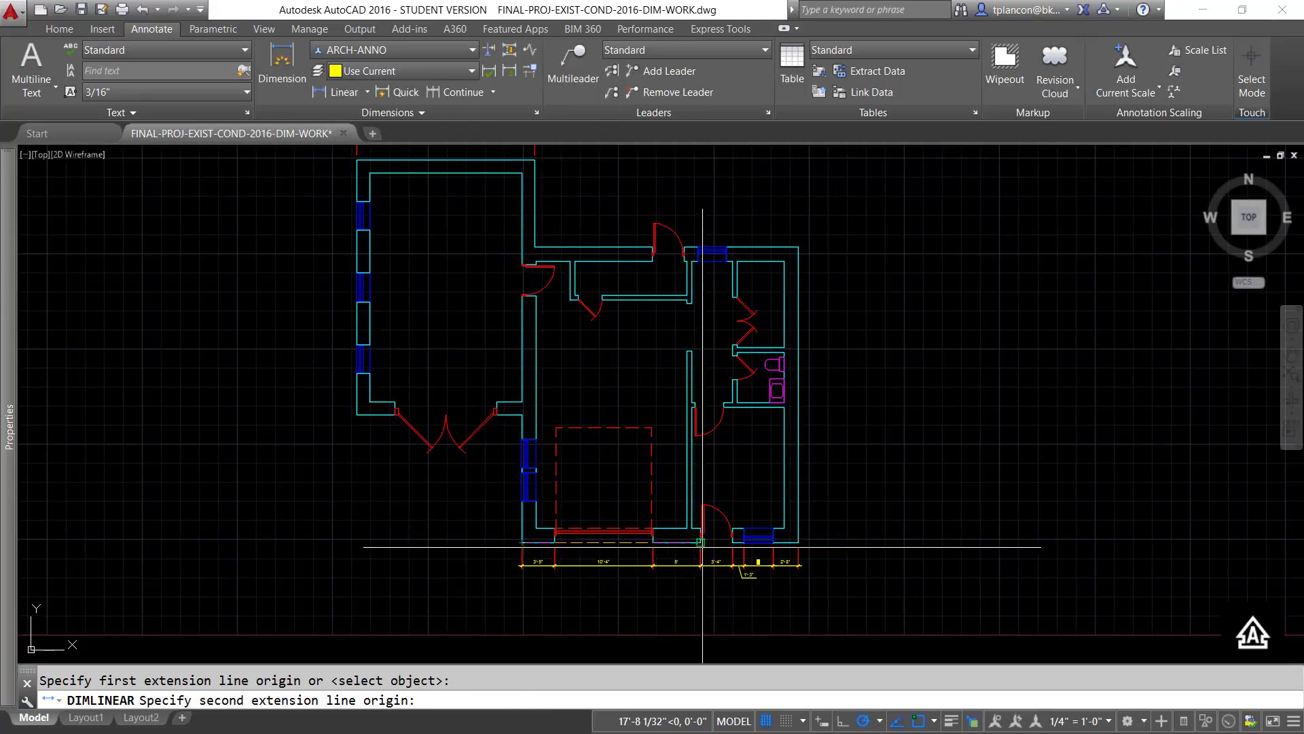
pyautogui.click(799, 541)
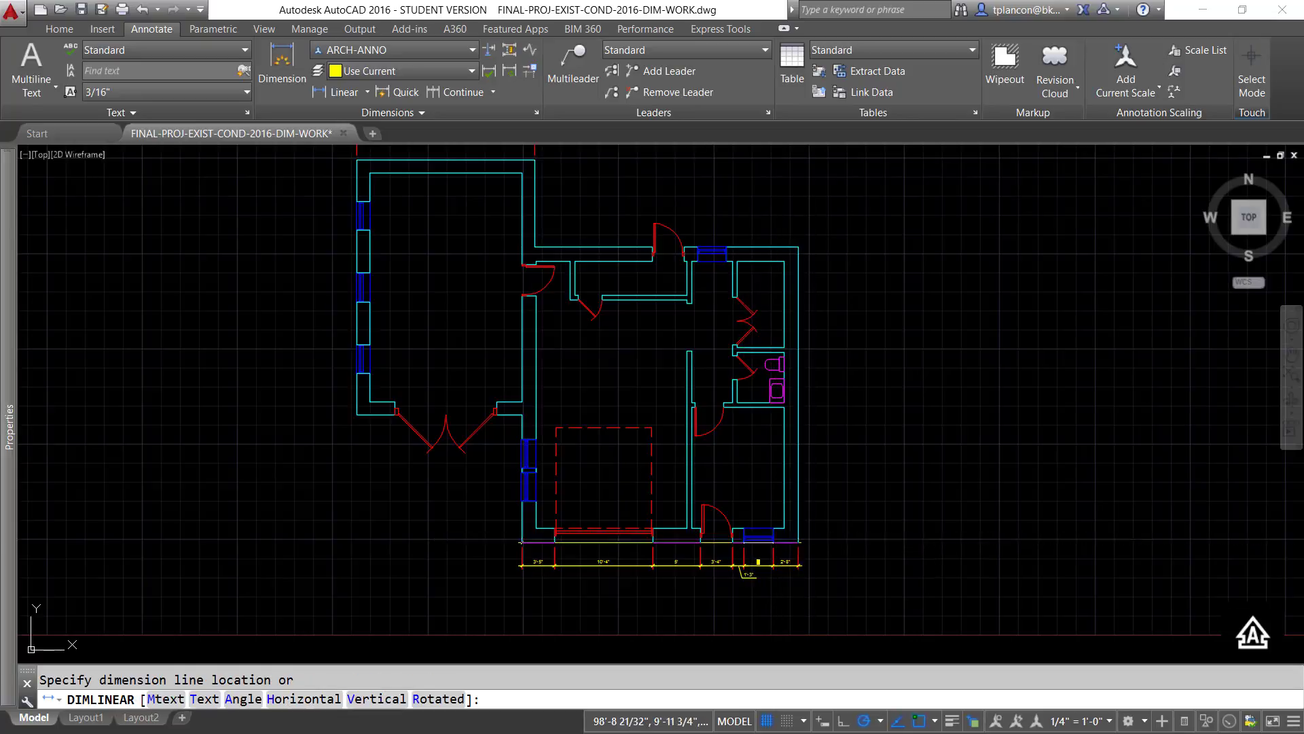
pyautogui.click(795, 586)
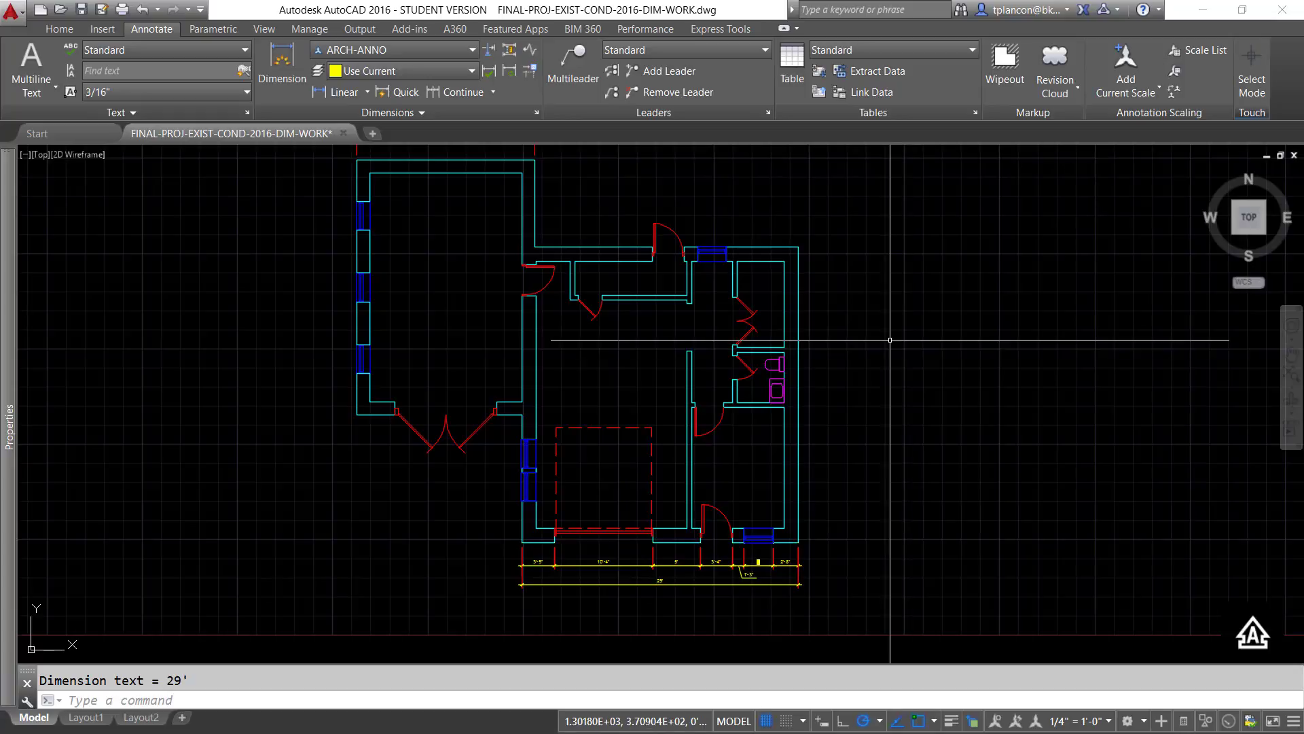
# - Set the model space annotation scale to 1/8" = 1'-0"
pyautogui.moveTo(890, 342); pyautogui.dragTo(885, 378, button='middle')
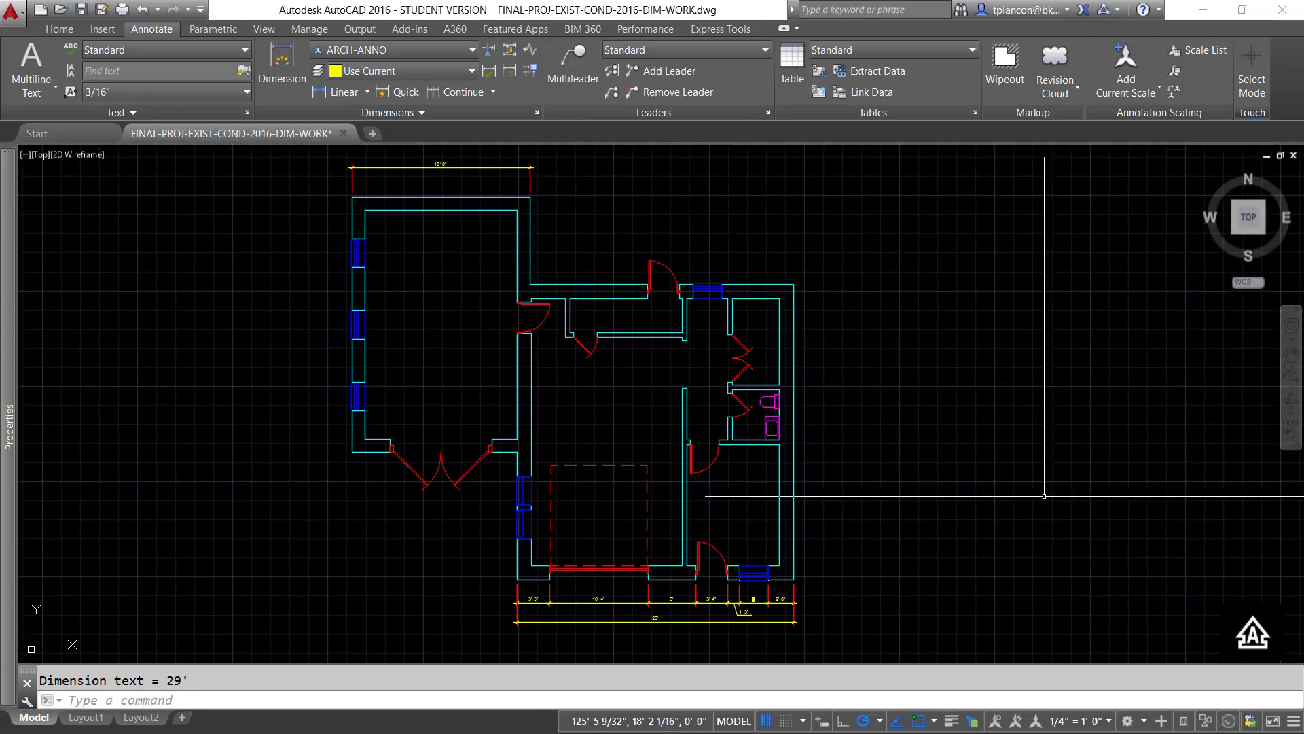
pyautogui.click(1109, 722)
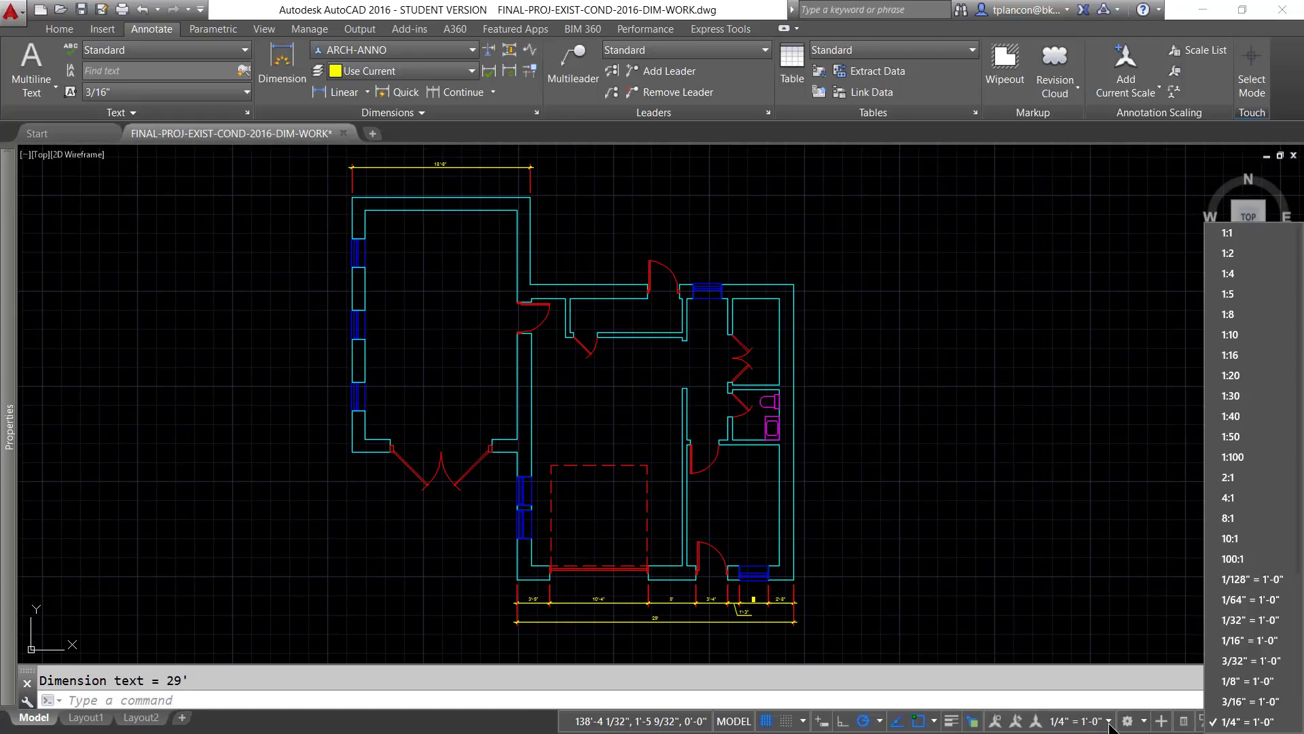
pyautogui.click(1236, 680)
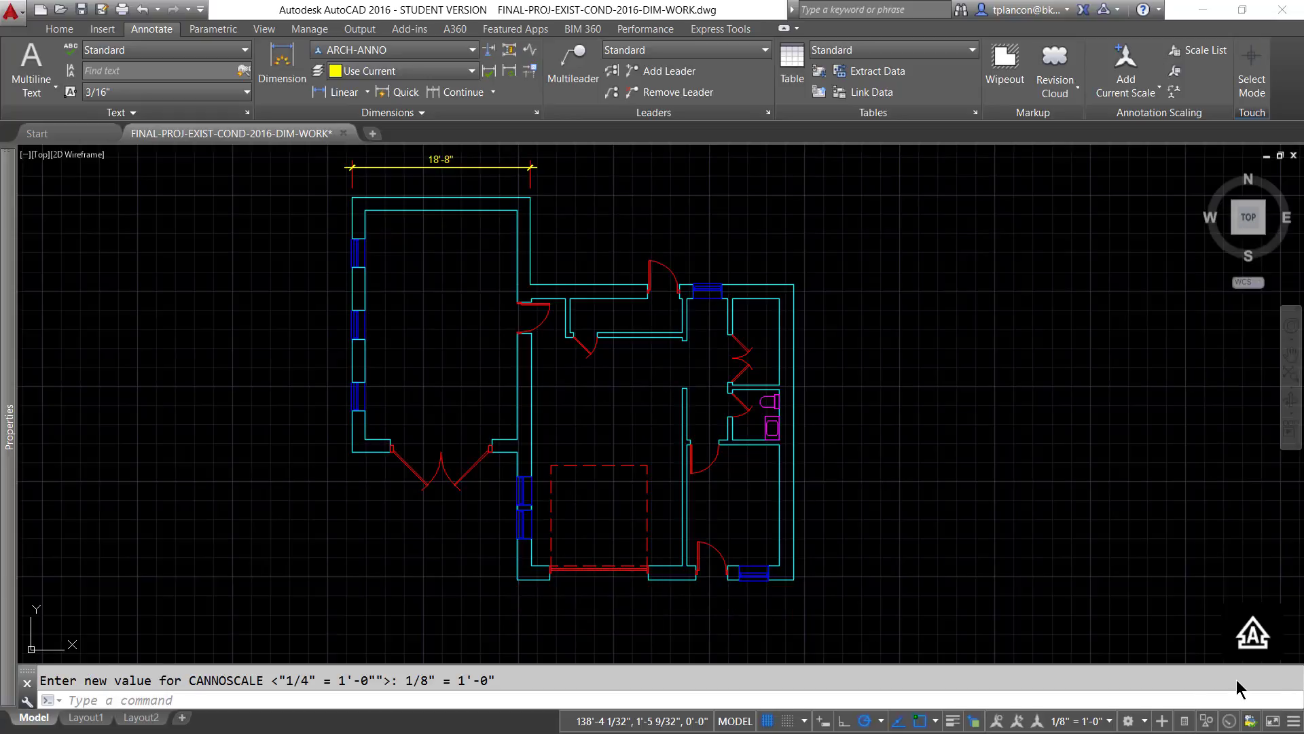
# - Set the annotation scale to 3/16" = 1'-0" and show annotative objects of all scales
pyautogui.click(1108, 722)
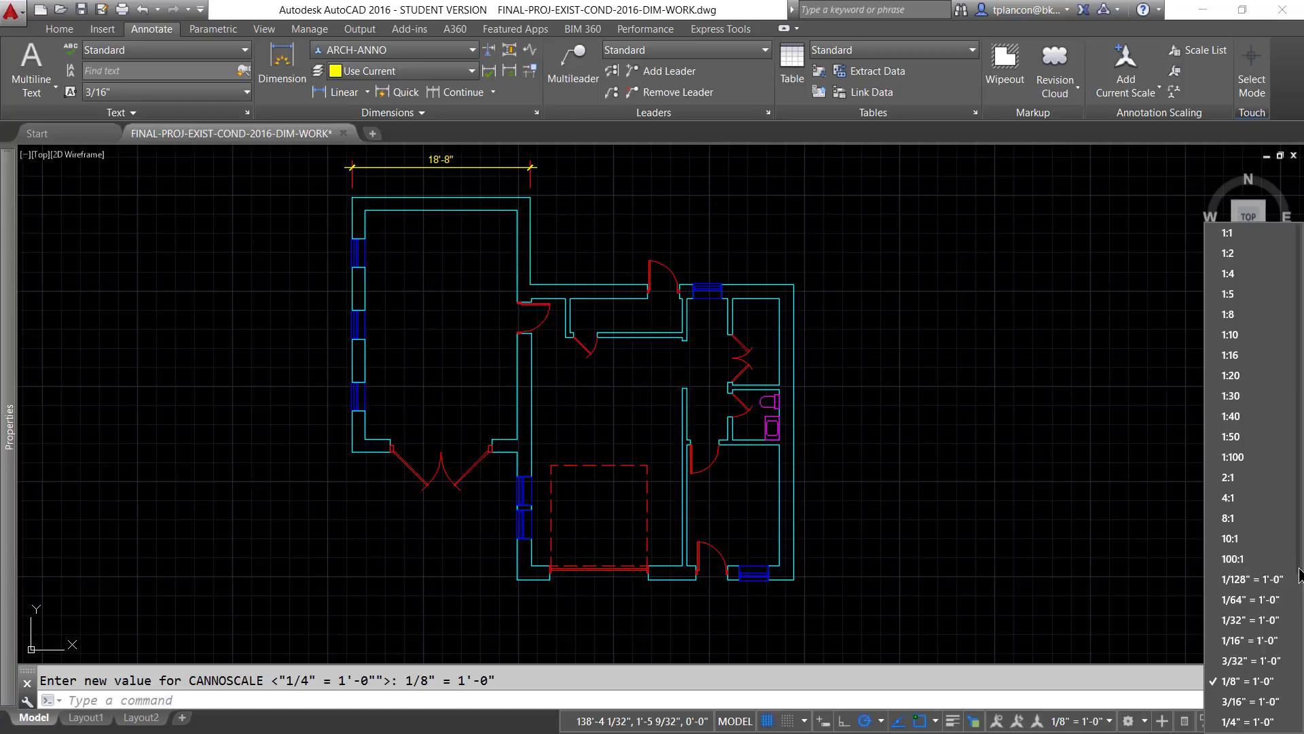
pyautogui.moveTo(1300, 574); pyautogui.dragTo(1301, 617)
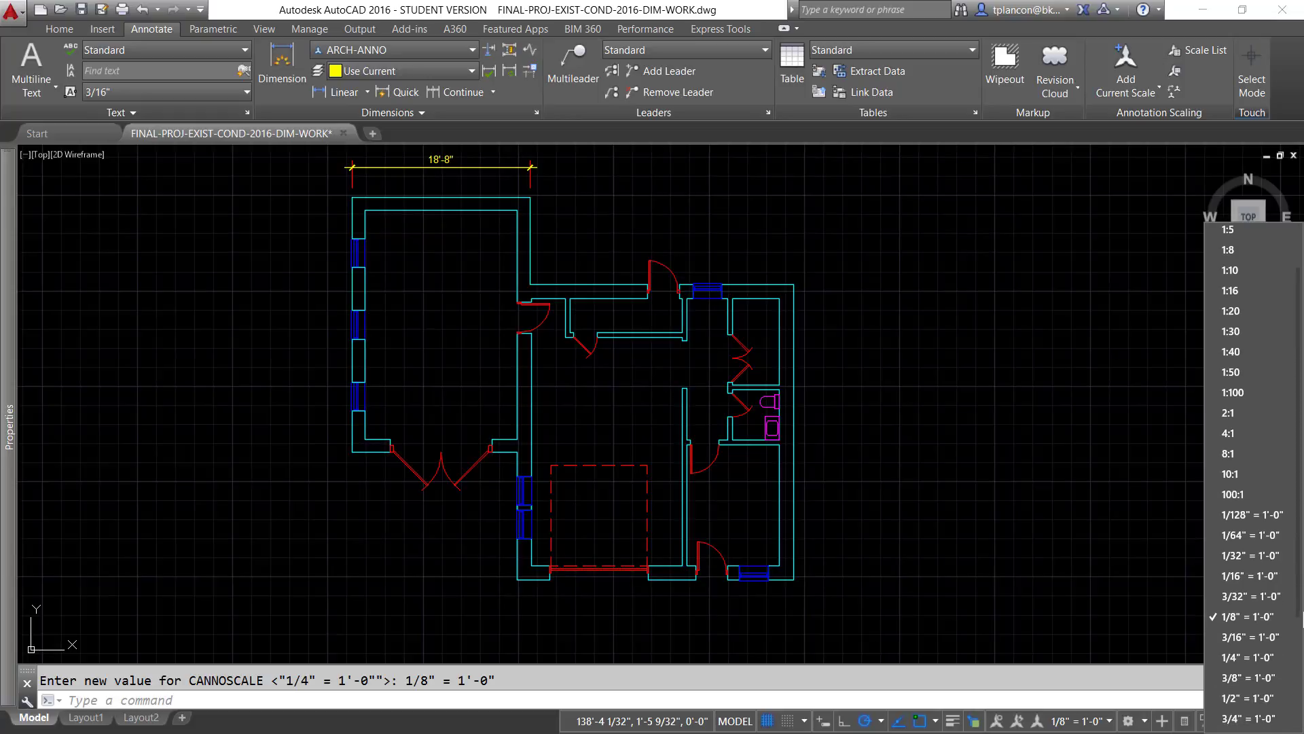
pyautogui.click(1233, 637)
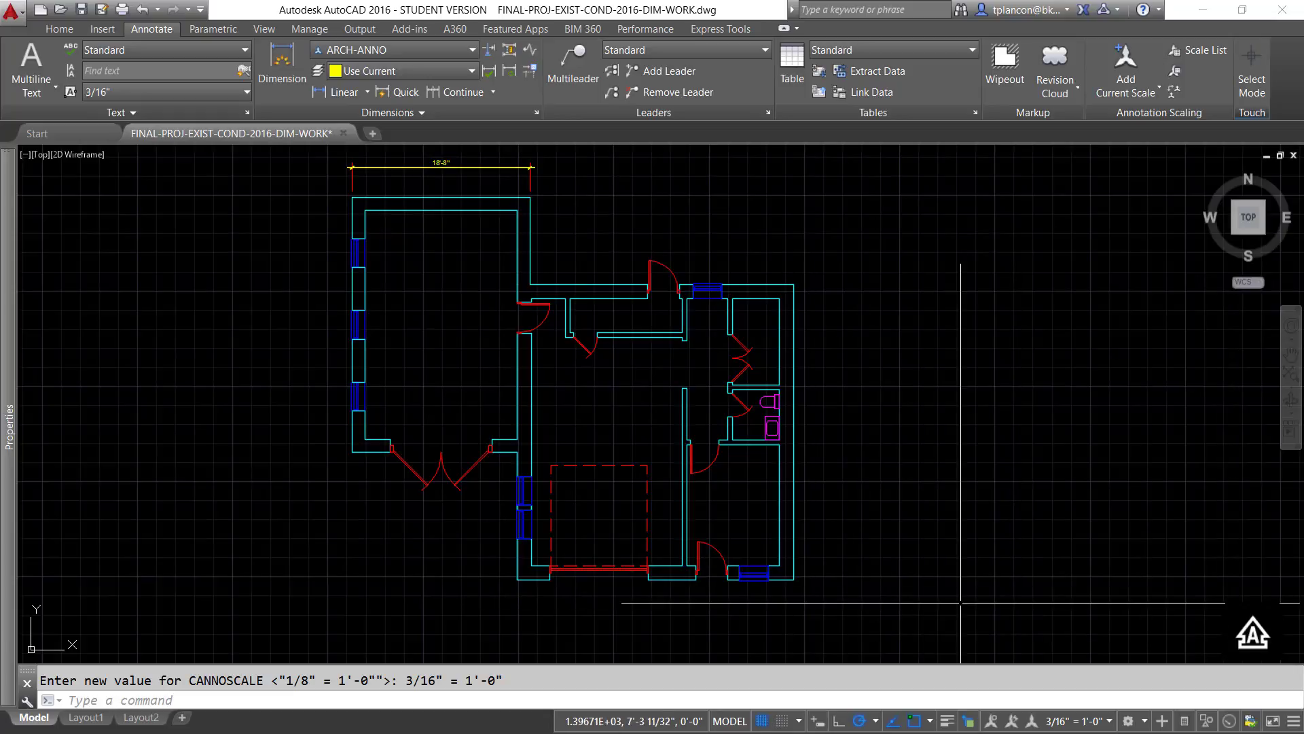
pyautogui.click(992, 721)
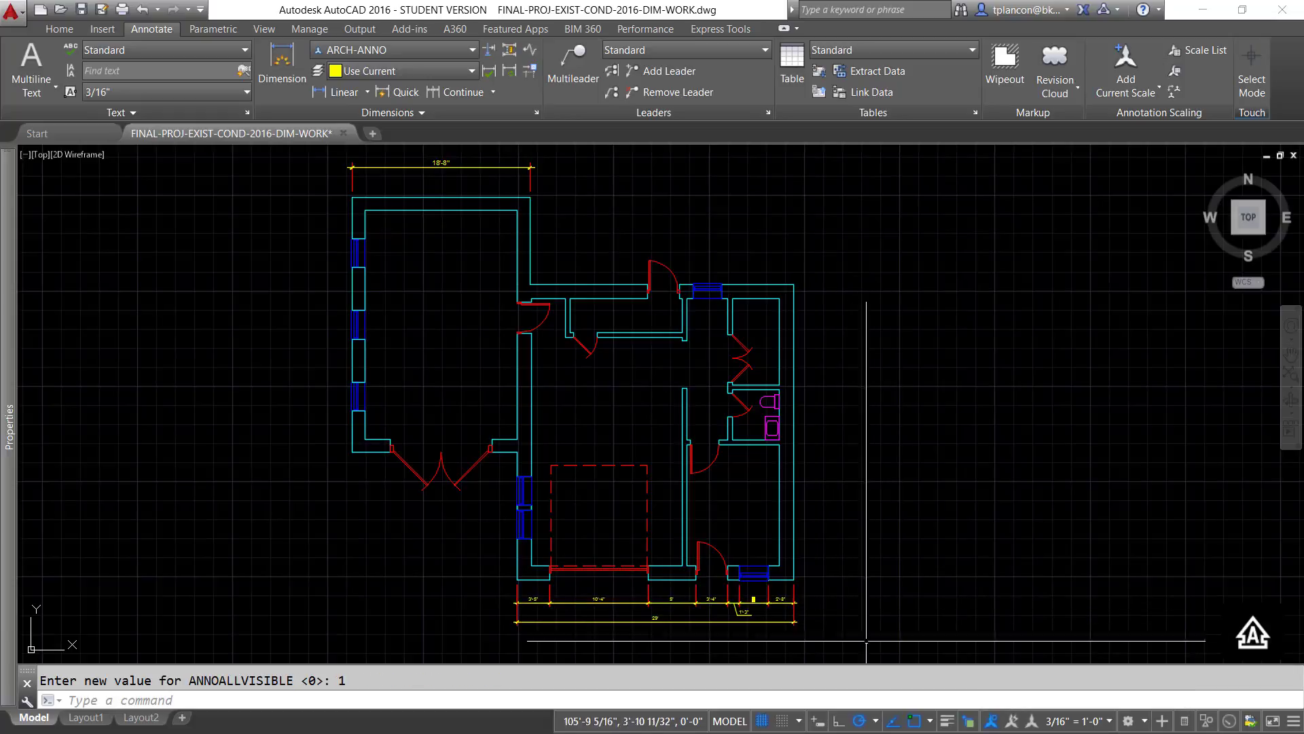
# - Add the annotation scales 1/8" = 1'-0" and 3/16" = 1'-0" to all chain and overall dimensions below the lower exterior wall
pyautogui.moveTo(831, 633)
pyautogui.mouseDown()
pyautogui.moveTo(707, 636)
pyautogui.moveTo(681, 654)
pyautogui.mouseUp()
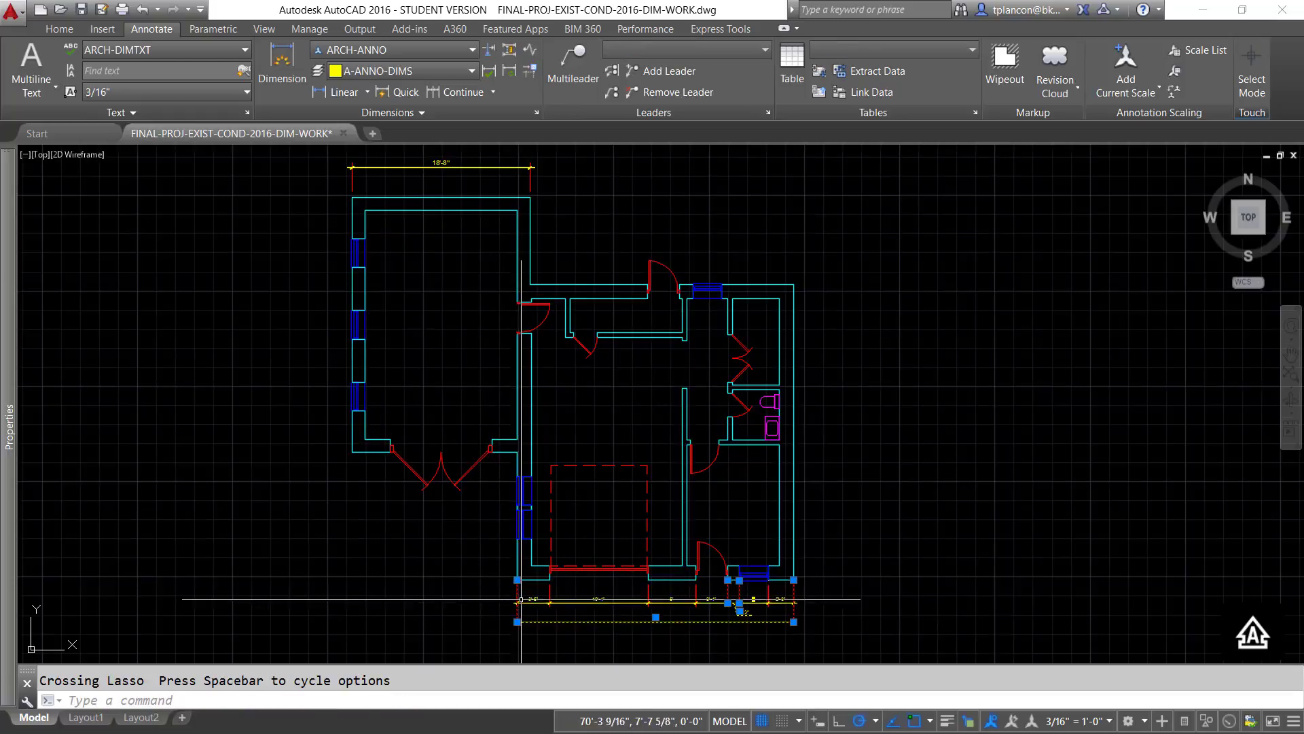
pyautogui.click(476, 583)
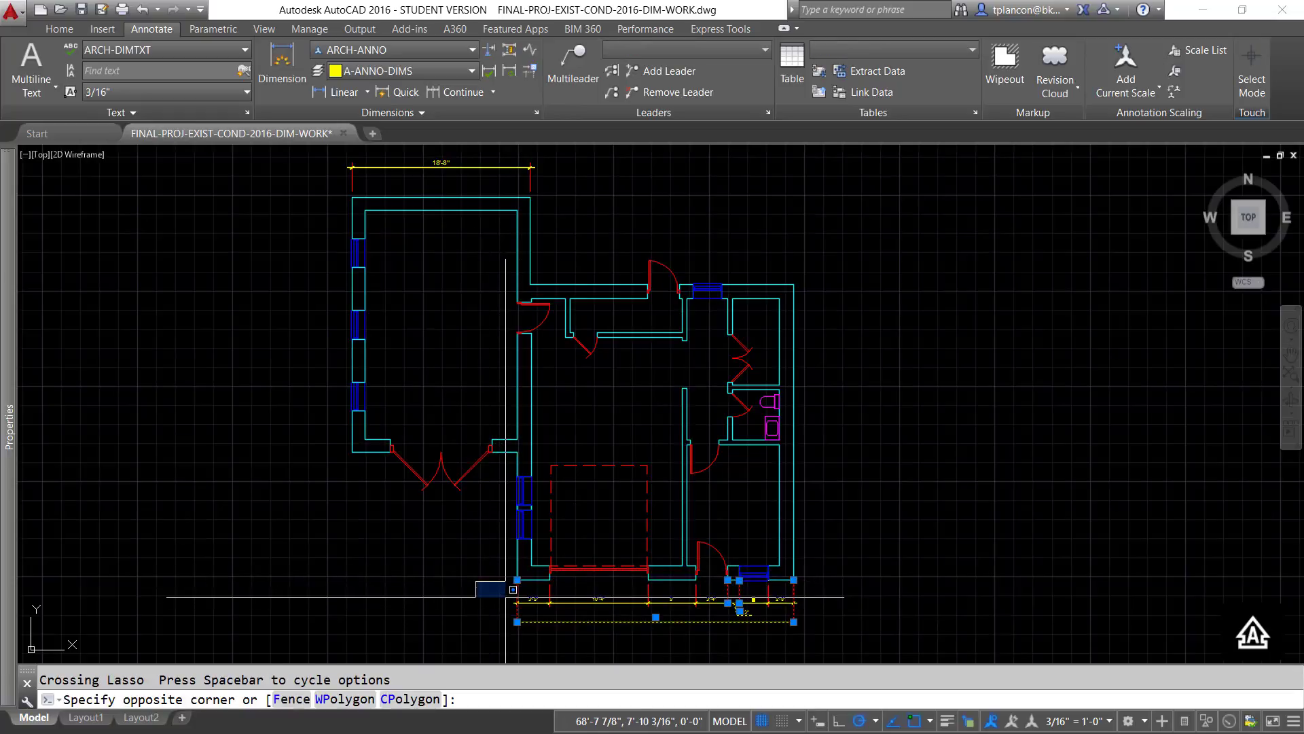
pyautogui.click(805, 655)
pyautogui.click(846, 638)
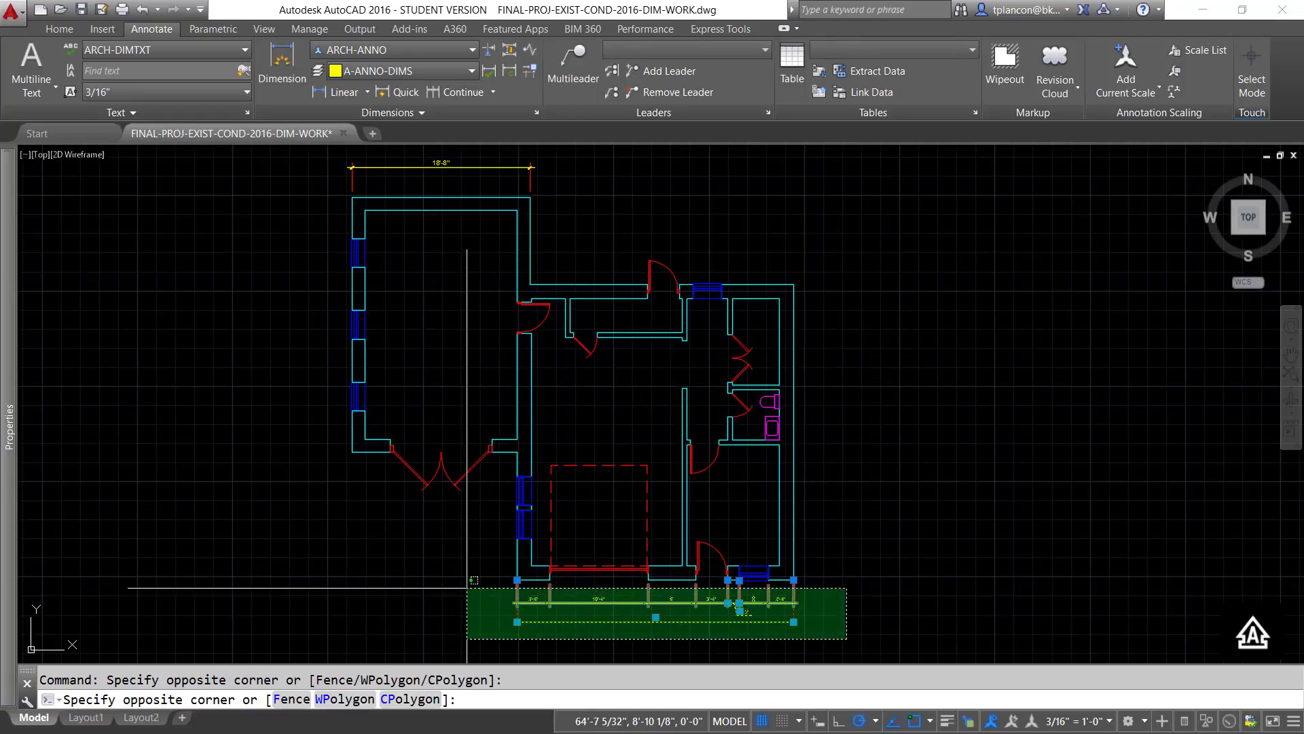
pyautogui.click(511, 592)
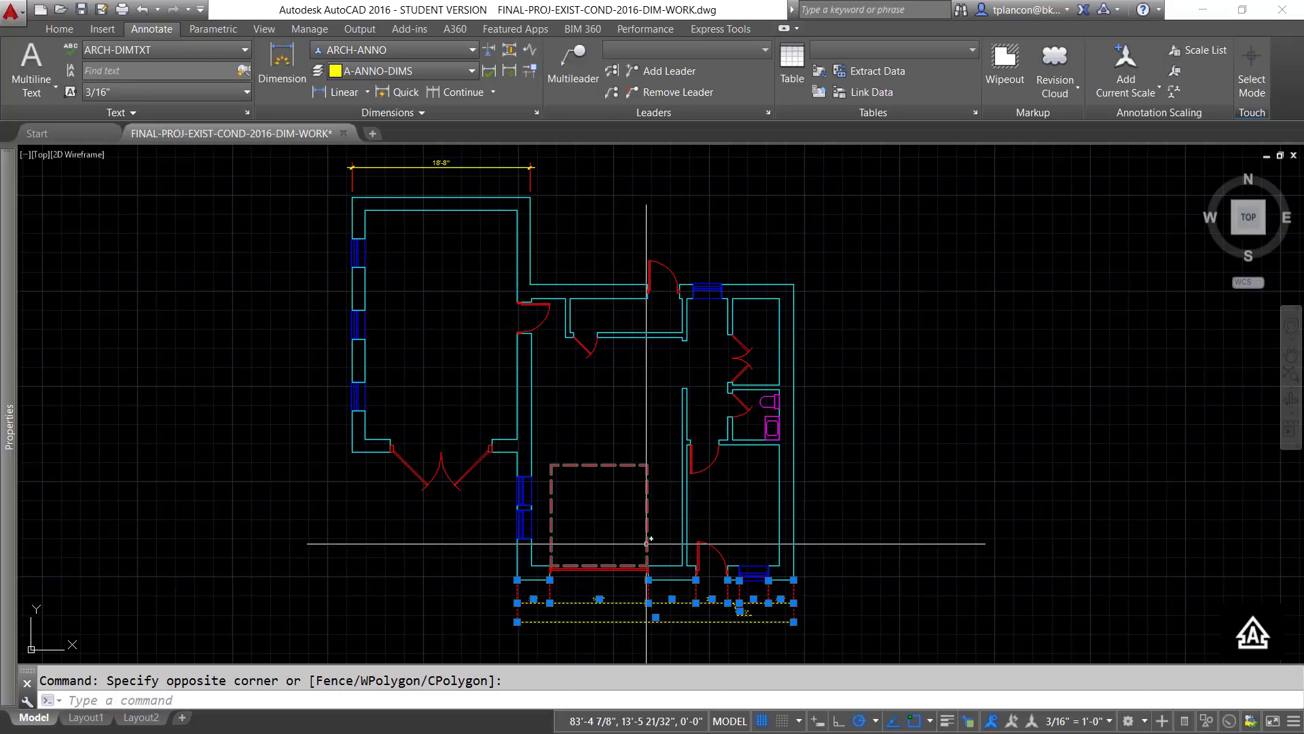
pyautogui.moveTo(10, 490)
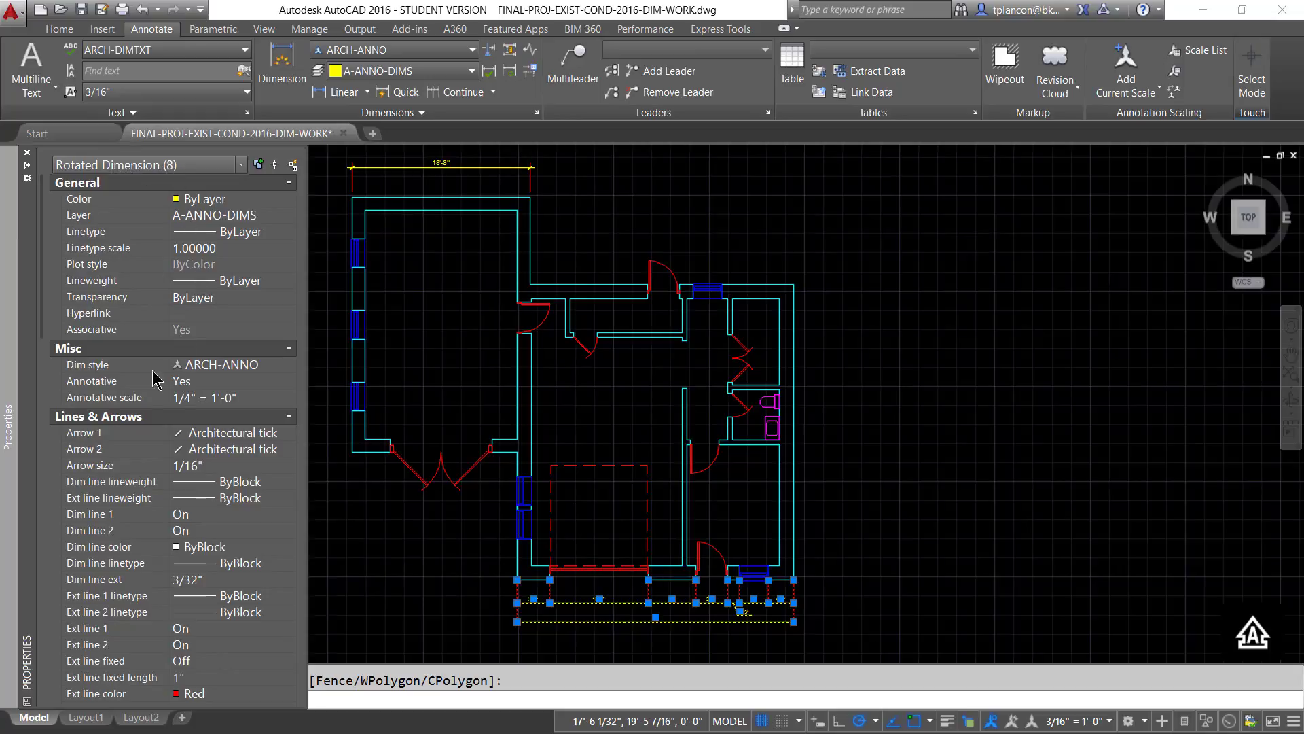
pyautogui.click(284, 398)
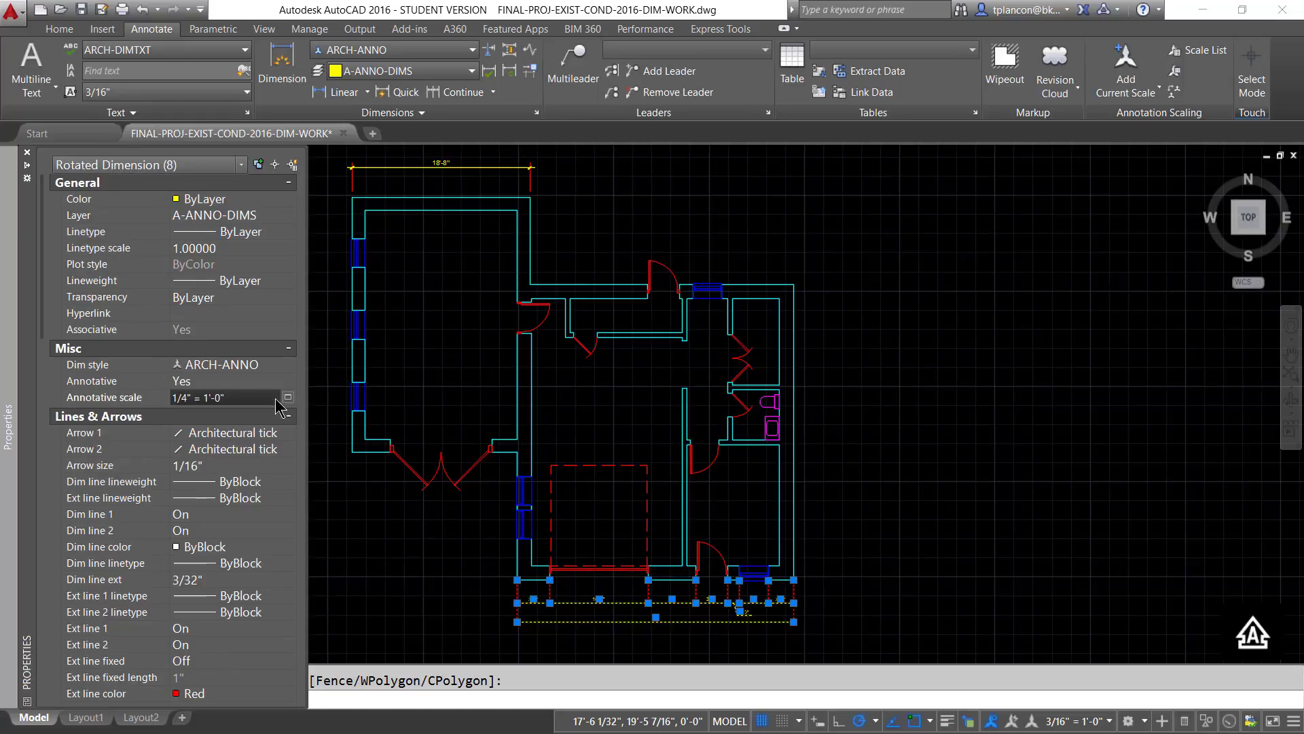
pyautogui.click(287, 398)
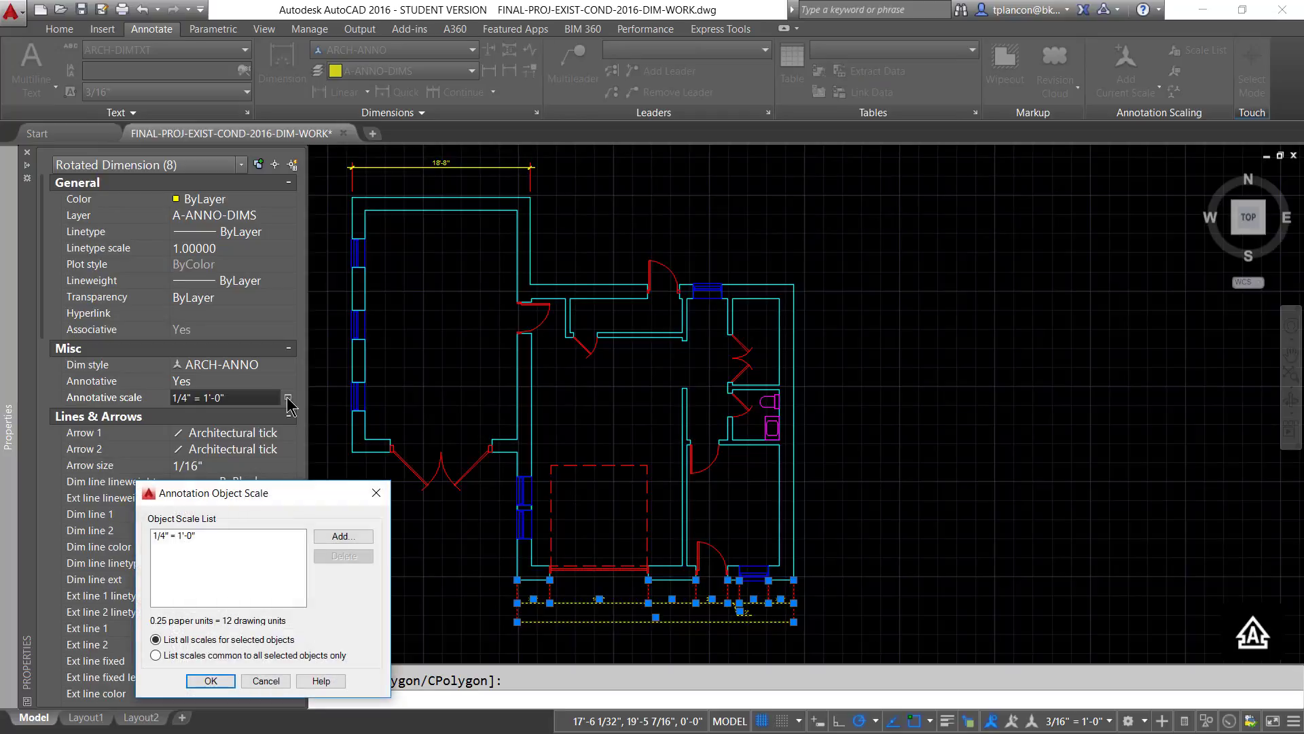
pyautogui.click(342, 537)
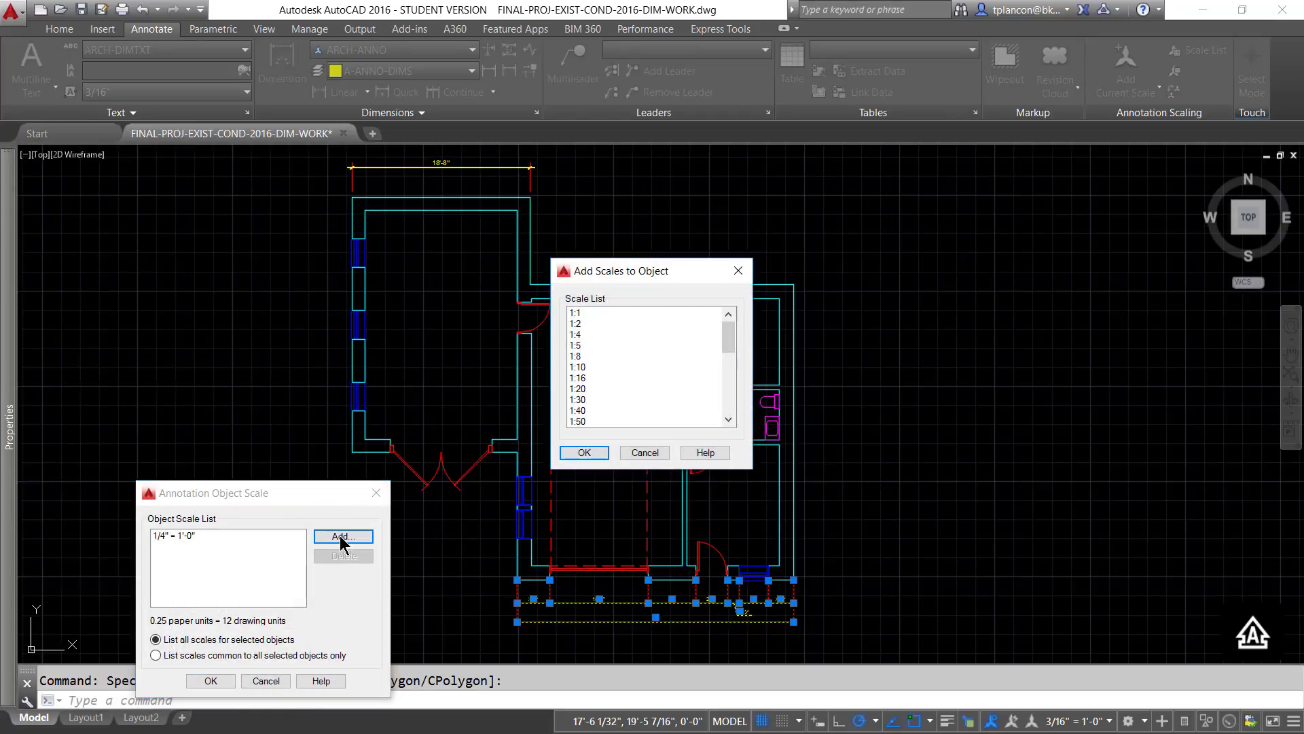
pyautogui.moveTo(727, 335); pyautogui.dragTo(730, 376)
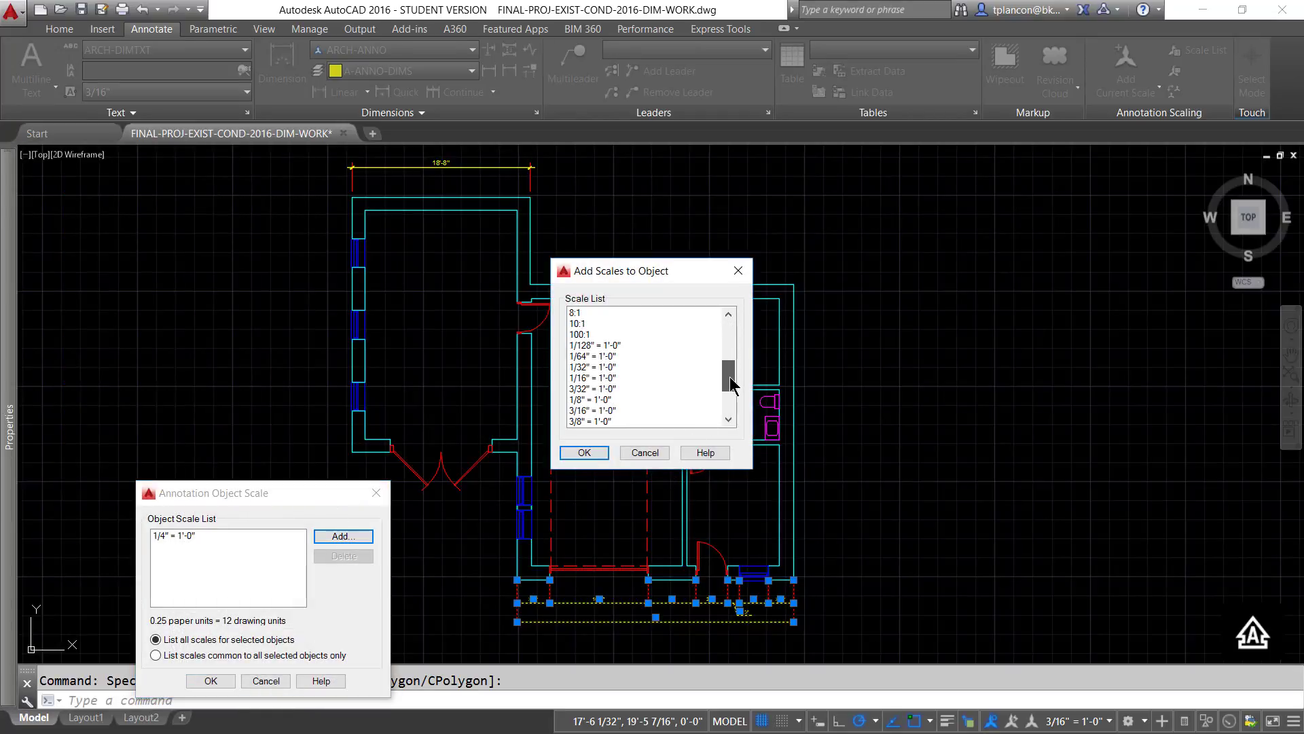
pyautogui.click(596, 400)
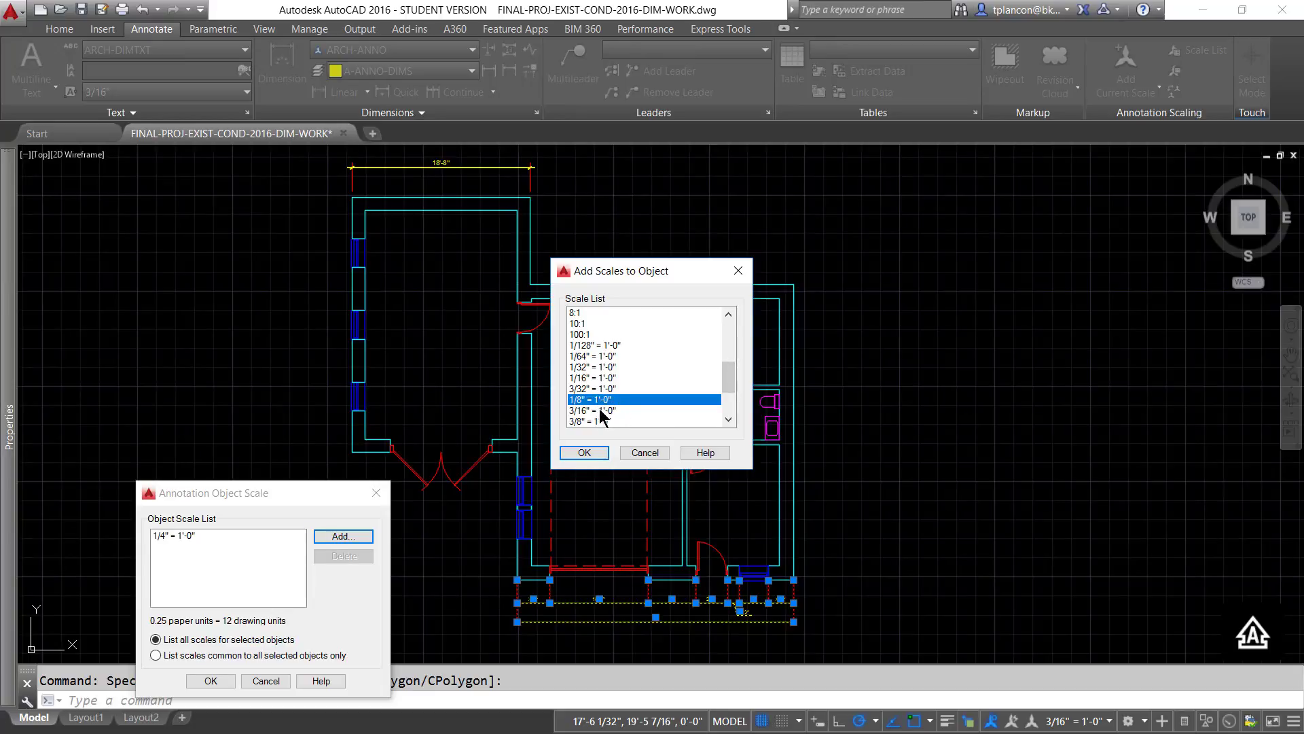
pyautogui.keyDown('ctrl'); pyautogui.click(601, 410); pyautogui.keyUp('ctrl')
pyautogui.click(584, 452)
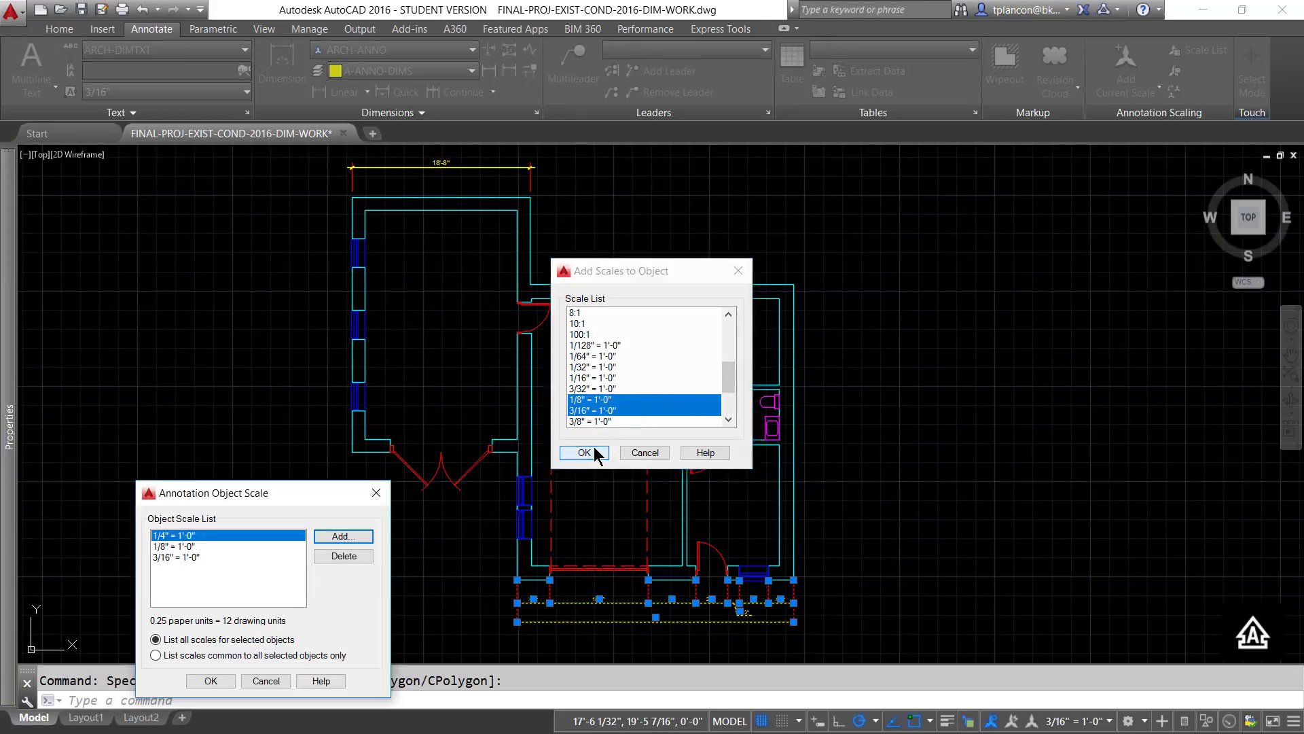
pyautogui.click(210, 681)
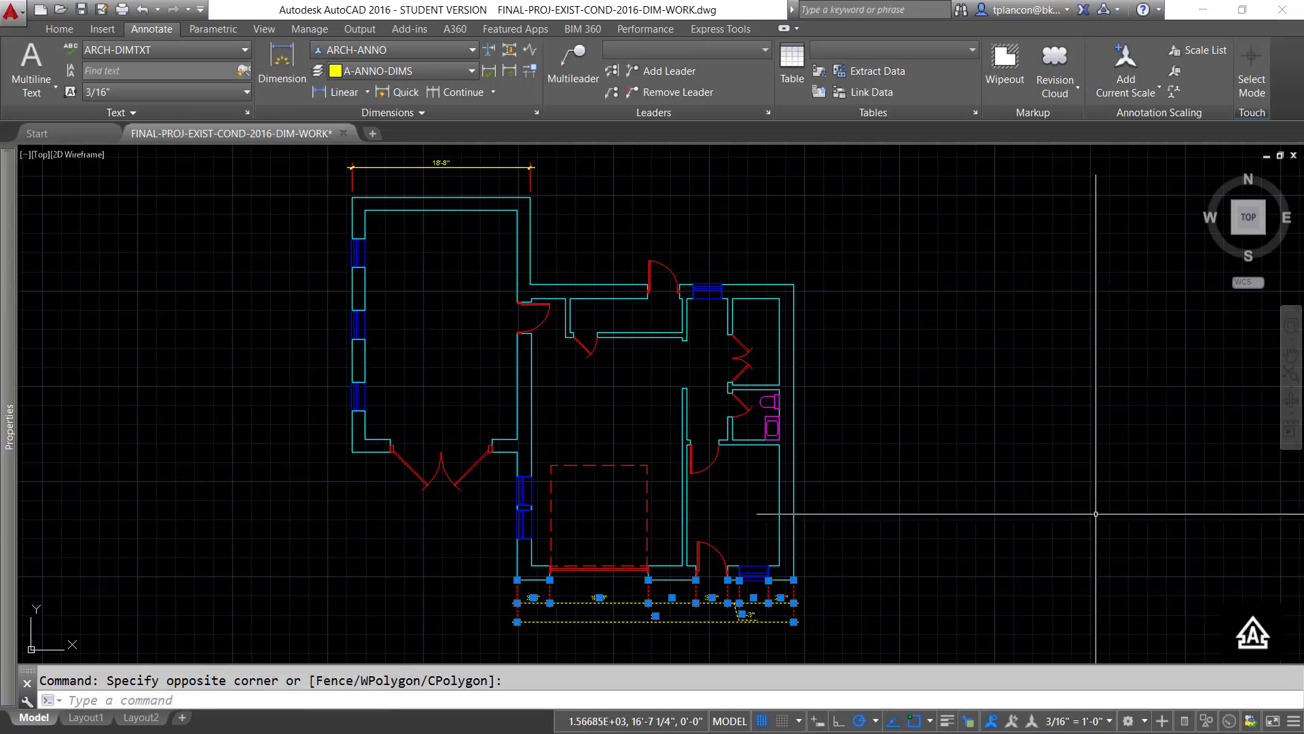
pyautogui.press('Escape')
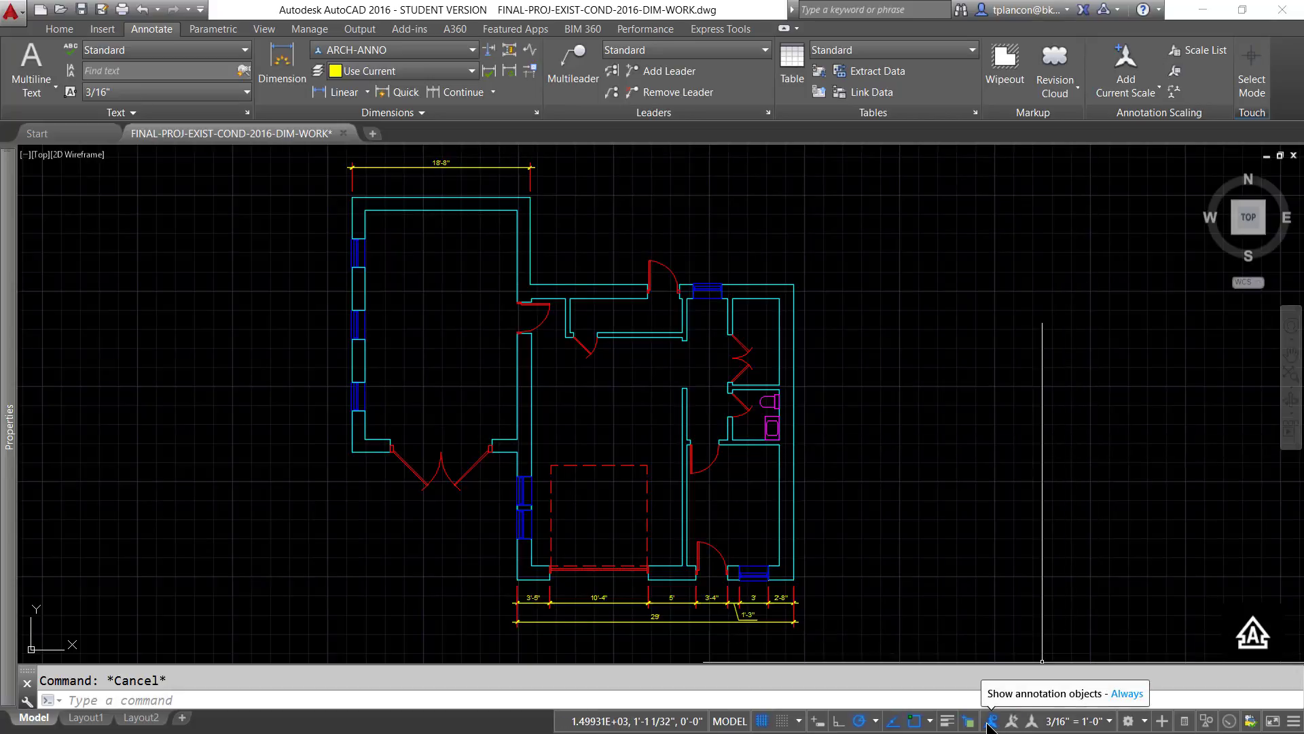
# - Show annotative objects only at their supported scales, and switch the annotation scale through 1/8" = 1'-0" to 1/4" = 1'-0"
pyautogui.click(990, 722)
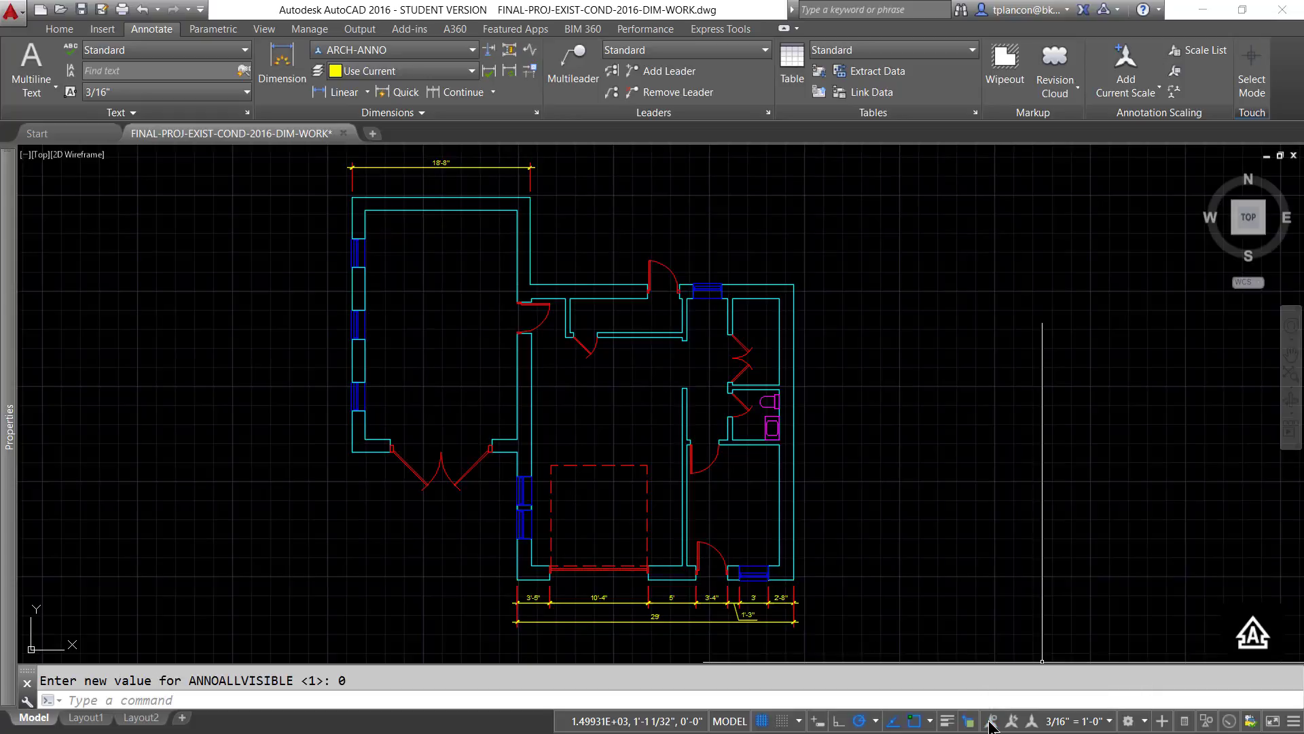
pyautogui.click(1110, 722)
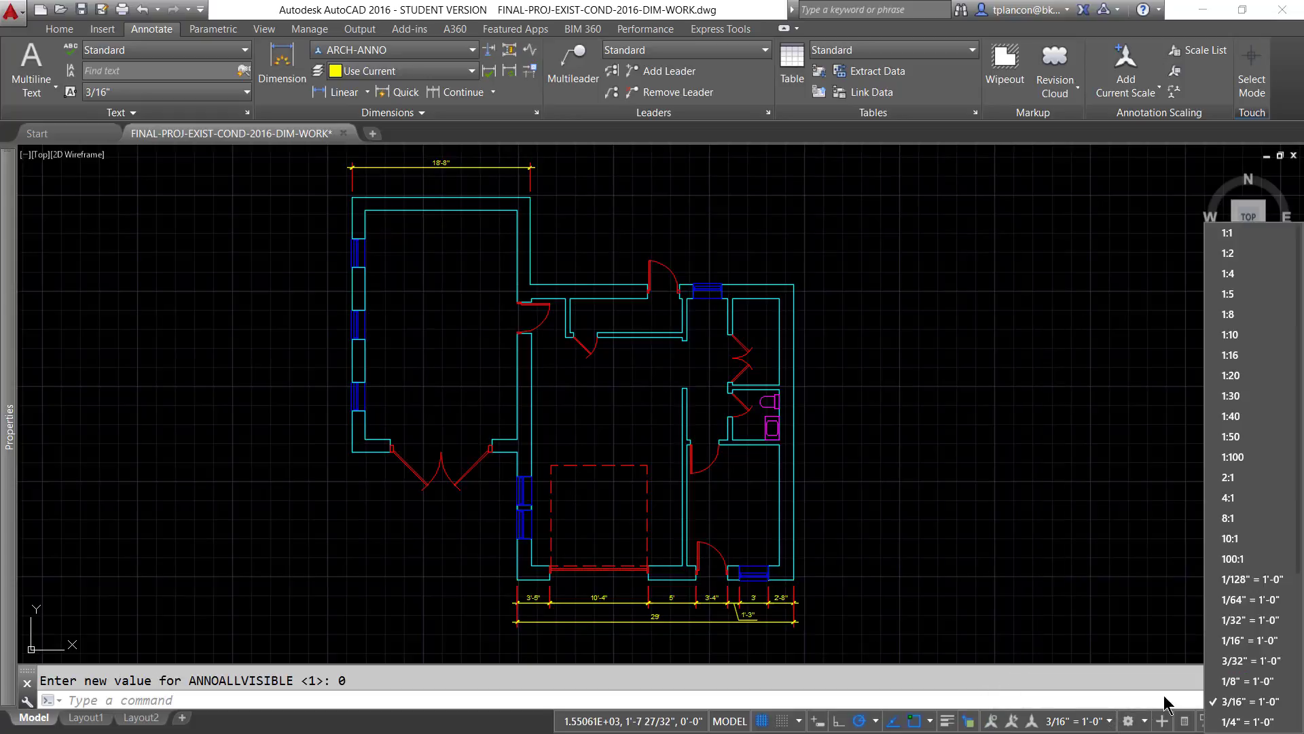
pyautogui.click(1233, 681)
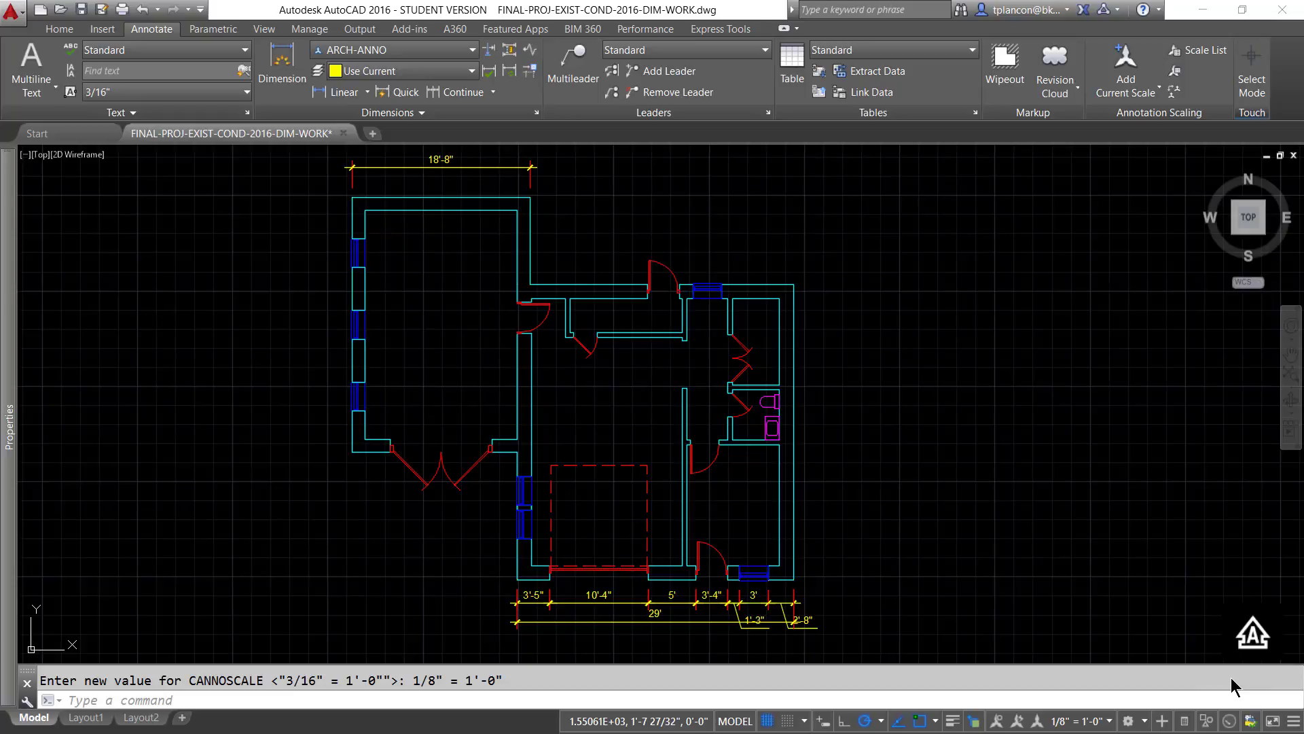
pyautogui.click(1109, 722)
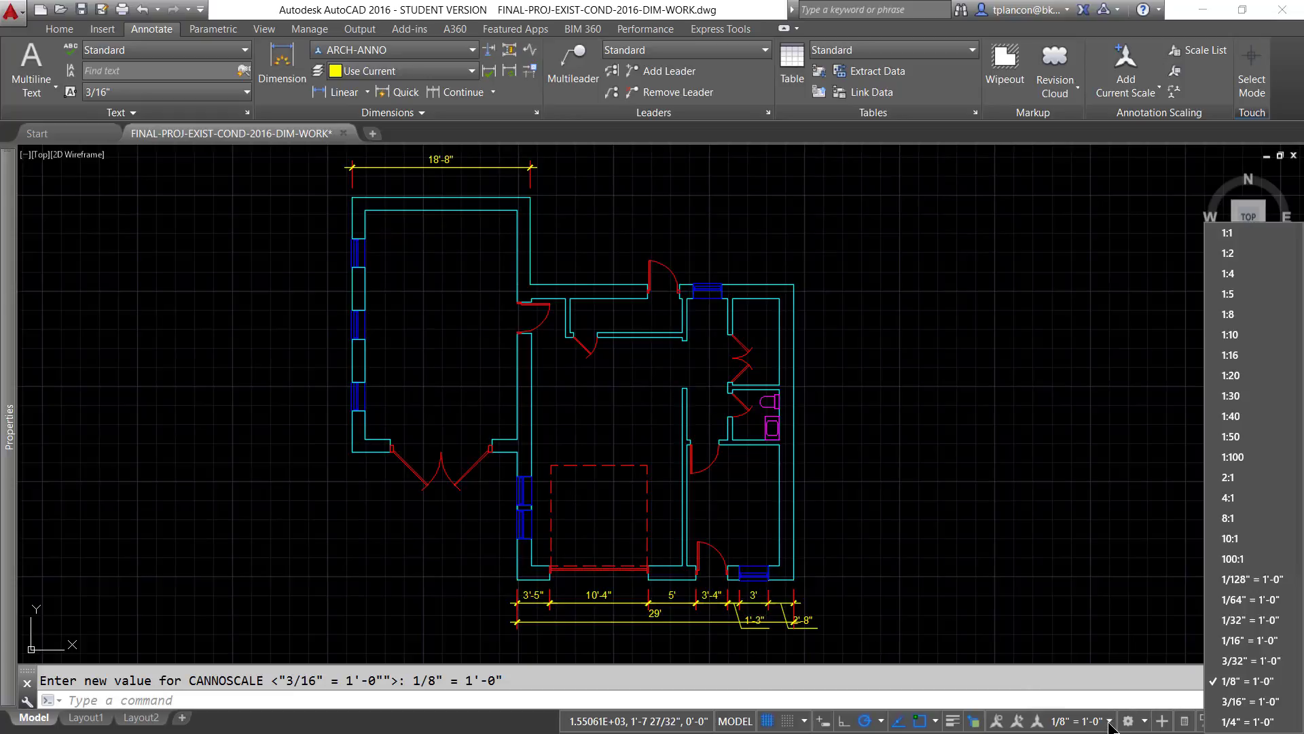
pyautogui.click(1233, 722)
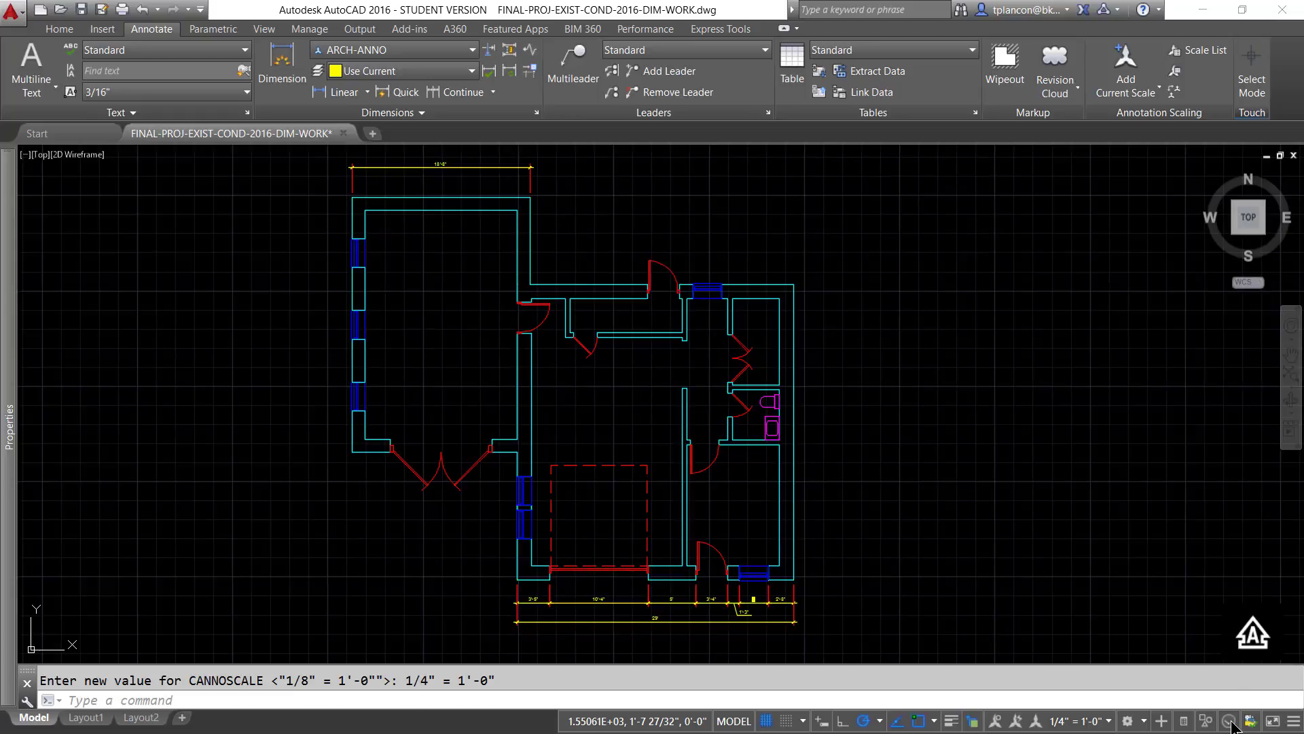
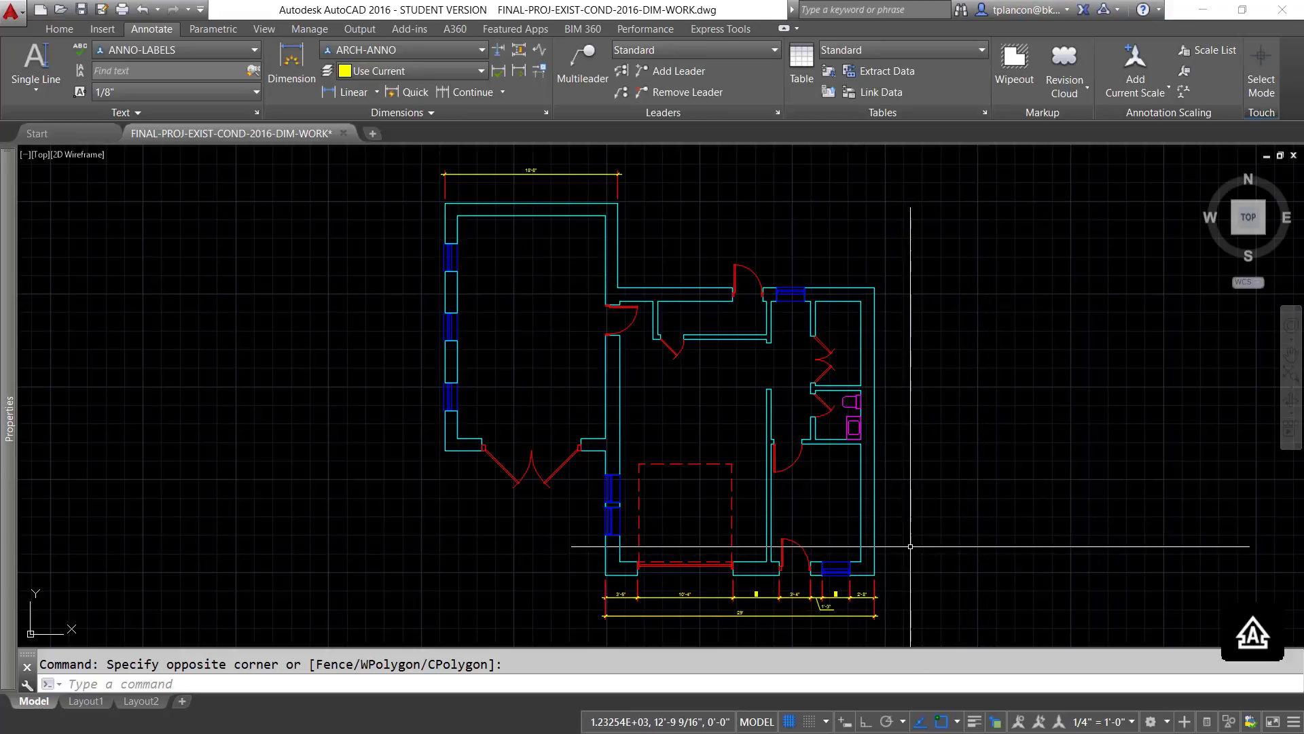
# - Check the current layer and make ANNO-LABELS the current text style for labelling the floor plan
pyautogui.scroll(2, 910, 546)
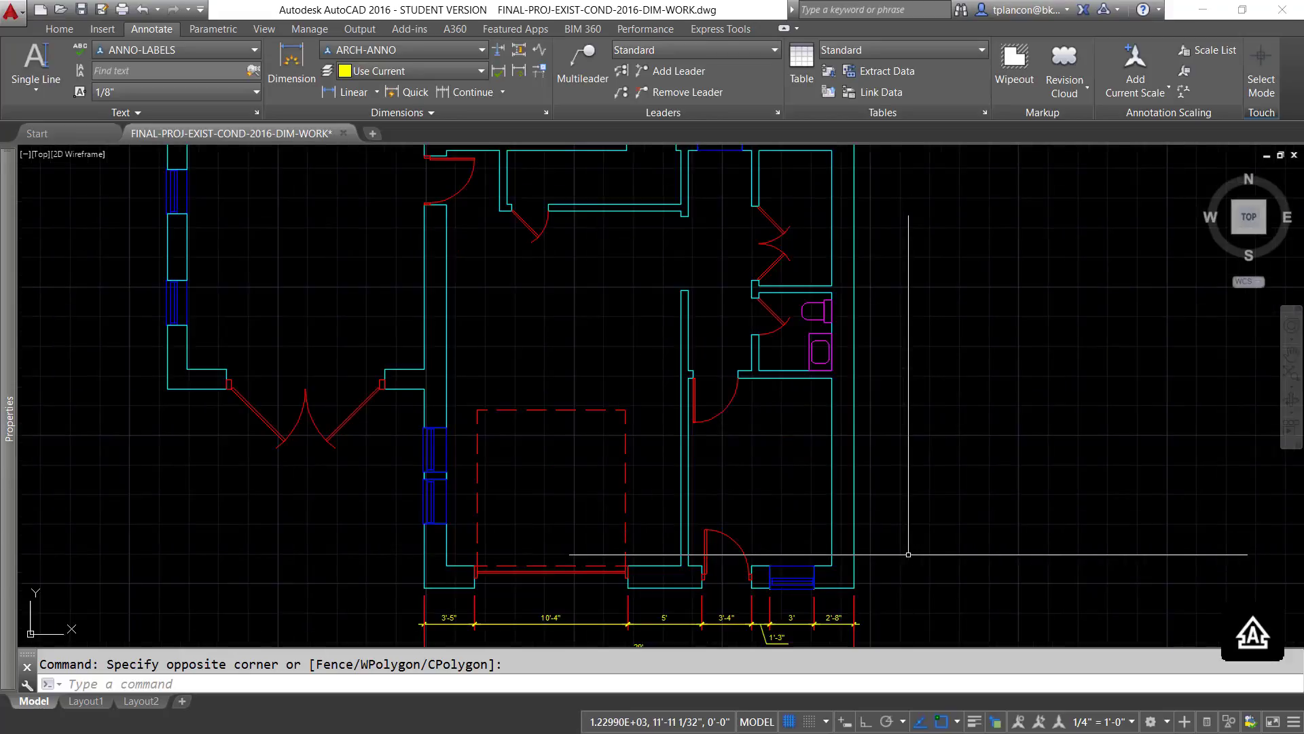
pyautogui.scroll(2, 908, 536)
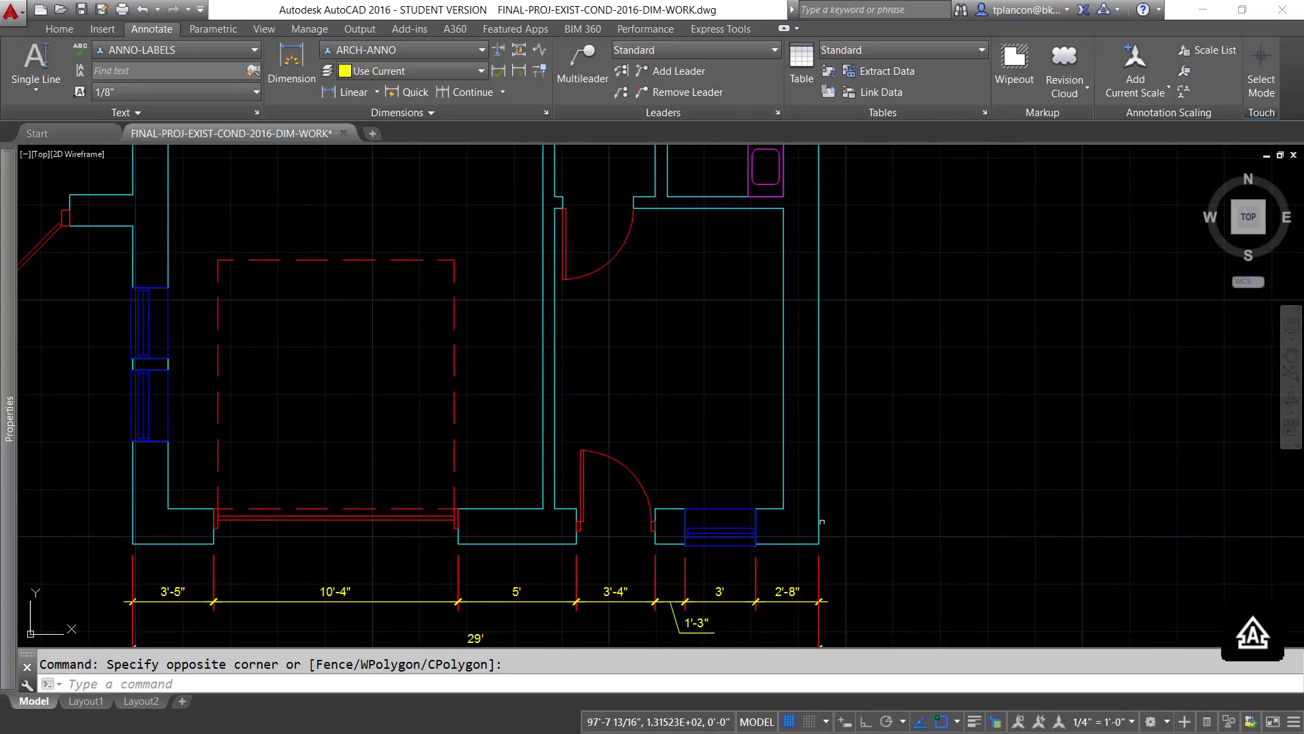
pyautogui.click(60, 28)
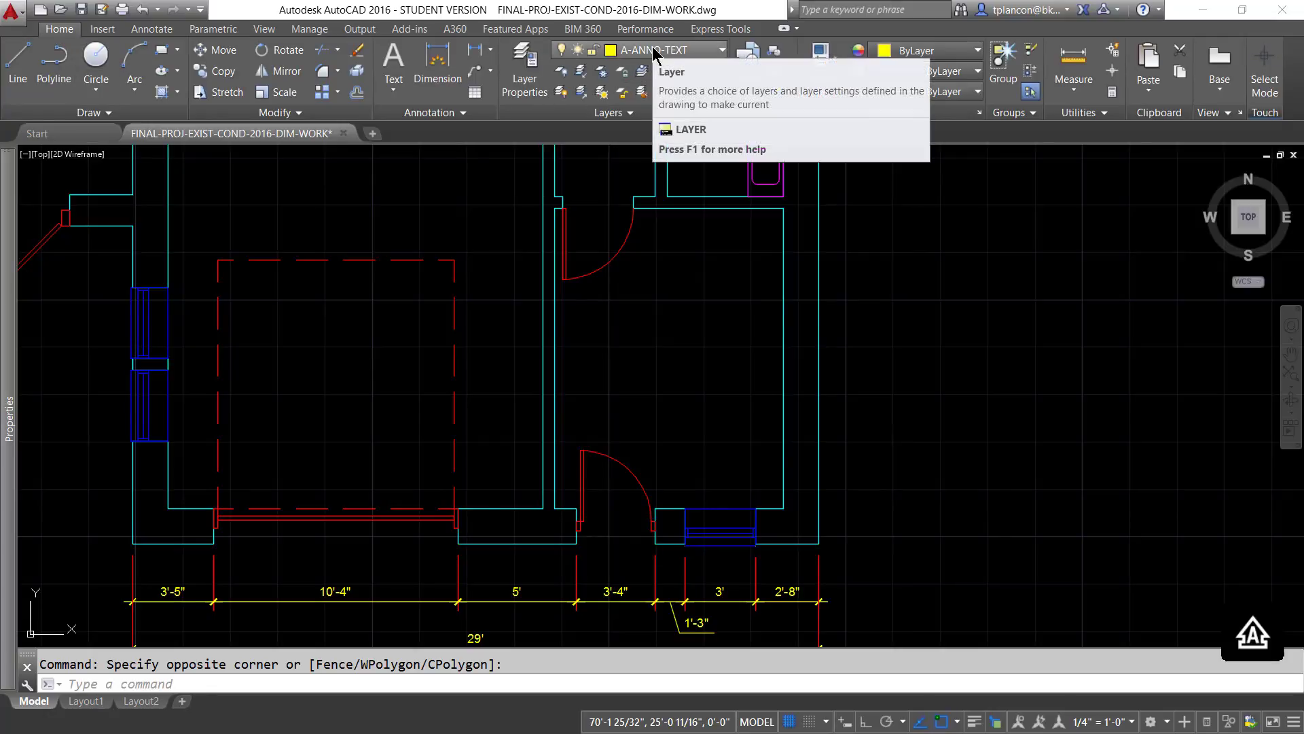
pyautogui.click(151, 30)
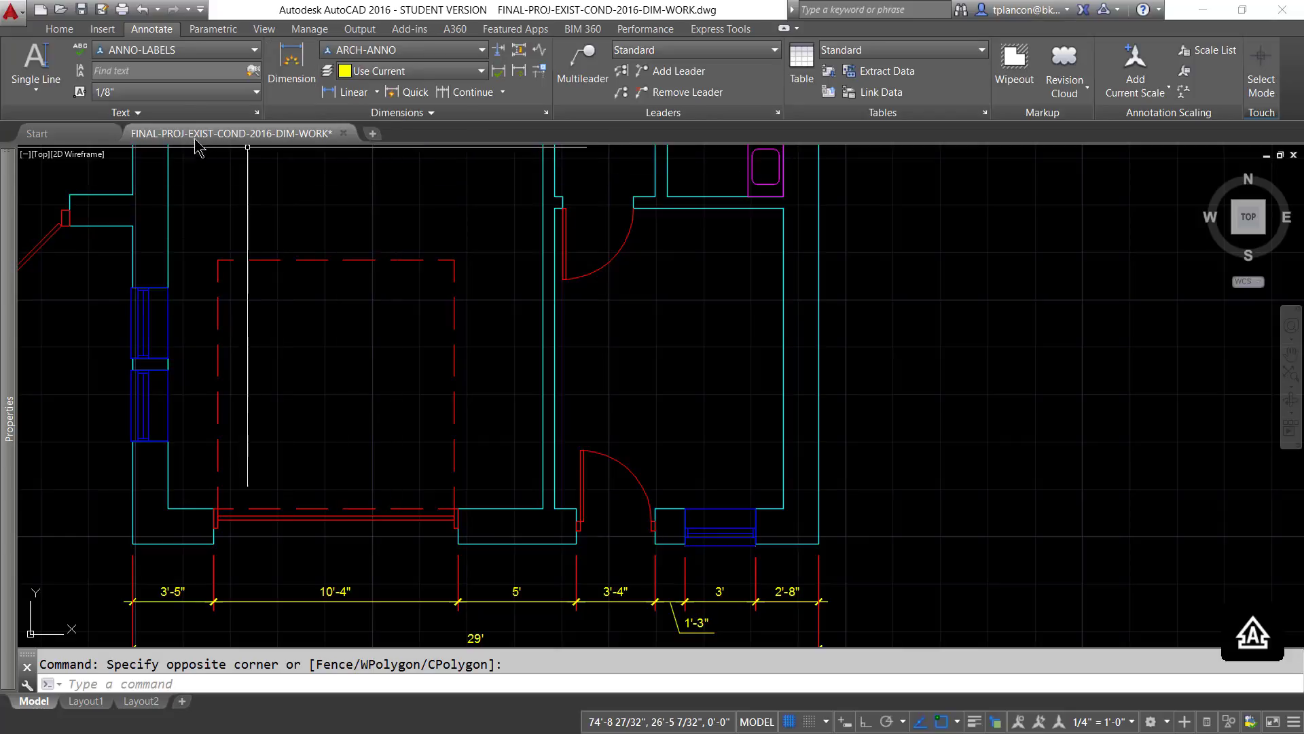
pyautogui.click(255, 51)
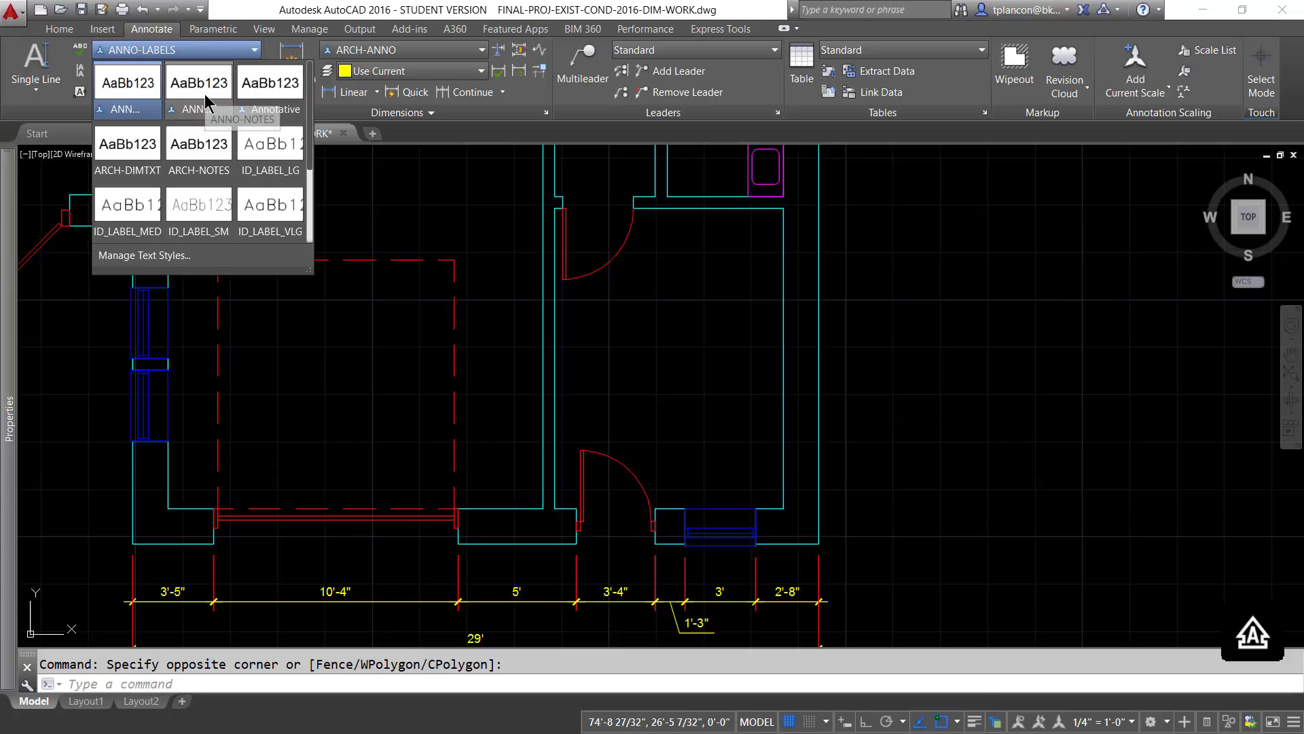
pyautogui.click(136, 99)
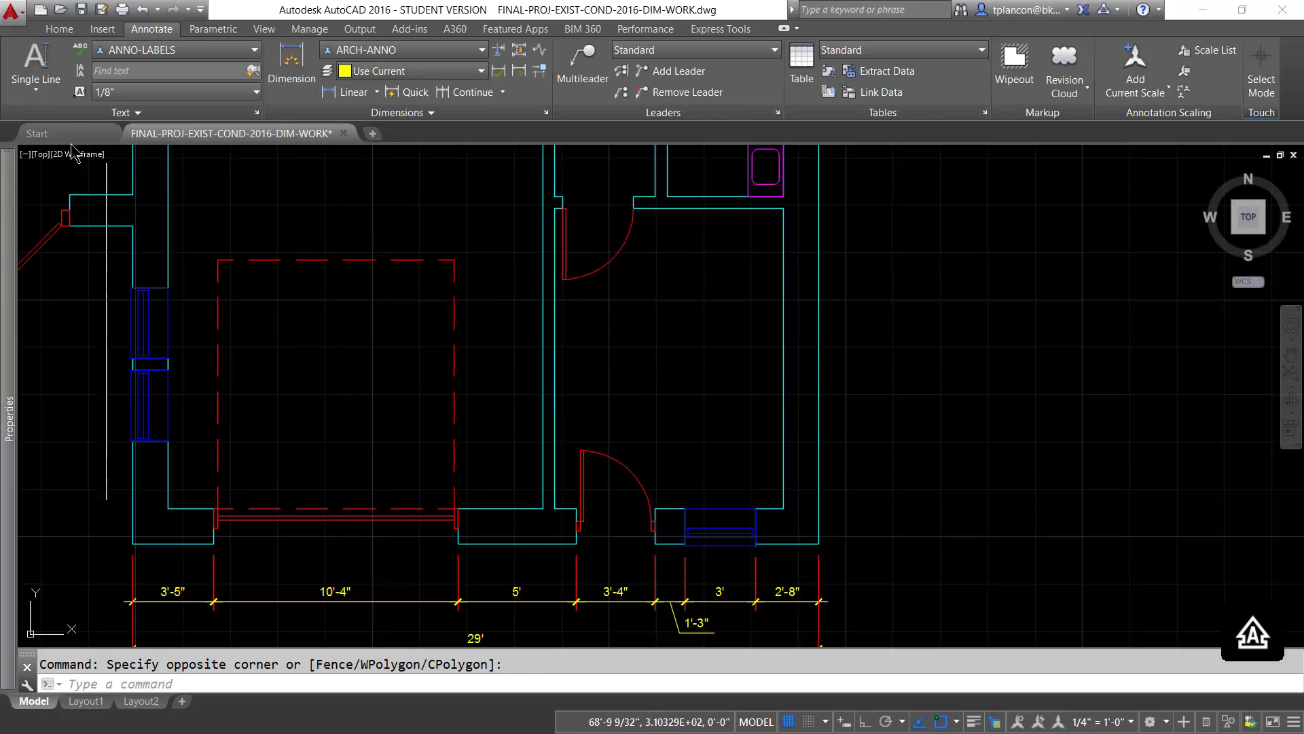
# - Start single-line text using the ANNO-LABELS style and middle-center (MC) justification
pyautogui.click(36, 95)
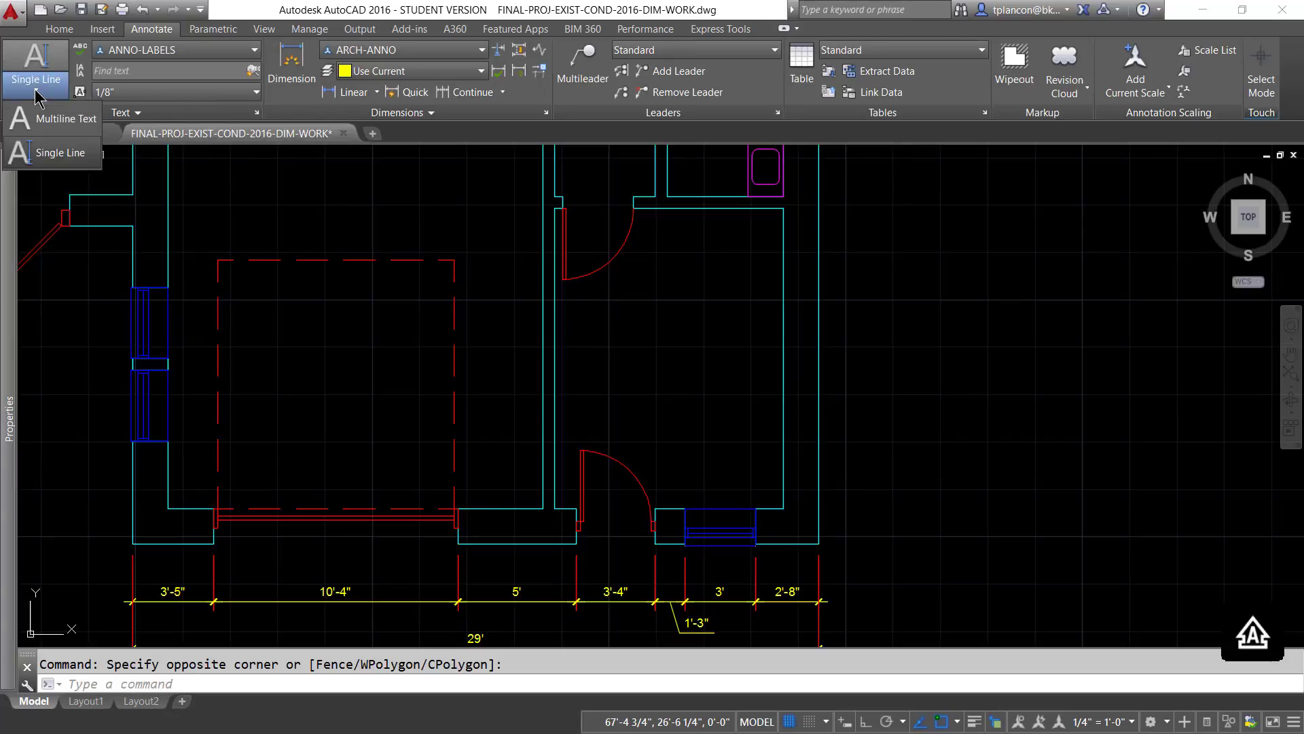
pyautogui.click(60, 153)
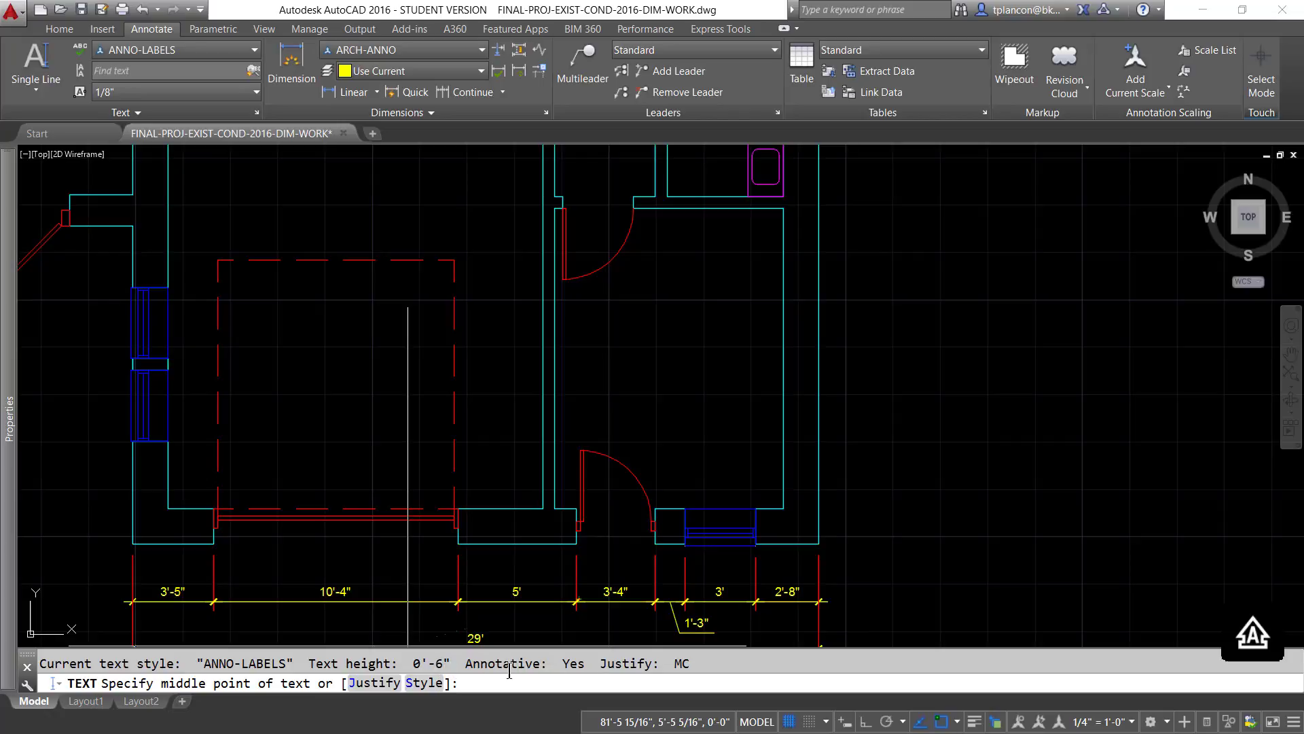
pyautogui.click(424, 684)
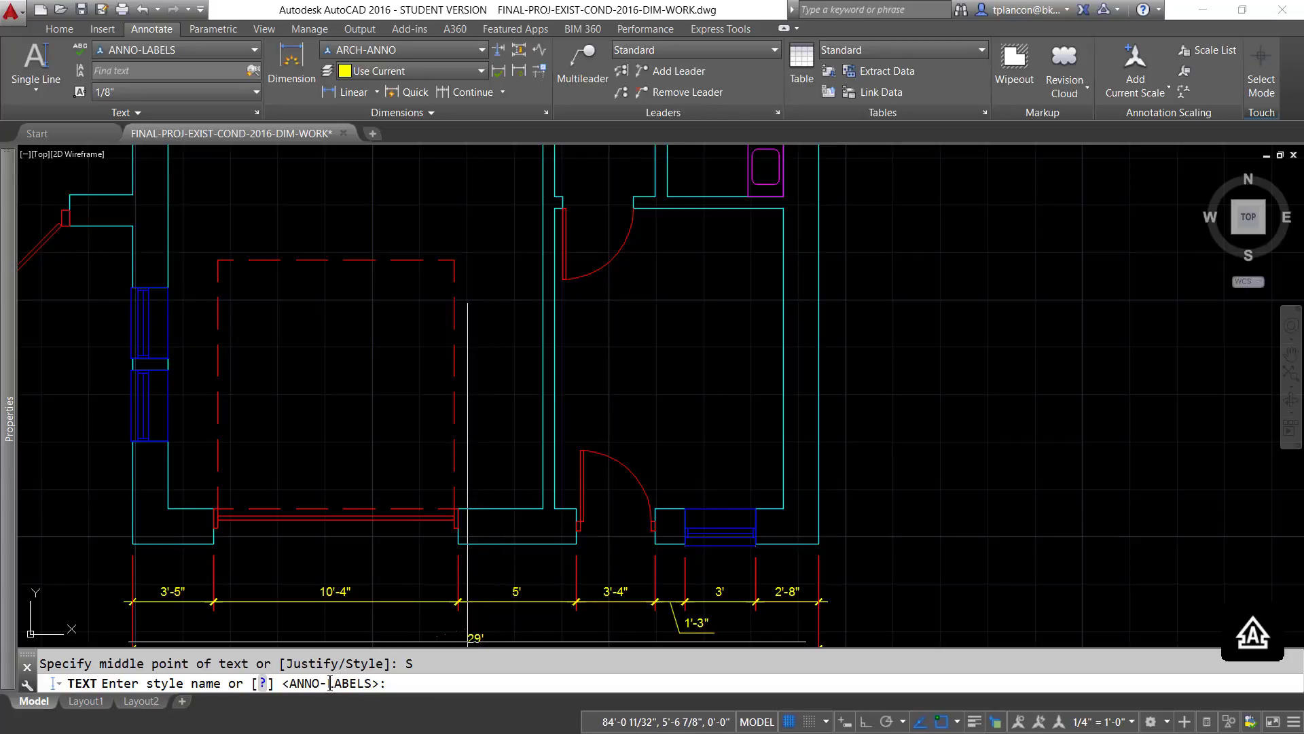
pyautogui.press('Return')
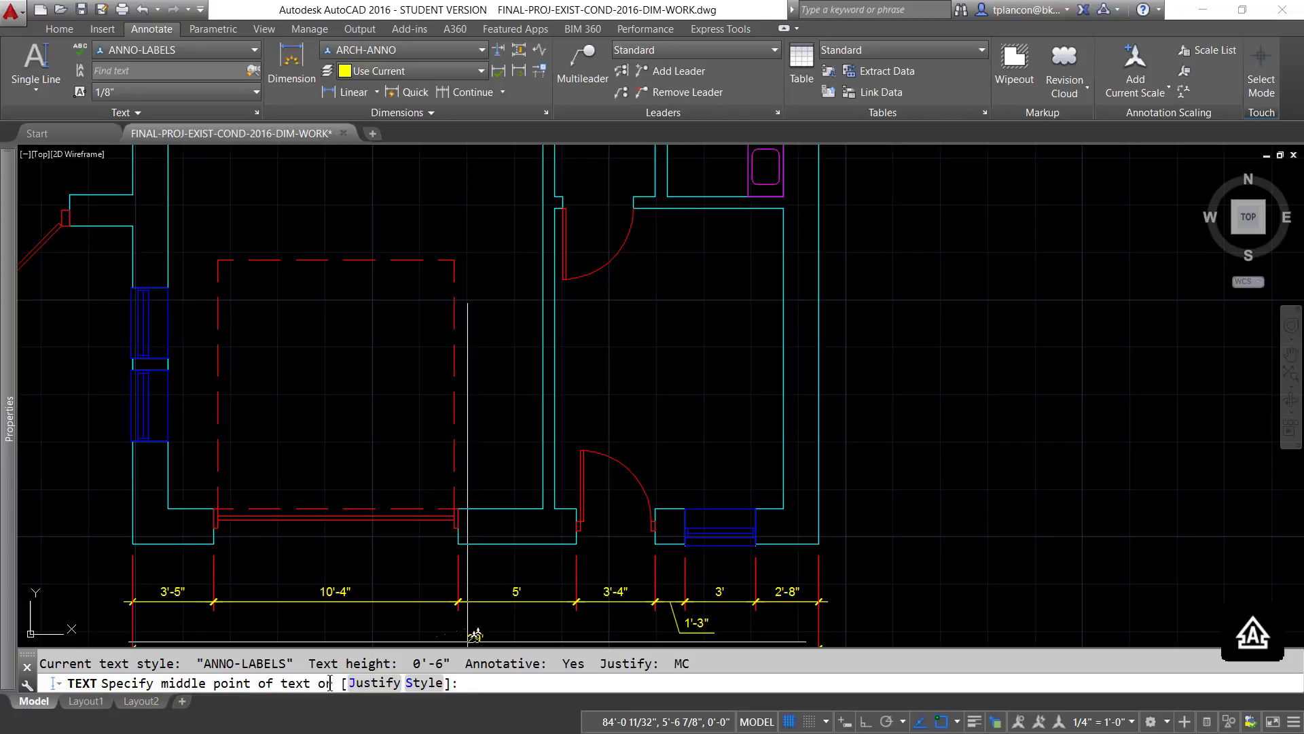
pyautogui.click(367, 689)
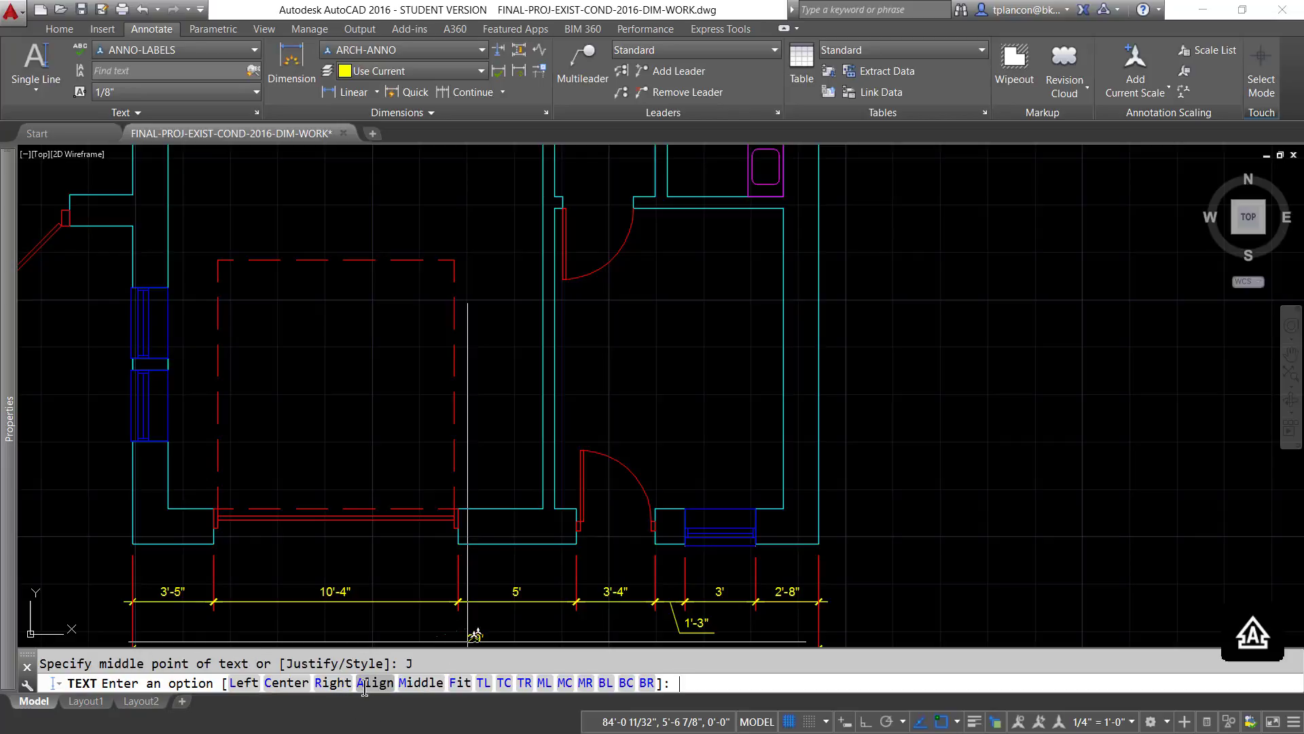
pyautogui.click(564, 683)
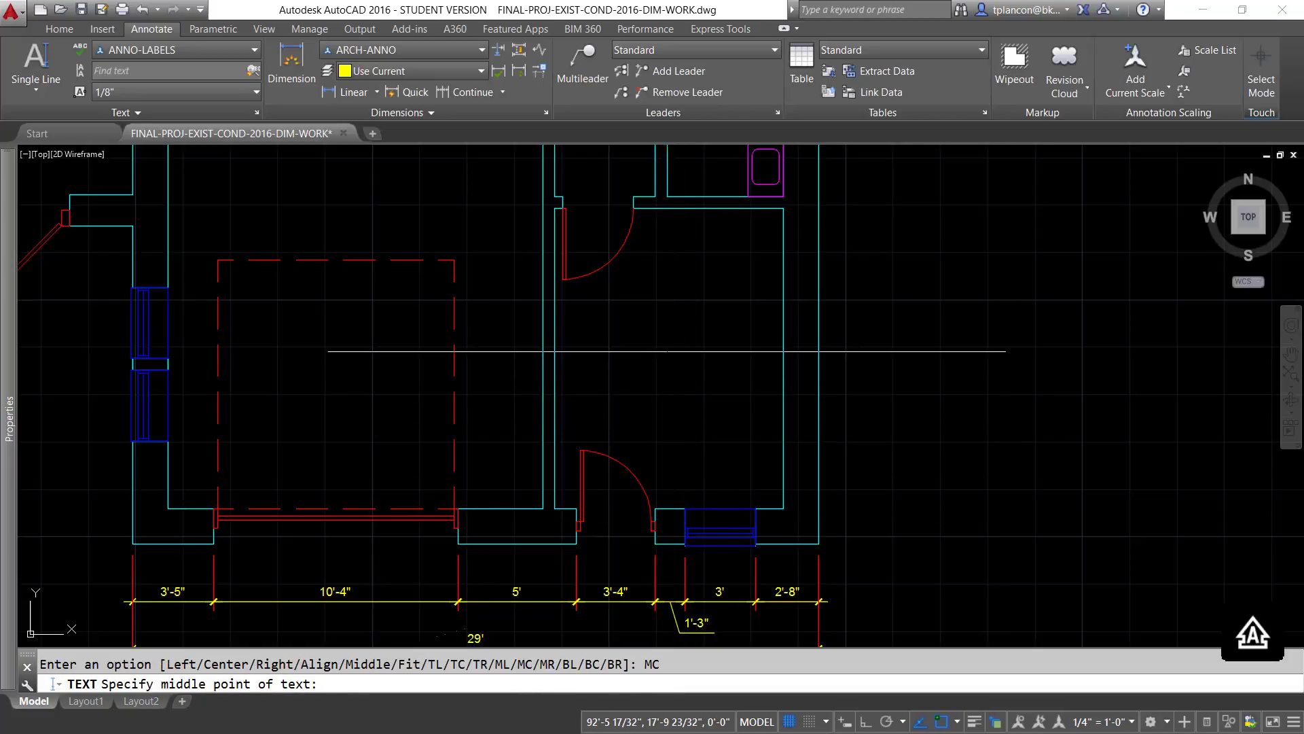
# - Place the underlined label OFFICE at the default rotation in the middle of the lower right room
pyautogui.click(668, 351)
pyautogui.press('Return')
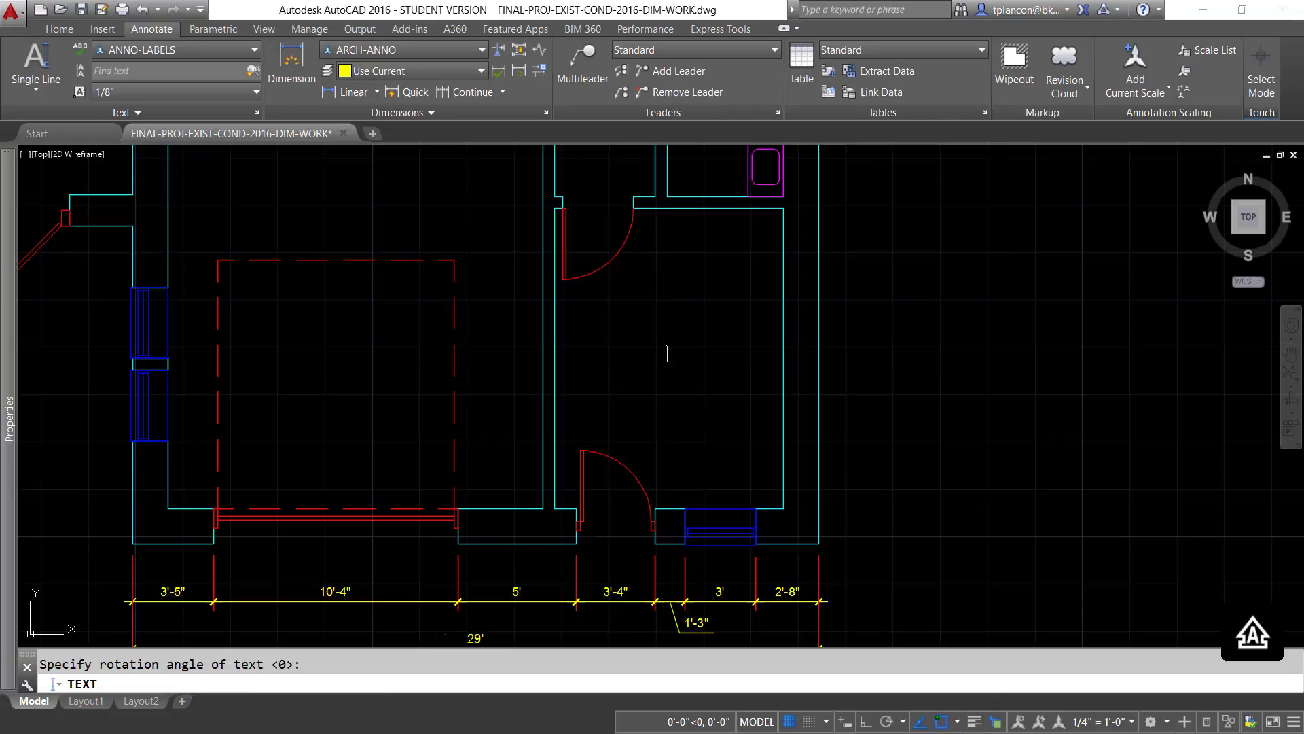
pyautogui.write('OFFICE')
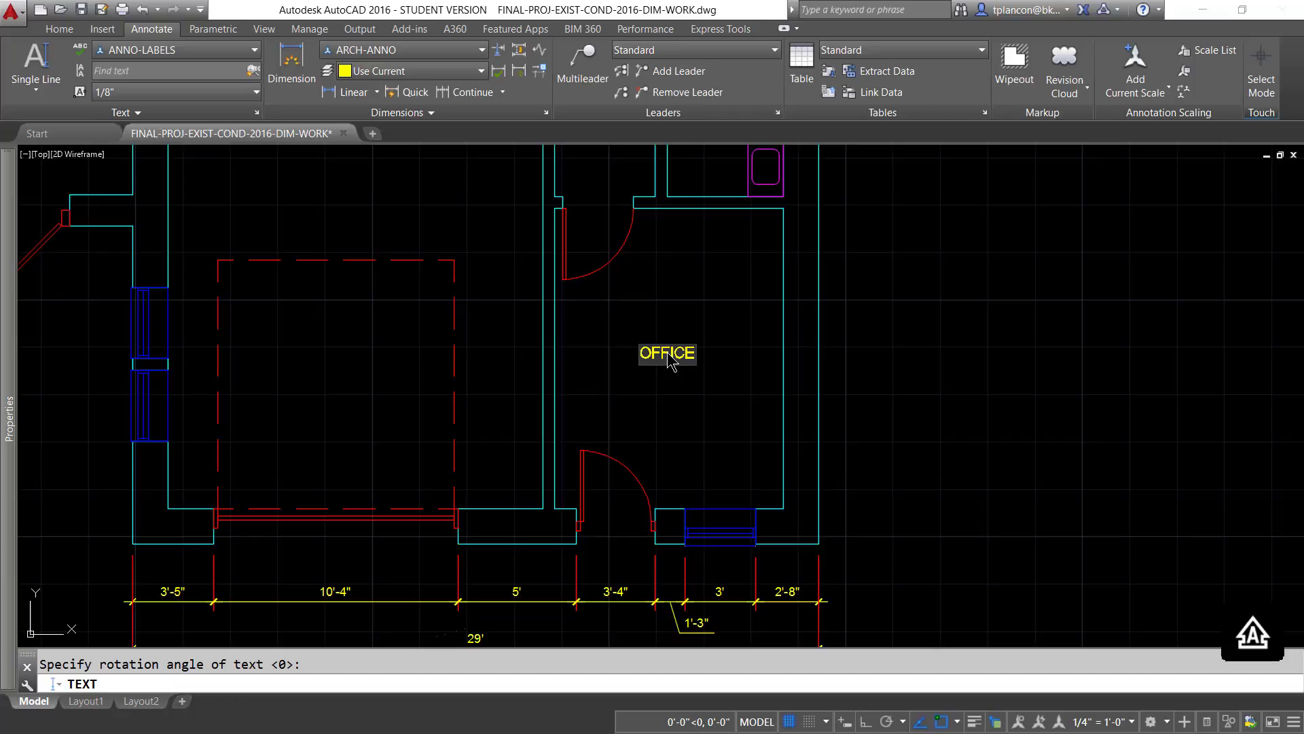
pyautogui.write('%%u')
pyautogui.press('Return')
pyautogui.press('BackSpace')
pyautogui.click(676, 402)
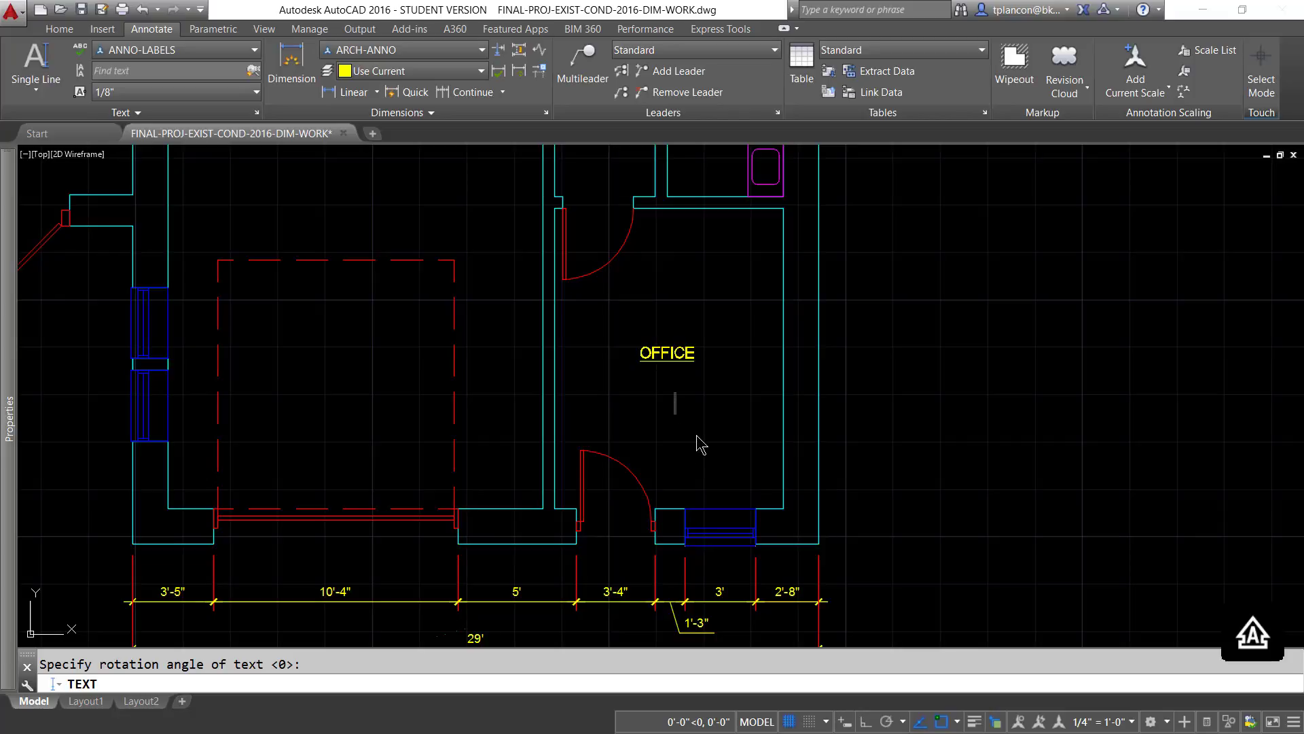
pyautogui.press('Escape')
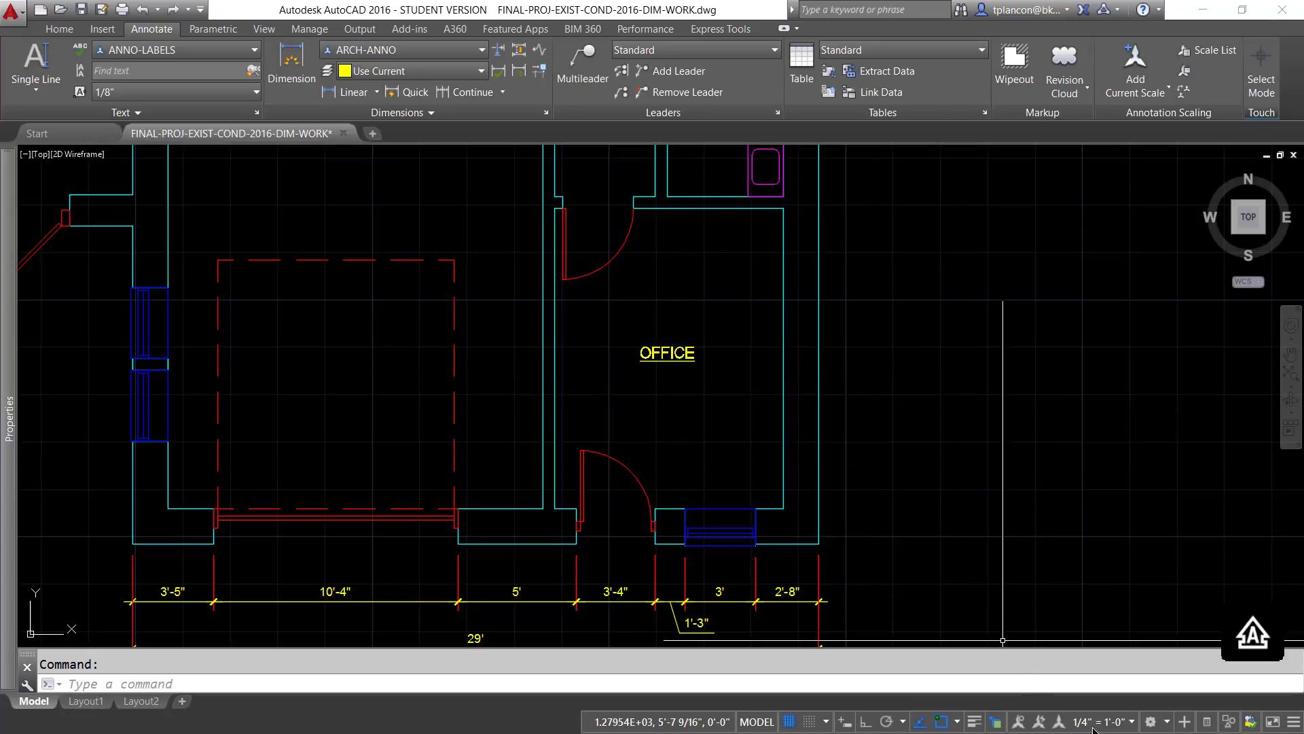
# - Switch the annotation scale through 1/8" = 1'-0" and 3/16" = 1'-0" back to 1/4" = 1'-0" to check the OFFICE label
pyautogui.click(1131, 722)
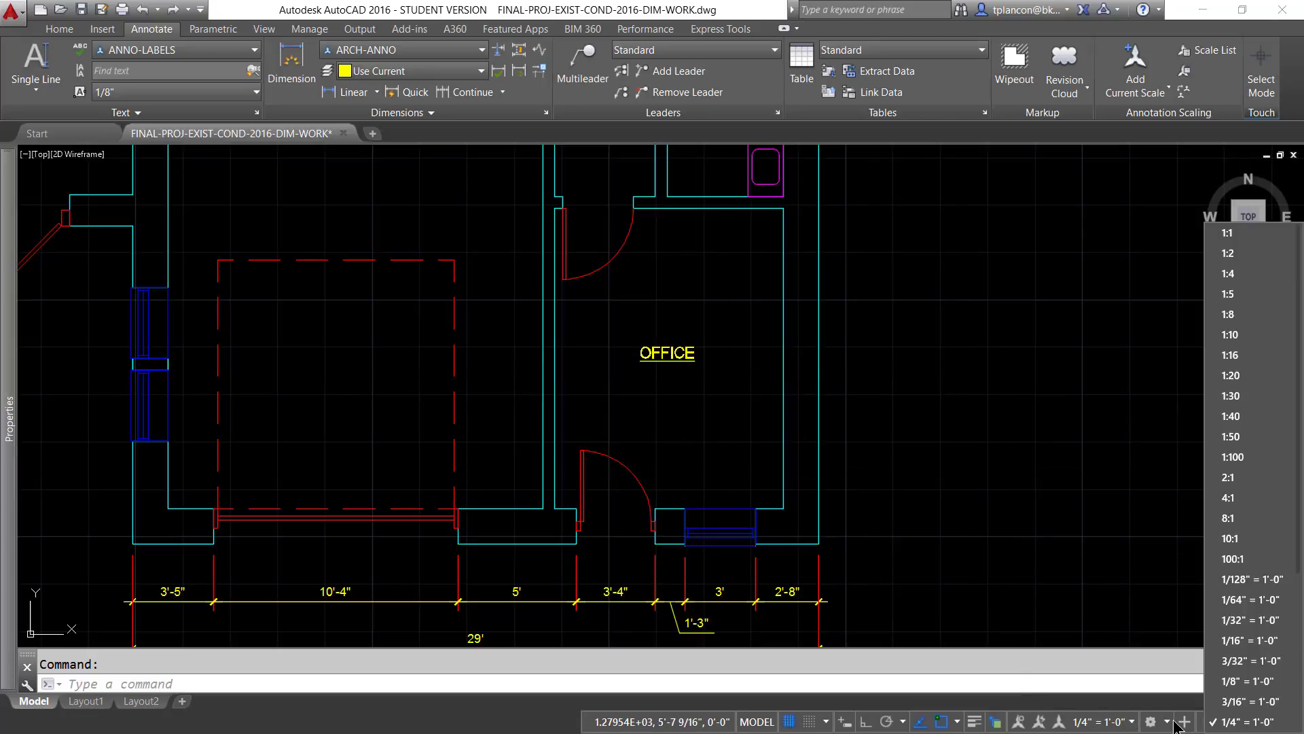
pyautogui.click(1234, 681)
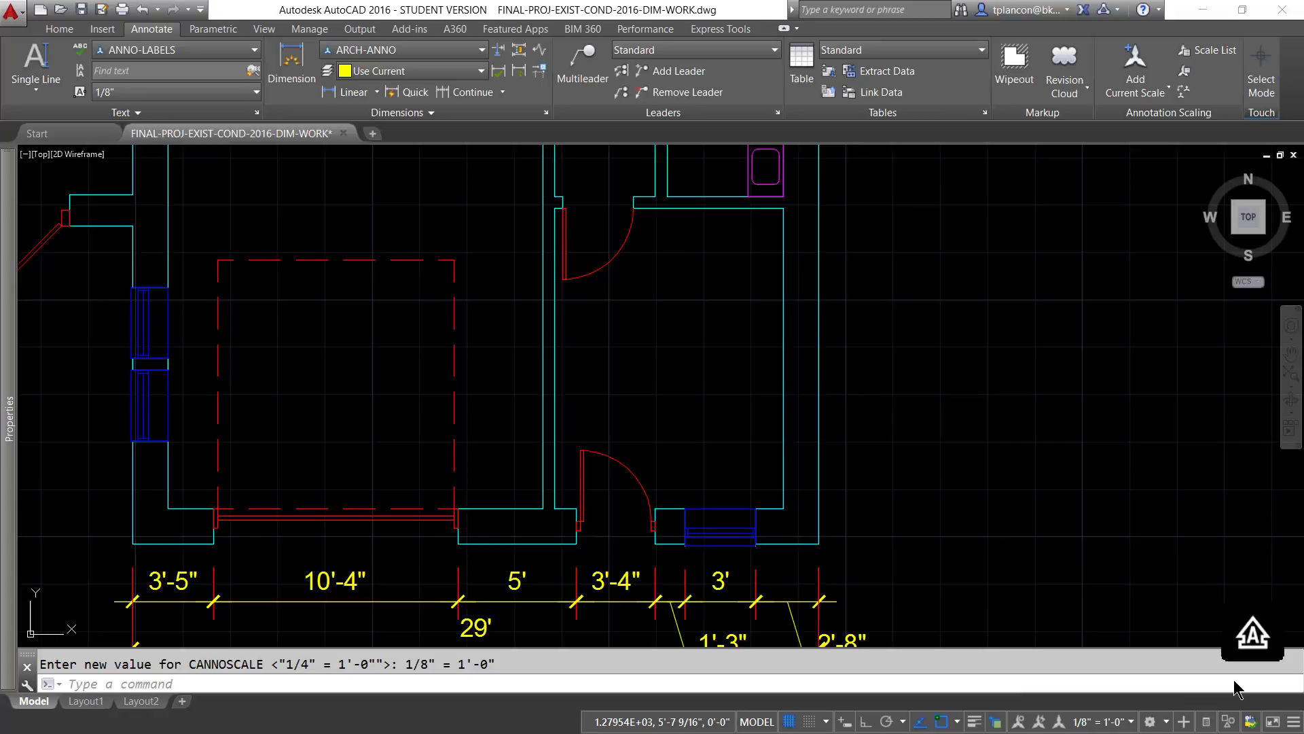
pyautogui.click(1132, 722)
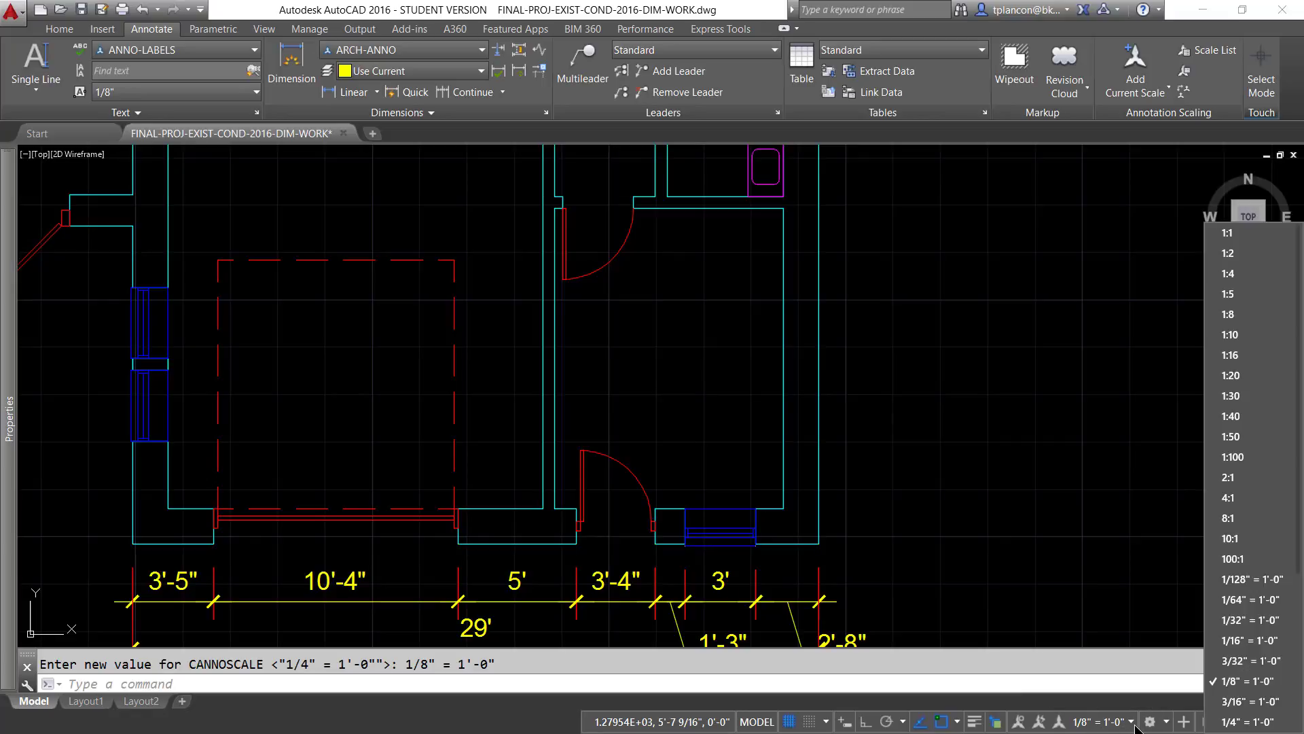
pyautogui.click(1231, 702)
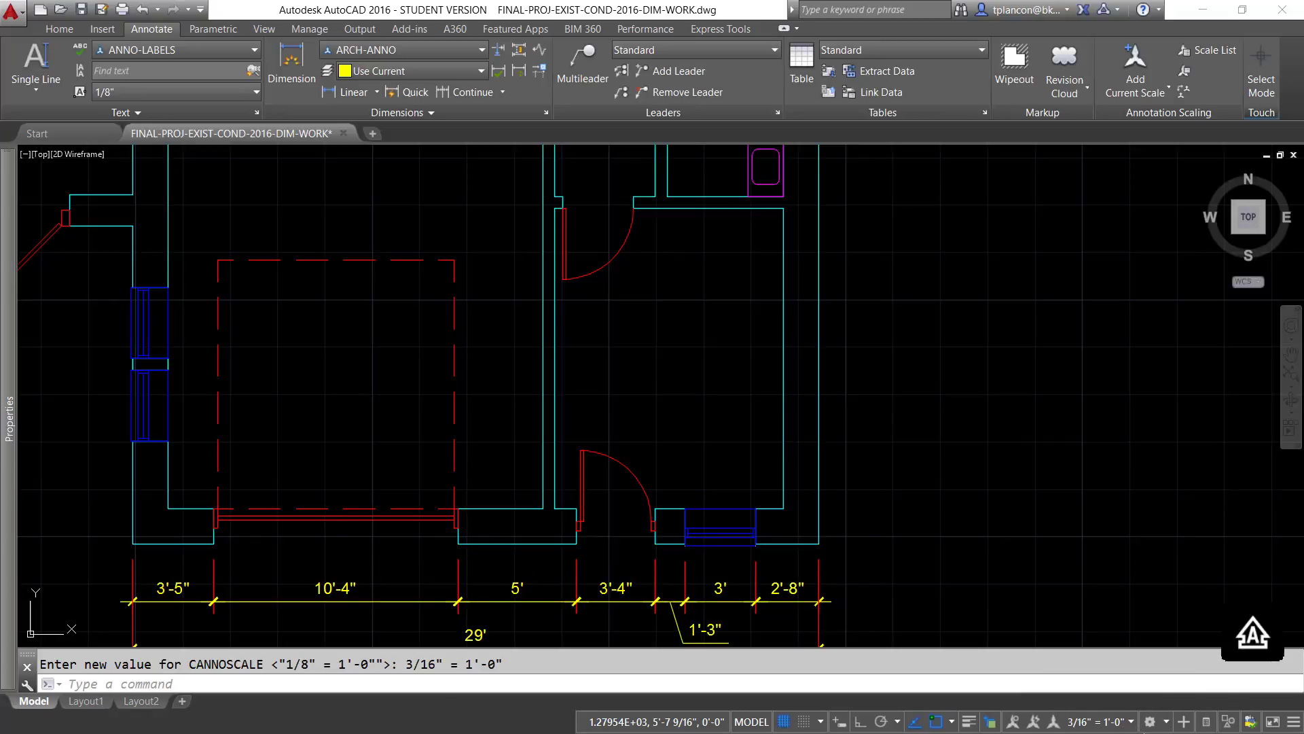
pyautogui.click(1132, 722)
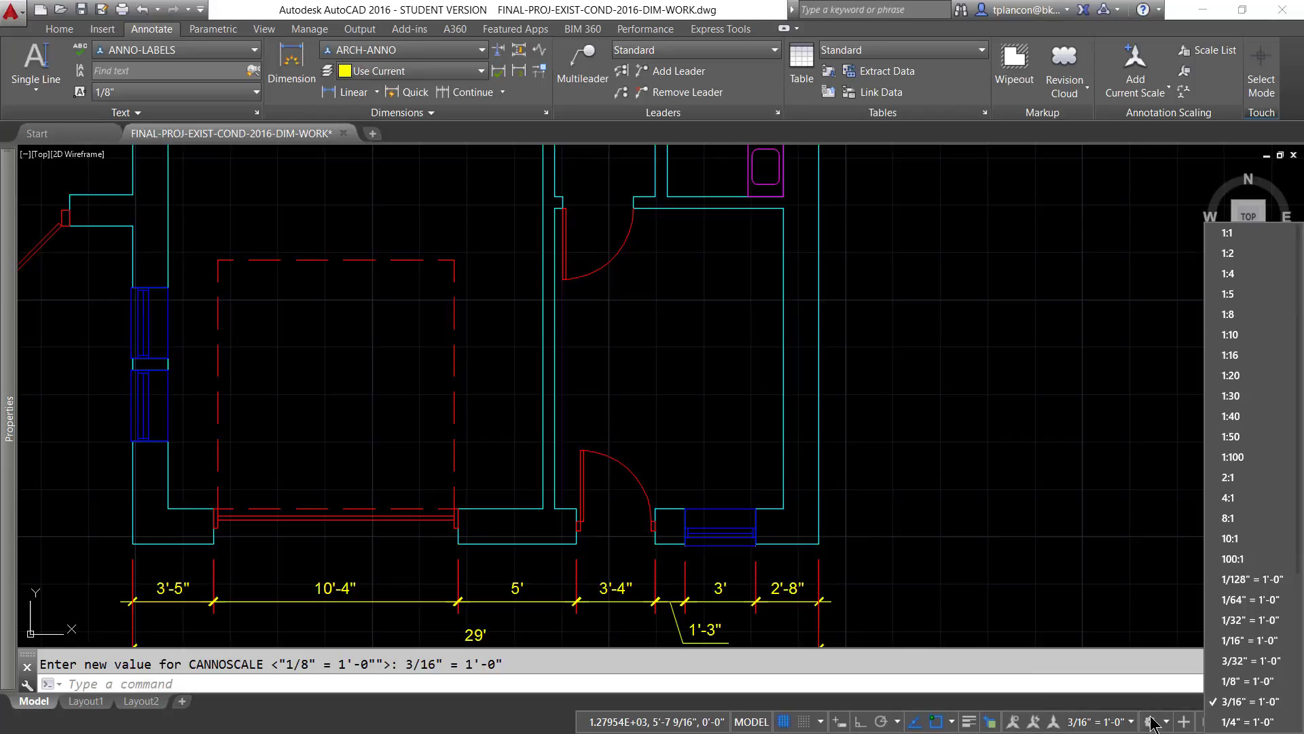
pyautogui.click(1247, 722)
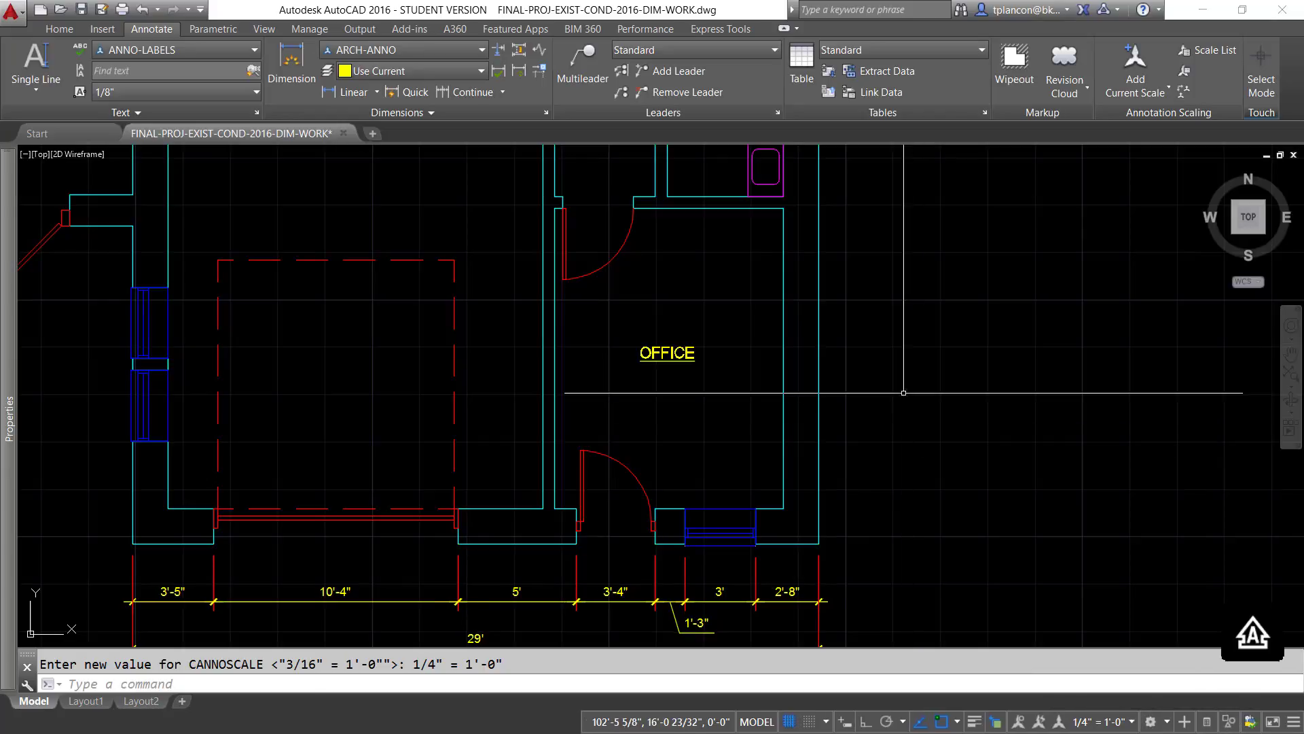
# - Add the annotation scales 1/8" = 1'-0" and 3/16" = 1'-0" to the OFFICE label
pyautogui.click(672, 353)
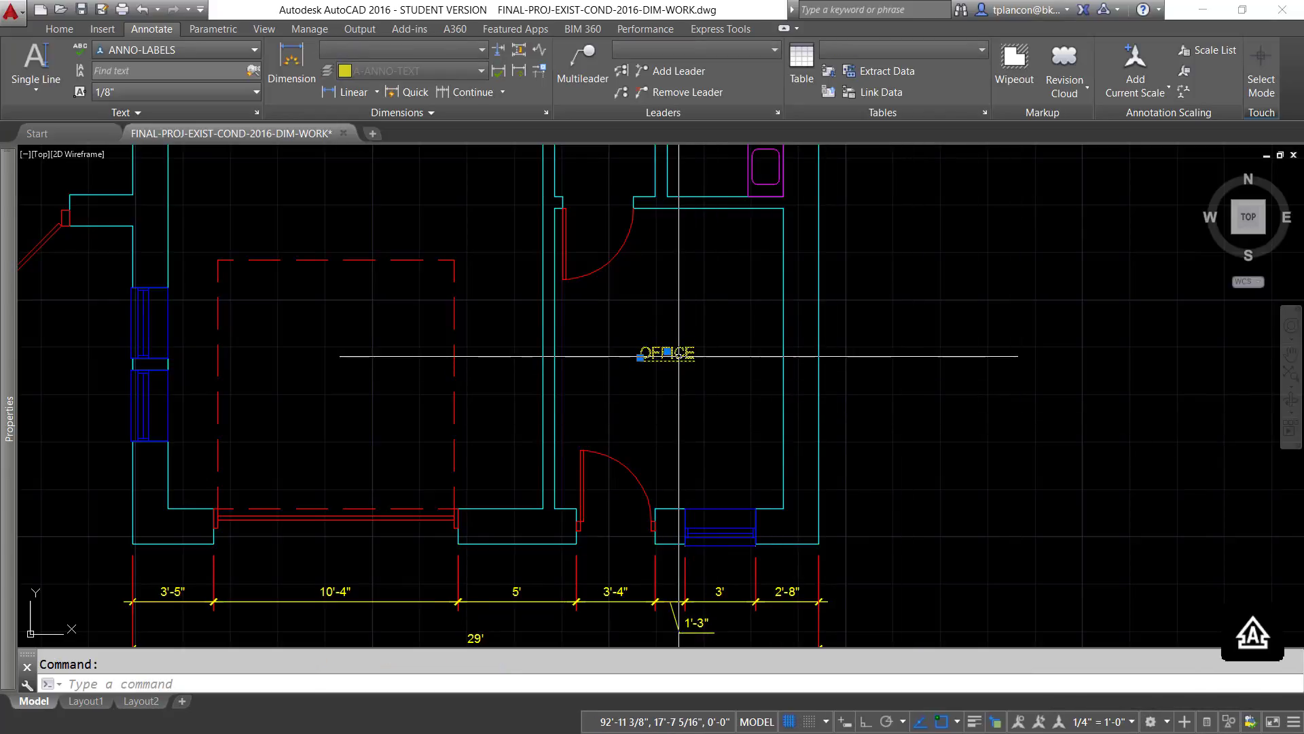
pyautogui.rightClick(679, 356)
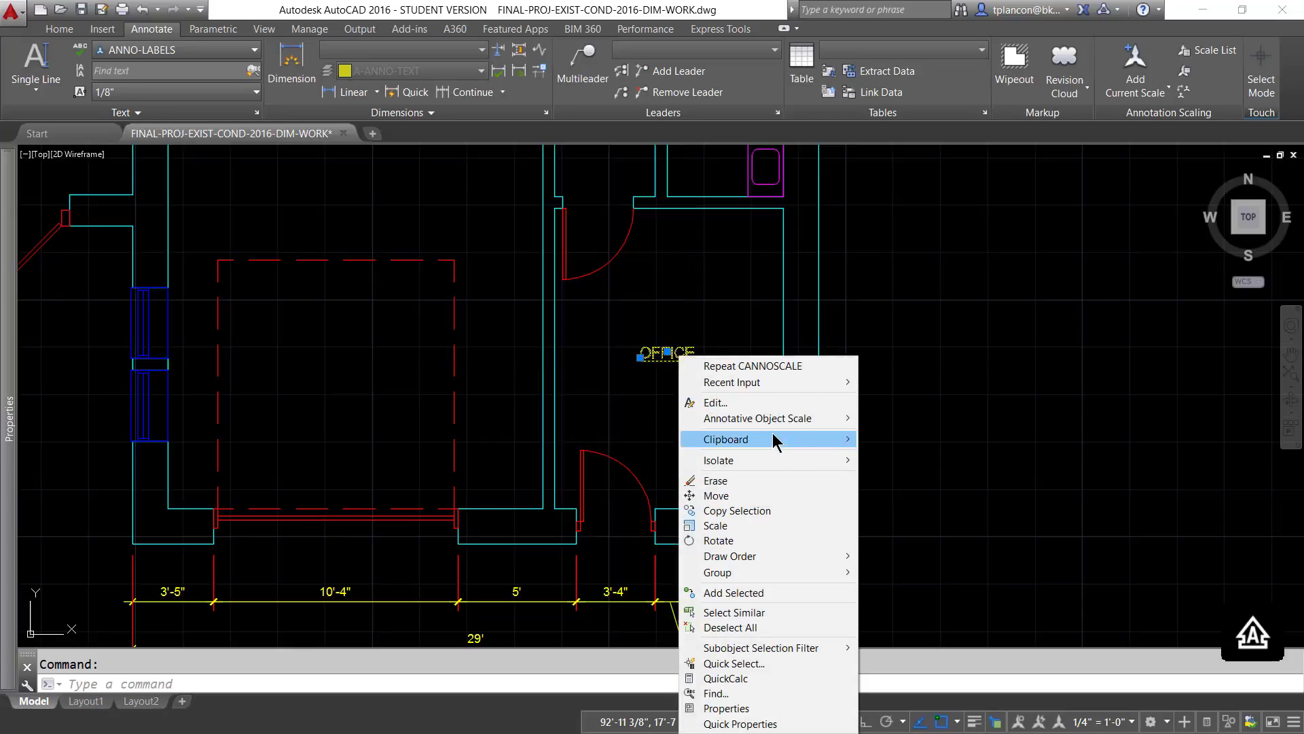
pyautogui.moveTo(765, 421)
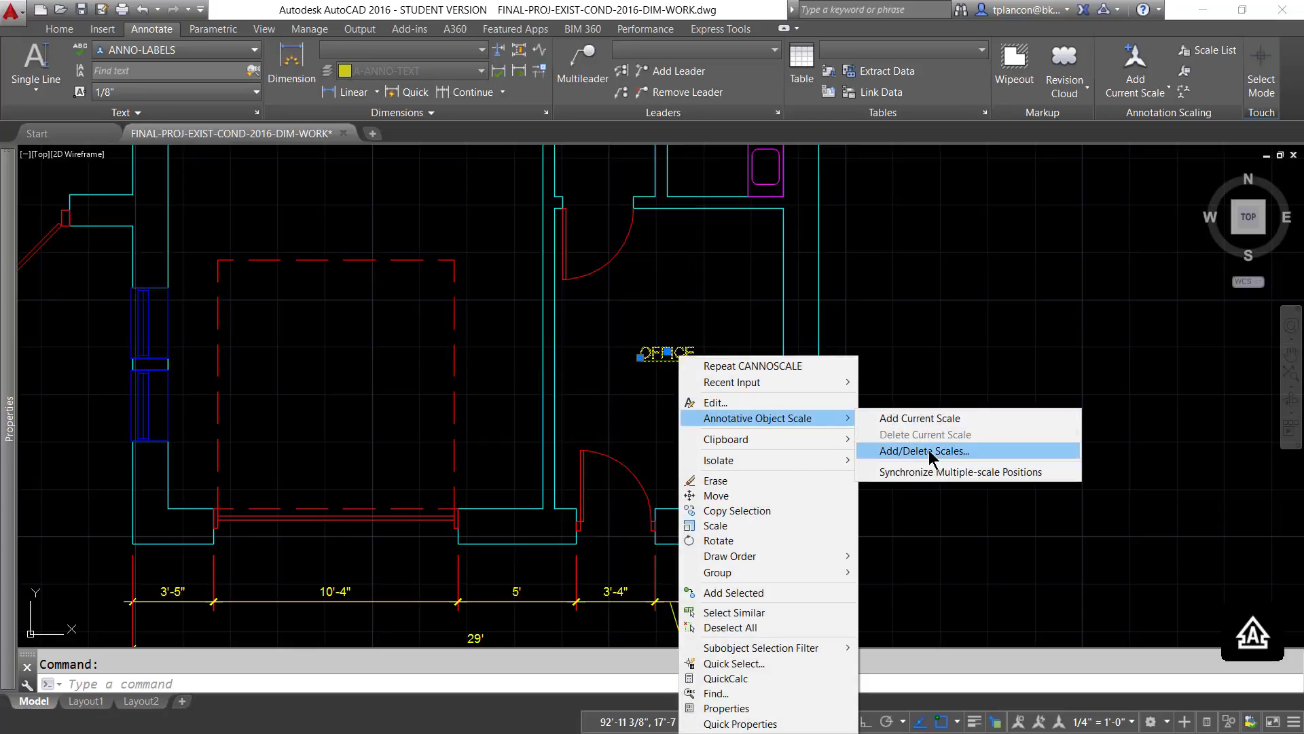
pyautogui.click(928, 450)
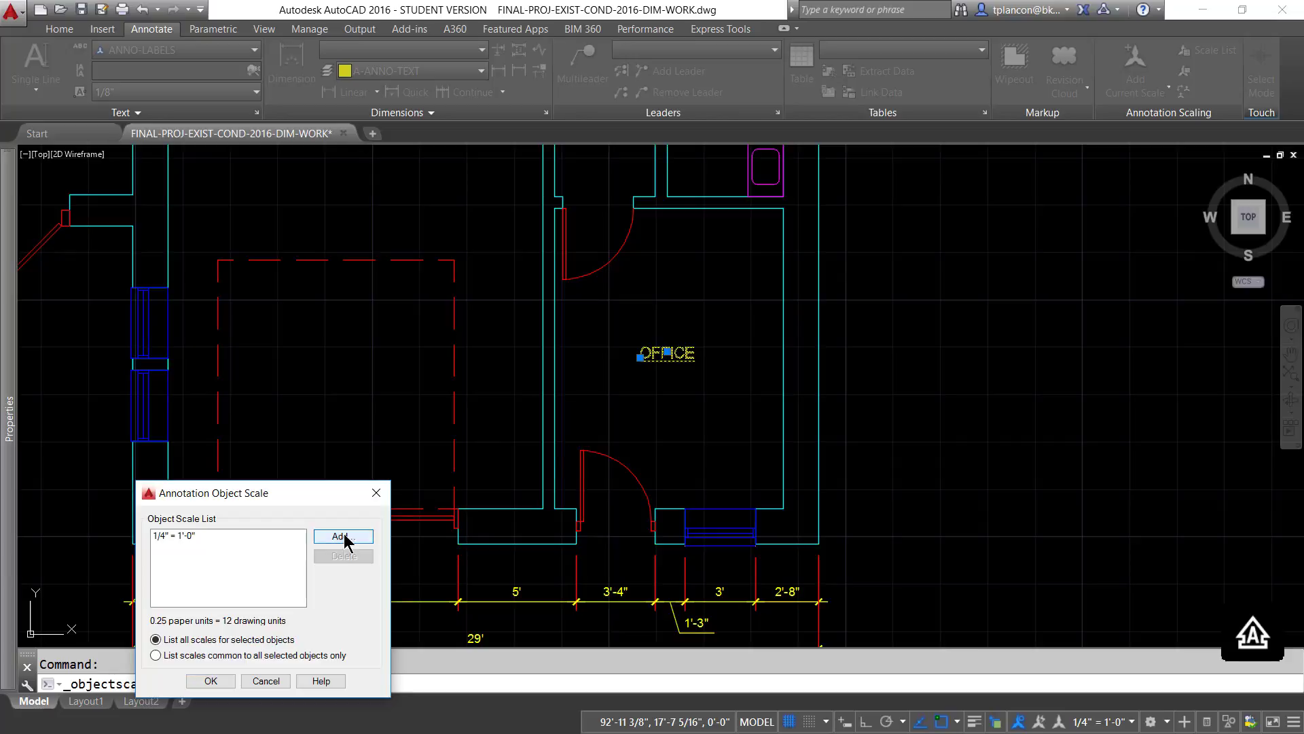
pyautogui.click(343, 536)
pyautogui.moveTo(728, 336); pyautogui.dragTo(728, 401)
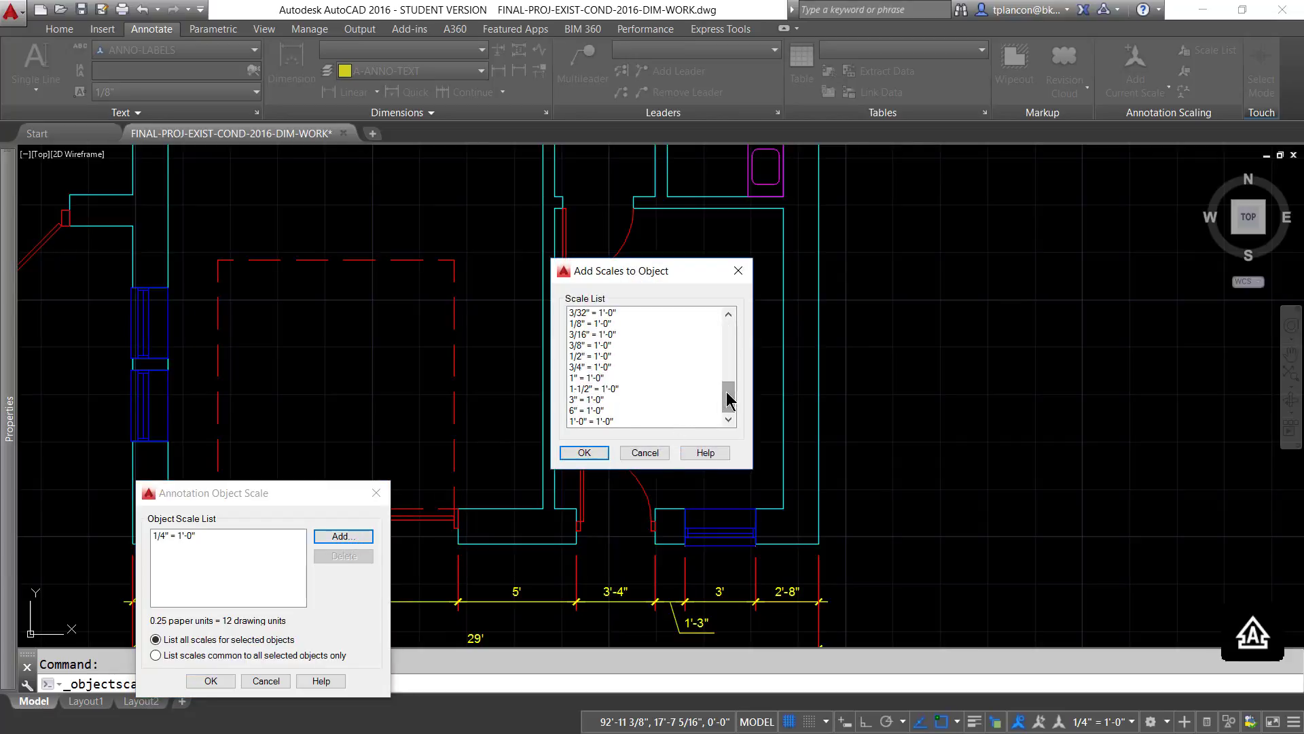
pyautogui.click(590, 324)
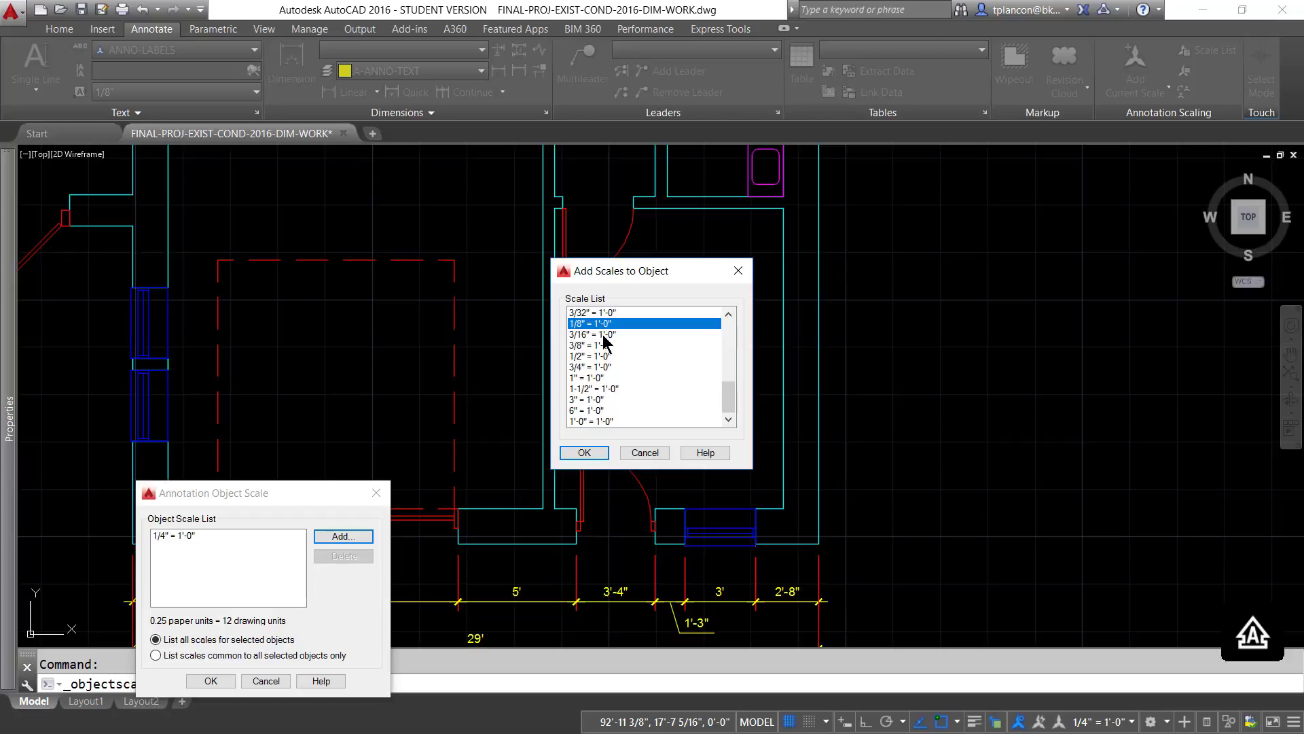
pyautogui.keyDown('ctrl'); pyautogui.click(598, 335); pyautogui.keyUp('ctrl')
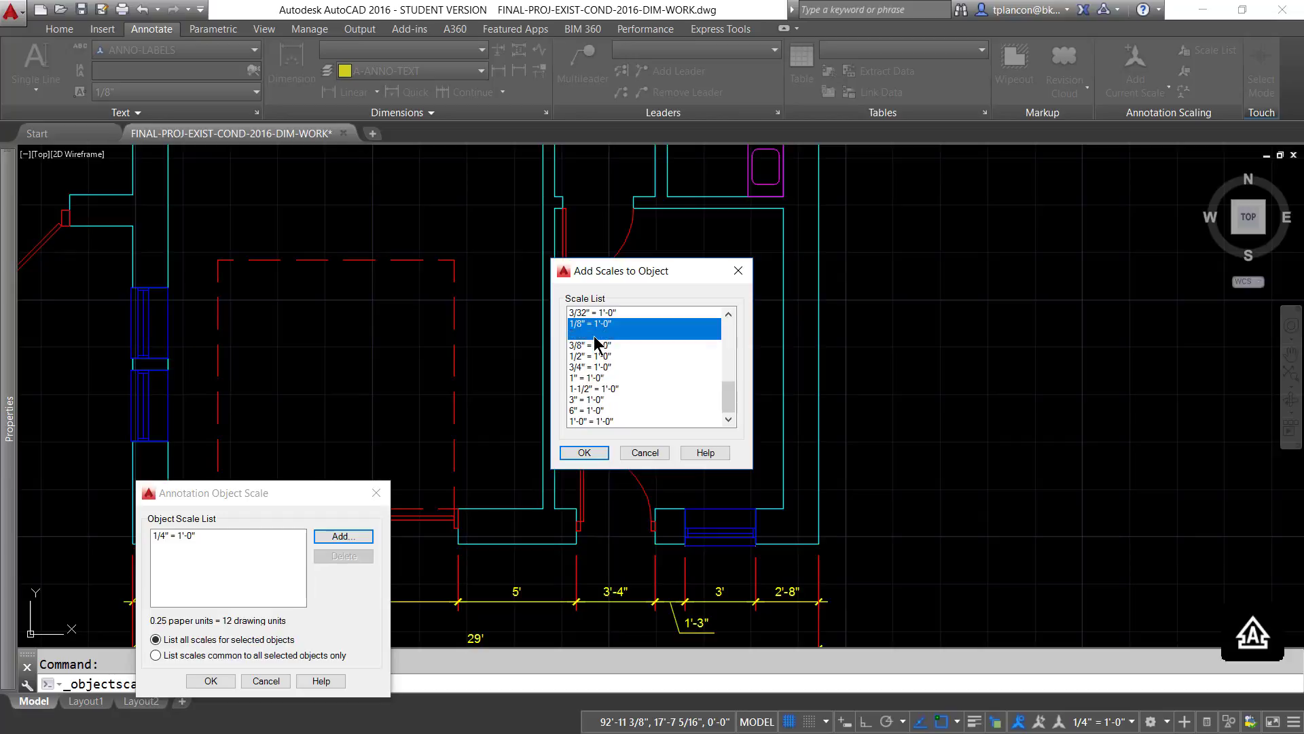
pyautogui.click(593, 454)
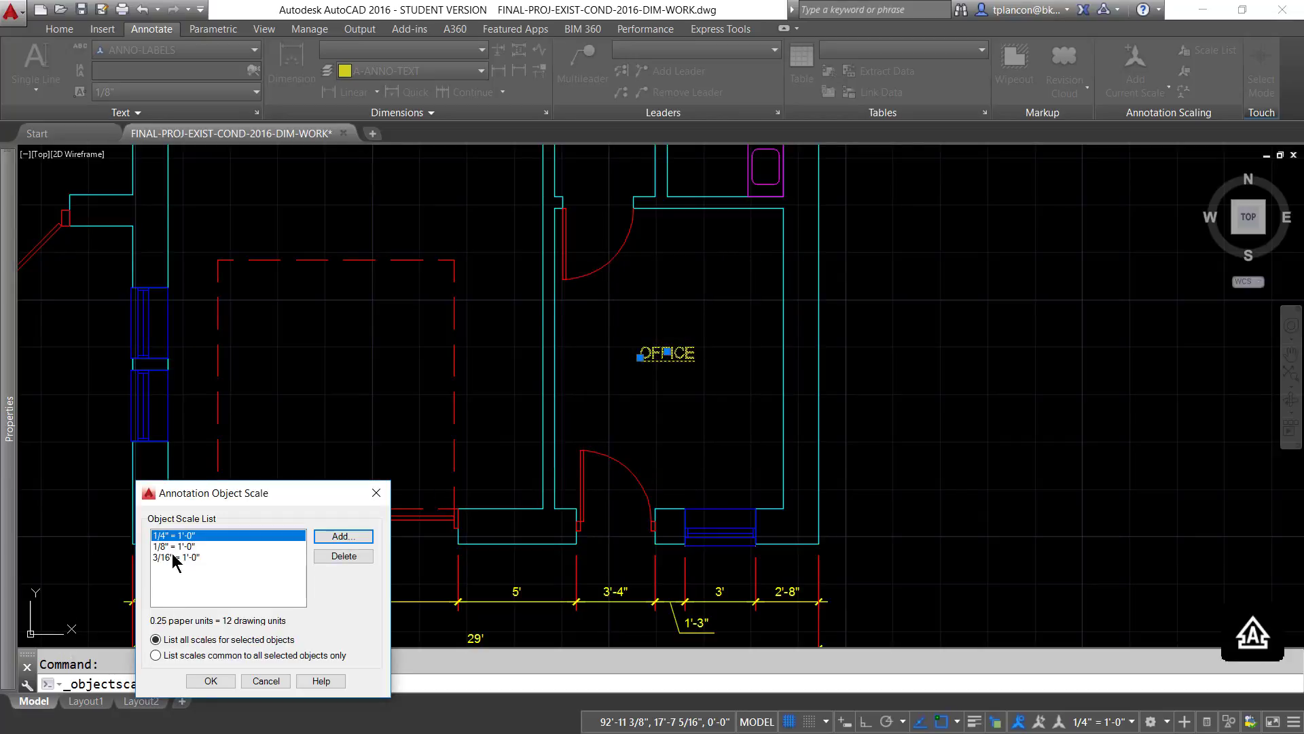
pyautogui.click(209, 680)
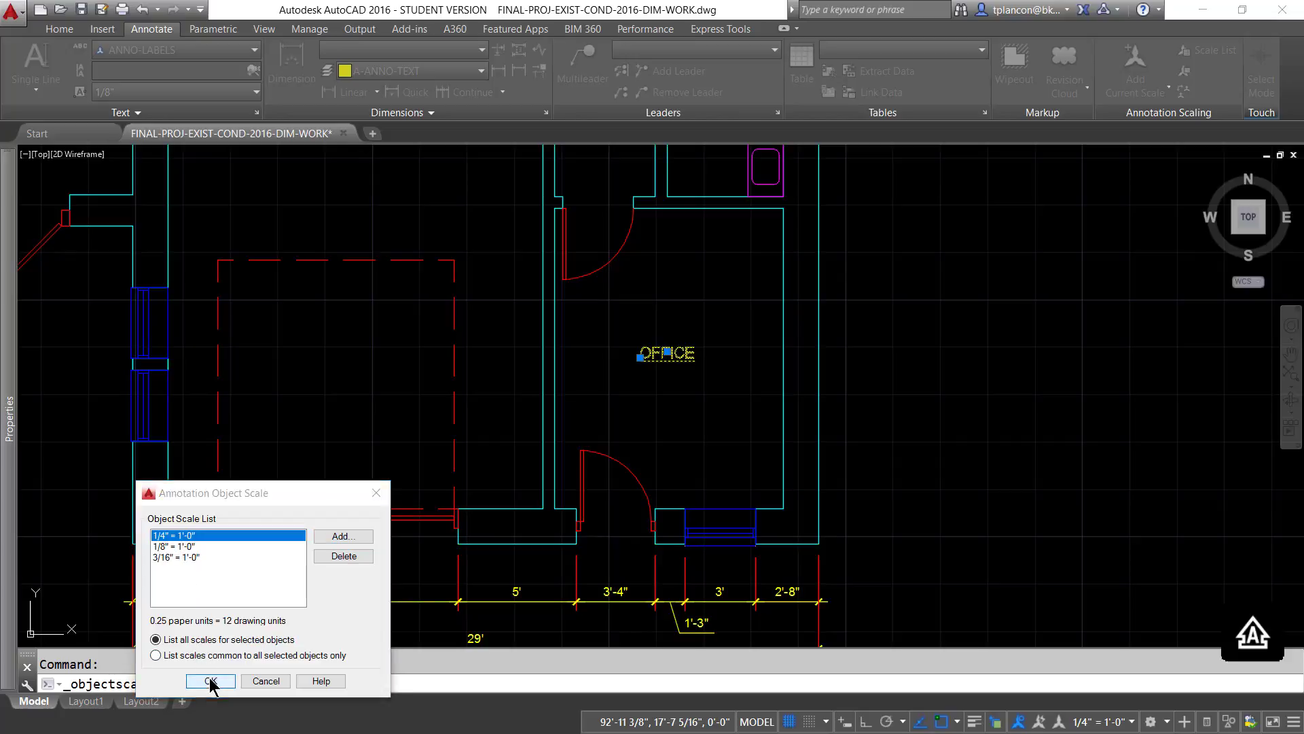
# - Cycle the annotation scale through 1/8" = 1'-0" and 3/16" = 1'-0" and back to 1/4" = 1'-0" to compare the OFFICE label sizes
pyautogui.click(1132, 723)
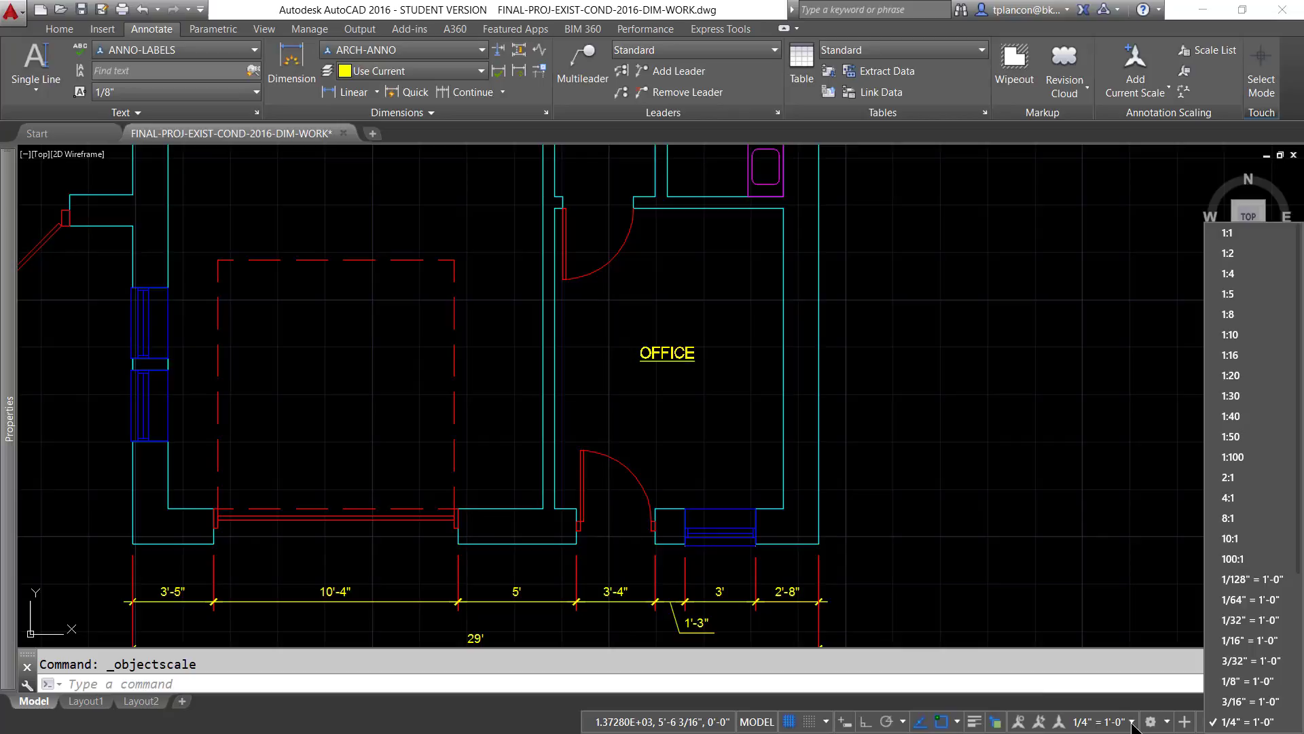
pyautogui.click(1231, 685)
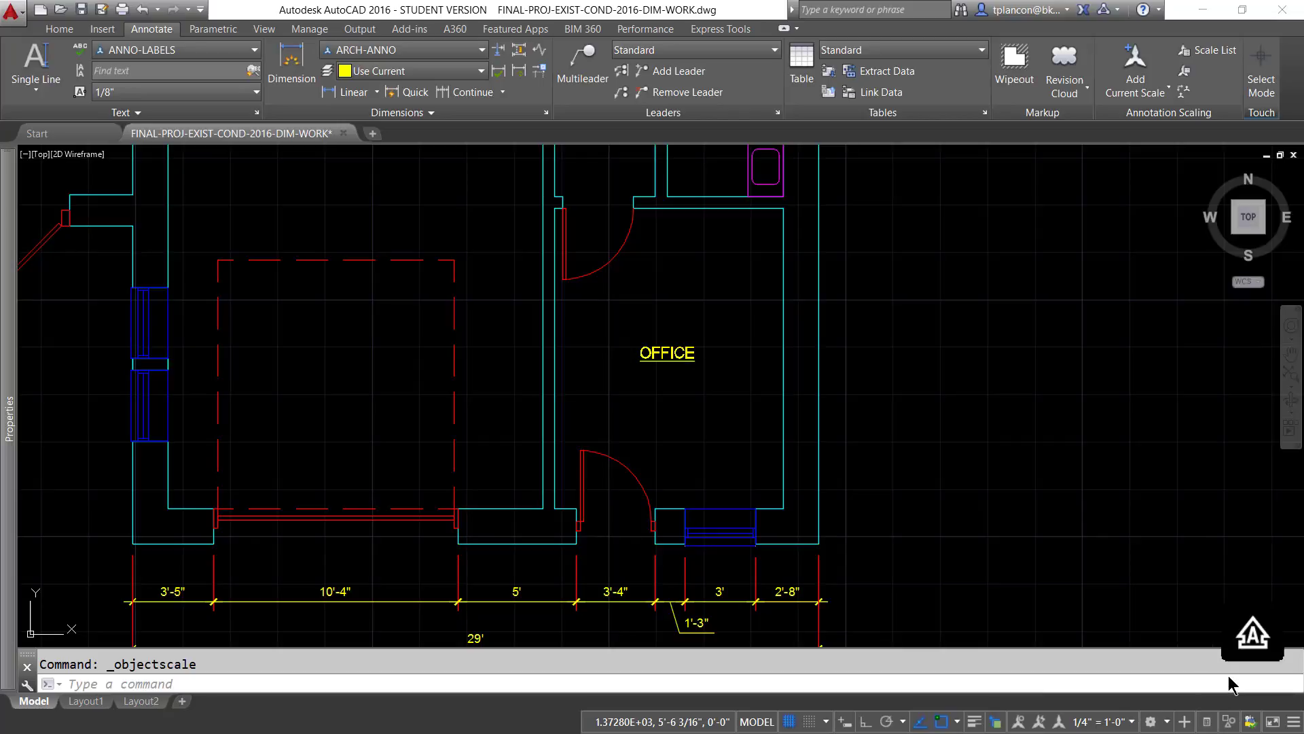
pyautogui.click(1168, 723)
pyautogui.click(1121, 708)
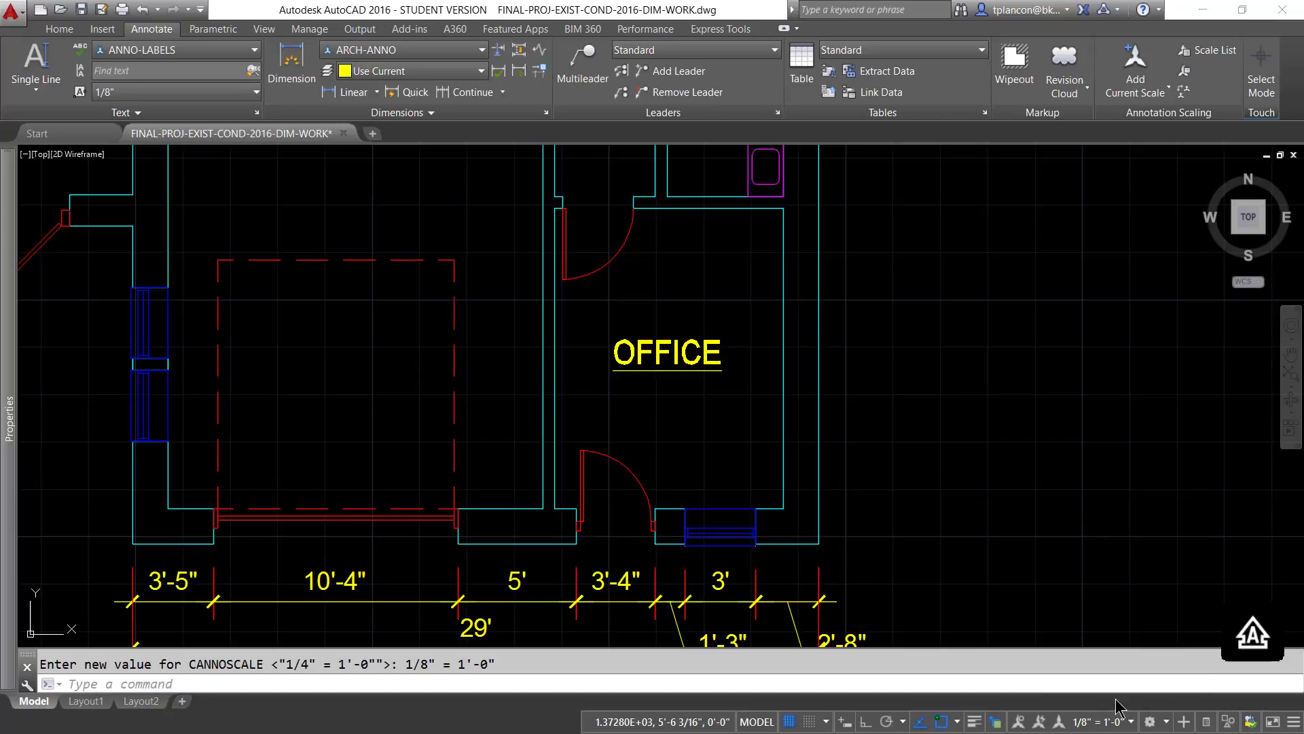
pyautogui.click(1133, 725)
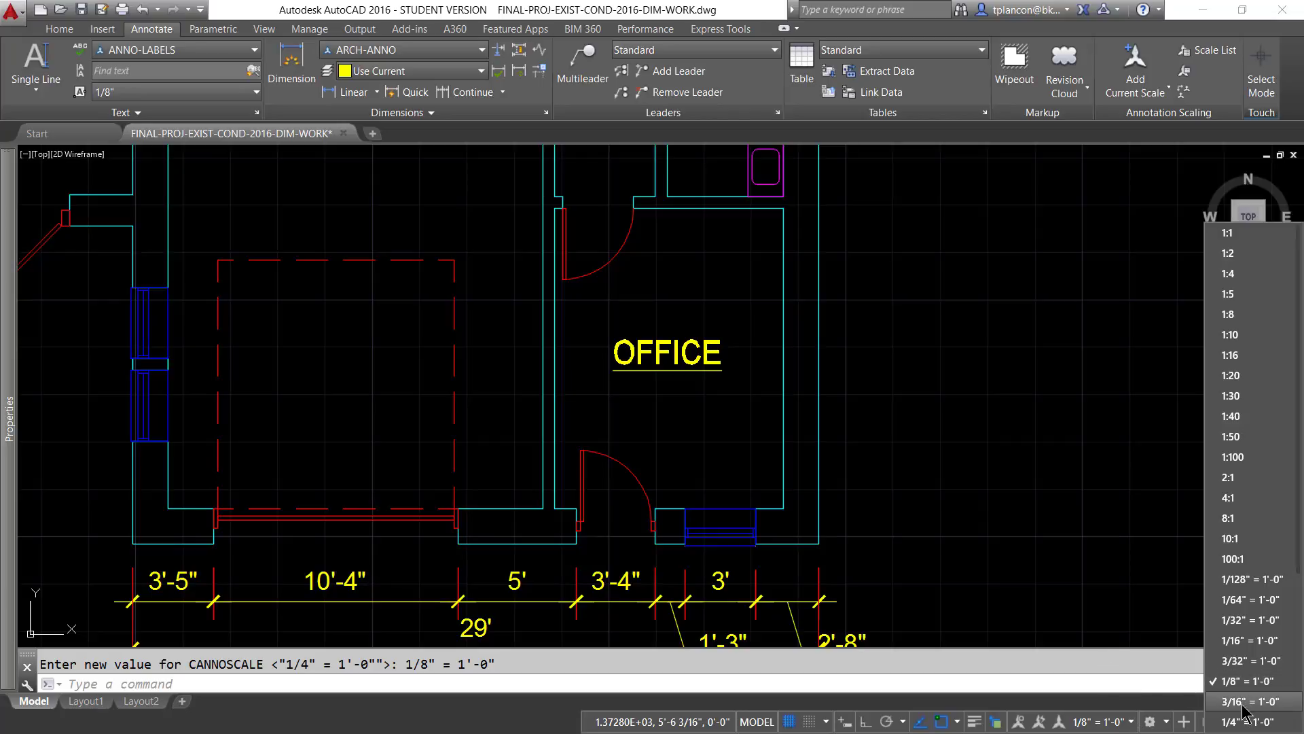
pyautogui.click(1277, 701)
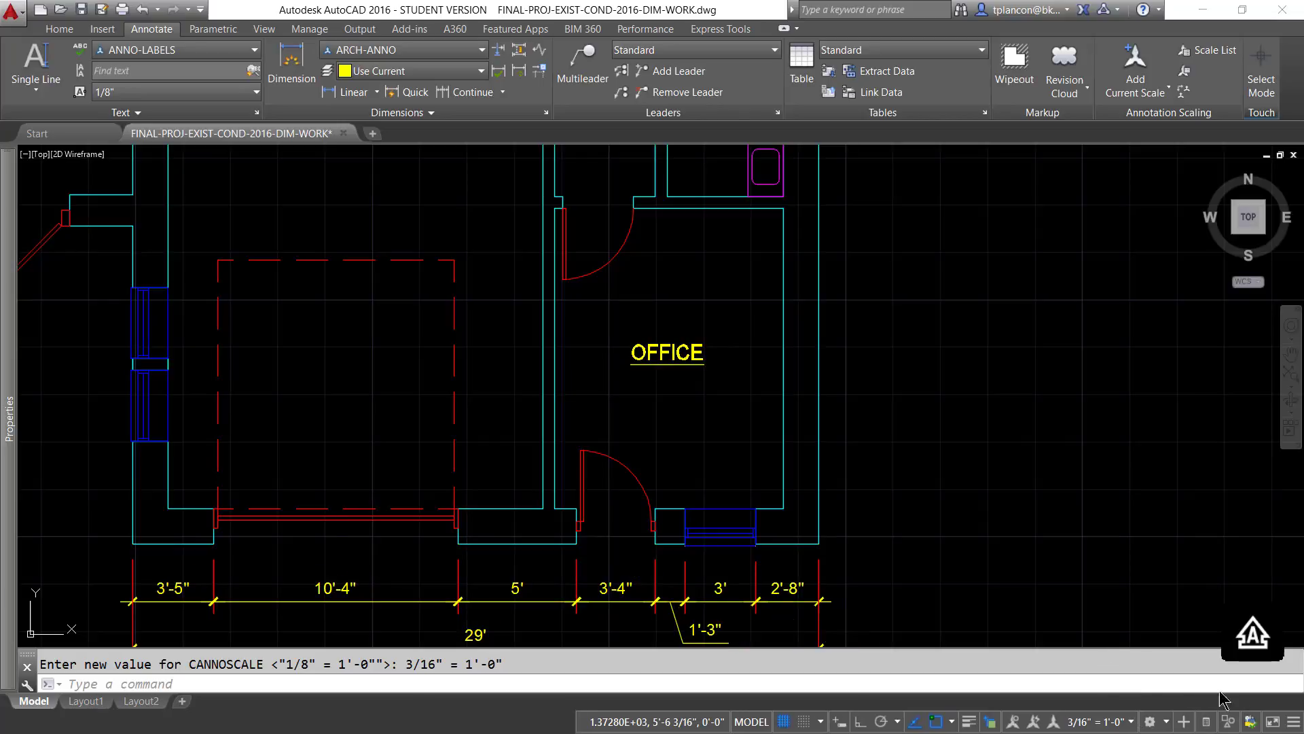
pyautogui.click(1133, 723)
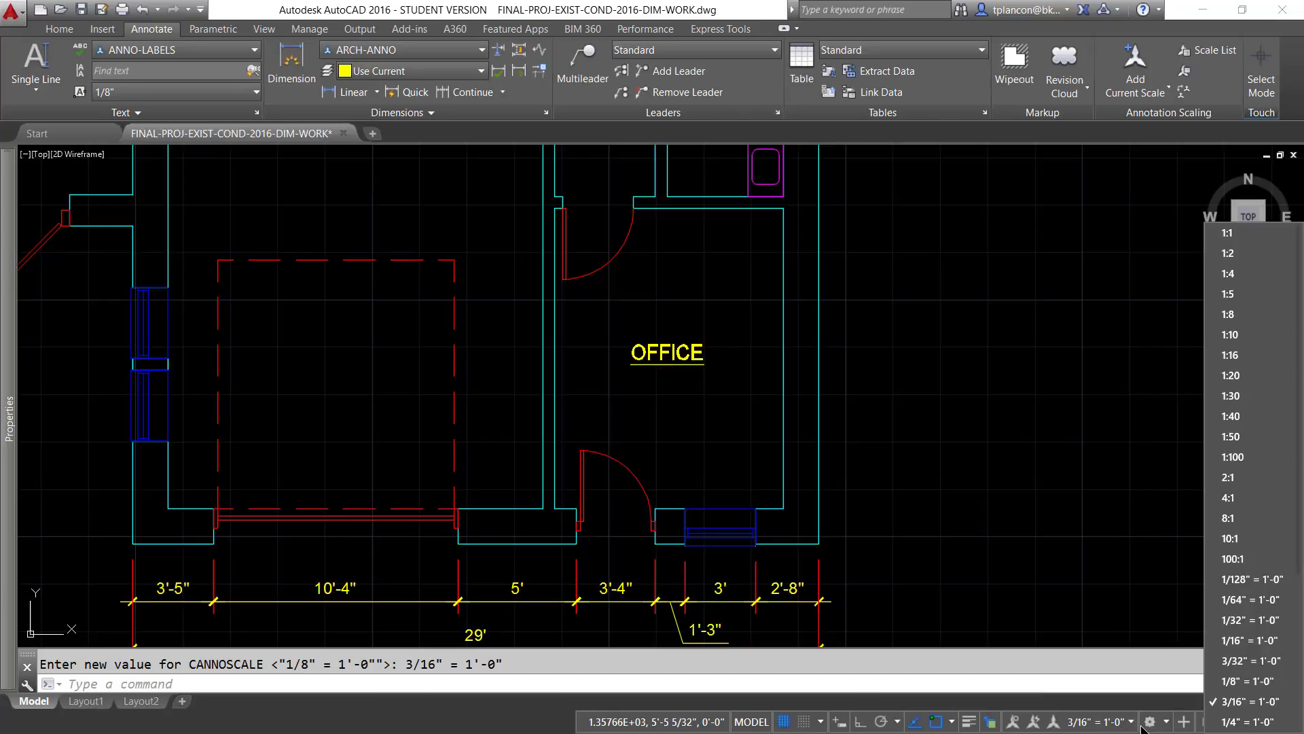
pyautogui.click(1231, 723)
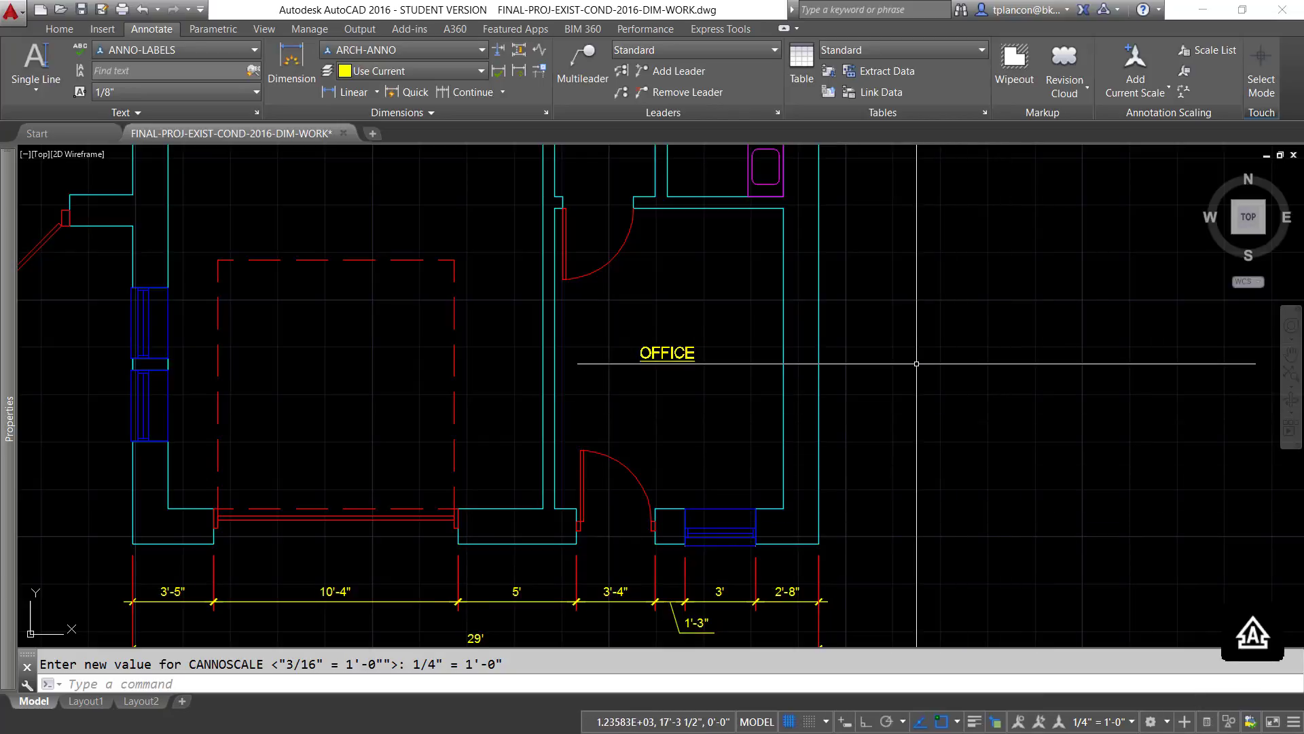
# - Copy the OFFICE label into the large room above the dashed rectangle, the upper middle room and the narrow upper right room
pyautogui.scroll(-2, 916, 363)
pyautogui.scroll(-3, 885, 441)
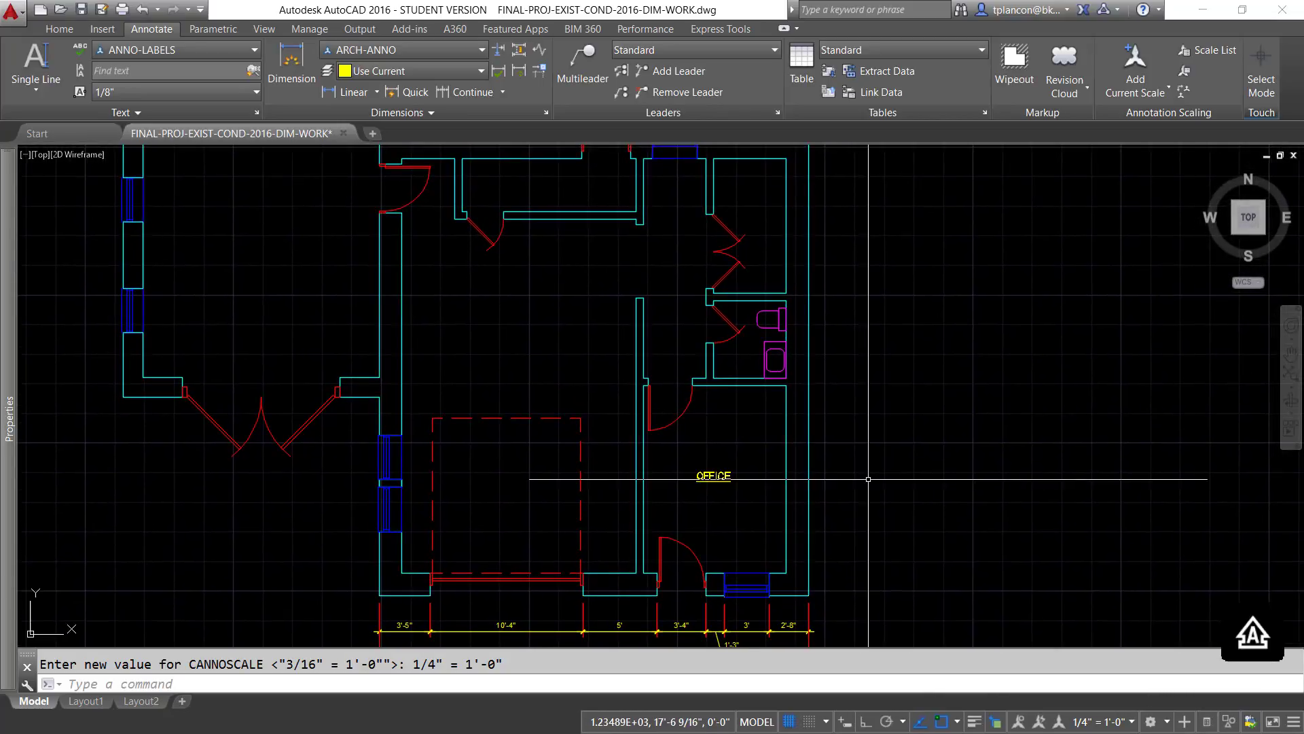
pyautogui.scroll(2, 868, 479)
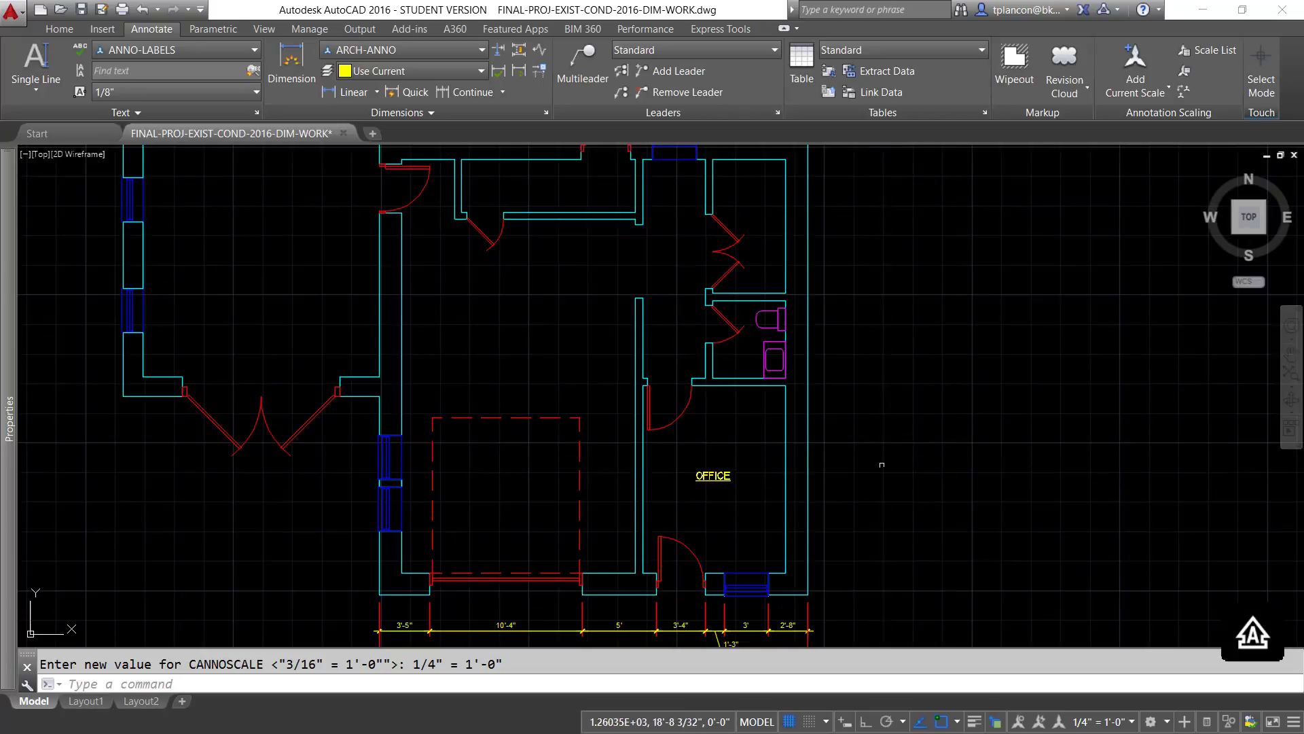
pyautogui.write('cp')
pyautogui.press('Return')
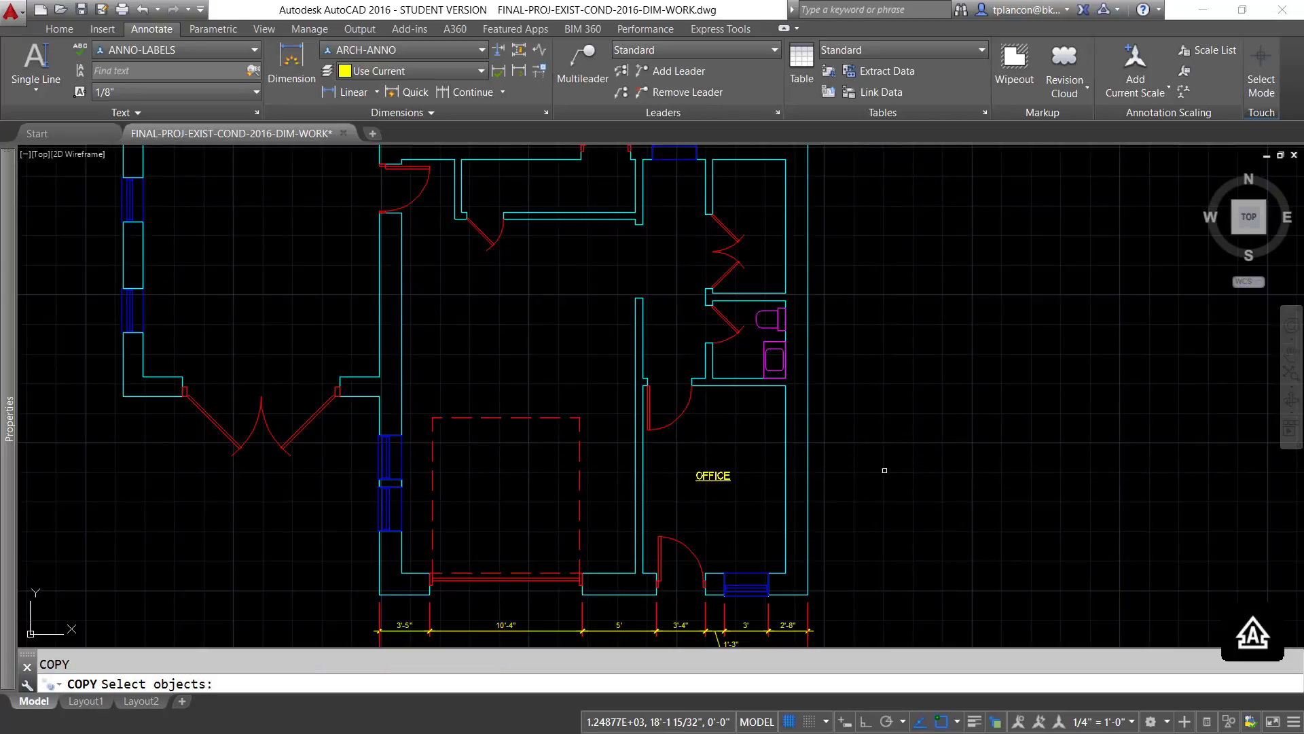
pyautogui.click(720, 474)
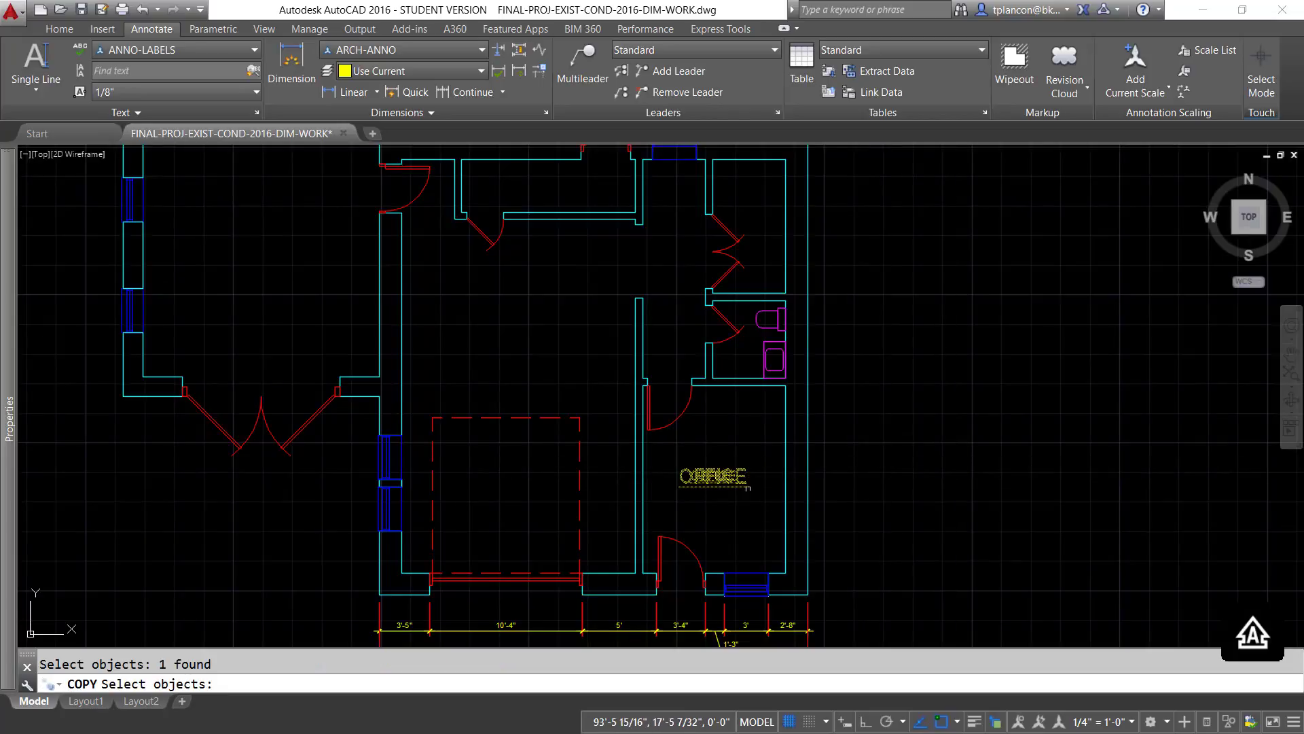
pyautogui.press('Return')
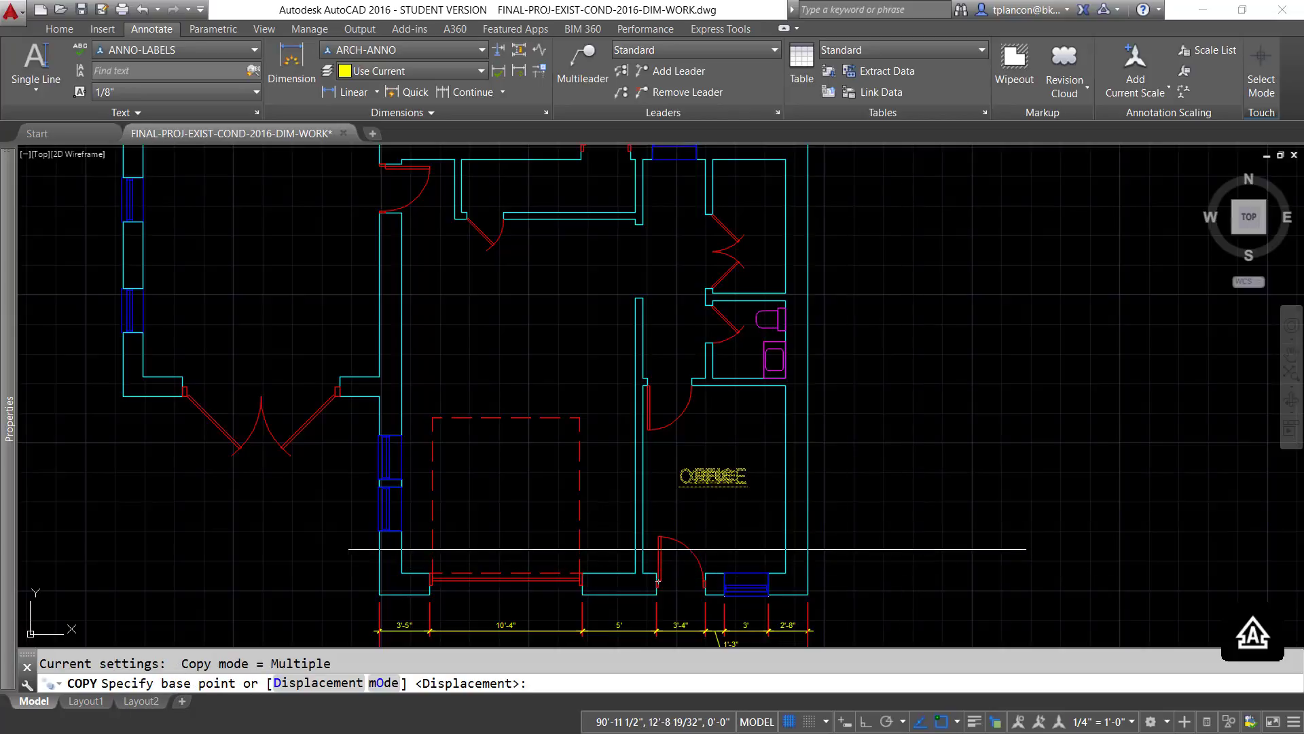
pyautogui.click(717, 479)
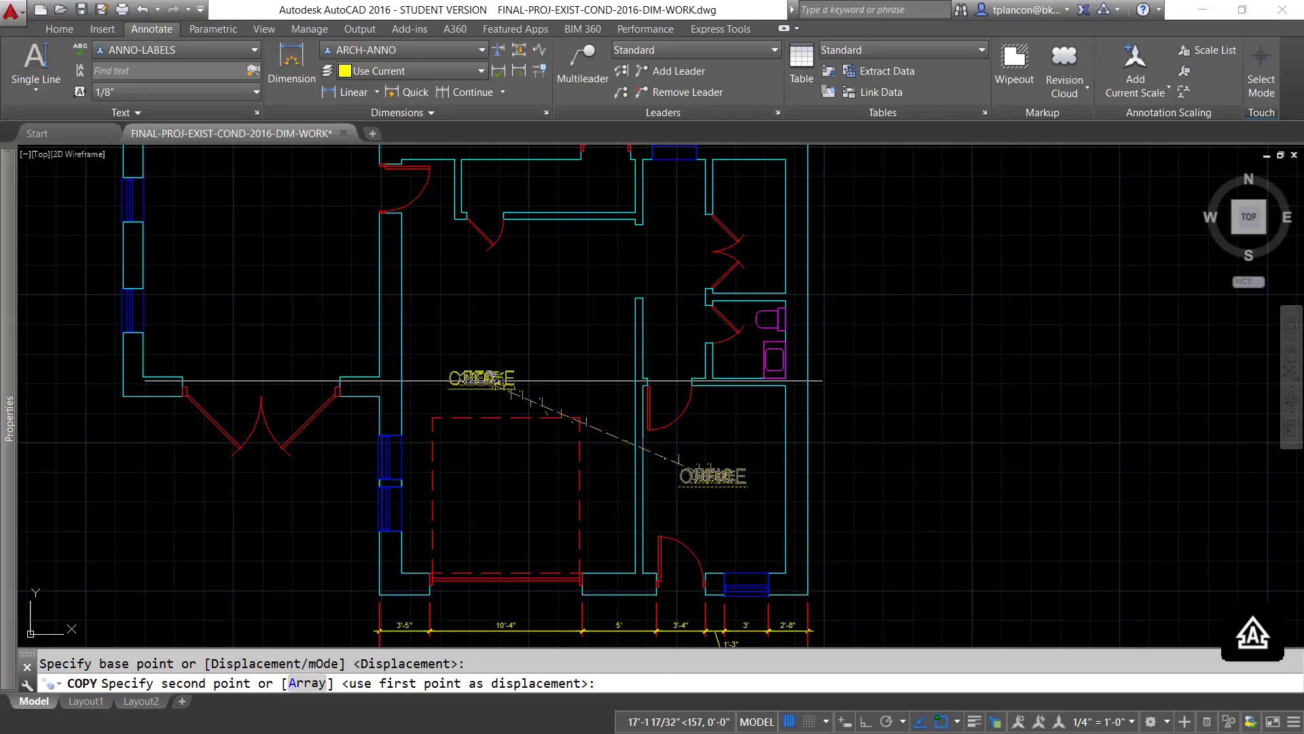
pyautogui.click(506, 352)
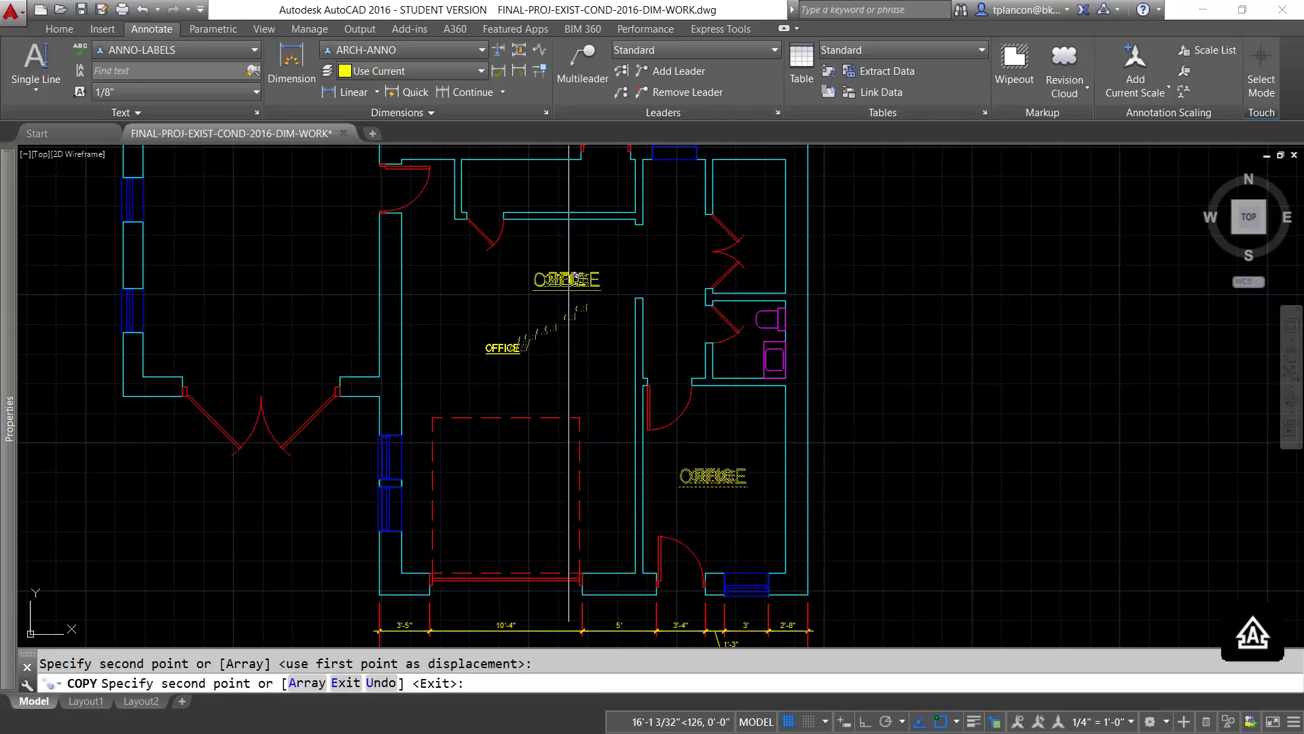
pyautogui.click(549, 187)
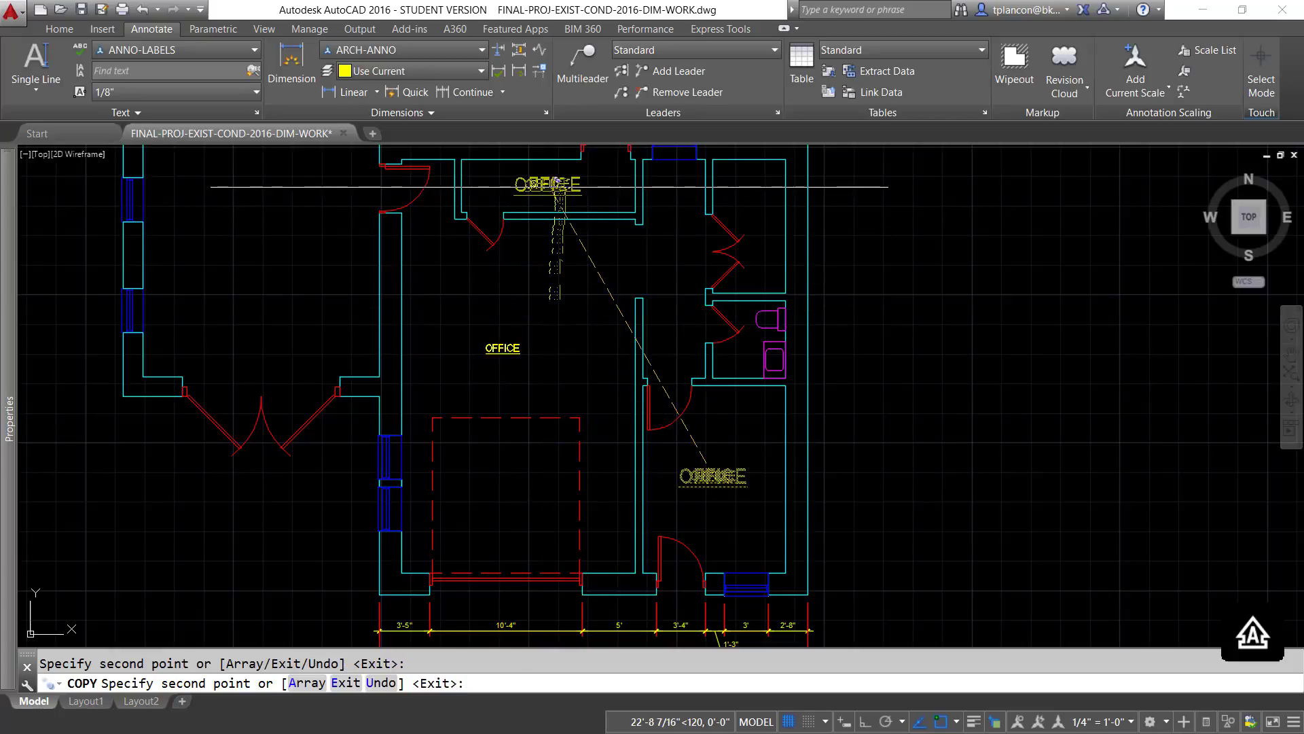
pyautogui.click(753, 203)
pyautogui.press('Return')
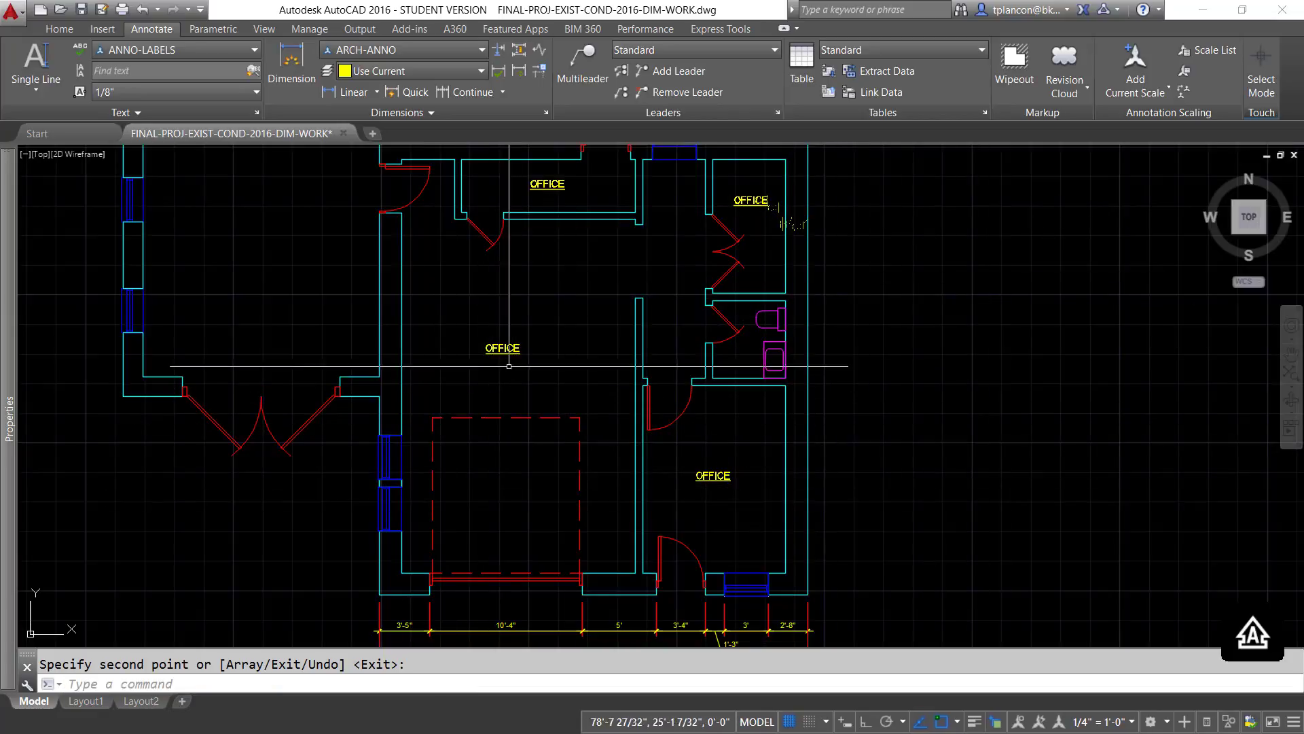
# - Change the copied OFFICE label in the large room above the dashed rectangle to SERVICE BAY
pyautogui.scroll(2, 501, 361)
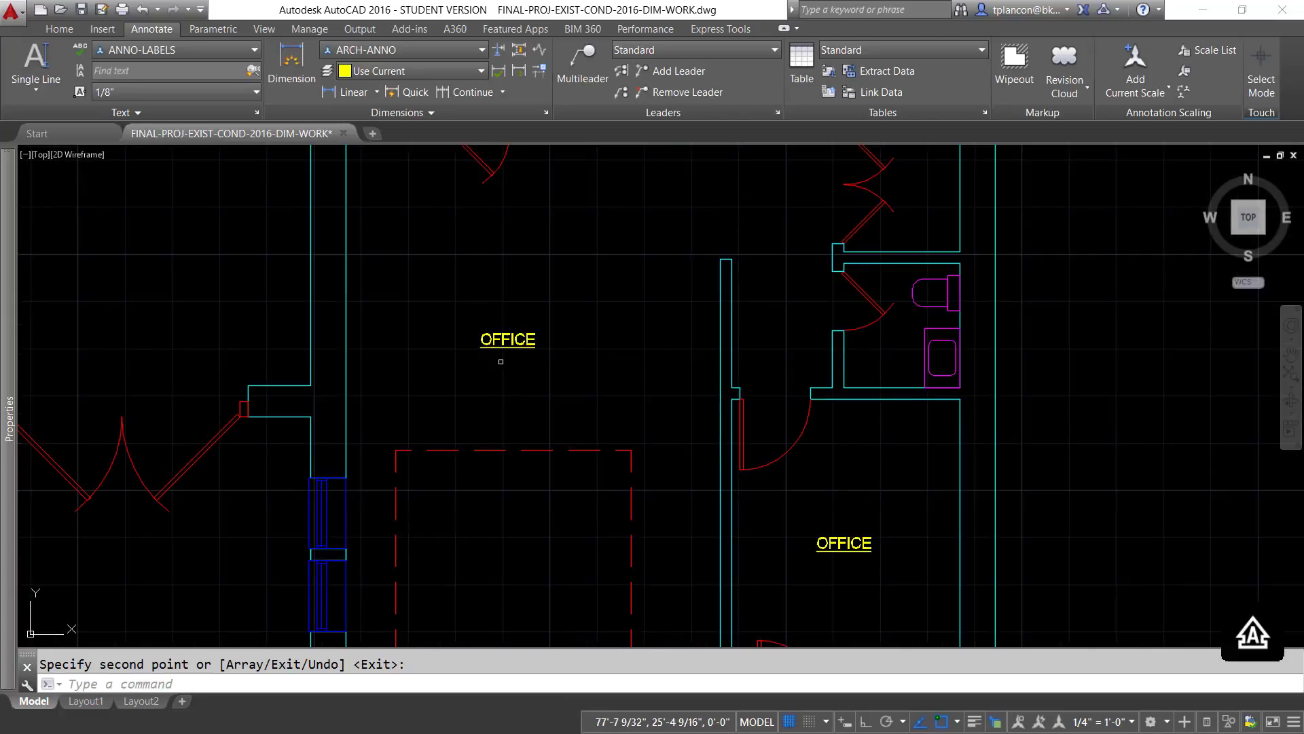
pyautogui.press('Return')
pyautogui.doubleClick(507, 340)
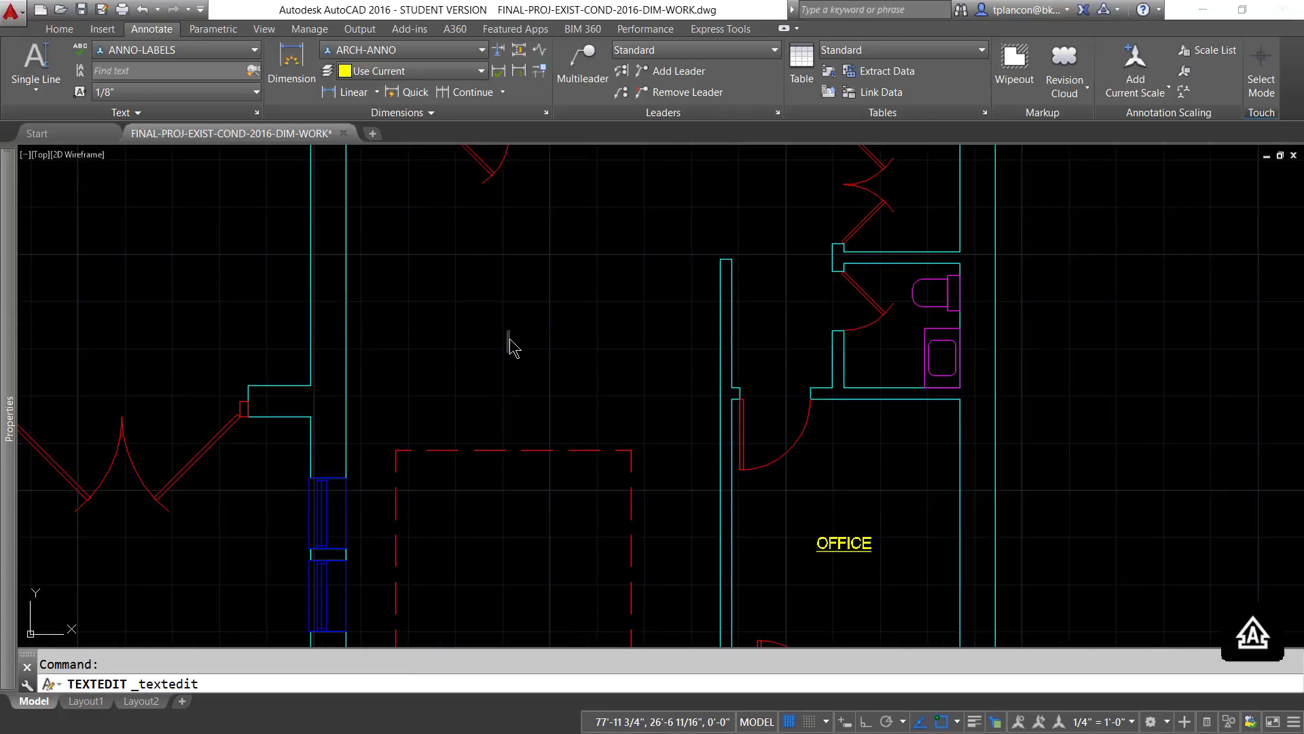
pyautogui.write('SERVICE BAY')
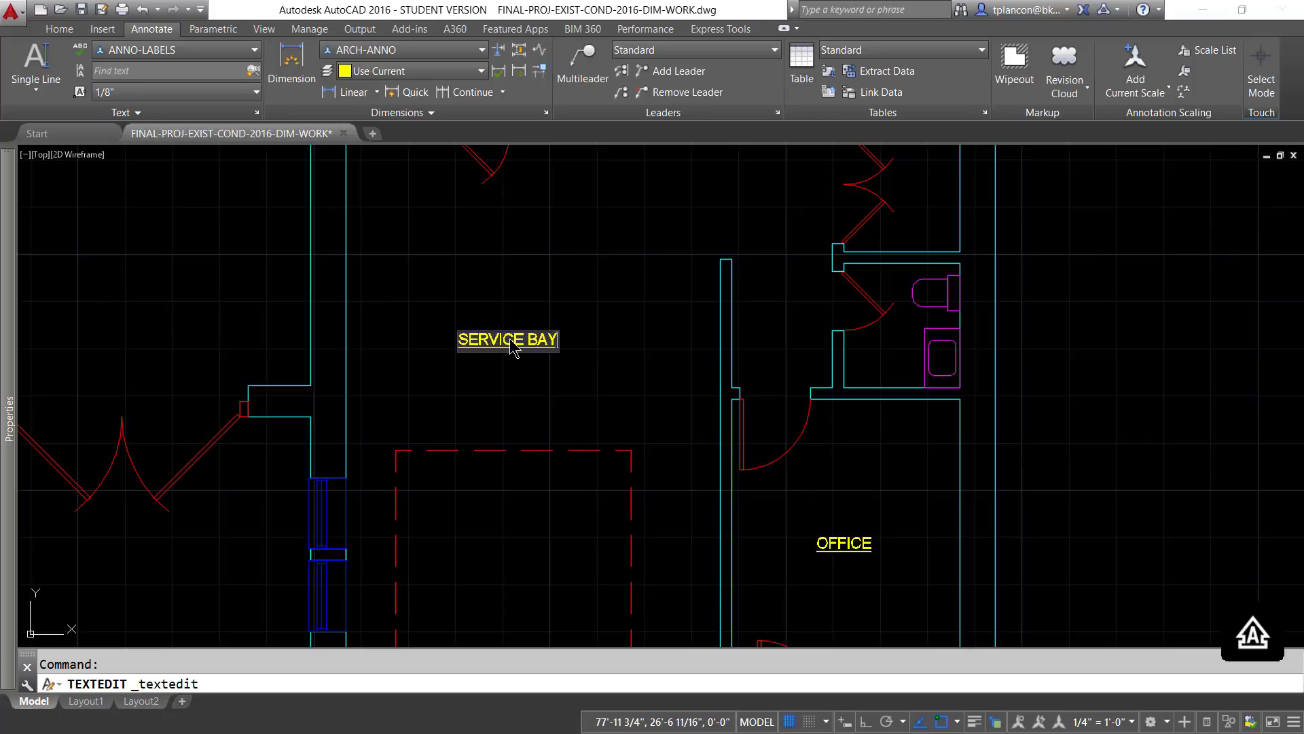
pyautogui.press('Return')
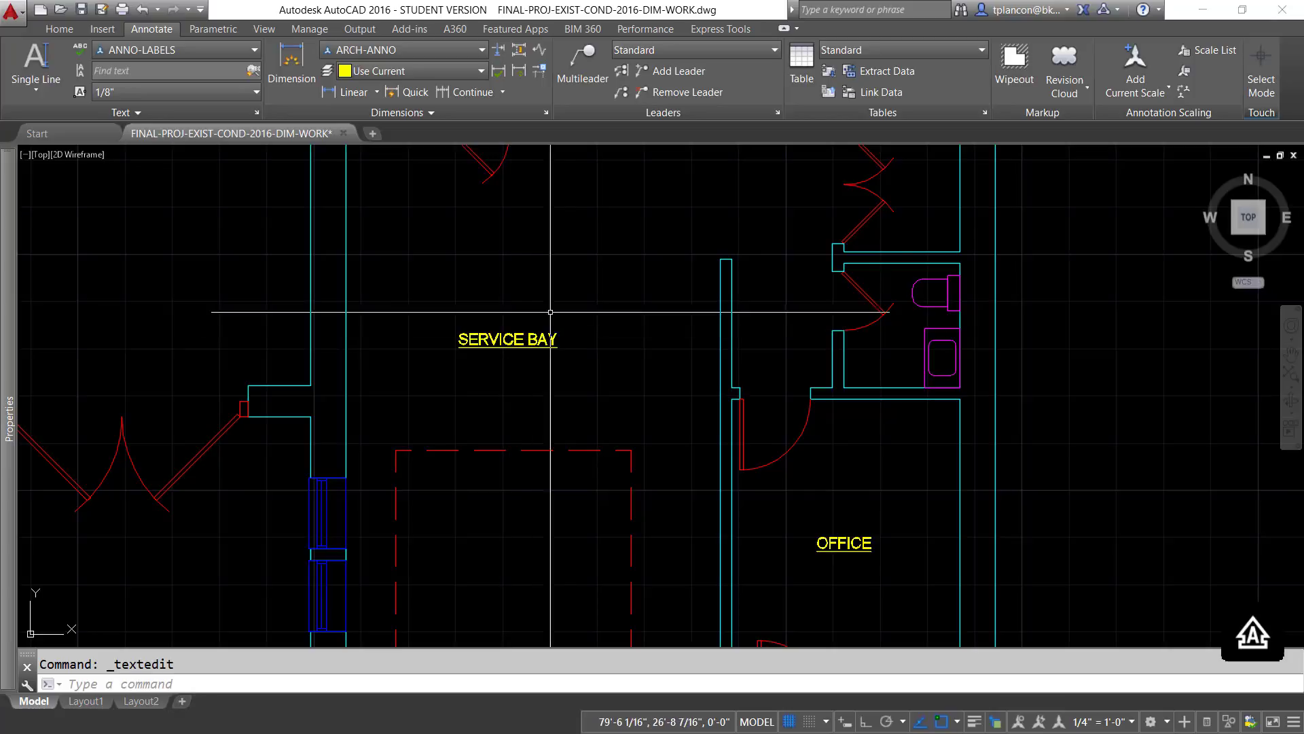
# - Change the copied OFFICE label in the upper middle room to MECHANICAL
pyautogui.moveTo(553, 231); pyautogui.dragTo(543, 435, button='middle')
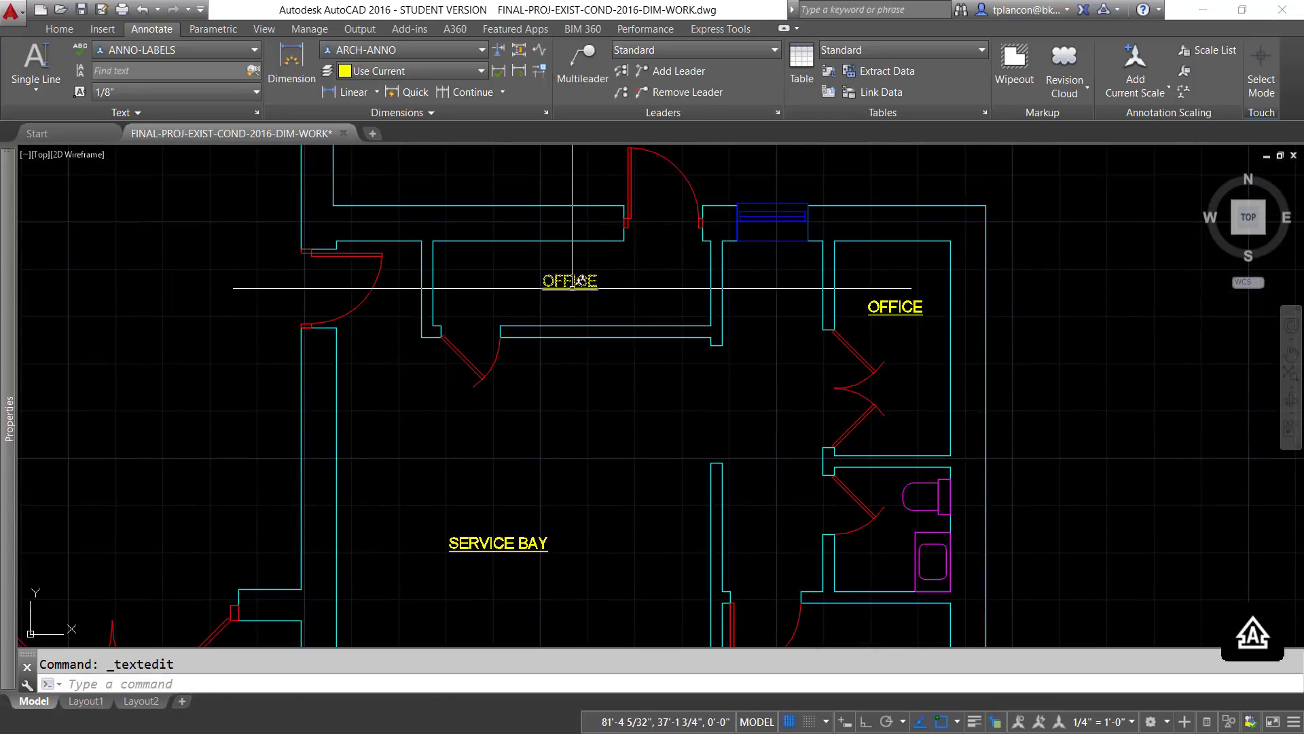
pyautogui.click(569, 283)
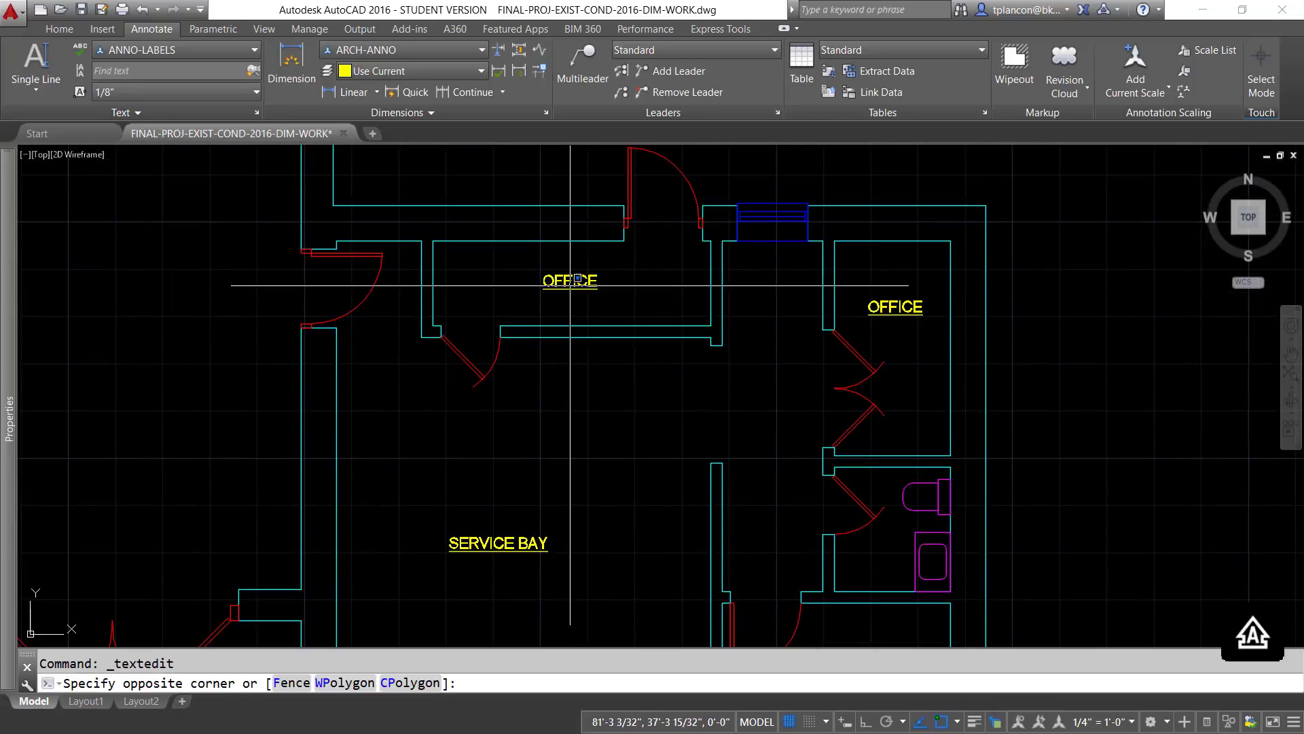
pyautogui.click(568, 285)
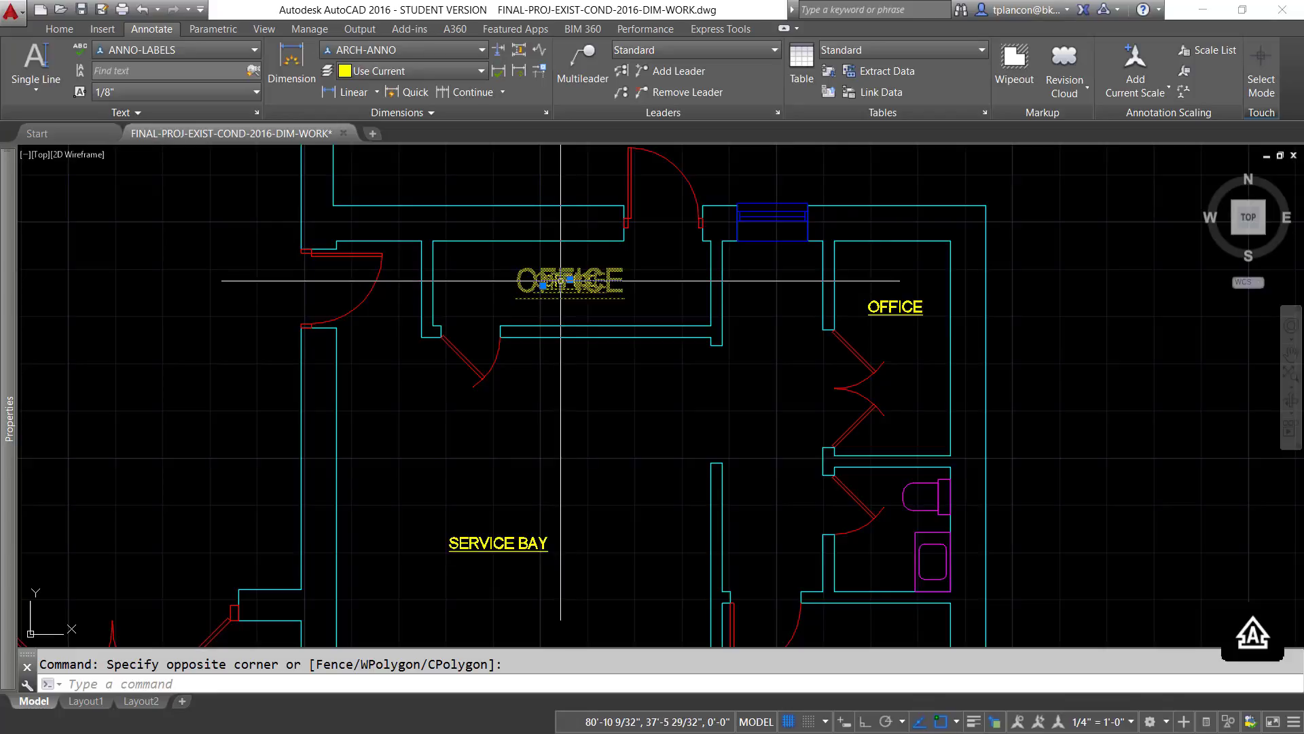
pyautogui.doubleClick(562, 283)
pyautogui.press('BackSpace')
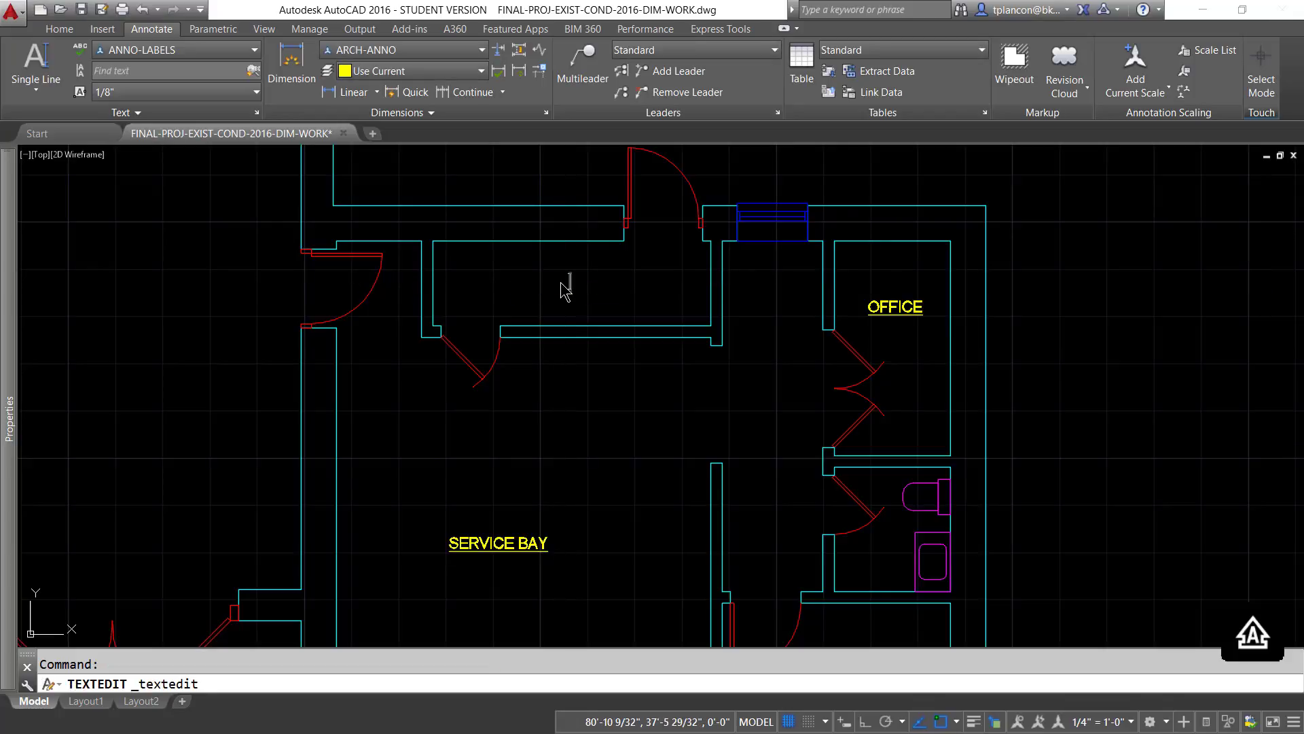
pyautogui.write('MECHA')
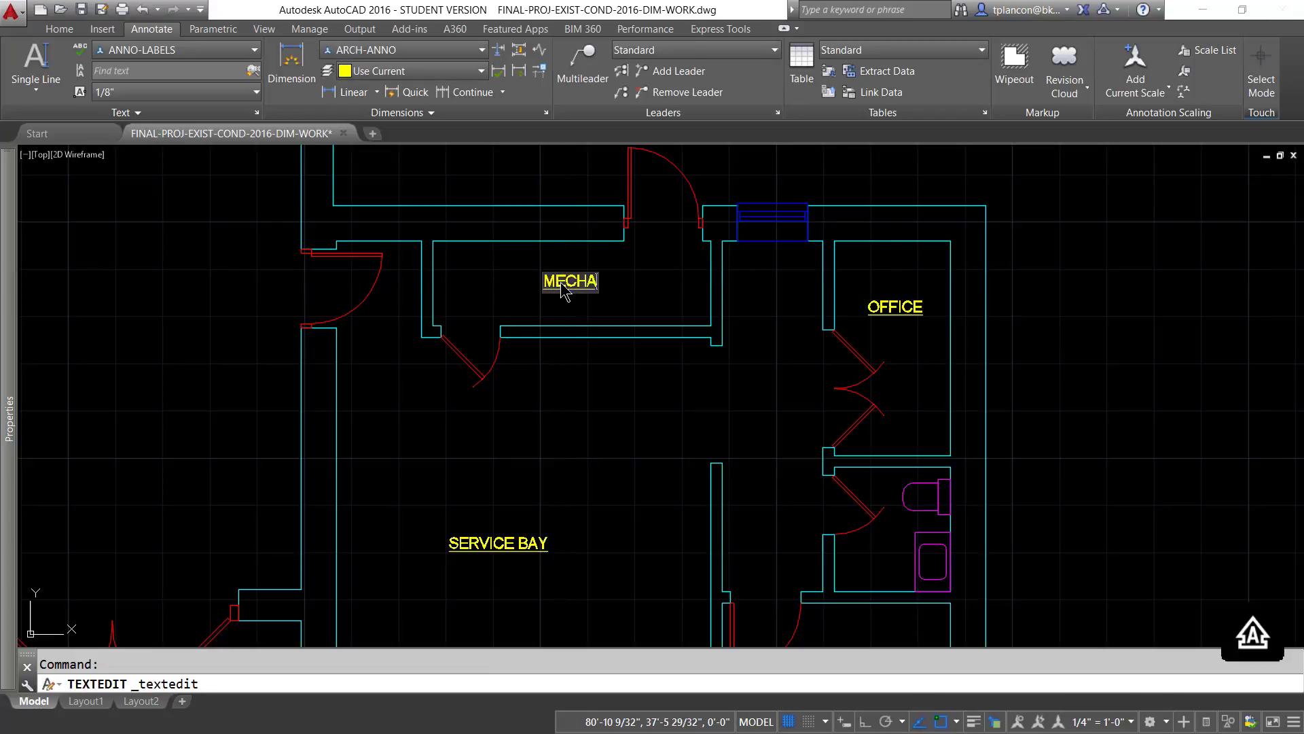
pyautogui.write('NICA')
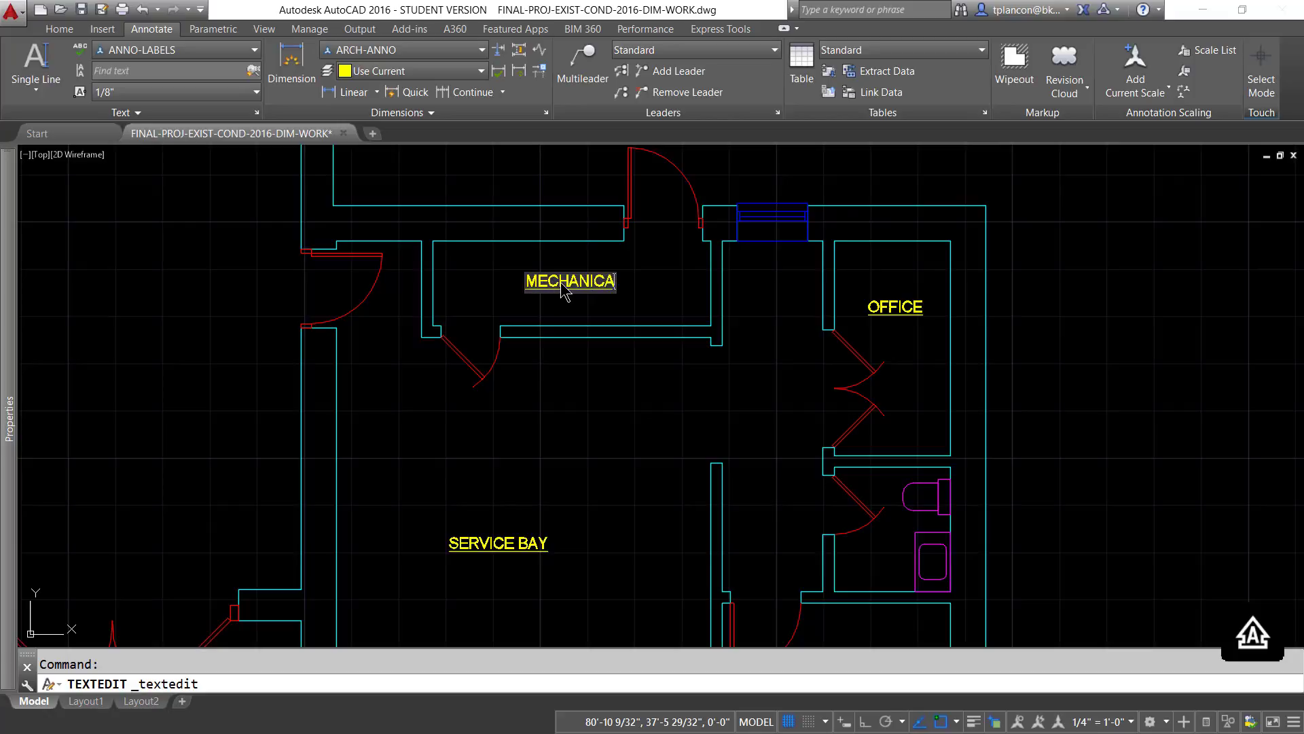
pyautogui.write(';')
pyautogui.write('L')
pyautogui.press('Return')
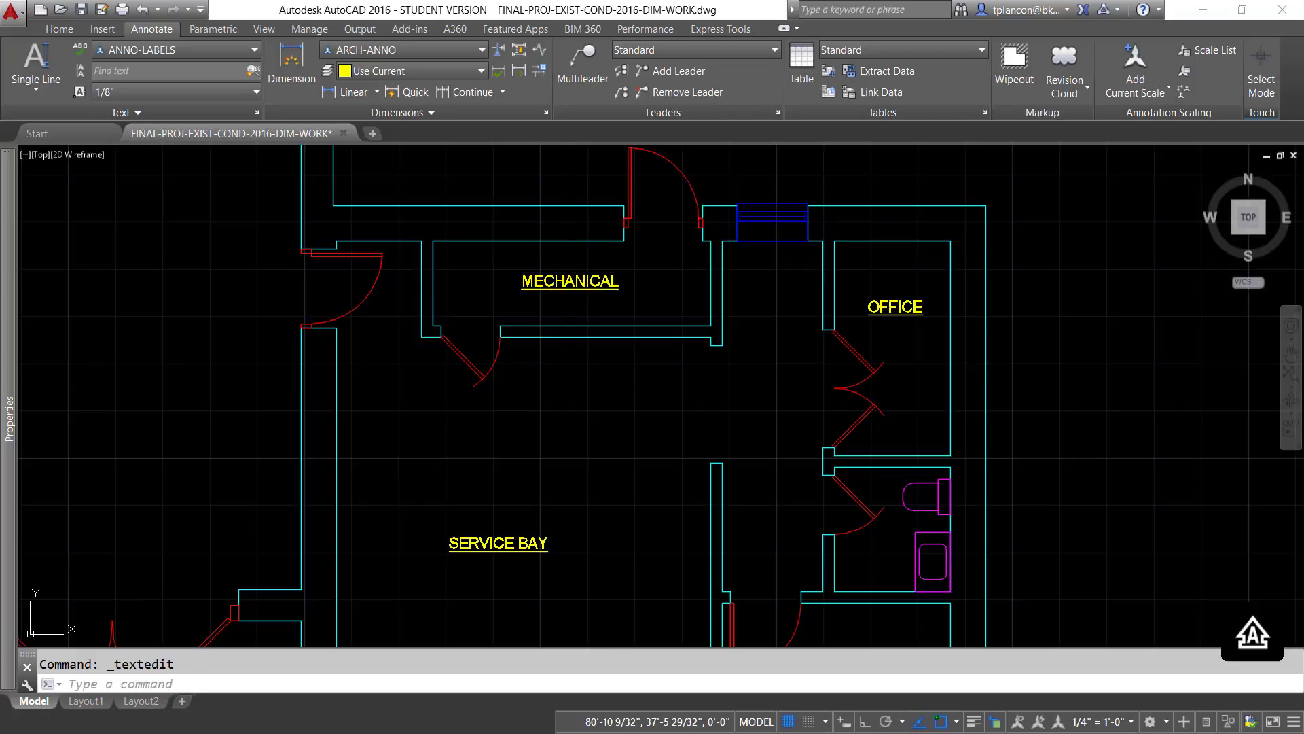
# - Change the copied OFFICE label in the narrow upper right room to STOR
pyautogui.doubleClick(902, 310)
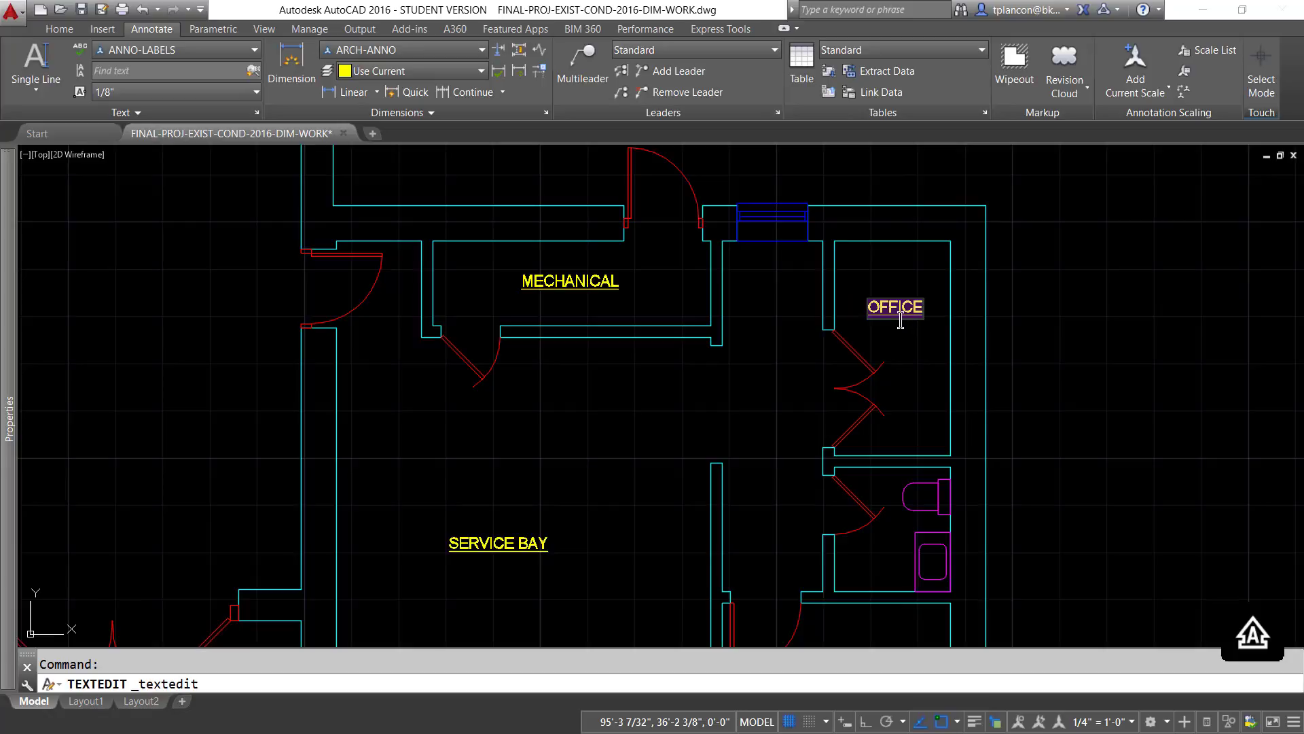
pyautogui.press('BackSpace')
pyautogui.write('STOR.')
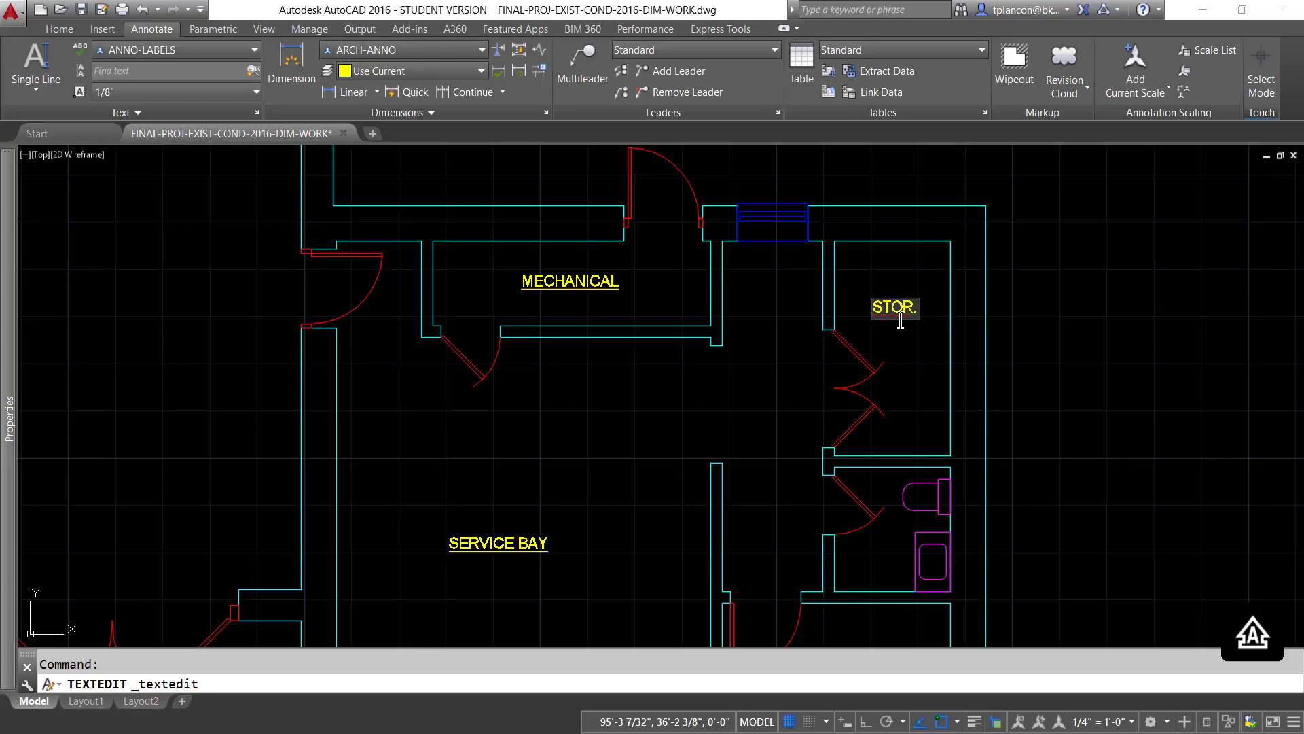
pyautogui.press('Return')
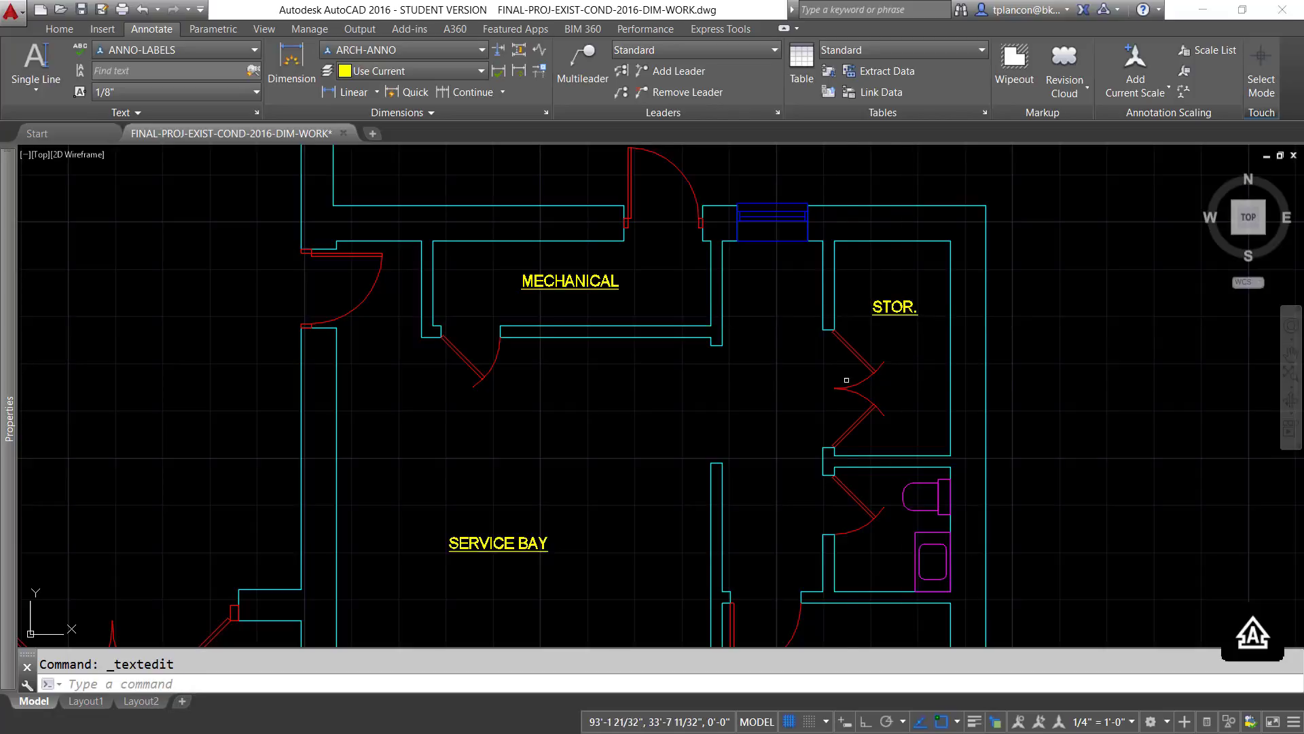
# - View the room labels at the 3/16" = 1'-0" and 1/8" = 1'-0" annotation scales, and restore 1/4" = 1'-0"
pyautogui.scroll(-3, 818, 411)
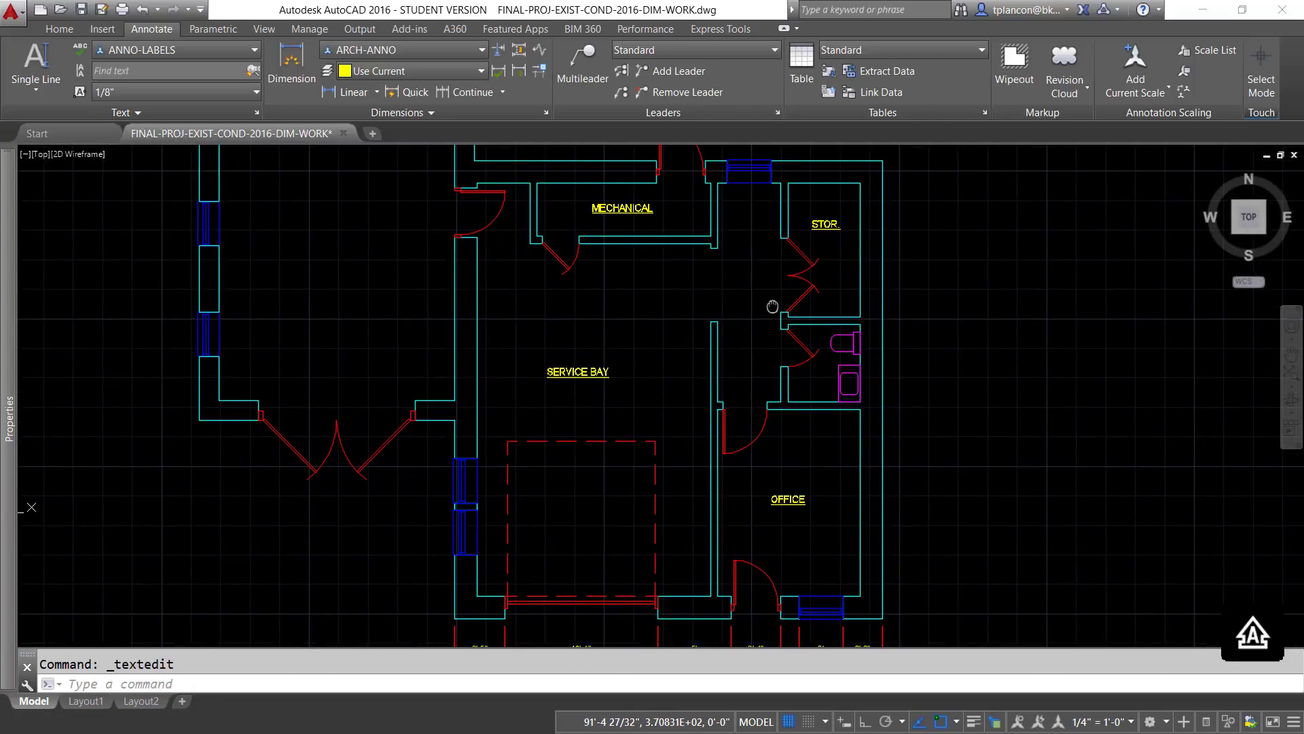
pyautogui.click(1132, 722)
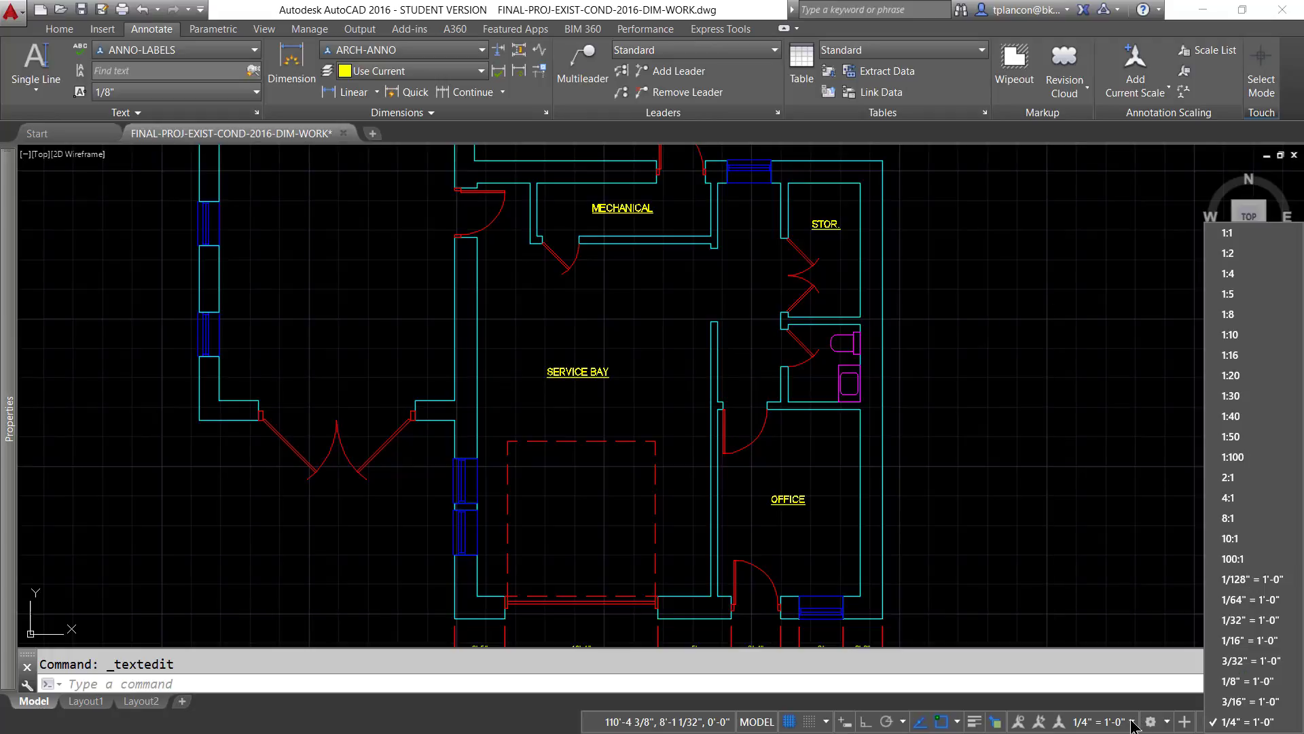
pyautogui.click(1239, 702)
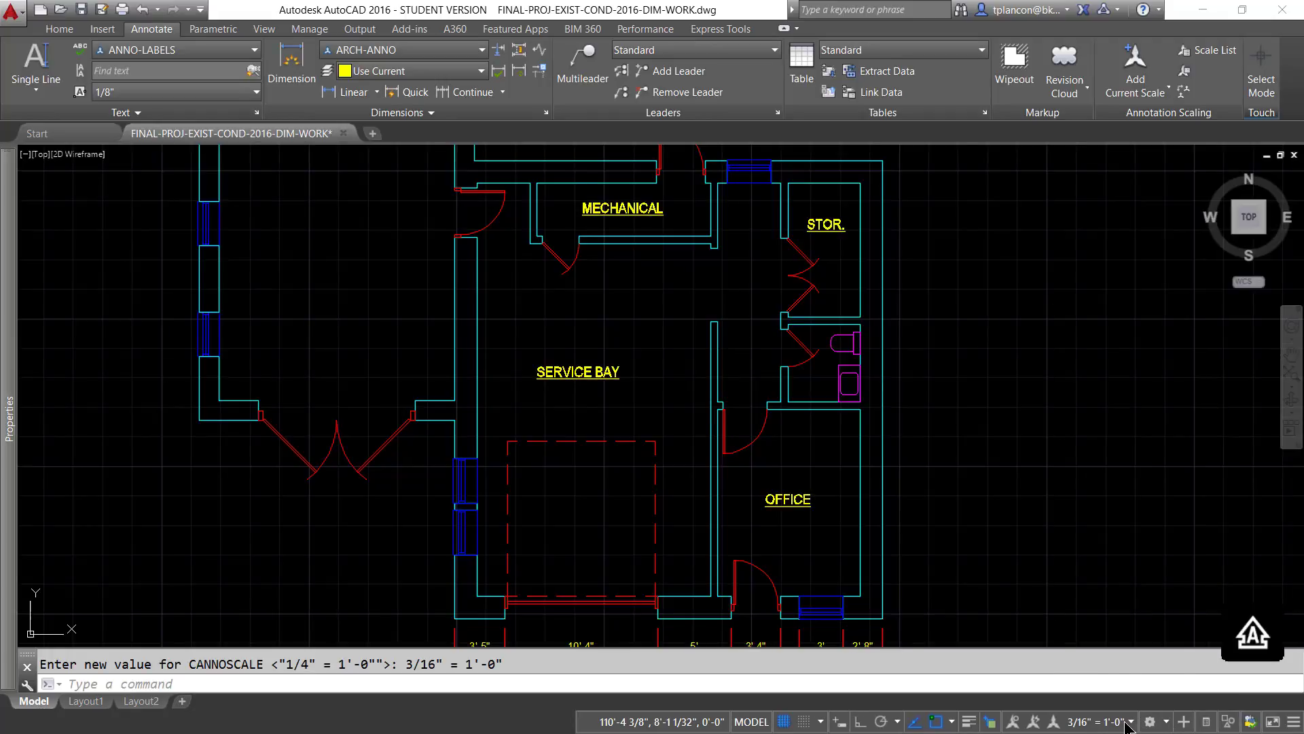
pyautogui.click(1125, 722)
pyautogui.click(1233, 686)
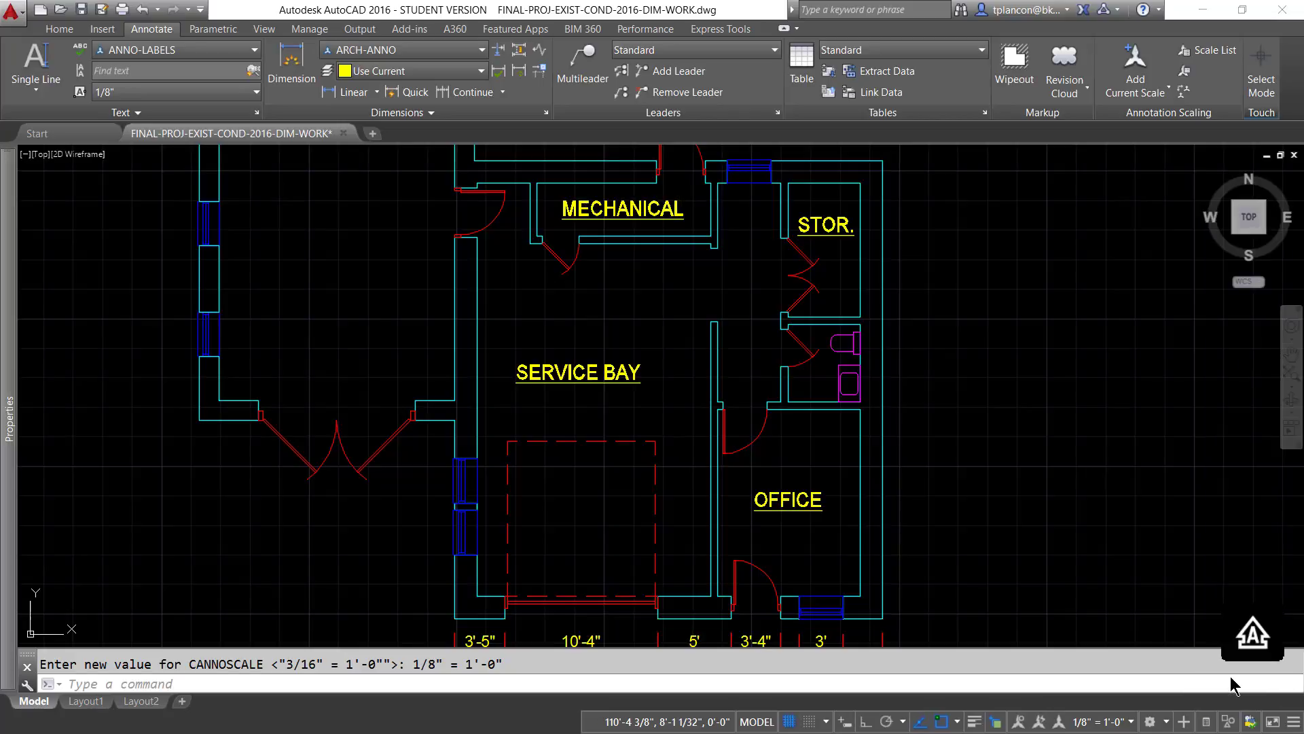
pyautogui.click(1132, 722)
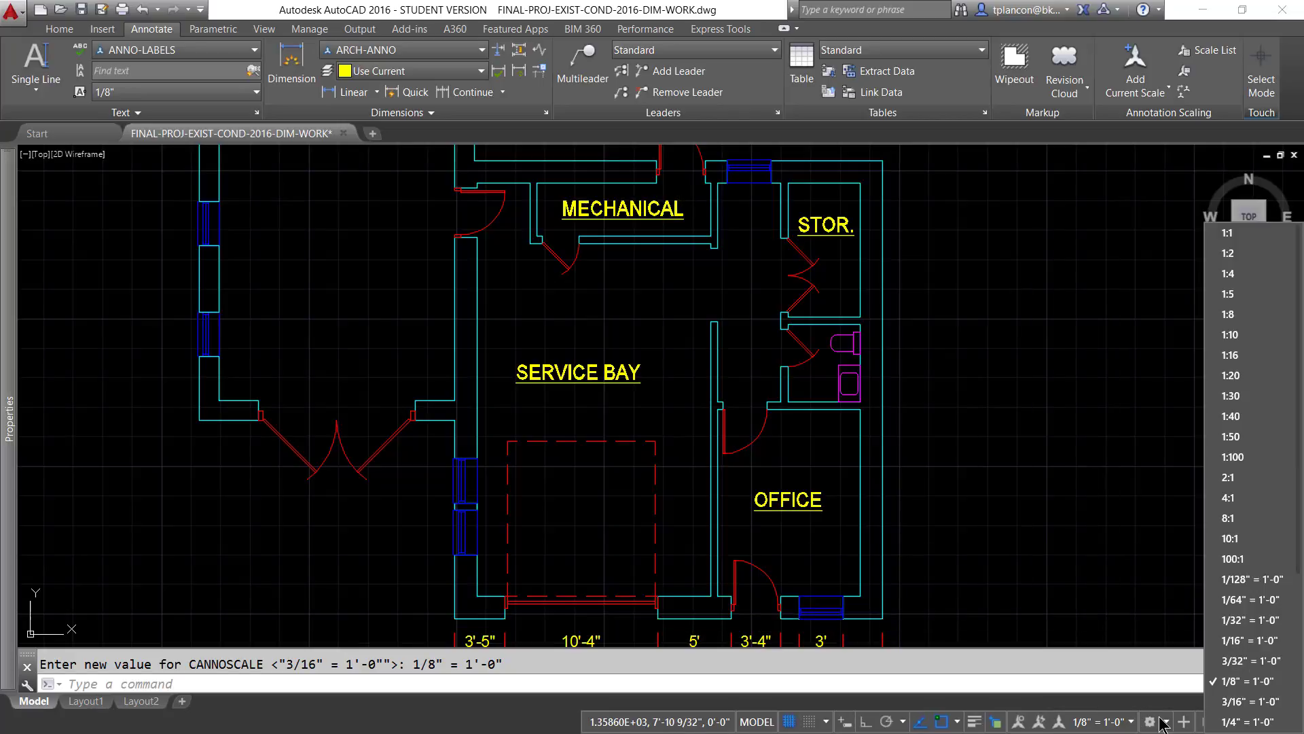
pyautogui.click(1248, 721)
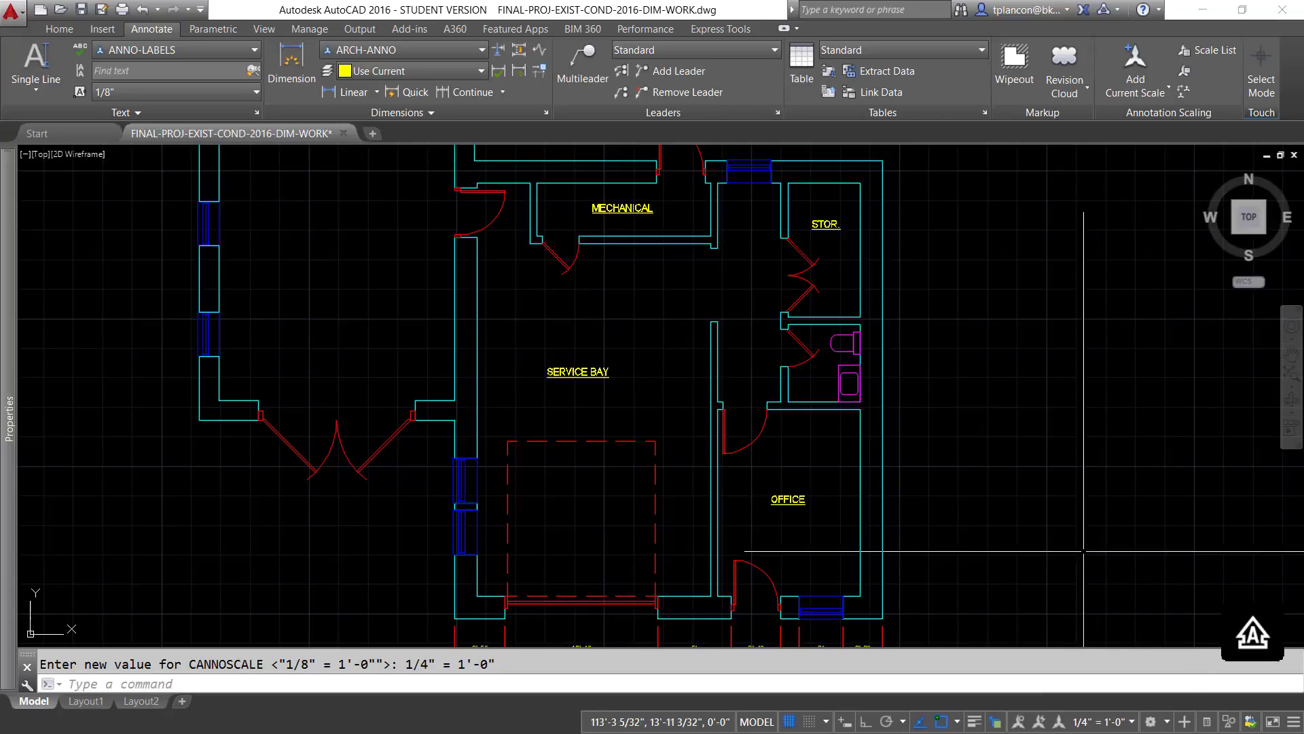
# - In Layout1, set the scale of the viewport showing the floor plan to 1/8" = 1'-0"
pyautogui.scroll(-3, 985, 502)
pyautogui.scroll(1, 894, 438)
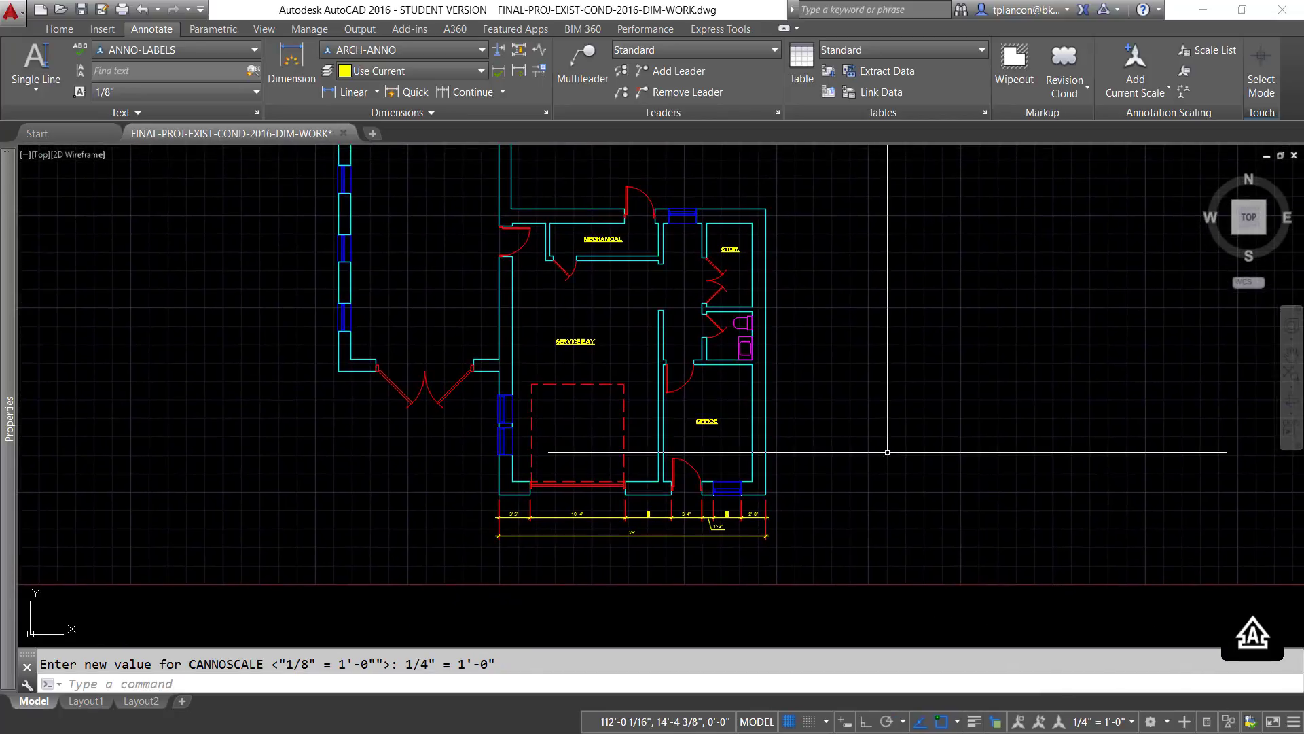
pyautogui.moveTo(858, 446); pyautogui.dragTo(874, 519, button='middle')
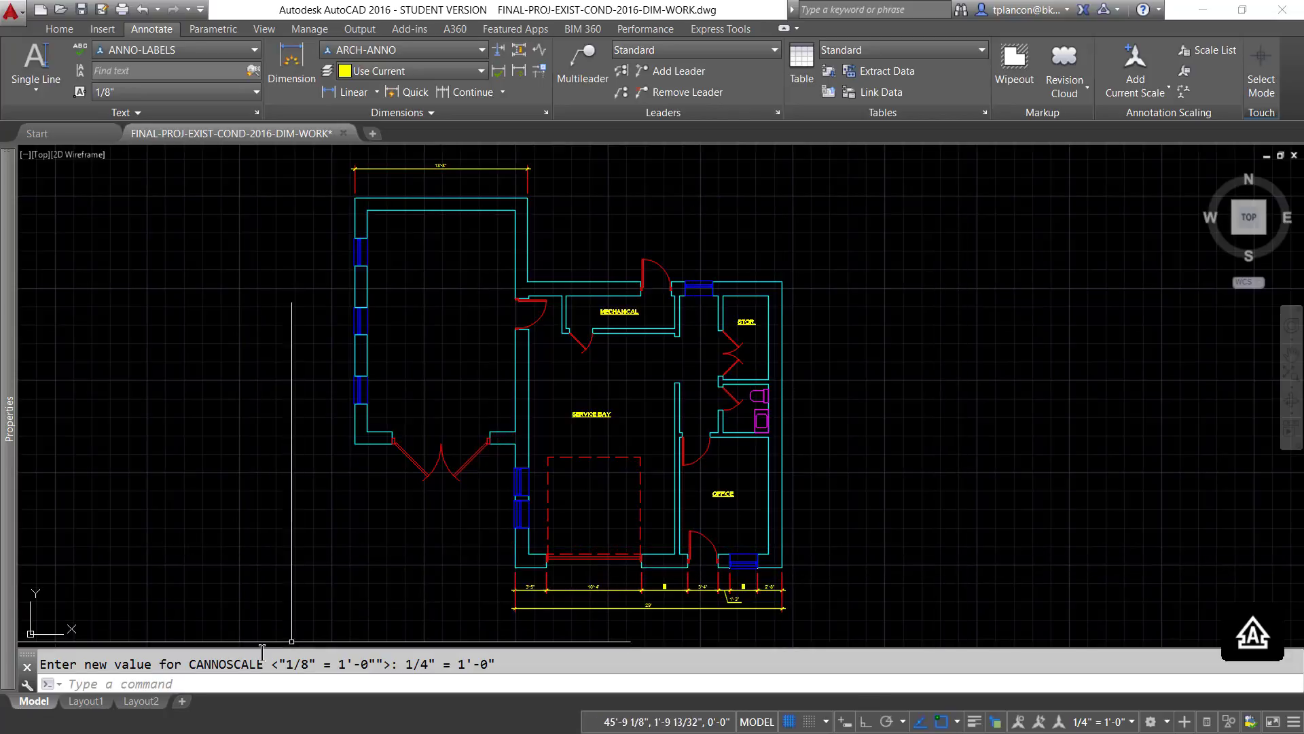
pyautogui.click(102, 702)
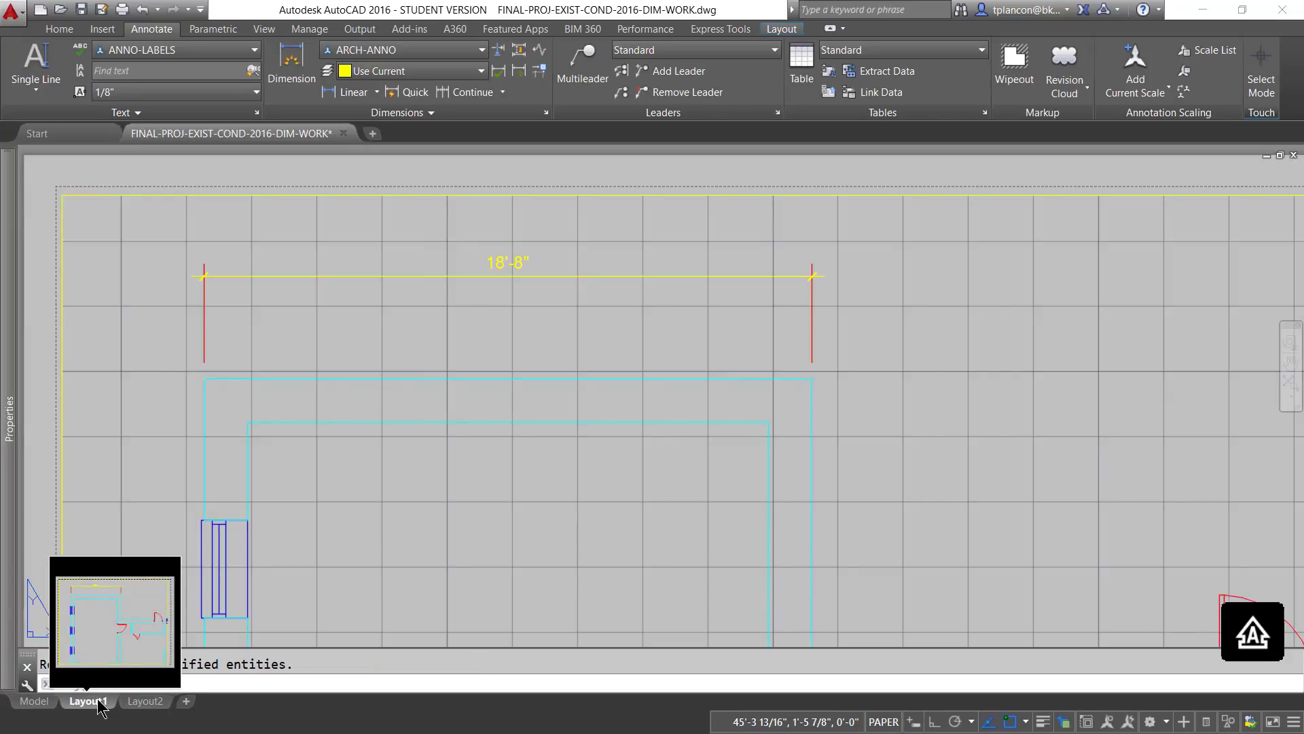
pyautogui.scroll(-2, 432, 502)
pyautogui.moveTo(436, 501); pyautogui.dragTo(500, 437, button='middle')
pyautogui.moveTo(667, 512); pyautogui.dragTo(553, 532, button='middle')
pyautogui.scroll(-2, 629, 478)
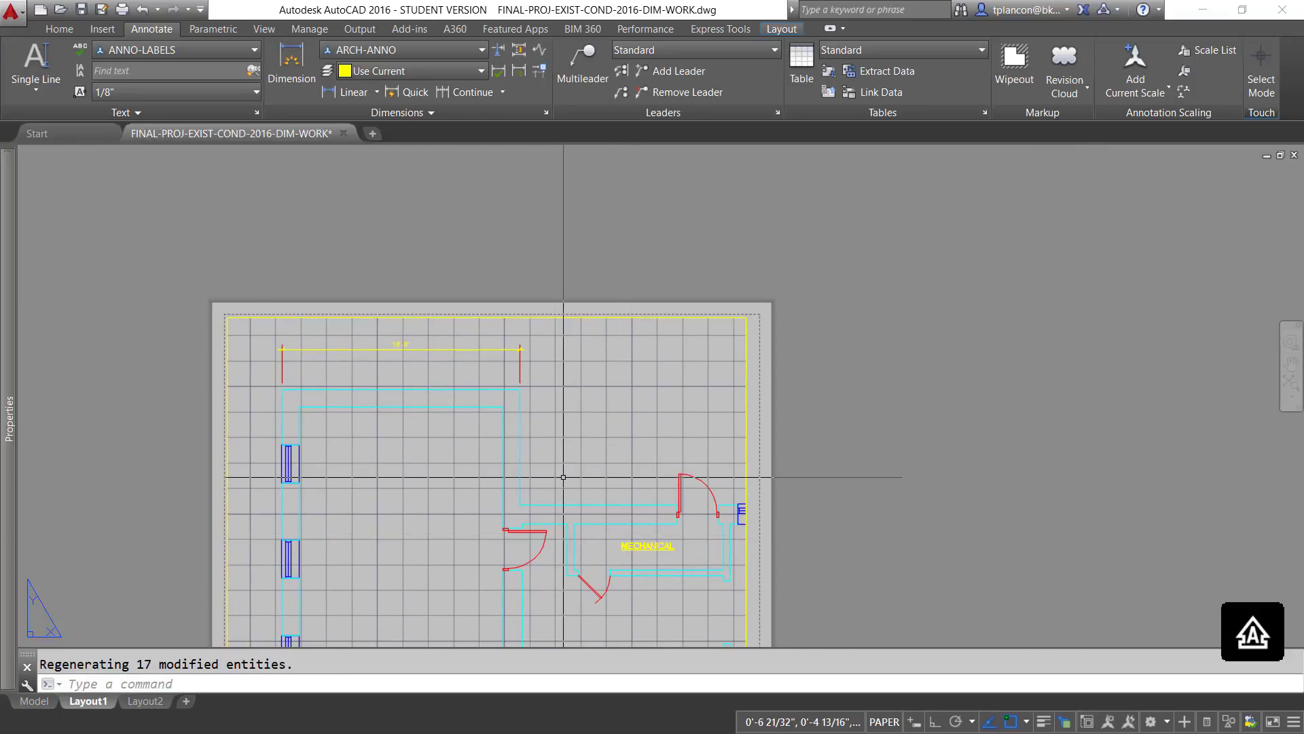
pyautogui.scroll(2, 563, 470)
pyautogui.moveTo(574, 460); pyautogui.dragTo(693, 440, button='middle')
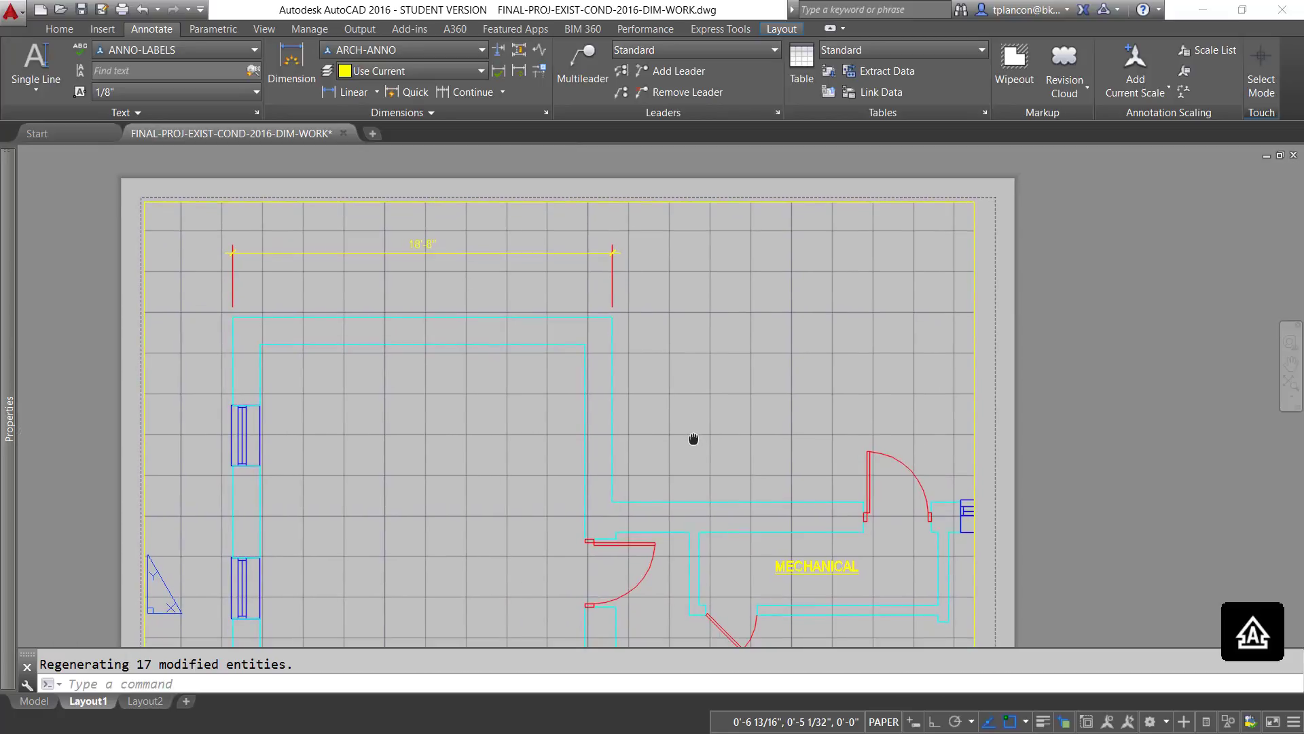
pyautogui.click(718, 201)
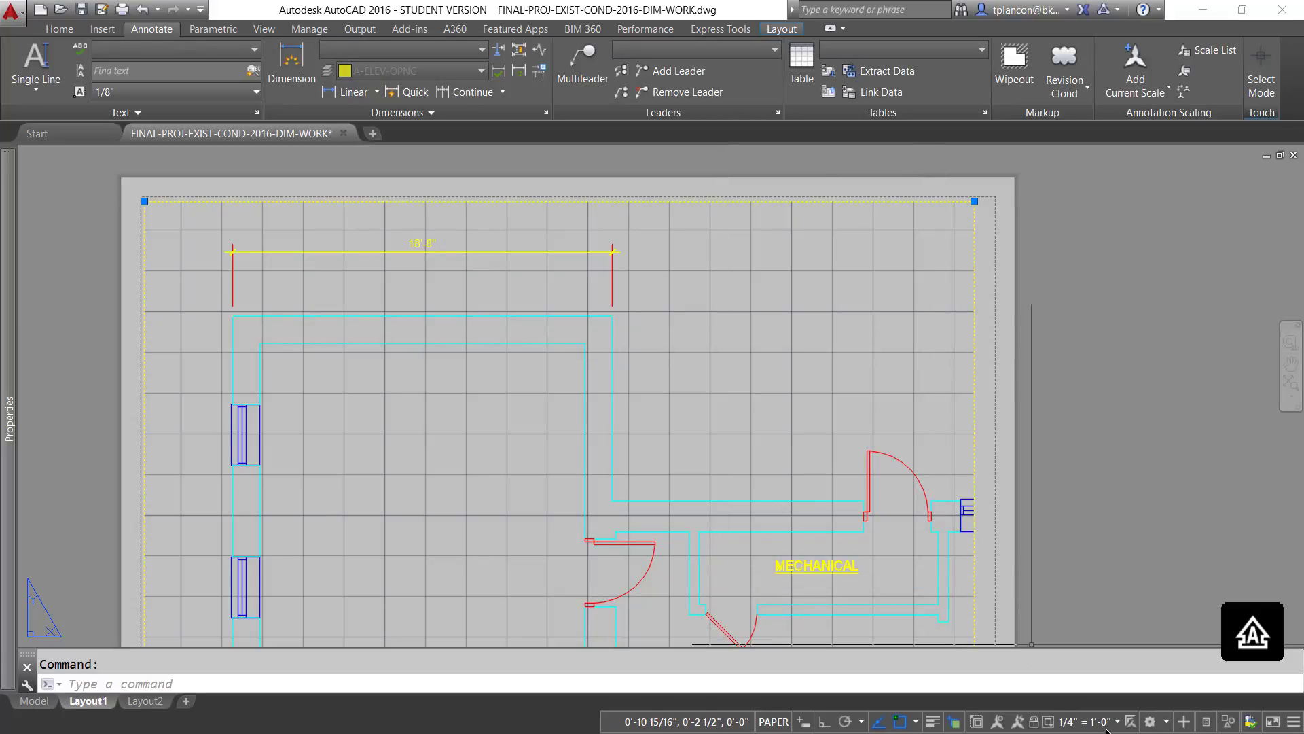
pyautogui.click(1117, 722)
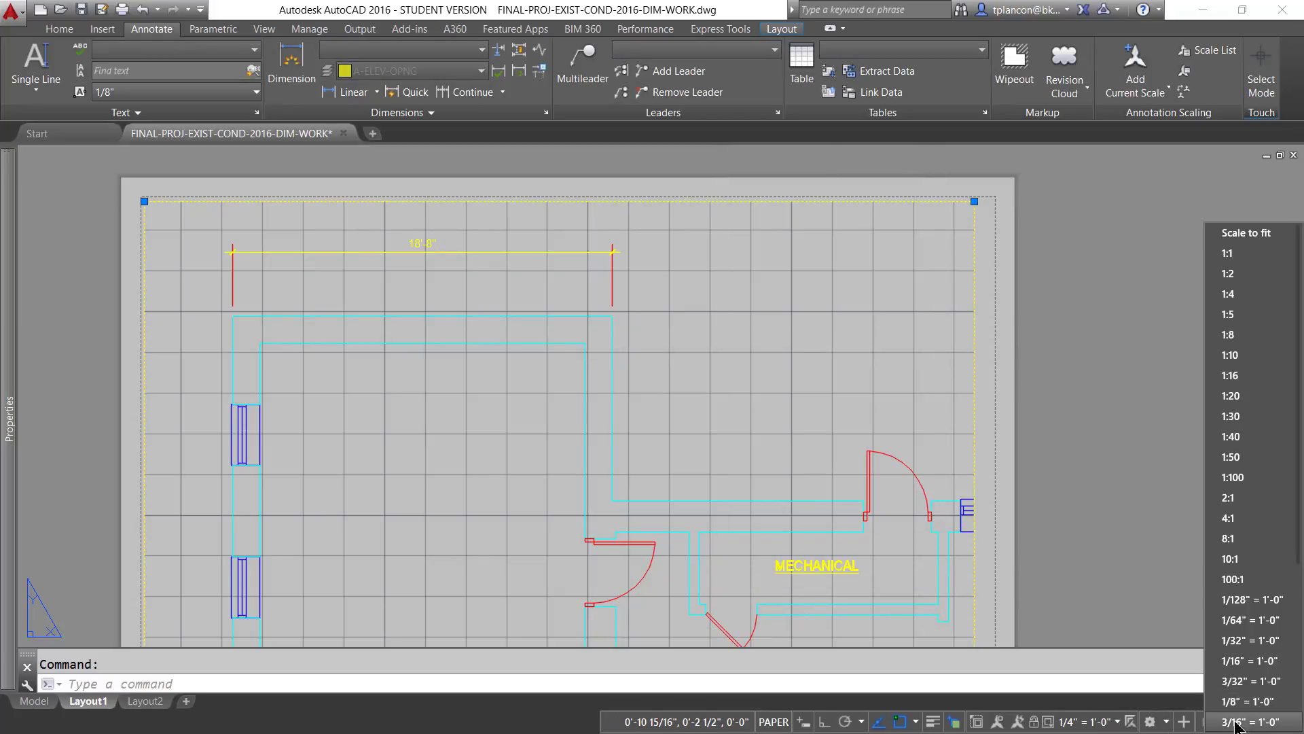
pyautogui.click(1229, 701)
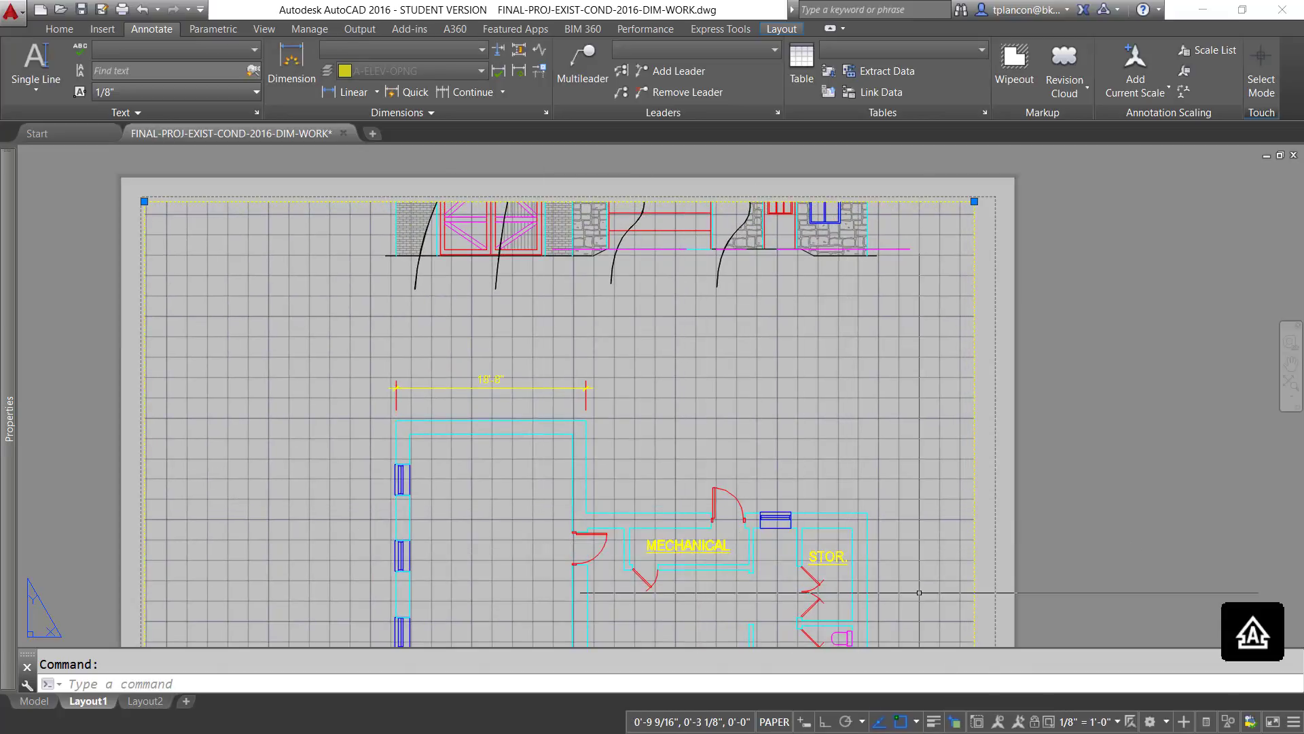
# - Return to model space and make ARCH-LEADER-ANNO the current multileader style
pyautogui.click(34, 701)
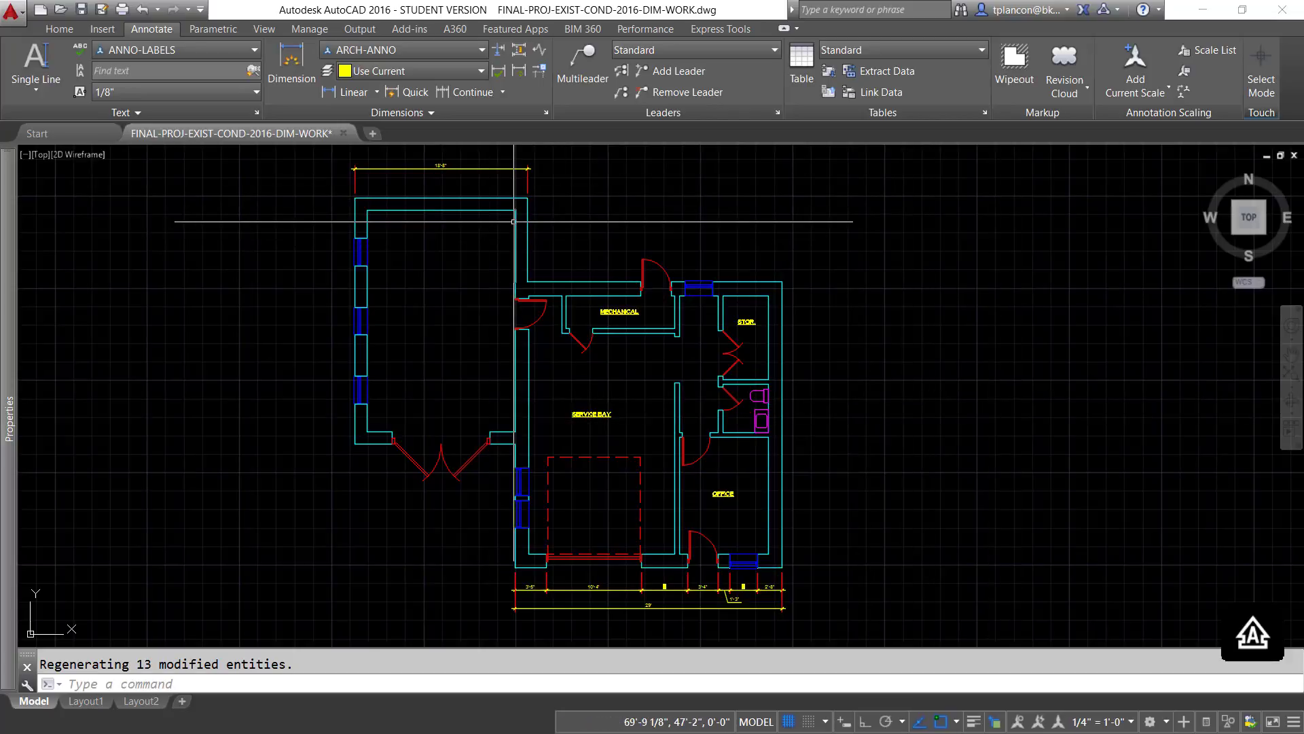
pyautogui.click(773, 51)
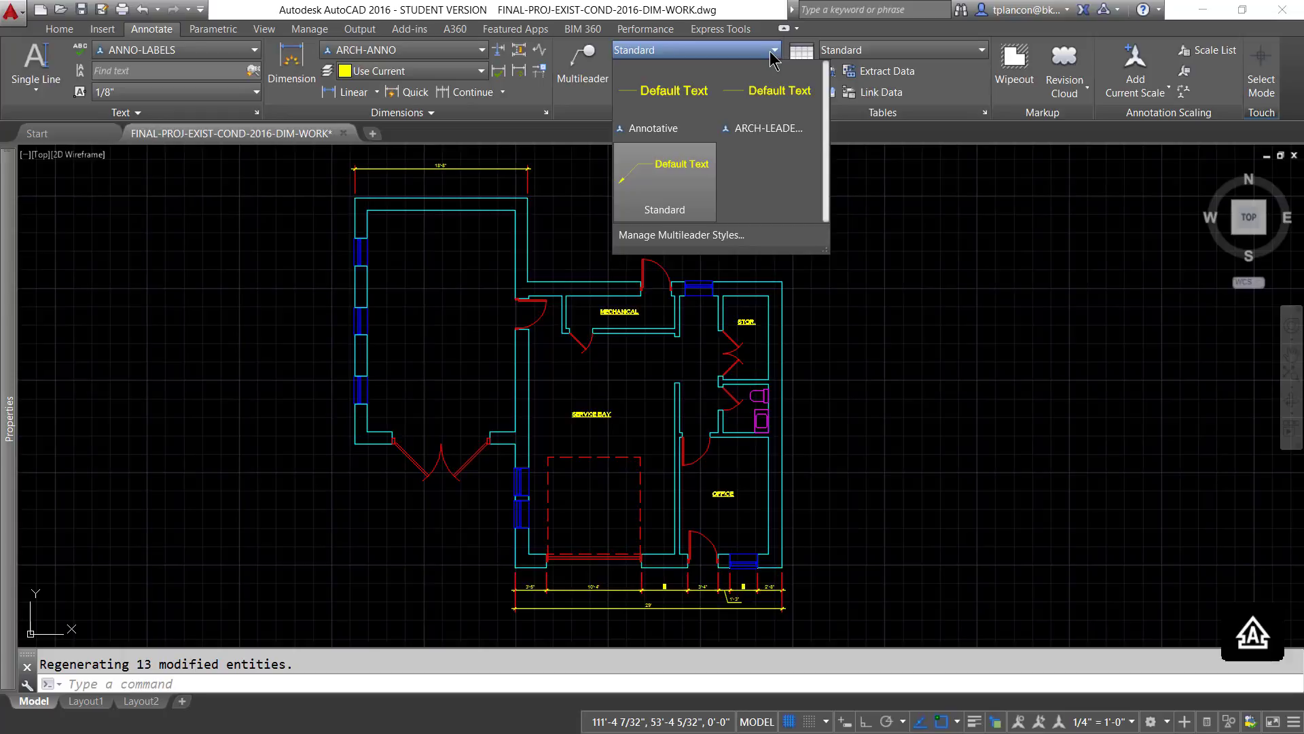
pyautogui.click(769, 129)
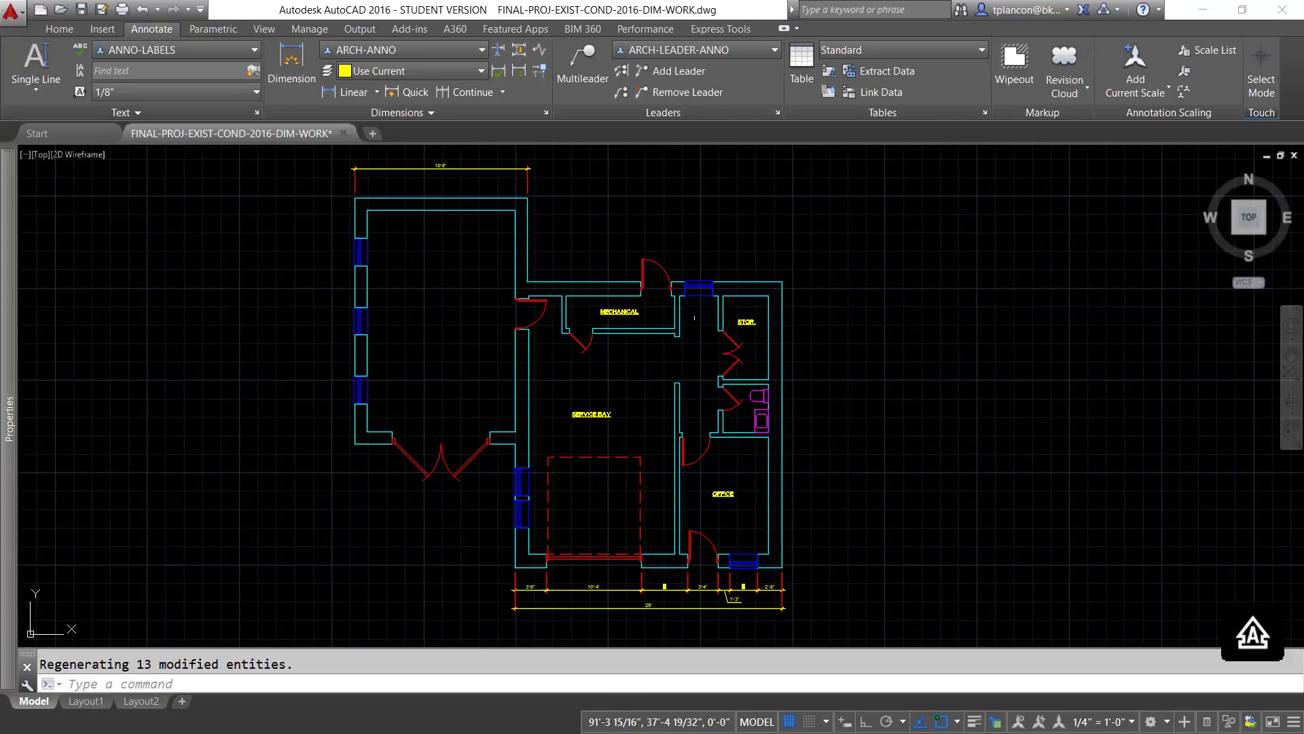
# - Place a multileader with its arrowhead at the back of the toilet and its landing up and outside the right exterior wall
pyautogui.click(585, 76)
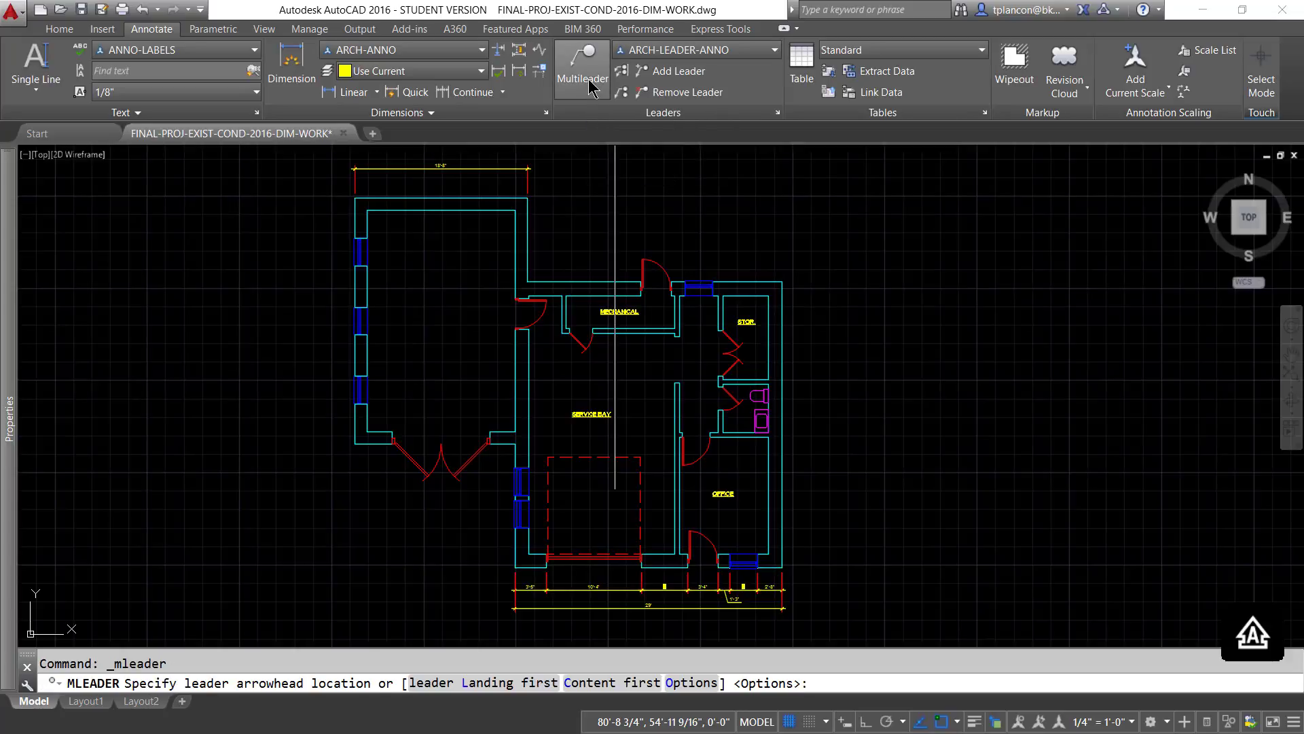
pyautogui.click(768, 395)
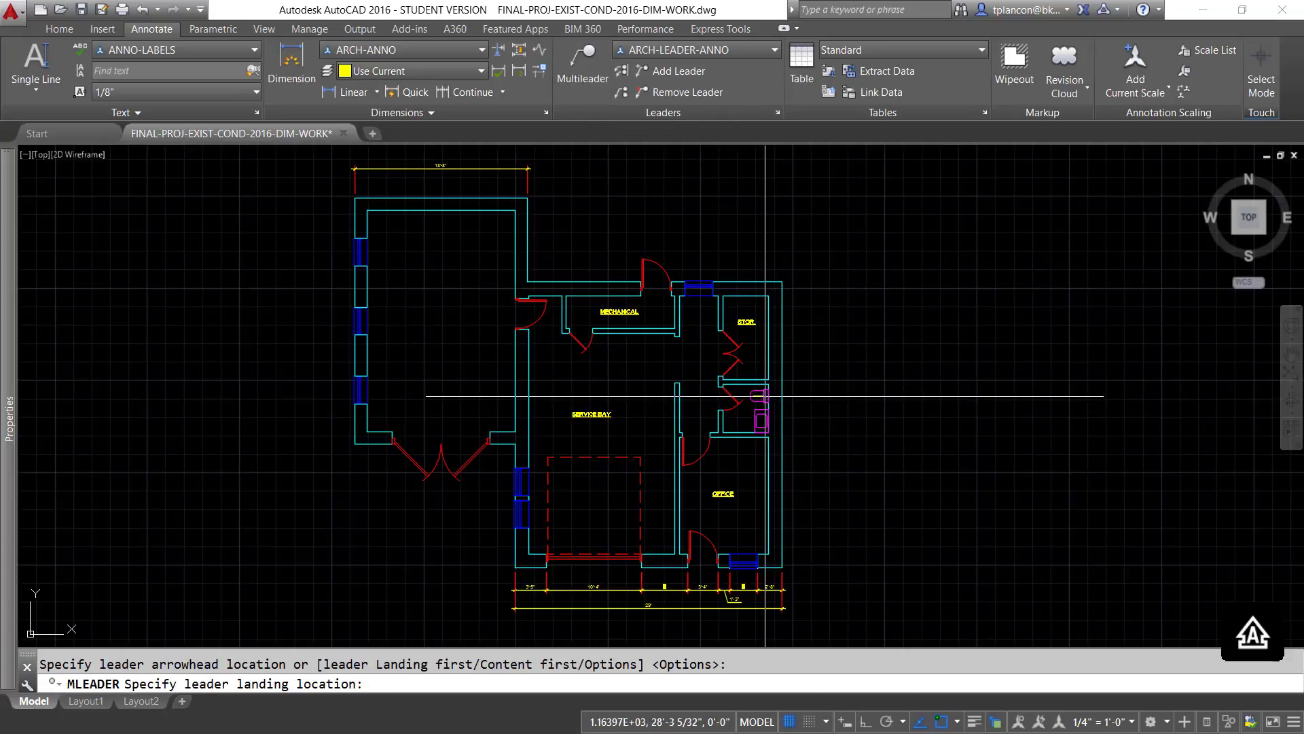
pyautogui.click(799, 371)
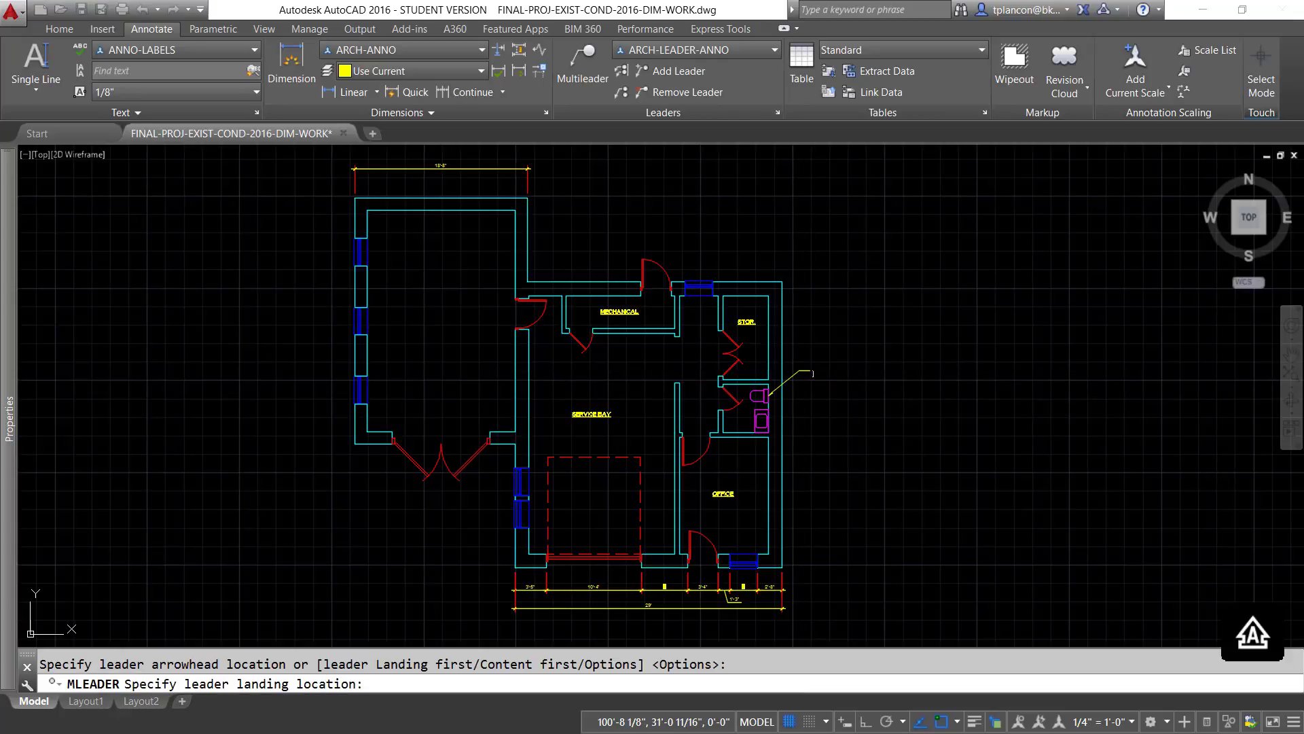
pyautogui.scroll(7, 816, 402)
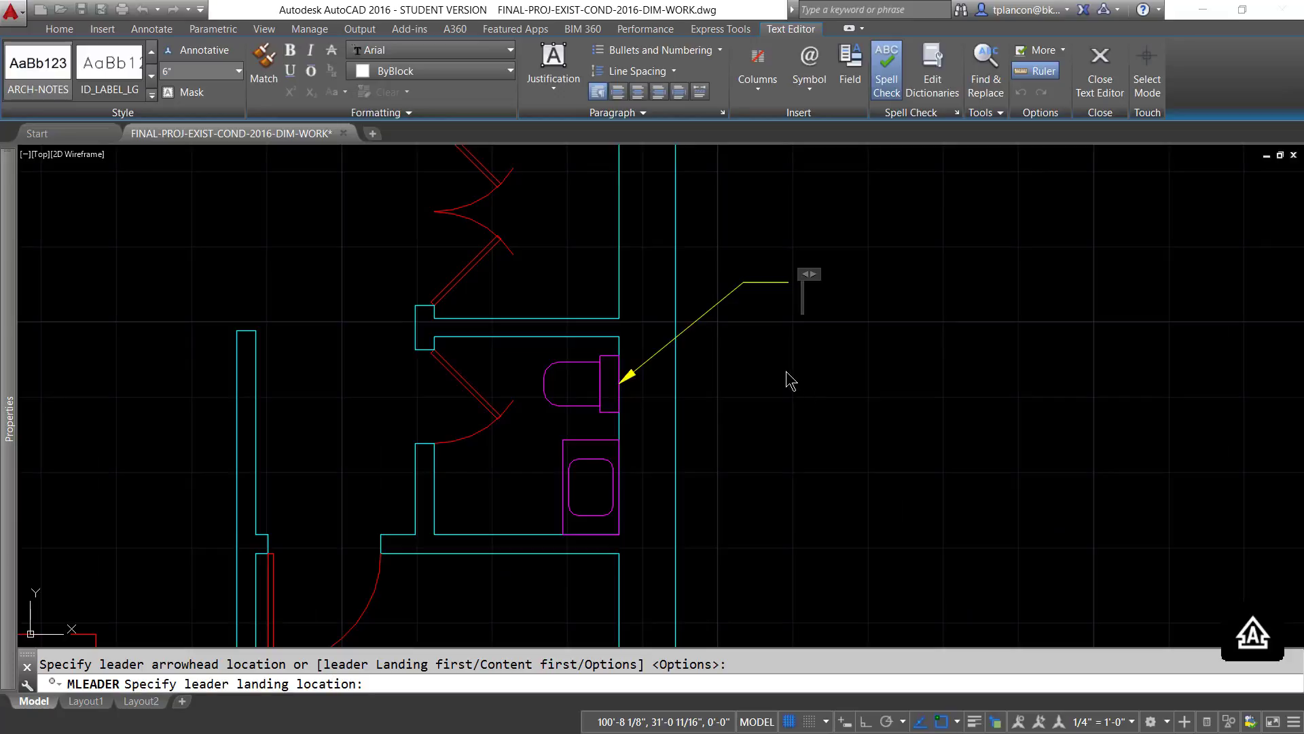
pyautogui.moveTo(776, 389); pyautogui.dragTo(745, 452, button='middle')
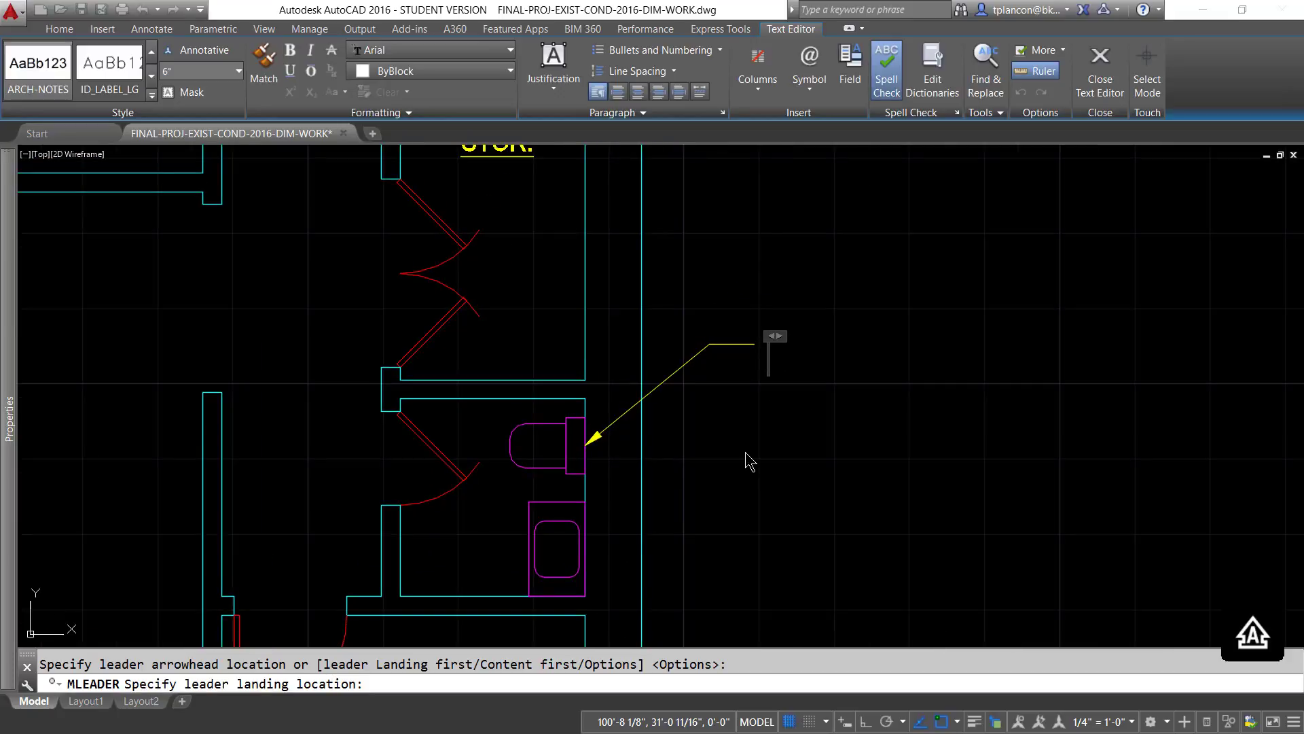
# - Enter the leader note on three lines as "EXISTING FIXTURE.", "REMOVE AND SAVE" and "FOR RE-USE.", and finish the text
pyautogui.write('EXISTING')
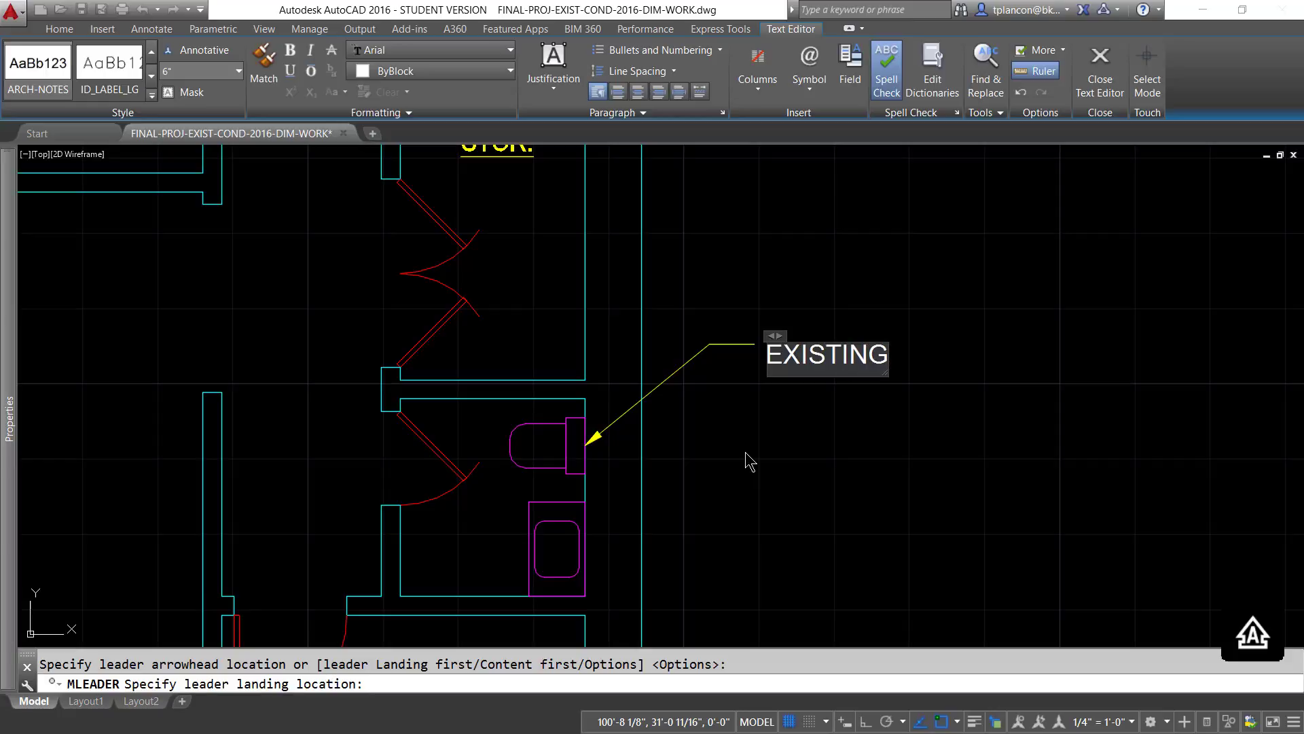
pyautogui.write(' FI')
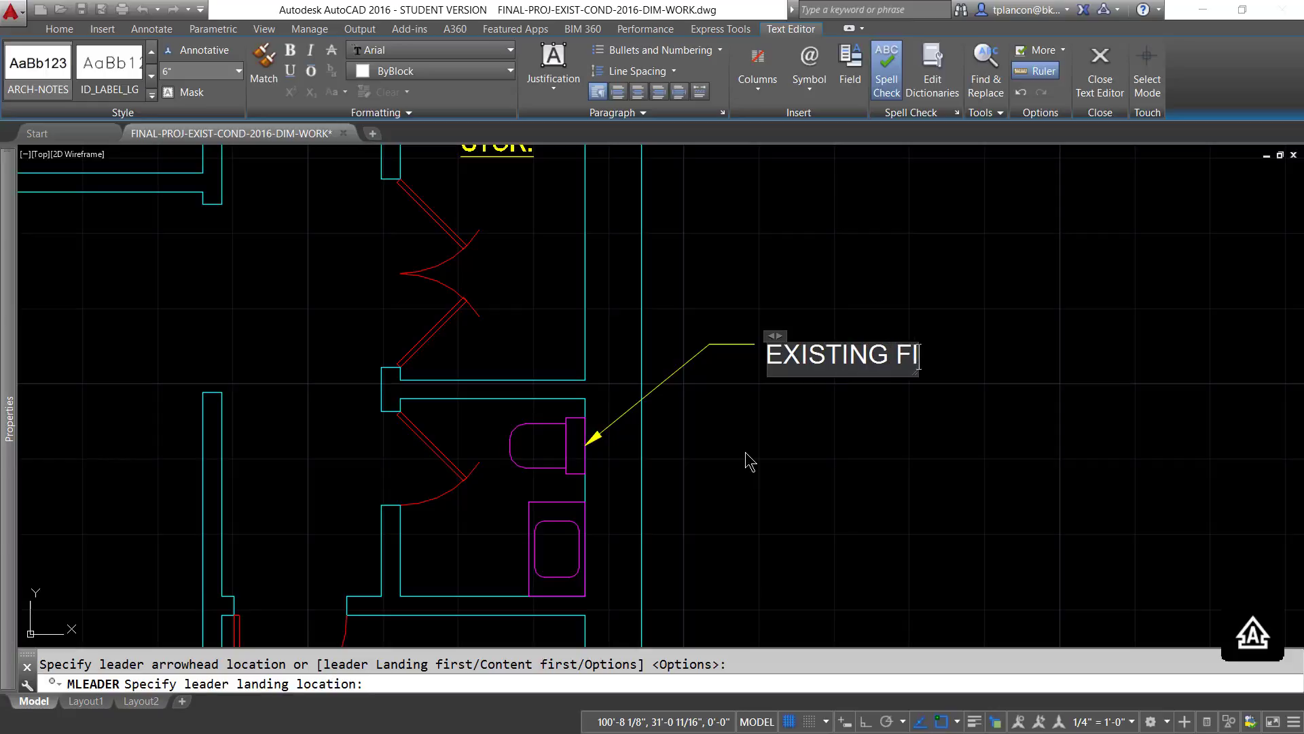
pyautogui.write('XTURE')
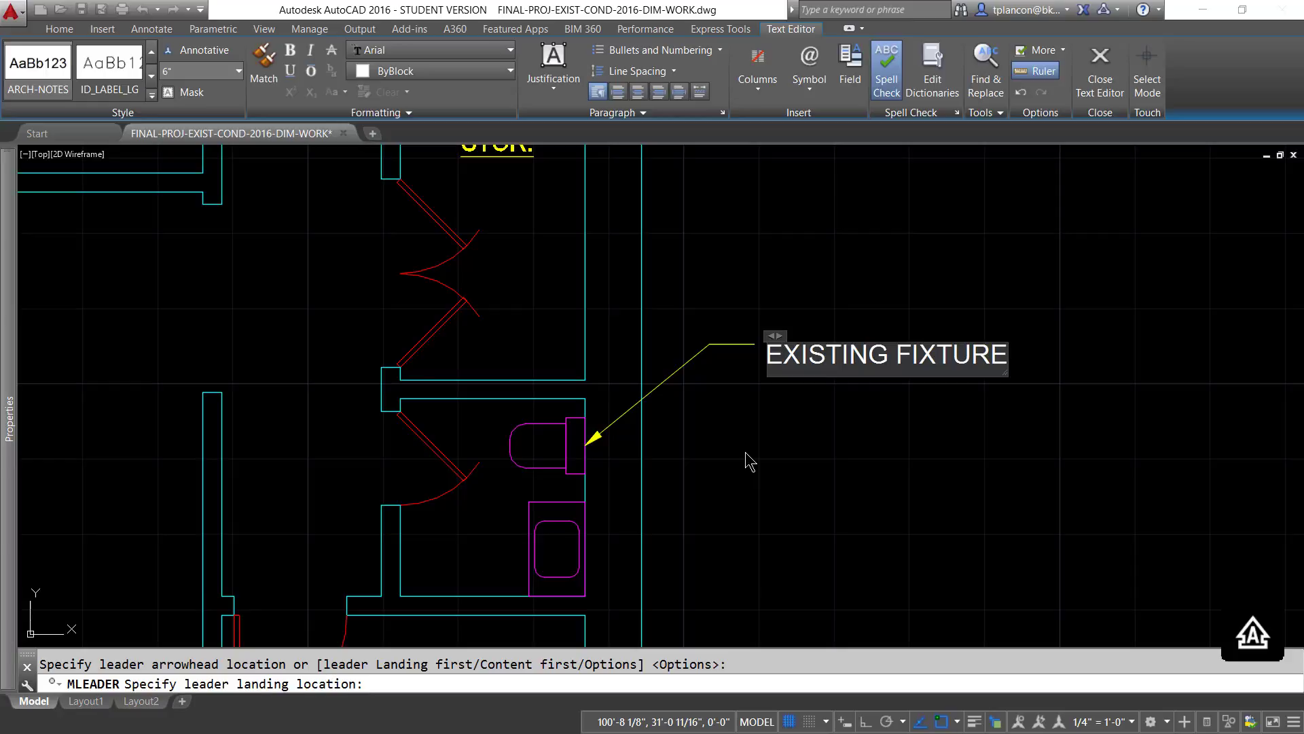
pyautogui.write('.')
pyautogui.press('Return')
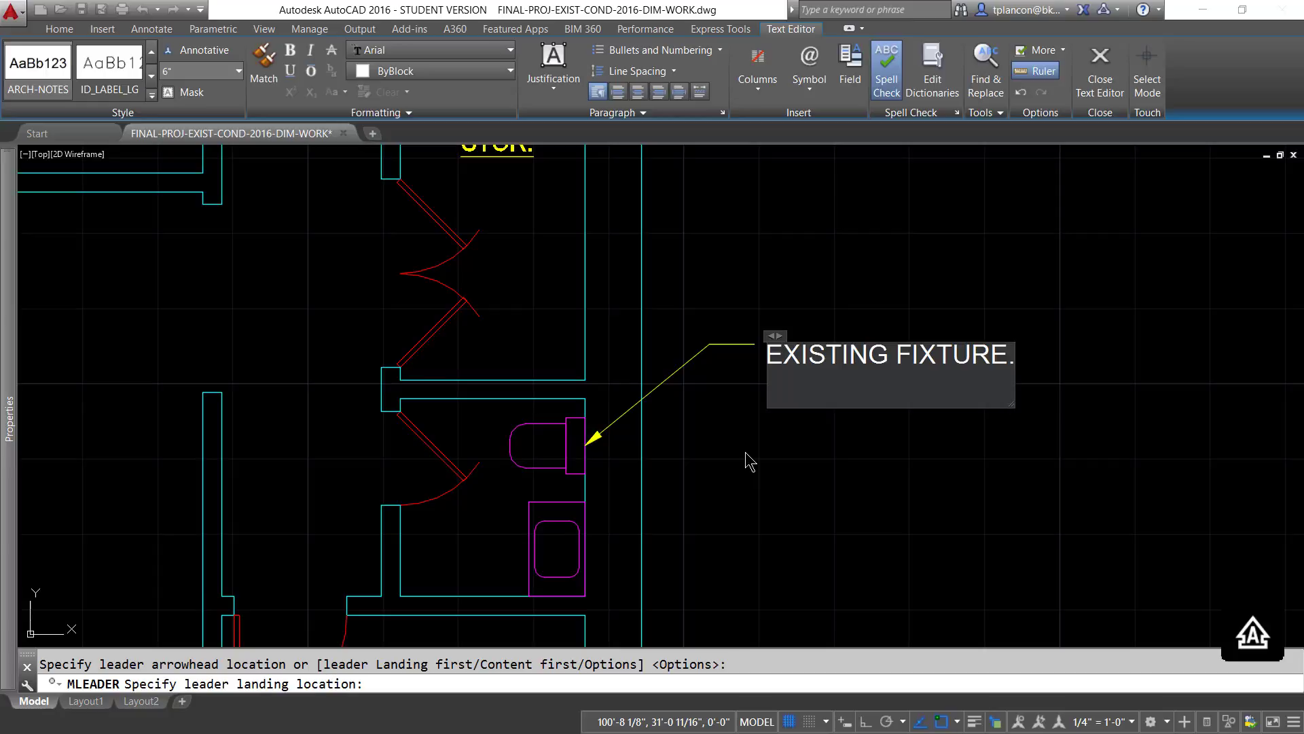
pyautogui.write('REMO')
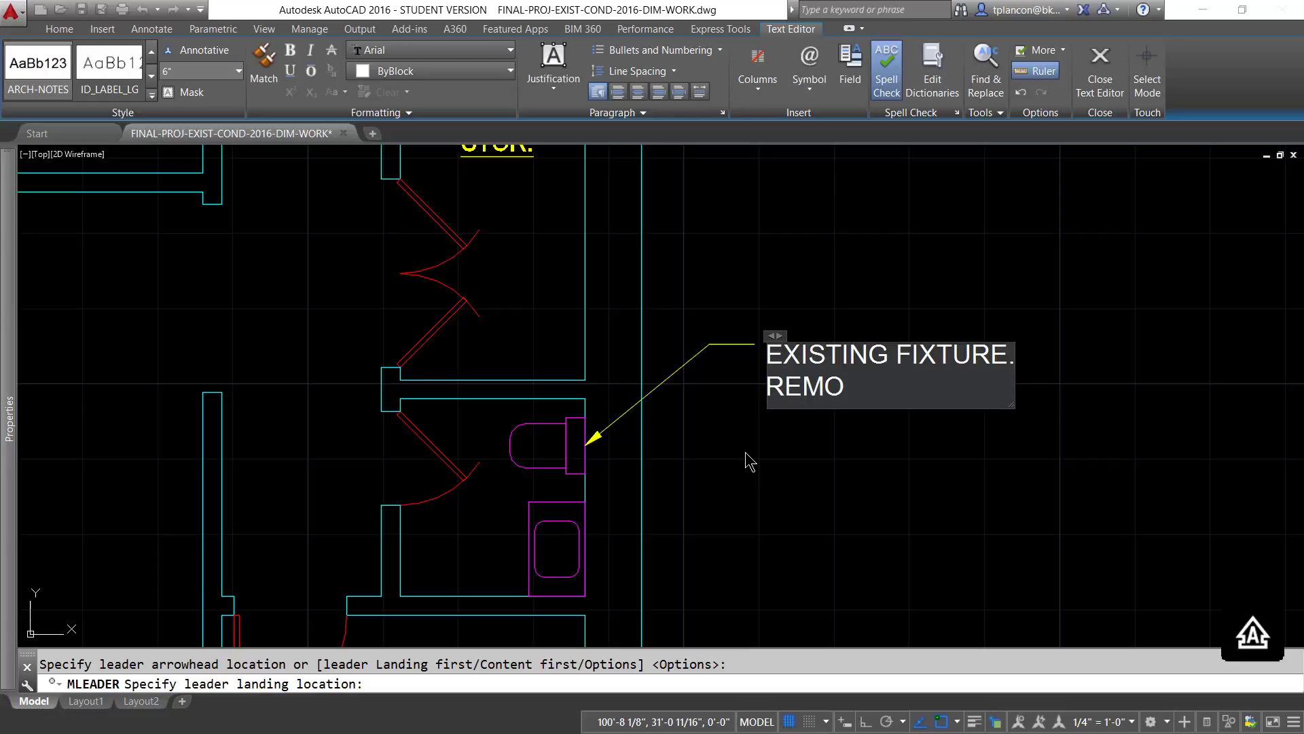
pyautogui.write('VE AND ')
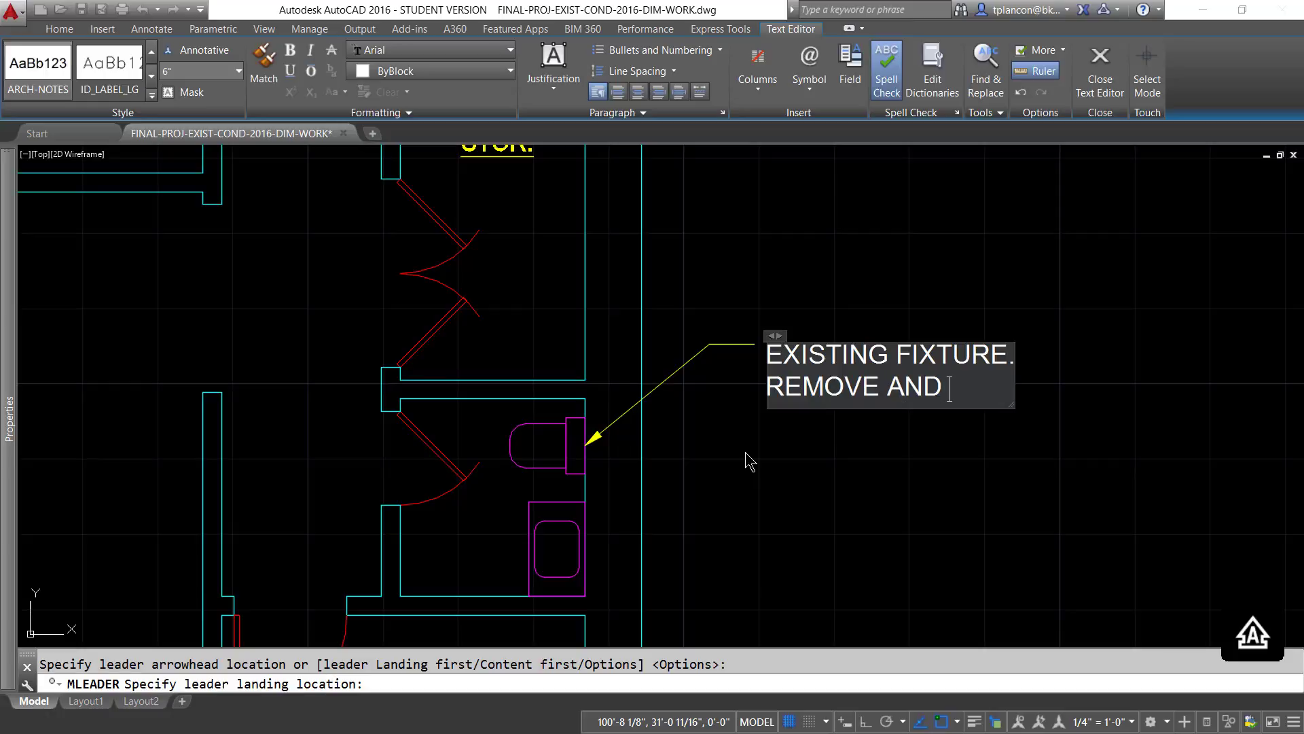
pyautogui.write('SAVE')
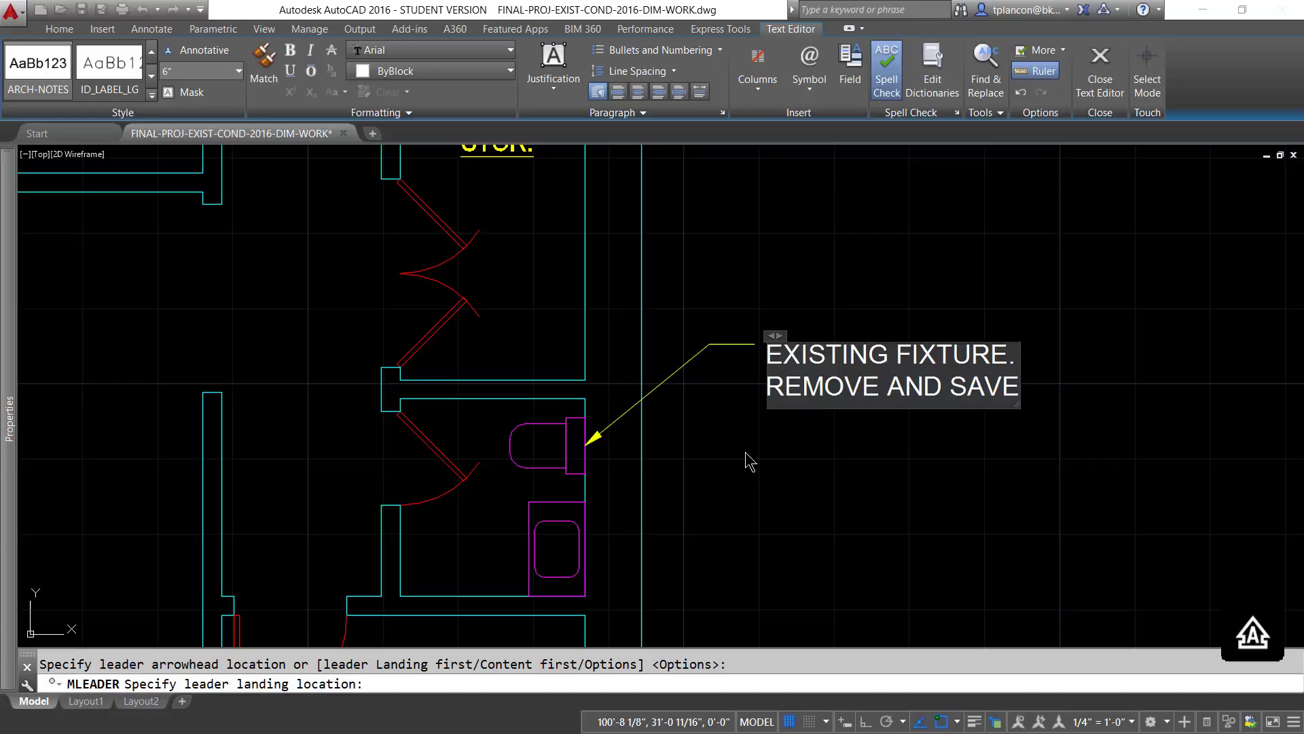
pyautogui.press('Return')
pyautogui.write('F')
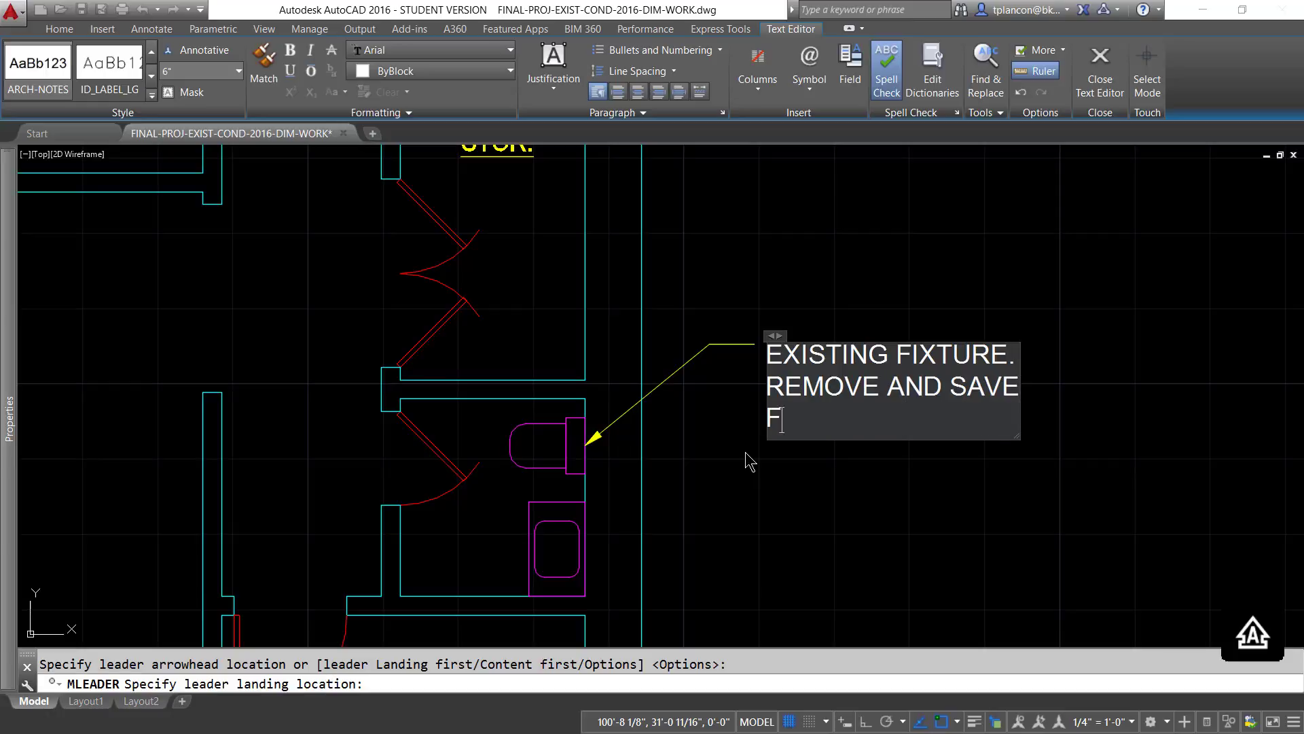
pyautogui.write('OR RE-USE.')
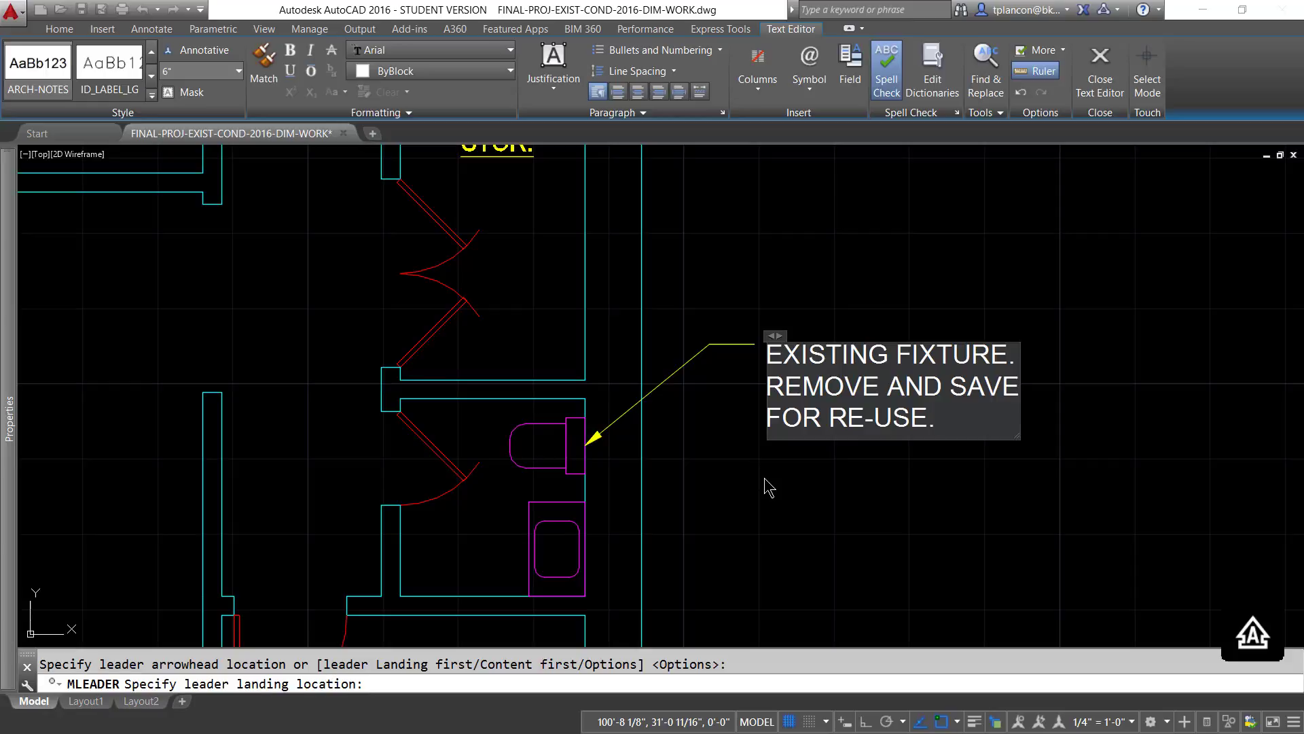
pyautogui.click(768, 486)
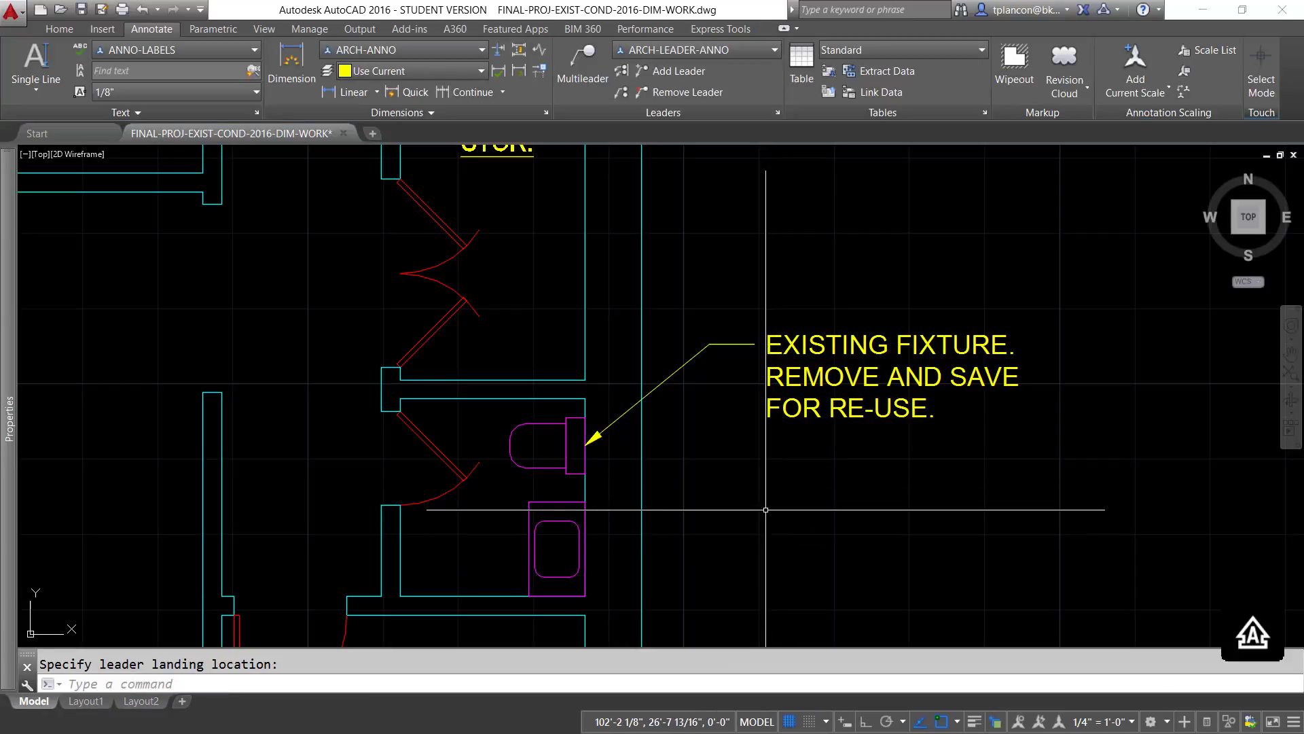
# - Preview the plan annotations at the 1/8" = 1'-0" annotation scale, and return the current scale to 1/4" = 1'-0"
pyautogui.scroll(-5, 766, 510)
pyautogui.moveTo(766, 510)
pyautogui.mouseDown(button='middle')
pyautogui.moveTo(788, 445)
pyautogui.moveTo(842, 421)
pyautogui.moveTo(778, 432)
pyautogui.mouseUp(button='middle')
pyautogui.scroll(-3, 843, 421)
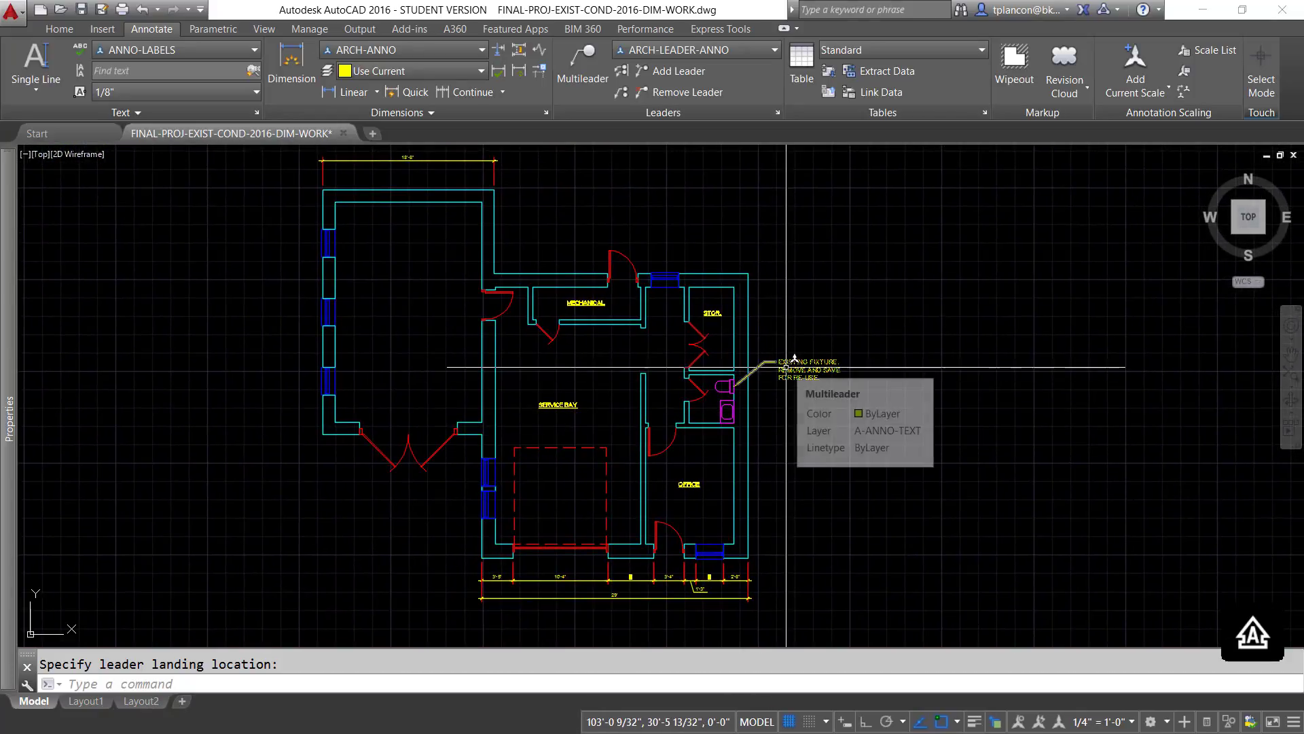
pyautogui.scroll(2, 758, 442)
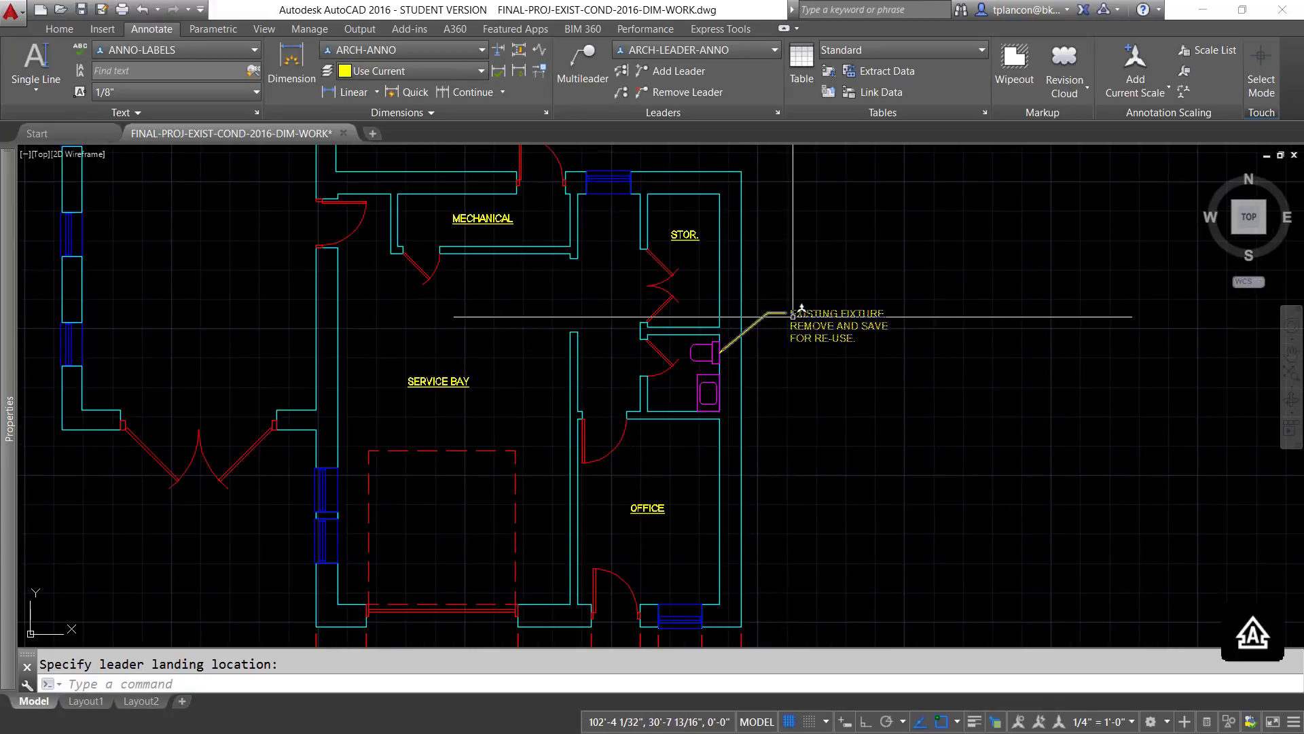
pyautogui.click(1133, 722)
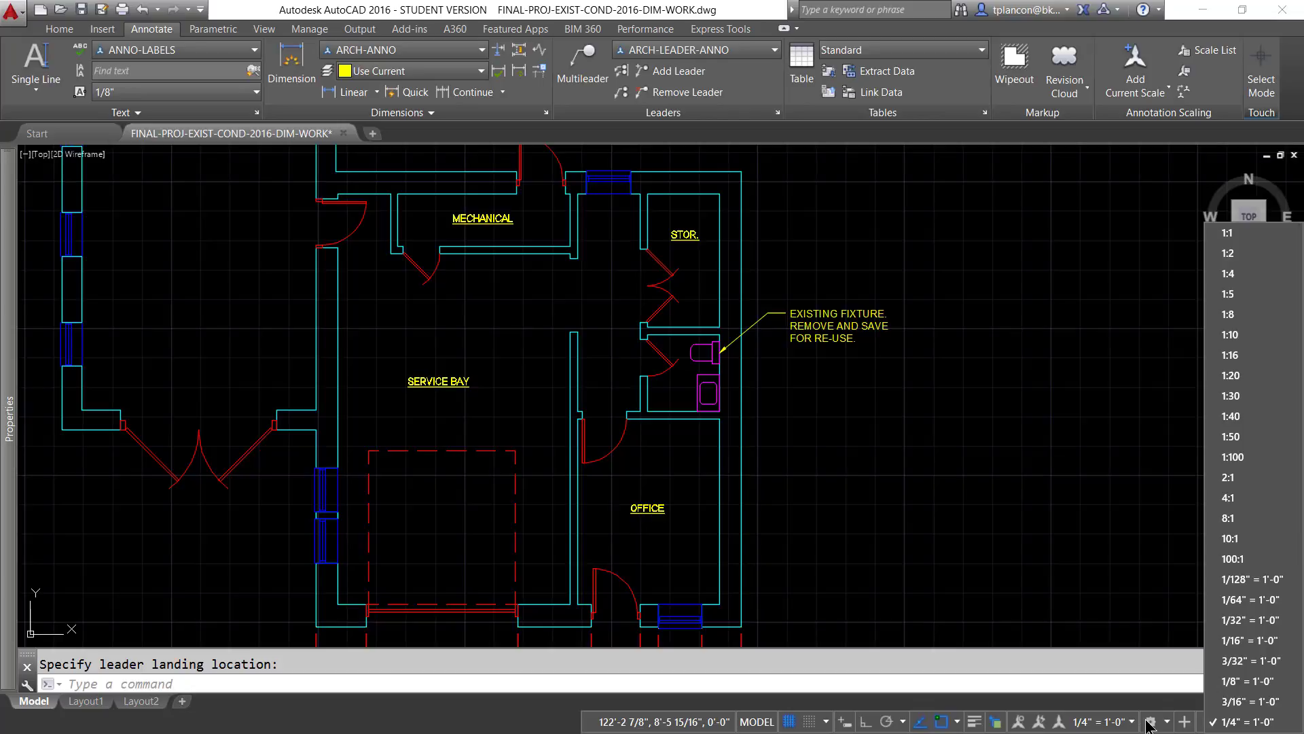
pyautogui.click(1233, 681)
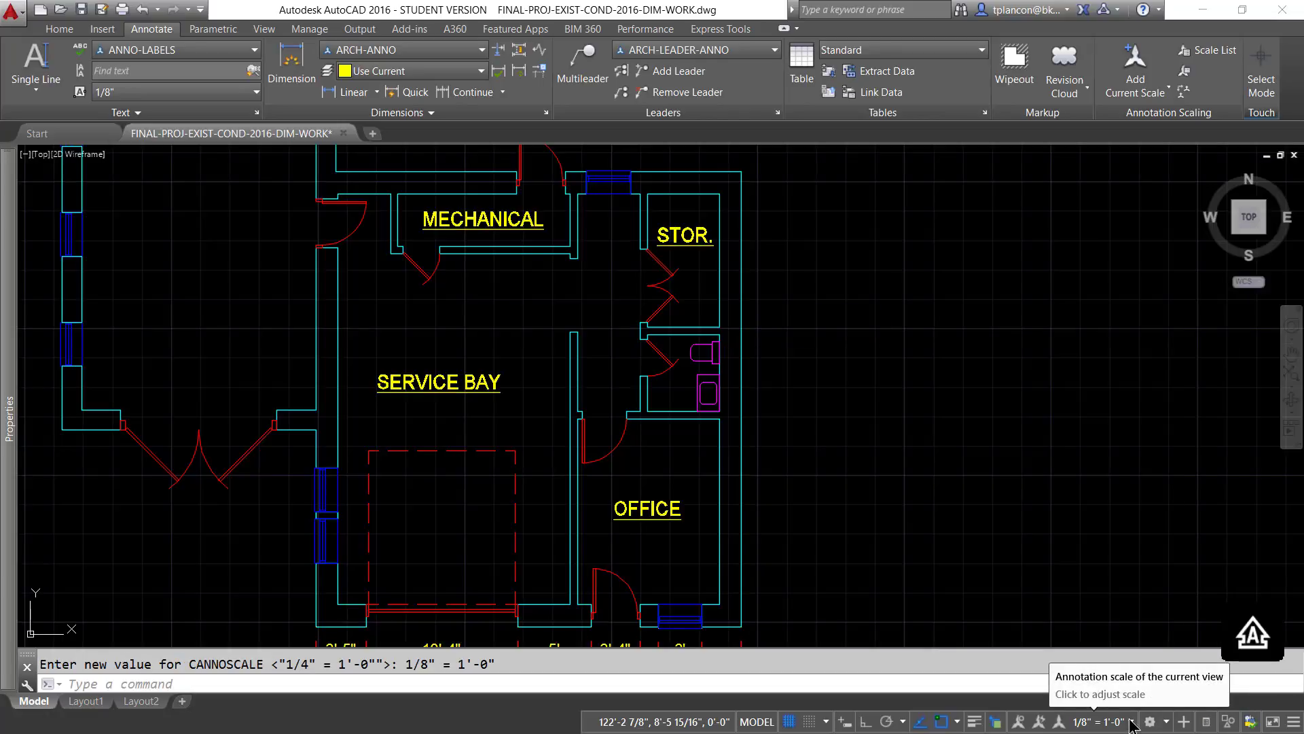
pyautogui.click(1131, 723)
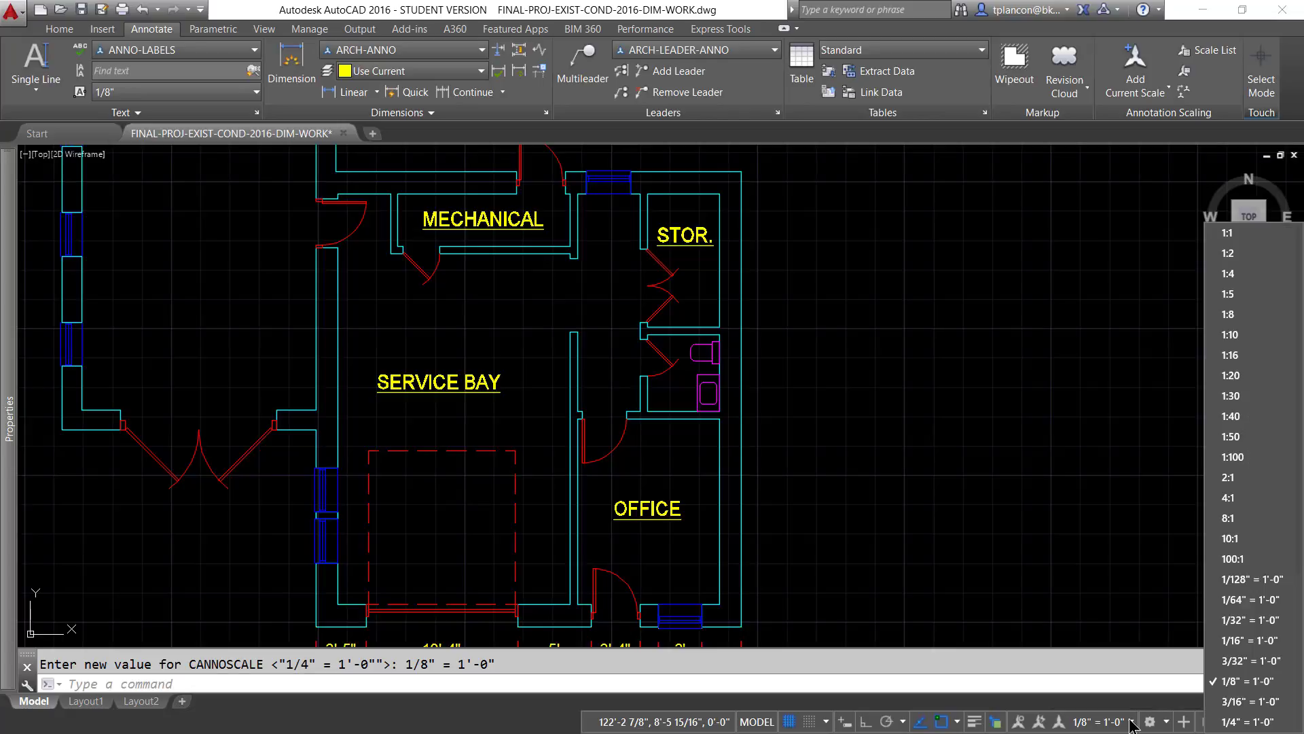
pyautogui.click(1238, 722)
# - Add the 1/8" = 1'-0" and 3/16" = 1'-0" annotation scales to the existing-fixture multileader beside the toilet
pyautogui.click(889, 374)
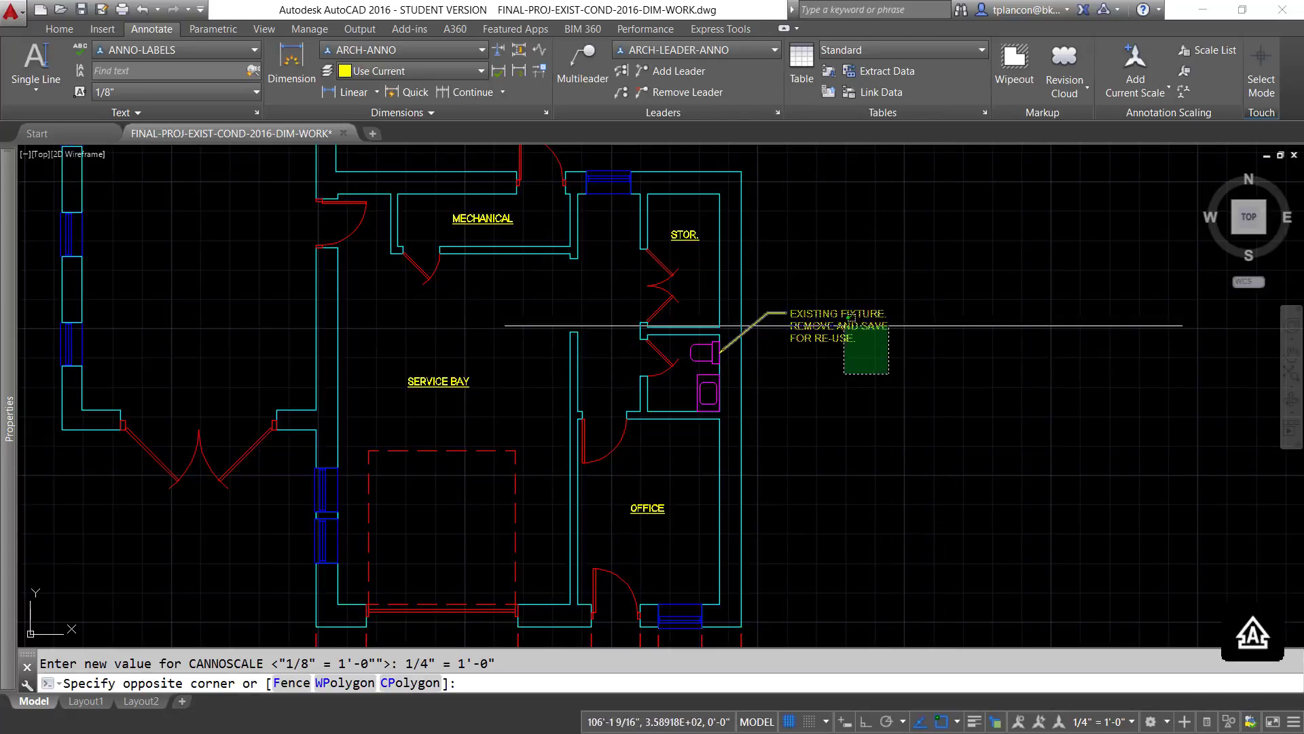
pyautogui.click(812, 325)
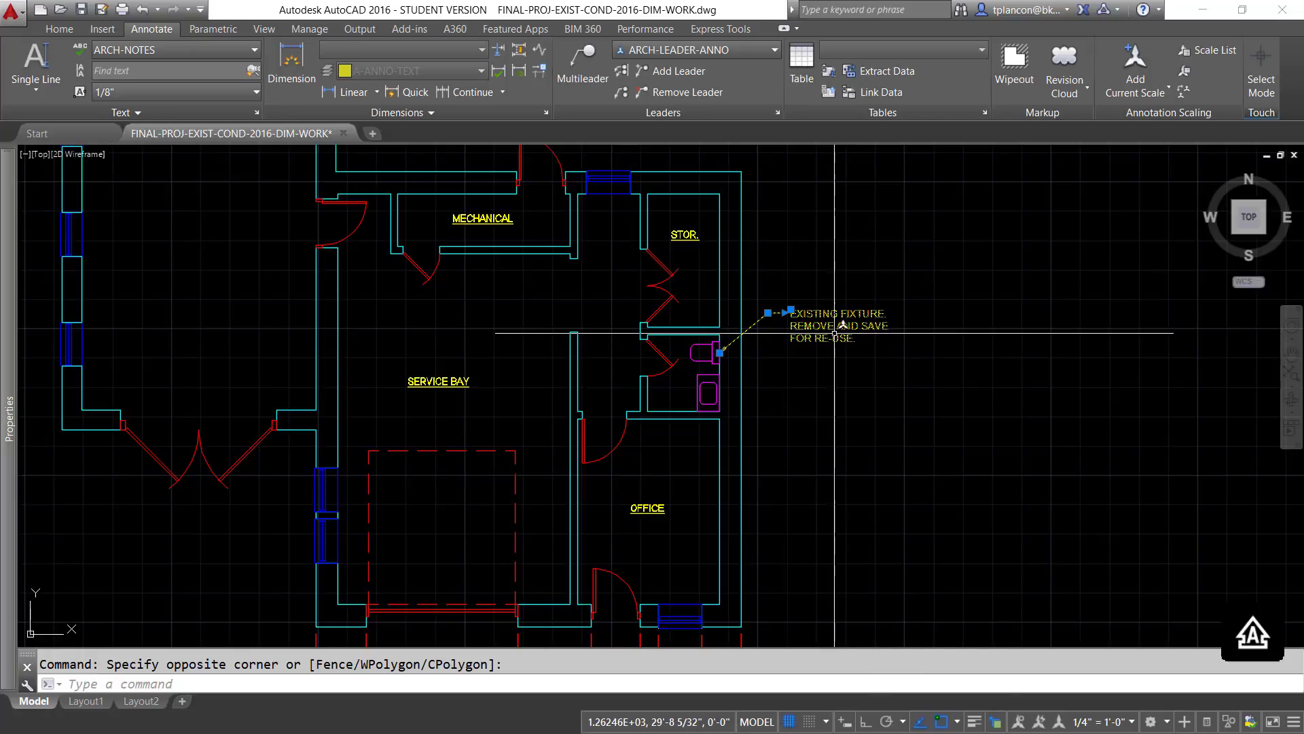
pyautogui.rightClick(835, 332)
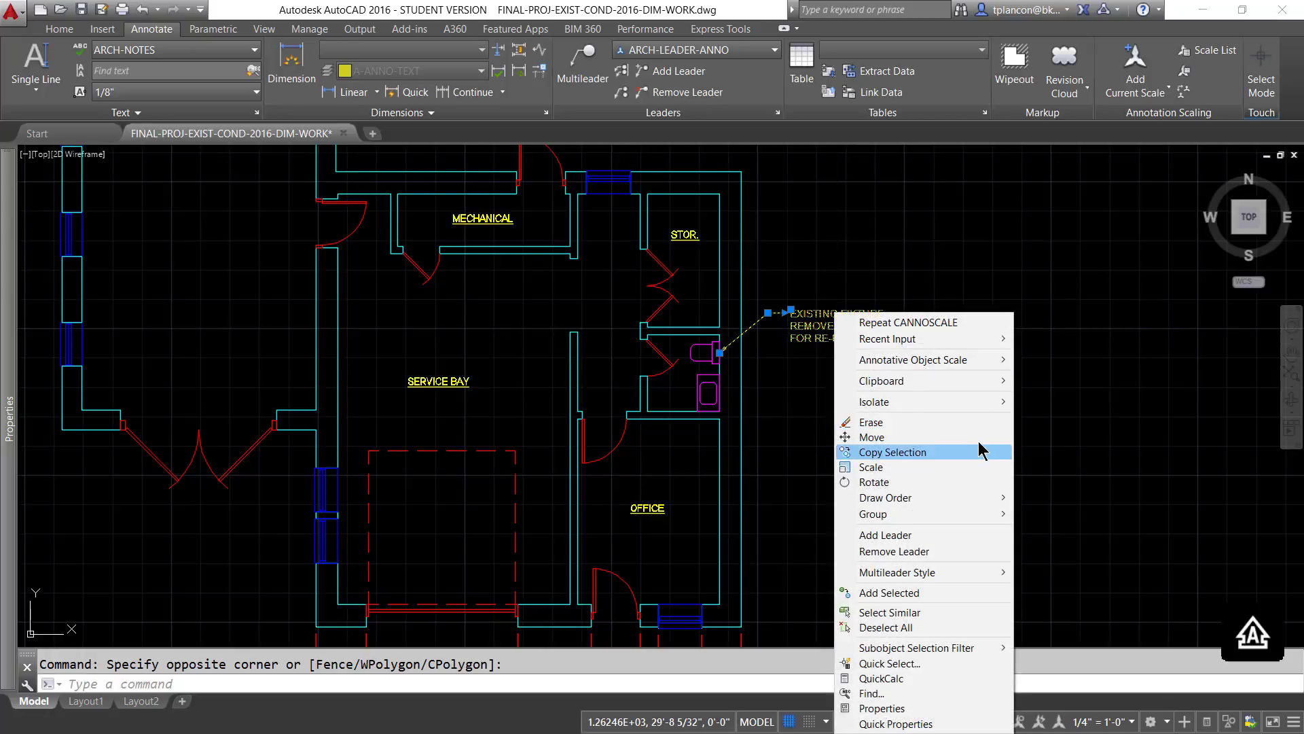
pyautogui.moveTo(938, 360)
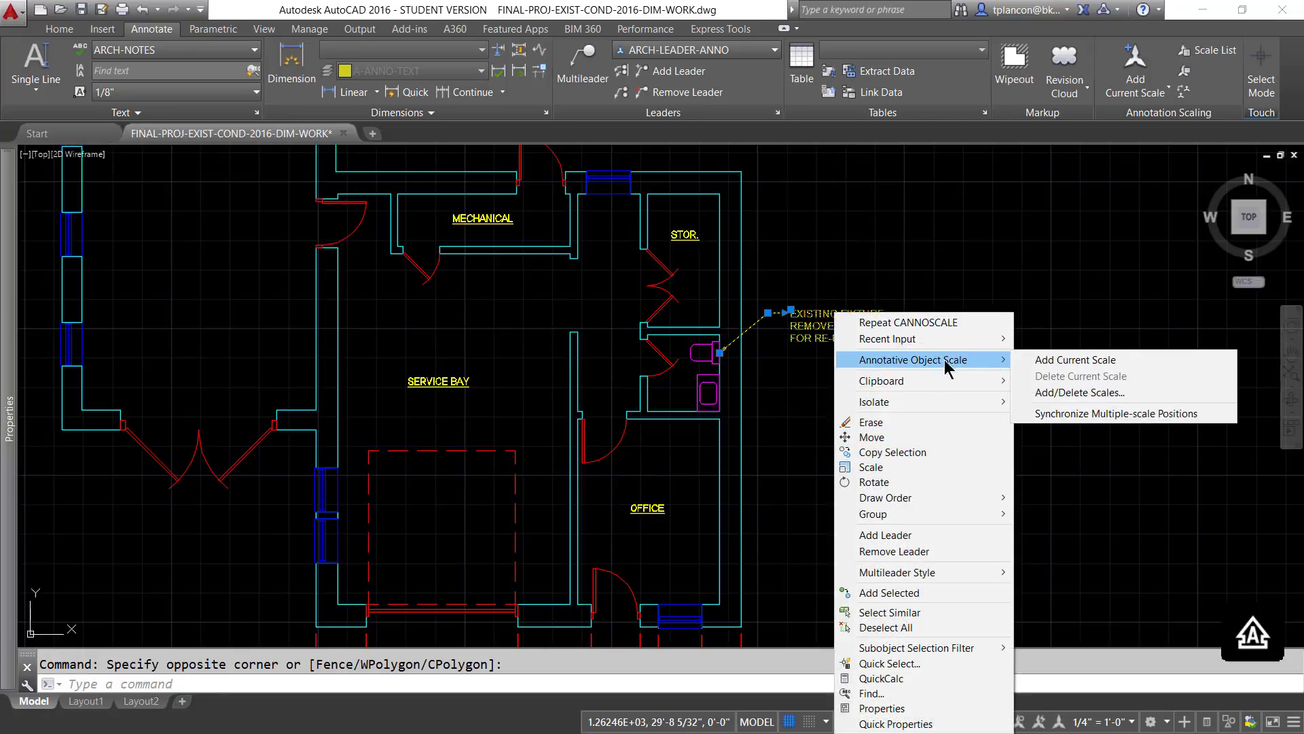
pyautogui.click(1075, 392)
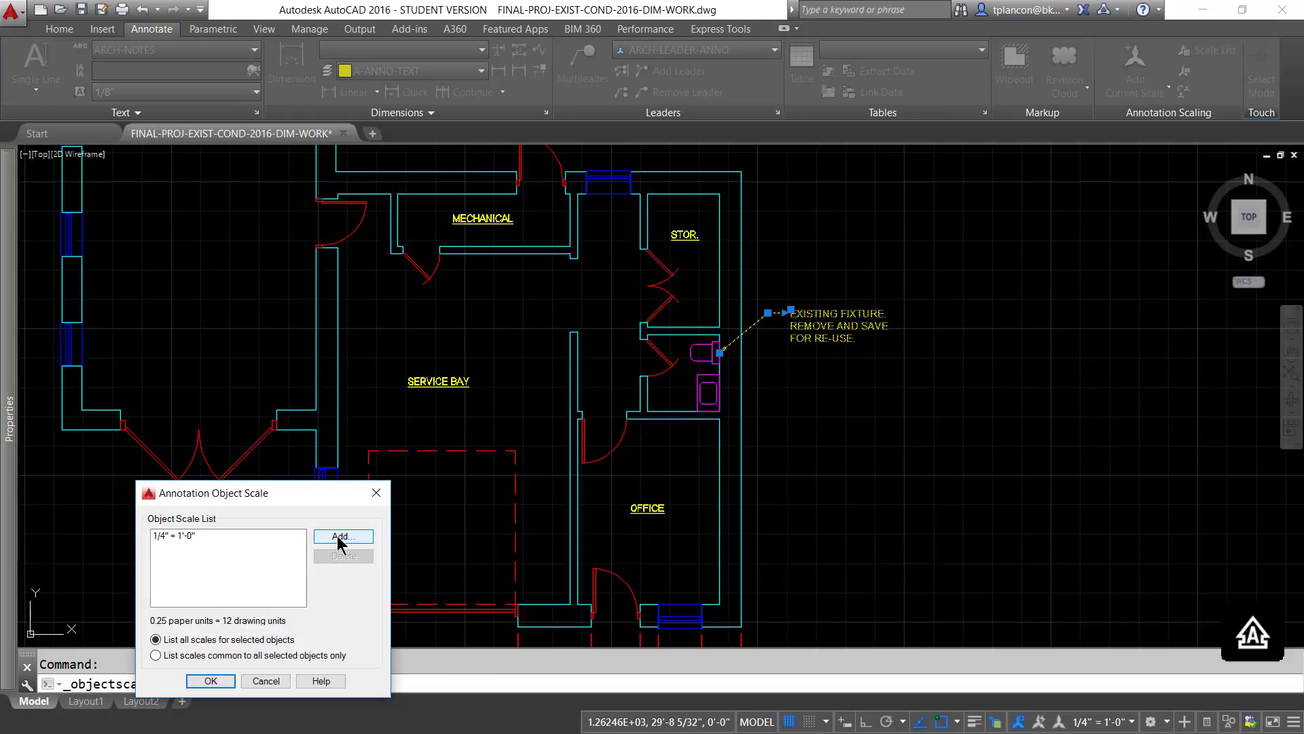
pyautogui.click(342, 537)
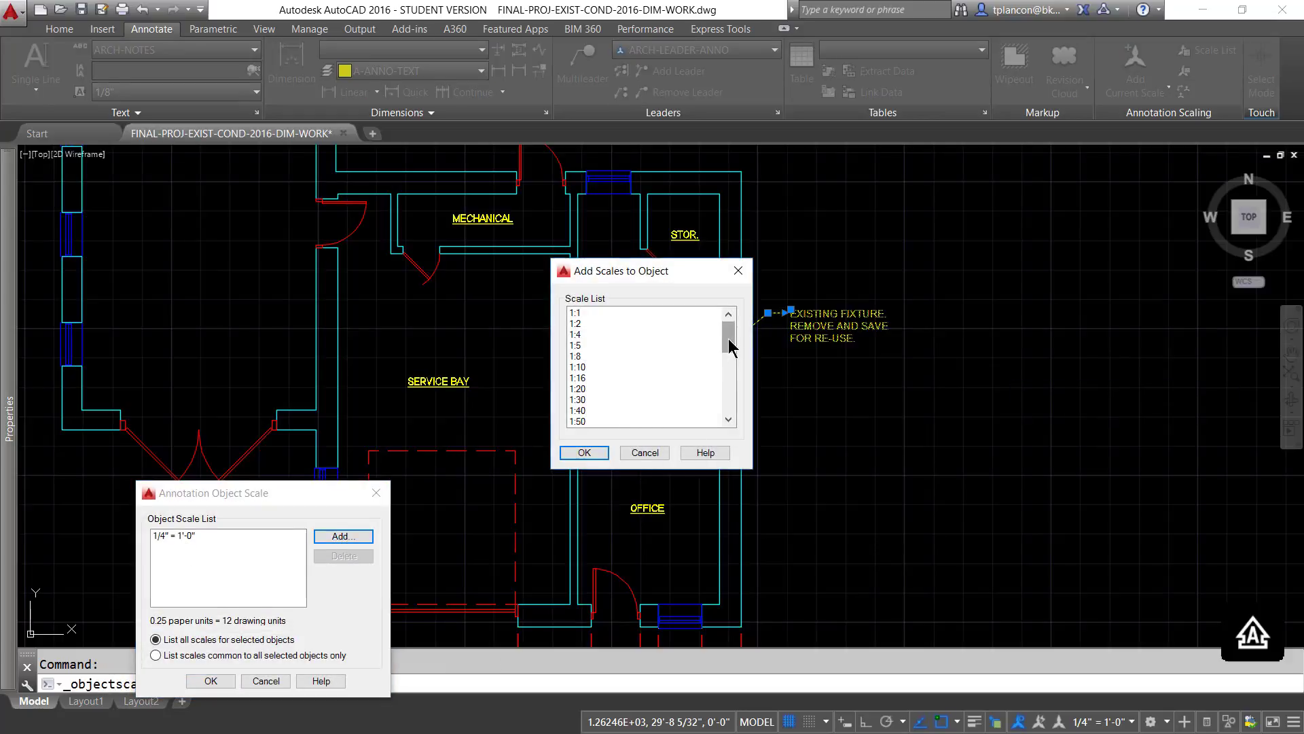
pyautogui.moveTo(729, 338); pyautogui.dragTo(732, 386)
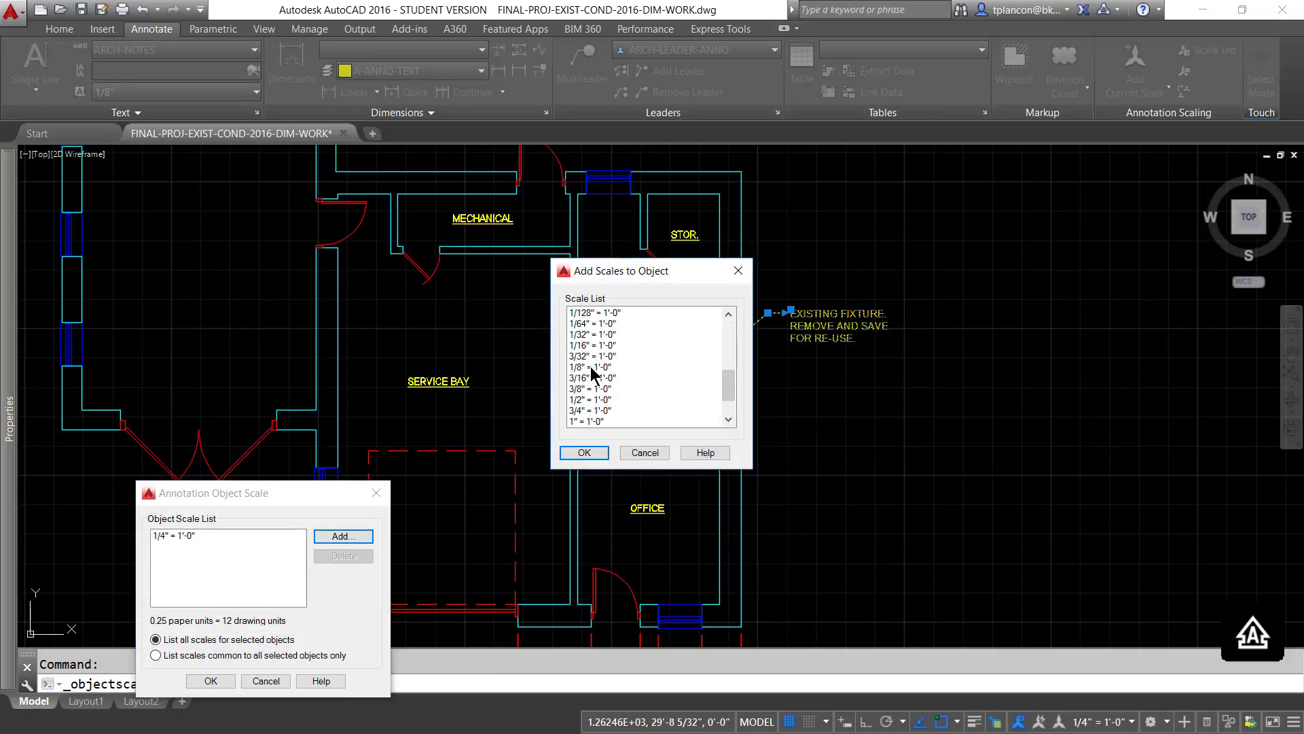
pyautogui.click(589, 367)
pyautogui.keyDown('ctrl'); pyautogui.click(595, 378); pyautogui.keyUp('ctrl')
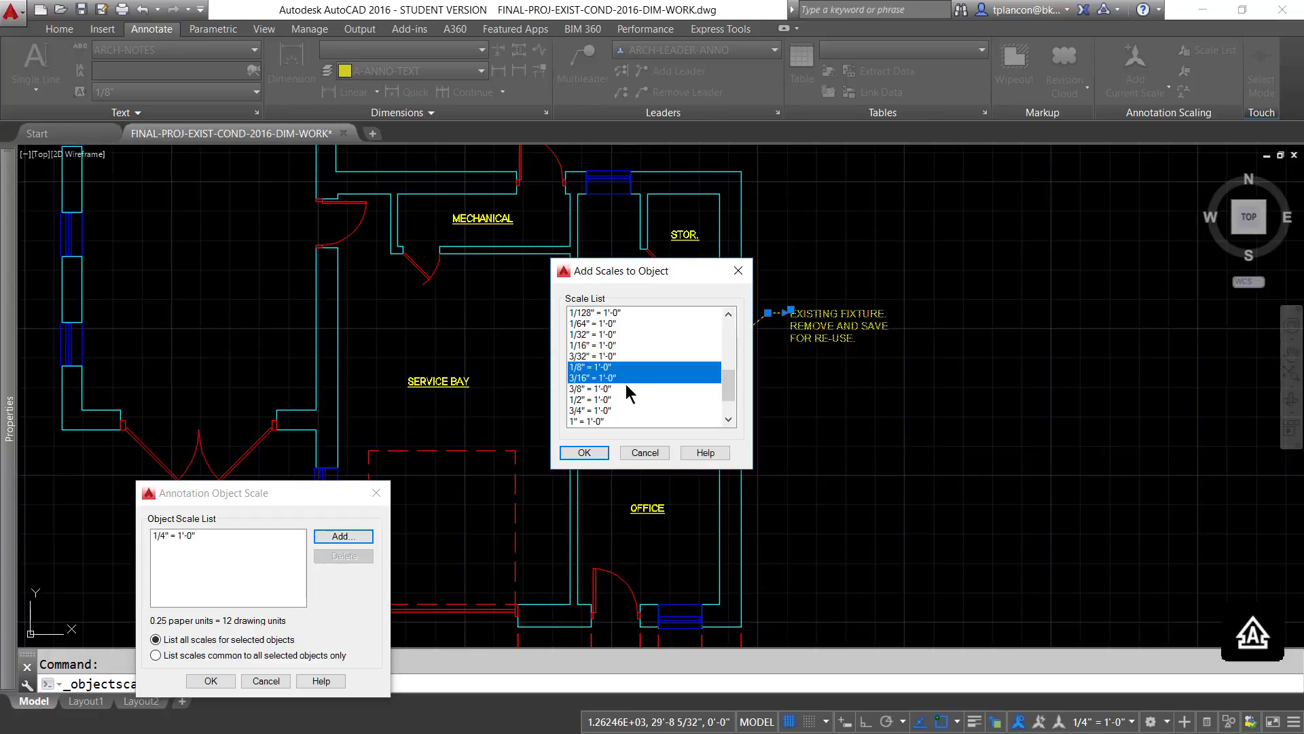
pyautogui.click(584, 453)
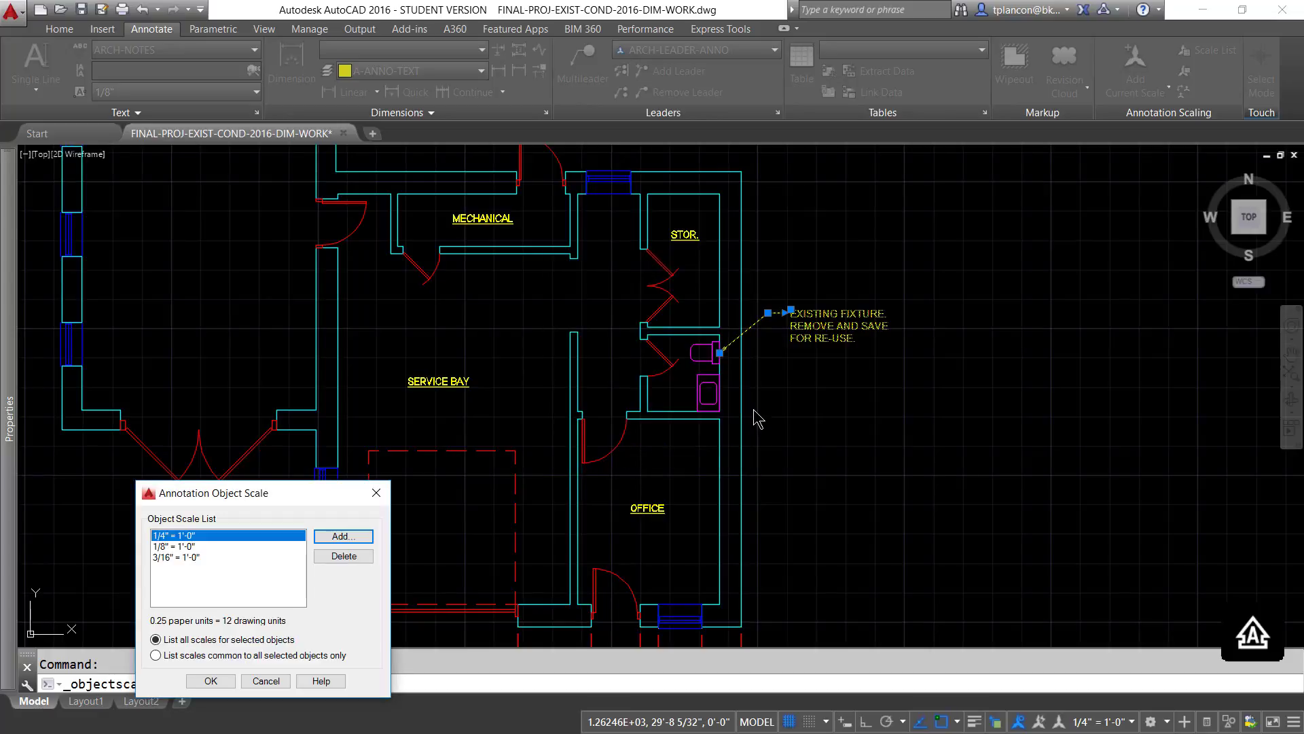
pyautogui.click(210, 680)
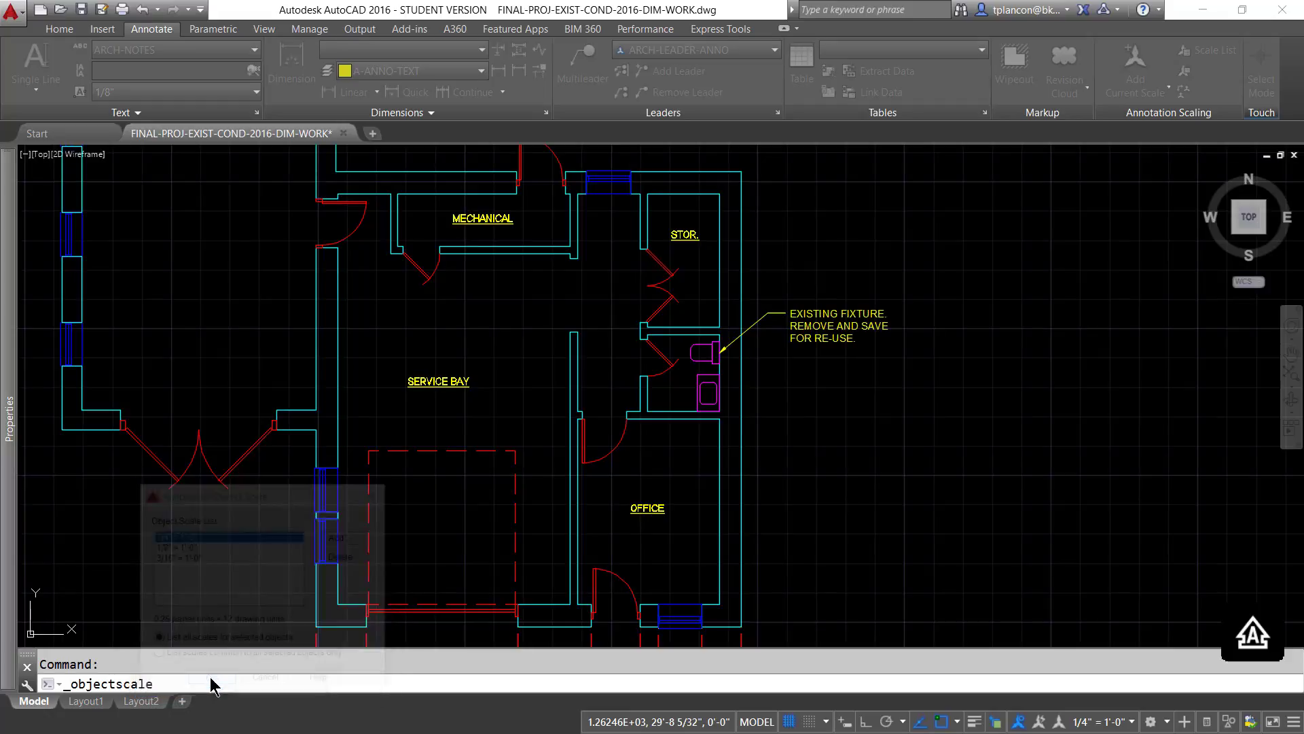
# - Review the multileader at annotation scales 1/8" = 1'-0" and 3/16" = 1'-0", and restore 1/4" = 1'-0"
pyautogui.click(1131, 721)
pyautogui.click(1233, 680)
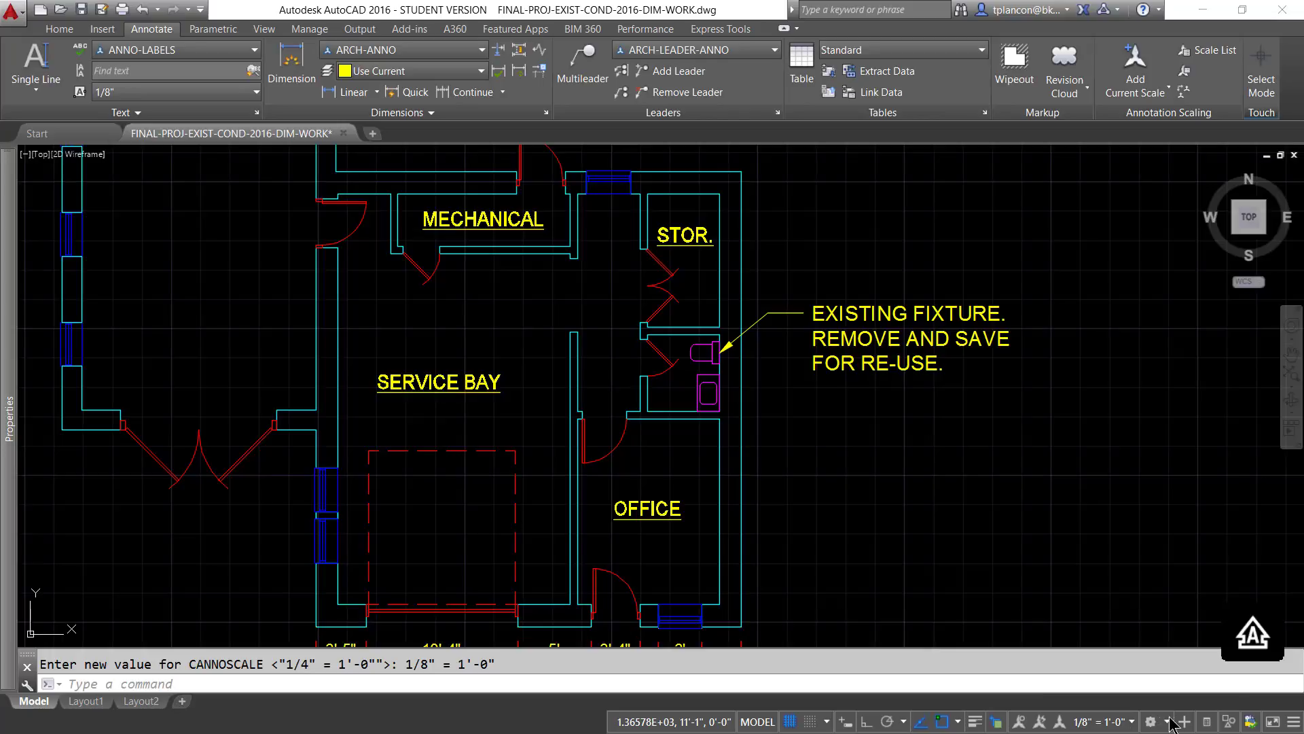
pyautogui.click(1133, 721)
pyautogui.click(1230, 704)
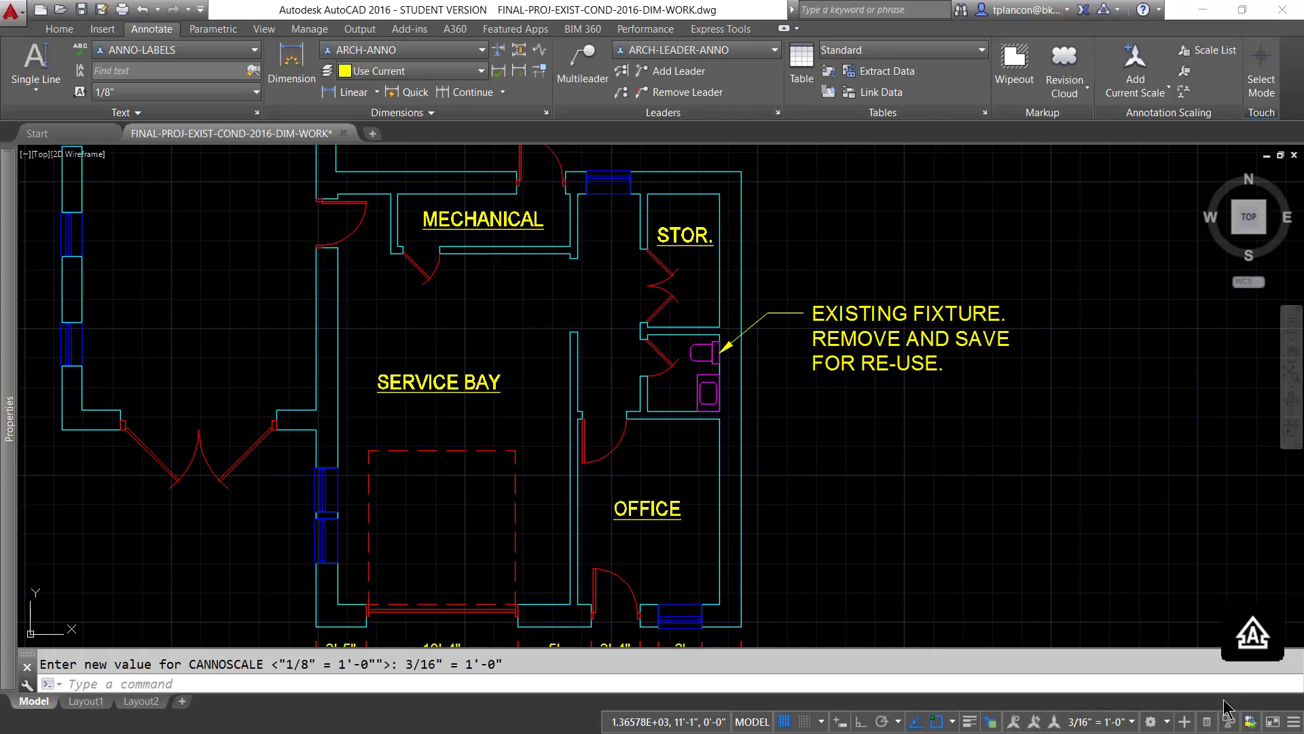
pyautogui.click(1132, 721)
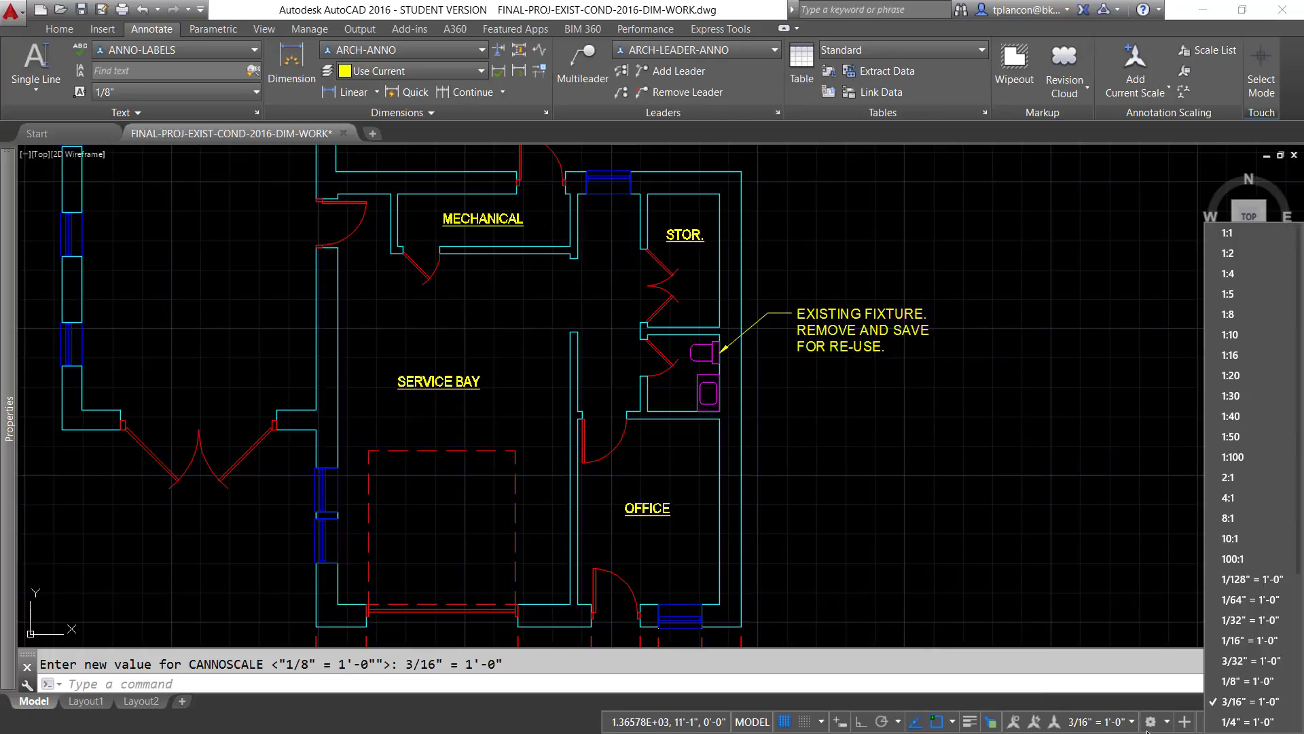
pyautogui.click(1216, 721)
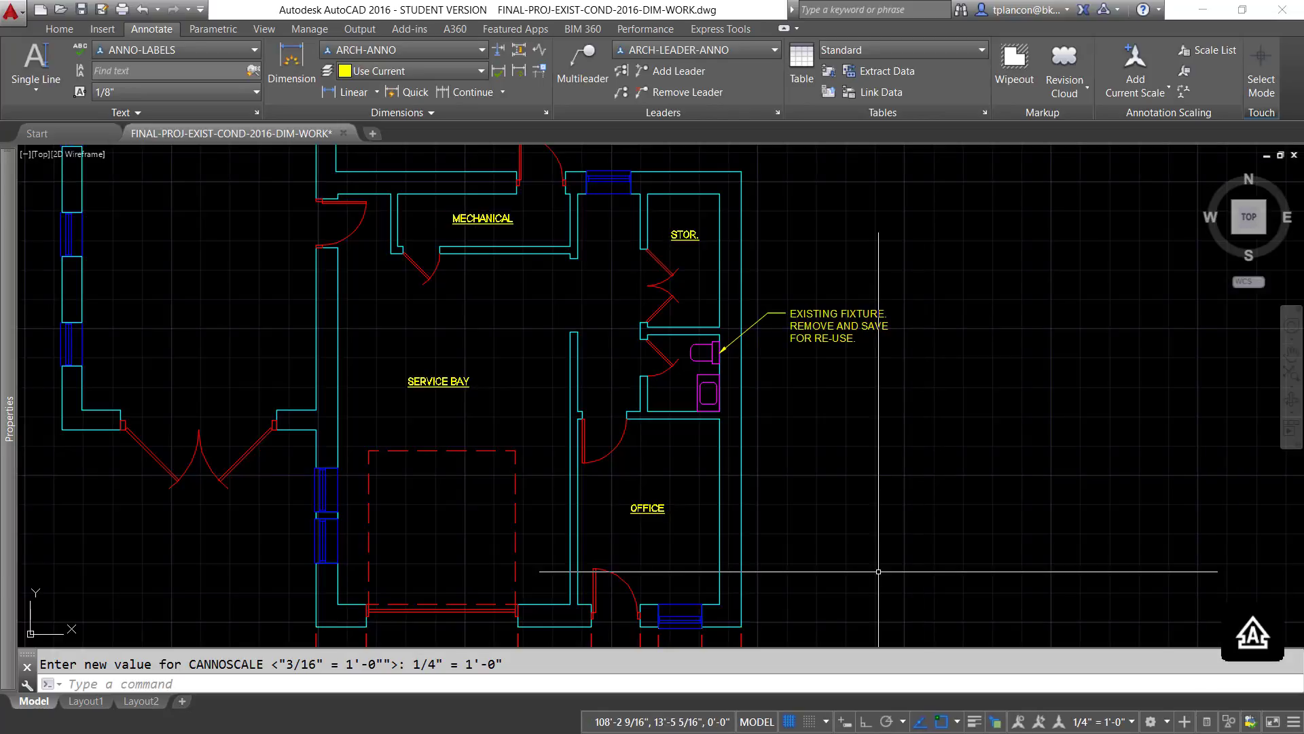
# - Make A-ANNO-DIMS the current layer and bring back the annotation tools
pyautogui.scroll(-3, 838, 536)
pyautogui.moveTo(809, 535)
pyautogui.mouseDown(button='middle')
pyautogui.moveTo(875, 501)
pyautogui.moveTo(870, 533)
pyautogui.mouseUp(button='middle')
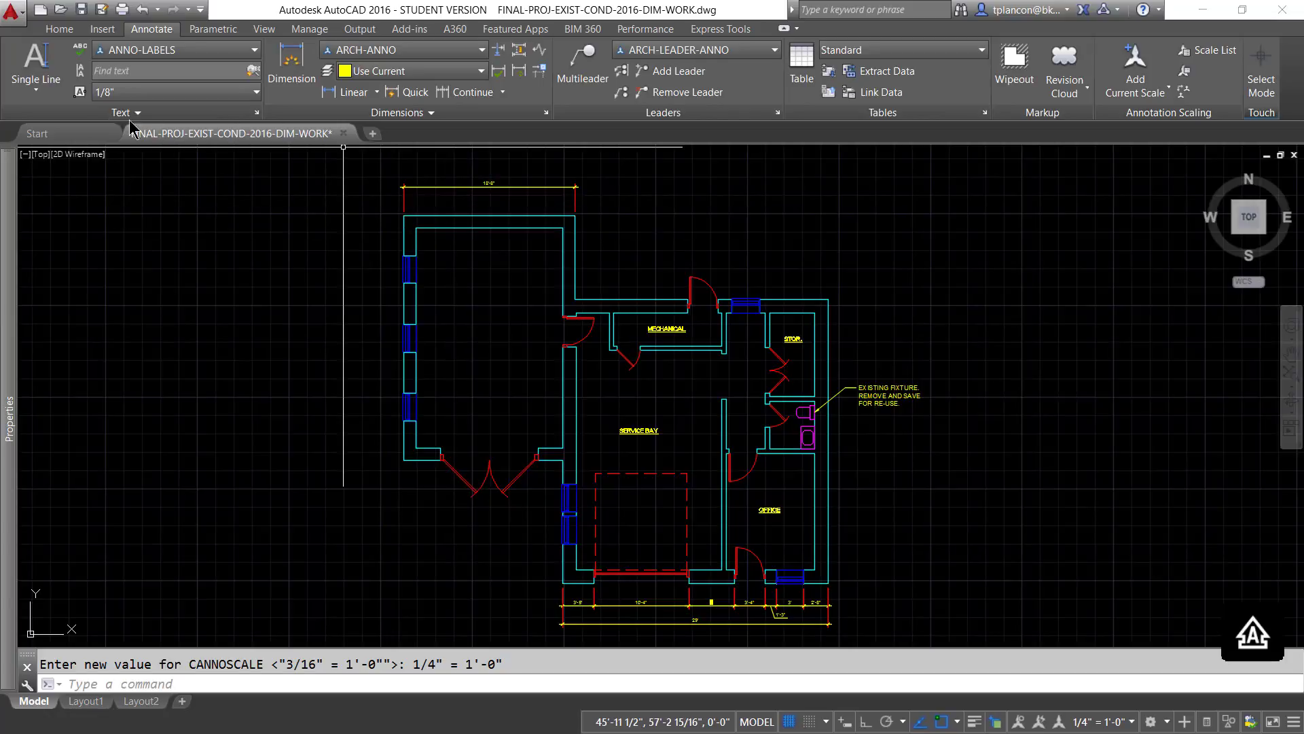
pyautogui.click(66, 28)
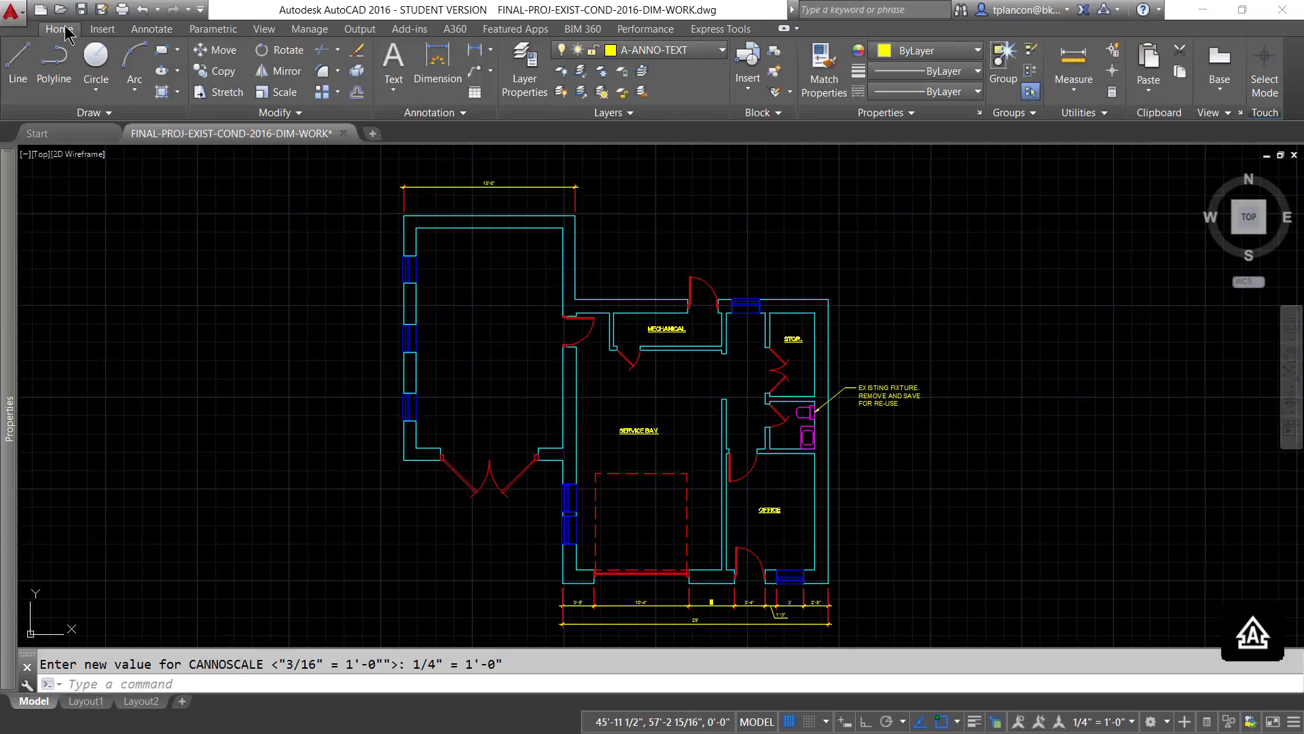
pyautogui.click(723, 49)
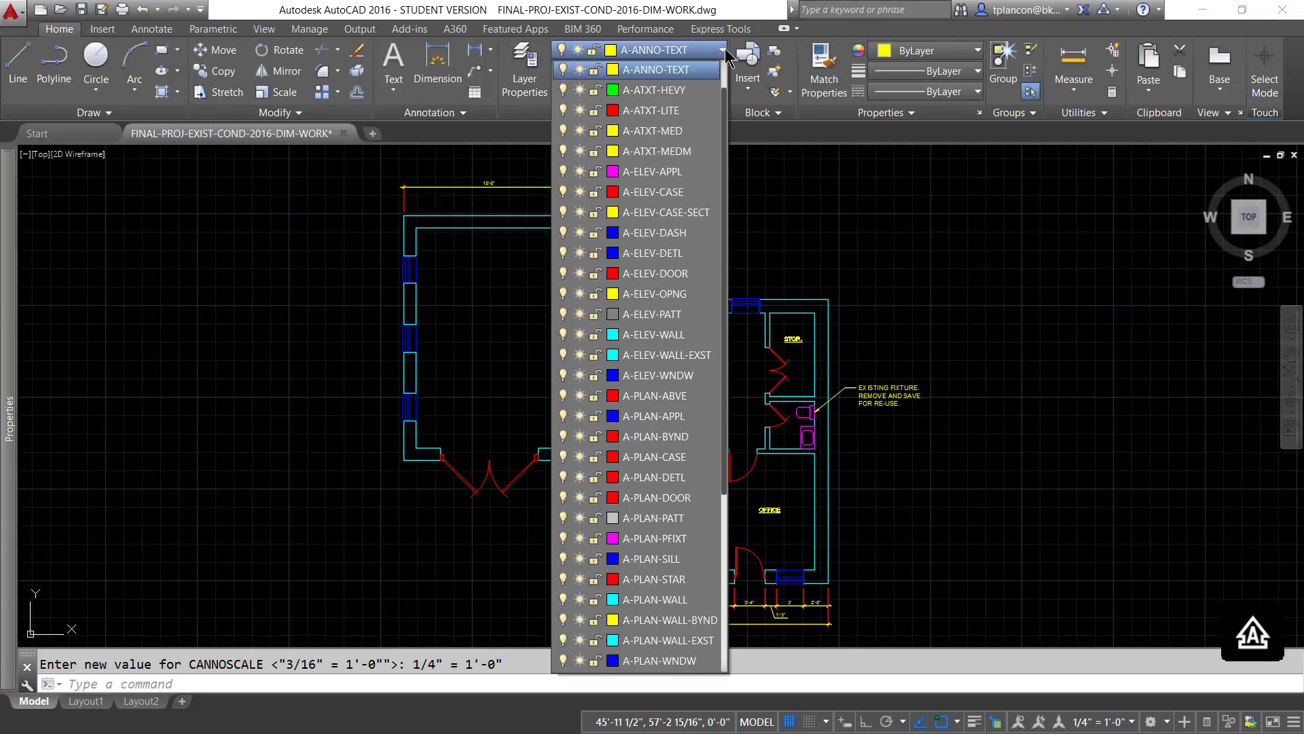
pyautogui.scroll(1, 662, 87)
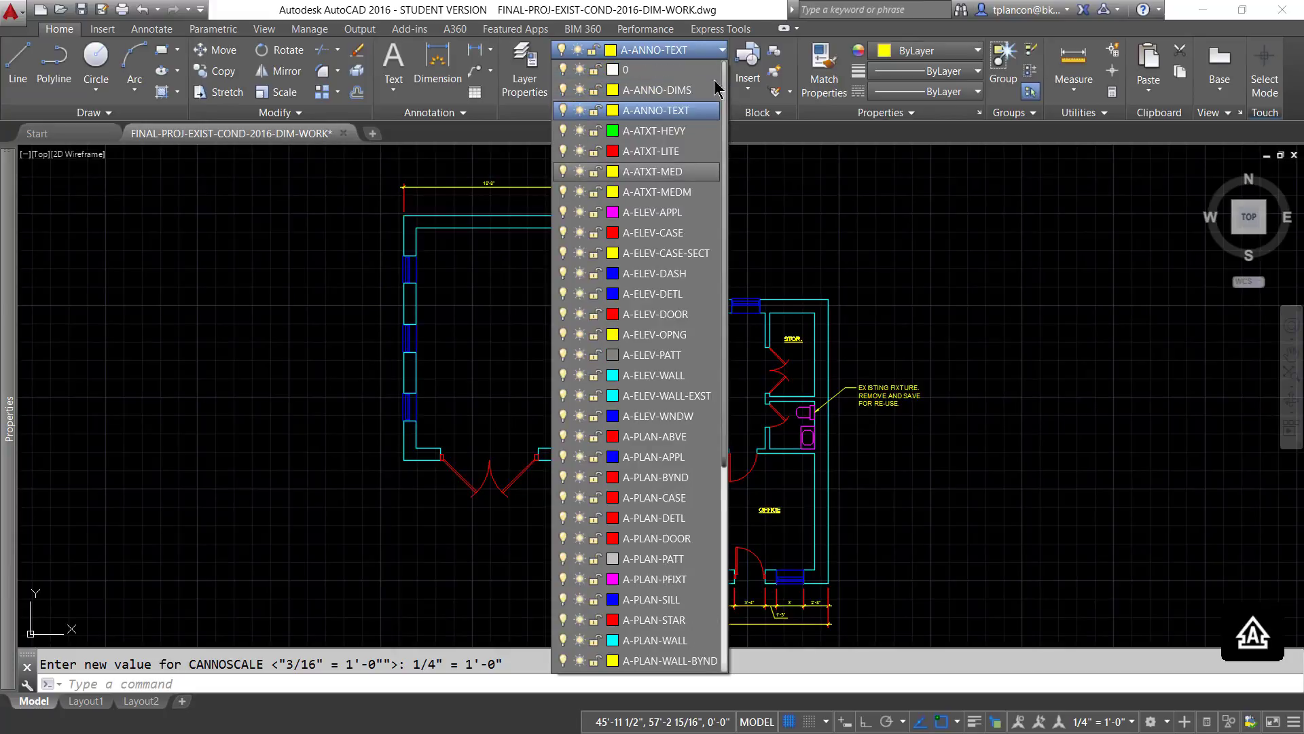
pyautogui.click(662, 90)
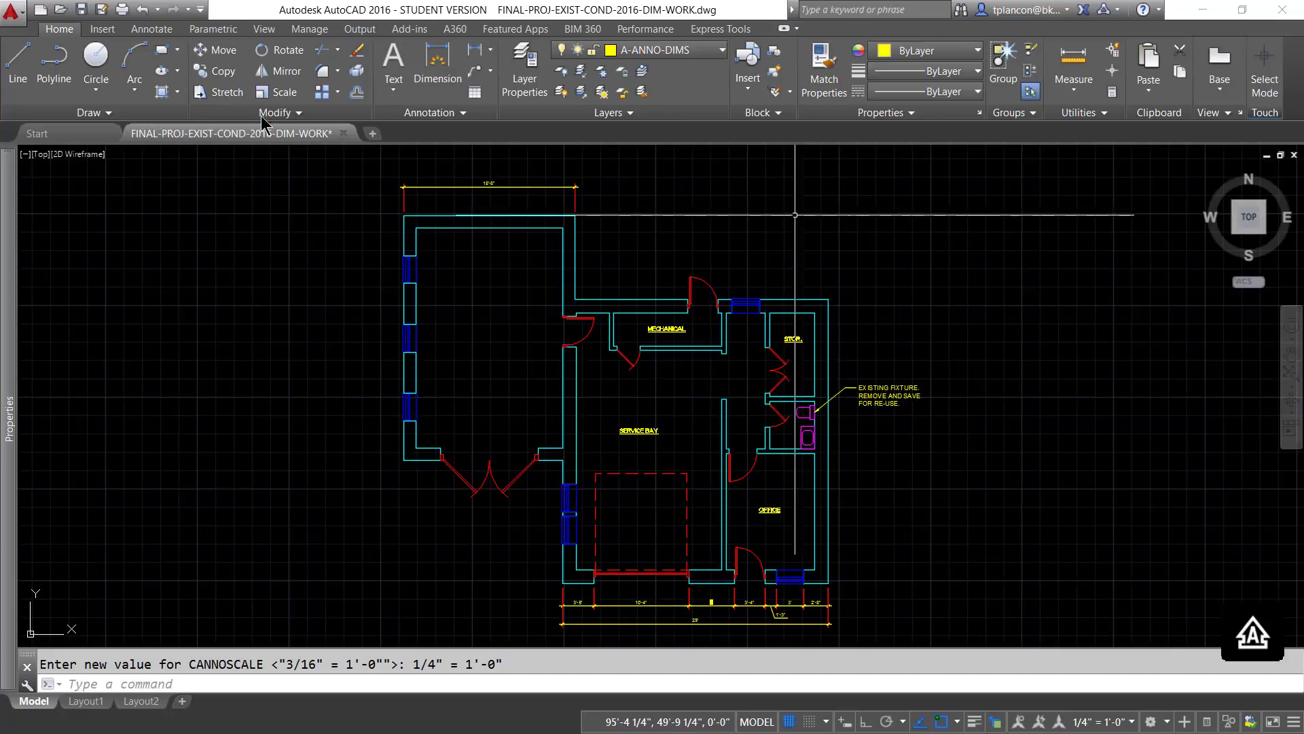
pyautogui.click(152, 29)
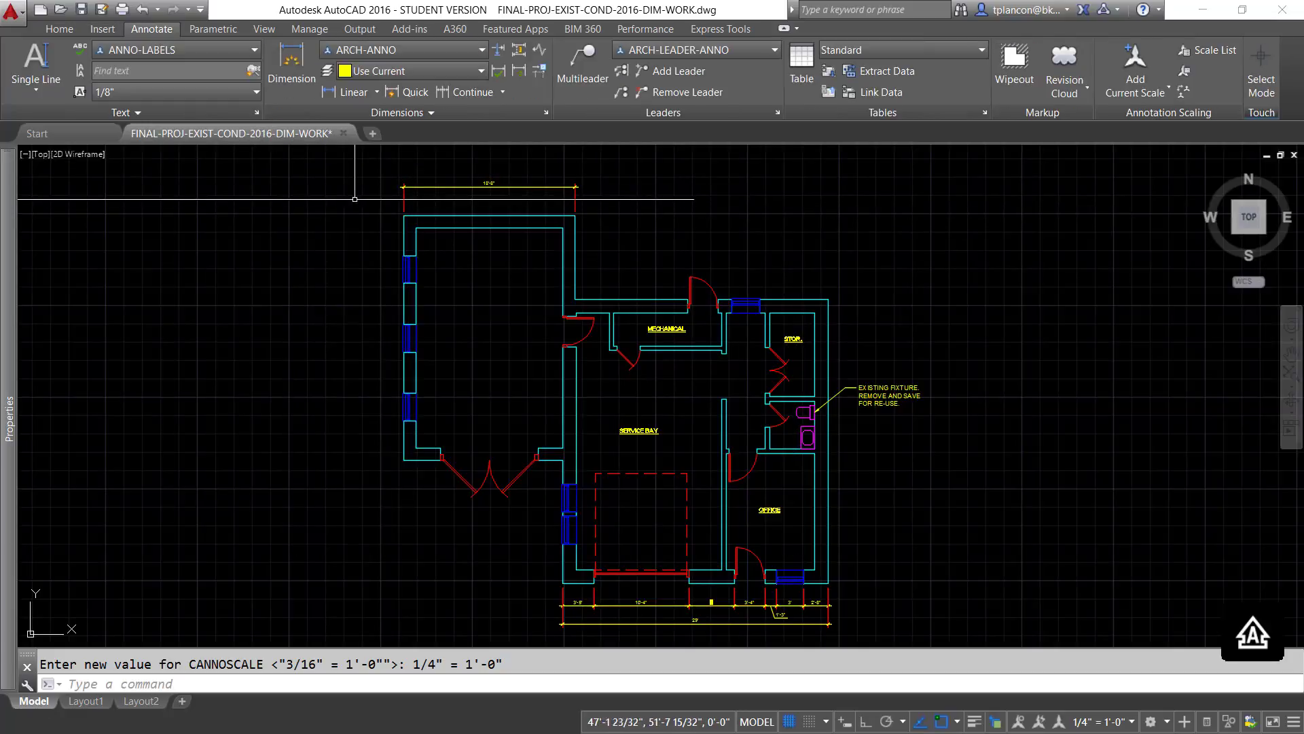
pyautogui.click(345, 92)
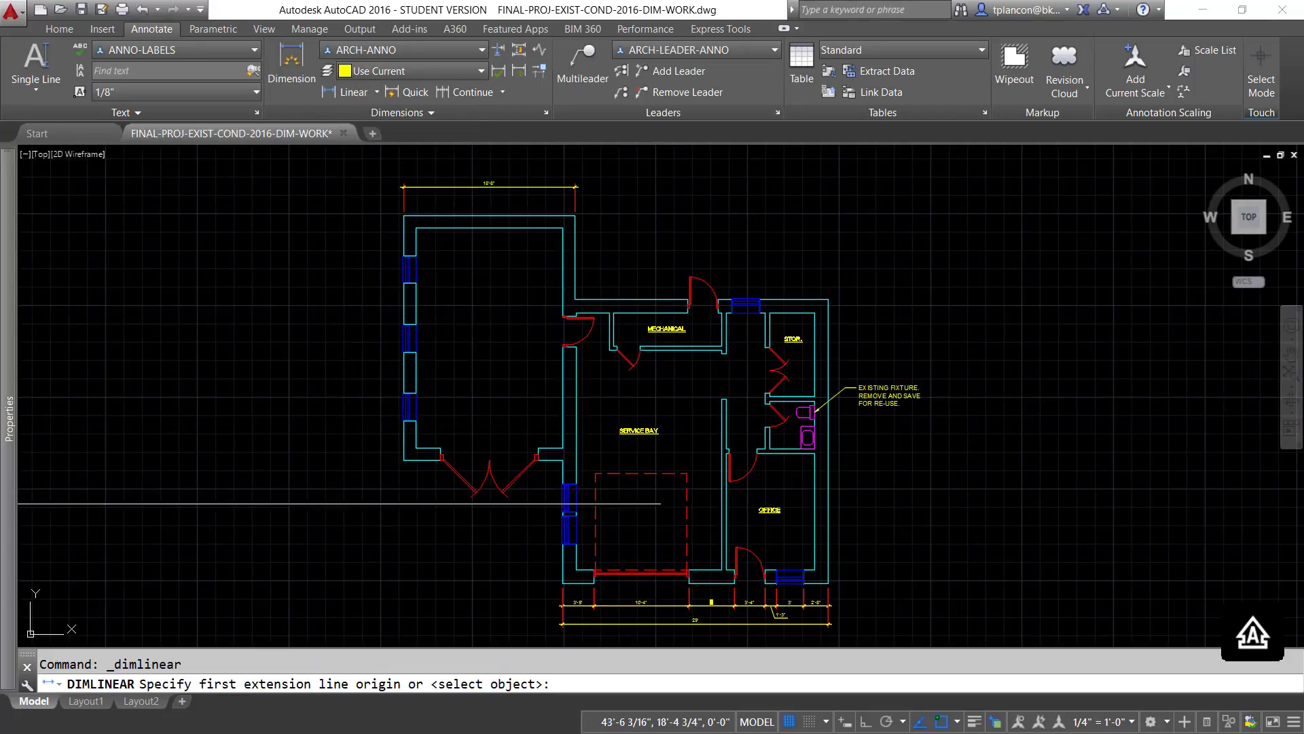
pyautogui.click(400, 462)
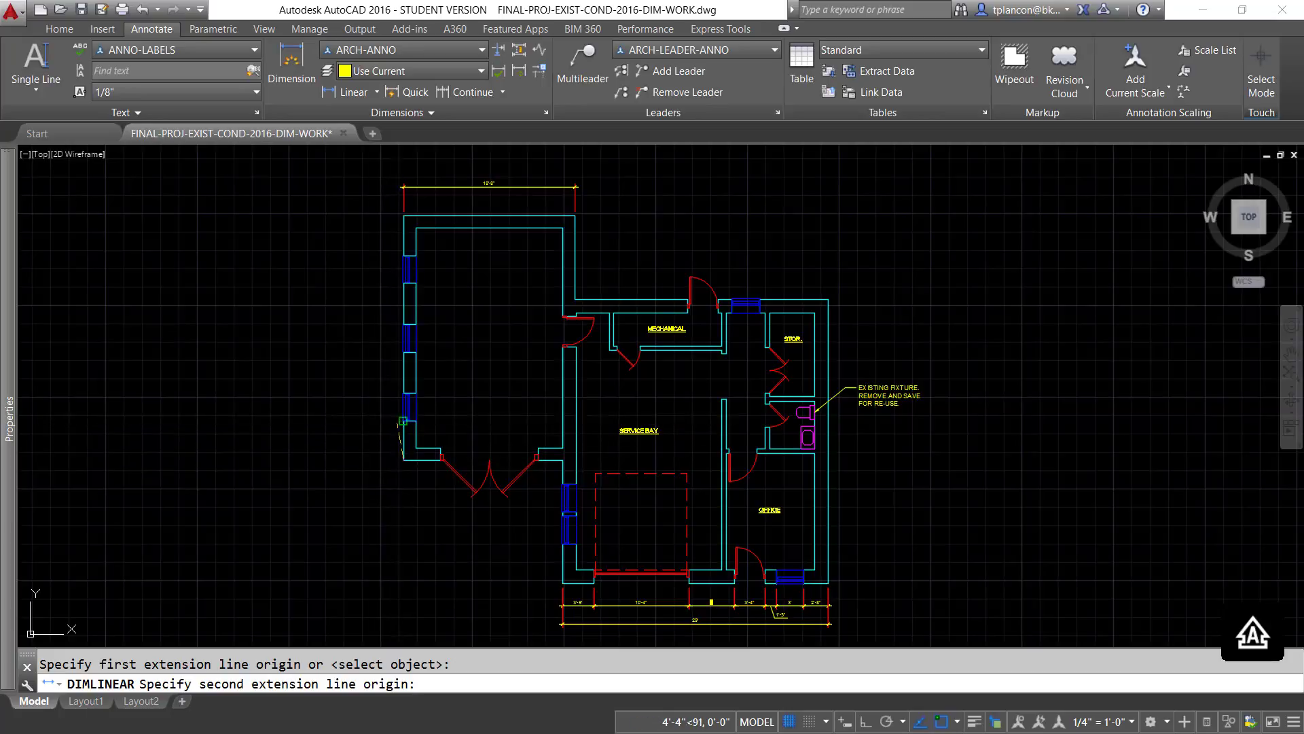
pyautogui.press('Escape')
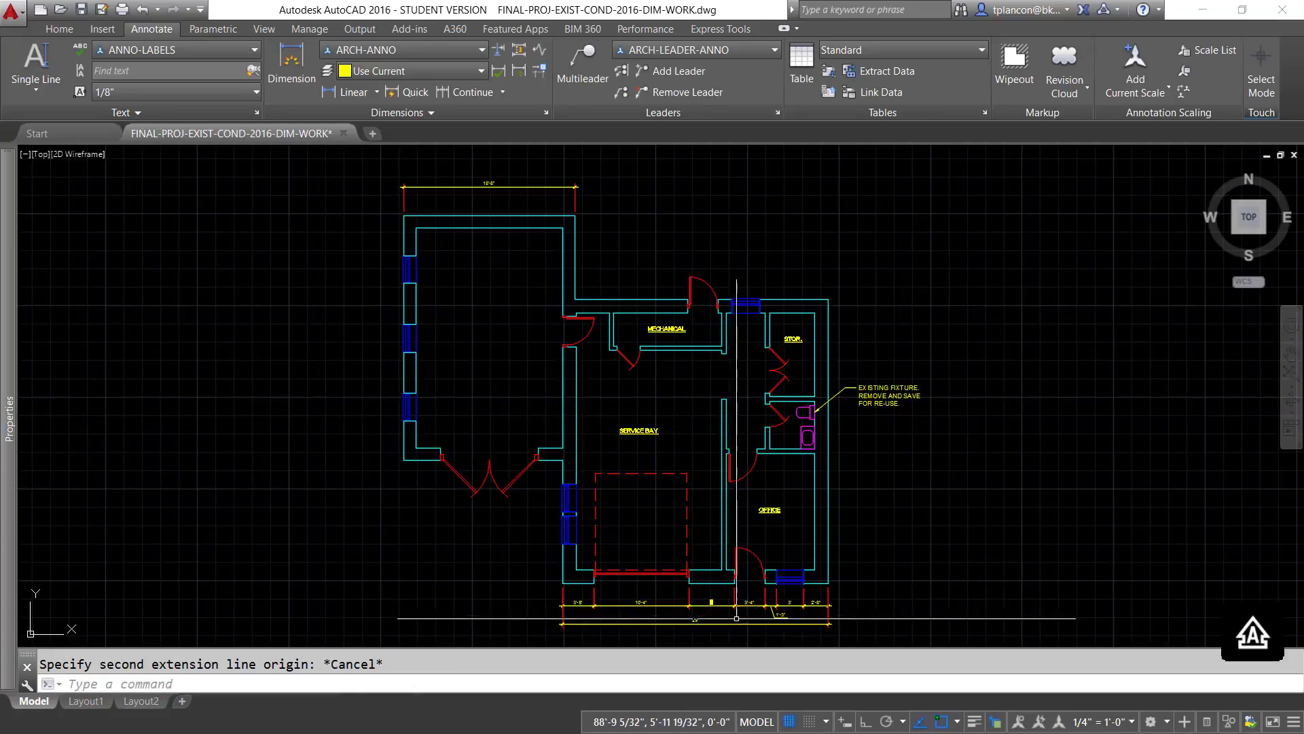
# - Turn on automatic adding of annotation scales, and place a vertical linear dimension from the building's lower-left corner to the lowest window's bottom jamb
pyautogui.click(1040, 722)
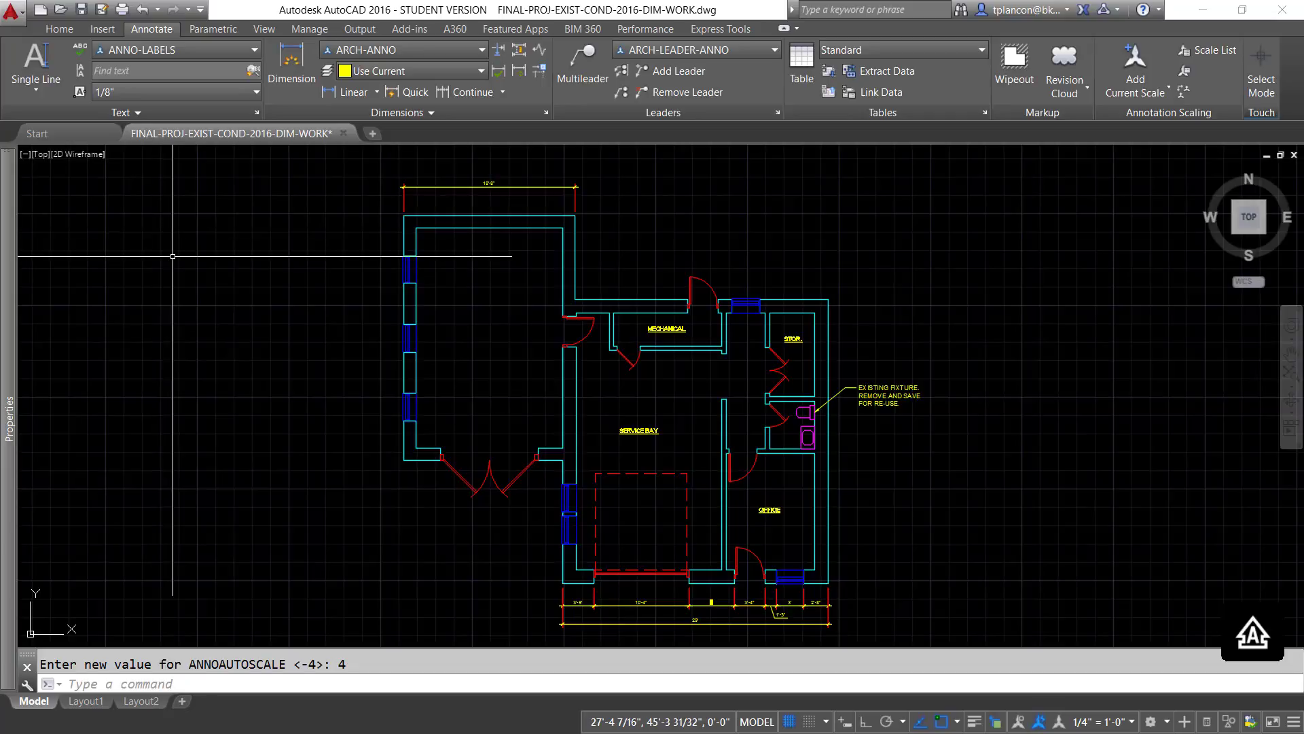
pyautogui.click(351, 92)
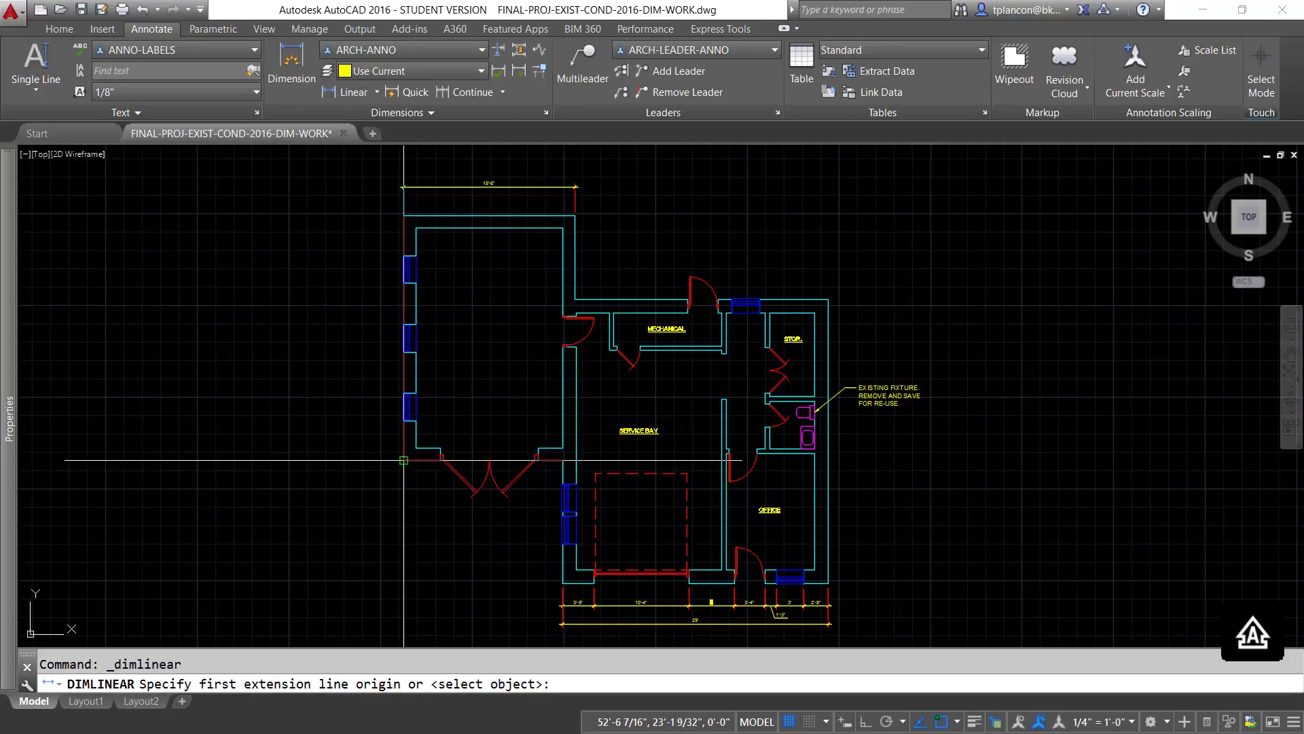
pyautogui.click(403, 422)
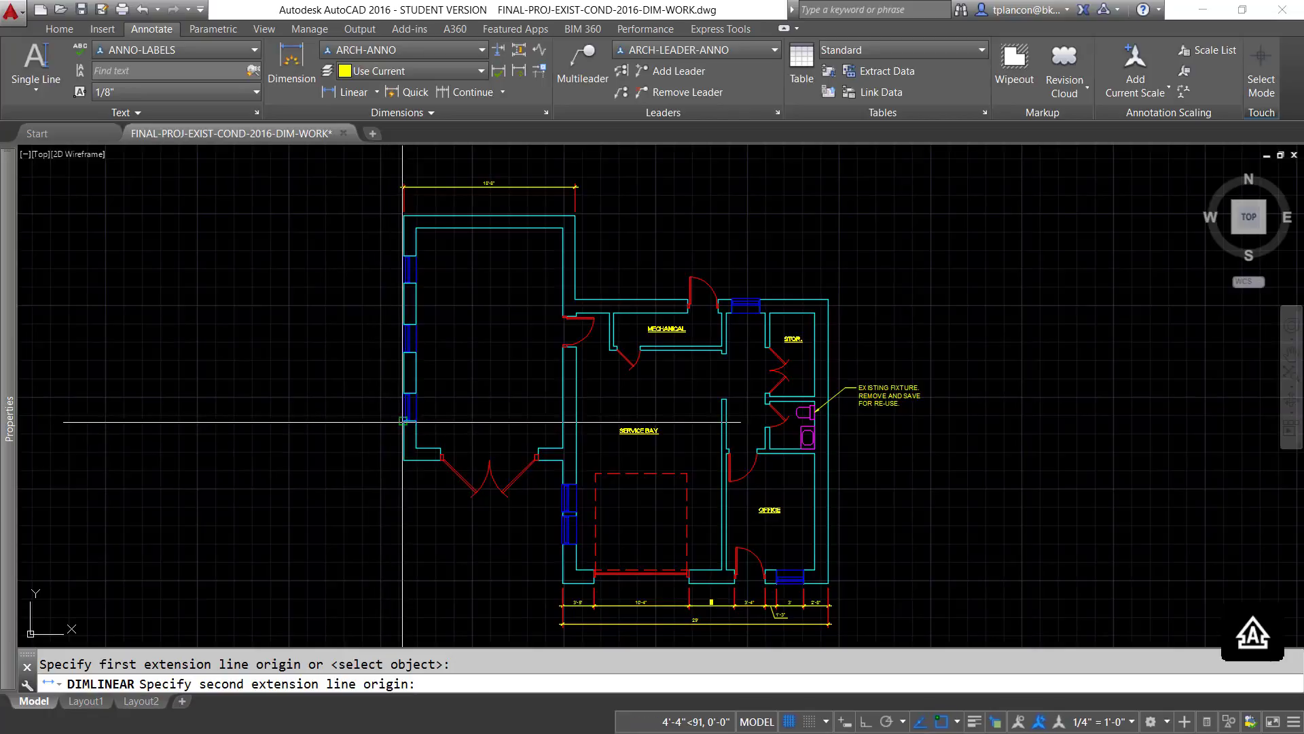
pyautogui.click(403, 460)
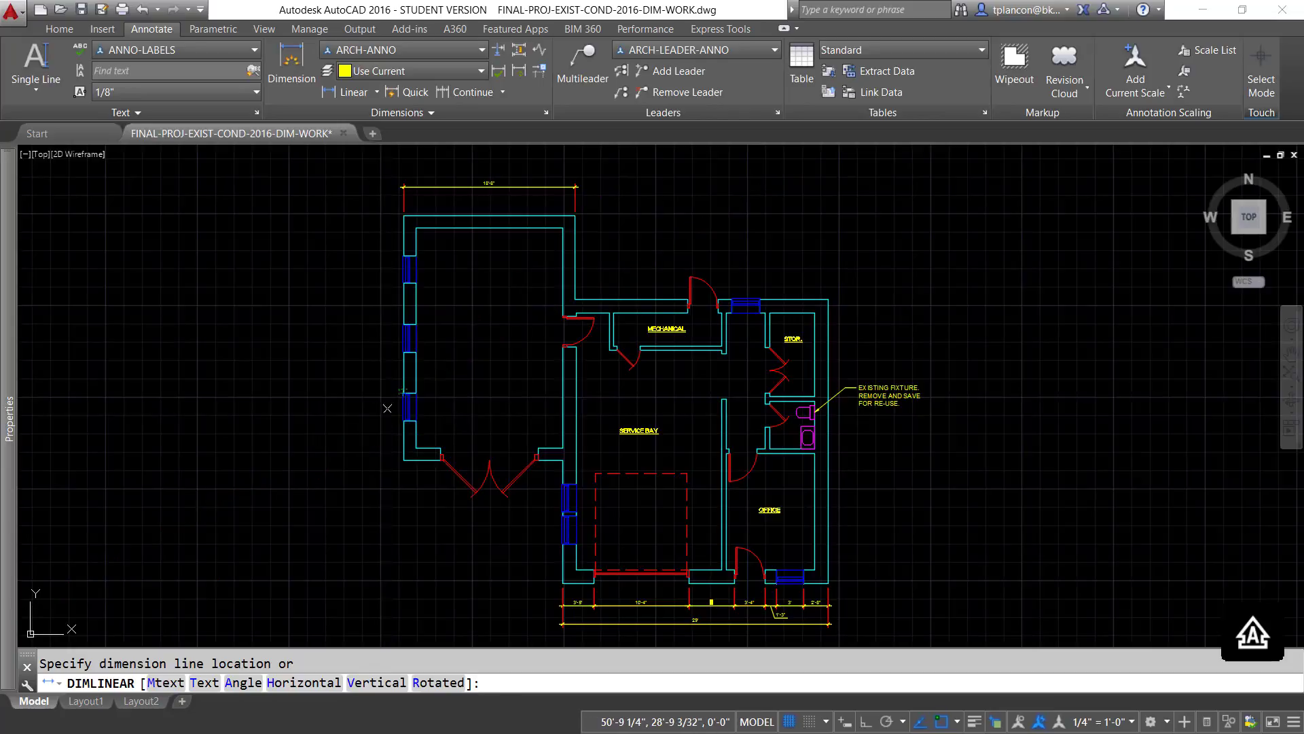
pyautogui.click(388, 407)
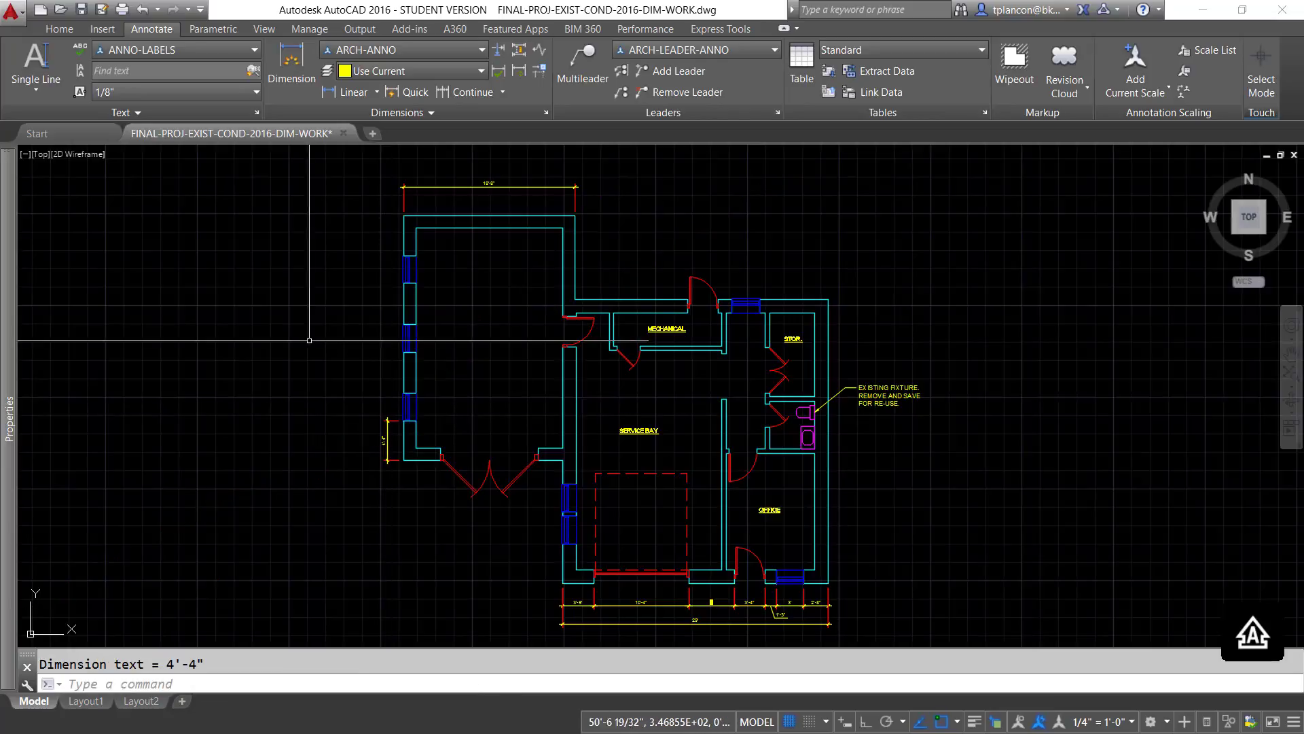
# - Continue the vertical dimension chain along the left exterior wall through every remaining window jamb to the building's upper-left corner
pyautogui.click(479, 94)
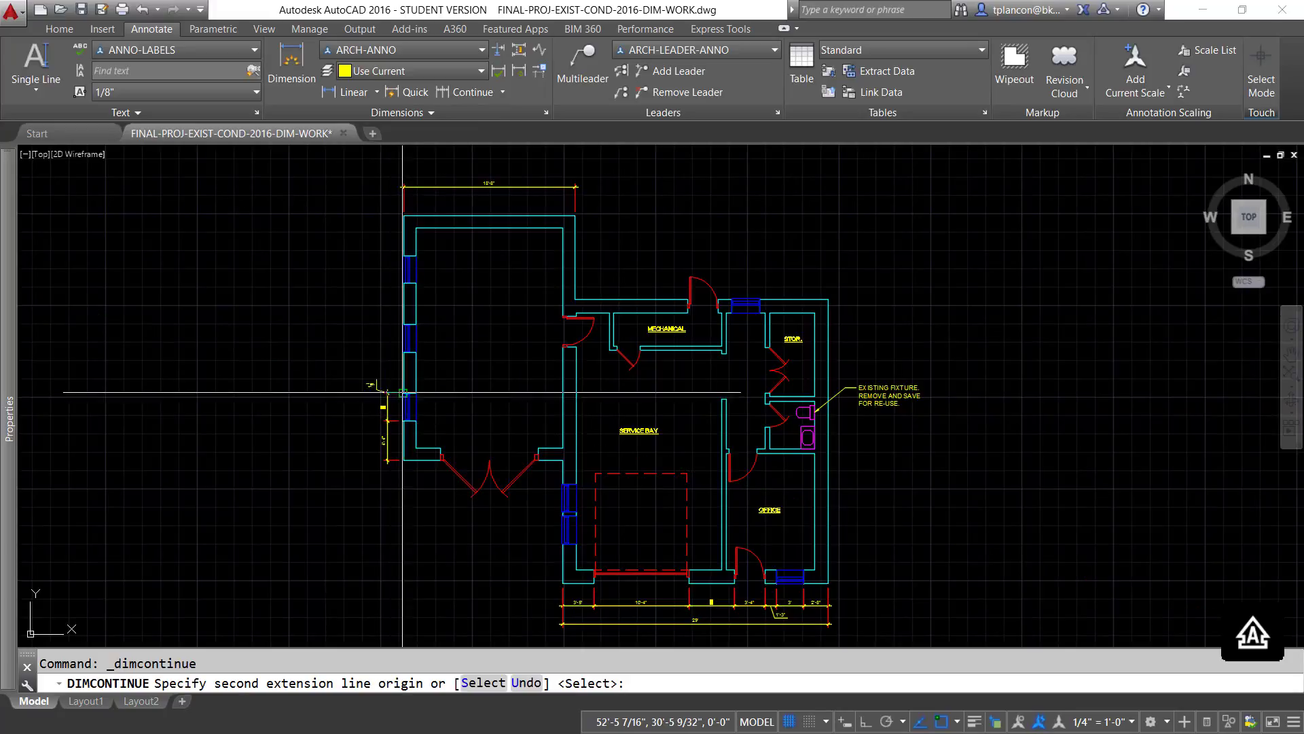
pyautogui.click(403, 392)
pyautogui.click(398, 353)
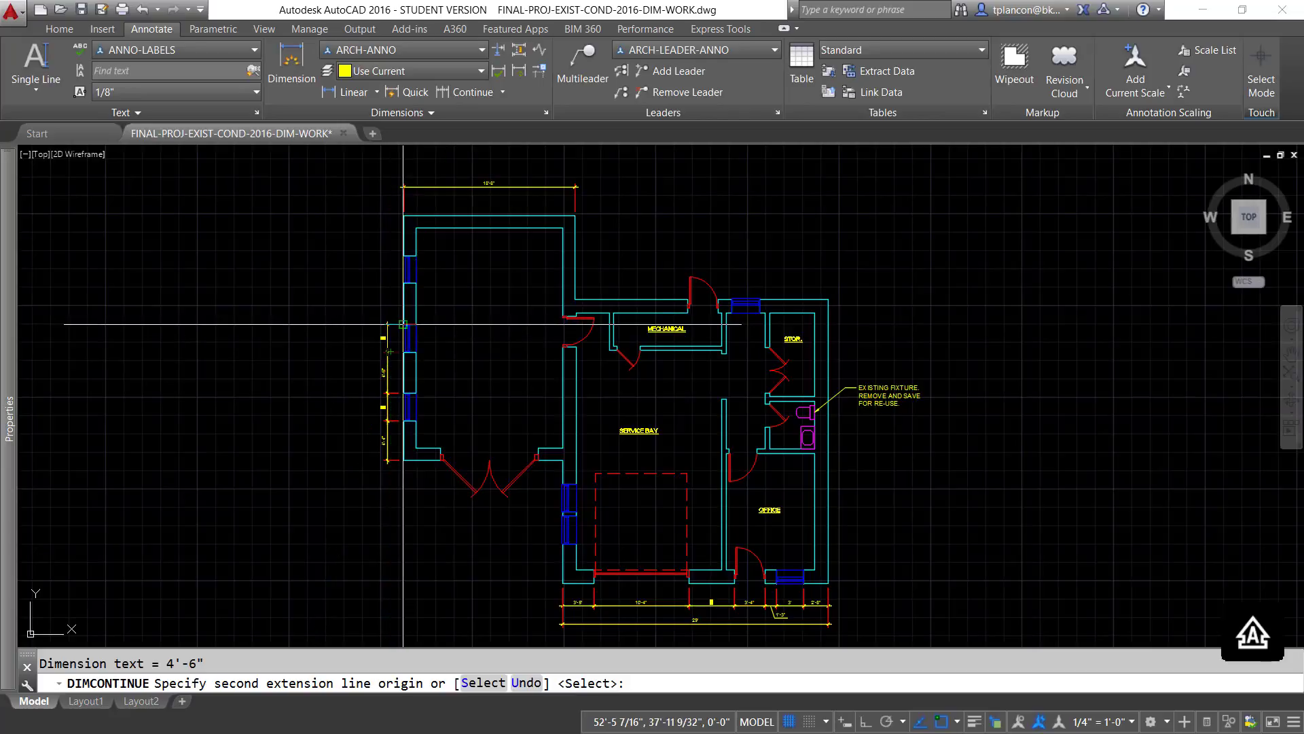
pyautogui.click(403, 324)
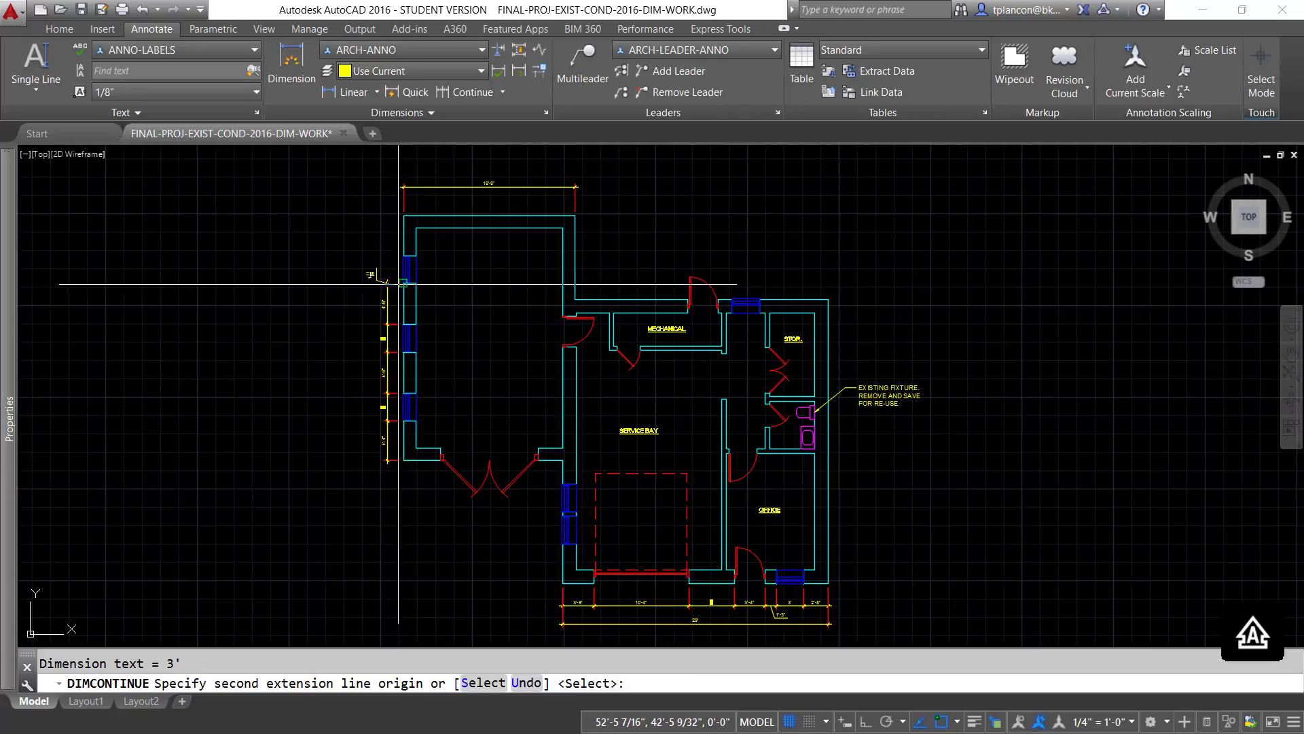
pyautogui.click(401, 283)
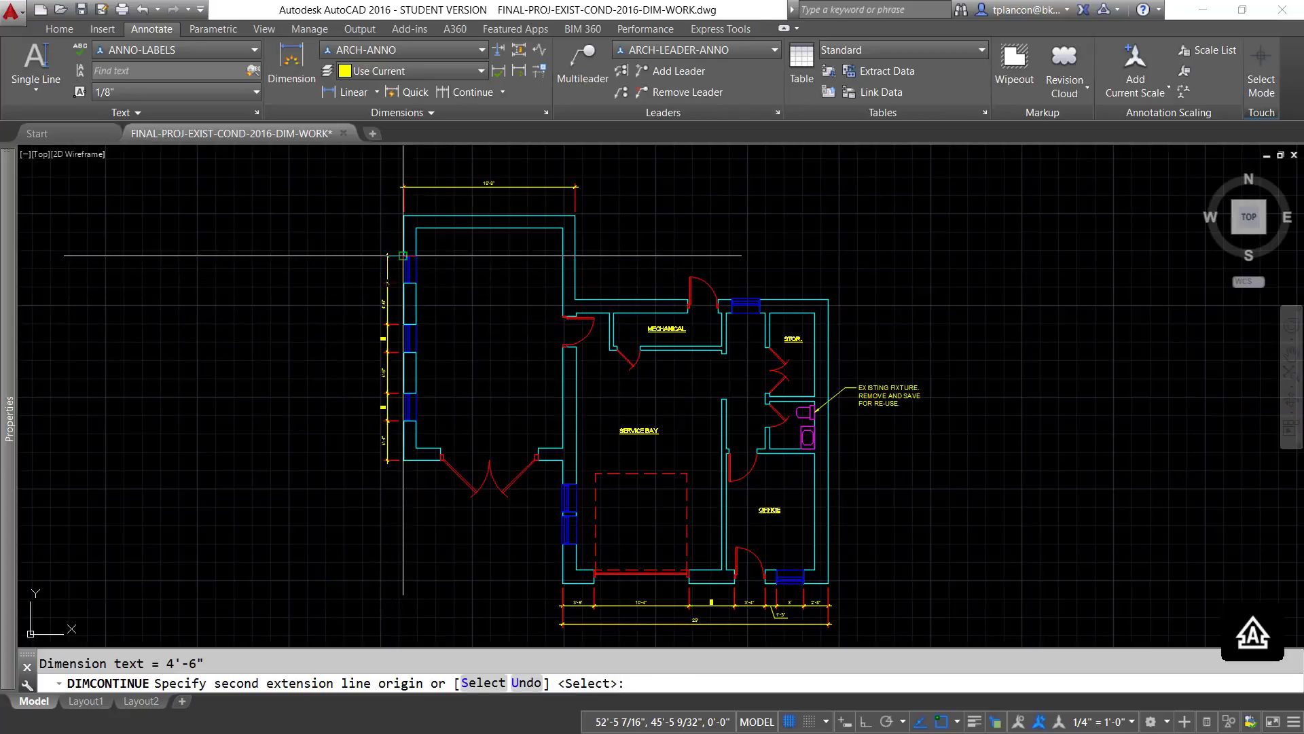
pyautogui.click(403, 255)
pyautogui.click(404, 215)
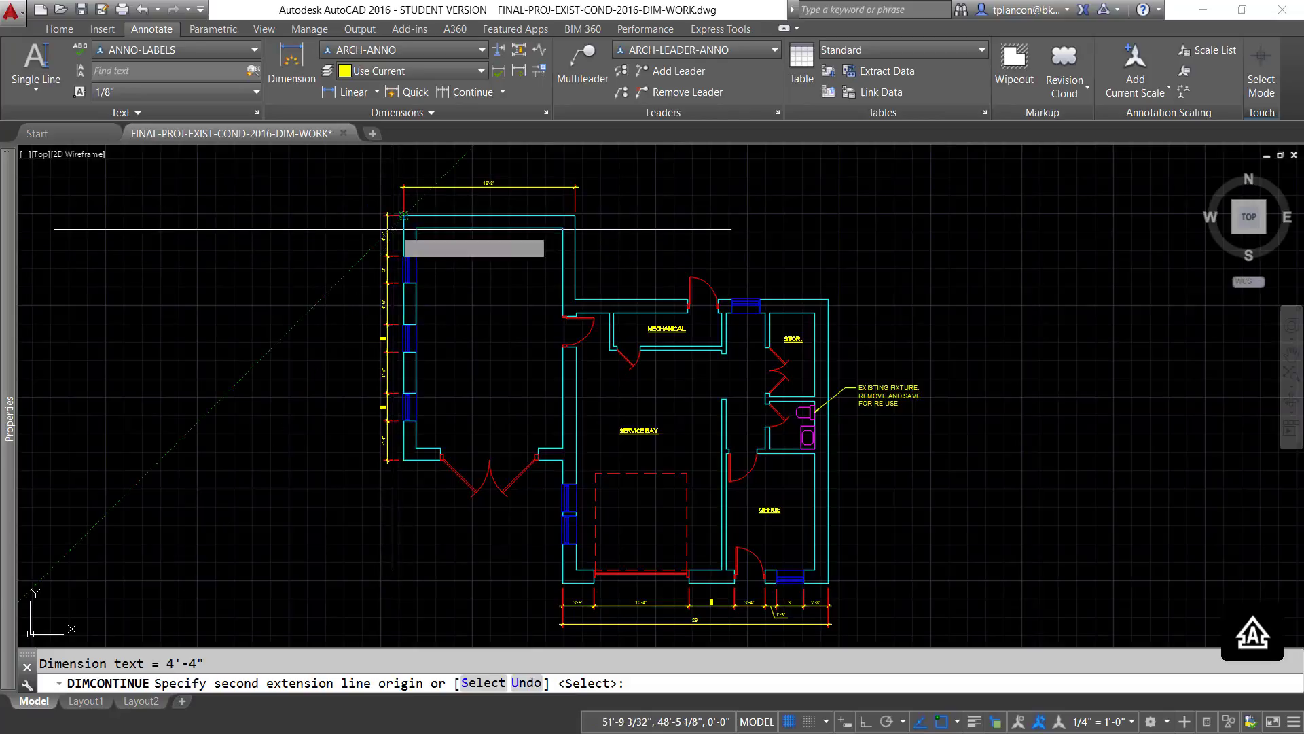
pyautogui.press('Return')
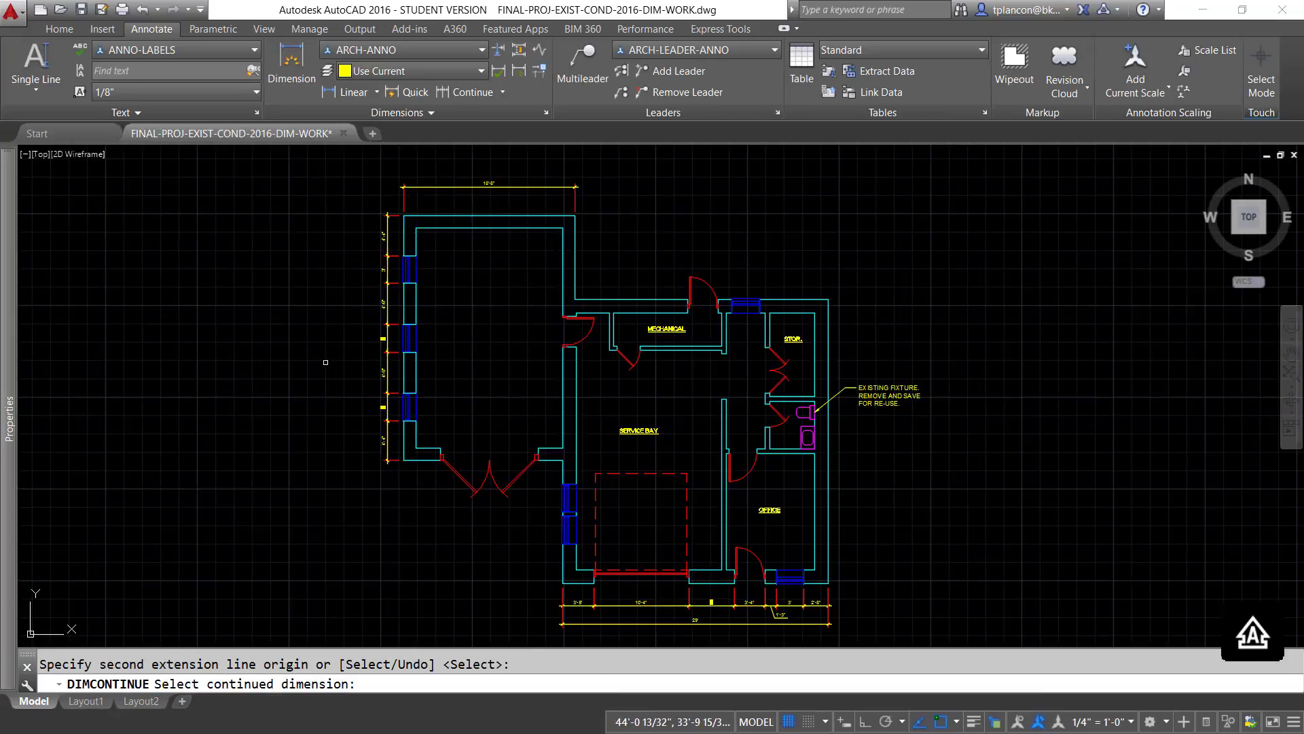
pyautogui.scroll(4, 325, 362)
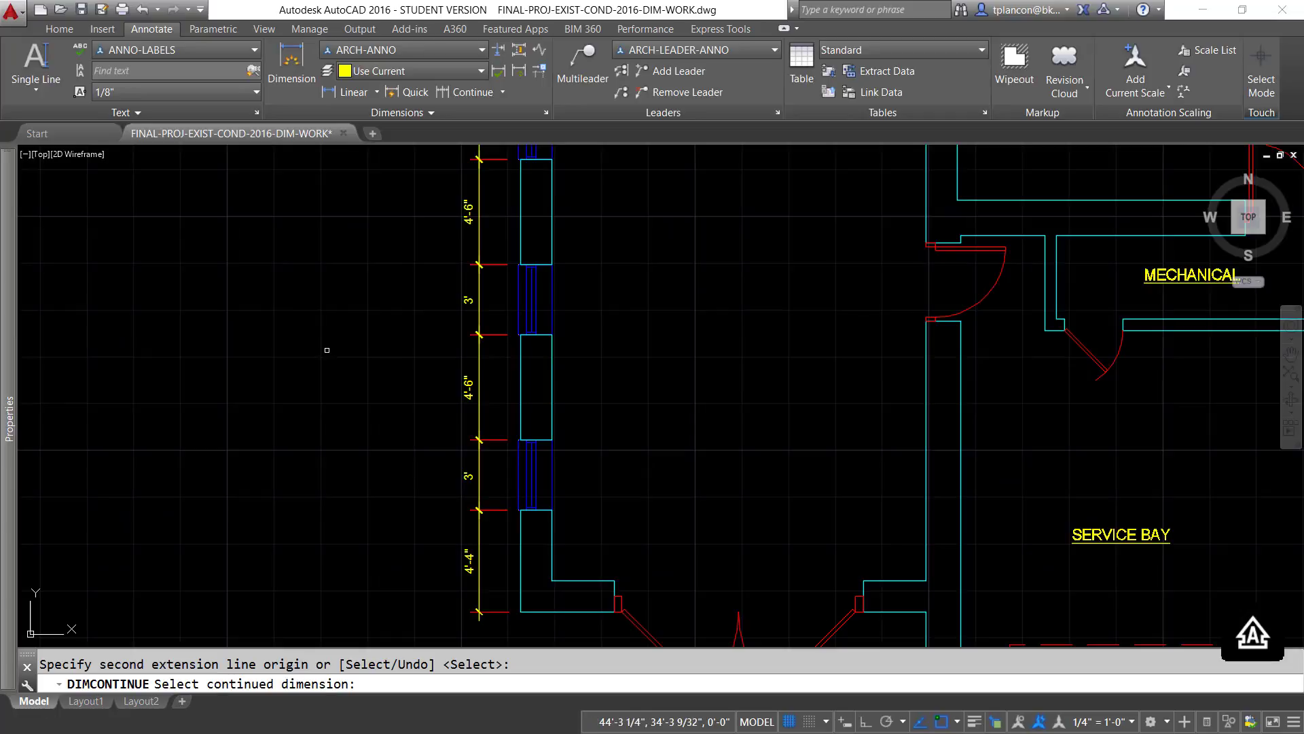
pyautogui.scroll(-3, 326, 379)
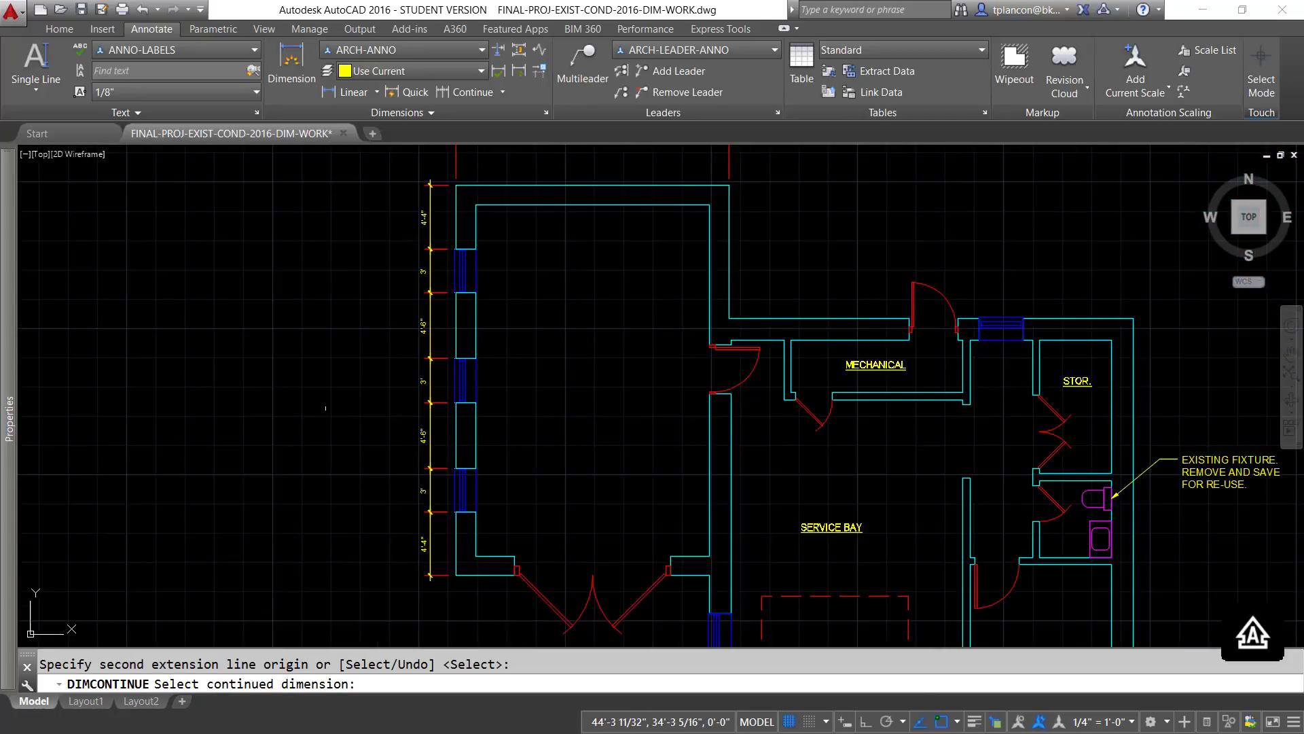
pyautogui.press('Escape')
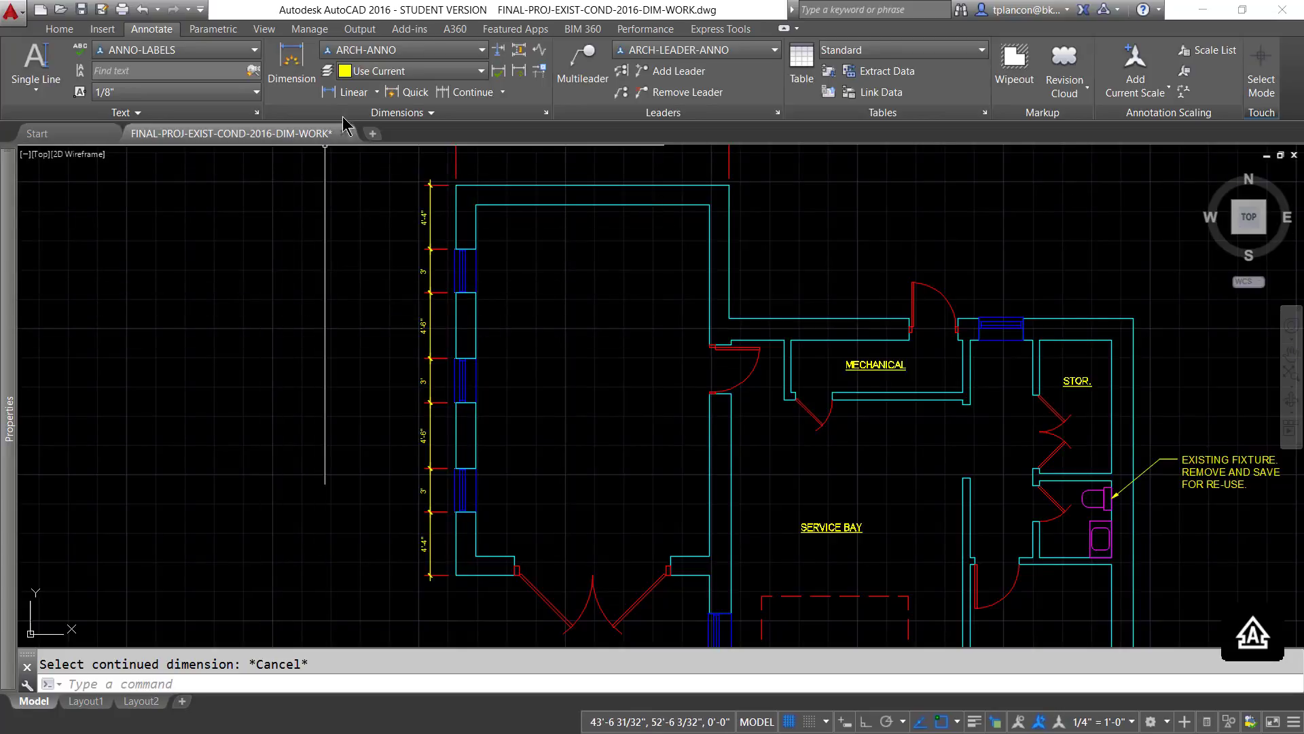
# - Place an overall vertical linear dimension from the left wing's lower-left to upper-left corner, outside the window dimension chain
pyautogui.click(352, 95)
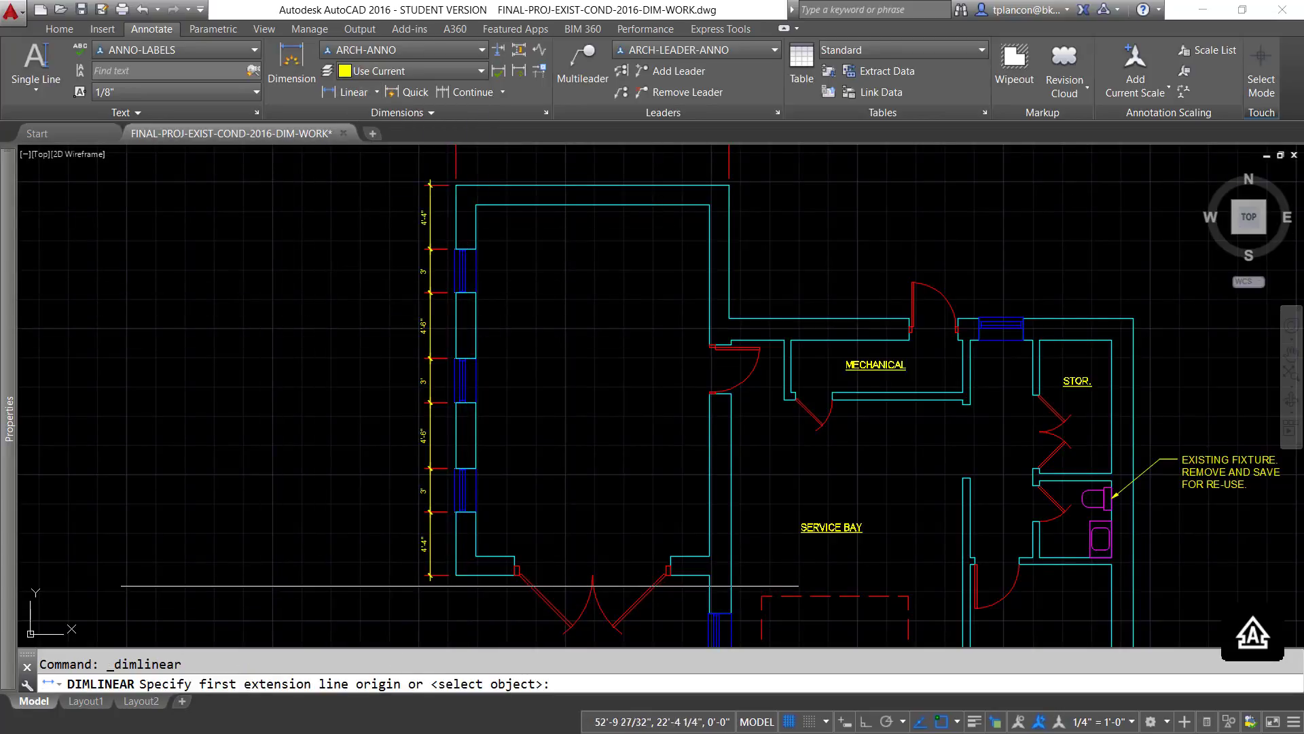
pyautogui.click(430, 576)
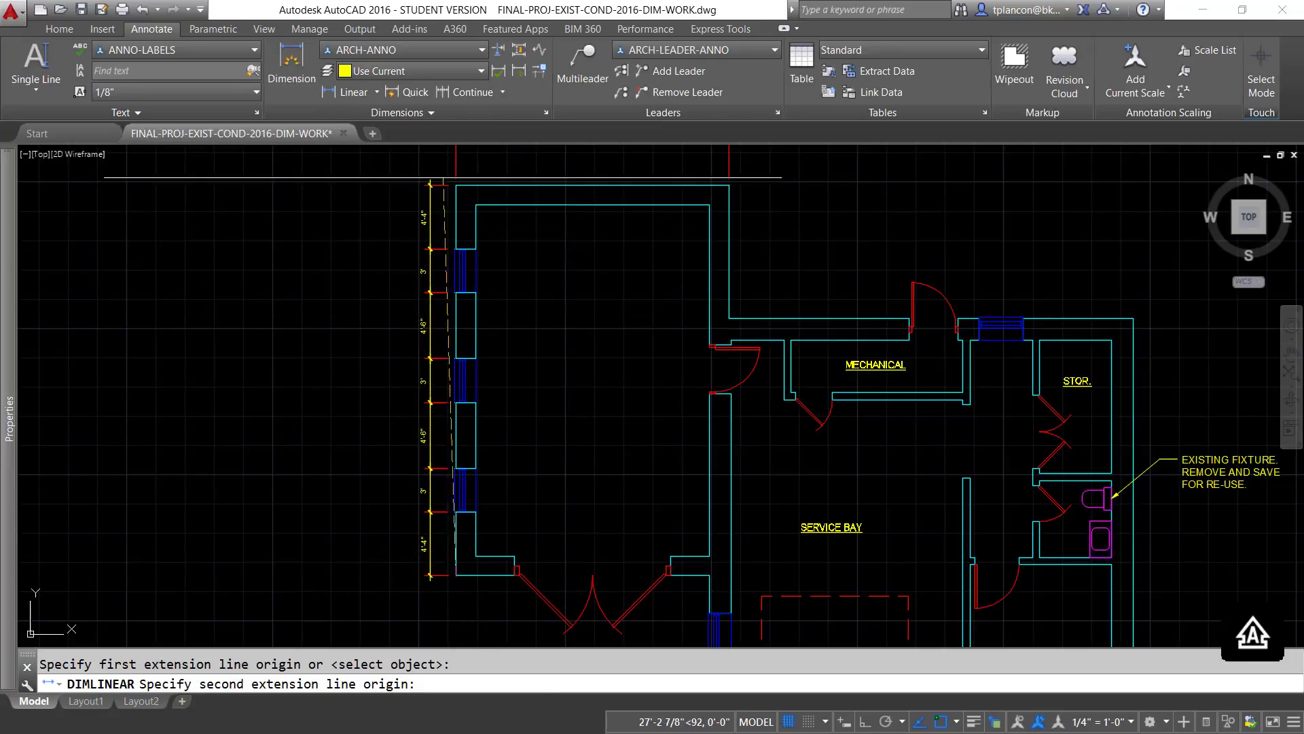
pyautogui.click(455, 184)
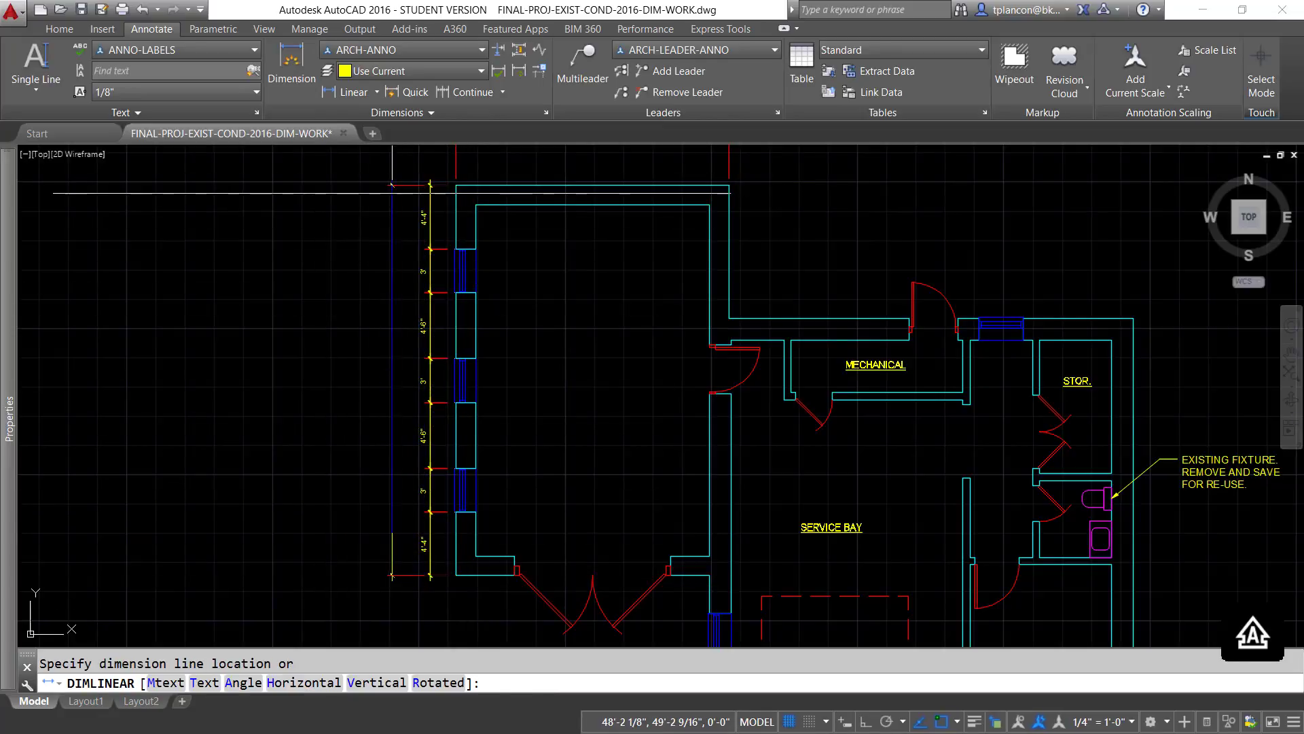
pyautogui.click(399, 190)
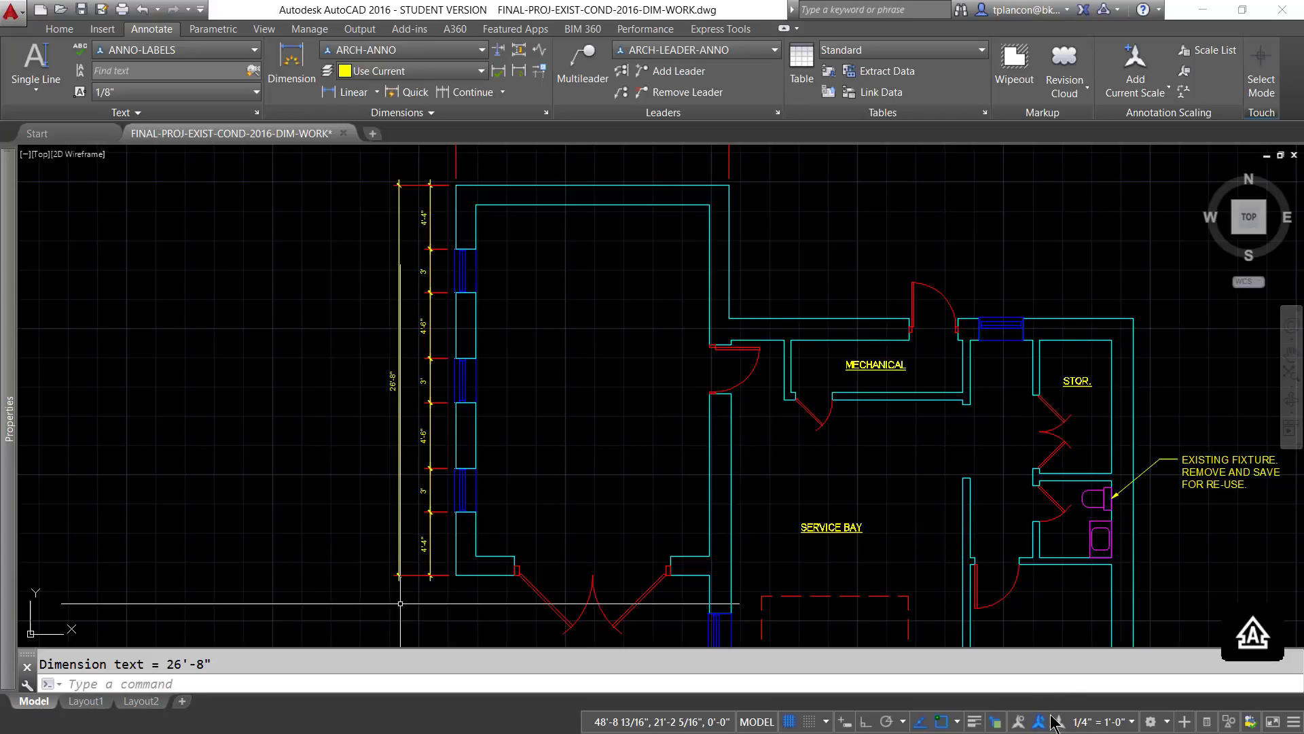
# - Cycle the annotation scale through 1/8" = 1'-0" and 3/16" = 1'-0" back to 1/4" = 1'-0", and turn off automatic scale adding
pyautogui.click(1133, 722)
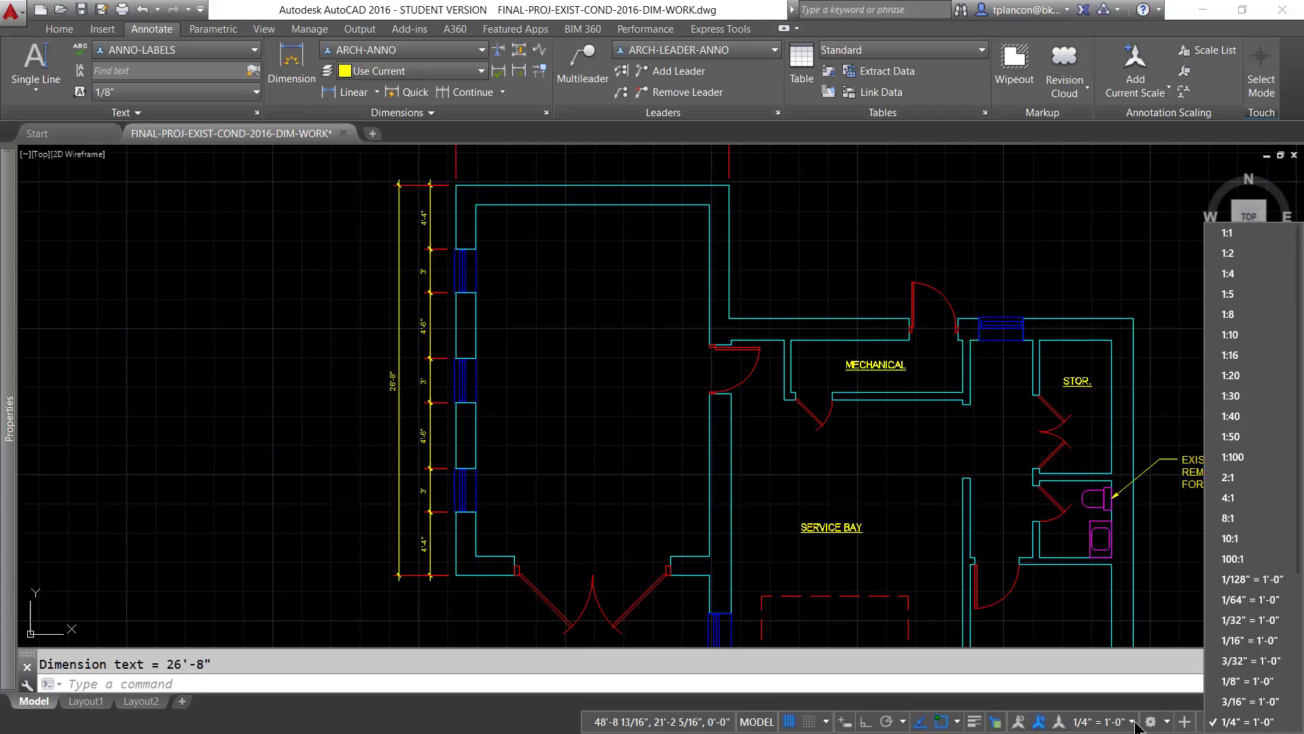
pyautogui.click(1231, 681)
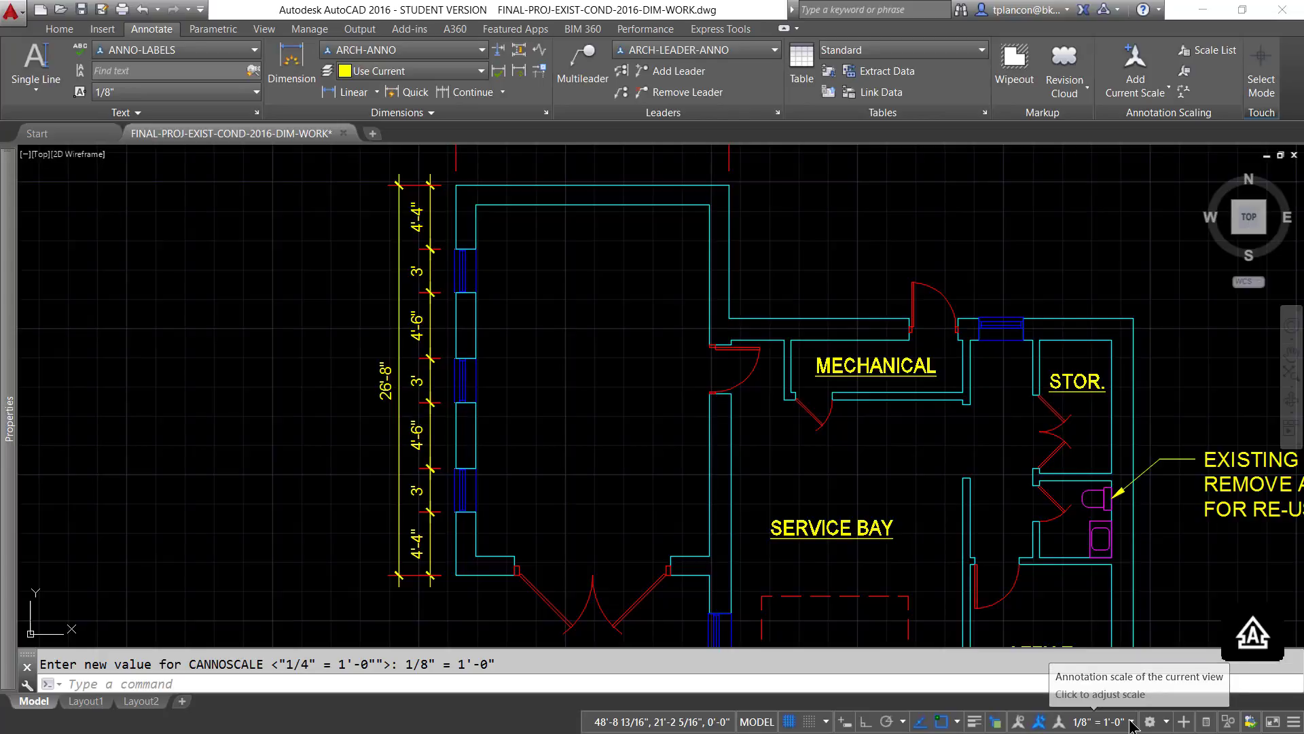
pyautogui.click(1132, 724)
pyautogui.click(1231, 702)
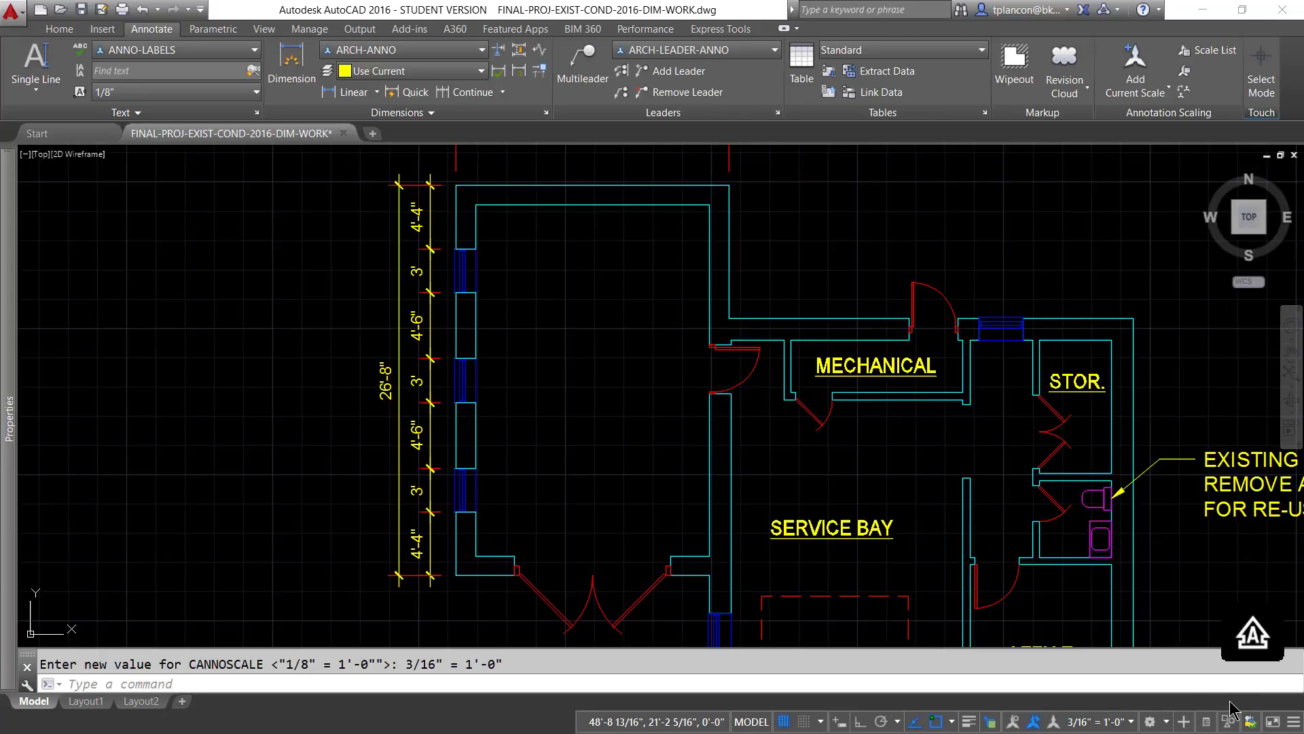
pyautogui.click(1165, 724)
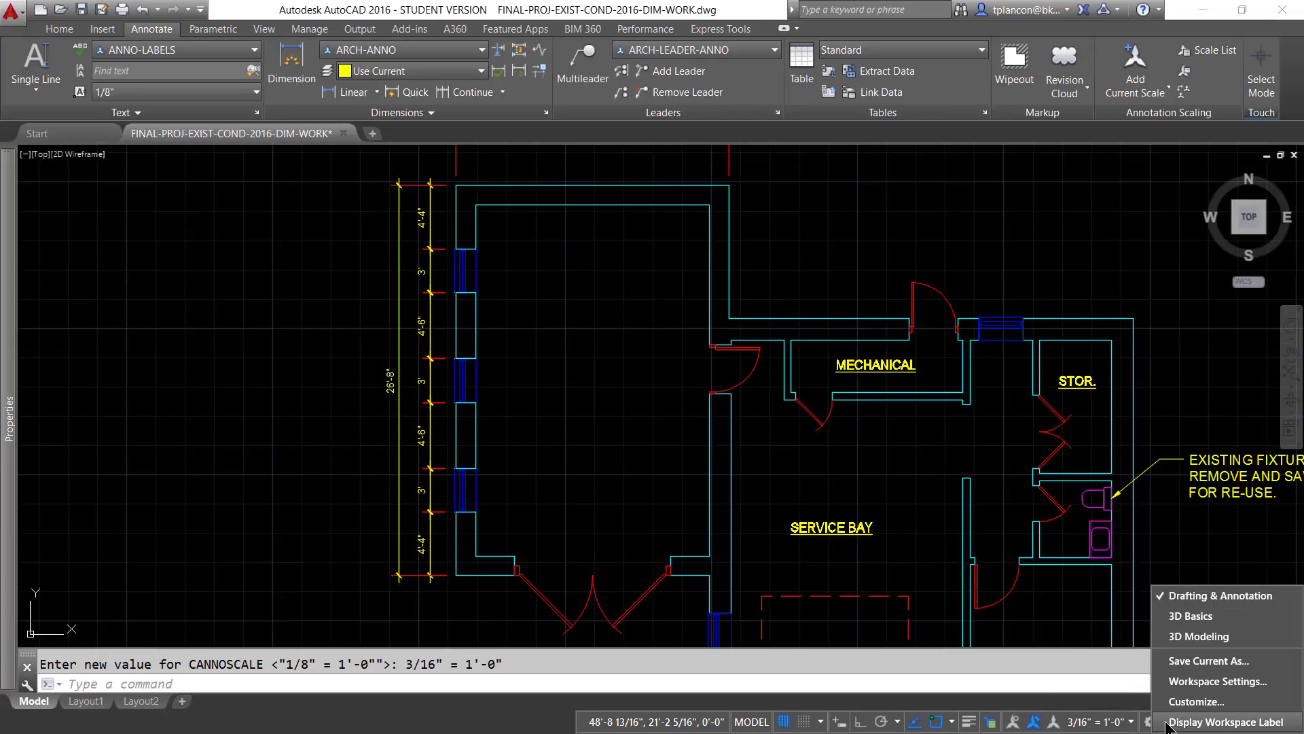
pyautogui.click(1128, 723)
pyautogui.click(1131, 723)
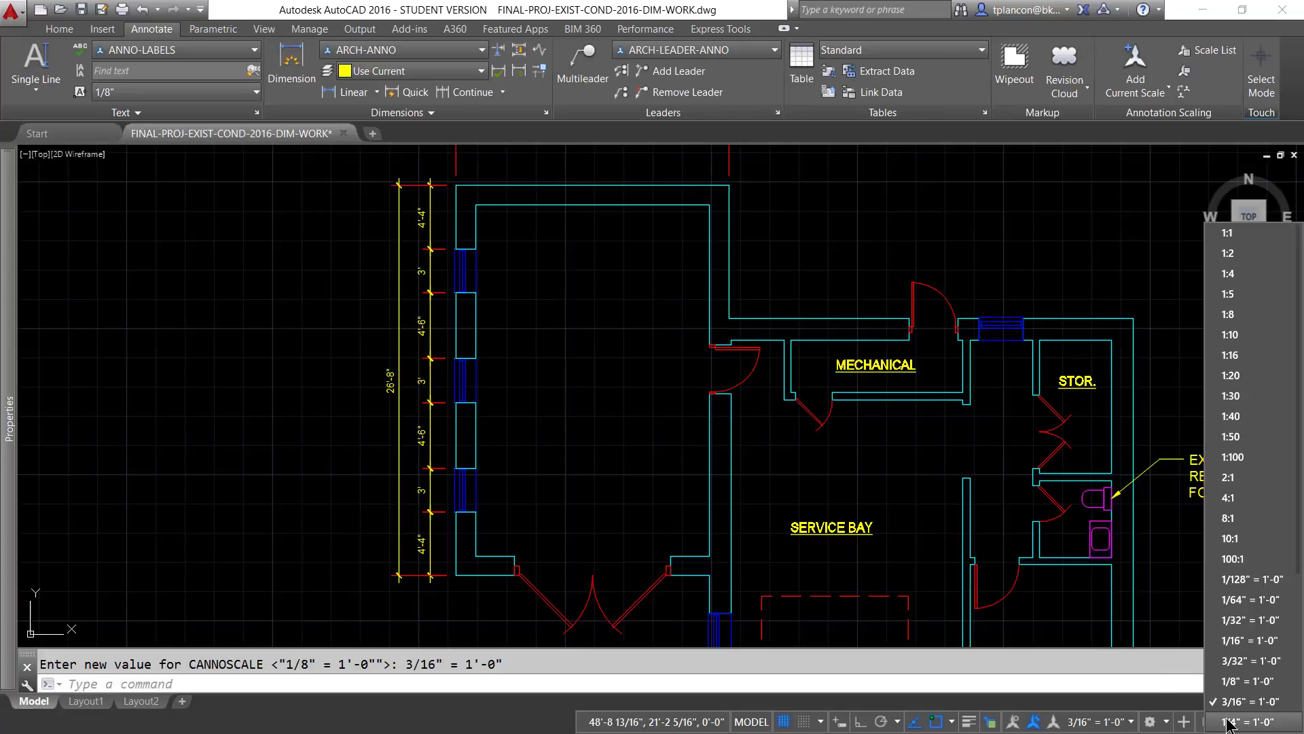
pyautogui.click(1250, 569)
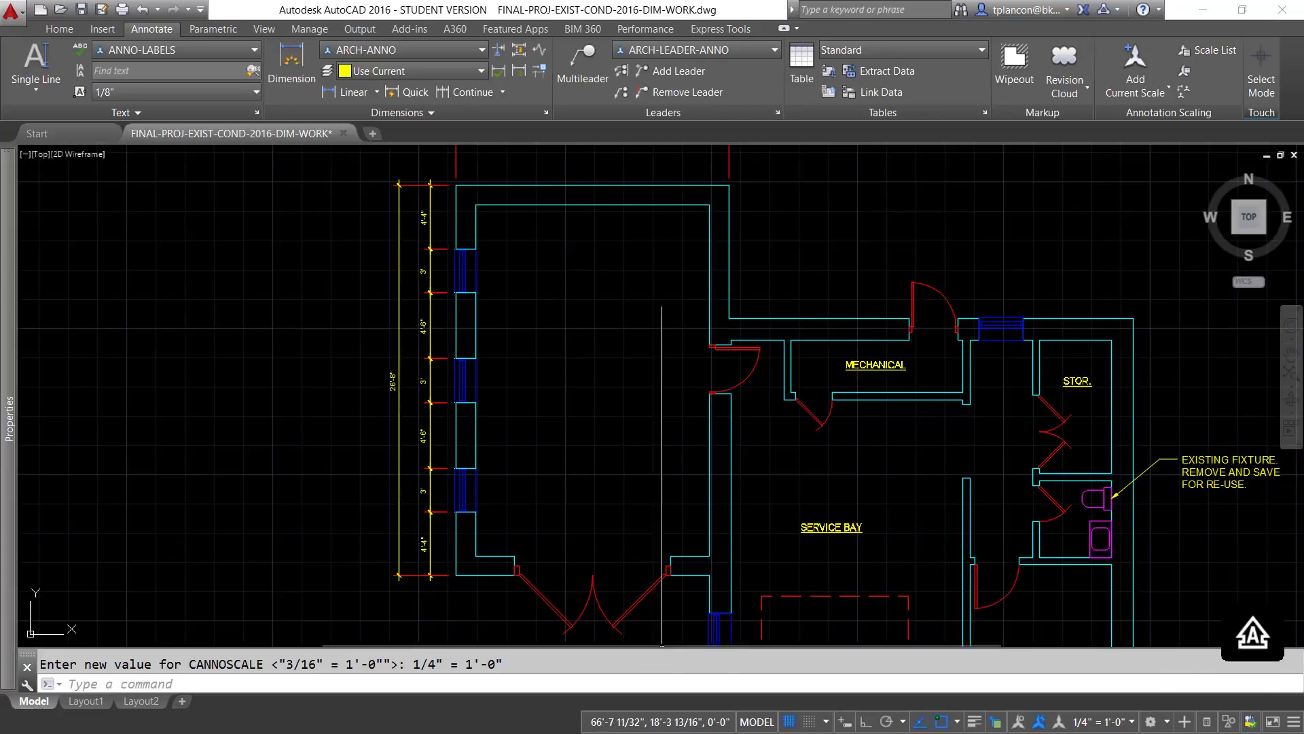
pyautogui.click(1041, 723)
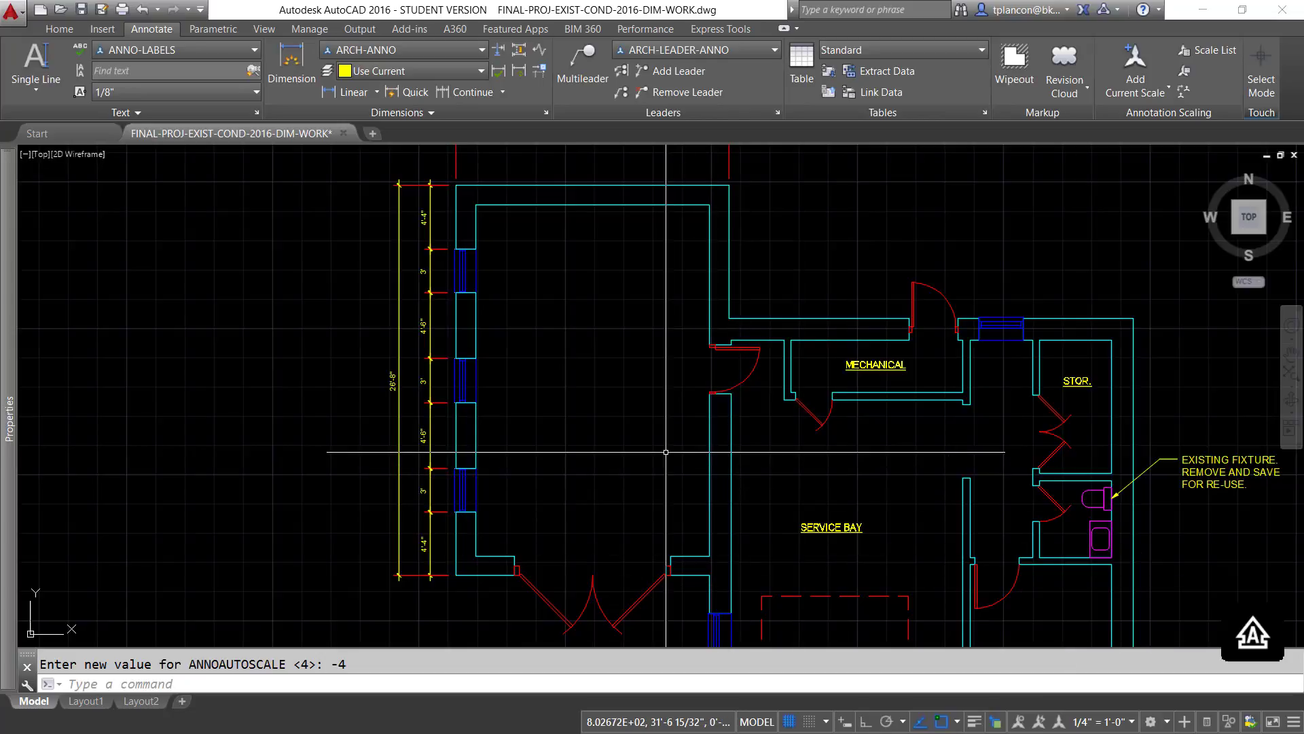
# - Review the whole floor plan at annotation scale 1/2" = 1'-0", and restore 1/4" = 1'-0"
pyautogui.scroll(-2, 667, 452)
pyautogui.moveTo(667, 452)
pyautogui.mouseDown(button='middle')
pyautogui.moveTo(574, 366)
pyautogui.moveTo(531, 361)
pyautogui.mouseUp(button='middle')
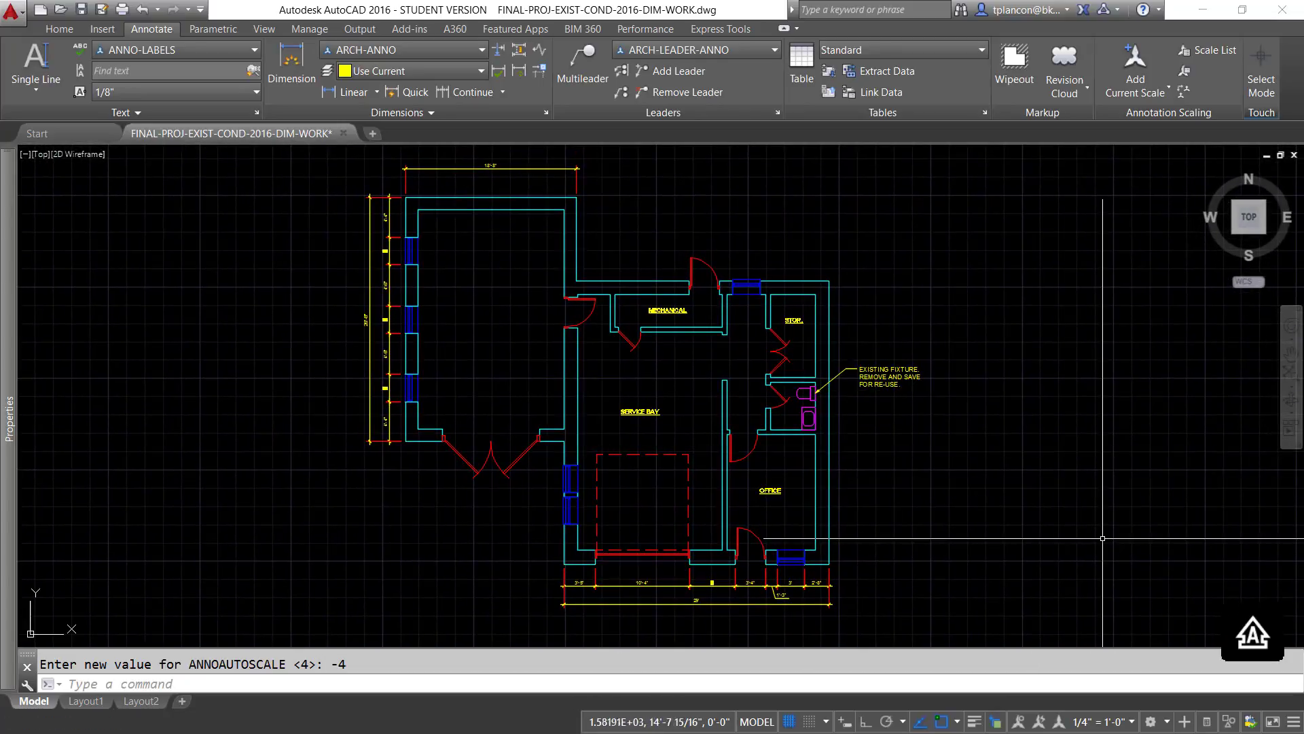
pyautogui.click(1132, 723)
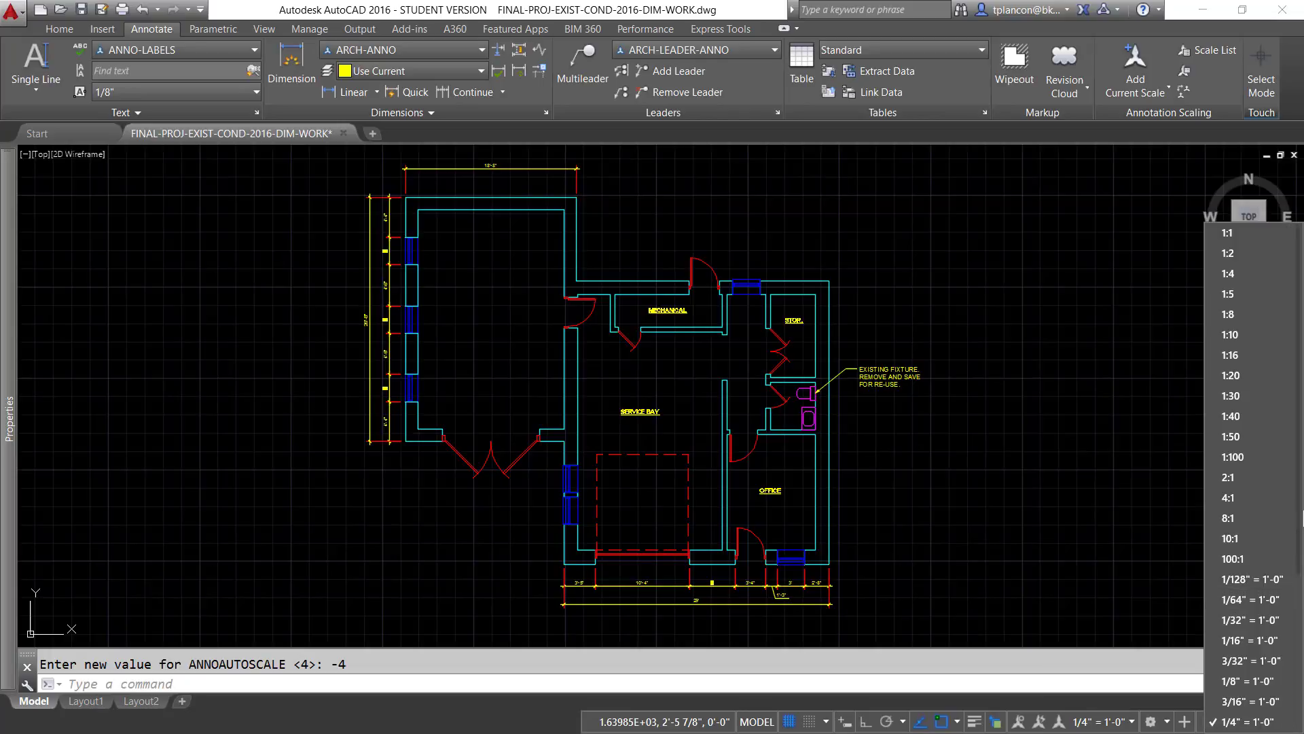
pyautogui.scroll(-3, 1300, 521)
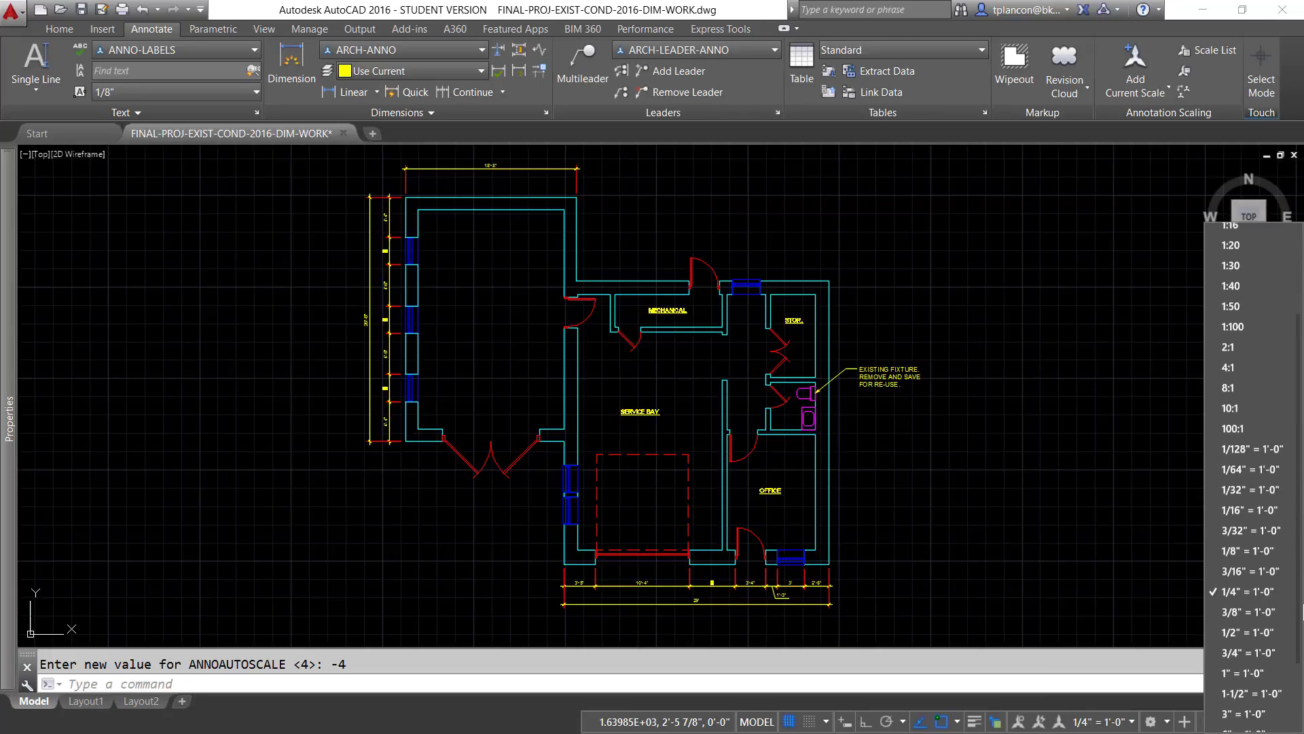
pyautogui.click(1235, 631)
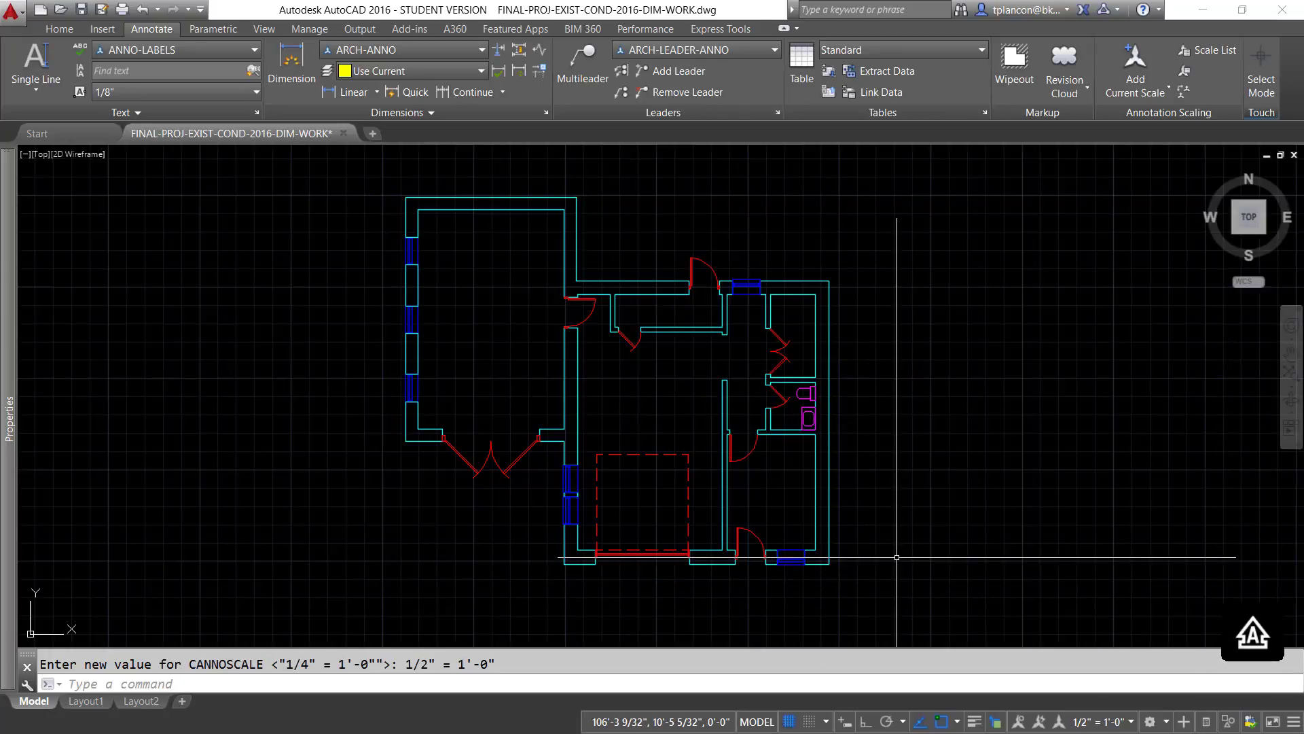
pyautogui.click(1132, 722)
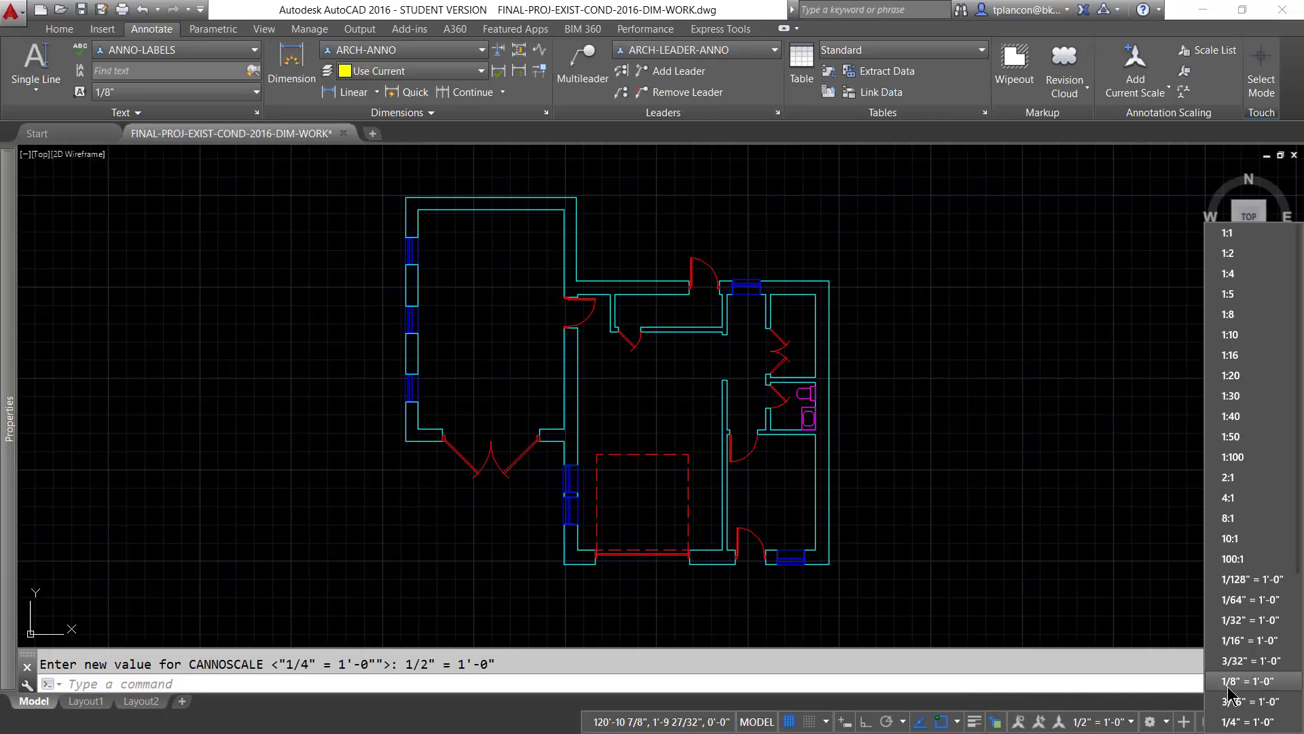
pyautogui.click(1247, 722)
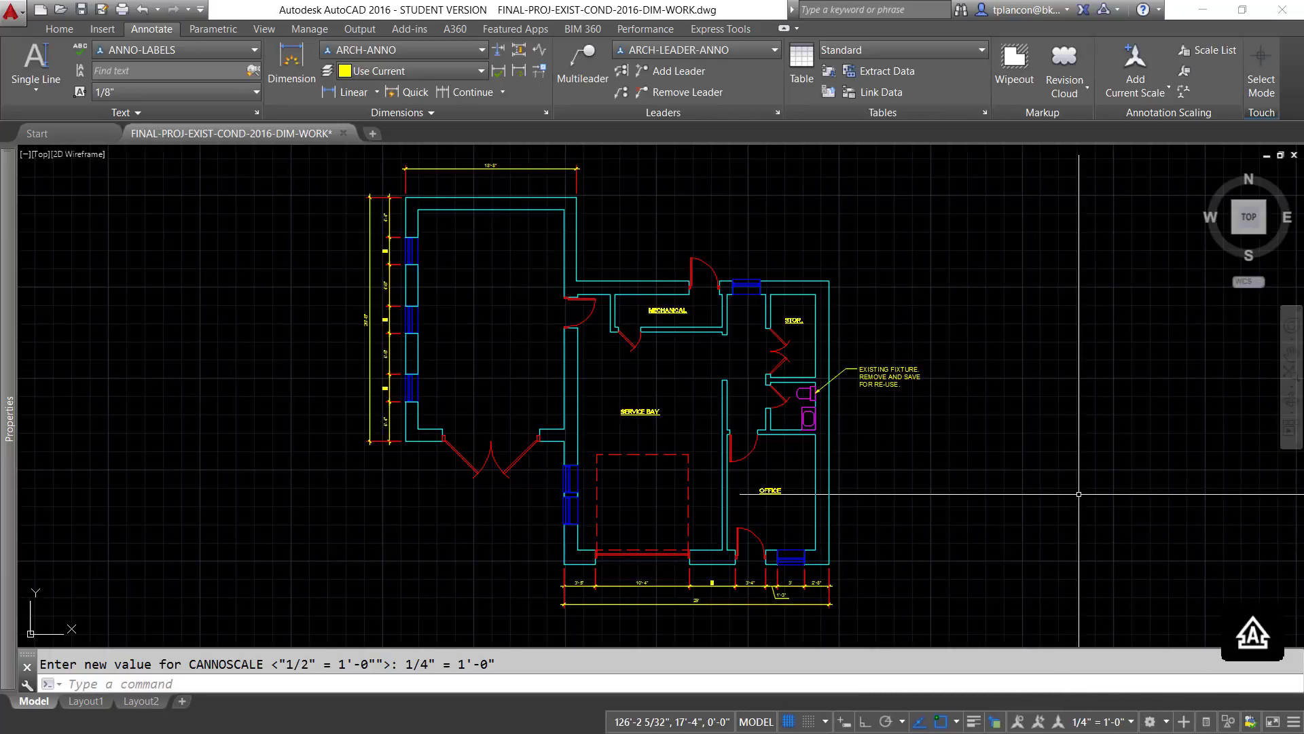